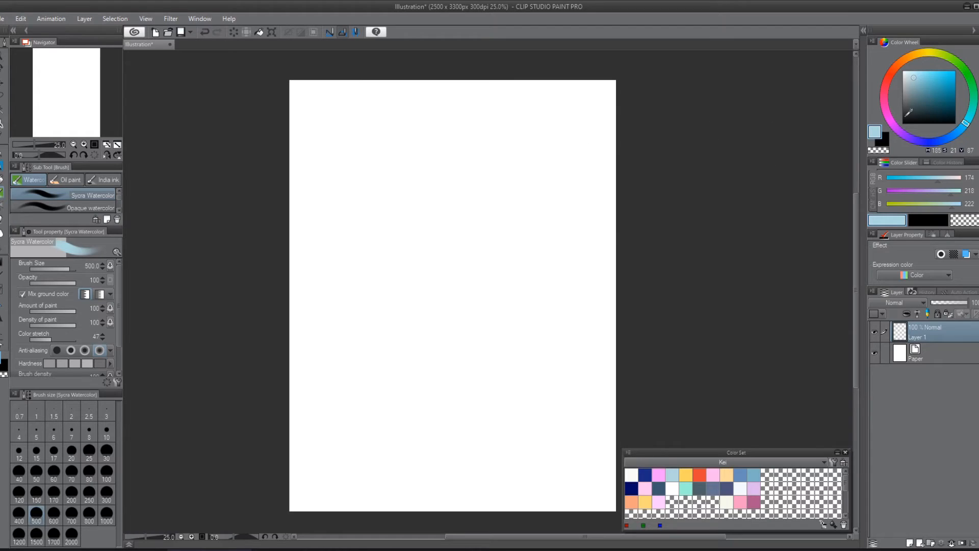
Step: Try a light blue Sycra Watercolor stroke across the canvas, undo it, and pick a paler blue
drag(967, 124, 971, 121)
click(920, 78)
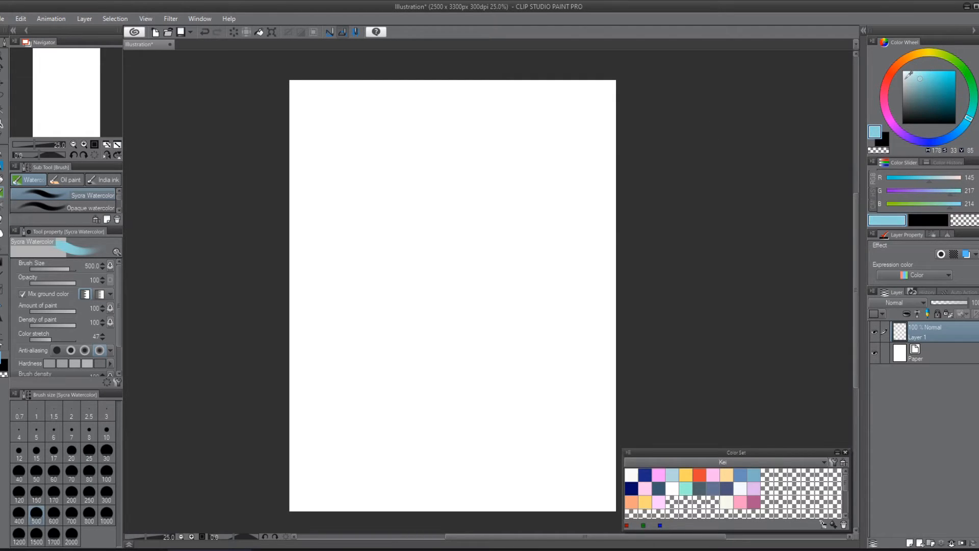
mouse_move(380, 171)
mouse_down()
mouse_move(455, 132)
mouse_move(481, 438)
mouse_move(561, 416)
mouse_up()
key(ctrl+z)
key(ctrl+z)
drag(972, 124, 966, 122)
click(913, 75)
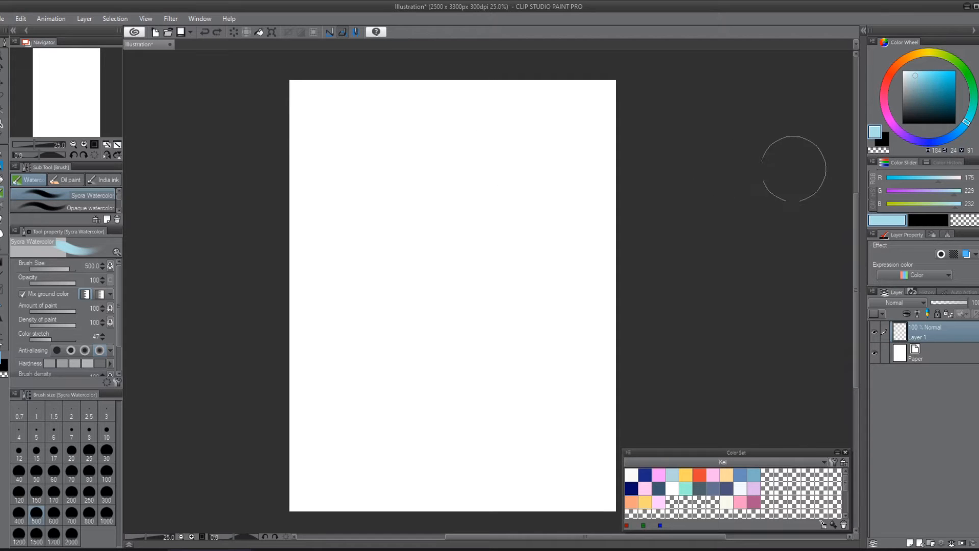
Step: Try a black size 20 Sycra Pencil scribble with the layer color effect on, and revert both the scribble and the effect
drag(922, 93, 955, 123)
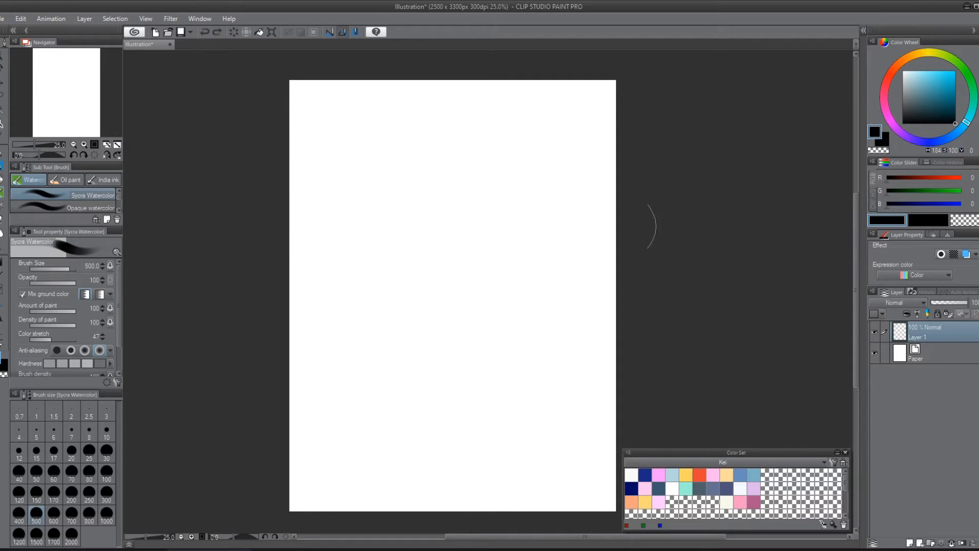
key(p)
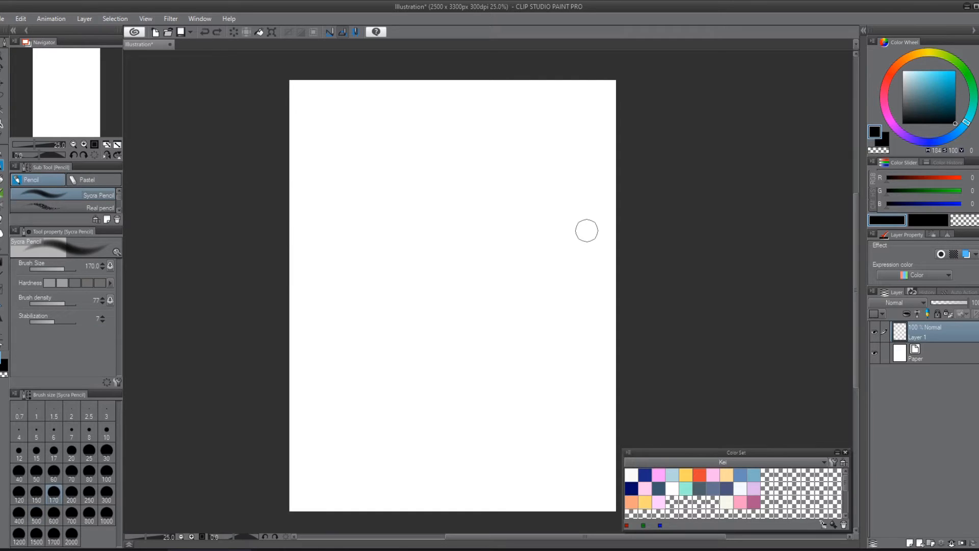
click(72, 454)
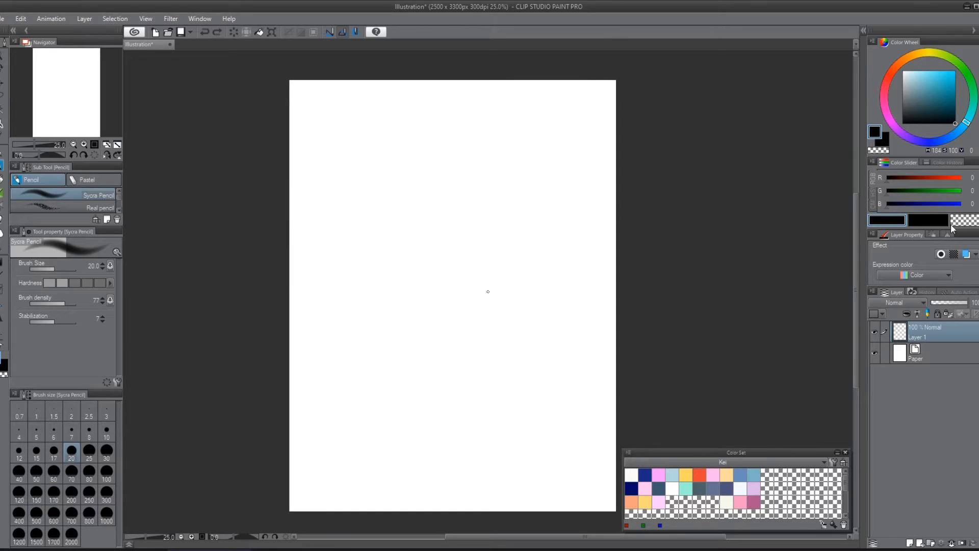
click(965, 254)
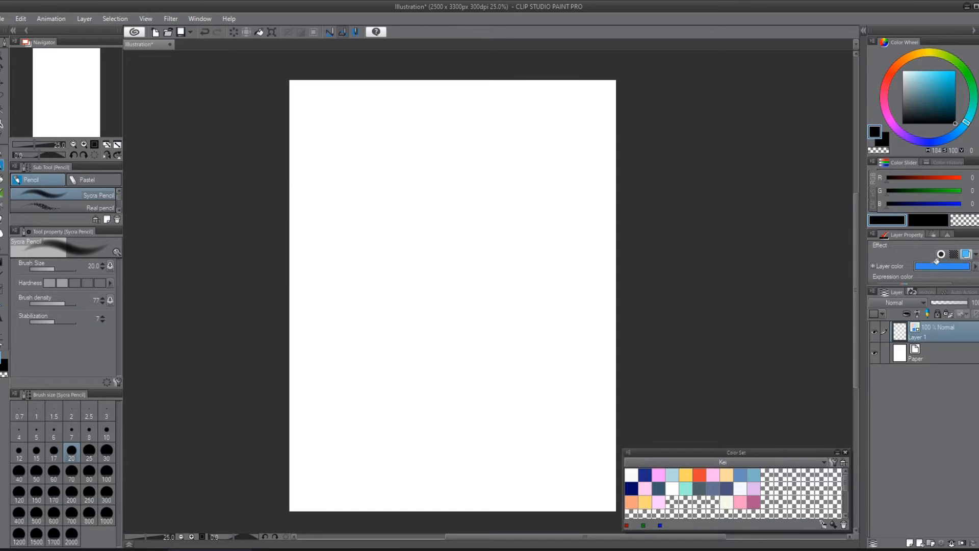
mouse_move(433, 152)
mouse_down()
mouse_move(393, 214)
mouse_move(510, 453)
mouse_move(498, 186)
mouse_move(595, 420)
mouse_up()
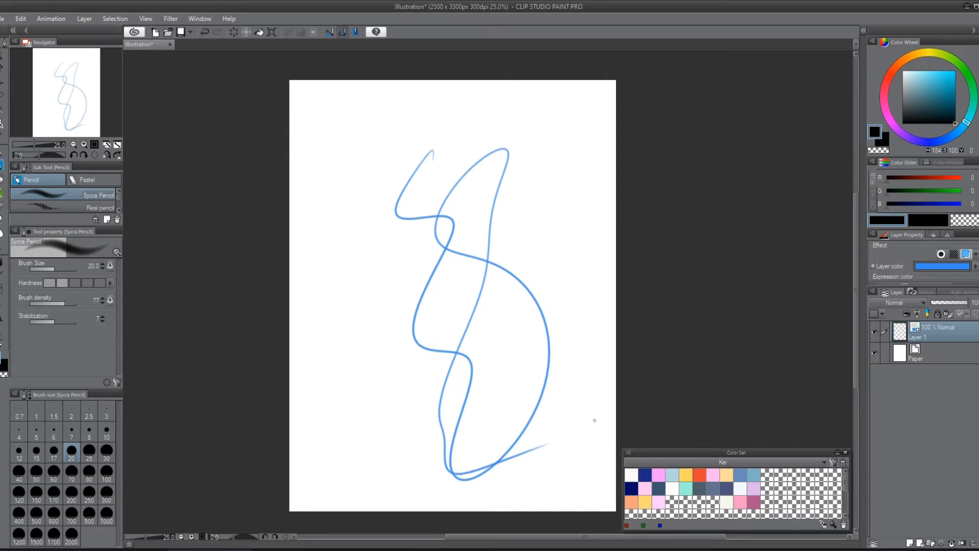
key(ctrl+z)
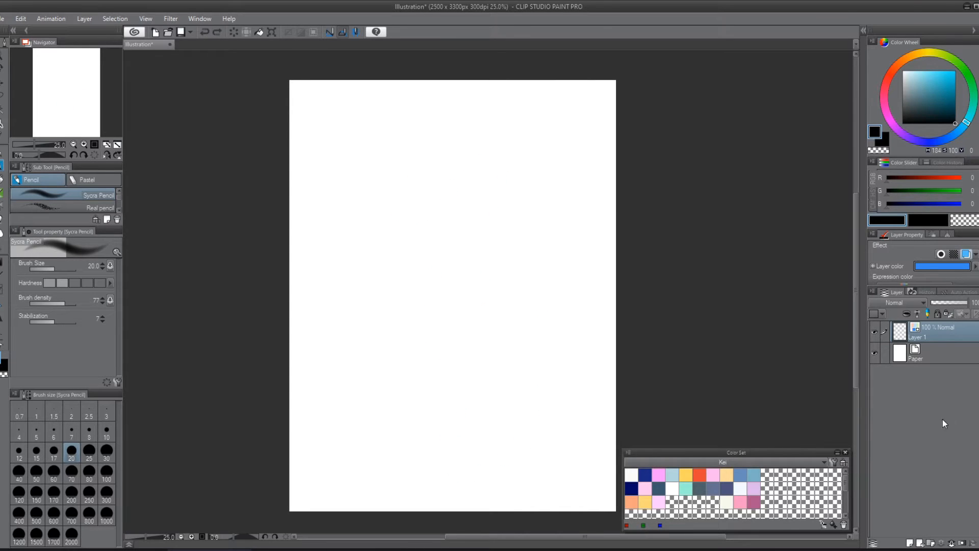
click(965, 254)
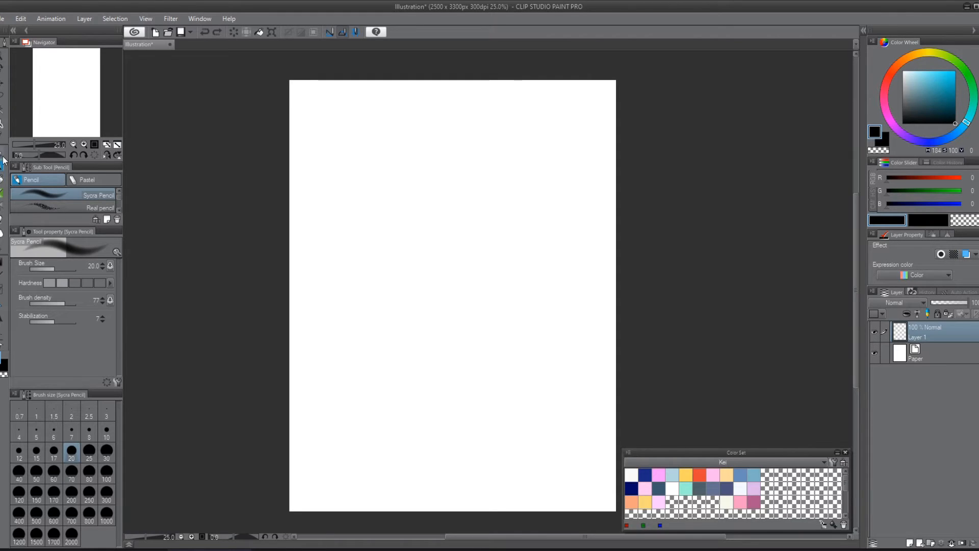
Step: Return to the Sycra Watercolor brush, test blues with strokes that are undone, and settle on pale blue RGB 191, 232, 234
click(2, 193)
click(920, 78)
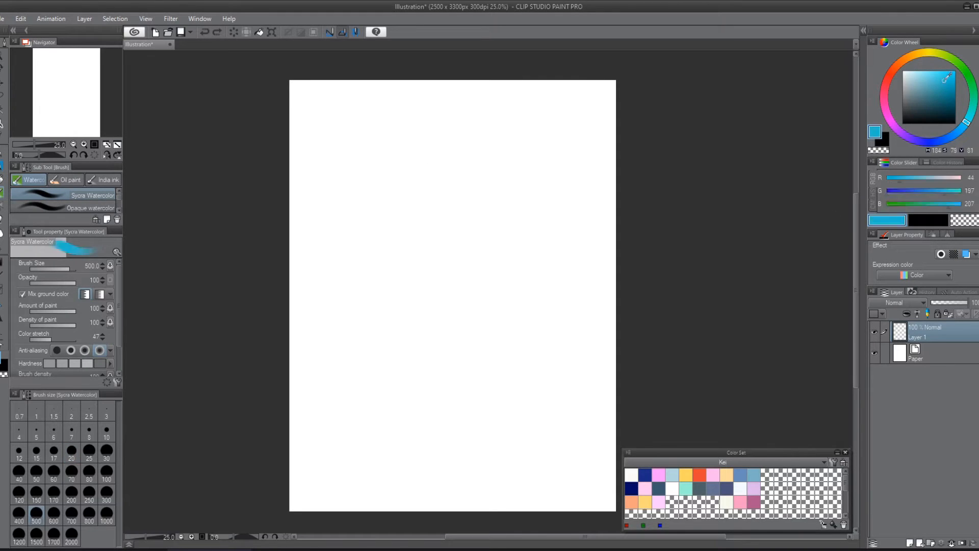
drag(921, 78, 924, 77)
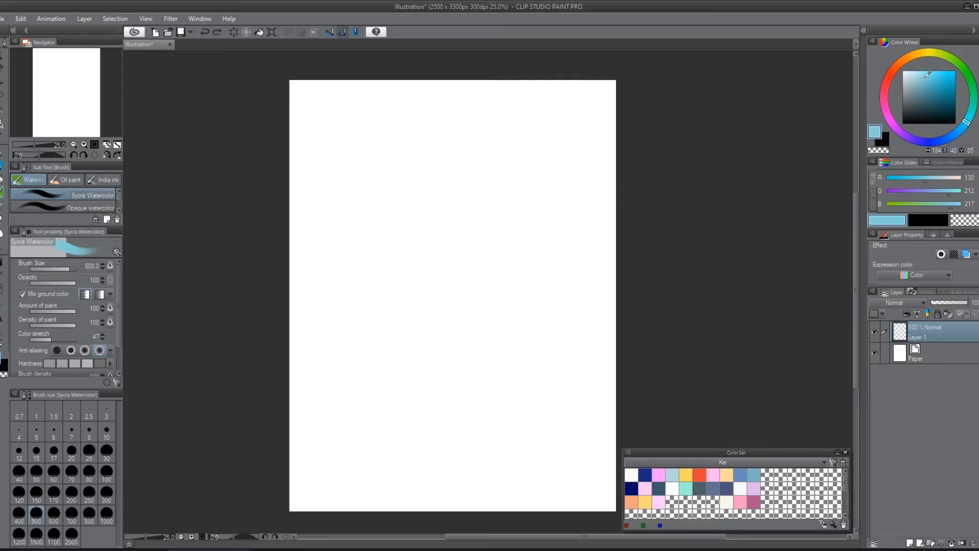
mouse_move(510, 169)
mouse_down()
mouse_move(483, 147)
mouse_move(479, 313)
mouse_up()
key(ctrl+z)
click(912, 75)
mouse_move(586, 144)
mouse_down()
mouse_move(480, 306)
mouse_move(485, 346)
mouse_up()
key(ctrl+z)
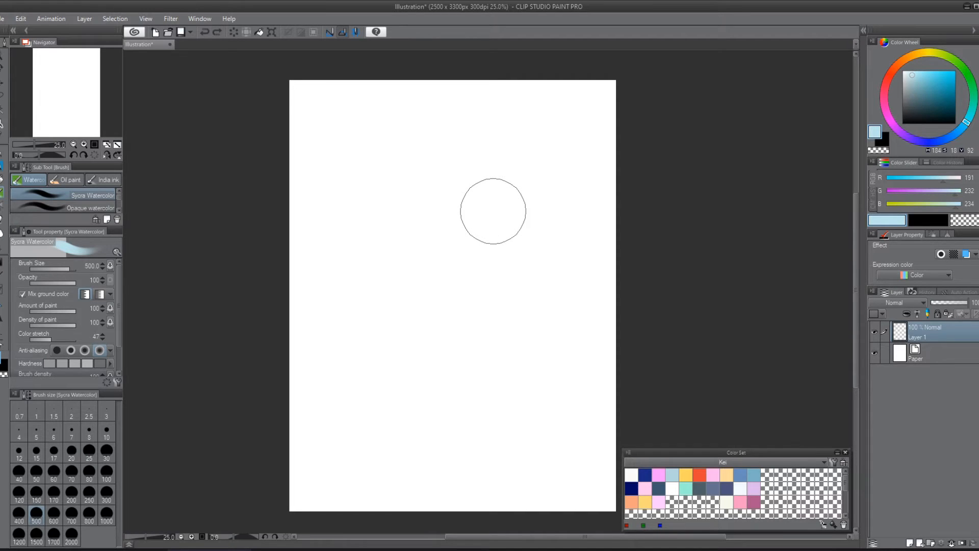
Step: Set the watercolor brush size to 700 and paint a rounded head shape with a slightly tilted torso shape below it
key(bracketleft)
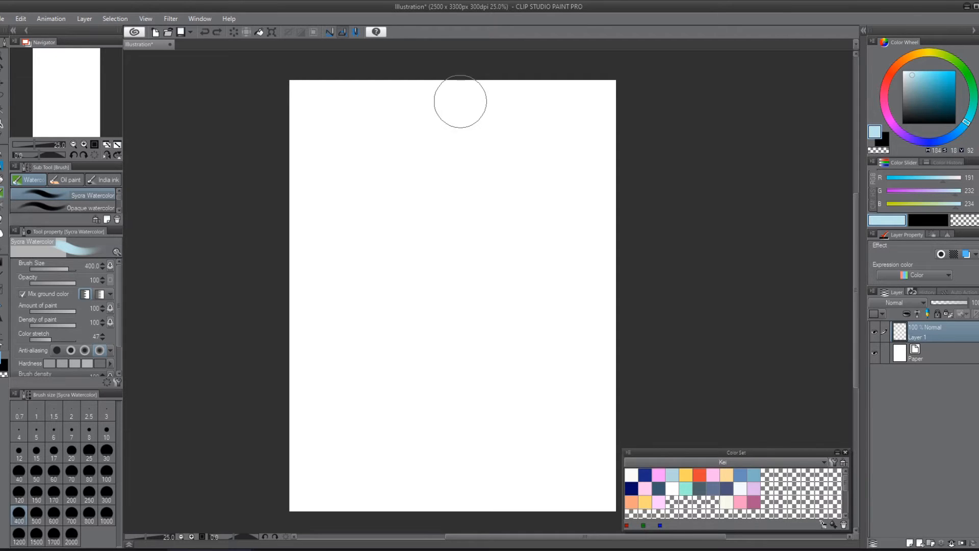
key(bracketright)
key(bracketright)
key(bracketright)
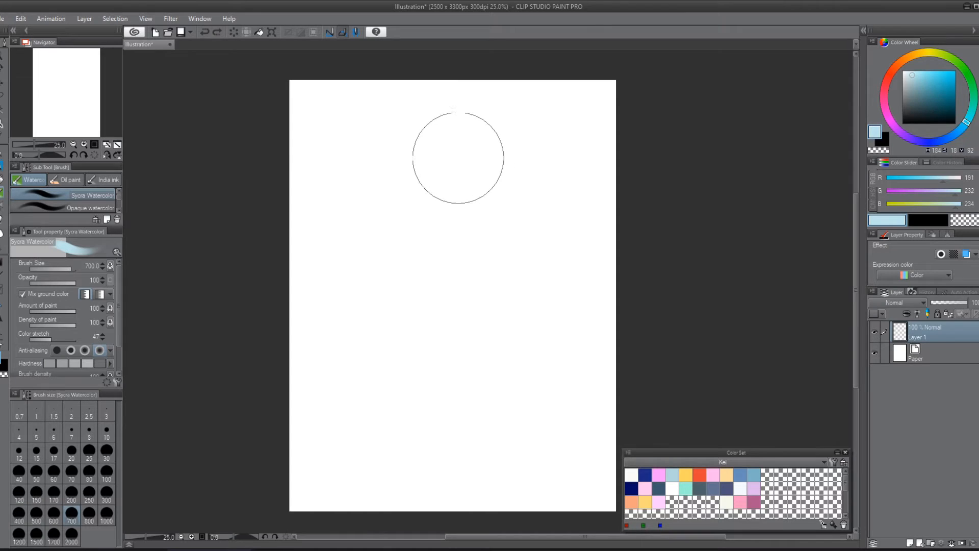
drag(449, 150, 449, 191)
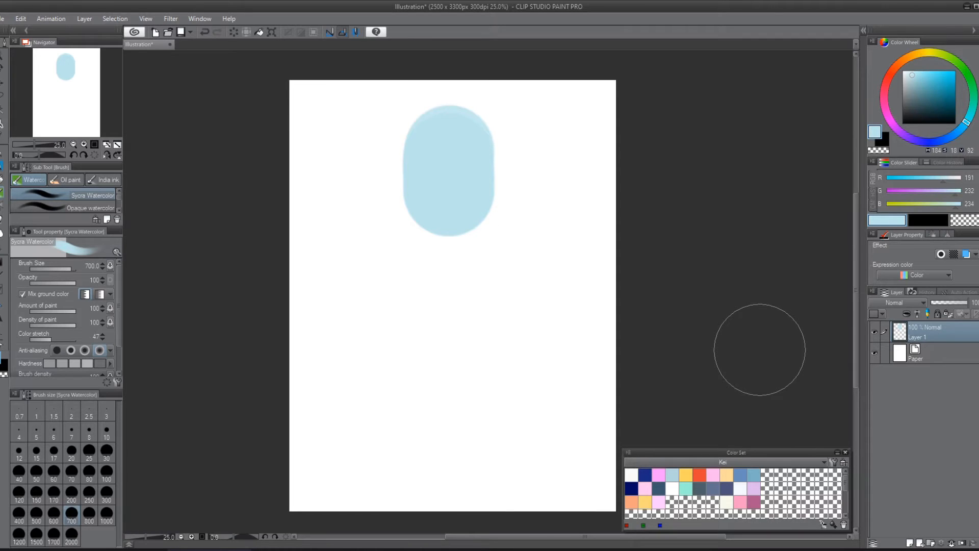
mouse_move(474, 296)
mouse_down()
mouse_move(487, 375)
mouse_move(483, 301)
mouse_move(496, 372)
mouse_move(491, 355)
mouse_up()
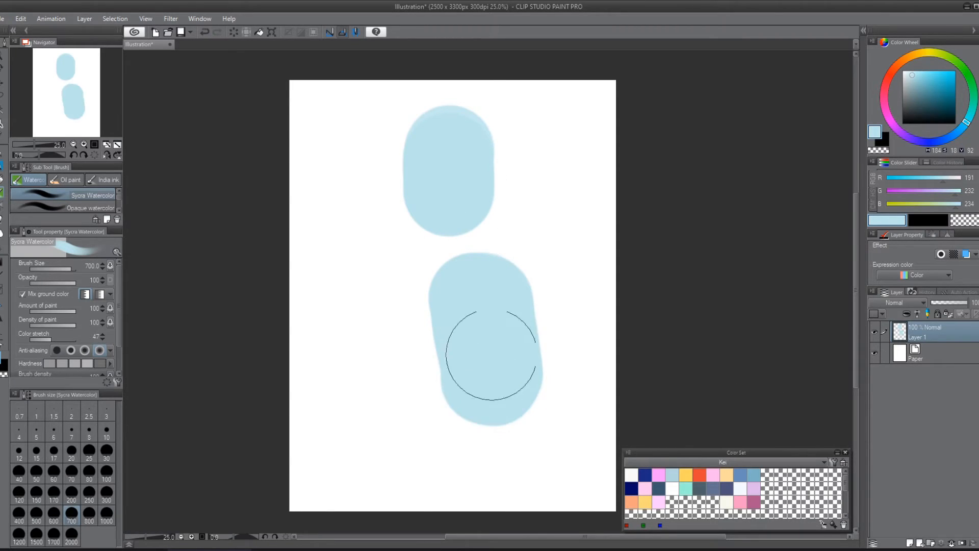
Step: Paint two arms and a neck onto the figure at brush size 250, and clear the whole layer
key([)
key([)
key([)
key([)
key([)
key([)
key([)
key([)
key([)
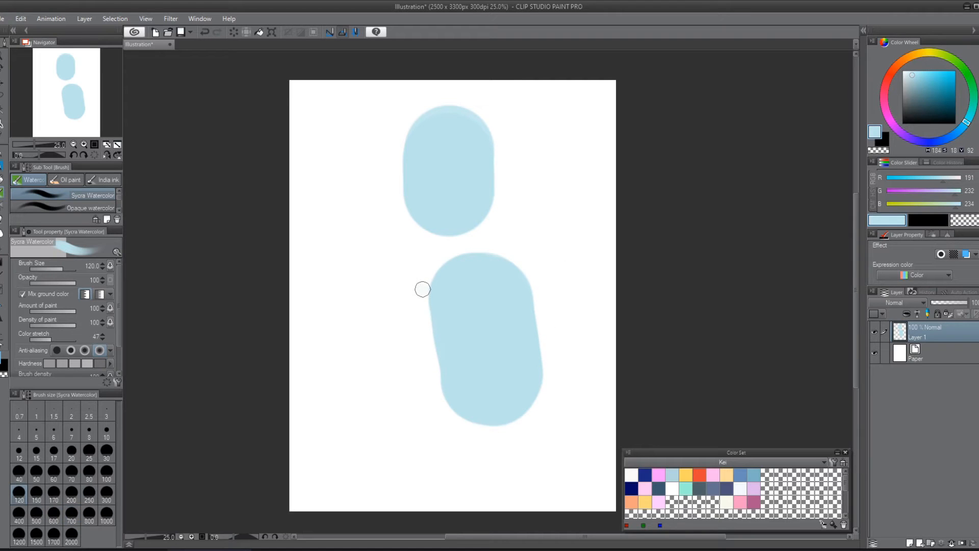
key(])
key(])
key(])
key(])
drag(422, 286, 343, 443)
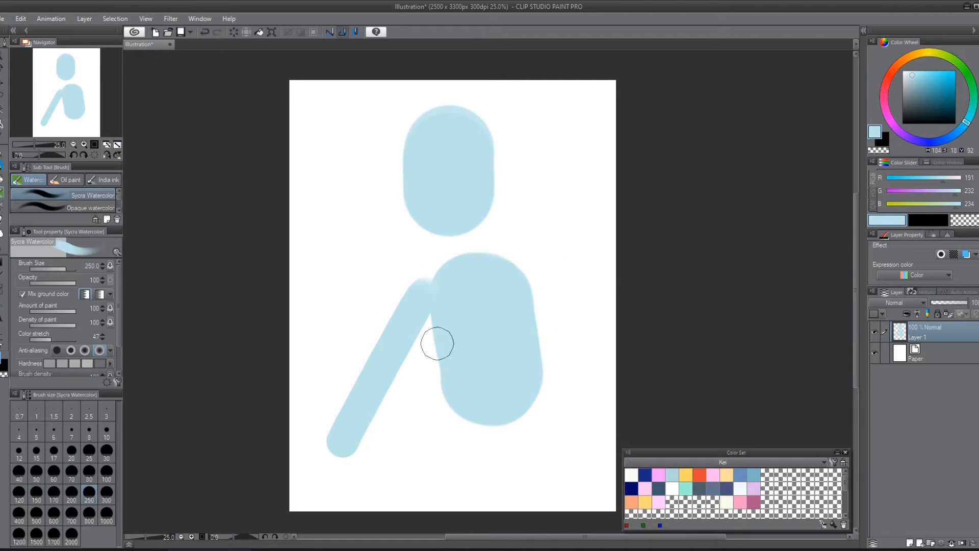
mouse_move(513, 273)
mouse_down()
mouse_move(607, 353)
mouse_move(582, 431)
mouse_up()
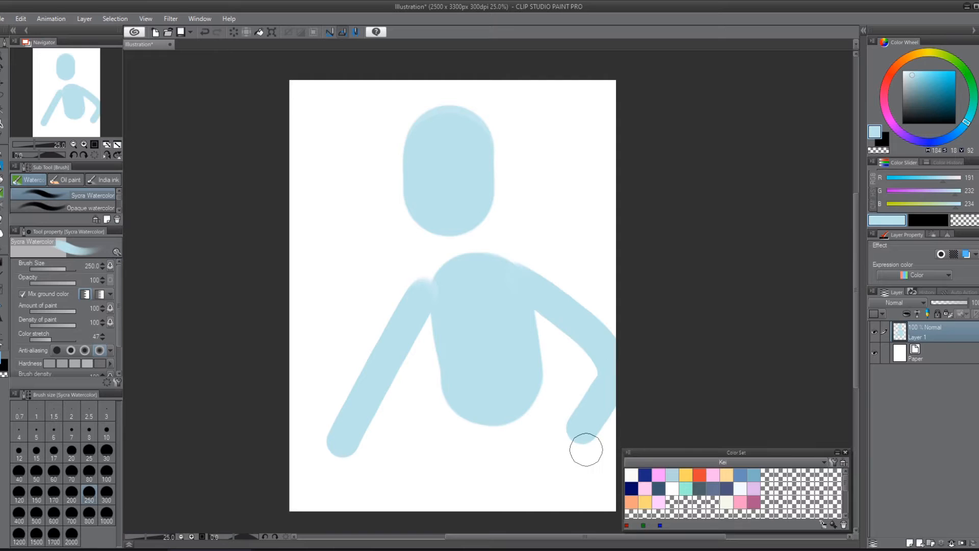
drag(459, 228, 468, 263)
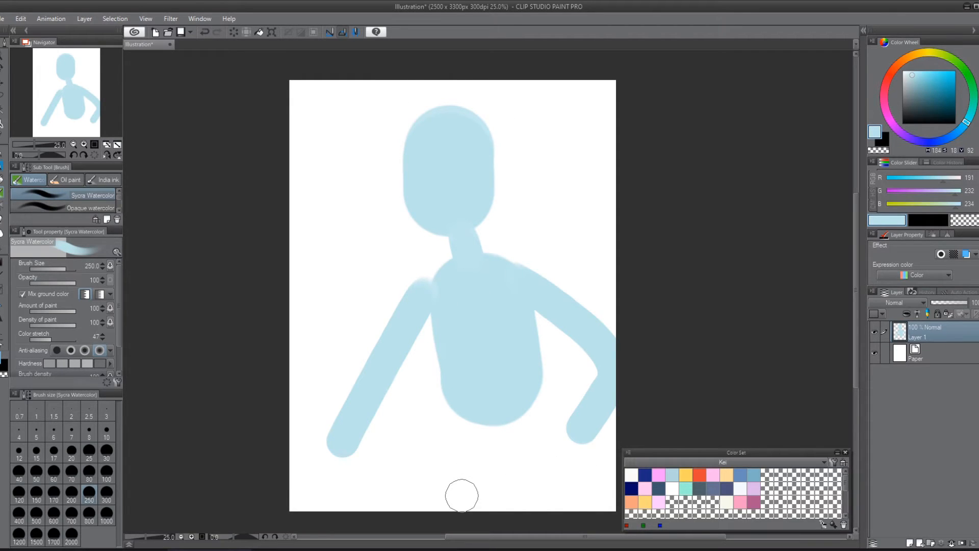
key(Delete)
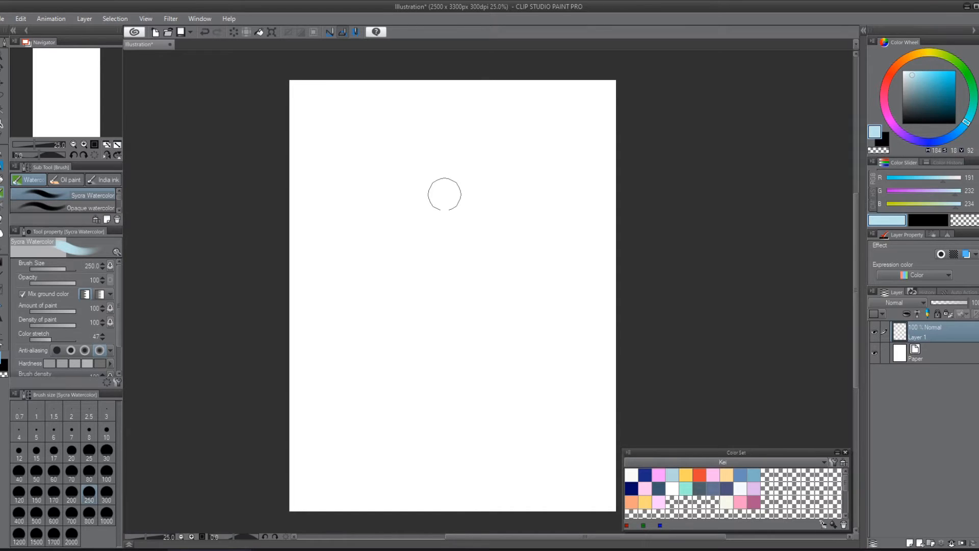
Step: Paint a soft, flowing S-shaped curve down the full height of the canvas with the watercolor brush at size 500
key(bracketright)
key(bracketright)
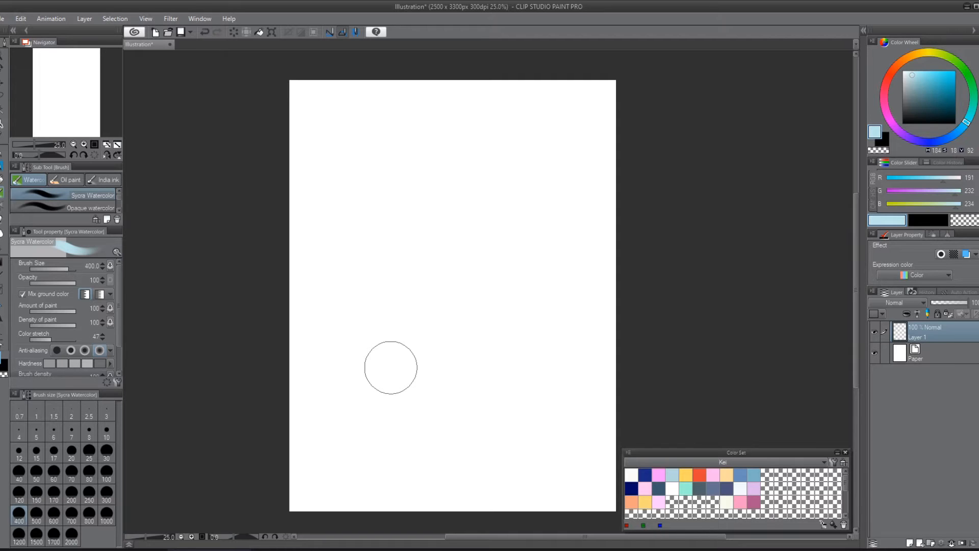
key(bracketleft)
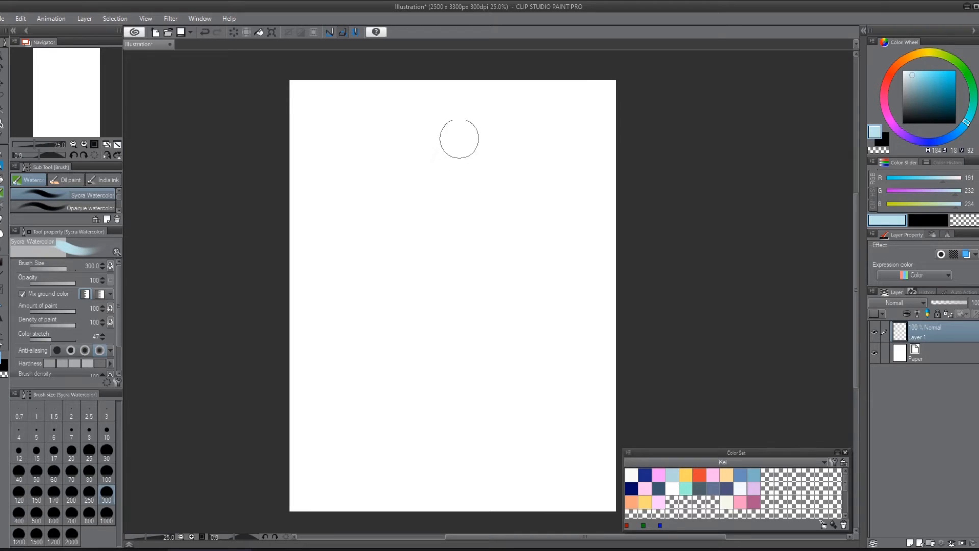
key(bracketleft)
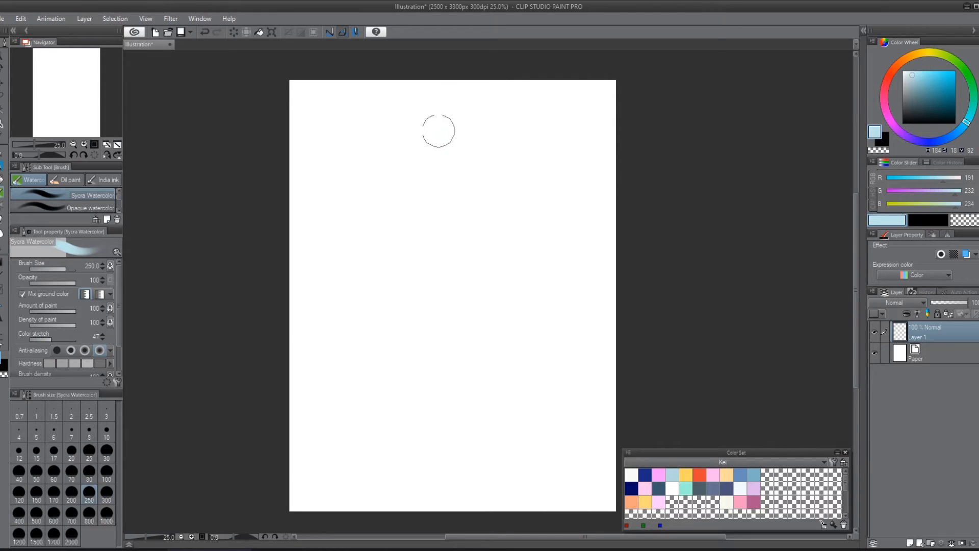
key(bracketright)
key(bracketright)
key(bracketright)
key(bracketright)
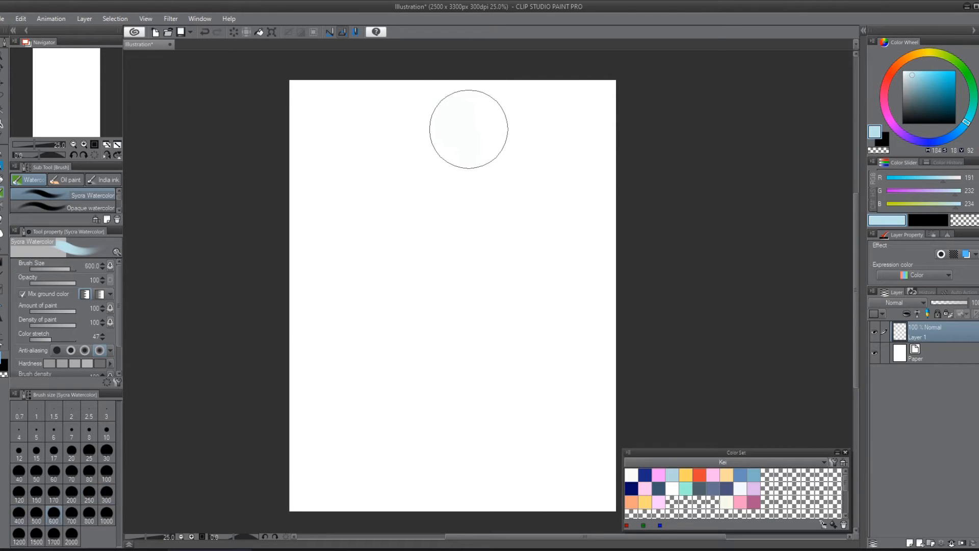
key(bracketleft)
mouse_move(463, 135)
mouse_down()
mouse_move(465, 168)
mouse_move(452, 189)
mouse_move(457, 171)
mouse_move(459, 223)
mouse_up()
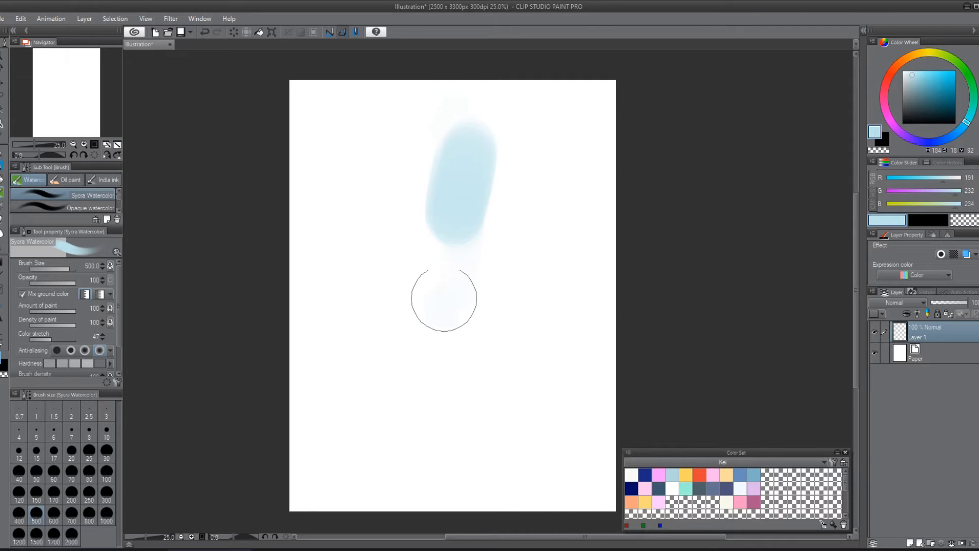
mouse_move(459, 149)
mouse_down()
mouse_move(463, 470)
mouse_move(484, 91)
mouse_move(457, 499)
mouse_move(501, 370)
mouse_move(497, 92)
mouse_move(436, 186)
mouse_move(500, 456)
mouse_move(437, 191)
mouse_move(463, 118)
mouse_move(519, 385)
mouse_move(471, 524)
mouse_move(490, 357)
mouse_move(481, 88)
mouse_move(413, 311)
mouse_move(461, 493)
mouse_move(509, 376)
mouse_move(490, 88)
mouse_move(425, 234)
mouse_move(450, 516)
mouse_move(538, 482)
mouse_move(443, 168)
mouse_up()
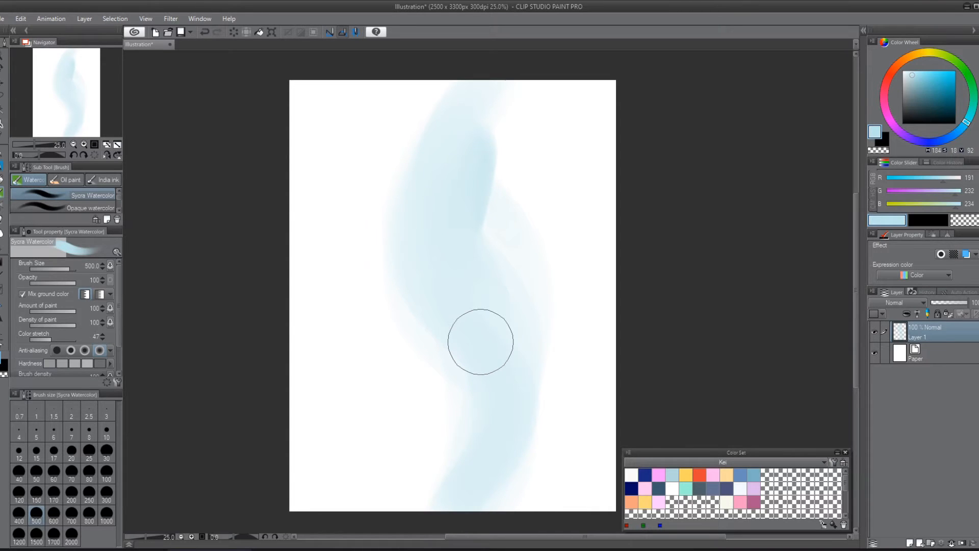
mouse_move(474, 173)
mouse_down()
mouse_move(460, 159)
mouse_move(449, 311)
mouse_move(453, 122)
mouse_move(509, 442)
mouse_move(471, 511)
mouse_move(486, 437)
mouse_move(463, 456)
mouse_move(434, 513)
mouse_move(504, 417)
mouse_move(422, 211)
mouse_move(502, 125)
mouse_move(434, 186)
mouse_move(399, 144)
mouse_move(438, 187)
mouse_up()
Step: At brush size 70, try strokes along the canvas's left edge, undo them, and paint thin curving lines along the S-shape
key(bracketleft)
key(bracketleft)
key(bracketleft)
key(bracketleft)
key(bracketleft)
key(bracketleft)
key(bracketleft)
key(bracketleft)
key(bracketleft)
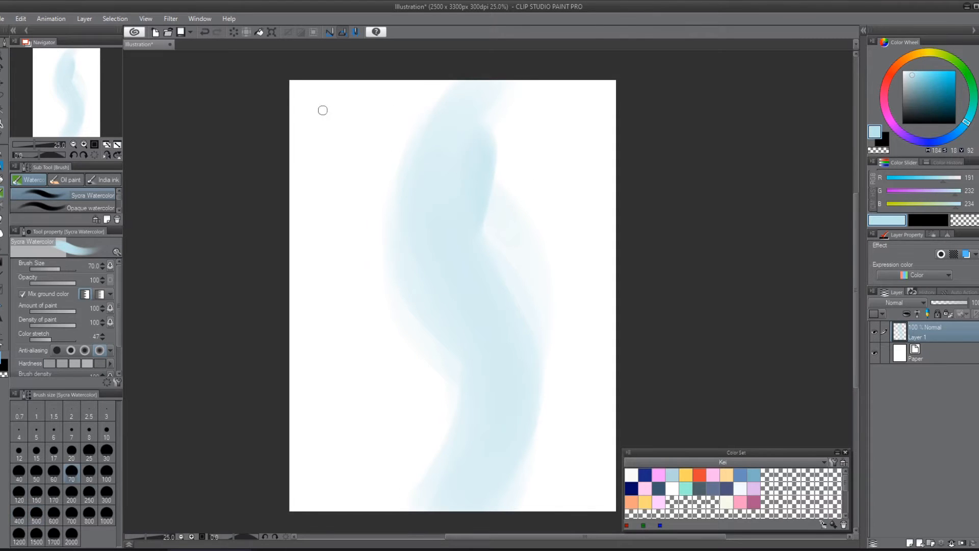
drag(300, 91, 330, 481)
key(ctrl+z)
key(ctrl+z)
mouse_move(305, 91)
mouse_down()
mouse_move(581, 110)
mouse_move(563, 491)
mouse_move(424, 479)
mouse_move(301, 422)
mouse_move(300, 102)
mouse_up()
key(ctrl+z)
drag(531, 361, 557, 469)
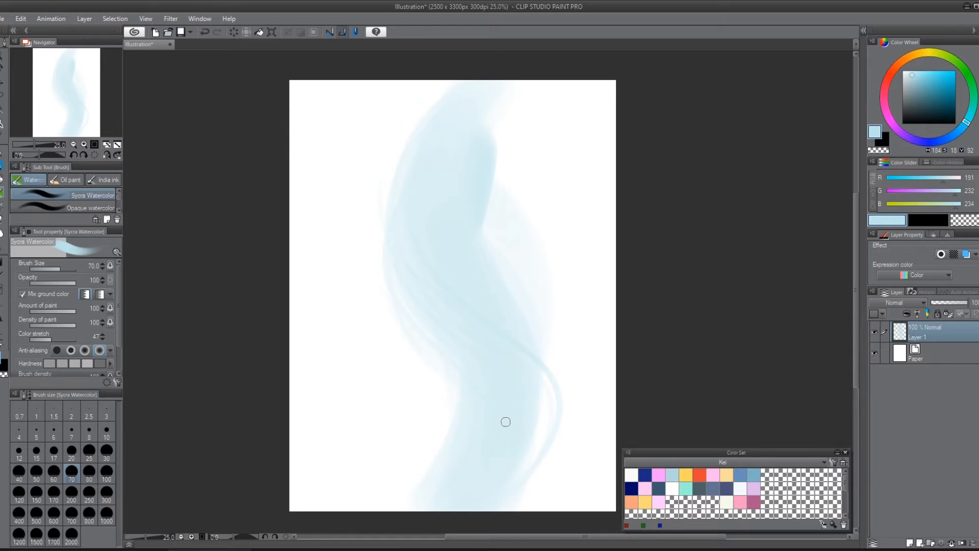
Step: At brush size 300, block in the figure's head and upper torso over the S-shaped curve
key(bracketright)
key(bracketright)
key(bracketright)
key(bracketright)
key(bracketright)
key(bracketright)
key(bracketright)
key(bracketright)
mouse_move(455, 162)
mouse_down()
mouse_move(461, 119)
mouse_move(483, 175)
mouse_move(452, 212)
mouse_up()
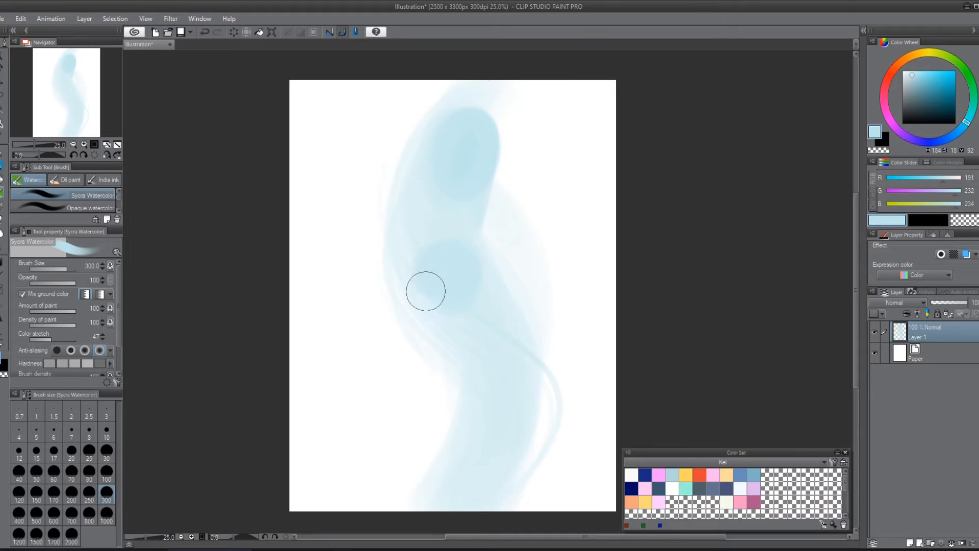
mouse_move(453, 319)
mouse_down()
mouse_move(485, 298)
mouse_move(471, 251)
mouse_up()
Step: At brush size 250, block in the hips and legs down to the canvas's lower edge, and paint a face oval over the head
key(bracketleft)
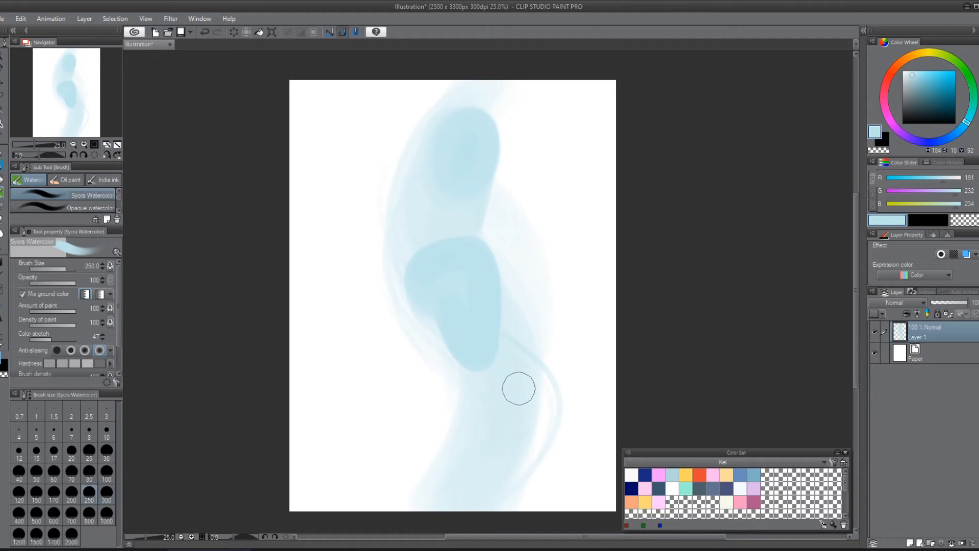
mouse_move(524, 371)
mouse_down()
mouse_move(537, 394)
mouse_move(485, 440)
mouse_move(470, 402)
mouse_move(518, 422)
mouse_move(553, 390)
mouse_move(516, 496)
mouse_move(522, 410)
mouse_move(468, 403)
mouse_move(463, 496)
mouse_move(498, 415)
mouse_move(497, 475)
mouse_move(498, 423)
mouse_move(518, 393)
mouse_up()
mouse_move(477, 264)
mouse_down()
mouse_move(542, 392)
mouse_move(468, 377)
mouse_move(470, 462)
mouse_move(462, 388)
mouse_move(469, 454)
mouse_move(422, 283)
mouse_move(455, 376)
mouse_move(434, 505)
mouse_up()
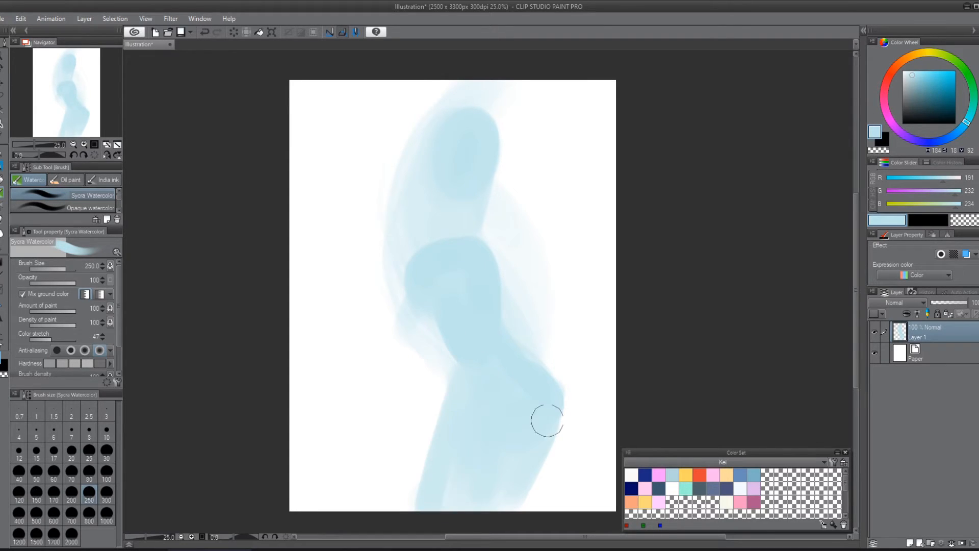
mouse_move(448, 167)
mouse_down()
mouse_move(458, 203)
mouse_move(449, 208)
mouse_up()
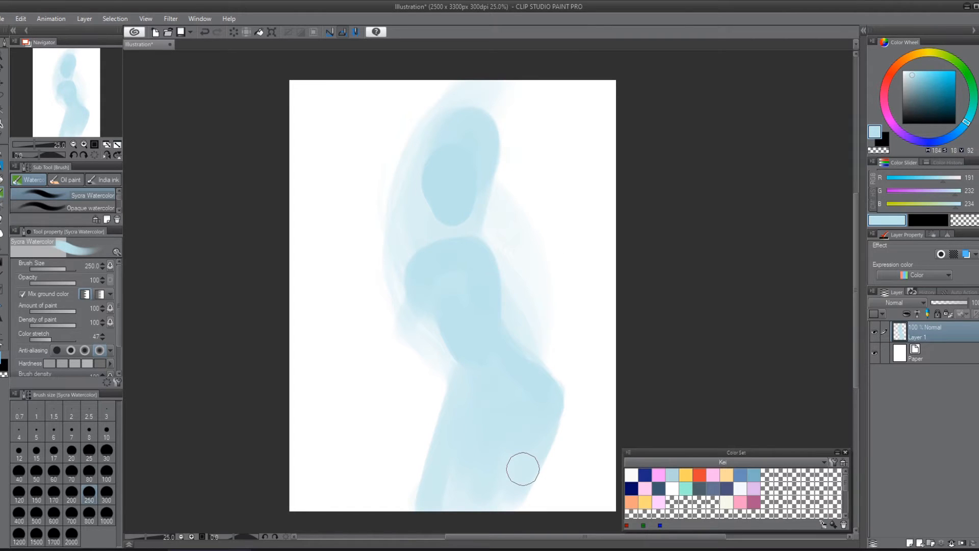
Step: Scale the painted figure down proportionally to 76 % and move it up until the head meets the canvas's upper edge
key(ctrl+t)
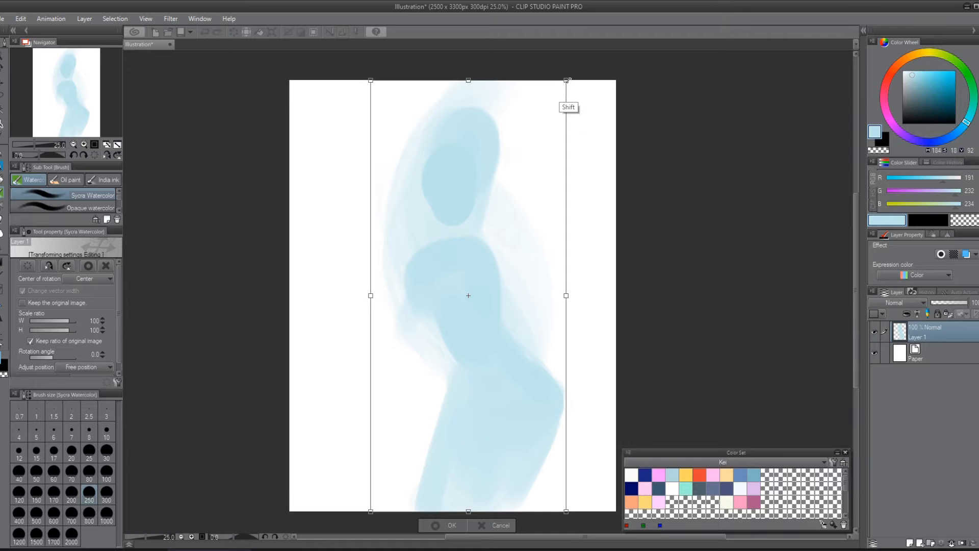
drag(566, 80, 568, 183)
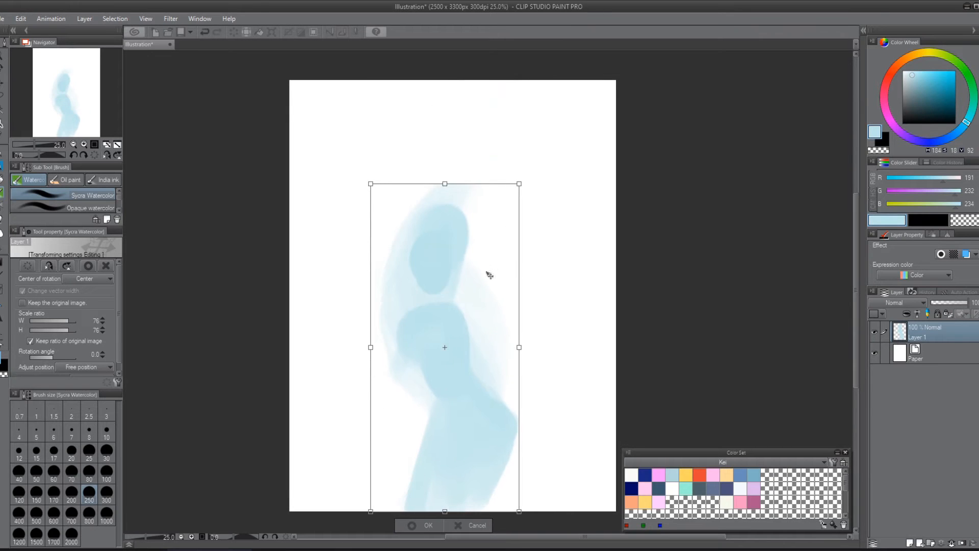
drag(487, 273, 485, 193)
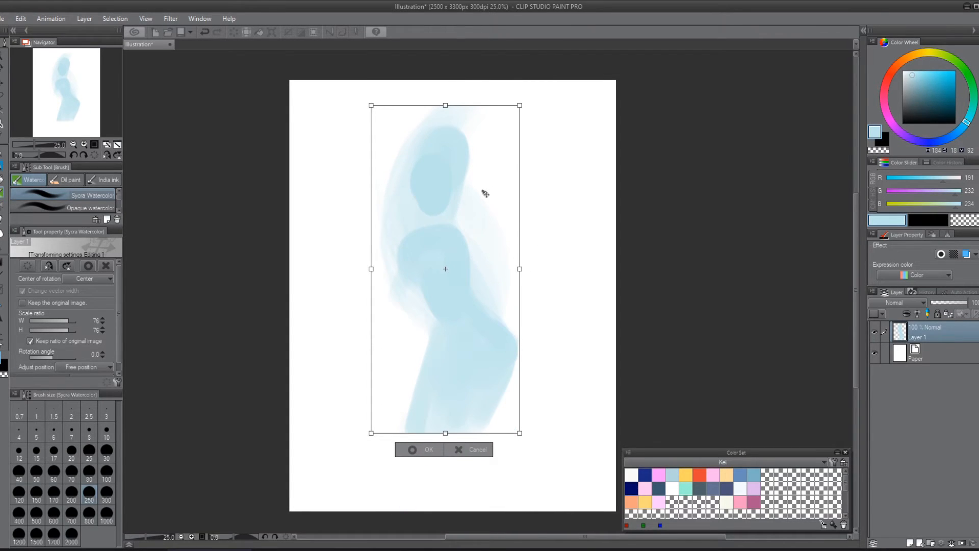
drag(526, 139, 549, 110)
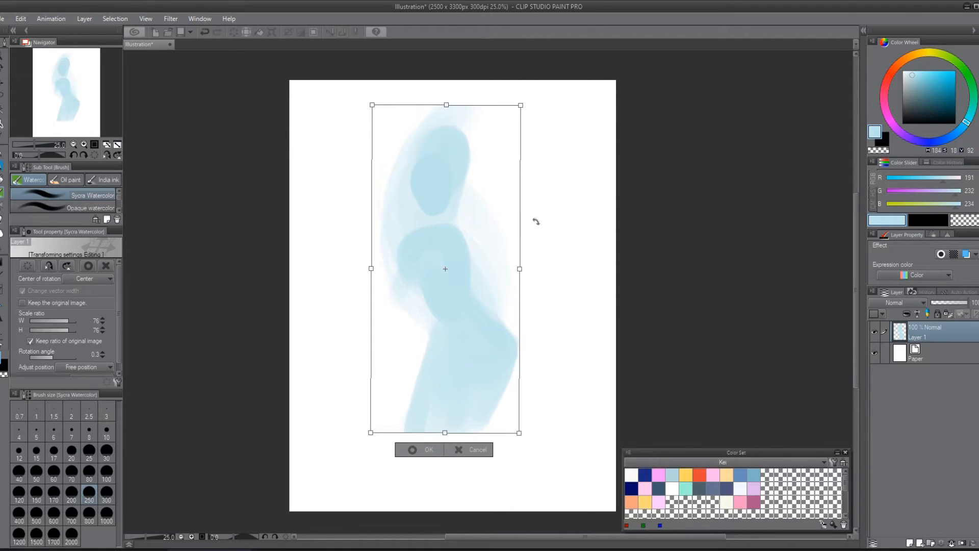
key(Return)
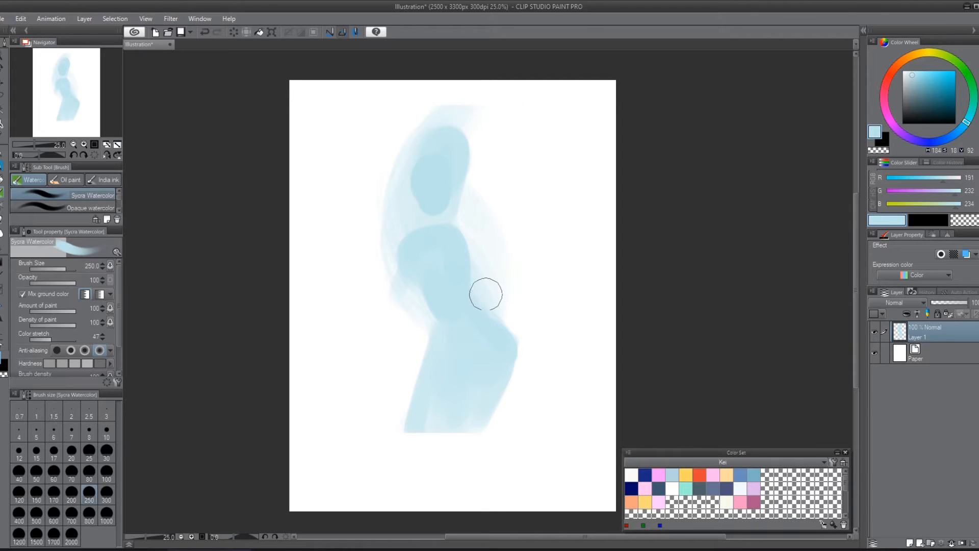
key(k)
drag(500, 265, 503, 248)
key(b)
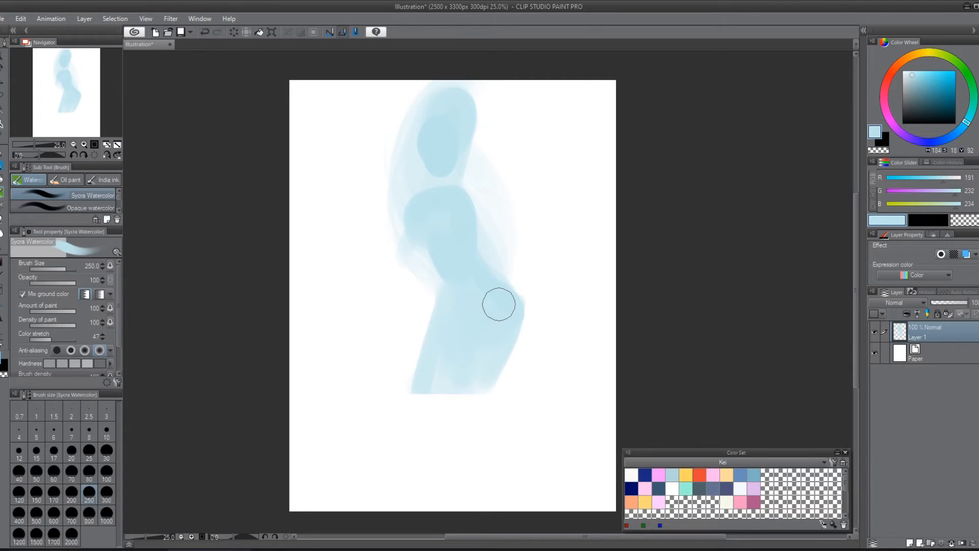
Step: At brush size 250, paint the neck joining head and torso, and extend both legs down to the canvas's lower edge
drag(439, 169, 446, 255)
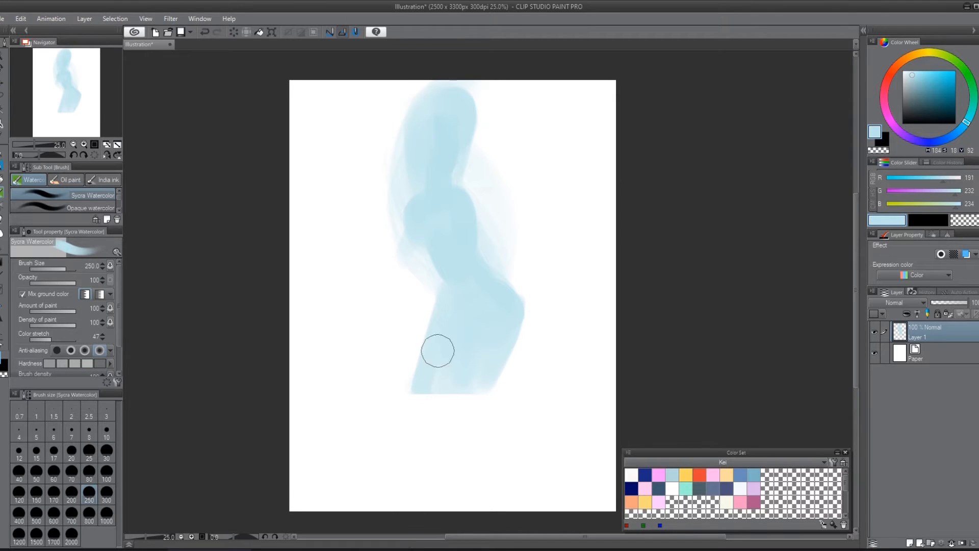
drag(440, 327, 449, 385)
mouse_move(508, 314)
mouse_down()
mouse_move(479, 452)
mouse_move(506, 310)
mouse_move(499, 504)
mouse_move(509, 328)
mouse_move(485, 507)
mouse_move(512, 313)
mouse_move(488, 485)
mouse_up()
mouse_move(425, 385)
mouse_down()
mouse_move(415, 391)
mouse_move(402, 468)
mouse_move(374, 511)
mouse_up()
drag(434, 352, 389, 496)
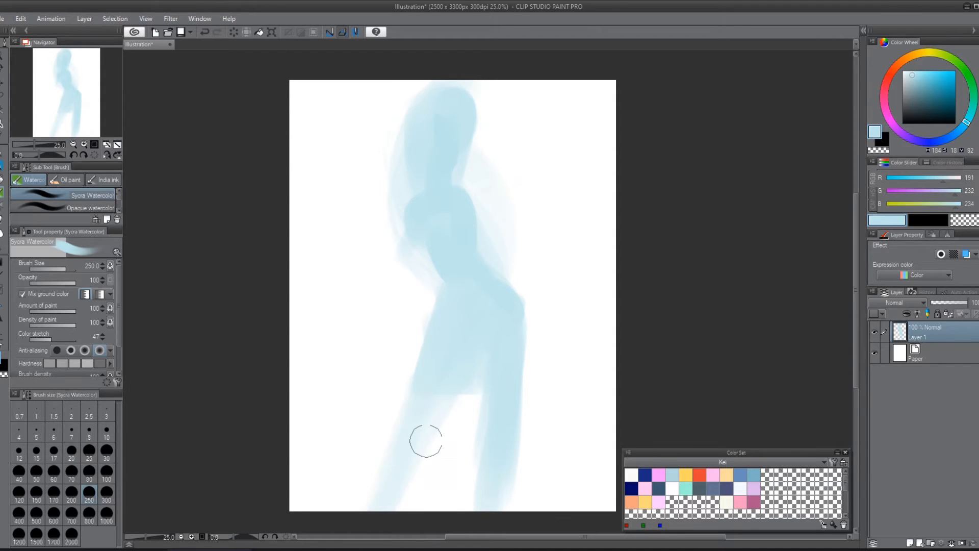
Step: Paint one arm angling away from the torso, and at brush size 150 block in the other arm and the shoulders
mouse_move(461, 199)
mouse_down()
mouse_move(544, 319)
mouse_move(492, 364)
mouse_move(505, 297)
mouse_move(544, 276)
mouse_move(482, 199)
mouse_move(550, 299)
mouse_up()
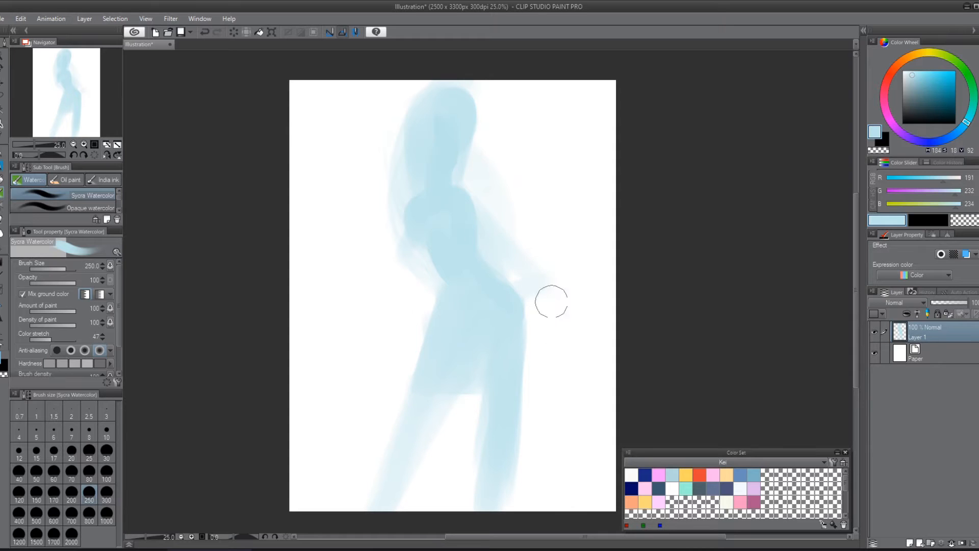
key(bracketleft)
key(bracketleft)
key(bracketleft)
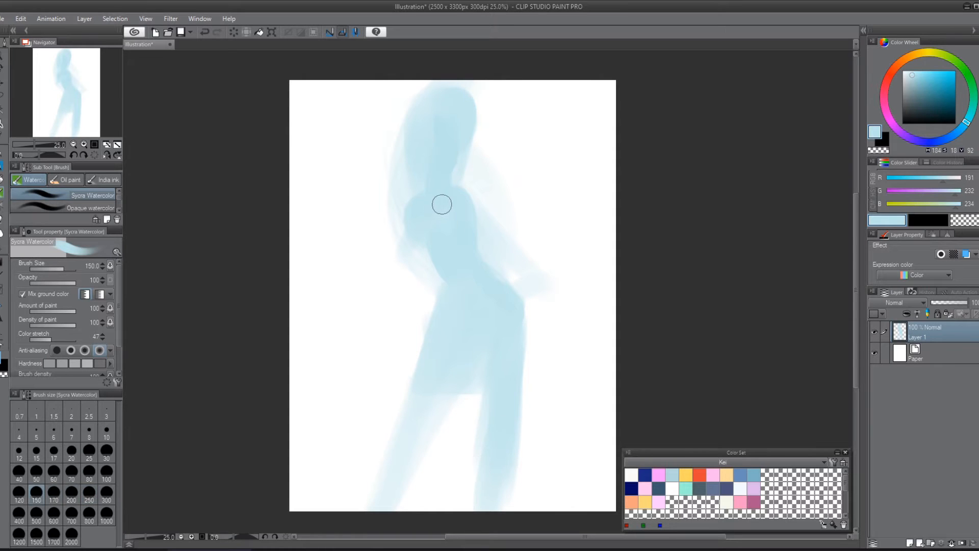
mouse_move(410, 215)
mouse_down()
mouse_move(401, 310)
mouse_move(429, 343)
mouse_move(421, 376)
mouse_up()
mouse_move(413, 201)
mouse_down()
mouse_move(411, 243)
mouse_move(411, 230)
mouse_up()
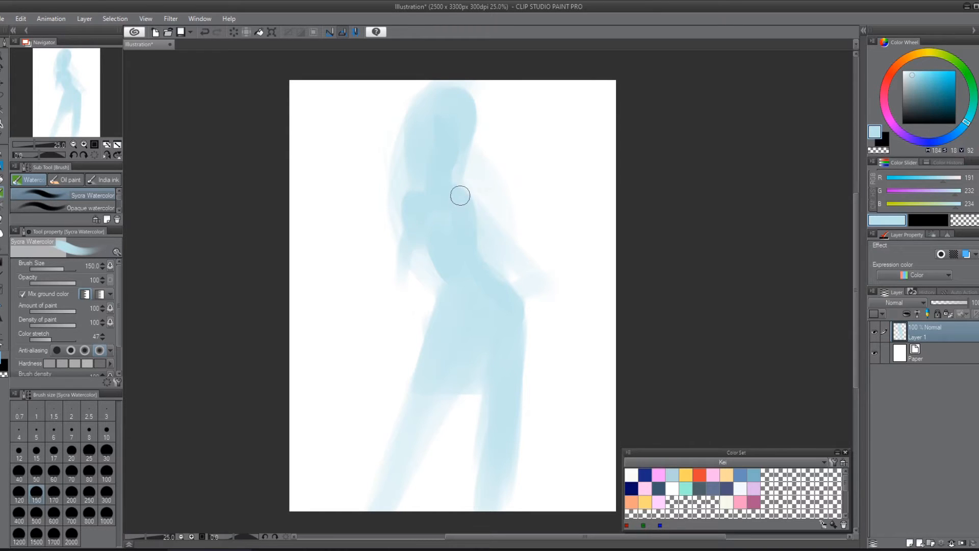
mouse_move(459, 195)
mouse_down()
mouse_move(466, 225)
mouse_move(466, 210)
mouse_up()
Step: Define both legs from the hips to the canvas's lower edge with firmer strokes at brush size 150
mouse_move(440, 291)
mouse_down()
mouse_move(408, 424)
mouse_move(369, 500)
mouse_up()
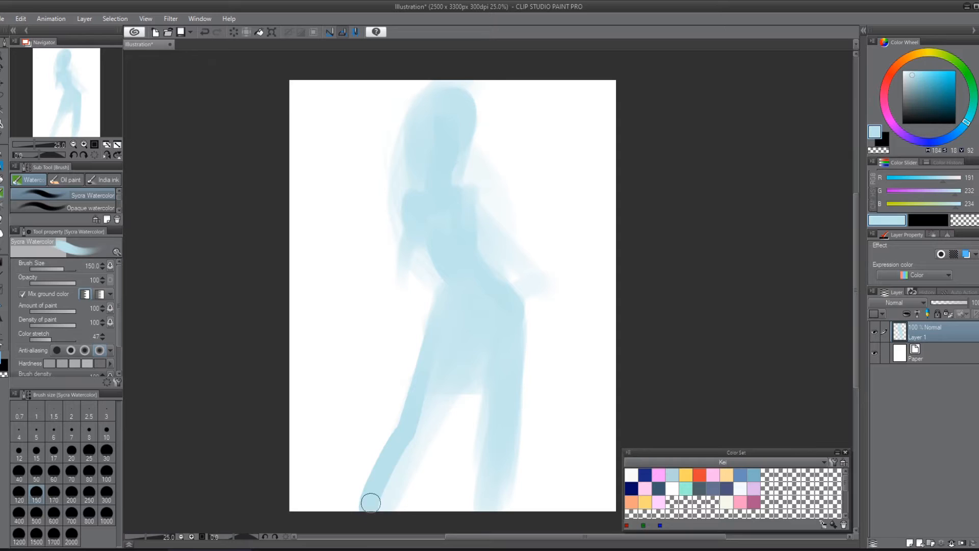
drag(460, 359, 385, 498)
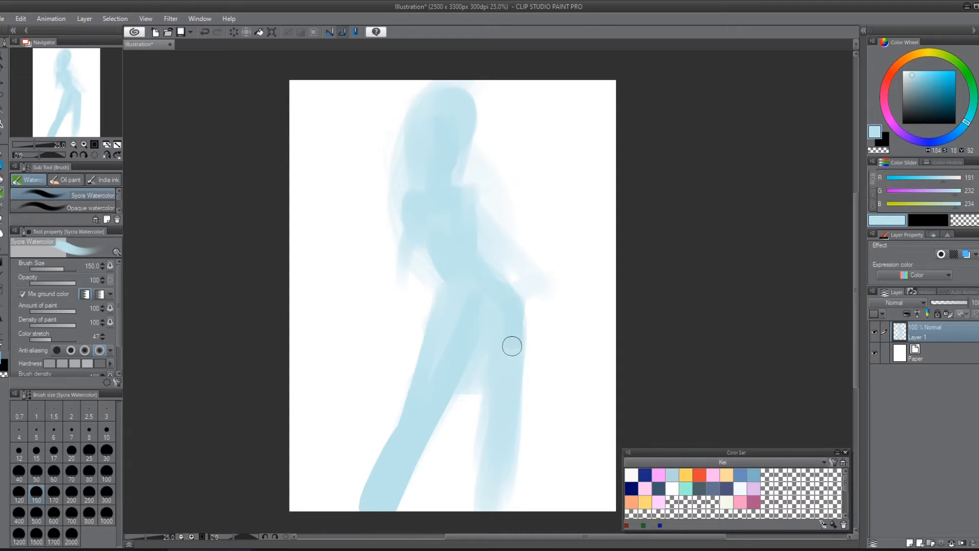
mouse_move(479, 332)
mouse_down()
mouse_move(478, 481)
mouse_move(490, 428)
mouse_move(482, 515)
mouse_up()
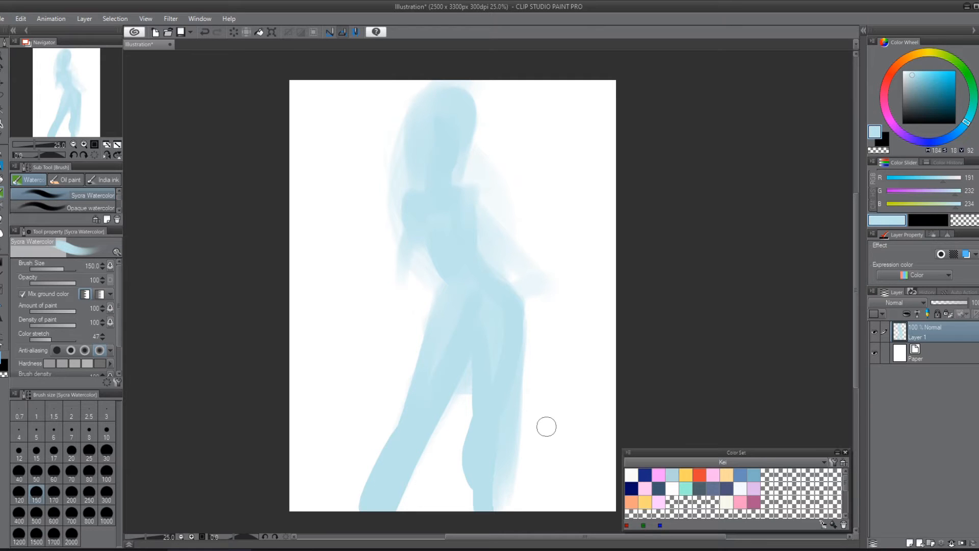
Step: Scale the figure down proportionally to 71 % and reposition it to leave blank space below the legs
key(ctrl+t)
drag(564, 506, 466, 383)
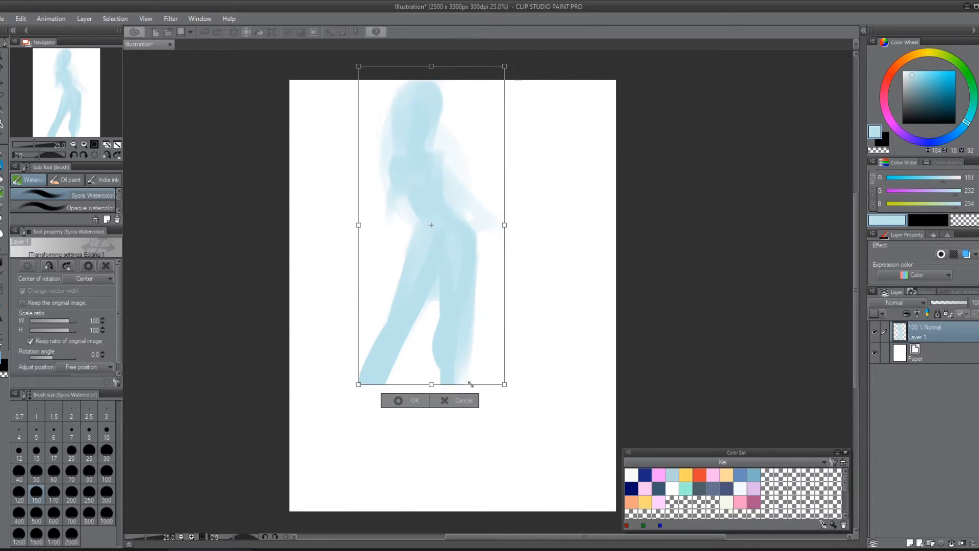
drag(477, 255, 528, 275)
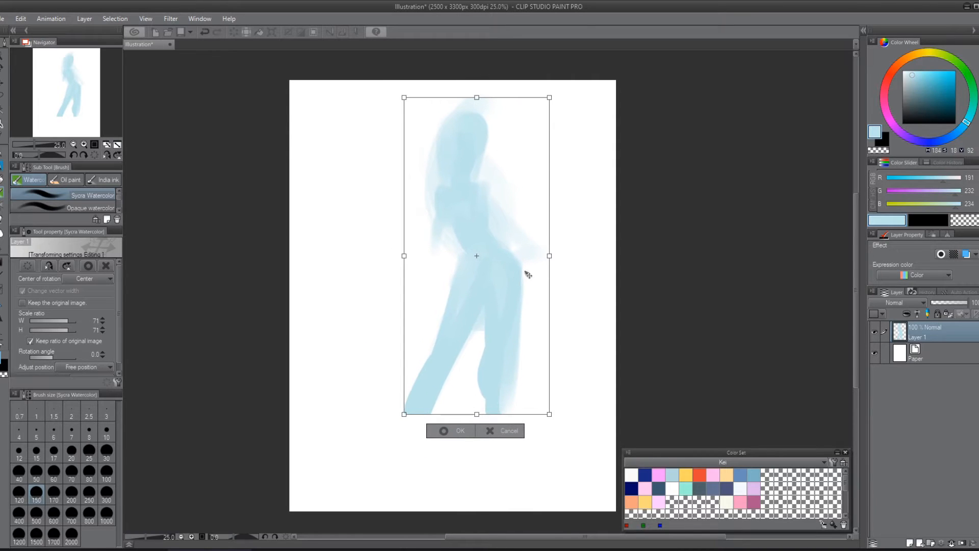
key(Return)
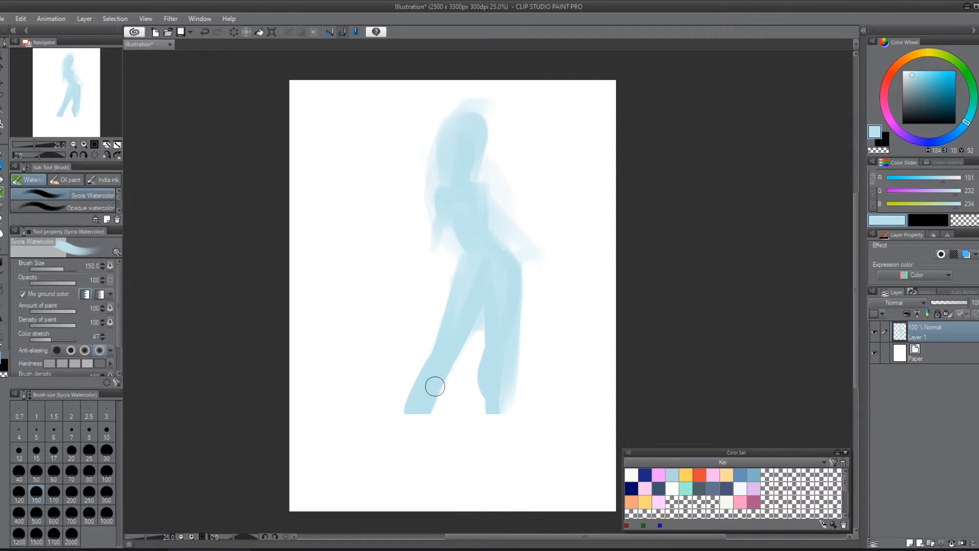
Step: Extend the cut-off lower legs with foot shapes, and paint a bent arm with its hand resting on the hip
drag(431, 392, 399, 459)
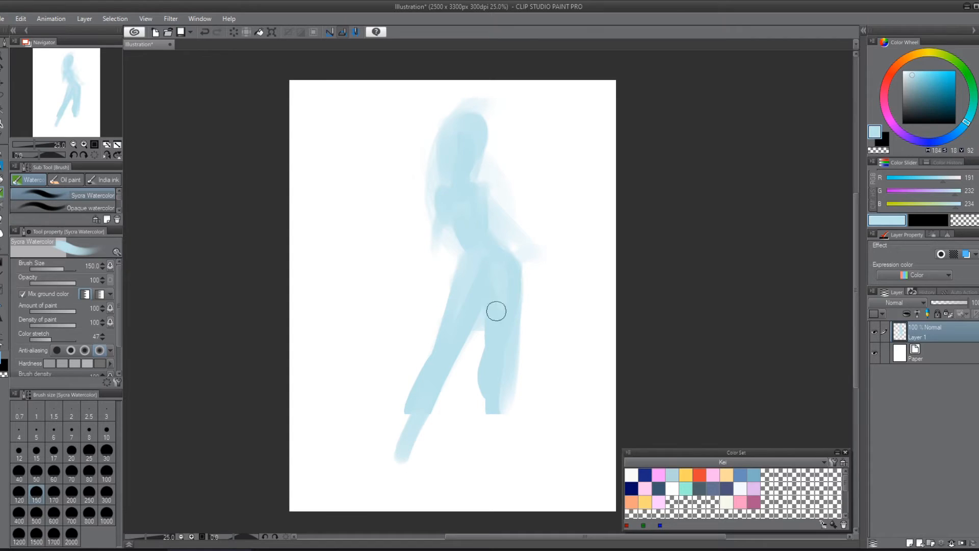
drag(488, 400, 491, 427)
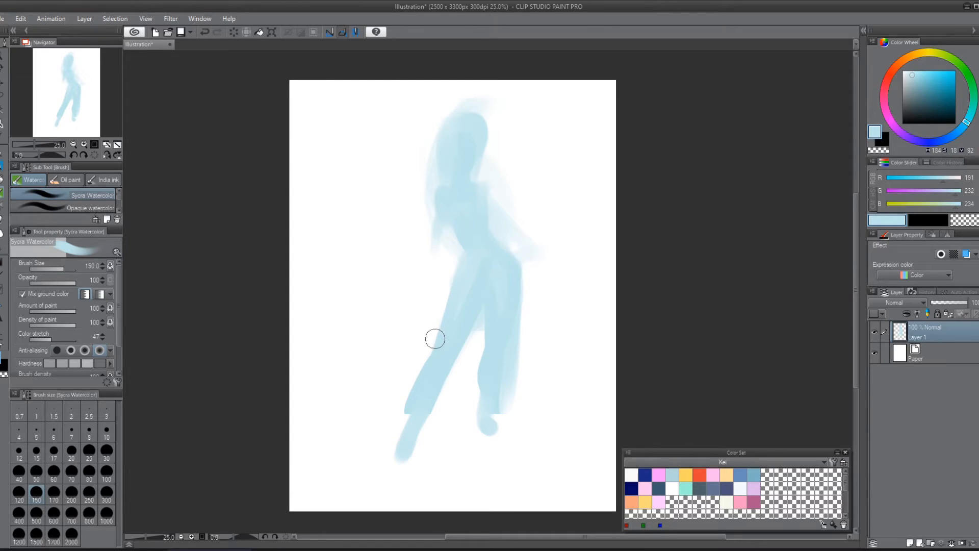
mouse_move(462, 250)
mouse_down()
mouse_move(434, 228)
mouse_move(444, 192)
mouse_move(415, 236)
mouse_move(468, 258)
mouse_move(418, 237)
mouse_move(456, 205)
mouse_move(512, 263)
mouse_move(513, 226)
mouse_move(488, 207)
mouse_move(499, 285)
mouse_up()
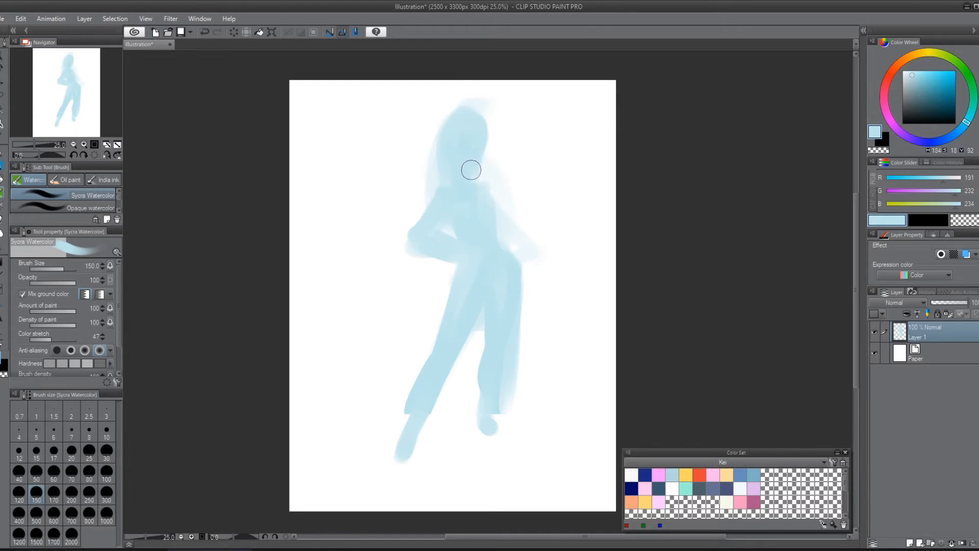
Step: Enlarge the figure proportionally to 112 % and position it so it fills the canvas height from head to feet
key(ctrl+t)
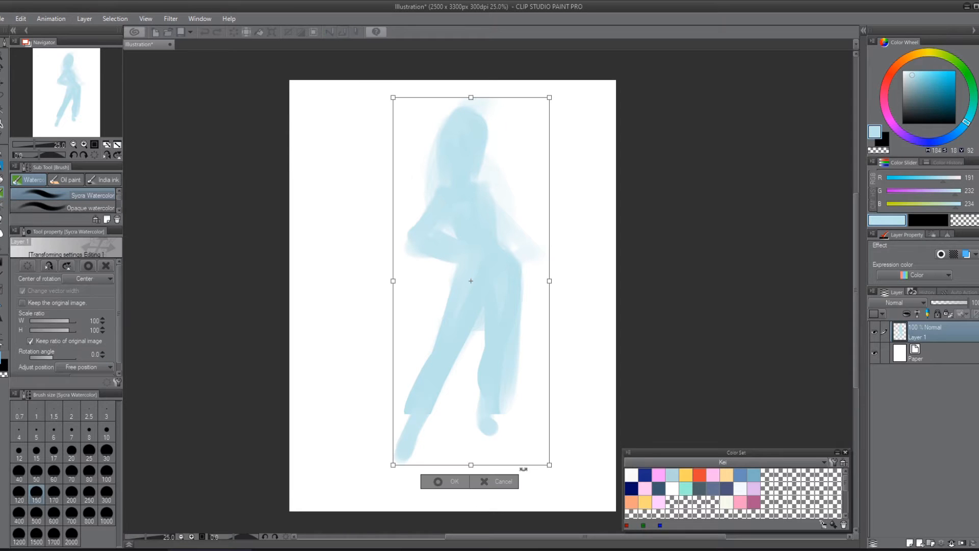
drag(549, 97, 562, 67)
drag(518, 212, 498, 252)
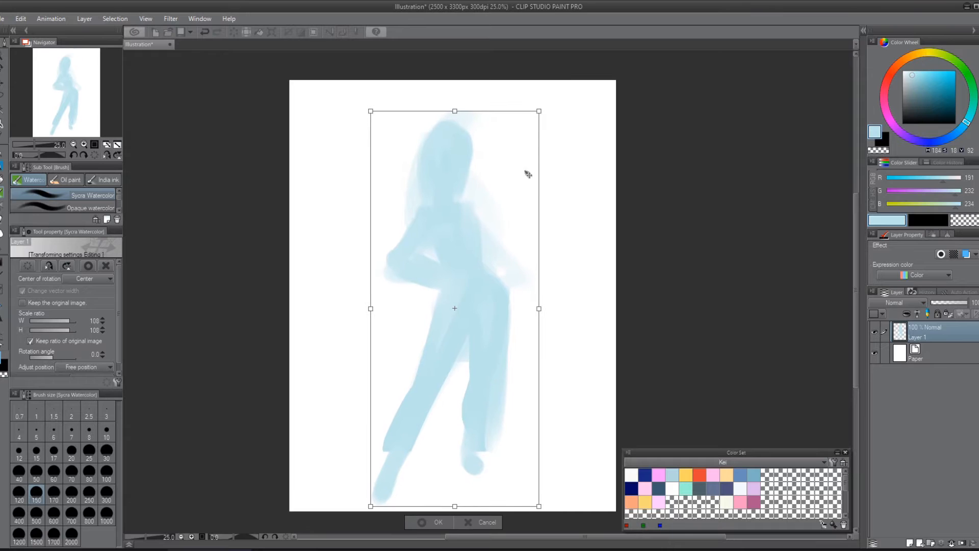
drag(541, 111, 549, 92)
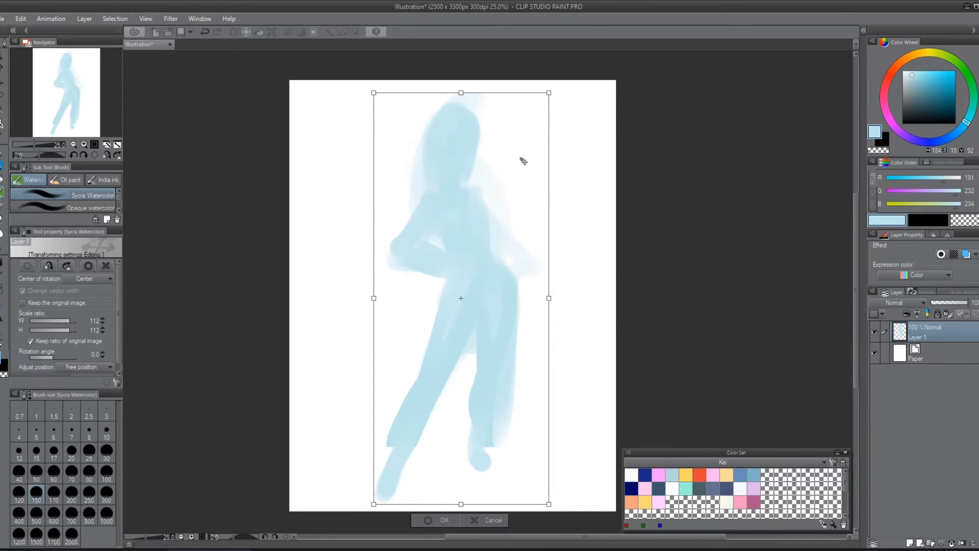
key(Return)
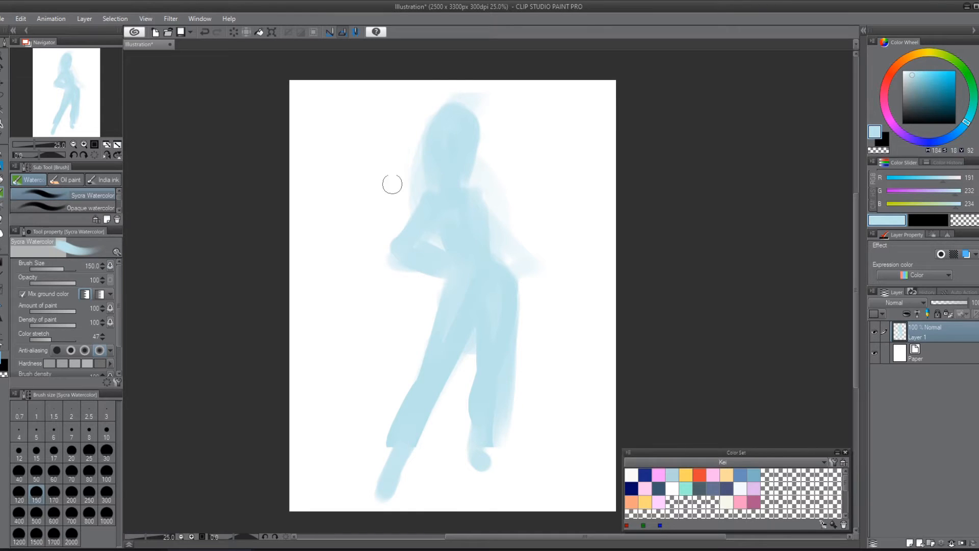
Step: Lower the opacity of Layer 1 to 60 % and add a new layer above it
click(963, 303)
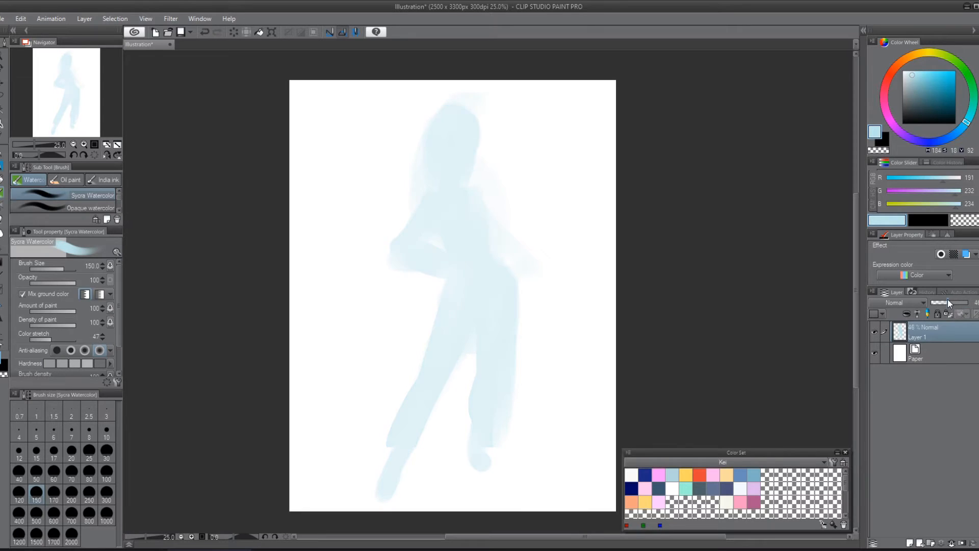
drag(948, 299, 941, 299)
click(909, 544)
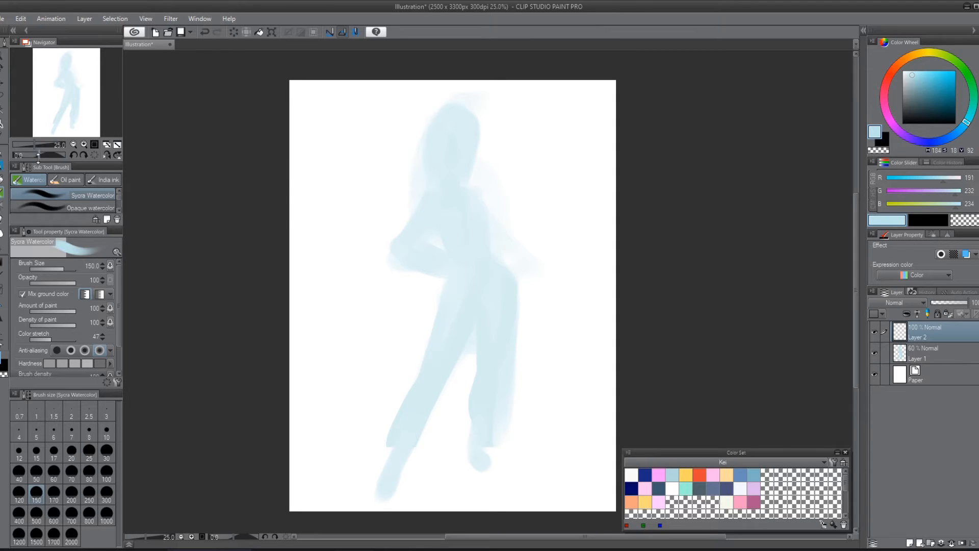
Step: With the Sycra Pencil at size 70 in blue (RGB 143, 203, 214), sketch the torso's centre line, side contours and upper arm
click(1, 166)
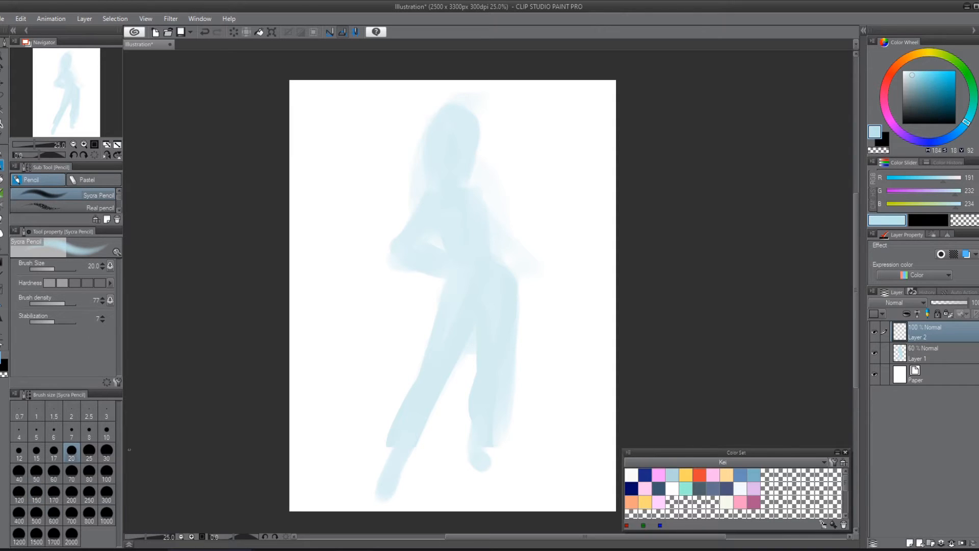
click(71, 471)
drag(915, 72, 923, 76)
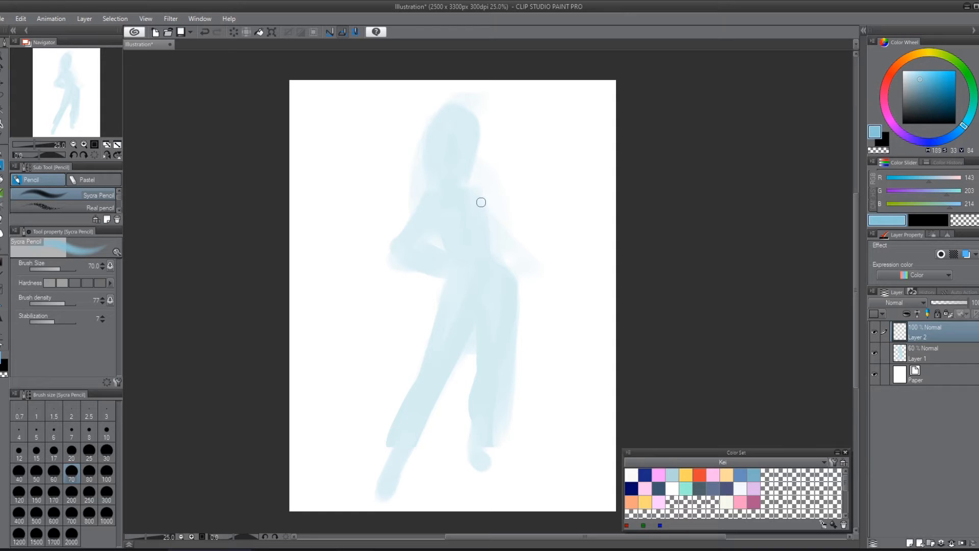
drag(485, 206, 485, 237)
mouse_move(455, 216)
mouse_down()
mouse_move(474, 279)
mouse_move(490, 275)
mouse_move(484, 298)
mouse_up()
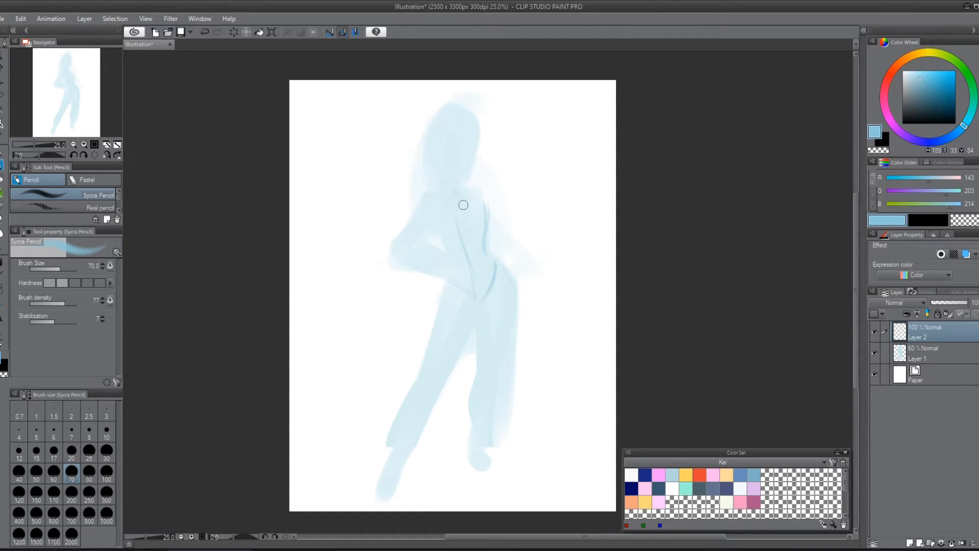
drag(459, 192, 470, 265)
drag(438, 216, 422, 237)
Step: Undo a stray stroke across the head, and sketch the face oval with its centre line over the head
drag(449, 153, 380, 157)
key(ctrl+z)
drag(442, 128, 450, 189)
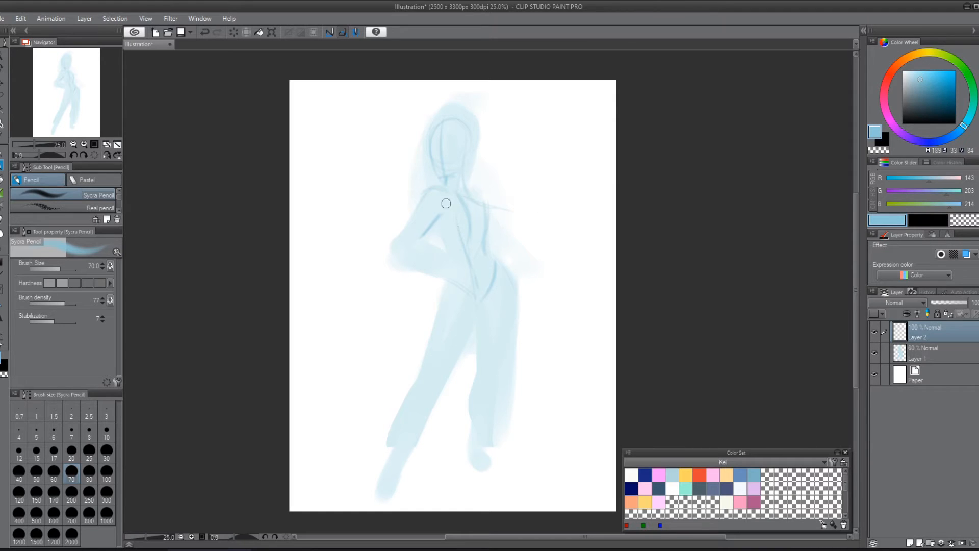
Step: Sketch the rib cage's rounded sides and lower edge, and the waist line tapering towards the hips
drag(438, 195, 464, 285)
mouse_move(476, 200)
mouse_down()
mouse_move(492, 227)
mouse_move(449, 262)
mouse_move(443, 235)
mouse_move(482, 241)
mouse_up()
drag(454, 192, 436, 236)
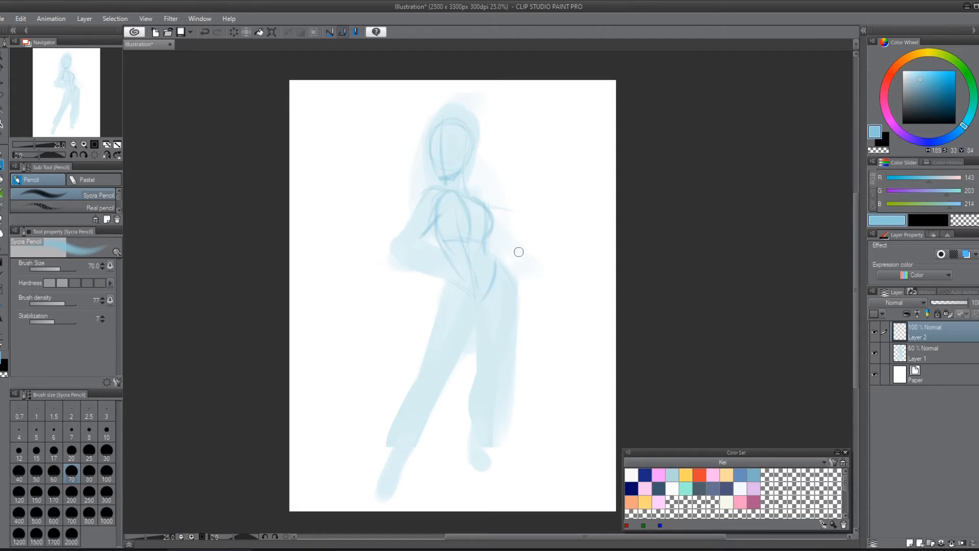
drag(456, 209, 453, 258)
Step: Sketch a rounded demonstration form with curved contour lines on the blank canvas area beside the figure's head
mouse_move(309, 187)
mouse_down()
mouse_move(328, 148)
mouse_move(351, 181)
mouse_up()
mouse_move(308, 129)
mouse_down()
mouse_move(368, 122)
mouse_move(402, 164)
mouse_move(341, 195)
mouse_move(330, 216)
mouse_up()
mouse_move(308, 181)
mouse_down()
mouse_move(336, 210)
mouse_move(359, 212)
mouse_move(401, 190)
mouse_up()
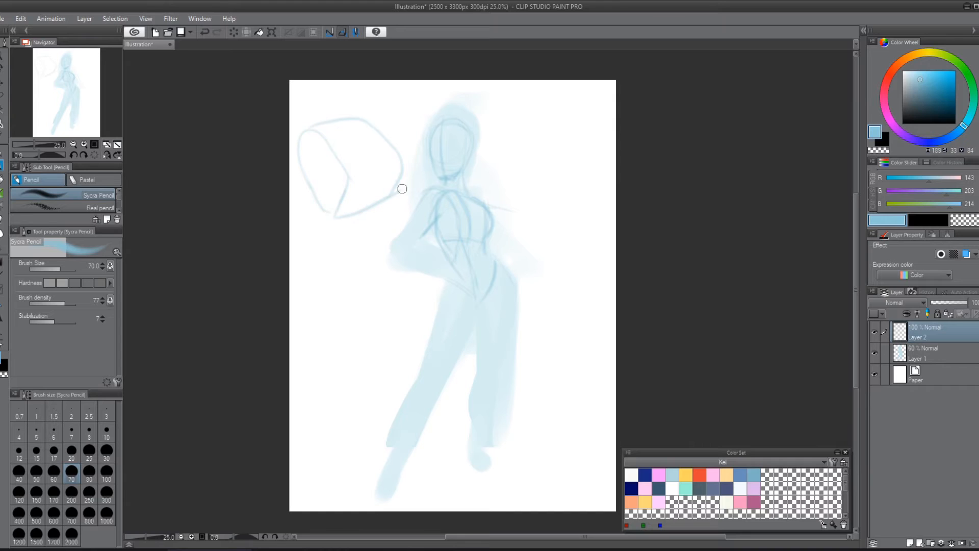
mouse_move(342, 125)
mouse_down()
mouse_move(376, 169)
mouse_move(375, 199)
mouse_up()
mouse_move(352, 126)
mouse_down()
mouse_move(379, 161)
mouse_move(377, 223)
mouse_move(391, 197)
mouse_up()
mouse_move(339, 219)
mouse_down()
mouse_move(389, 211)
mouse_move(374, 245)
mouse_up()
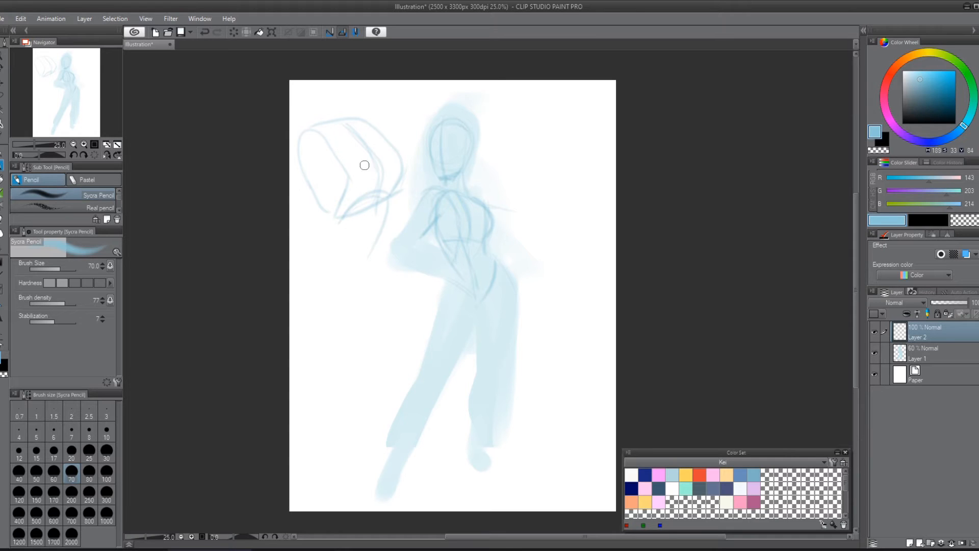
drag(384, 196, 354, 267)
Step: Undo the strokes of the demonstration form on the blank area beside the figure's head
key(ctrl+z)
key(ctrl+z)
key(ctrl+z)
key(ctrl+z)
key(ctrl+z)
key(ctrl+z)
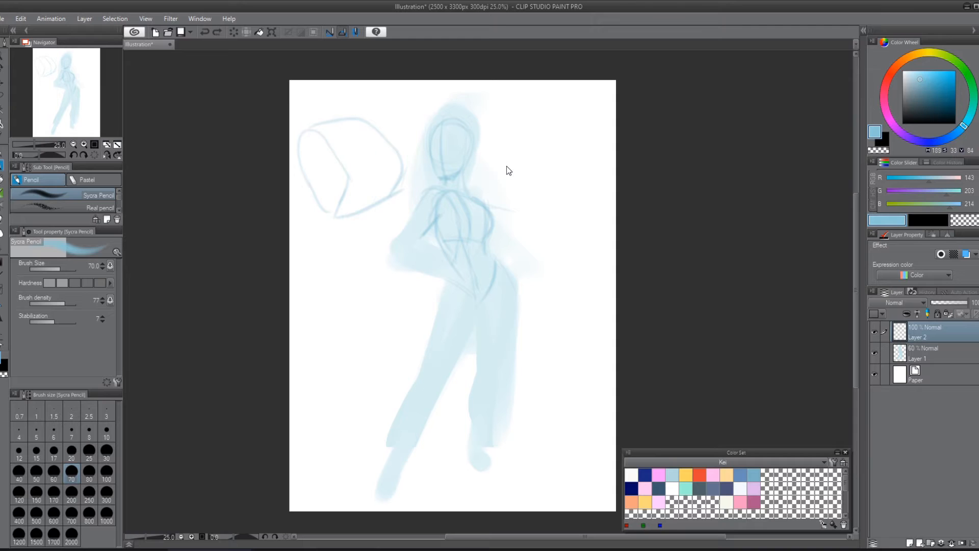
key(ctrl+z)
key(ctrl+z)
key(ctrl+z)
key(ctrl+z)
key(ctrl+z)
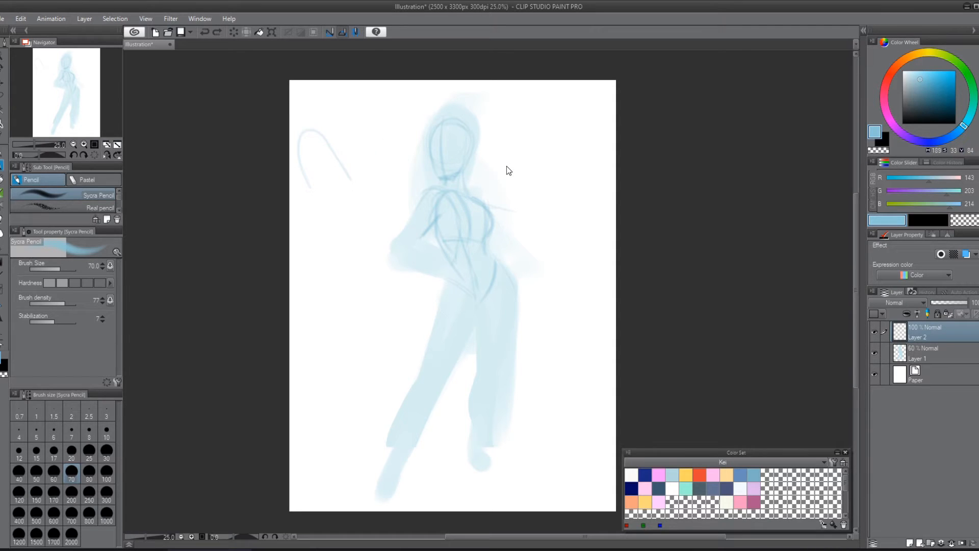
drag(500, 261, 497, 349)
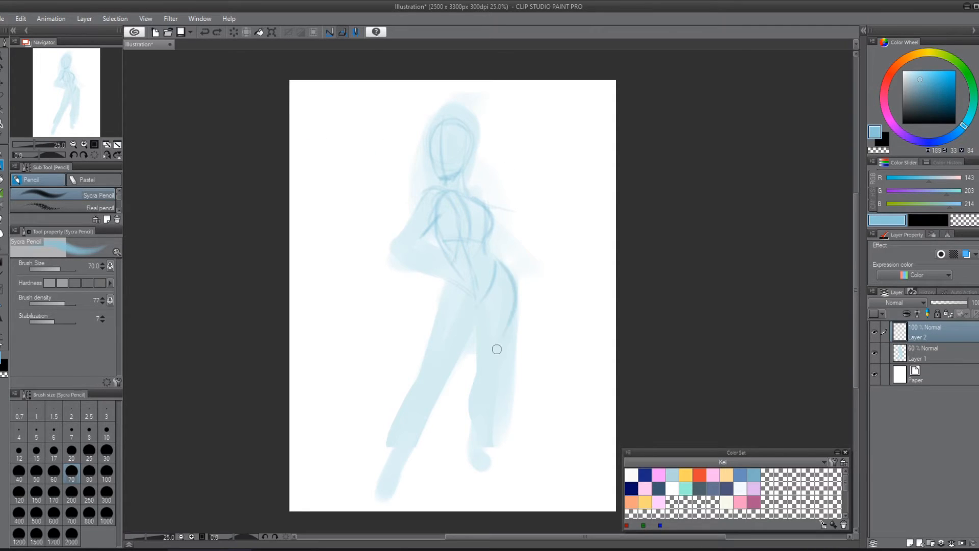
key(ctrl+z)
key(ctrl+z)
Step: Sketch the straight leg's outer thigh, curved calf and shin lines, and its foot
mouse_move(501, 272)
mouse_down()
mouse_move(495, 359)
mouse_move(471, 372)
mouse_move(472, 437)
mouse_move(468, 385)
mouse_move(476, 453)
mouse_up()
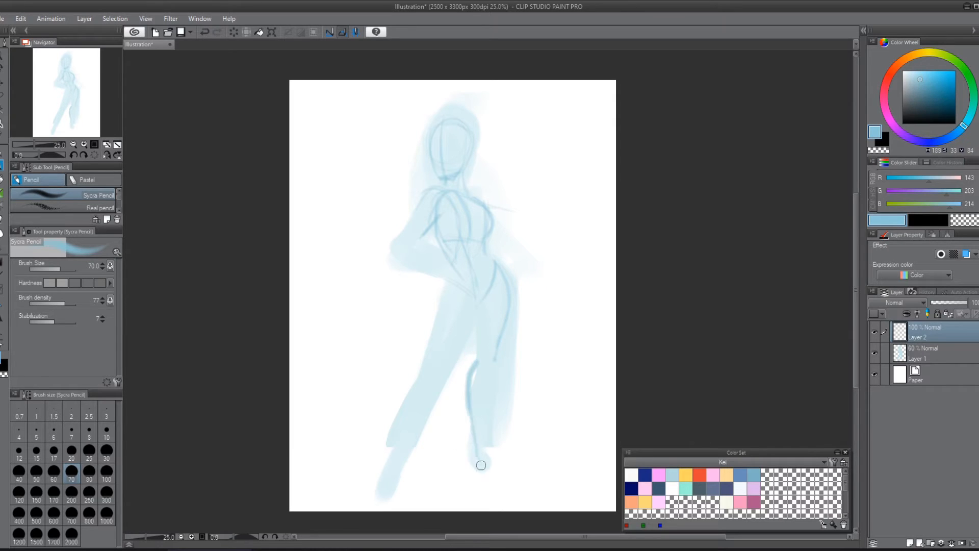
drag(493, 359, 486, 454)
key(ctrl+z)
mouse_move(493, 362)
mouse_down()
mouse_move(490, 444)
mouse_move(486, 458)
mouse_move(476, 453)
mouse_move(482, 440)
mouse_move(499, 465)
mouse_move(485, 471)
mouse_move(512, 470)
mouse_move(474, 465)
mouse_move(489, 451)
mouse_move(485, 463)
mouse_move(510, 473)
mouse_up()
Step: Sketch the outstretched leg from the thigh through the rounded knee and calf to the pointed foot, with the hip line above
mouse_move(478, 305)
mouse_down()
mouse_move(436, 391)
mouse_move(430, 366)
mouse_move(436, 393)
mouse_move(398, 447)
mouse_move(404, 410)
mouse_move(406, 449)
mouse_up()
drag(398, 485, 441, 381)
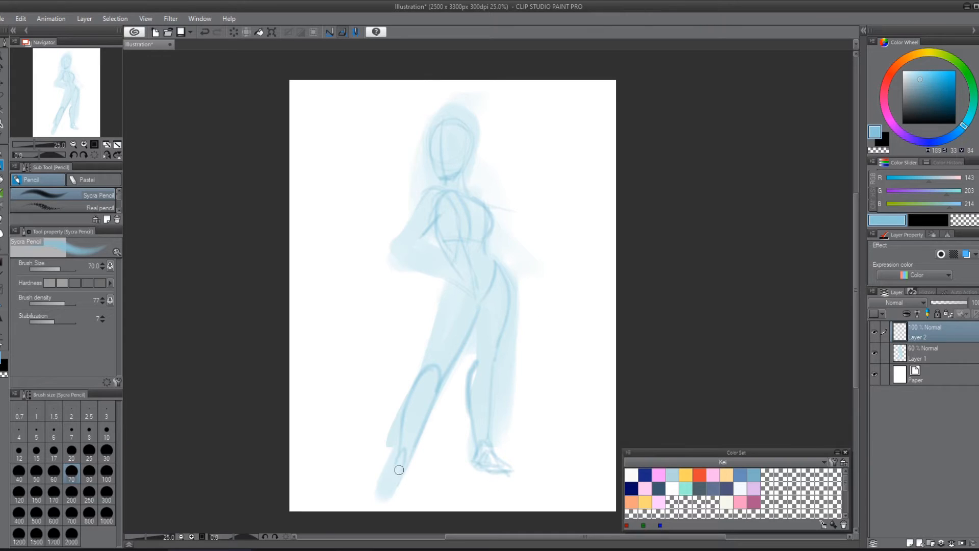
mouse_move(399, 459)
mouse_down()
mouse_move(386, 502)
mouse_move(381, 479)
mouse_move(397, 460)
mouse_up()
drag(406, 465, 389, 499)
mouse_move(444, 300)
mouse_down()
mouse_move(430, 355)
mouse_move(444, 275)
mouse_up()
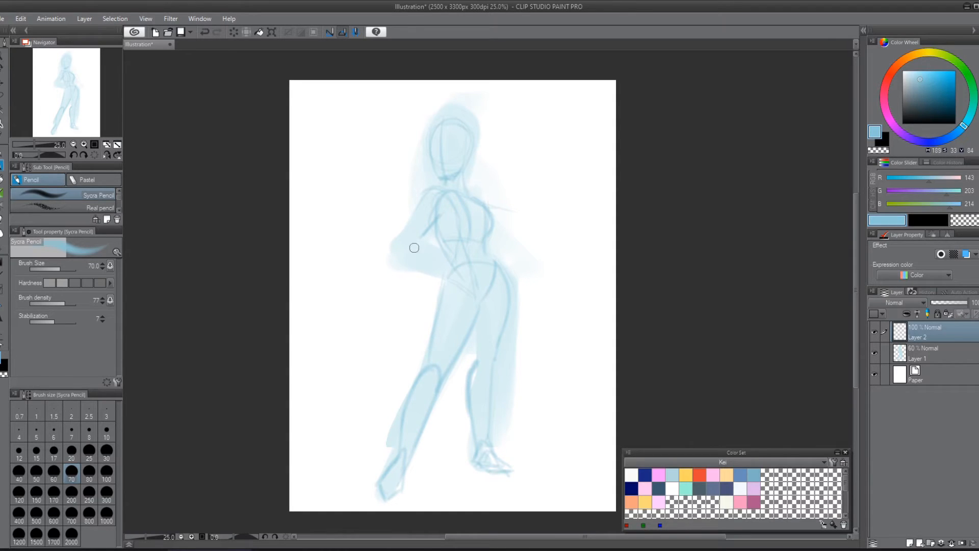
mouse_move(432, 221)
mouse_down()
mouse_move(439, 190)
mouse_move(395, 242)
mouse_move(443, 205)
mouse_move(416, 234)
mouse_move(441, 219)
mouse_up()
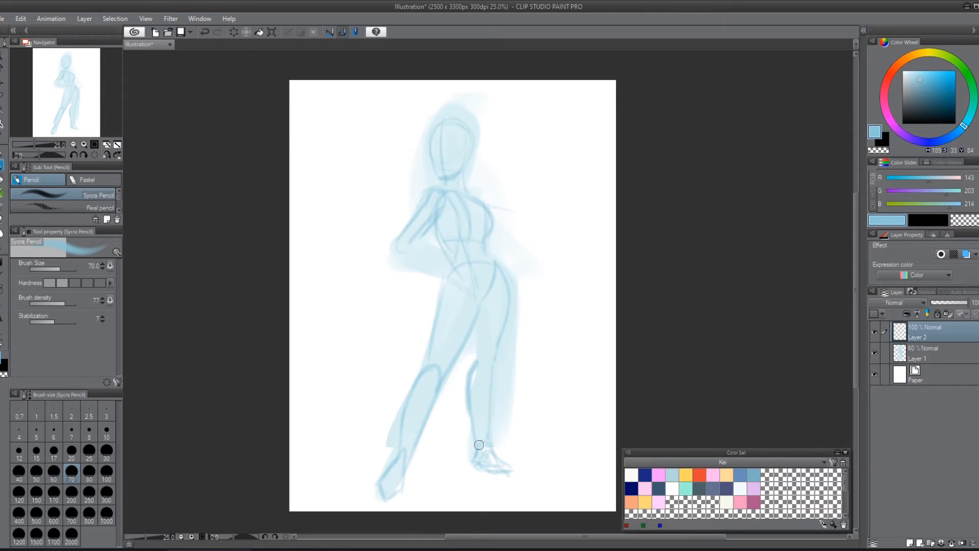
key(ctrl+z)
key(ctrl+z)
key(ctrl+z)
key(ctrl+z)
key(ctrl+z)
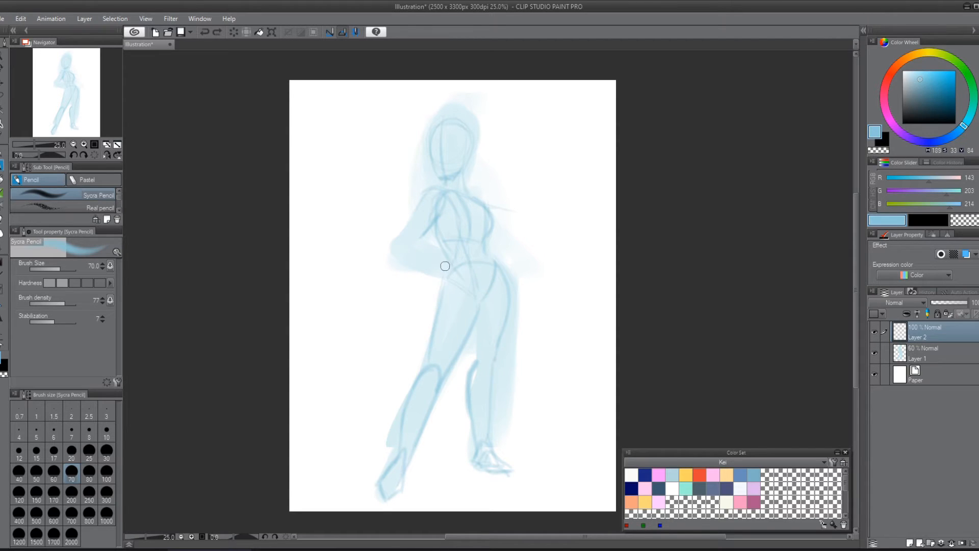
Step: Sketch the hand resting on the hip with the shoulder circle and bent arm, and add a contour line down the chest
mouse_move(451, 255)
mouse_down()
mouse_move(447, 279)
mouse_move(466, 267)
mouse_up()
mouse_move(471, 198)
mouse_down()
mouse_move(491, 240)
mouse_move(480, 219)
mouse_move(478, 255)
mouse_up()
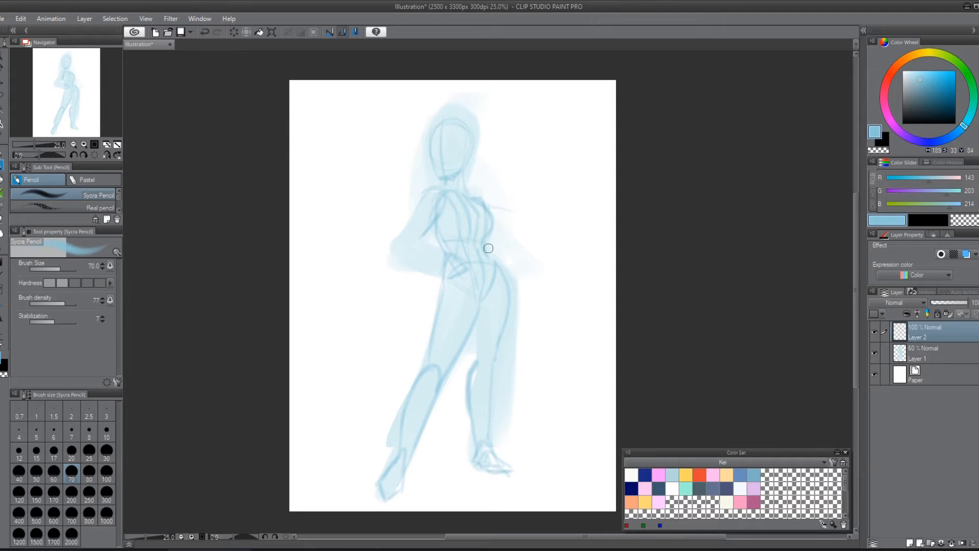
mouse_move(431, 198)
mouse_down()
mouse_move(470, 210)
mouse_move(424, 202)
mouse_move(432, 191)
mouse_move(451, 271)
mouse_move(438, 216)
mouse_move(440, 277)
mouse_move(410, 285)
mouse_move(428, 261)
mouse_move(437, 199)
mouse_move(395, 244)
mouse_move(451, 272)
mouse_move(418, 211)
mouse_move(412, 225)
mouse_move(445, 279)
mouse_move(431, 208)
mouse_move(416, 223)
mouse_move(455, 281)
mouse_up()
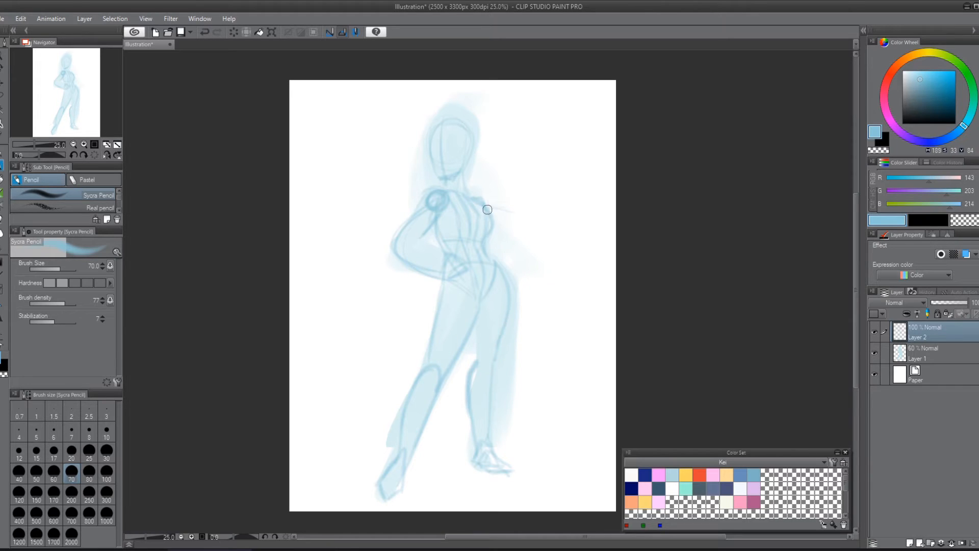
Step: Sketch the hanging arm with its hand at the thigh, and define the bent arm's upper arm and forearm contours
drag(506, 327, 512, 309)
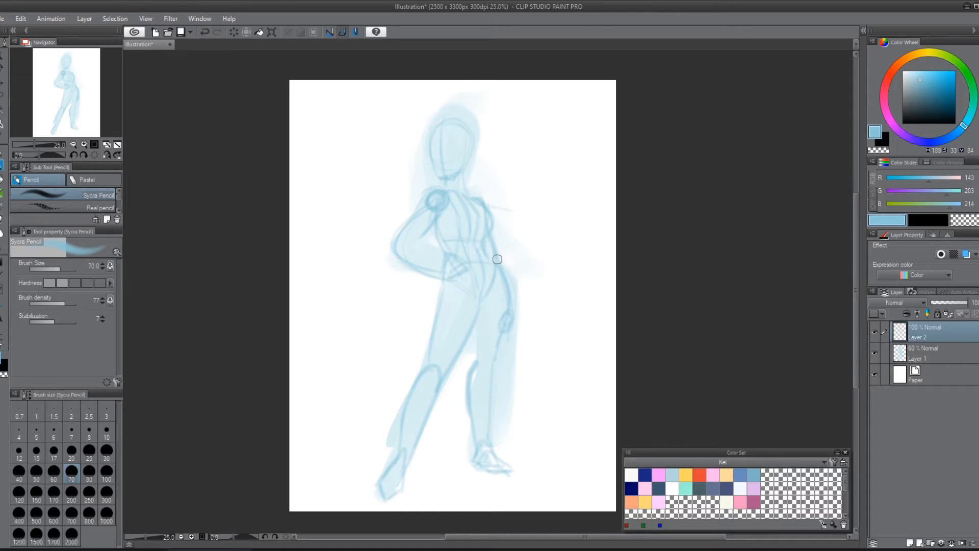
drag(495, 255, 507, 283)
drag(435, 203, 447, 277)
drag(396, 248, 446, 201)
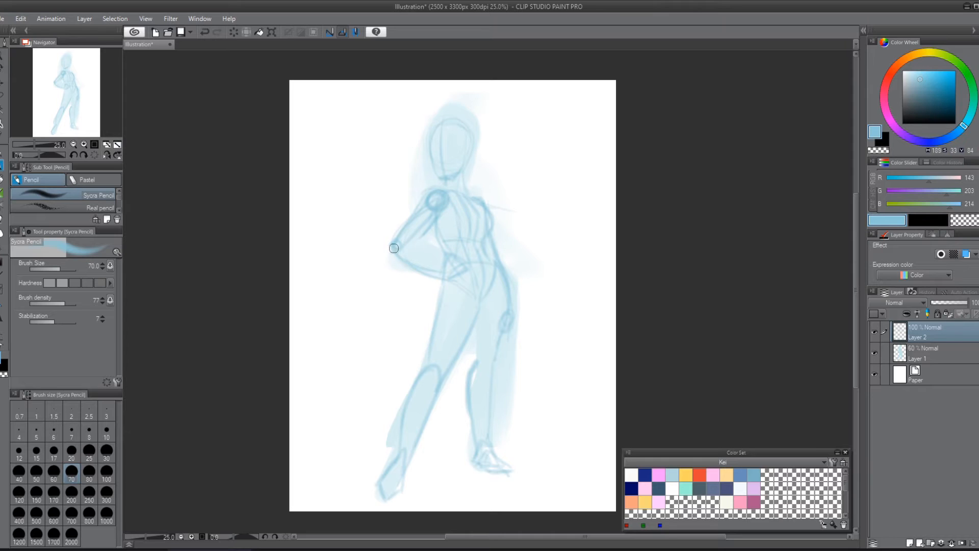
drag(394, 248, 437, 272)
drag(399, 243, 437, 271)
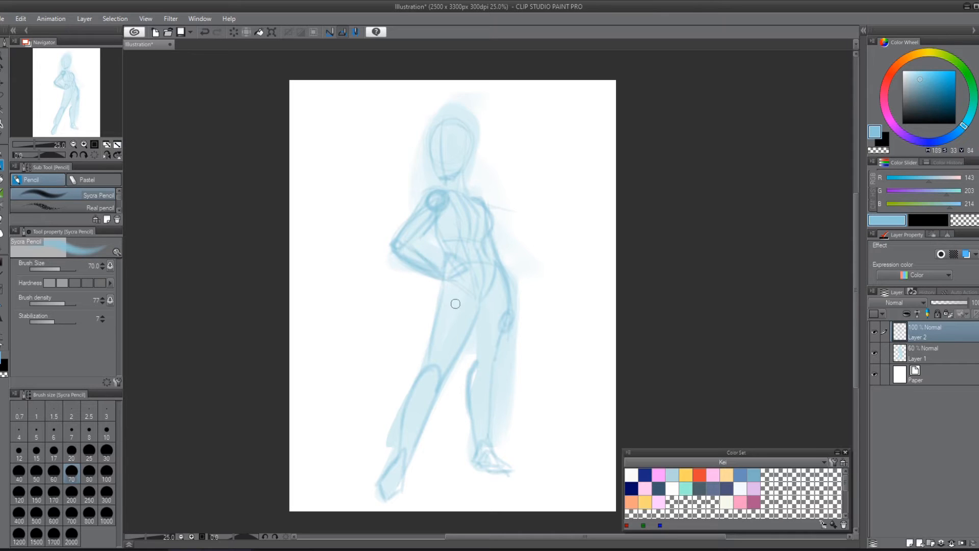
Step: Mirror the canvas view horizontally, and rework the outstretched leg's foot and the face oval
key(h)
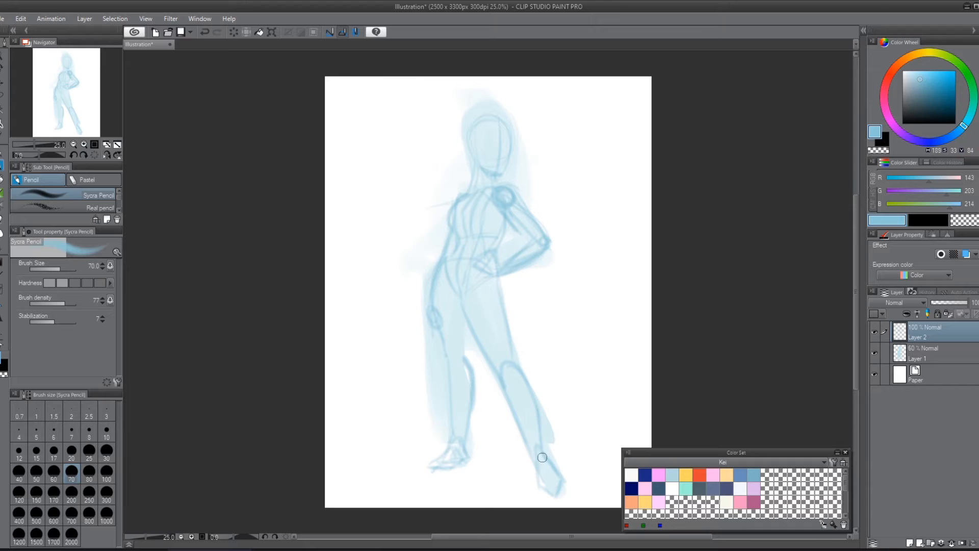
drag(537, 473, 544, 494)
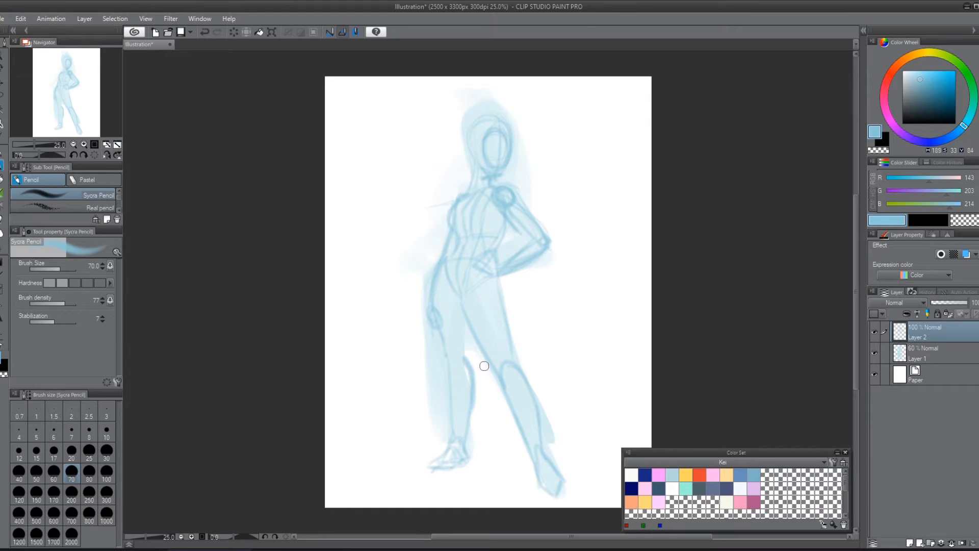
key(h)
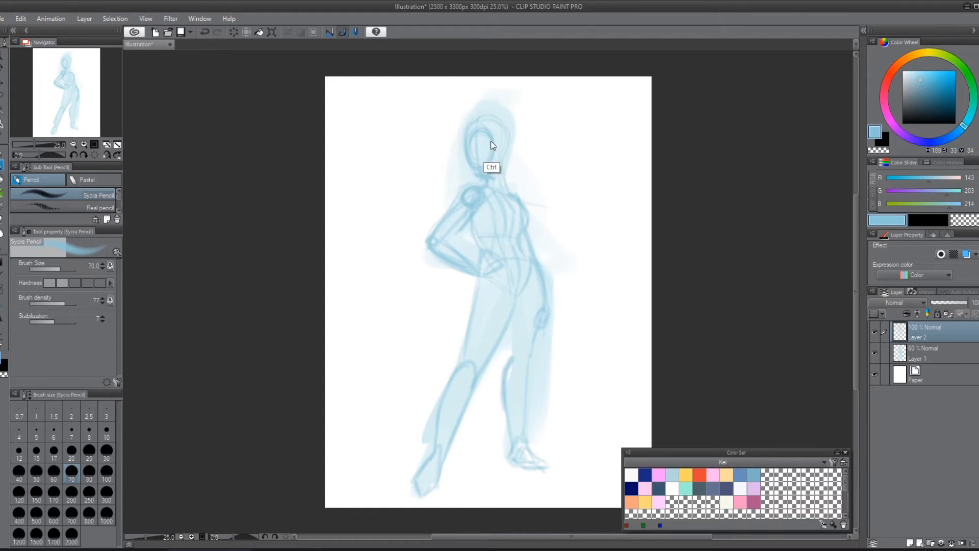
key(h)
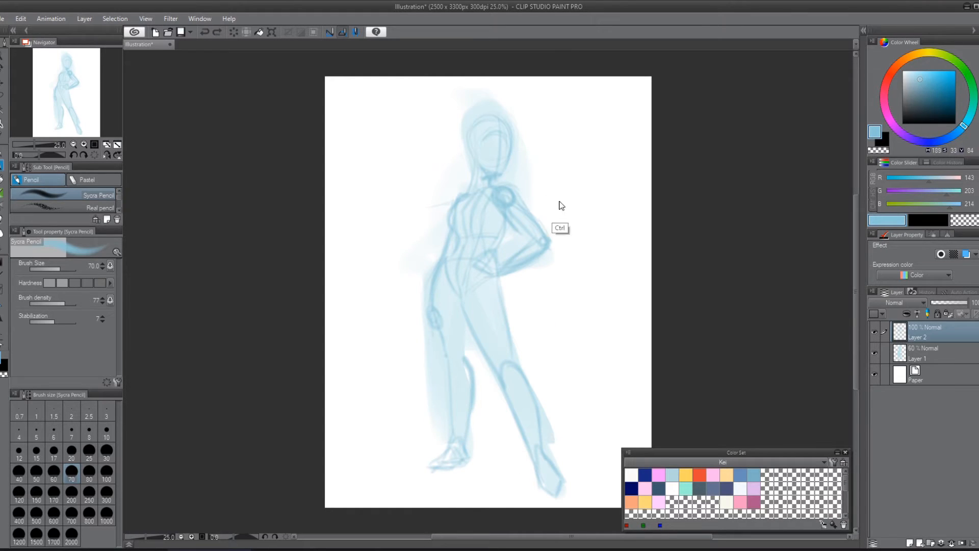
mouse_move(491, 154)
mouse_down()
mouse_move(497, 142)
mouse_move(505, 160)
mouse_up()
key(ctrl+z)
key(ctrl+z)
key(ctrl+z)
key(ctrl+z)
key(ctrl+z)
Step: Sketch the face outline with its eye line and the hair down the back of the head, and set the brush size to 17
mouse_move(481, 142)
mouse_down()
mouse_move(512, 152)
mouse_move(490, 130)
mouse_move(483, 163)
mouse_move(482, 132)
mouse_move(494, 166)
mouse_move(506, 169)
mouse_move(502, 124)
mouse_move(498, 168)
mouse_move(485, 147)
mouse_move(507, 151)
mouse_move(489, 131)
mouse_move(506, 135)
mouse_move(474, 129)
mouse_move(506, 139)
mouse_up()
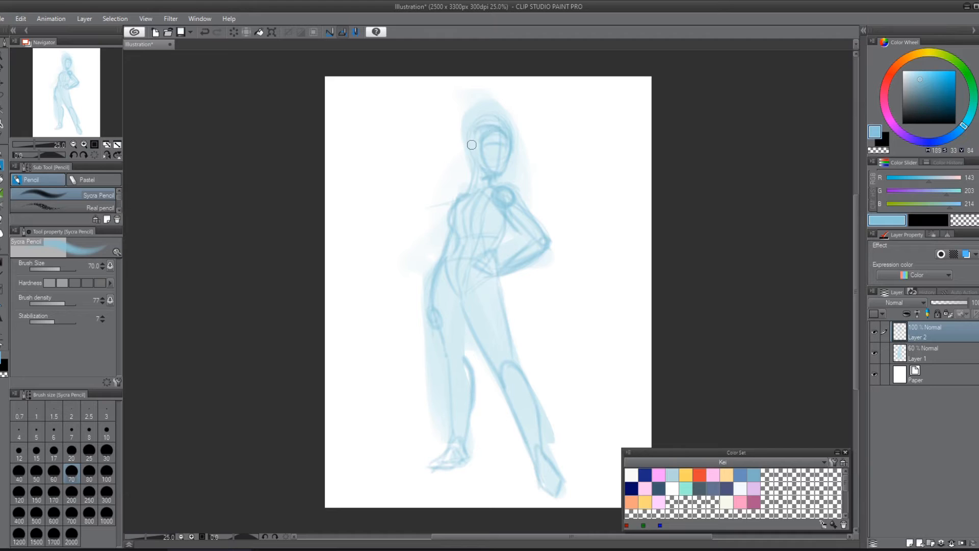
mouse_move(473, 169)
mouse_down()
mouse_move(466, 132)
mouse_move(464, 187)
mouse_up()
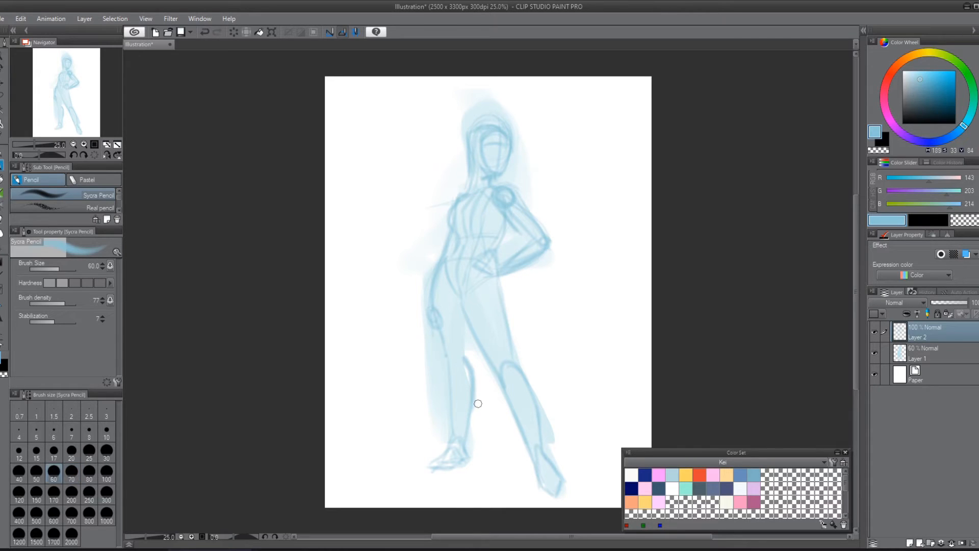
click(53, 451)
drag(465, 189, 473, 124)
key(ctrl+z)
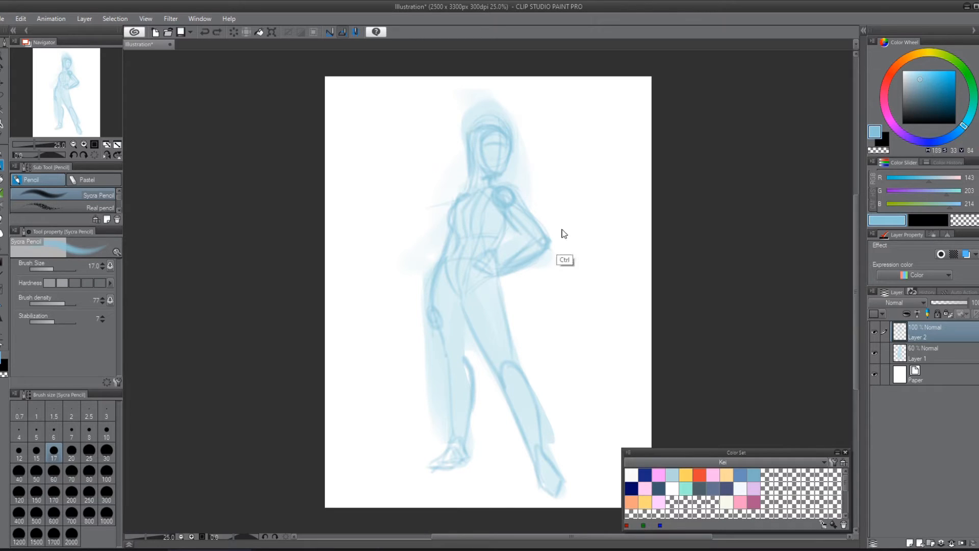
Step: Sketch a demonstration head with a face oval and crossed guide lines on the blank area, and undo it
mouse_move(366, 182)
mouse_down()
mouse_move(378, 104)
mouse_move(421, 155)
mouse_up()
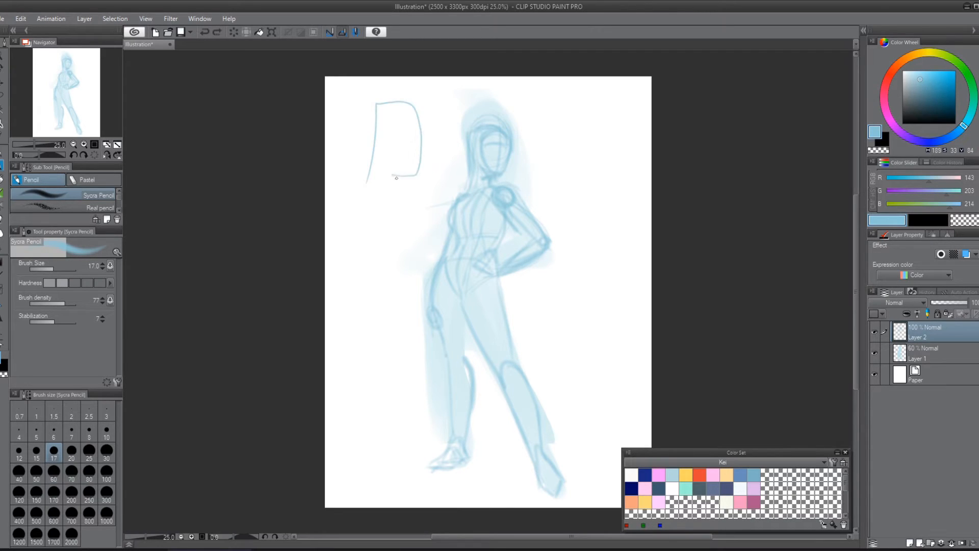
drag(386, 128, 403, 176)
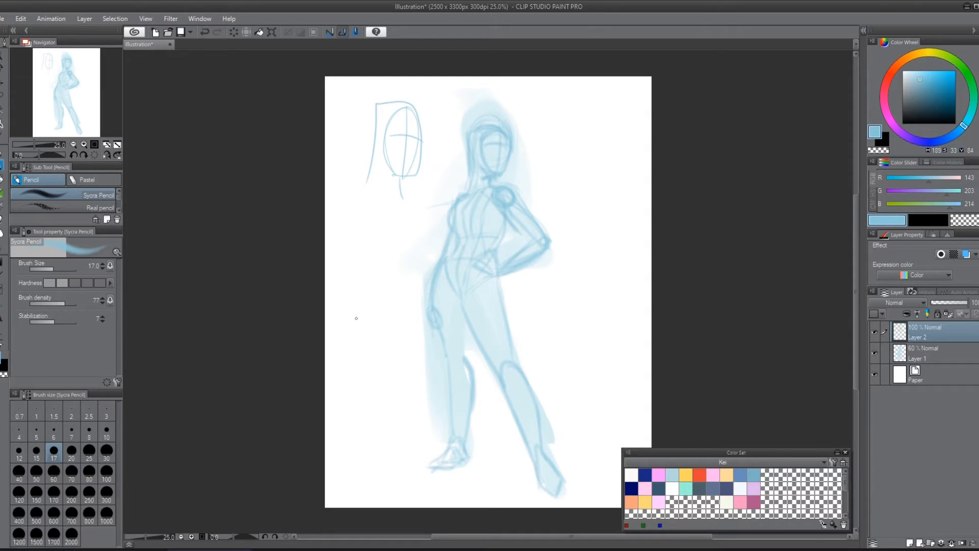
key(ctrl+z)
key(ctrl+z)
key(ctrl+z)
key(ctrl+z)
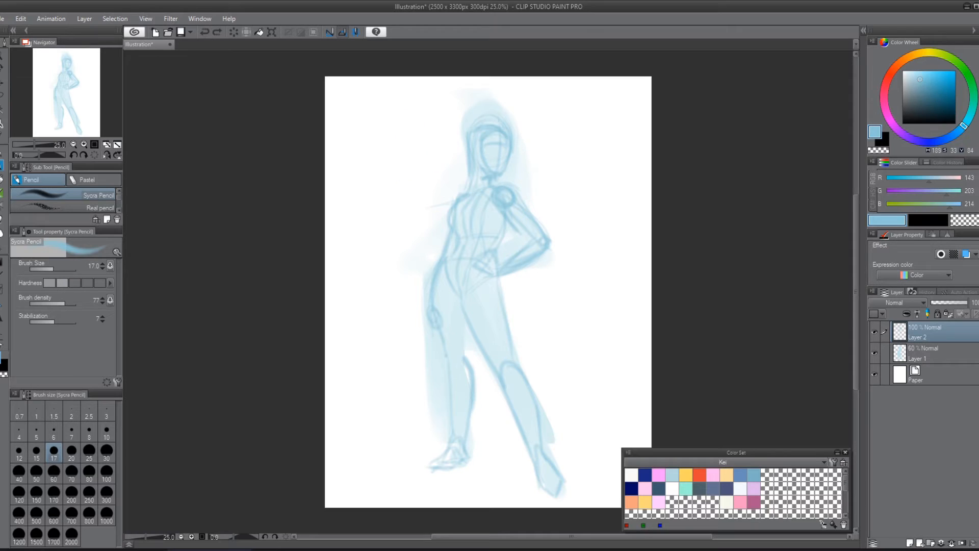
Step: Mirror the canvas view back, lasso the figure's head and enlarge it slightly with a proportional transform
key(h)
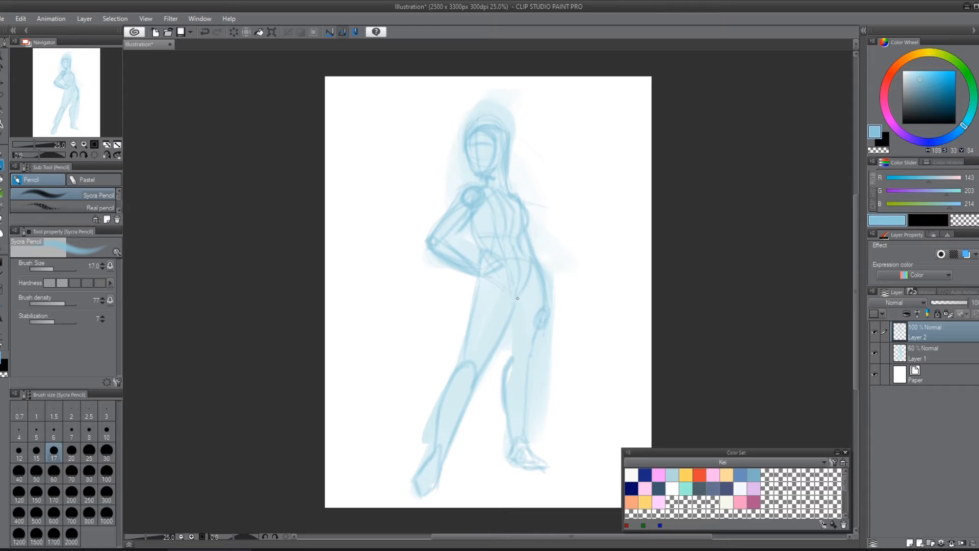
key(m)
mouse_move(465, 108)
mouse_down()
mouse_move(467, 161)
mouse_move(482, 175)
mouse_move(514, 101)
mouse_move(467, 108)
mouse_up()
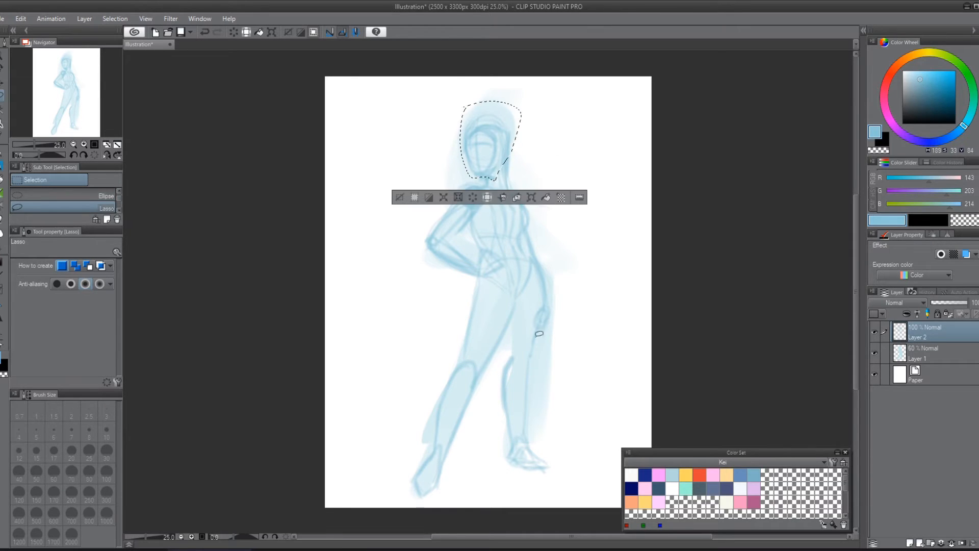
key(ctrl+t)
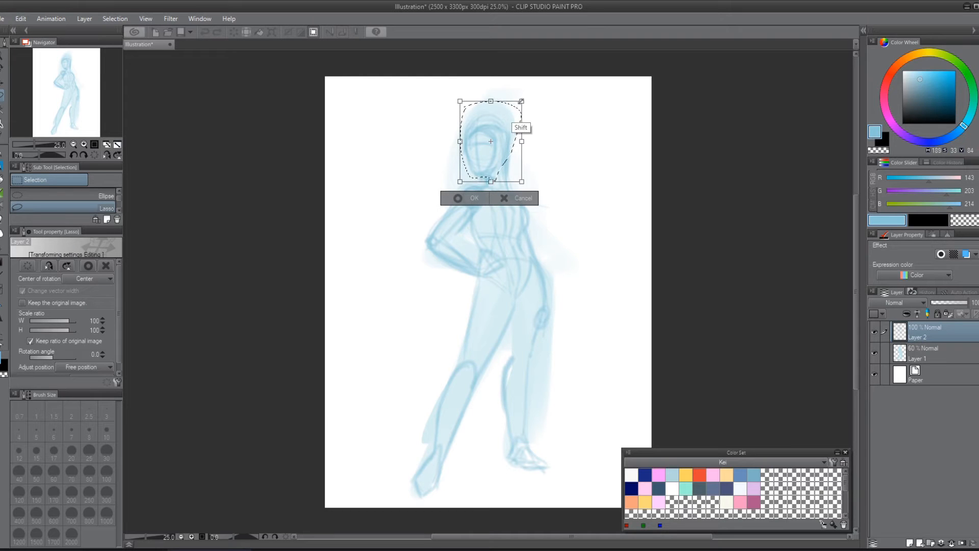
drag(535, 81, 544, 72)
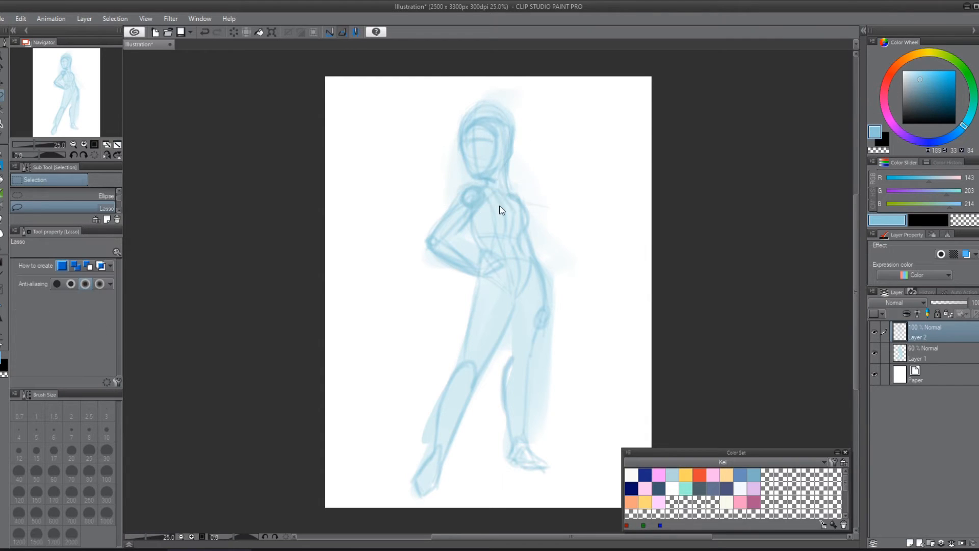
Step: With the Sycra Pencil at size 70, sketch the hair's outline peaking above the head and falling along both sides of the face
key(p)
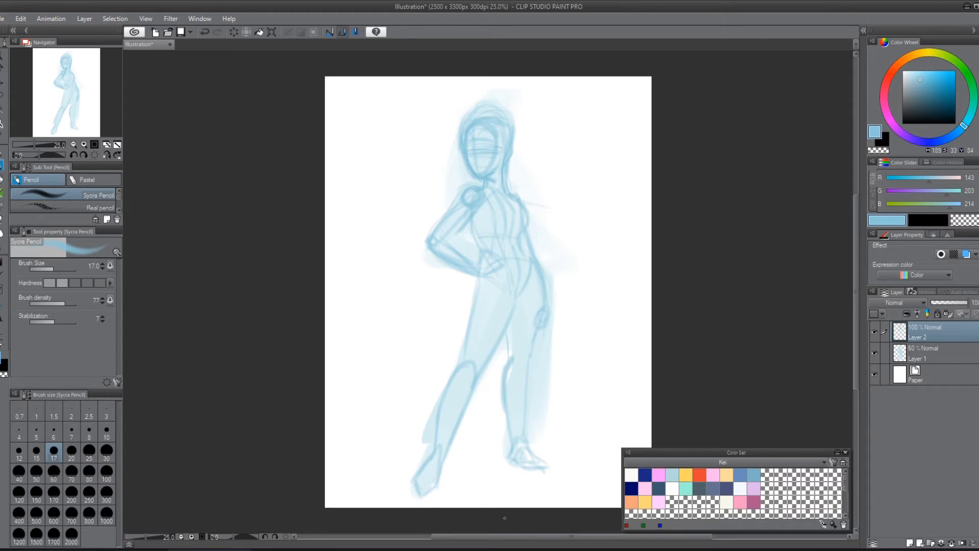
click(72, 432)
click(71, 451)
click(72, 474)
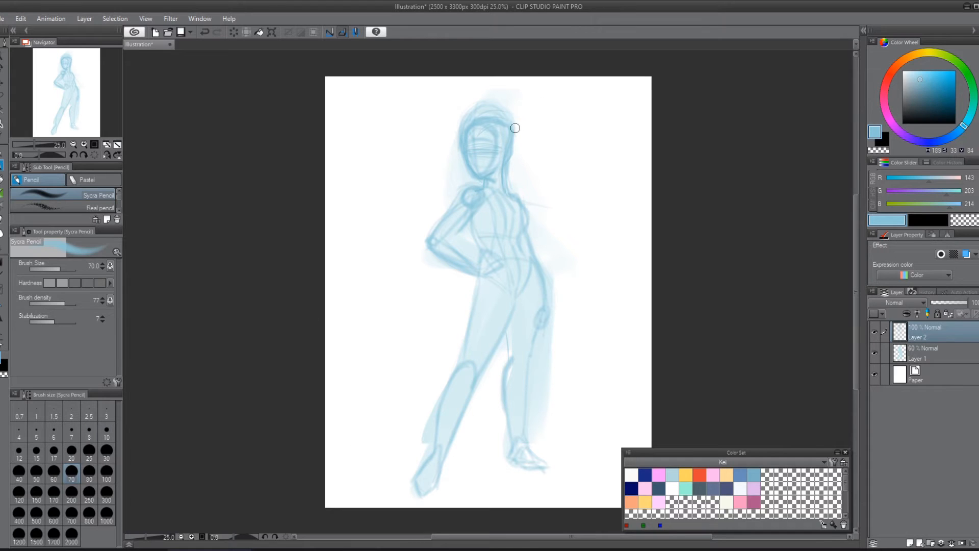
mouse_move(510, 113)
mouse_down()
mouse_move(481, 85)
mouse_move(438, 145)
mouse_up()
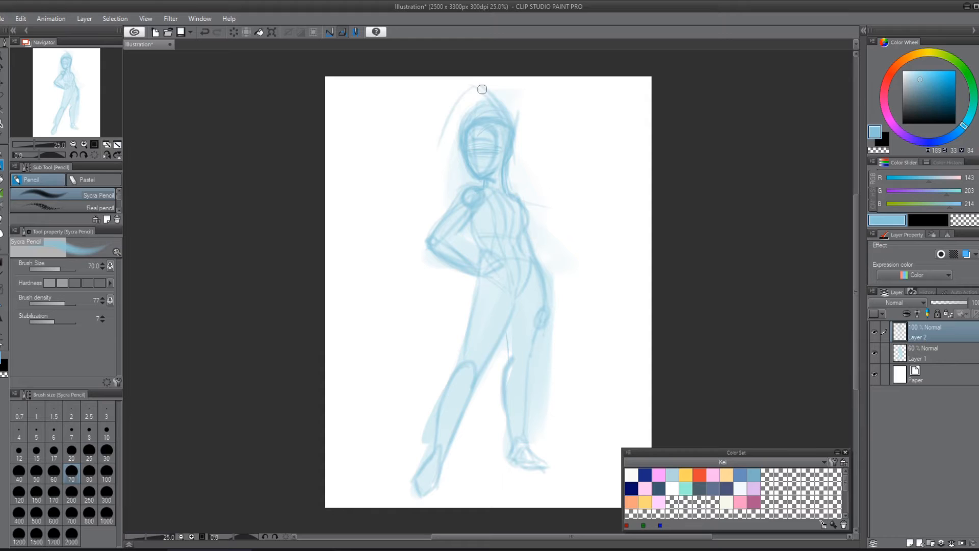
mouse_move(469, 82)
mouse_down()
mouse_move(520, 149)
mouse_move(477, 114)
mouse_move(479, 137)
mouse_move(493, 118)
mouse_move(482, 129)
mouse_move(504, 140)
mouse_move(479, 131)
mouse_move(503, 126)
mouse_move(500, 161)
mouse_up()
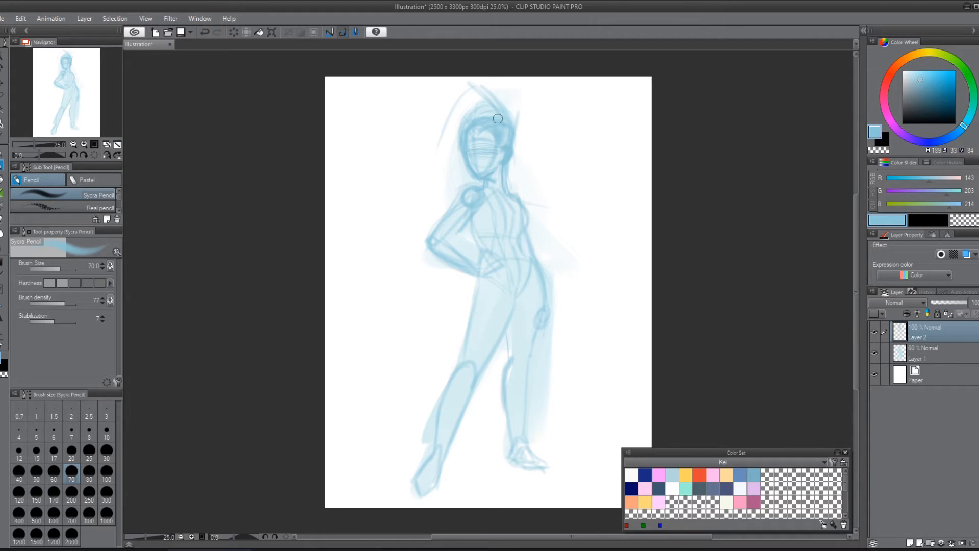
mouse_move(492, 91)
mouse_down()
mouse_move(509, 137)
mouse_move(515, 128)
mouse_move(515, 116)
mouse_move(470, 80)
mouse_move(436, 145)
mouse_move(445, 120)
mouse_move(454, 142)
mouse_move(445, 120)
mouse_move(448, 181)
mouse_up()
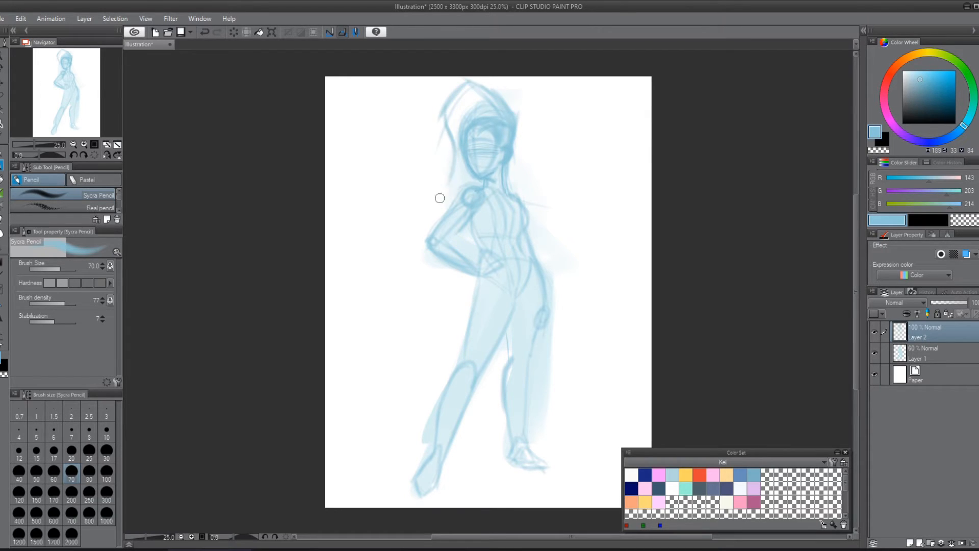
drag(460, 147, 453, 191)
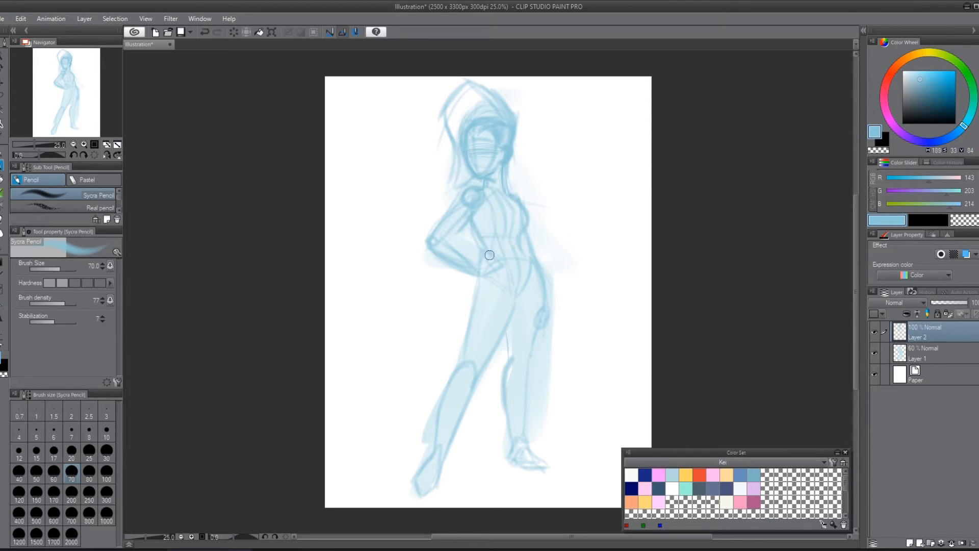
Step: Reinforce the waist, hip and pelvis lines, and redraw the straight leg's contours down to its foot
mouse_move(473, 222)
mouse_down()
mouse_move(489, 256)
mouse_move(469, 318)
mouse_move(479, 241)
mouse_move(487, 270)
mouse_move(462, 378)
mouse_up()
mouse_move(491, 276)
mouse_down()
mouse_move(509, 320)
mouse_move(513, 312)
mouse_up()
mouse_move(532, 278)
mouse_down()
mouse_move(513, 312)
mouse_move(528, 345)
mouse_move(517, 456)
mouse_up()
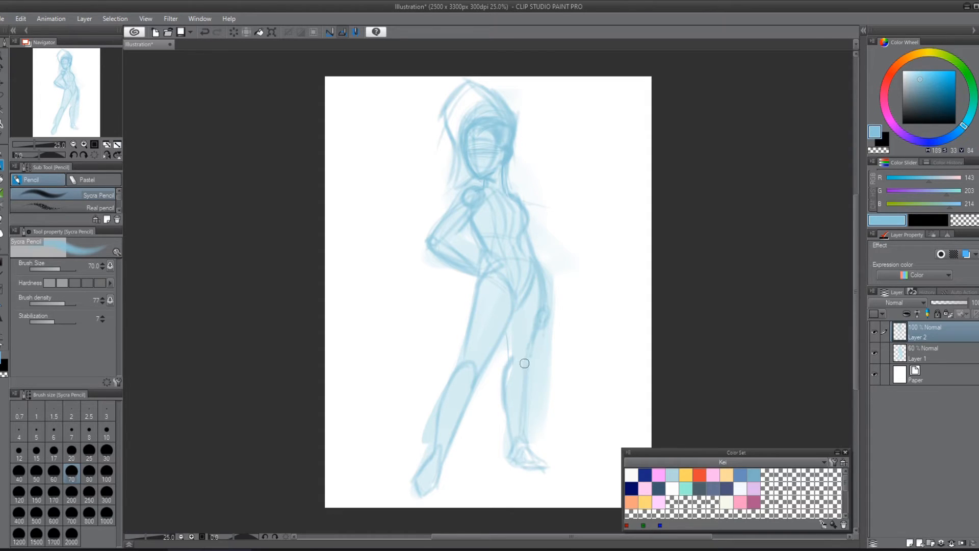
drag(524, 364, 518, 454)
drag(526, 352, 524, 434)
mouse_move(506, 330)
mouse_down()
mouse_move(515, 470)
mouse_move(510, 429)
mouse_move(518, 464)
mouse_move(528, 448)
mouse_move(558, 476)
mouse_up()
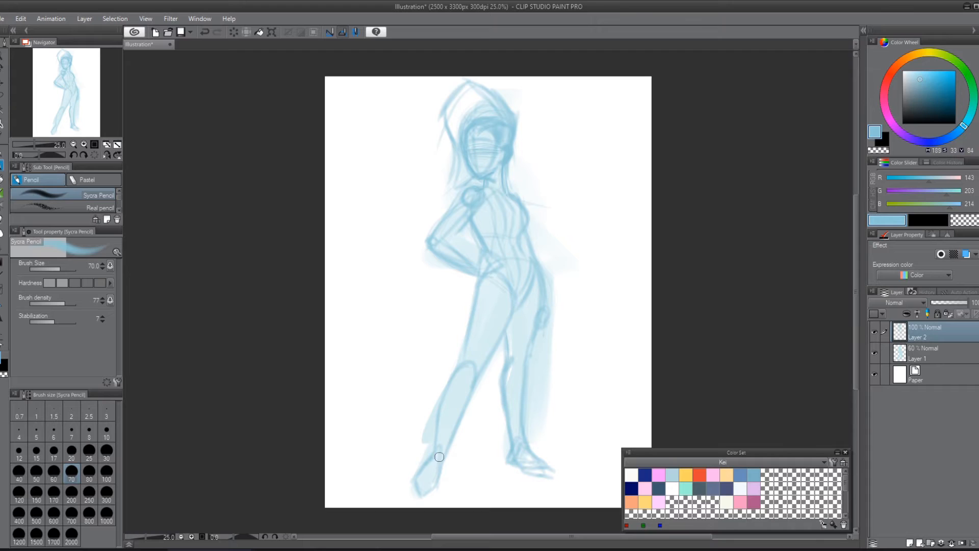
Step: Redraw the foot of the angled leg, and reinforce the contours of the bent arm and its hand on the hip
drag(441, 453, 418, 499)
mouse_move(496, 253)
mouse_down()
mouse_move(485, 274)
mouse_move(482, 261)
mouse_up()
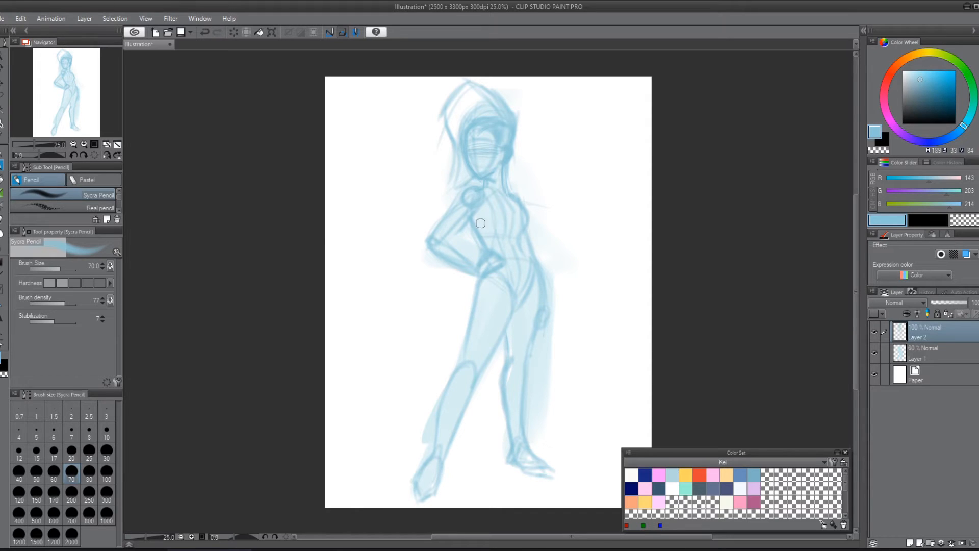
mouse_move(447, 247)
mouse_down()
mouse_move(438, 240)
mouse_move(451, 241)
mouse_up()
mouse_move(477, 194)
mouse_down()
mouse_move(429, 237)
mouse_move(451, 241)
mouse_move(434, 248)
mouse_move(461, 262)
mouse_move(481, 261)
mouse_move(456, 246)
mouse_move(490, 256)
mouse_up()
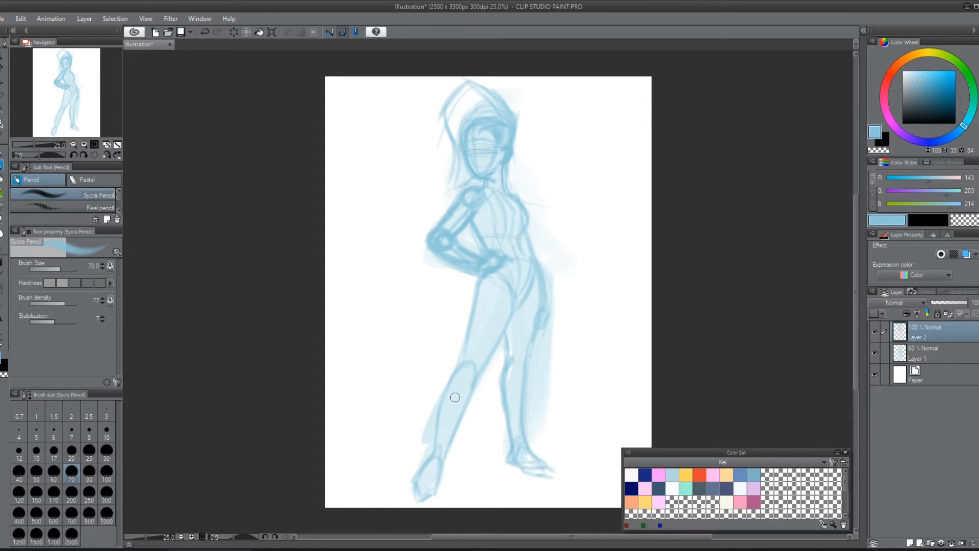
drag(428, 234, 465, 278)
mouse_move(418, 252)
mouse_down()
mouse_move(476, 274)
mouse_move(423, 248)
mouse_move(473, 276)
mouse_up()
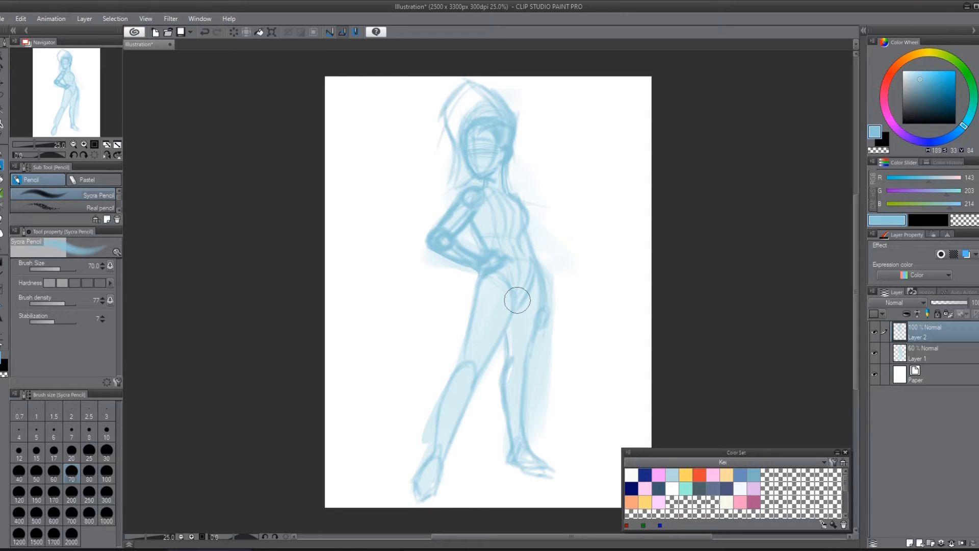
Step: Clean the construction marks out of the bent arm, mirror the canvas view, and refine the elbow and the hand on the hip
mouse_move(475, 198)
mouse_down()
mouse_move(444, 239)
mouse_move(455, 251)
mouse_move(444, 241)
mouse_move(490, 261)
mouse_up()
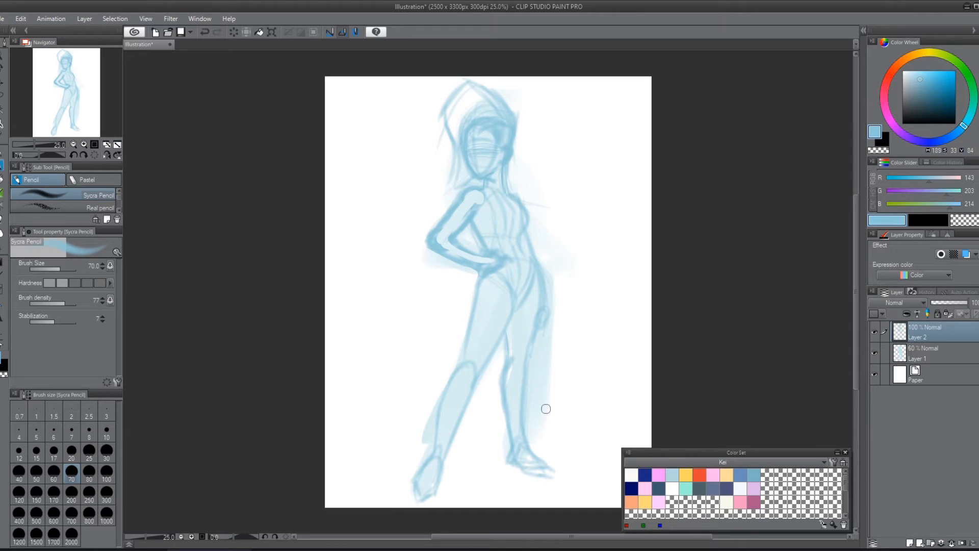
mouse_move(485, 193)
mouse_down()
mouse_move(475, 221)
mouse_move(481, 191)
mouse_move(494, 232)
mouse_move(482, 188)
mouse_move(488, 217)
mouse_move(478, 230)
mouse_move(516, 206)
mouse_move(516, 276)
mouse_move(475, 279)
mouse_move(476, 221)
mouse_move(487, 227)
mouse_move(466, 221)
mouse_move(452, 240)
mouse_move(435, 238)
mouse_move(457, 244)
mouse_move(435, 255)
mouse_move(499, 263)
mouse_up()
mouse_move(442, 232)
mouse_down()
mouse_move(466, 244)
mouse_move(454, 264)
mouse_move(487, 265)
mouse_move(493, 247)
mouse_move(518, 262)
mouse_up()
key(h)
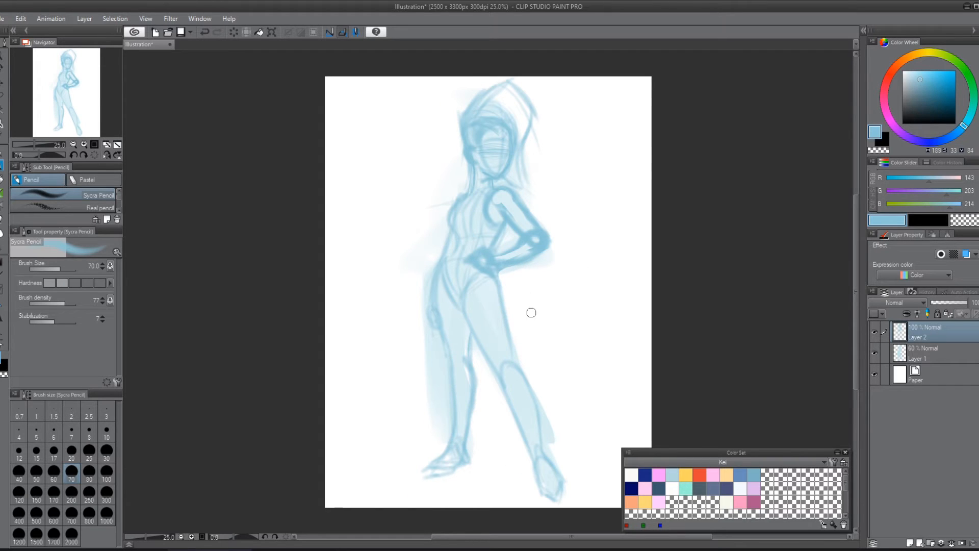
mouse_move(520, 220)
mouse_down()
mouse_move(541, 246)
mouse_move(527, 227)
mouse_move(547, 278)
mouse_move(541, 248)
mouse_move(529, 251)
mouse_move(535, 243)
mouse_move(492, 265)
mouse_up()
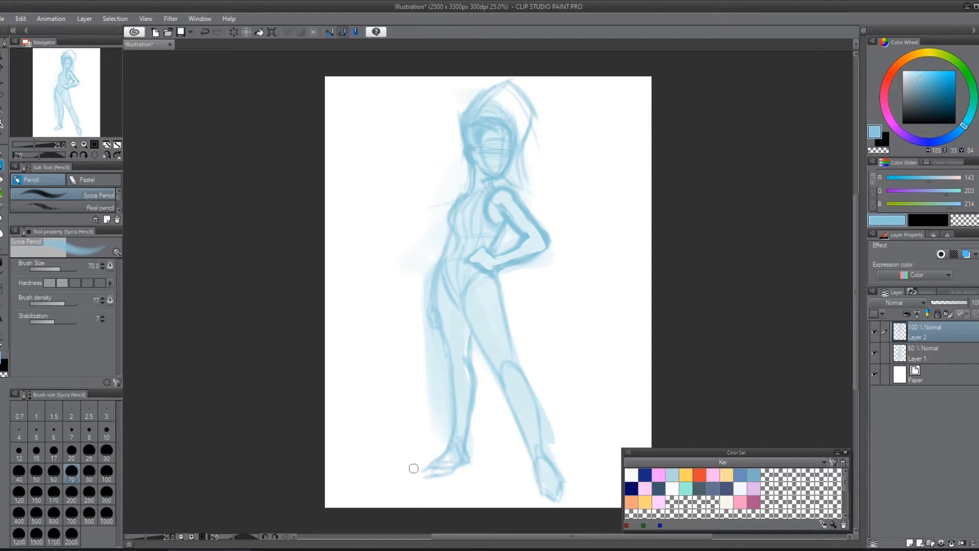
Step: Lower Layer 1's opacity to 24%, hide it, and add a new layer above it
click(918, 348)
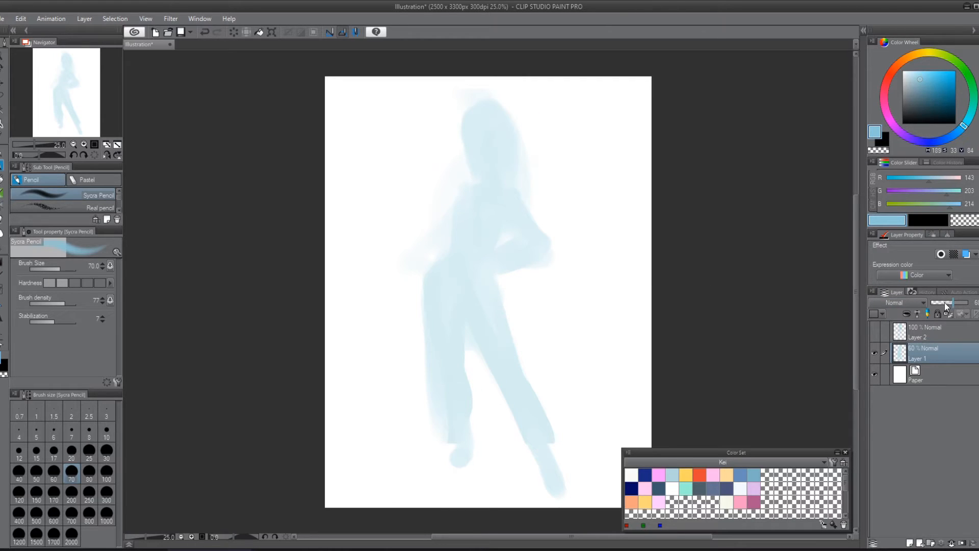
drag(946, 305, 935, 304)
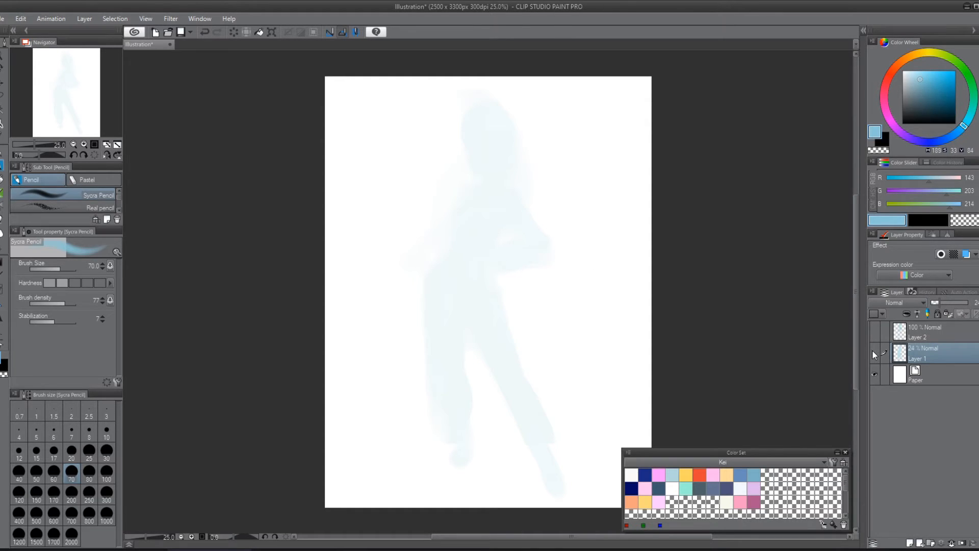
click(873, 351)
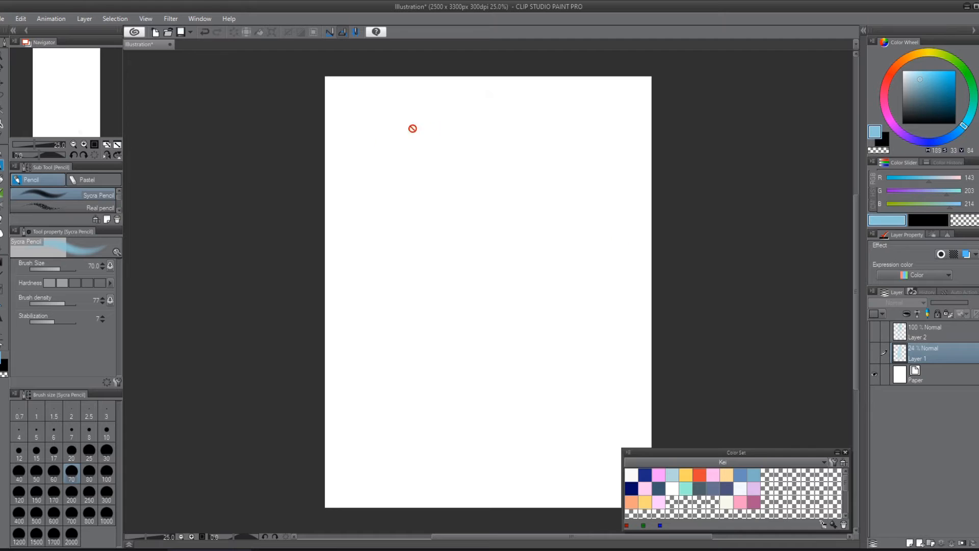
click(910, 544)
Step: Sketch trial curved strokes from the head downward on the blank layer, and undo them
drag(453, 131, 529, 189)
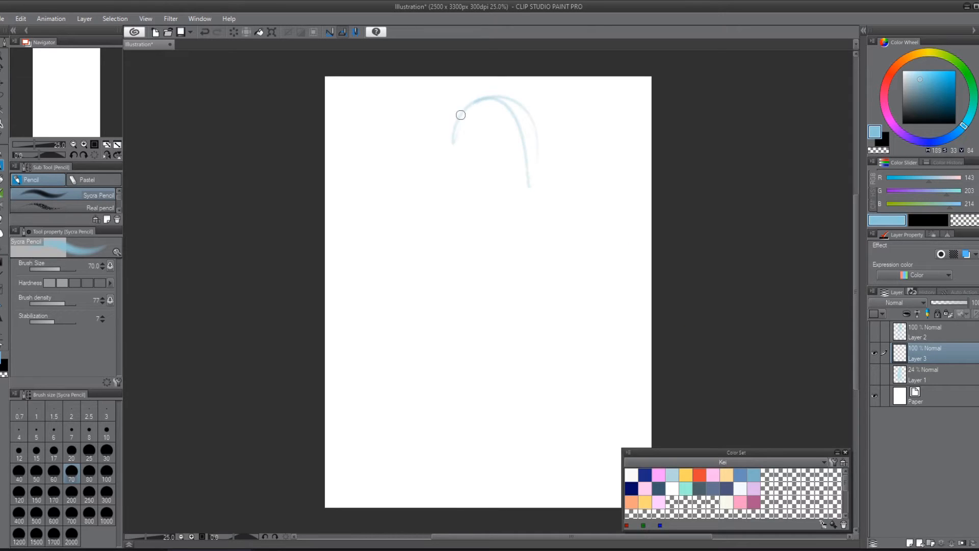
mouse_move(459, 109)
mouse_down()
mouse_move(473, 201)
mouse_move(491, 166)
mouse_move(511, 181)
mouse_move(481, 335)
mouse_move(488, 240)
mouse_move(540, 336)
mouse_move(538, 265)
mouse_move(570, 357)
mouse_move(529, 446)
mouse_move(543, 224)
mouse_move(440, 323)
mouse_move(505, 360)
mouse_up()
key(ctrl+z)
Step: Show Layer 1 and Layer 2 again, and make Layer 2 the active layer
click(874, 377)
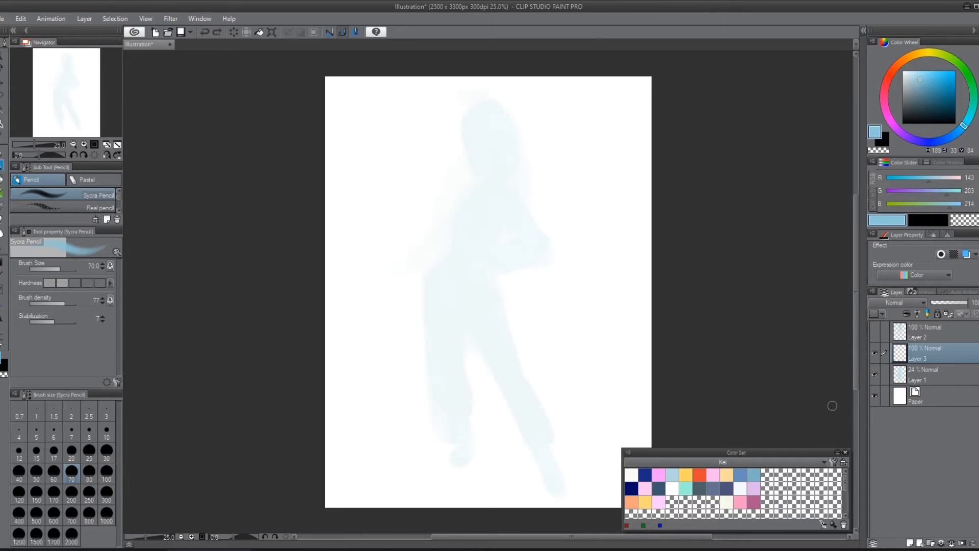
click(877, 333)
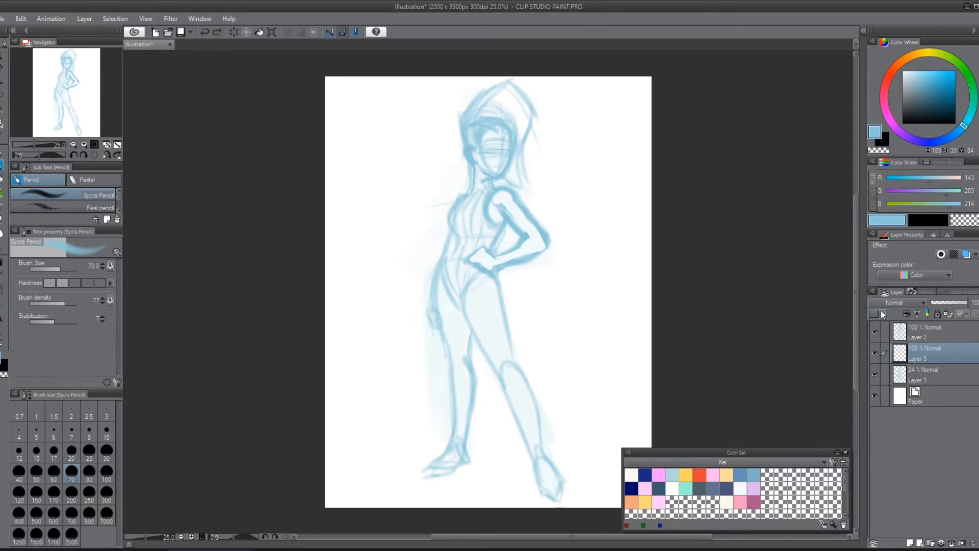
click(938, 339)
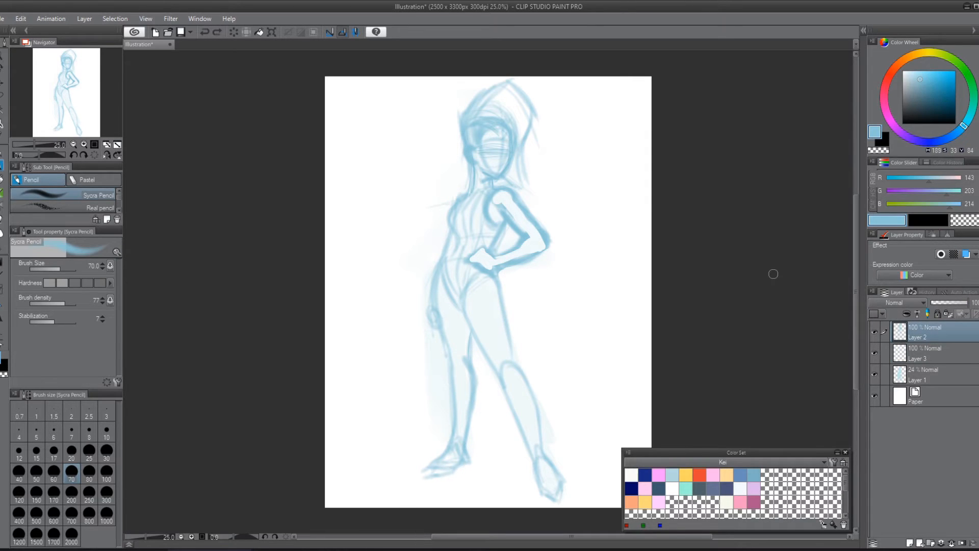
Step: Start a mesh transformation on Layer 2 and shift its upper lattice points to push the chest and shoulders sideways
key(ctrl+t)
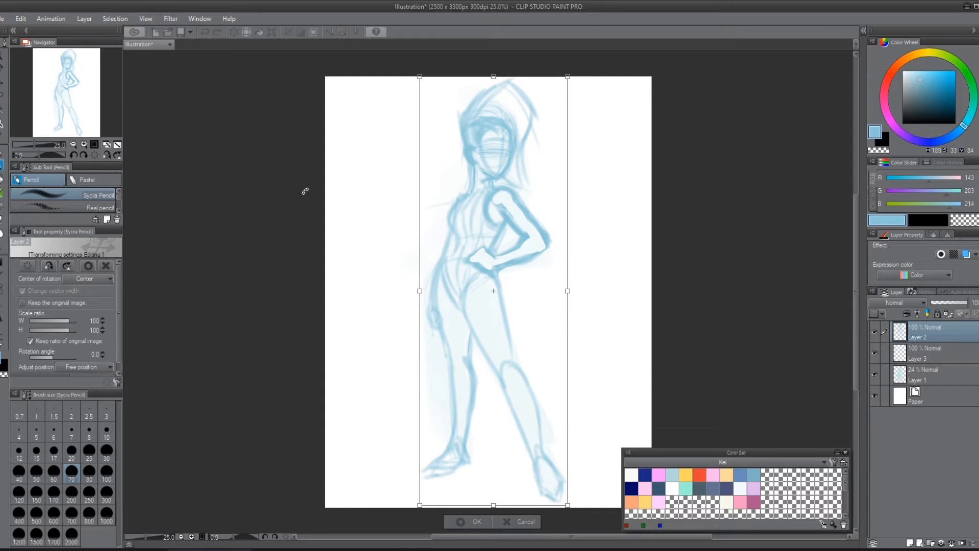
key(Return)
click(20, 18)
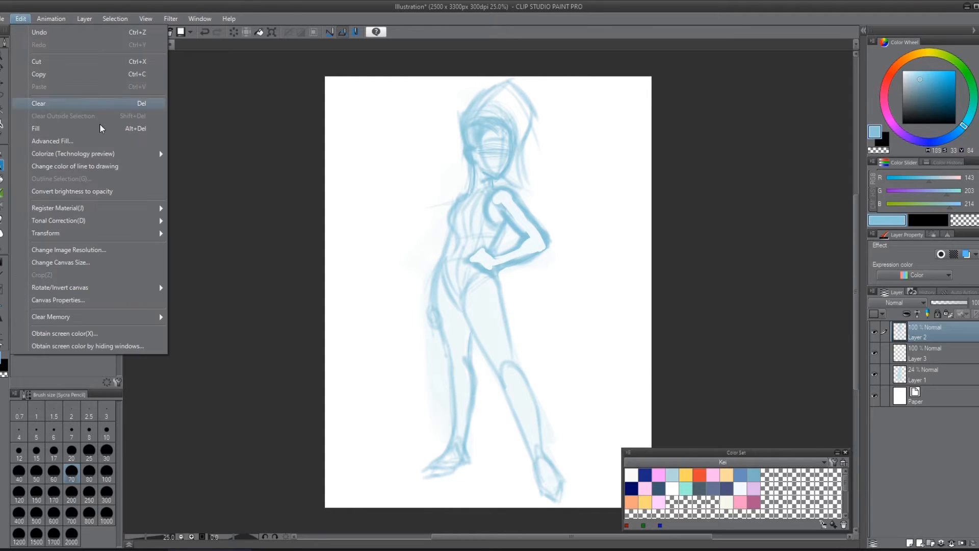
mouse_move(119, 238)
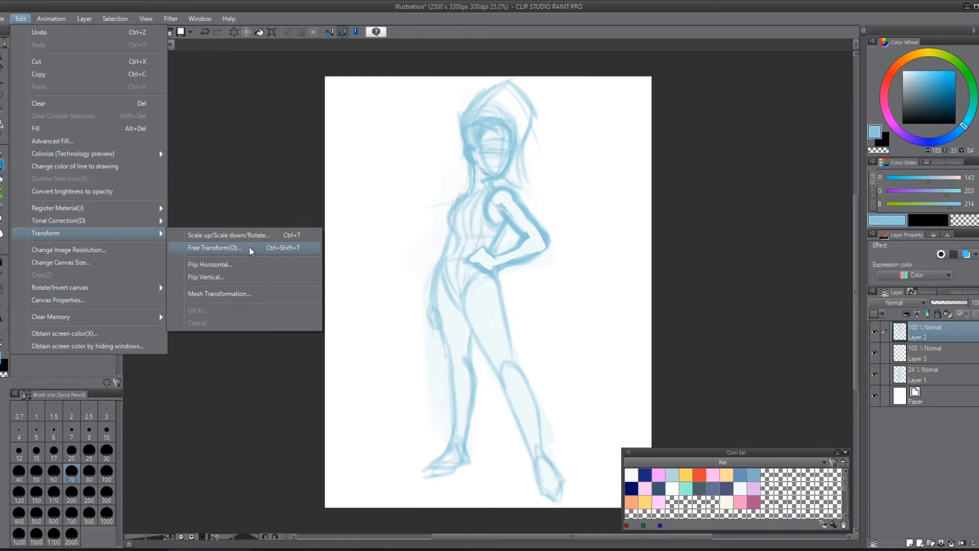
click(250, 295)
mouse_move(517, 280)
mouse_down()
mouse_move(462, 265)
mouse_move(471, 266)
mouse_up()
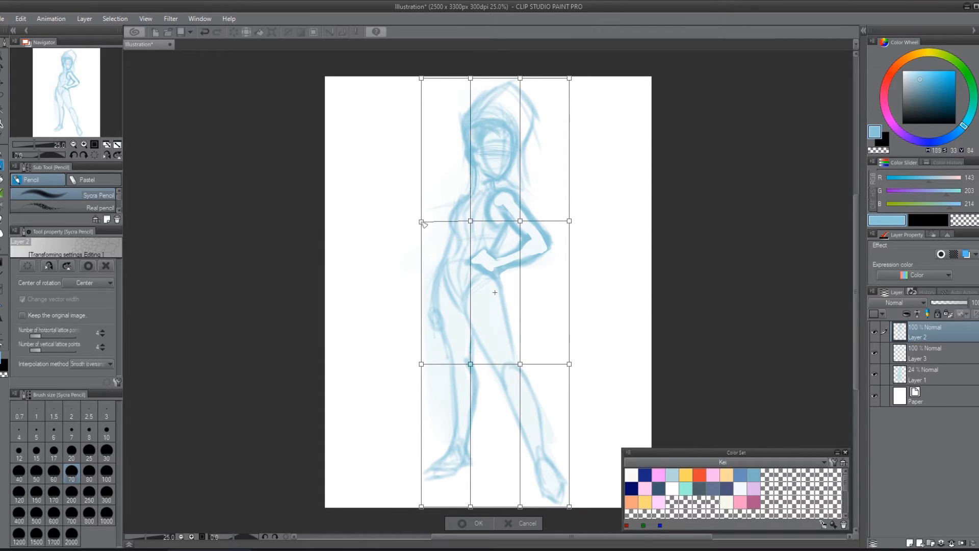
drag(422, 221, 417, 222)
drag(514, 223, 462, 217)
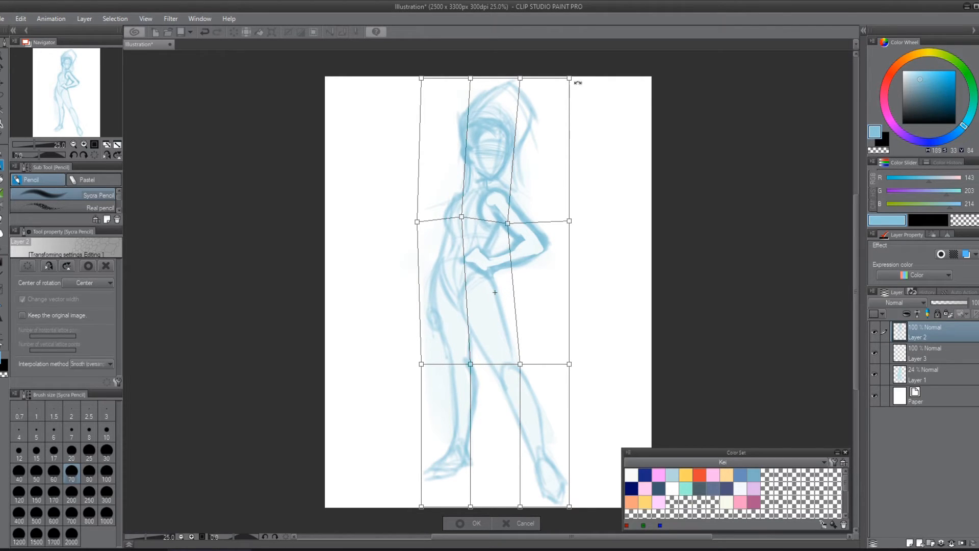
drag(571, 78, 574, 75)
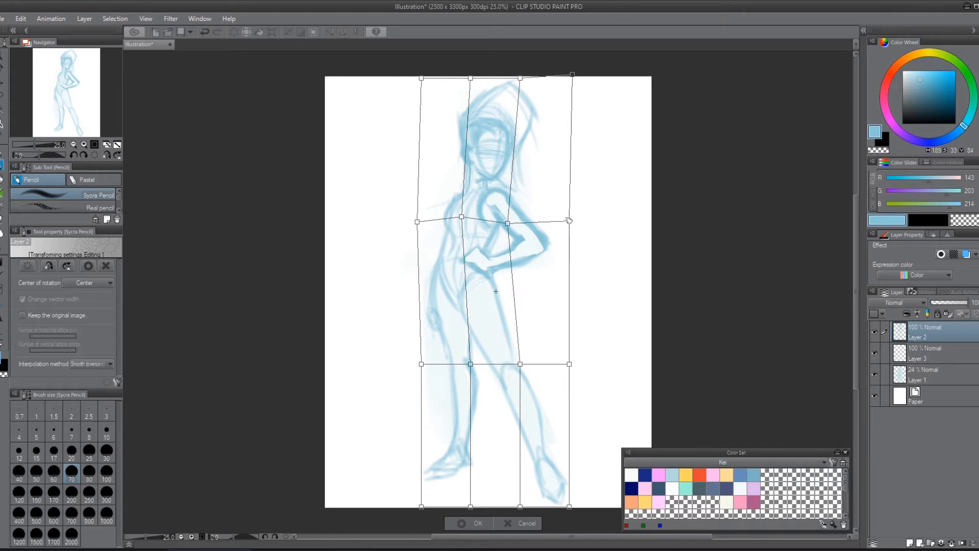
drag(569, 221, 571, 216)
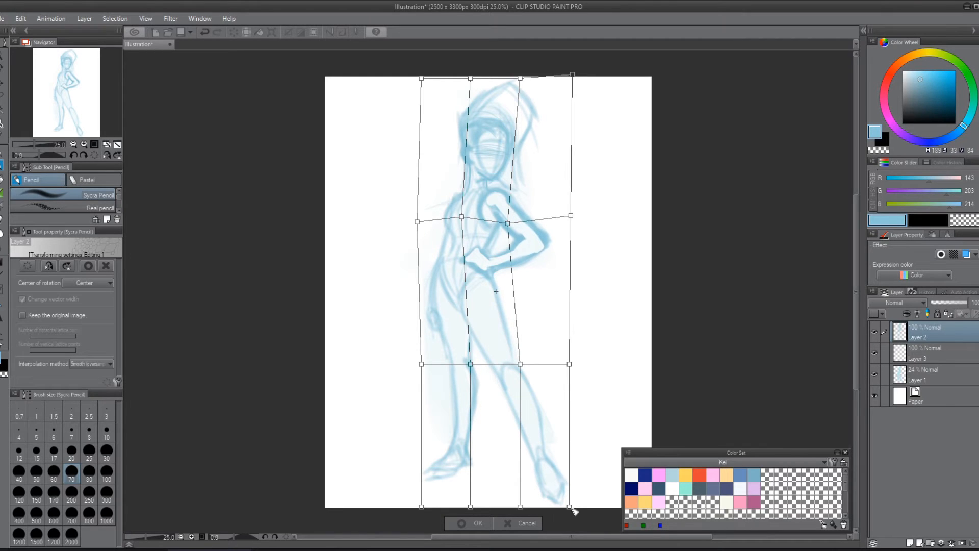
Step: Pull the mesh's lowest points outward to extend the feet, raise the point near the angled leg's knee, and apply the transformation
drag(570, 507, 574, 508)
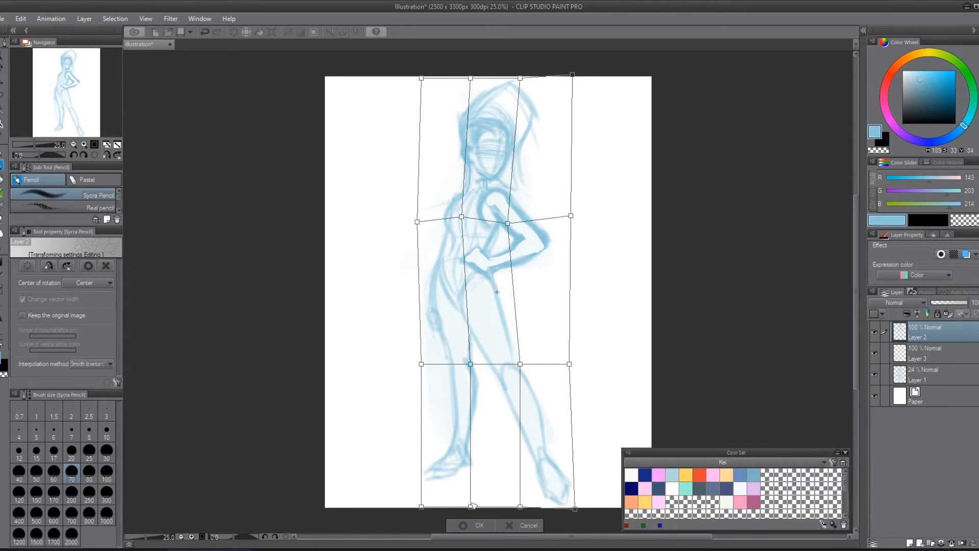
mouse_move(470, 506)
mouse_down()
mouse_move(475, 518)
mouse_move(409, 524)
mouse_up()
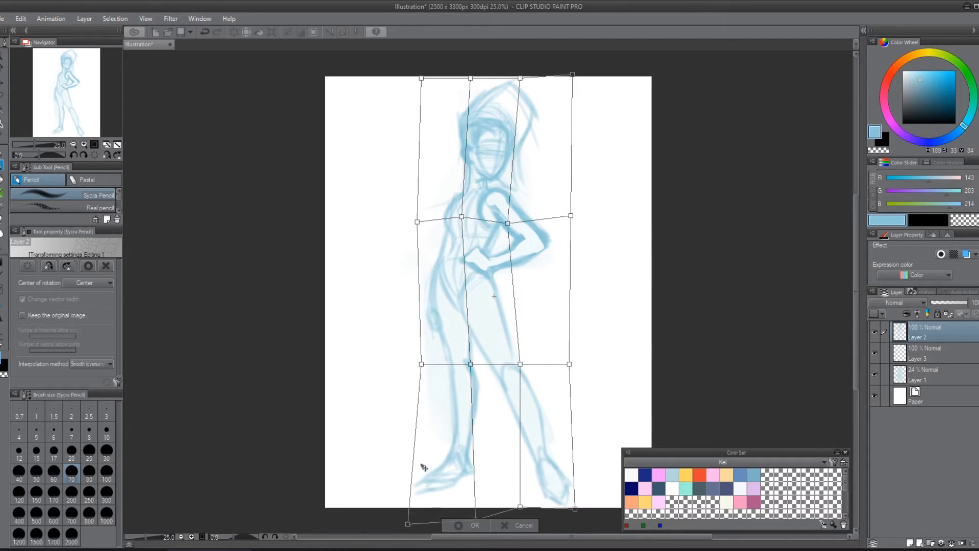
drag(524, 365, 522, 355)
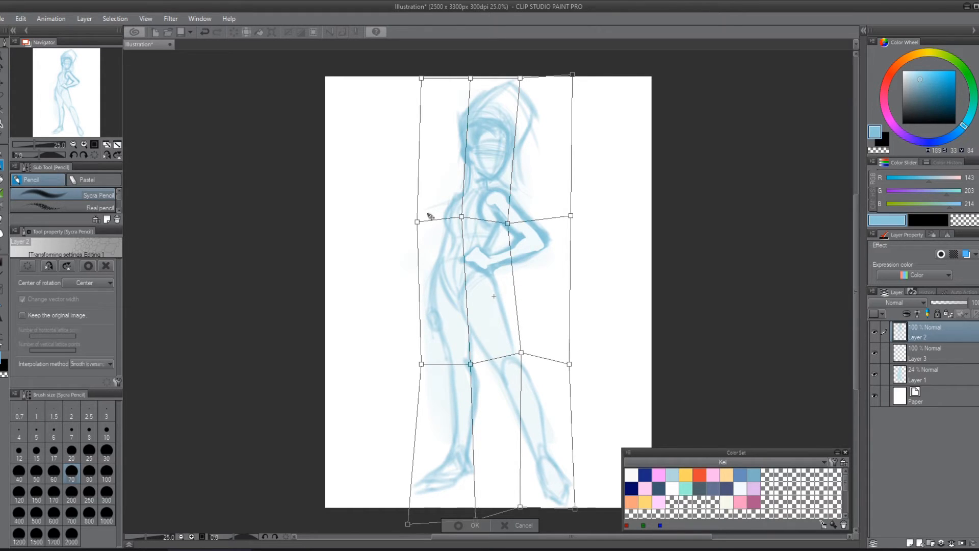
drag(420, 223, 419, 218)
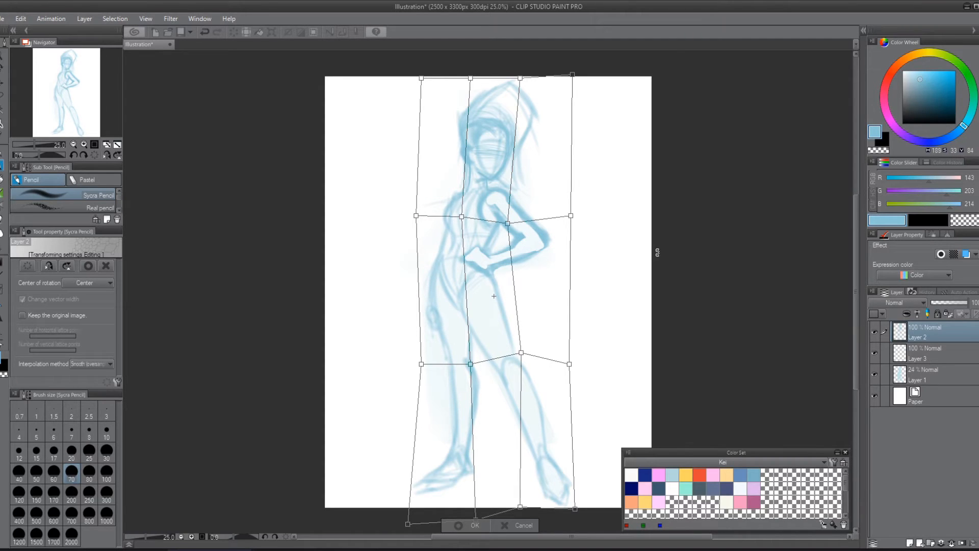
key(Return)
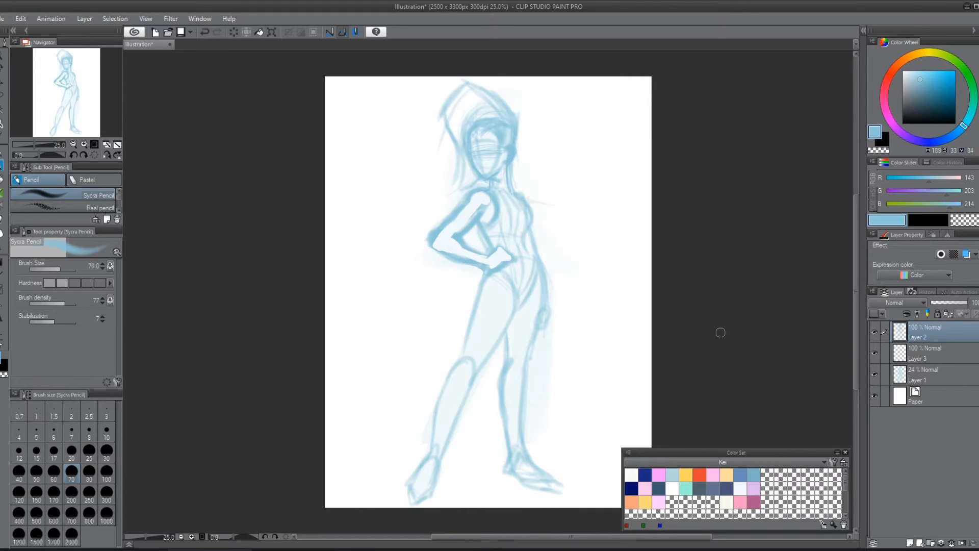
Step: Check the figure in the mirrored view and with Layer 2 hidden, and lower Layer 2's opacity to about half
key(h)
key(h)
click(875, 331)
click(875, 331)
mouse_move(961, 308)
mouse_down()
mouse_move(935, 314)
mouse_move(949, 319)
mouse_up()
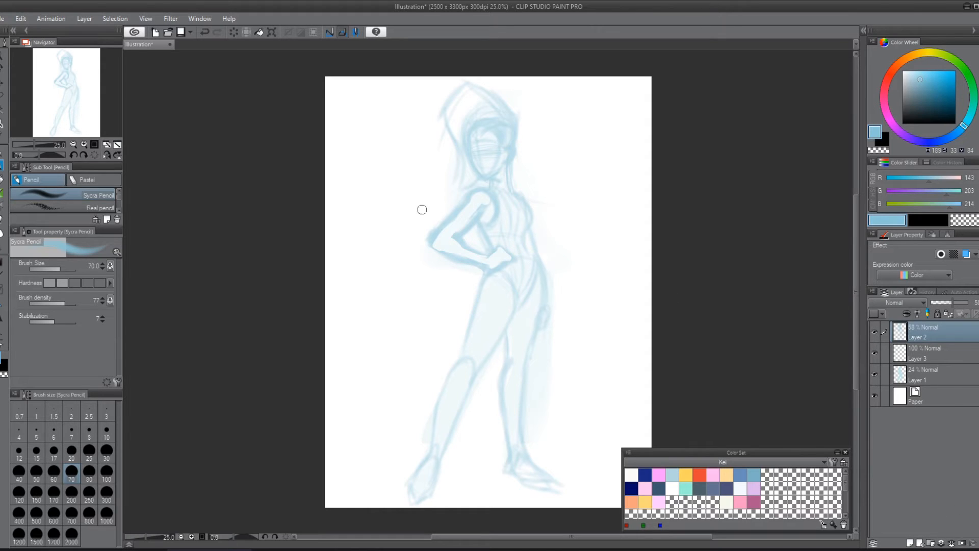
Step: Add a new layer on top, choose a darker blue (RGB 83, 135, 156), and set the Sycra Pencil to size 20
click(910, 542)
drag(918, 79, 927, 91)
drag(962, 126, 962, 134)
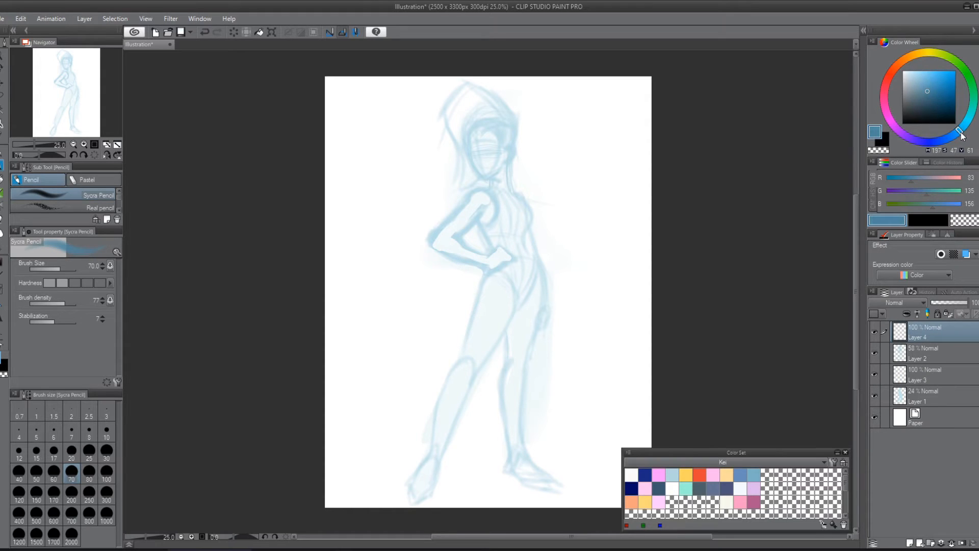
click(77, 458)
Step: Outline the side of the face and the jaw down to a pointed chin over the faded sketch
scroll(529, 156, up, 4)
drag(547, 178, 466, 225)
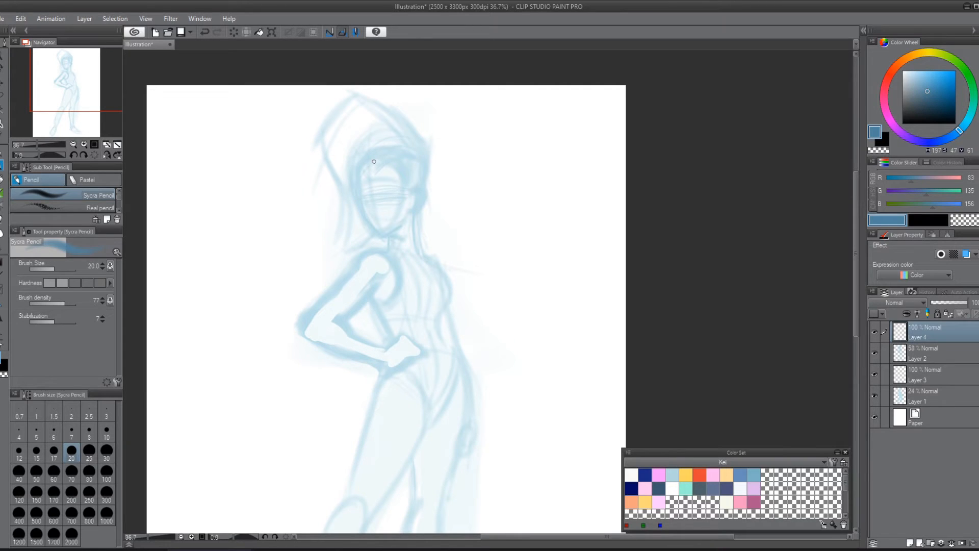
drag(462, 401, 518, 252)
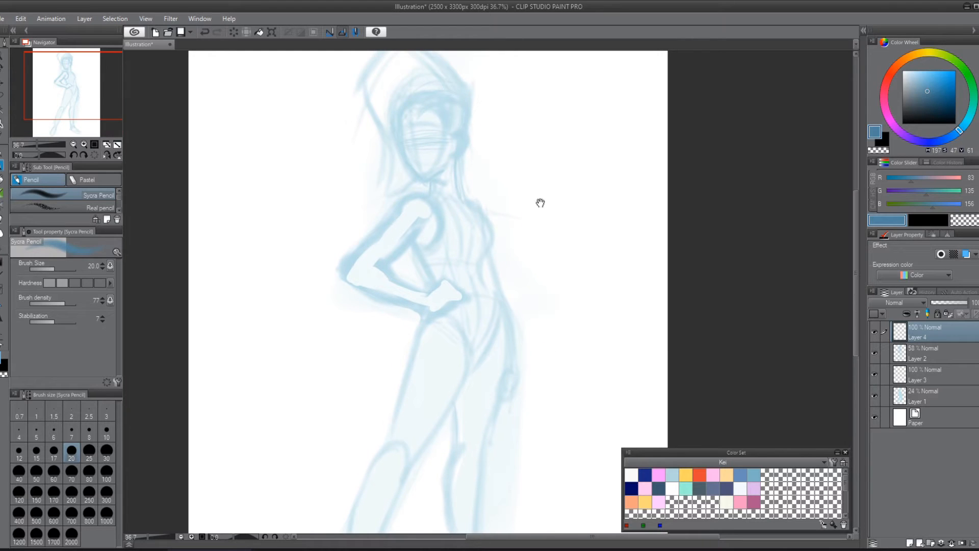
drag(541, 203, 555, 244)
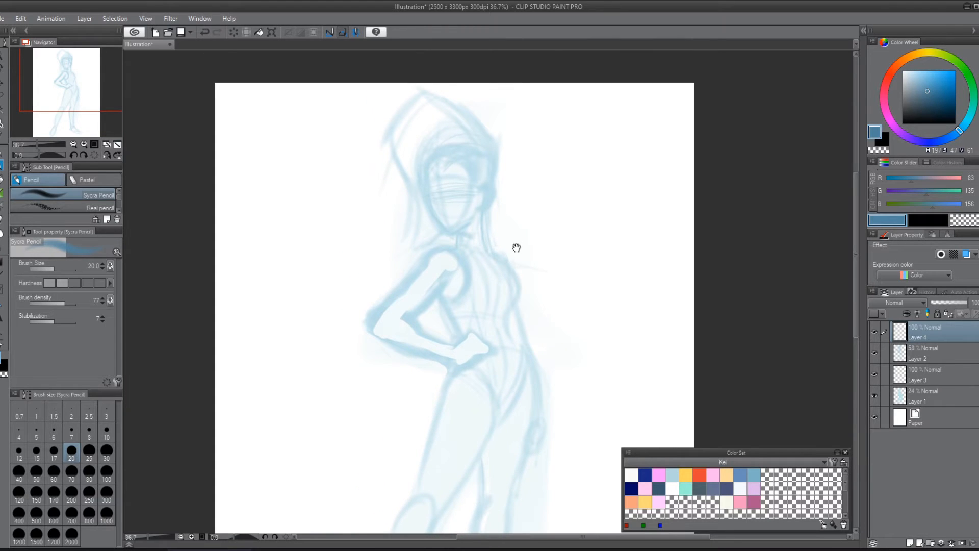
scroll(515, 246, up, 4)
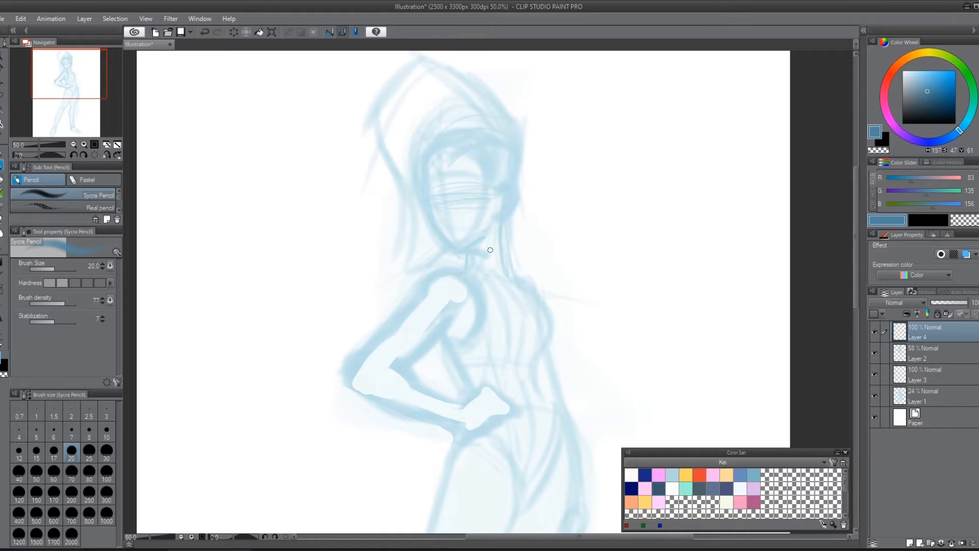
drag(576, 219, 569, 252)
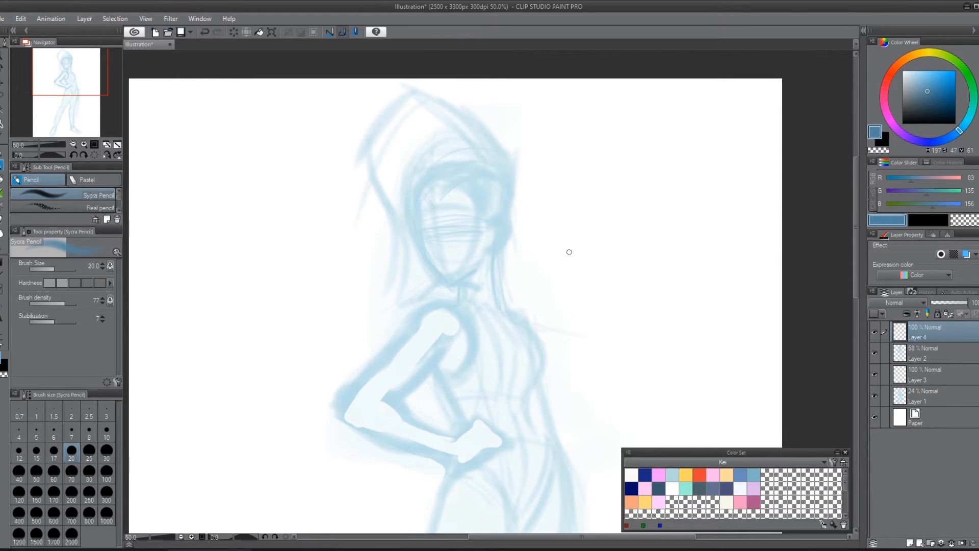
mouse_move(420, 194)
mouse_down()
mouse_move(435, 273)
mouse_move(425, 256)
mouse_move(444, 285)
mouse_move(441, 275)
mouse_move(463, 274)
mouse_move(426, 270)
mouse_move(450, 282)
mouse_move(478, 258)
mouse_up()
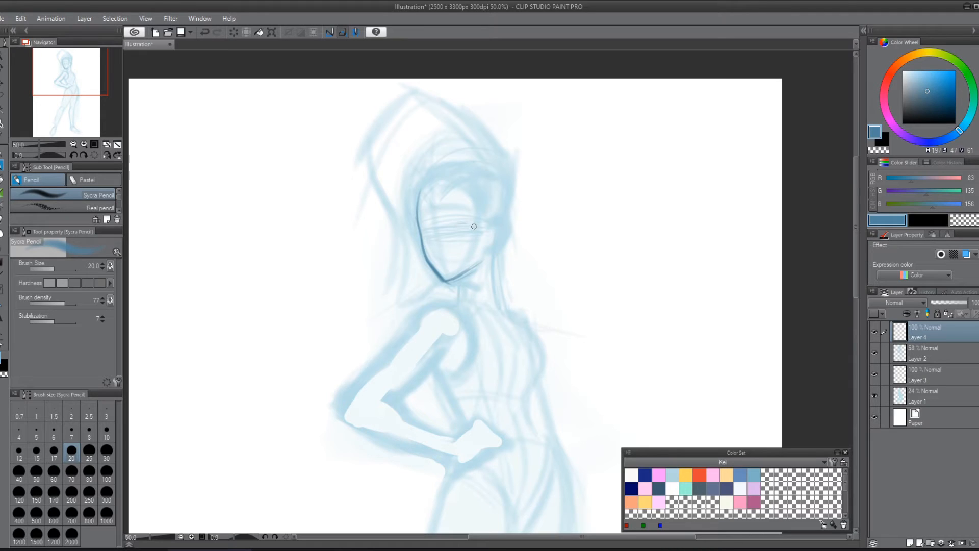
Step: Draw the face's hairline, ear and two oval eyes, and darken the jawline
drag(468, 225, 432, 230)
mouse_move(438, 221)
mouse_down()
mouse_move(438, 196)
mouse_move(465, 182)
mouse_move(485, 202)
mouse_move(470, 188)
mouse_move(487, 244)
mouse_move(504, 231)
mouse_move(491, 248)
mouse_move(494, 230)
mouse_move(472, 270)
mouse_move(452, 280)
mouse_up()
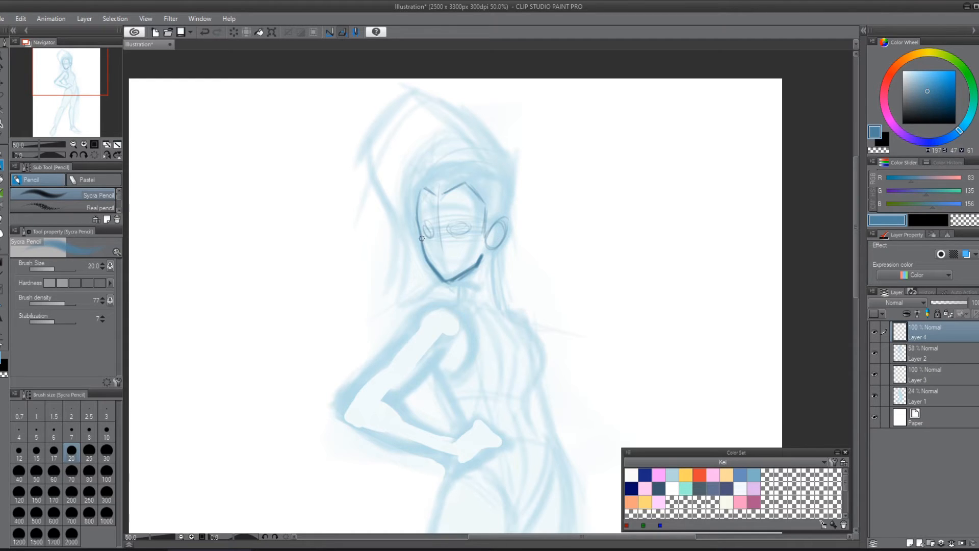
drag(422, 238, 436, 270)
mouse_move(436, 226)
mouse_down()
mouse_move(418, 233)
mouse_move(434, 228)
mouse_up()
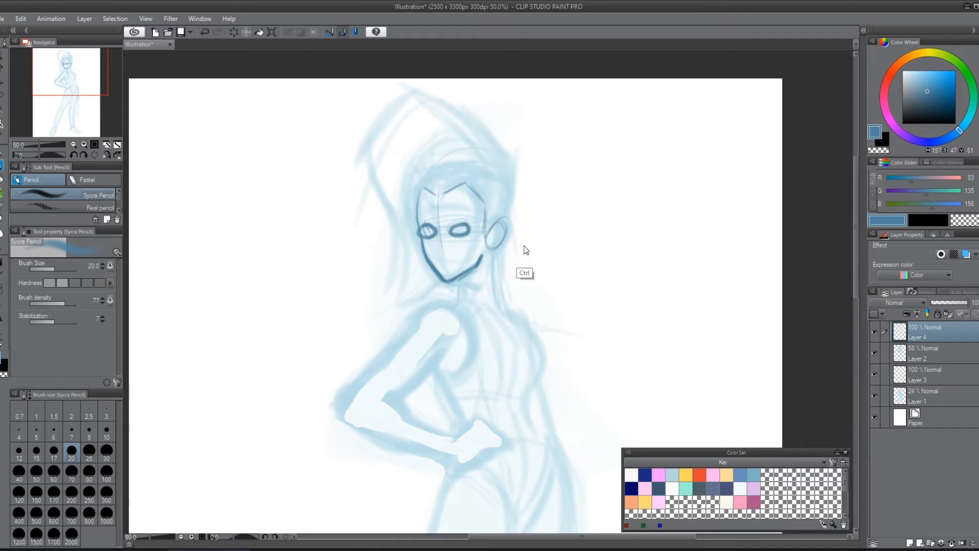
Step: Undo the last eye stroke, redraw the eyes with lighter lines, and sketch in the nose and mouth
key(ctrl+z)
mouse_move(468, 227)
mouse_down()
mouse_move(422, 229)
mouse_move(449, 235)
mouse_up()
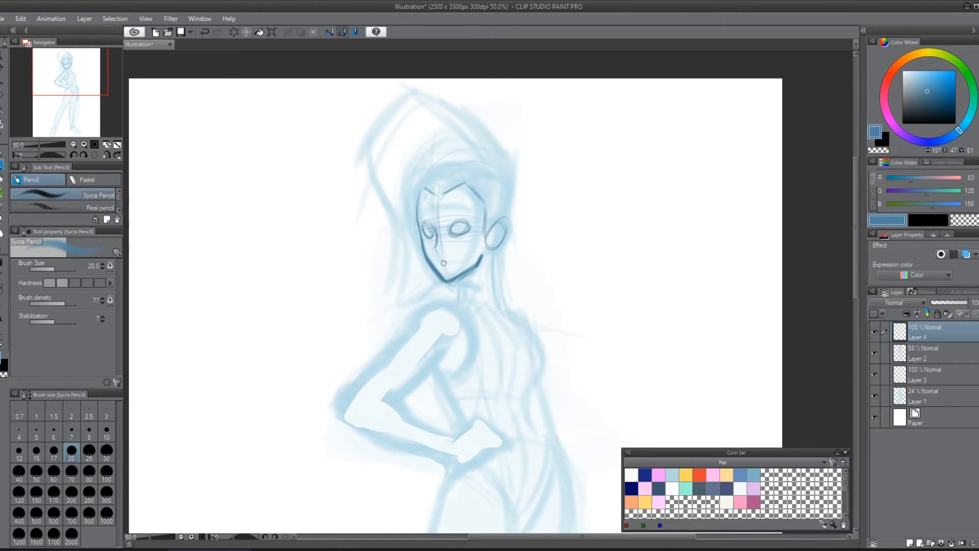
drag(442, 260, 458, 258)
Step: Lasso the head on Layer 4 and Layer 2 together, scale it up to 109%, and reposition it on the neck
shift+click(921, 355)
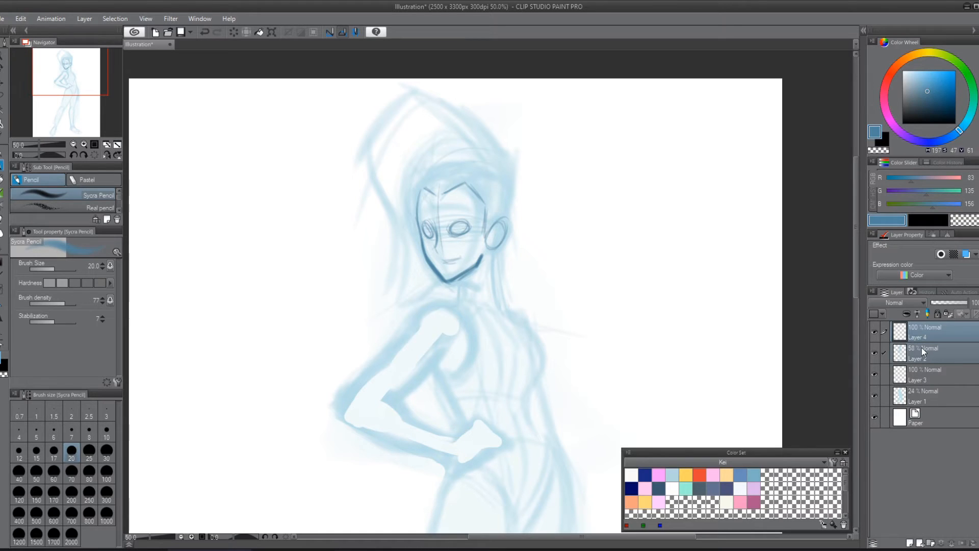
key(m)
mouse_move(342, 121)
mouse_down()
mouse_move(397, 308)
mouse_move(487, 265)
mouse_move(532, 123)
mouse_move(330, 131)
mouse_up()
key(ctrl+t)
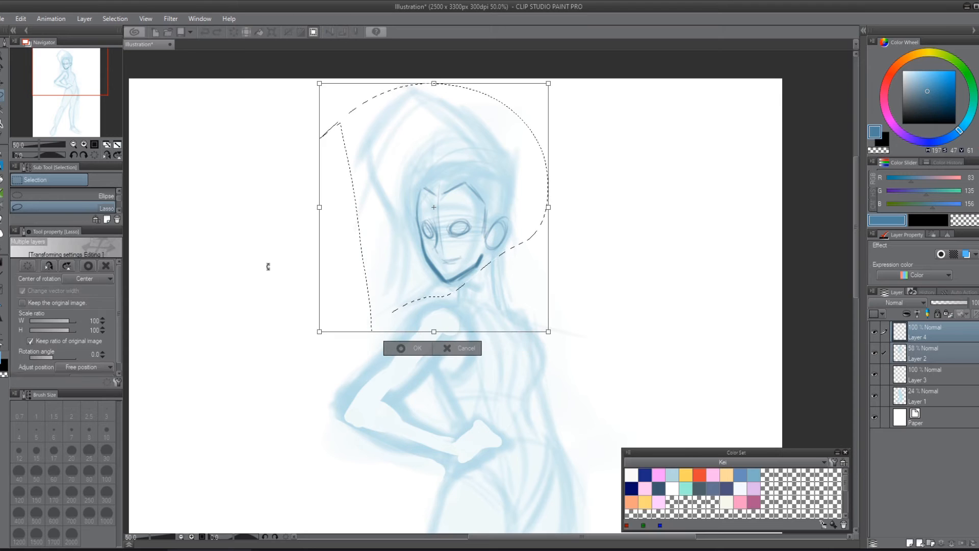
drag(548, 83, 568, 66)
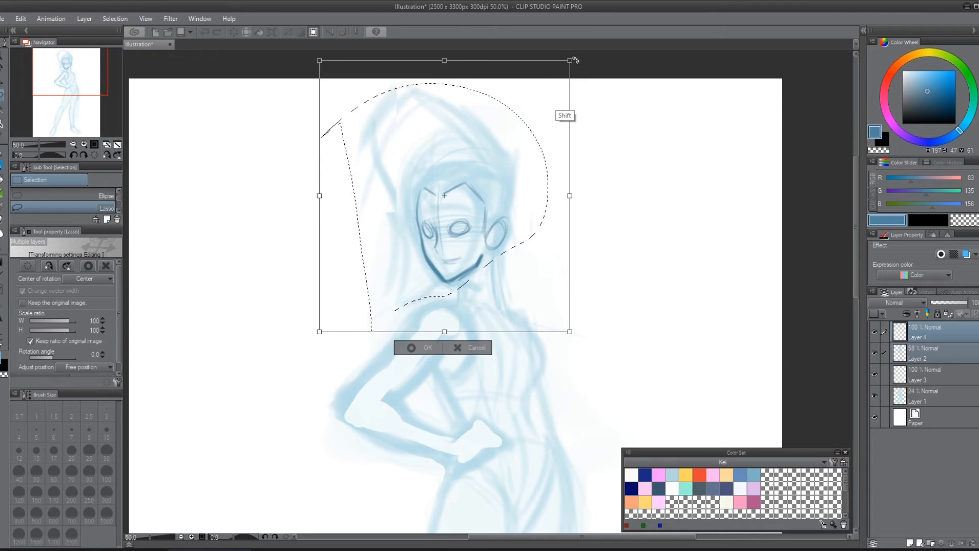
drag(529, 192, 529, 188)
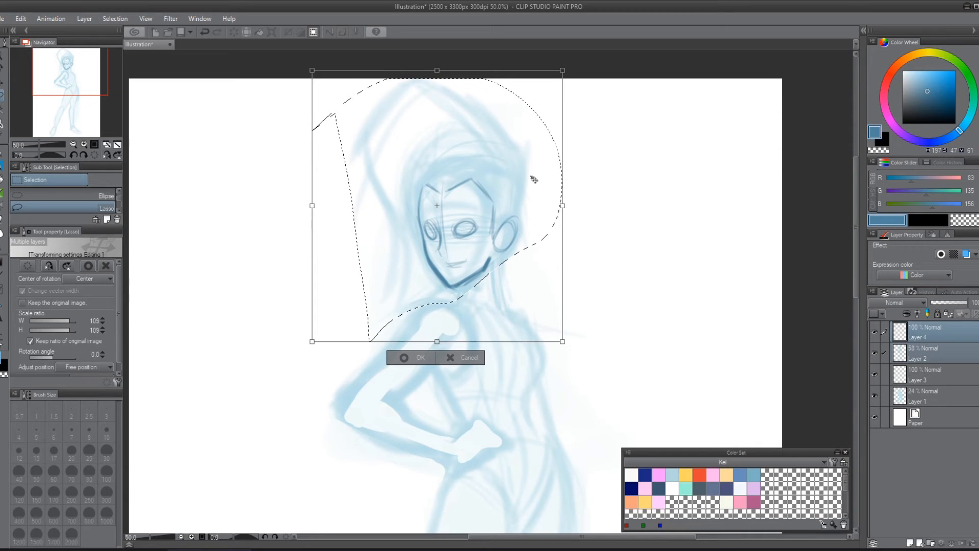
key(Return)
key(ctrl+d)
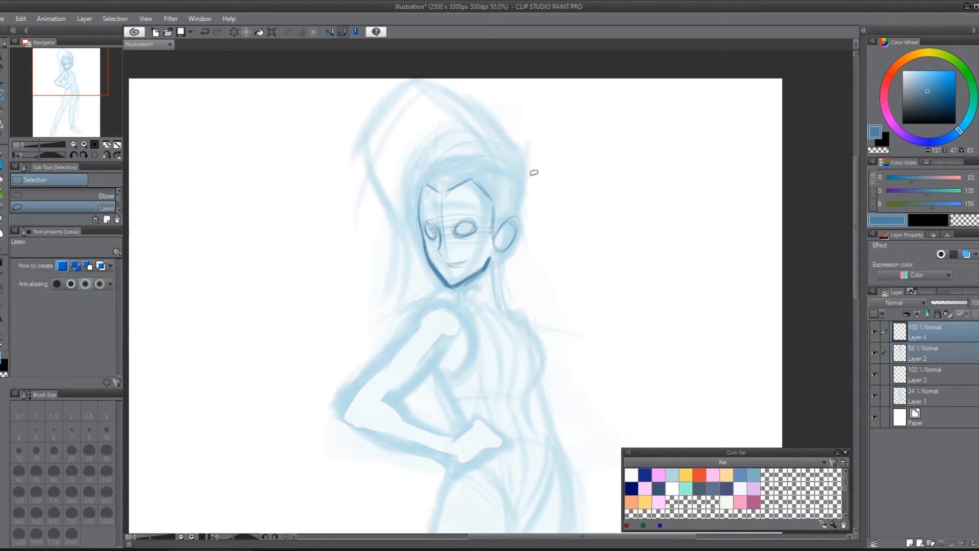
Step: Draw the near neck line, shoulder curve and collarbones with the Sycra Pencil, and touch up the jaw and face edge
key(p)
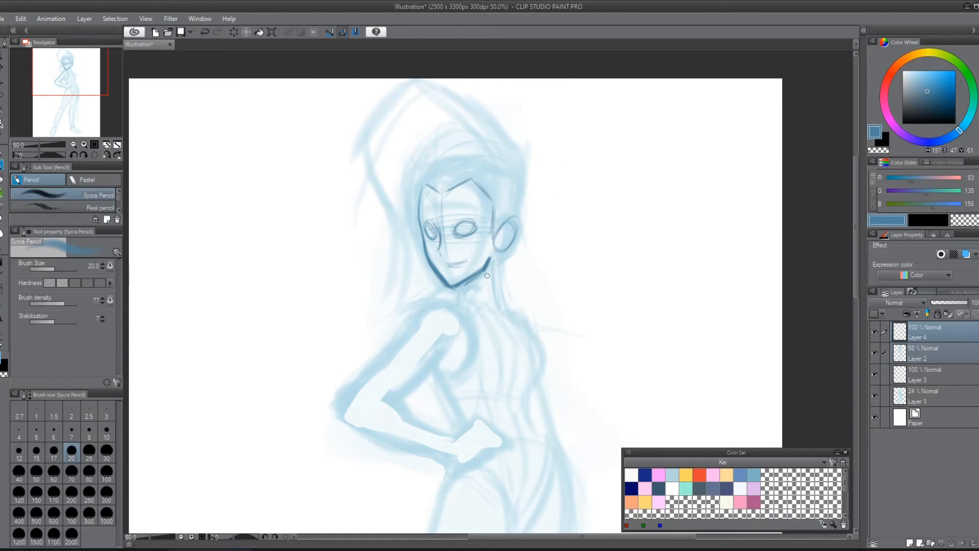
mouse_move(463, 284)
mouse_down()
mouse_move(440, 300)
mouse_move(417, 314)
mouse_move(429, 304)
mouse_move(413, 323)
mouse_up()
mouse_move(455, 306)
mouse_down()
mouse_move(478, 323)
mouse_move(511, 328)
mouse_up()
mouse_move(456, 307)
mouse_down()
mouse_move(490, 323)
mouse_move(471, 310)
mouse_move(506, 316)
mouse_up()
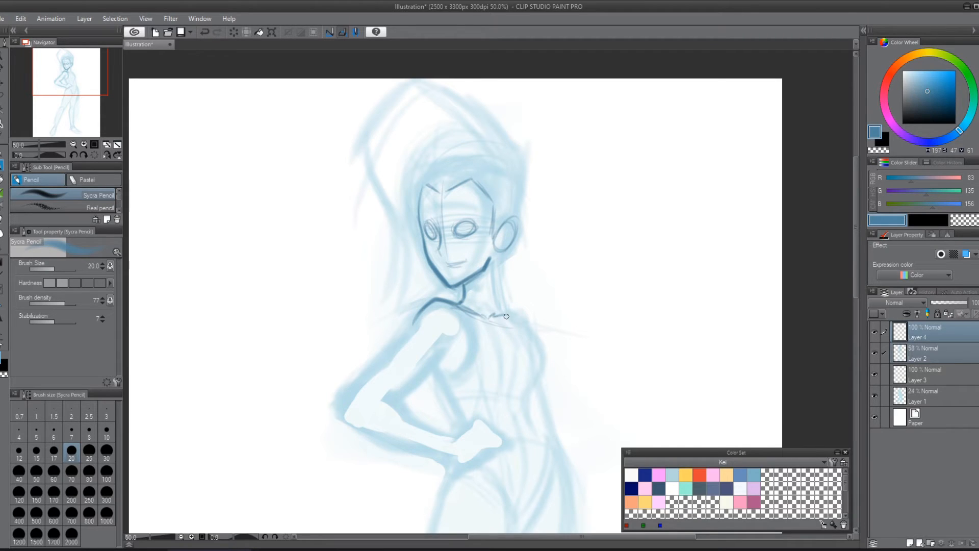
drag(491, 251, 469, 276)
drag(423, 236, 429, 258)
Step: Mirror the view and outline the other side of the neck, its shoulder, and both edges of the bent upper arm
key(h)
drag(532, 146, 540, 387)
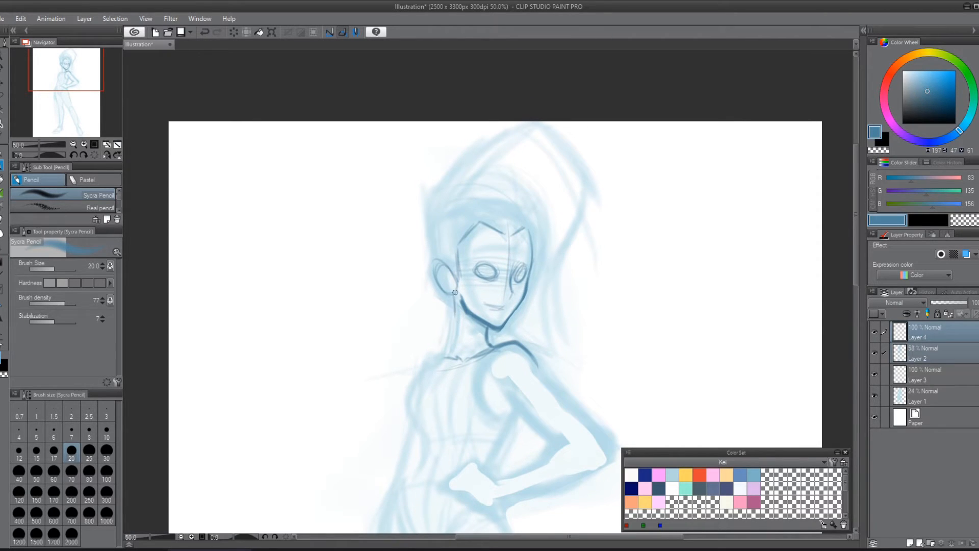
mouse_move(455, 293)
mouse_down()
mouse_move(448, 348)
mouse_move(416, 357)
mouse_move(416, 379)
mouse_move(442, 348)
mouse_up()
mouse_move(520, 351)
mouse_down()
mouse_move(581, 408)
mouse_move(604, 461)
mouse_up()
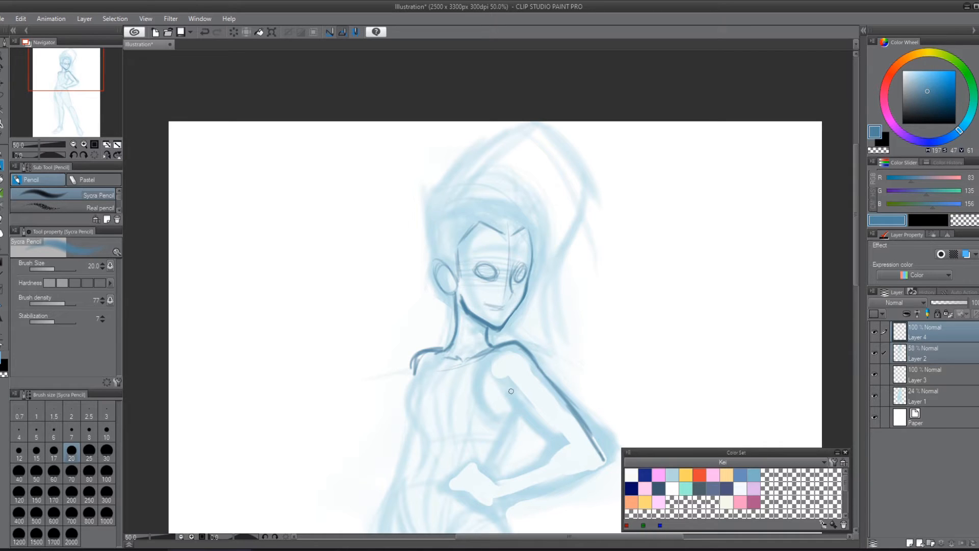
drag(505, 387, 563, 443)
Step: Darken the eyes, mouth, far side of the face and pointed hairline with heavier strokes
drag(631, 361, 626, 327)
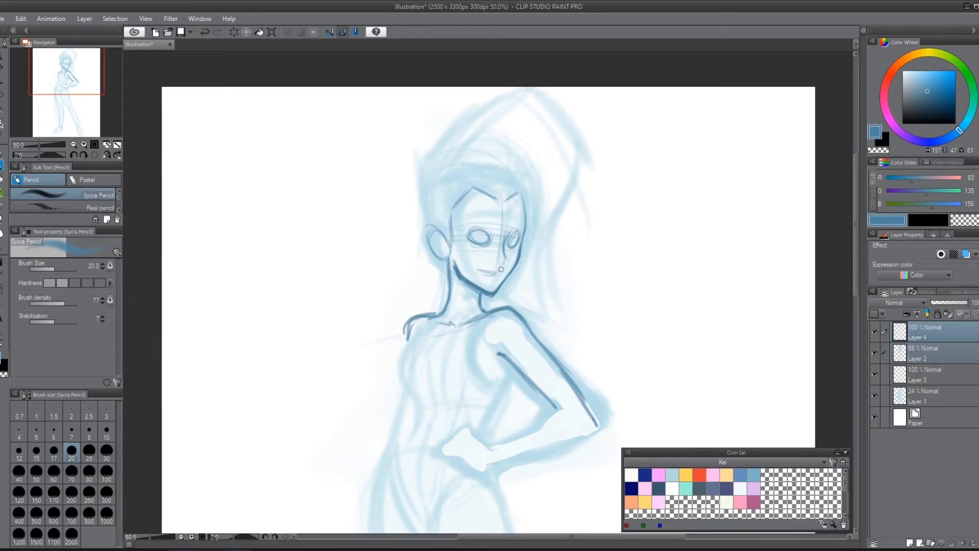
mouse_move(518, 249)
mouse_down()
mouse_move(508, 244)
mouse_move(515, 233)
mouse_move(488, 248)
mouse_move(474, 239)
mouse_move(484, 232)
mouse_up()
drag(523, 197, 521, 238)
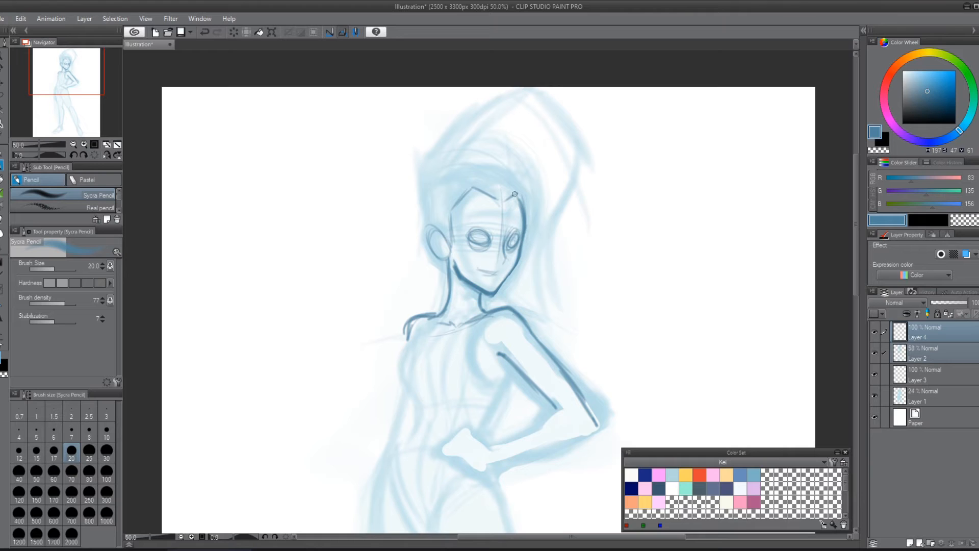
mouse_move(515, 194)
mouse_down()
mouse_move(503, 205)
mouse_move(477, 193)
mouse_up()
drag(614, 321, 513, 263)
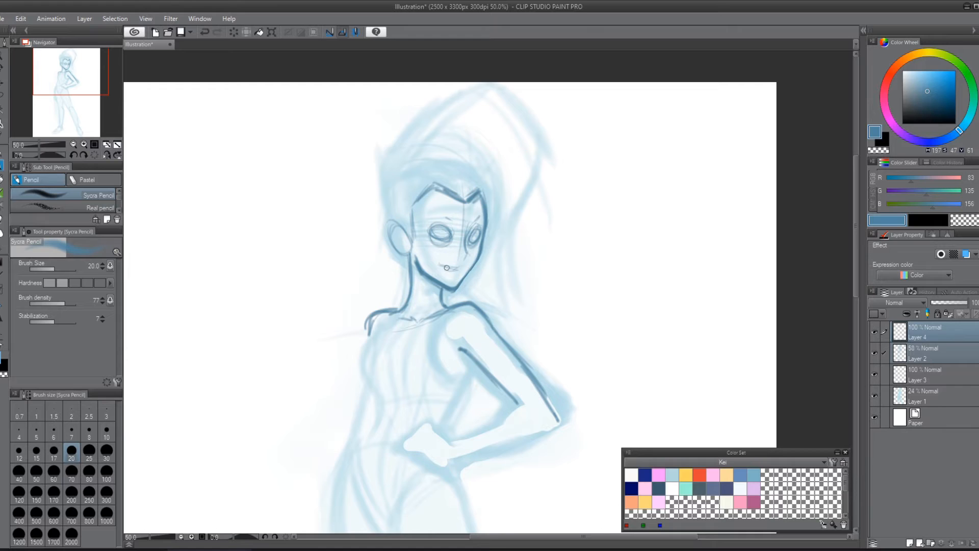
drag(447, 265, 457, 267)
drag(430, 238, 429, 232)
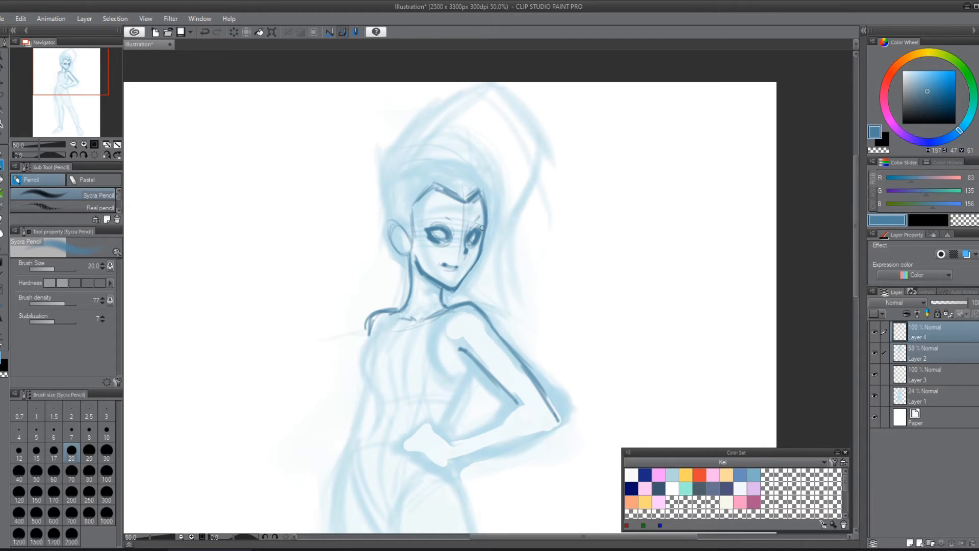
Step: Sketch a large eye study with a thick upper lid and hatched iris beside the figure, and remove it
mouse_move(612, 228)
mouse_down()
mouse_move(598, 258)
mouse_move(624, 219)
mouse_move(608, 229)
mouse_move(665, 208)
mouse_move(625, 225)
mouse_move(706, 217)
mouse_move(674, 219)
mouse_move(679, 234)
mouse_move(668, 258)
mouse_move(689, 224)
mouse_move(662, 208)
mouse_move(686, 217)
mouse_move(655, 207)
mouse_move(609, 238)
mouse_move(623, 221)
mouse_move(626, 257)
mouse_move(648, 265)
mouse_move(667, 239)
mouse_move(624, 246)
mouse_move(665, 231)
mouse_move(663, 253)
mouse_up()
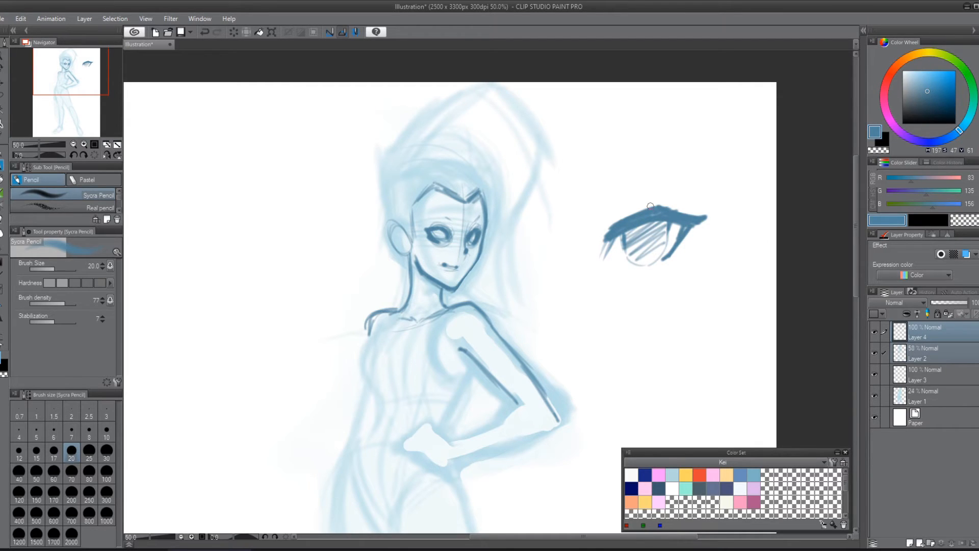
mouse_move(650, 205)
mouse_down()
mouse_move(586, 263)
mouse_move(660, 205)
mouse_move(612, 221)
mouse_move(690, 219)
mouse_move(663, 255)
mouse_up()
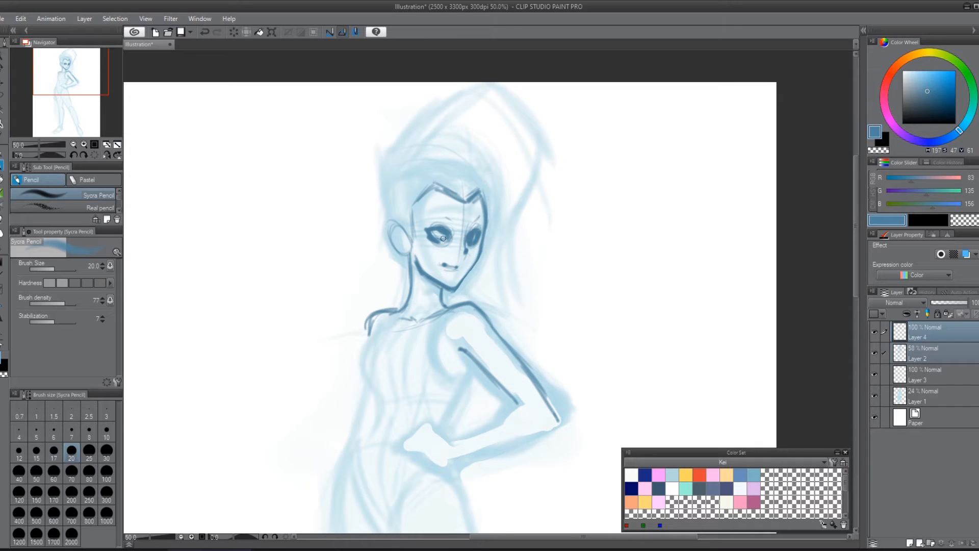
key(ctrl+z)
key(ctrl+z)
Step: Sketch a second large eye study with a rounded eyeball, lids and circular iris beside the figure, and erase it
mouse_move(600, 268)
mouse_down()
mouse_move(667, 241)
mouse_move(702, 243)
mouse_move(643, 246)
mouse_move(615, 261)
mouse_move(633, 244)
mouse_move(697, 248)
mouse_move(658, 287)
mouse_move(689, 245)
mouse_up()
drag(629, 241, 684, 246)
mouse_move(601, 267)
mouse_down()
mouse_move(650, 288)
mouse_move(639, 294)
mouse_move(597, 281)
mouse_move(618, 274)
mouse_move(621, 252)
mouse_move(687, 246)
mouse_move(631, 290)
mouse_up()
mouse_move(648, 251)
mouse_down()
mouse_move(642, 273)
mouse_move(633, 257)
mouse_move(646, 279)
mouse_move(637, 271)
mouse_move(656, 248)
mouse_move(656, 278)
mouse_move(639, 258)
mouse_move(639, 268)
mouse_up()
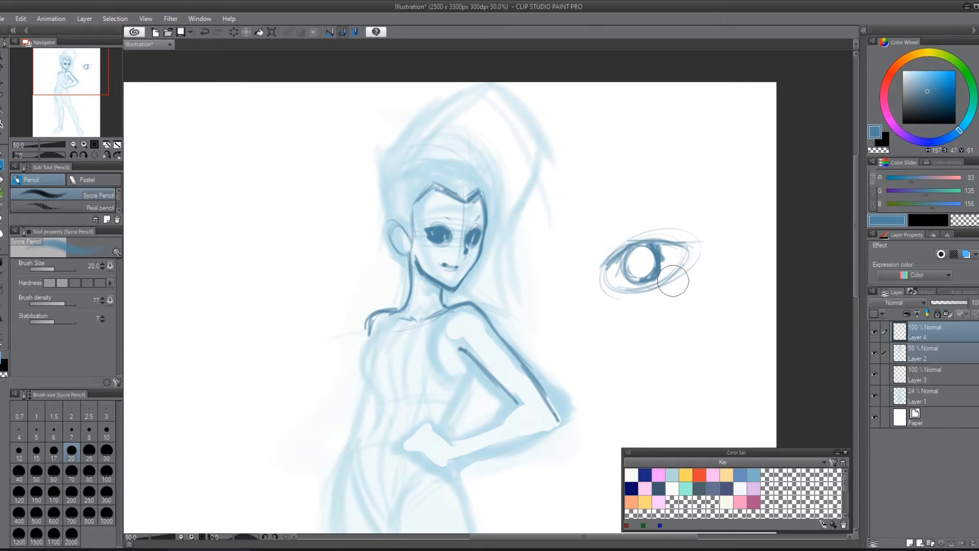
mouse_move(627, 227)
mouse_down()
mouse_move(634, 295)
mouse_move(655, 310)
mouse_up()
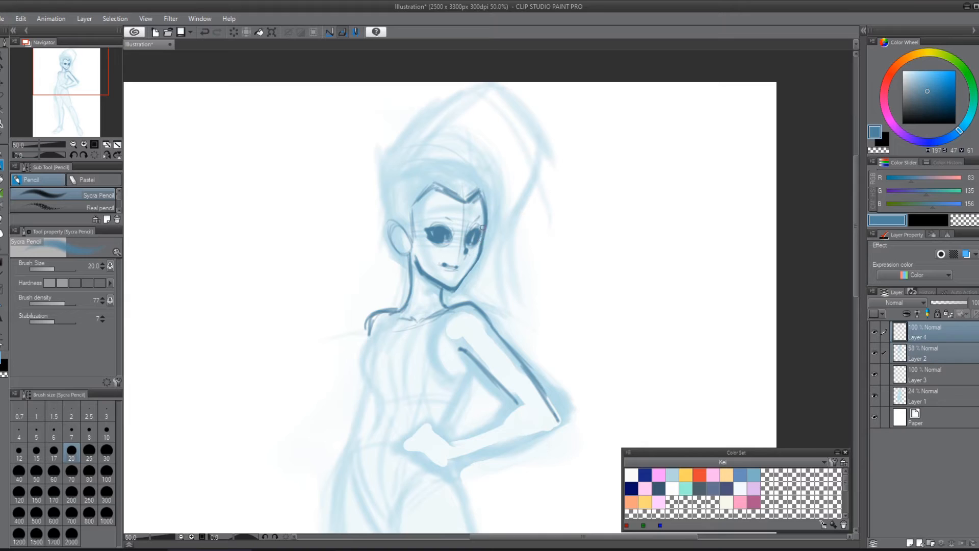
Step: Rework the jaw, chin and neck lines in the flipped-back view, and outline the outer curve of the chest
drag(473, 274, 476, 254)
drag(427, 275, 458, 287)
mouse_move(425, 281)
mouse_down()
mouse_move(468, 290)
mouse_move(494, 332)
mouse_move(492, 264)
mouse_move(482, 255)
mouse_move(500, 229)
mouse_move(514, 243)
mouse_move(546, 399)
mouse_up()
key(h)
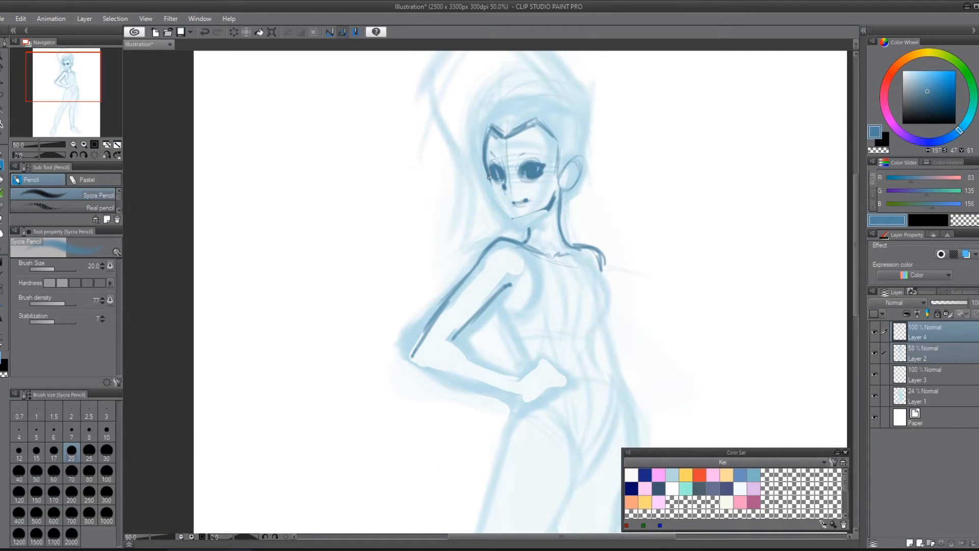
mouse_move(491, 181)
mouse_down()
mouse_move(491, 185)
mouse_move(518, 226)
mouse_move(512, 211)
mouse_move(519, 220)
mouse_move(559, 189)
mouse_up()
drag(533, 223, 522, 245)
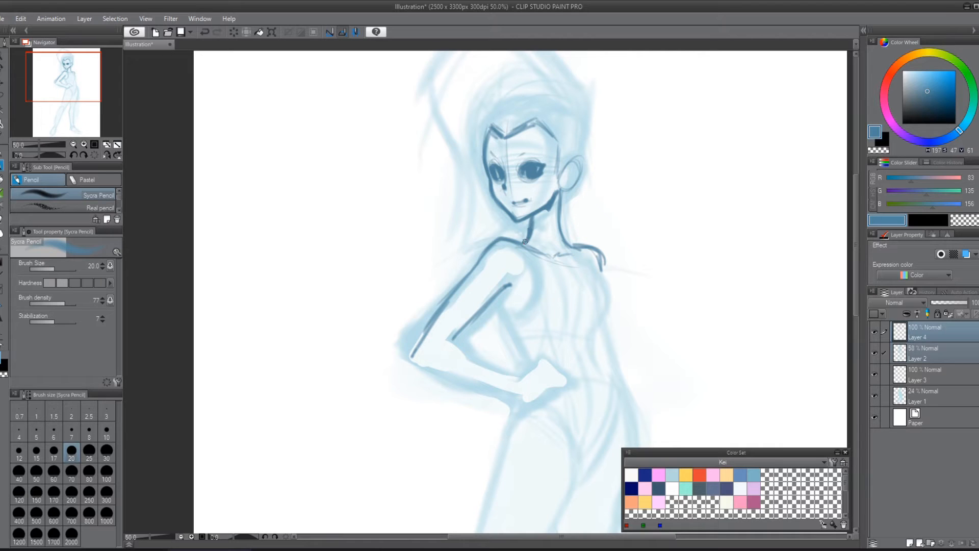
mouse_move(559, 201)
mouse_down()
mouse_move(570, 239)
mouse_move(612, 288)
mouse_move(614, 313)
mouse_move(592, 338)
mouse_up()
Step: Add strokes at the hairline's peak, pointed makeup marks under the eyes, angled eyebrows, and a smiling mouth
drag(694, 279, 669, 361)
mouse_move(477, 214)
mouse_down()
mouse_move(470, 190)
mouse_move(482, 214)
mouse_up()
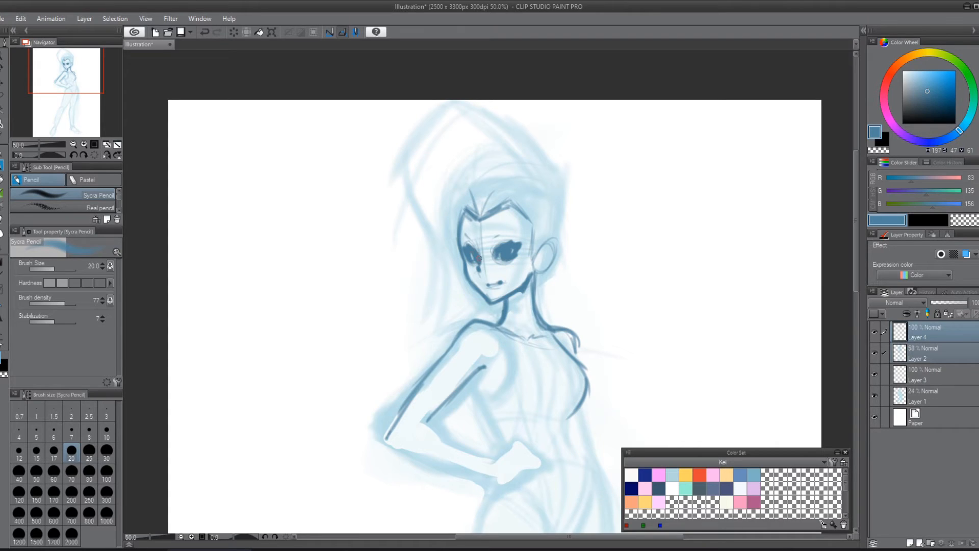
mouse_move(475, 269)
mouse_down()
mouse_move(506, 287)
mouse_move(513, 262)
mouse_up()
drag(505, 273, 513, 266)
mouse_move(496, 280)
mouse_down()
mouse_move(489, 285)
mouse_move(484, 273)
mouse_move(503, 275)
mouse_up()
drag(493, 284, 506, 280)
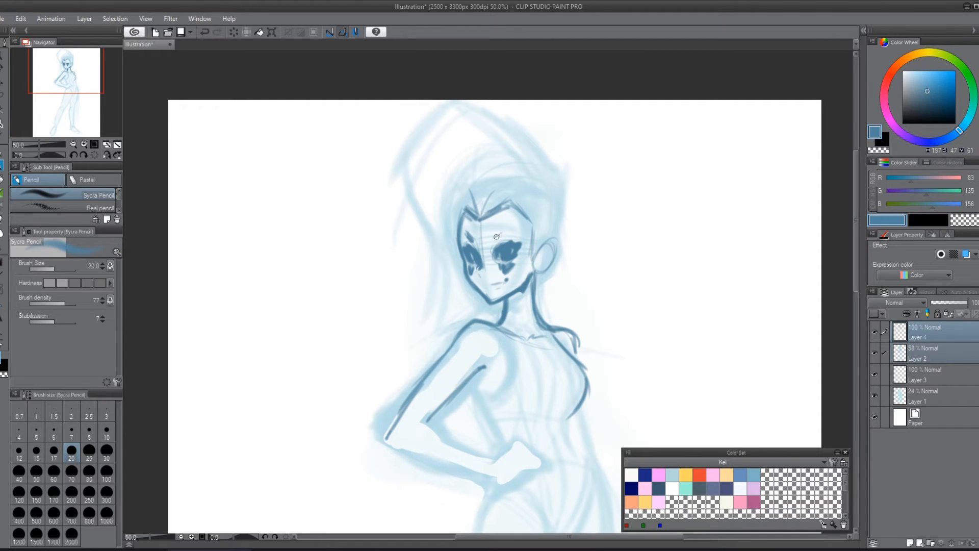
drag(496, 236, 501, 241)
Step: Outline the rounded skull from behind the ear over the crown to the forehead with repeated curved strokes
drag(556, 233, 537, 290)
drag(552, 227, 536, 296)
mouse_move(561, 206)
mouse_down()
mouse_move(553, 248)
mouse_move(524, 173)
mouse_move(471, 204)
mouse_up()
drag(549, 191, 464, 211)
drag(561, 211, 469, 204)
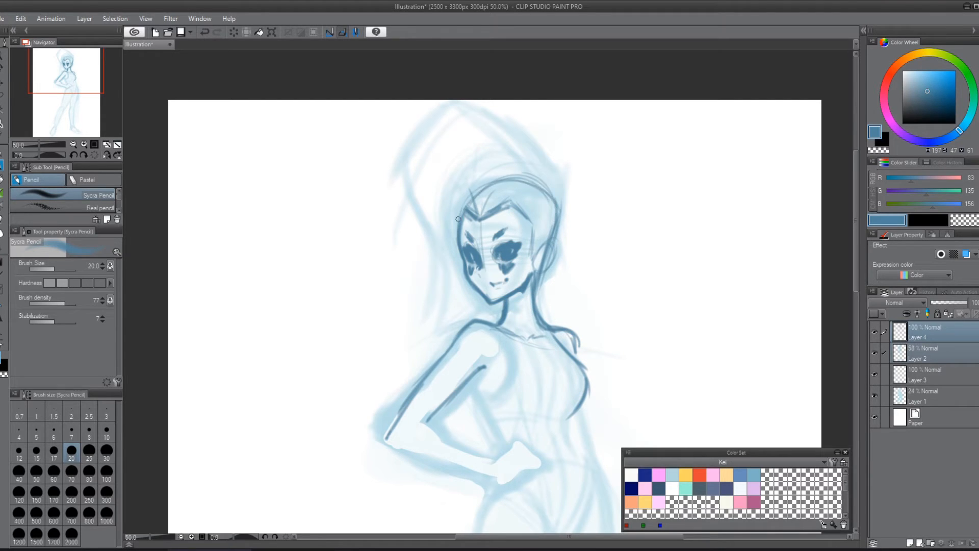
drag(546, 194, 459, 213)
drag(554, 219, 467, 204)
drag(500, 176, 453, 227)
drag(554, 199, 463, 176)
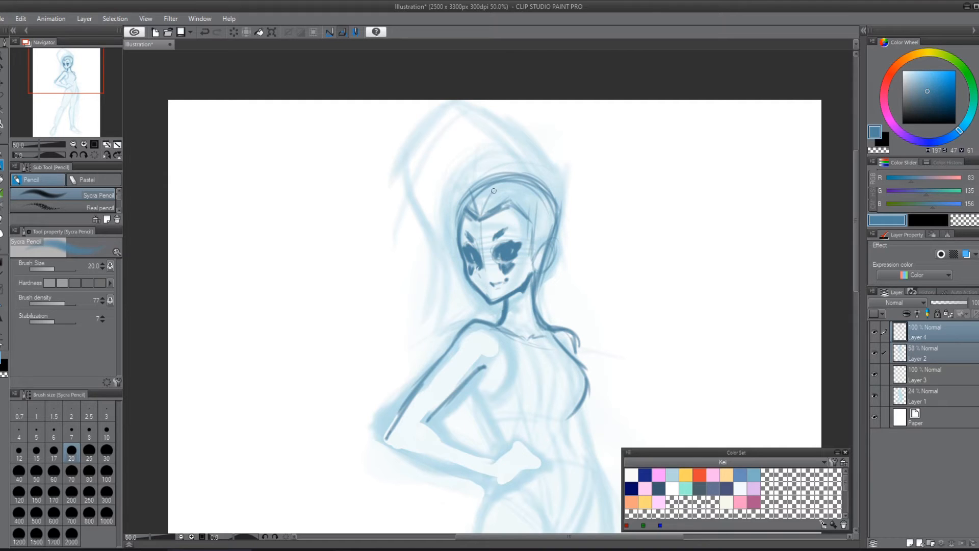
Step: Sketch hair strands sweeping up from the hairline and darken the hair around the ear and back of the head
mouse_move(506, 203)
mouse_down()
mouse_move(511, 169)
mouse_move(514, 133)
mouse_move(488, 193)
mouse_up()
drag(439, 147, 482, 196)
drag(426, 167, 462, 188)
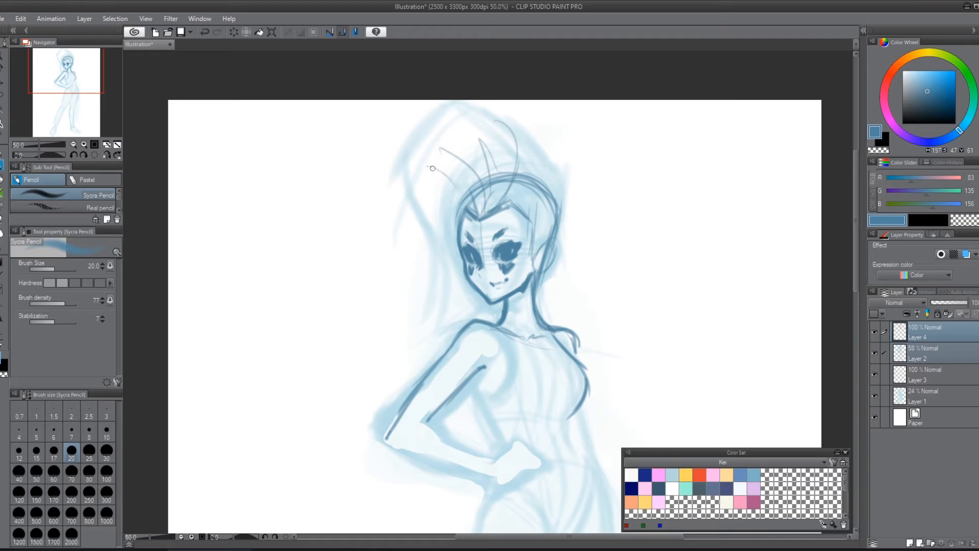
mouse_move(521, 137)
mouse_down()
mouse_move(514, 209)
mouse_move(490, 218)
mouse_move(520, 210)
mouse_move(535, 259)
mouse_move(545, 246)
mouse_move(549, 268)
mouse_move(539, 273)
mouse_up()
drag(547, 246, 554, 262)
mouse_move(556, 213)
mouse_down()
mouse_move(552, 244)
mouse_move(561, 197)
mouse_move(536, 204)
mouse_move(557, 199)
mouse_move(534, 234)
mouse_move(544, 249)
mouse_move(553, 239)
mouse_up()
mouse_move(551, 184)
mouse_down()
mouse_move(558, 200)
mouse_move(516, 131)
mouse_move(484, 110)
mouse_move(418, 151)
mouse_move(473, 115)
mouse_move(398, 192)
mouse_move(531, 169)
mouse_up()
Step: Draw the tall swept-over hair mass with its outer contour, inner strands, and long tips falling toward the shoulder
mouse_move(473, 125)
mouse_down()
mouse_move(401, 204)
mouse_move(444, 281)
mouse_up()
mouse_move(433, 322)
mouse_down()
mouse_move(482, 294)
mouse_move(454, 324)
mouse_up()
mouse_move(454, 324)
mouse_down()
mouse_move(459, 279)
mouse_move(410, 177)
mouse_move(471, 121)
mouse_up()
mouse_move(464, 121)
mouse_down()
mouse_move(417, 243)
mouse_move(447, 275)
mouse_up()
drag(456, 300, 422, 157)
mouse_move(494, 208)
mouse_down()
mouse_move(521, 149)
mouse_move(434, 152)
mouse_move(410, 188)
mouse_up()
mouse_move(422, 166)
mouse_down()
mouse_move(469, 130)
mouse_move(510, 212)
mouse_move(523, 154)
mouse_move(423, 173)
mouse_move(499, 195)
mouse_move(433, 163)
mouse_move(416, 179)
mouse_move(452, 219)
mouse_up()
Step: Mirror the view and refine the smile and chin area
key(h)
drag(556, 232, 549, 436)
drag(608, 309, 590, 358)
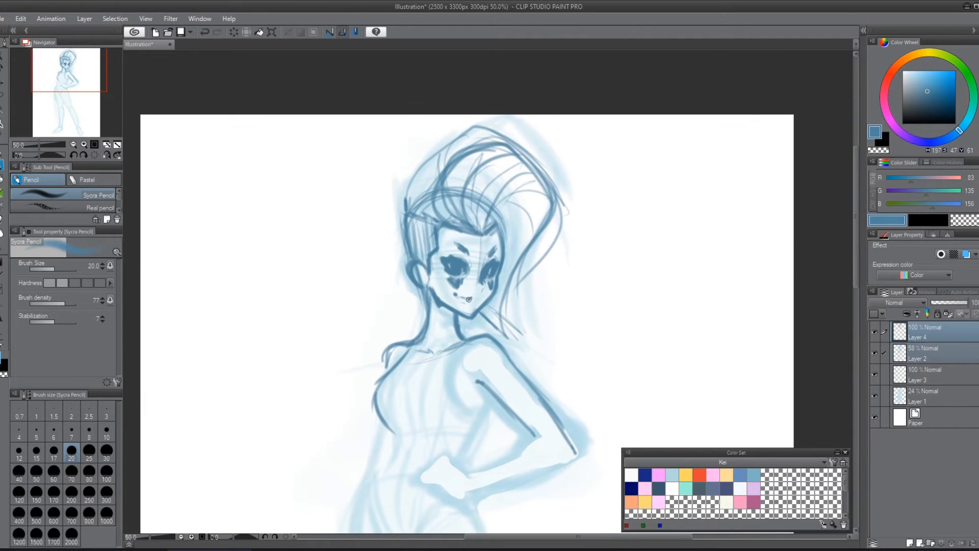
drag(466, 298, 479, 307)
Step: Lasso the head and hair, scale them up to 103%, and shift them slightly into place over the neck
key(m)
mouse_move(571, 248)
mouse_down()
mouse_move(520, 113)
mouse_move(400, 260)
mouse_move(445, 305)
mouse_move(526, 348)
mouse_up()
key(ctrl+t)
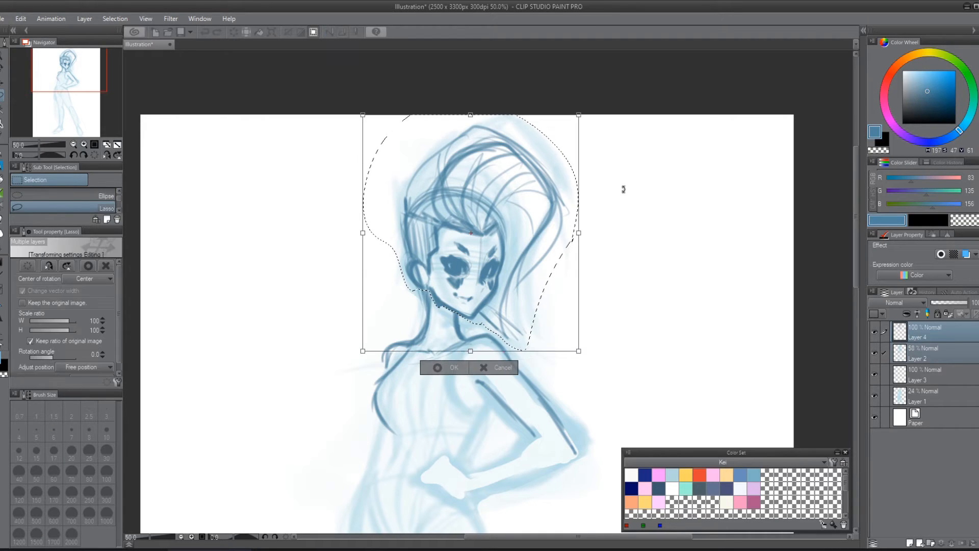
drag(587, 108, 588, 107)
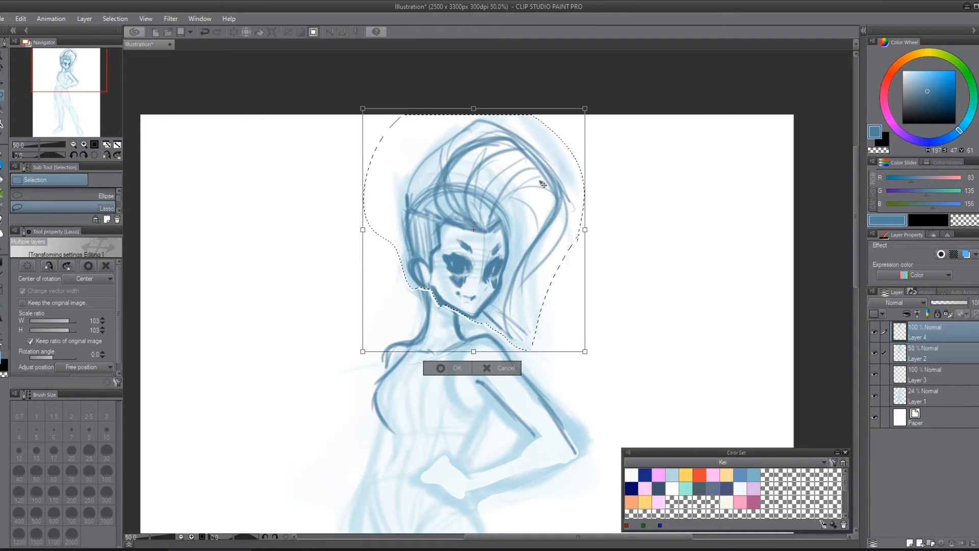
drag(543, 184, 542, 173)
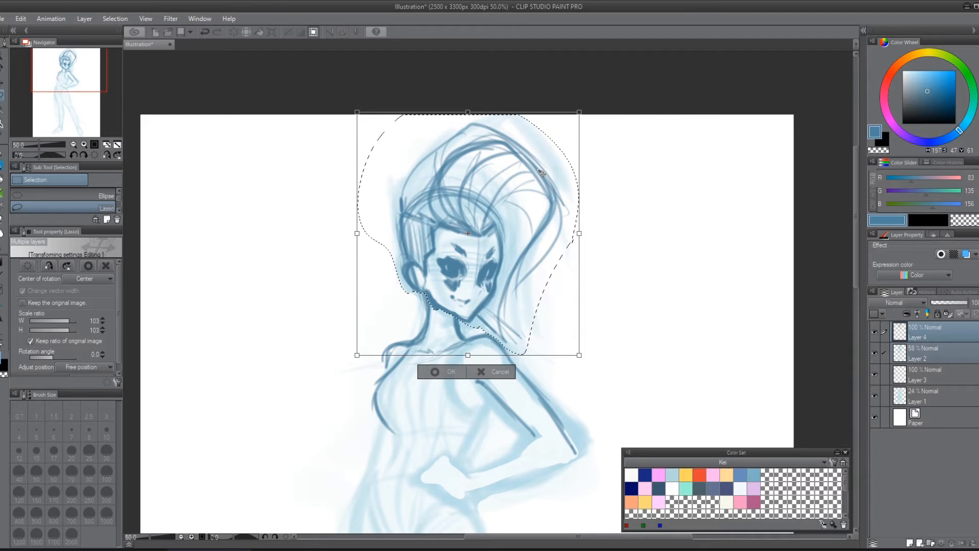
key(Return)
key(ctrl+d)
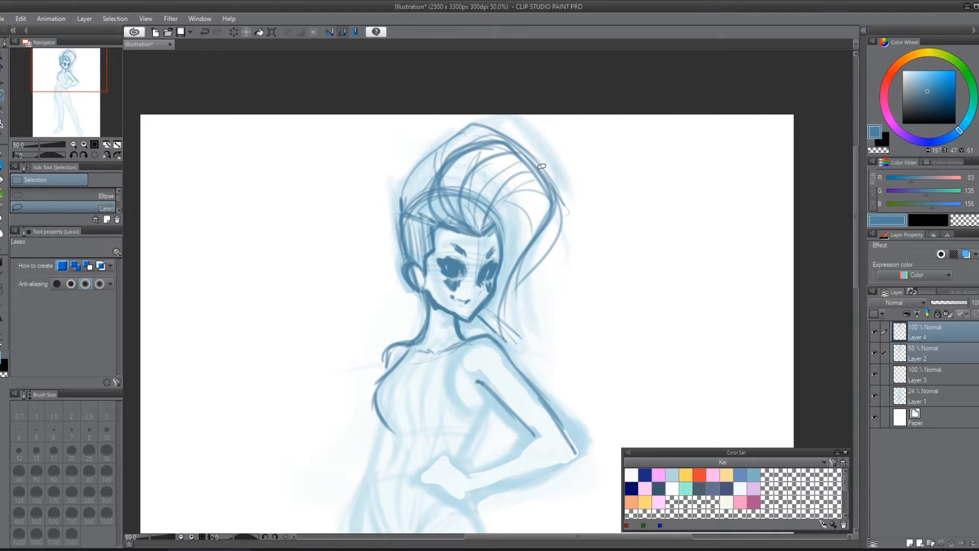
Step: Flip the view back, then draw a high open collar around the neck and a curved band under the chest
key(h)
drag(594, 246, 558, 389)
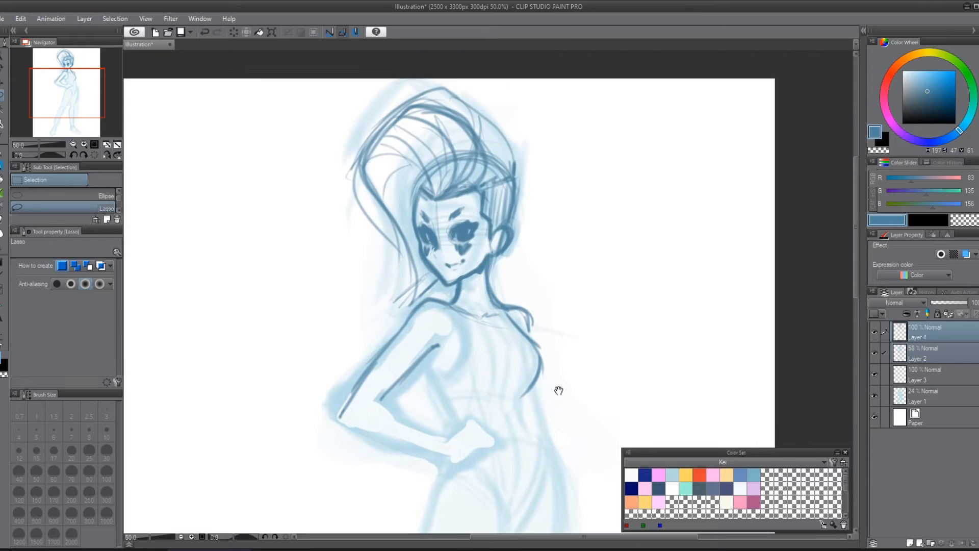
key(p)
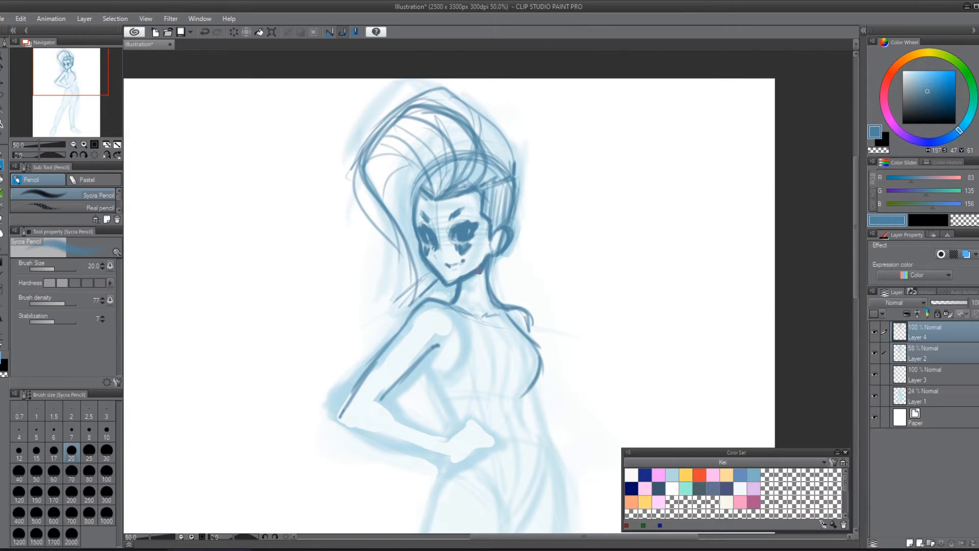
mouse_move(465, 267)
mouse_down()
mouse_move(489, 248)
mouse_move(483, 275)
mouse_move(467, 280)
mouse_move(497, 280)
mouse_move(485, 285)
mouse_move(503, 284)
mouse_move(501, 293)
mouse_move(504, 281)
mouse_move(503, 290)
mouse_move(492, 270)
mouse_move(498, 299)
mouse_move(455, 279)
mouse_move(453, 303)
mouse_move(466, 318)
mouse_move(442, 292)
mouse_move(470, 321)
mouse_move(495, 320)
mouse_move(490, 314)
mouse_move(499, 346)
mouse_move(494, 306)
mouse_up()
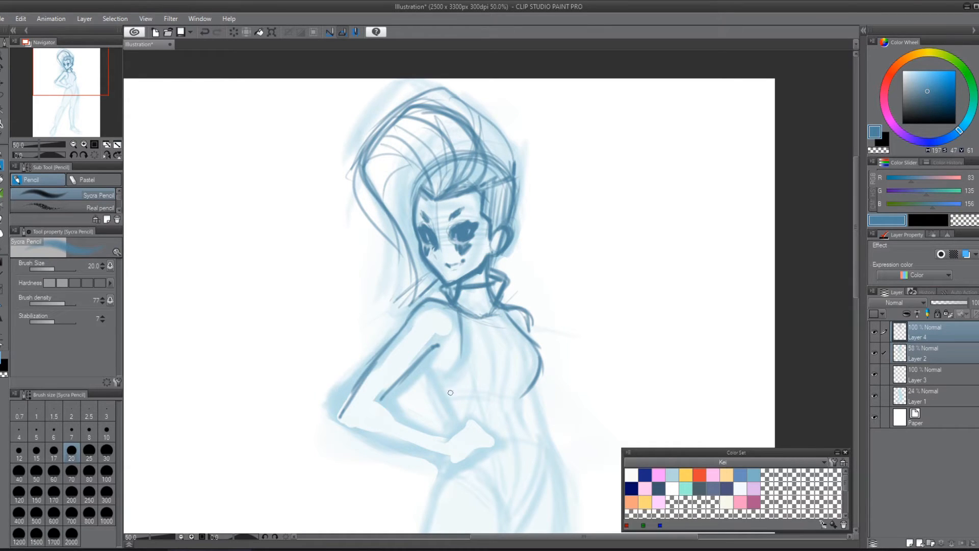
scroll(594, 273, down, 3)
mouse_move(536, 296)
mouse_down()
mouse_move(519, 339)
mouse_move(457, 337)
mouse_move(520, 331)
mouse_up()
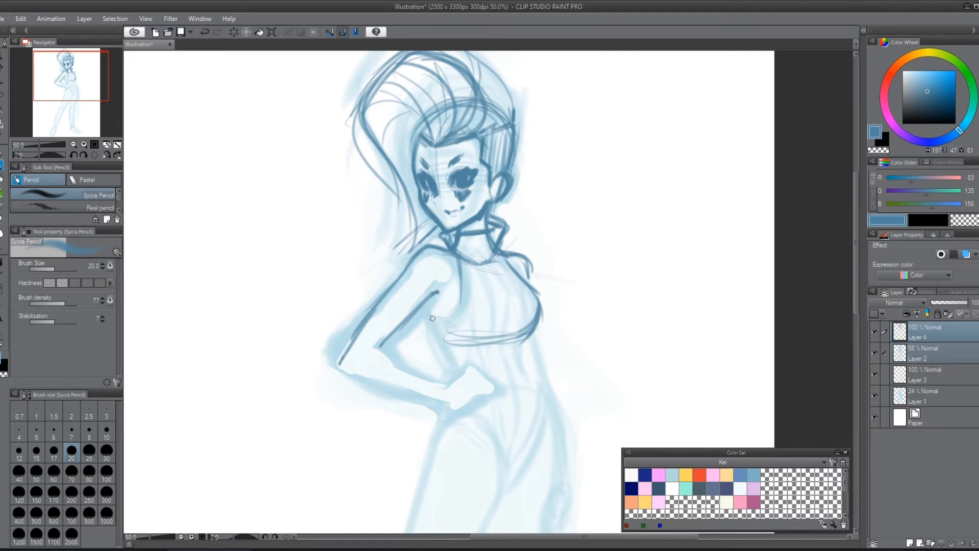
Step: Outline both sides of the waist and the abdomen's centre line down to the crotch, undoing the misplaced strokes
drag(424, 307, 461, 374)
drag(530, 335, 539, 382)
mouse_move(583, 327)
mouse_down()
mouse_move(562, 272)
mouse_move(515, 296)
mouse_move(512, 380)
mouse_up()
key(ctrl+z)
key(ctrl+z)
mouse_move(487, 265)
mouse_down()
mouse_move(497, 338)
mouse_move(490, 284)
mouse_up()
mouse_move(501, 349)
mouse_down()
mouse_move(494, 409)
mouse_move(498, 400)
mouse_move(484, 416)
mouse_up()
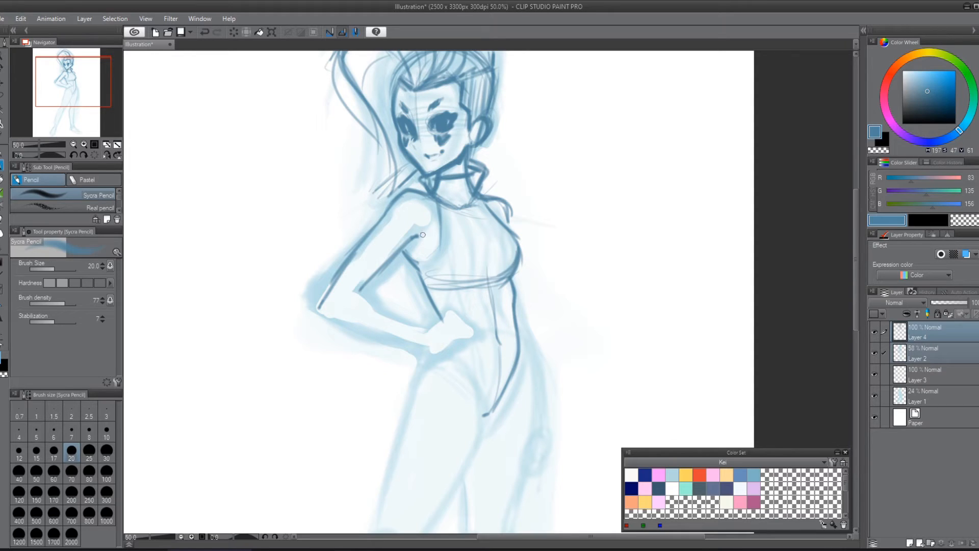
Step: Draw the curved armhole edge beside the near shoulder and a darker band across the ribs under the chest
mouse_move(412, 237)
mouse_down()
mouse_move(402, 247)
mouse_move(424, 235)
mouse_up()
mouse_move(437, 201)
mouse_down()
mouse_move(443, 239)
mouse_move(434, 263)
mouse_move(414, 266)
mouse_up()
mouse_move(443, 233)
mouse_down()
mouse_move(420, 273)
mouse_move(482, 300)
mouse_move(504, 299)
mouse_up()
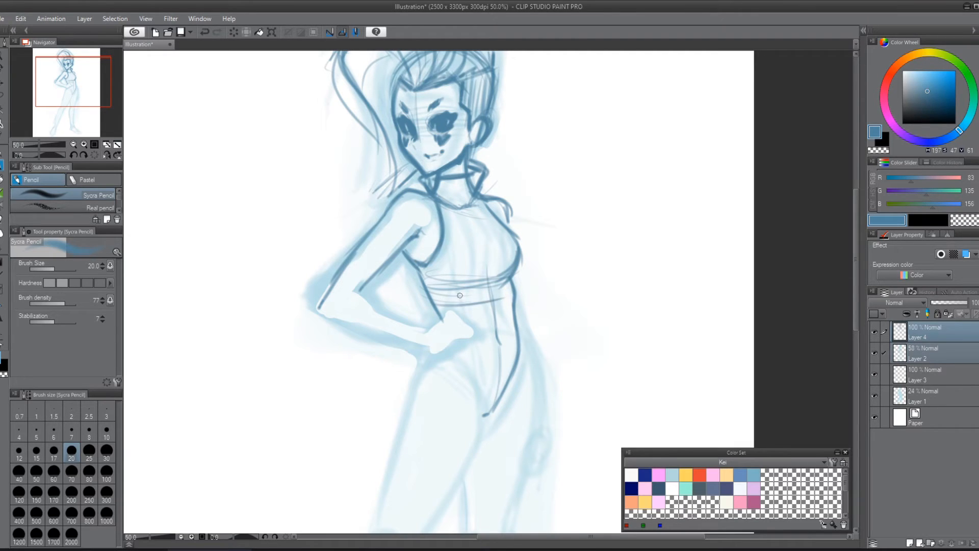
drag(437, 306, 508, 298)
mouse_move(439, 304)
mouse_down()
mouse_move(512, 291)
mouse_move(481, 304)
mouse_move(499, 308)
mouse_move(439, 309)
mouse_move(518, 301)
mouse_up()
Step: Outline the bent forearm and elbow, and draw the hand resting on the hip with its fingers and wrist
drag(357, 291, 431, 334)
mouse_move(321, 302)
mouse_down()
mouse_move(332, 316)
mouse_move(320, 312)
mouse_up()
mouse_move(348, 262)
mouse_down()
mouse_move(373, 334)
mouse_move(363, 331)
mouse_move(411, 346)
mouse_move(339, 317)
mouse_move(427, 350)
mouse_move(441, 363)
mouse_move(410, 343)
mouse_move(452, 392)
mouse_move(429, 336)
mouse_move(449, 310)
mouse_move(462, 319)
mouse_move(456, 336)
mouse_move(450, 305)
mouse_move(448, 342)
mouse_up()
mouse_move(433, 353)
mouse_down()
mouse_move(456, 341)
mouse_move(466, 313)
mouse_up()
mouse_move(446, 312)
mouse_down()
mouse_move(466, 315)
mouse_move(477, 333)
mouse_up()
mouse_move(452, 343)
mouse_down()
mouse_move(469, 337)
mouse_move(426, 366)
mouse_move(458, 331)
mouse_move(484, 336)
mouse_move(453, 310)
mouse_move(435, 349)
mouse_up()
drag(426, 332, 432, 329)
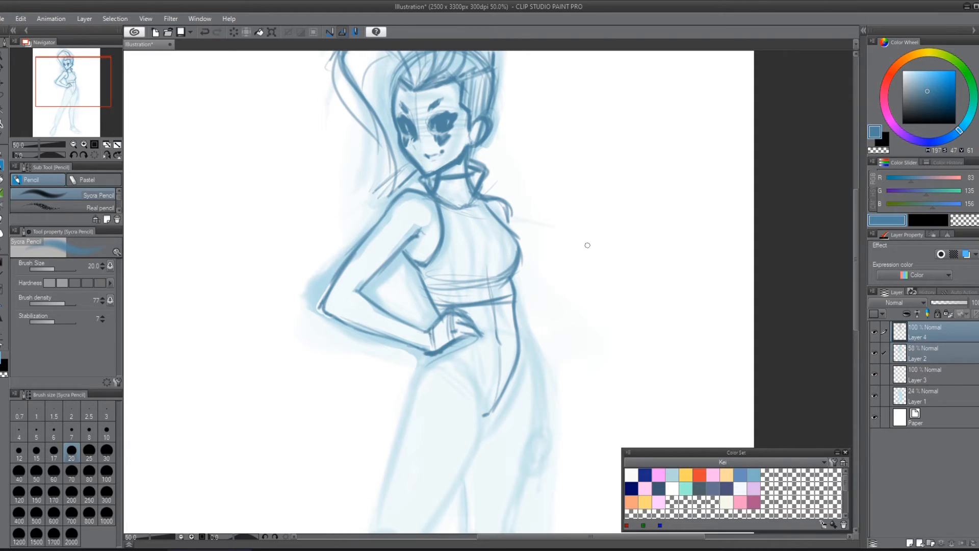
Step: Draw a cuff at the wrist, darken the forearm's lower outline, and add a flared sleeve edge around the upper arm
drag(618, 251, 616, 322)
mouse_move(445, 382)
mouse_down()
mouse_move(447, 417)
mouse_move(440, 385)
mouse_move(446, 416)
mouse_move(442, 388)
mouse_move(439, 417)
mouse_move(415, 407)
mouse_move(444, 420)
mouse_up()
mouse_move(435, 383)
mouse_down()
mouse_move(435, 407)
mouse_move(422, 405)
mouse_move(417, 382)
mouse_move(386, 402)
mouse_move(416, 417)
mouse_move(408, 419)
mouse_move(349, 395)
mouse_move(334, 387)
mouse_move(417, 402)
mouse_move(352, 358)
mouse_up()
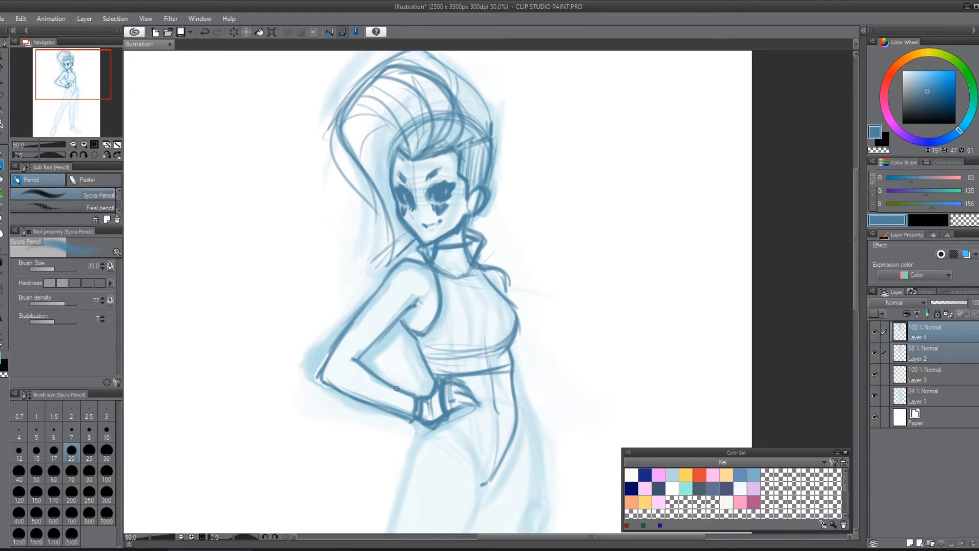
drag(414, 420, 327, 385)
drag(406, 413, 316, 377)
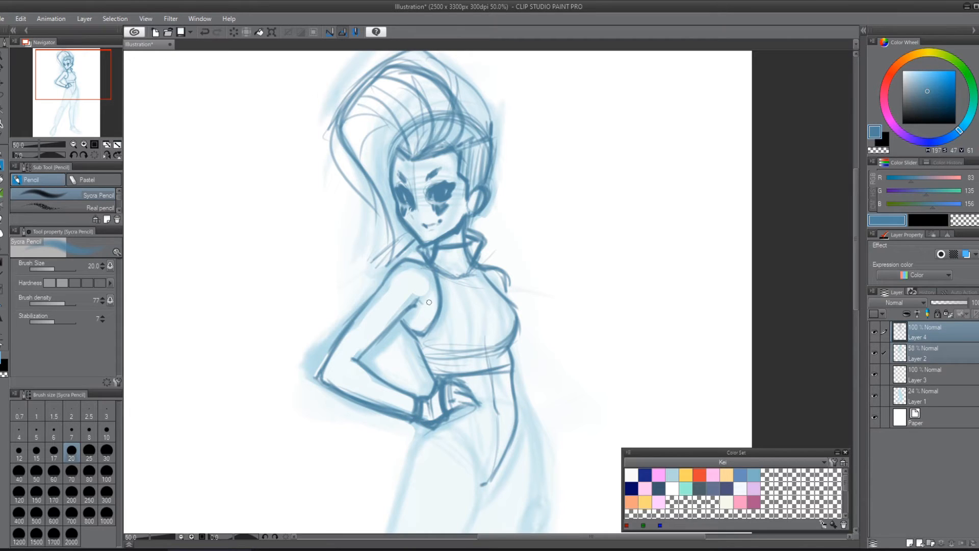
mouse_move(361, 359)
mouse_down()
mouse_move(413, 302)
mouse_move(389, 314)
mouse_move(369, 298)
mouse_move(404, 329)
mouse_up()
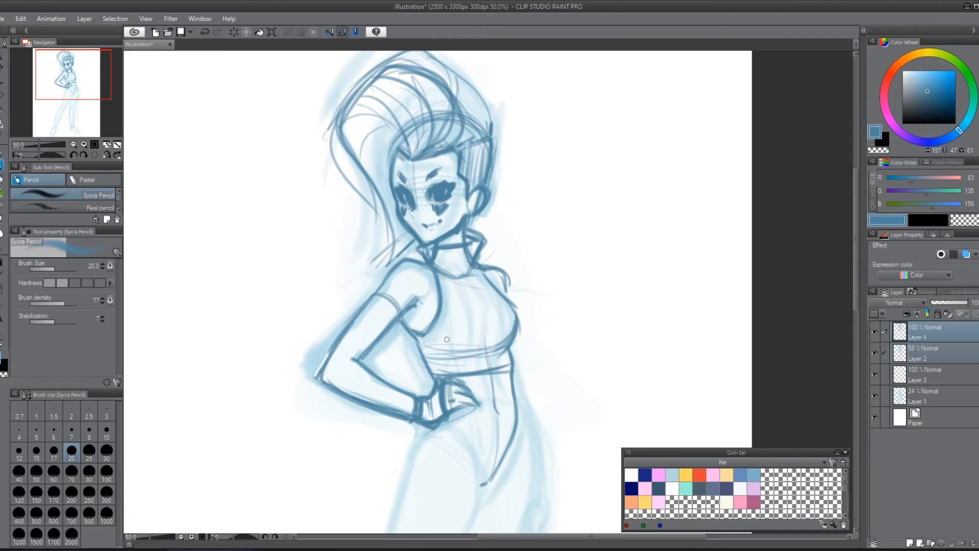
mouse_move(364, 289)
mouse_down()
mouse_move(392, 308)
mouse_move(392, 298)
mouse_move(397, 323)
mouse_move(366, 288)
mouse_move(351, 322)
mouse_move(364, 285)
mouse_move(401, 325)
mouse_up()
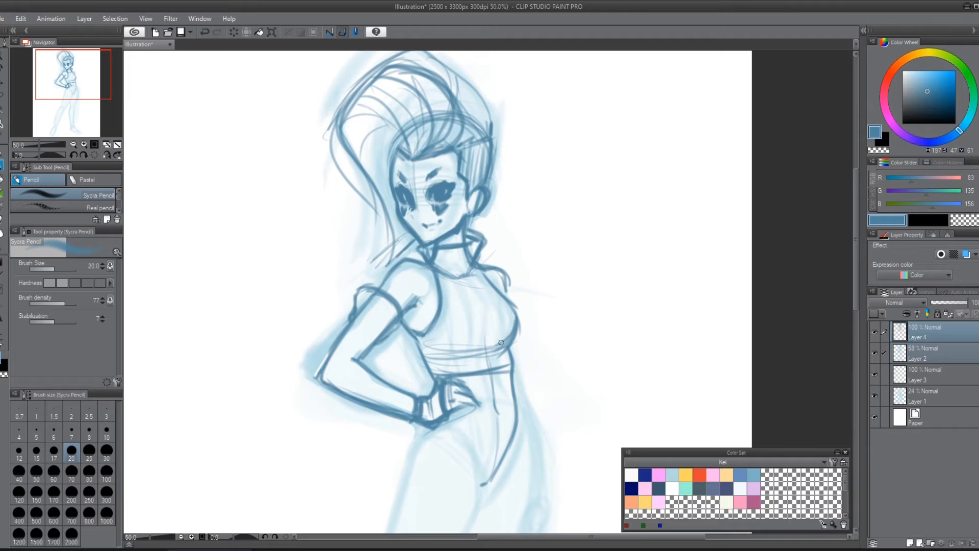
Step: Draw the costume's centre line down the chest and strengthen the far shoulder's contour
mouse_move(464, 278)
mouse_down()
mouse_move(483, 311)
mouse_move(468, 283)
mouse_move(477, 363)
mouse_move(485, 312)
mouse_move(498, 342)
mouse_up()
drag(503, 280, 505, 293)
drag(499, 271, 505, 292)
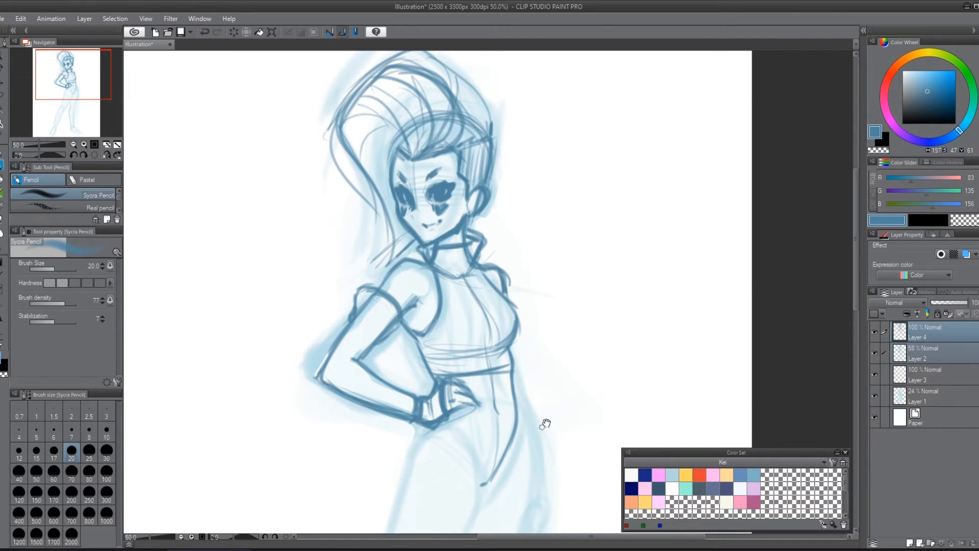
Step: Draw the costume's high-cut leg opening down to the crotch and outline the far leg's outer side from hip to knee
drag(576, 367, 612, 245)
drag(486, 305, 516, 380)
drag(551, 278, 565, 426)
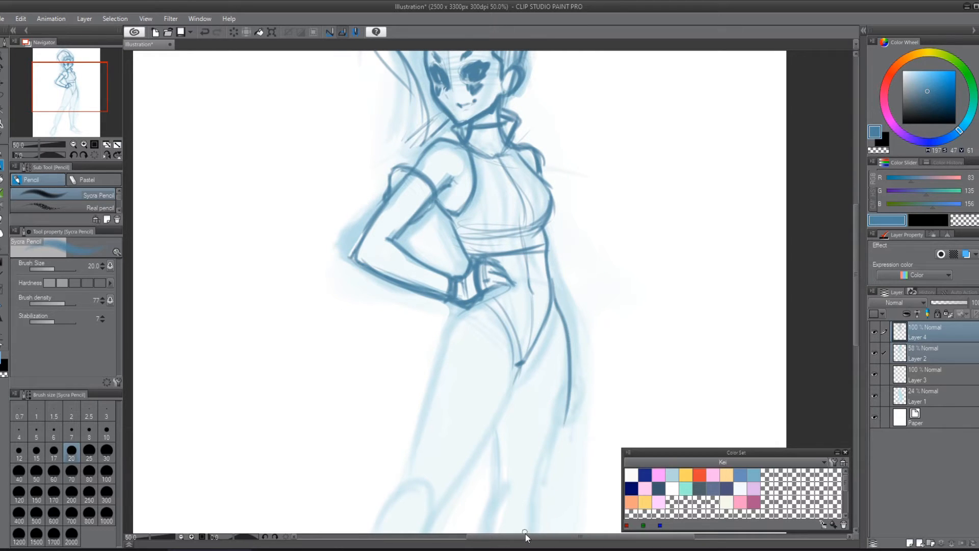
mouse_move(593, 358)
mouse_down()
mouse_move(585, 271)
mouse_move(532, 405)
mouse_up()
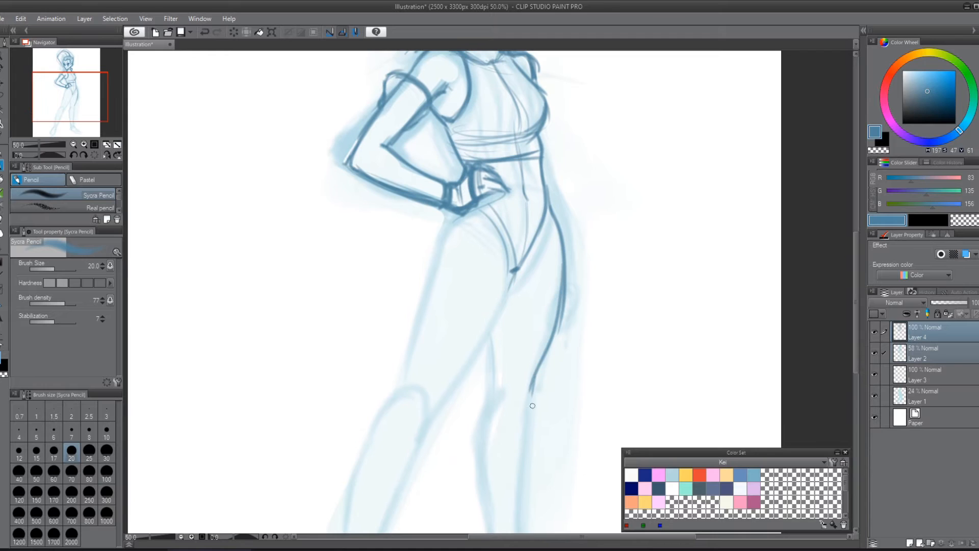
Step: Darken the hair's outer silhouette over the crown, down the back of the head, and along the long front lock
scroll(608, 375, down, 1)
drag(645, 275, 584, 335)
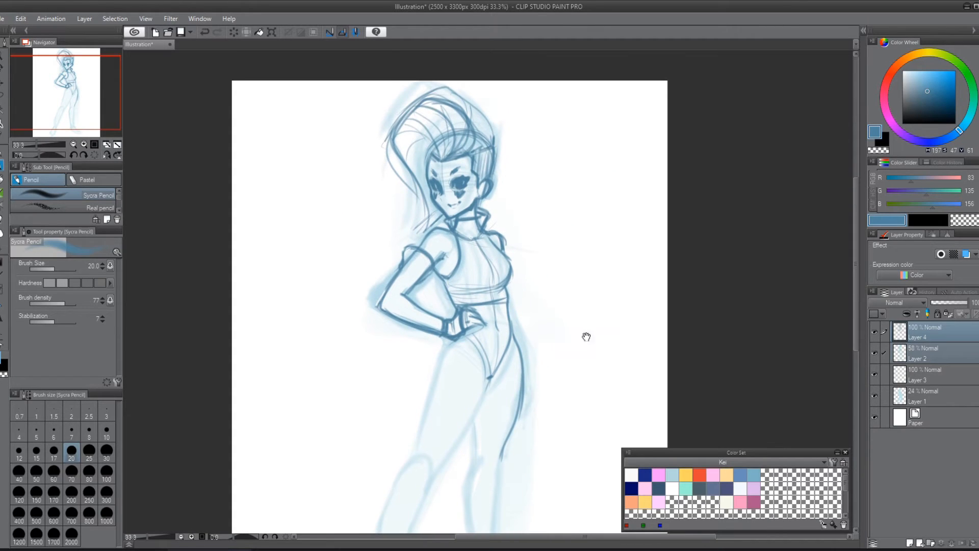
drag(448, 92, 492, 138)
mouse_move(462, 99)
mouse_down()
mouse_move(493, 129)
mouse_move(497, 169)
mouse_up()
mouse_move(441, 86)
mouse_down()
mouse_move(389, 138)
mouse_move(425, 209)
mouse_move(427, 237)
mouse_up()
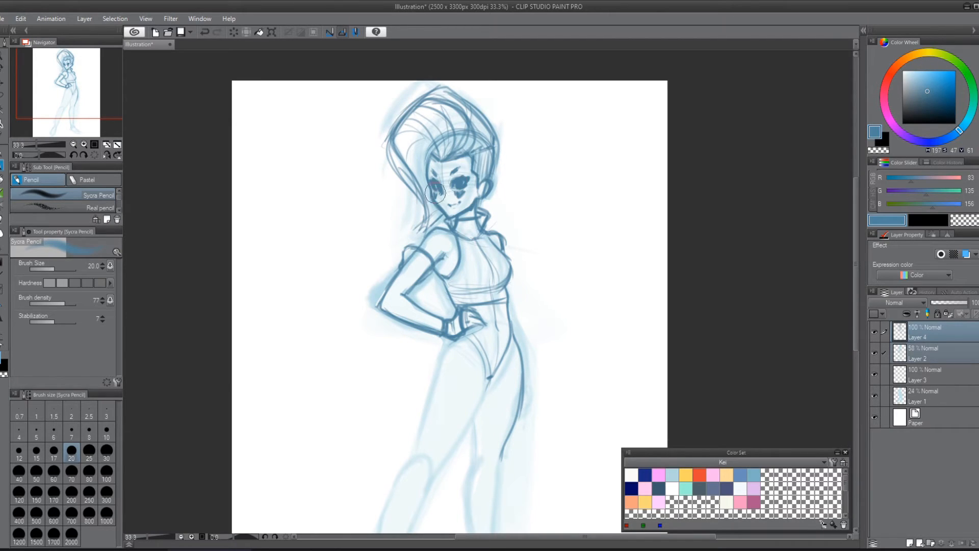
Step: Undo the last stroke and refine the cheek and jaw contour on the near side of the face
scroll(481, 116, up, 2)
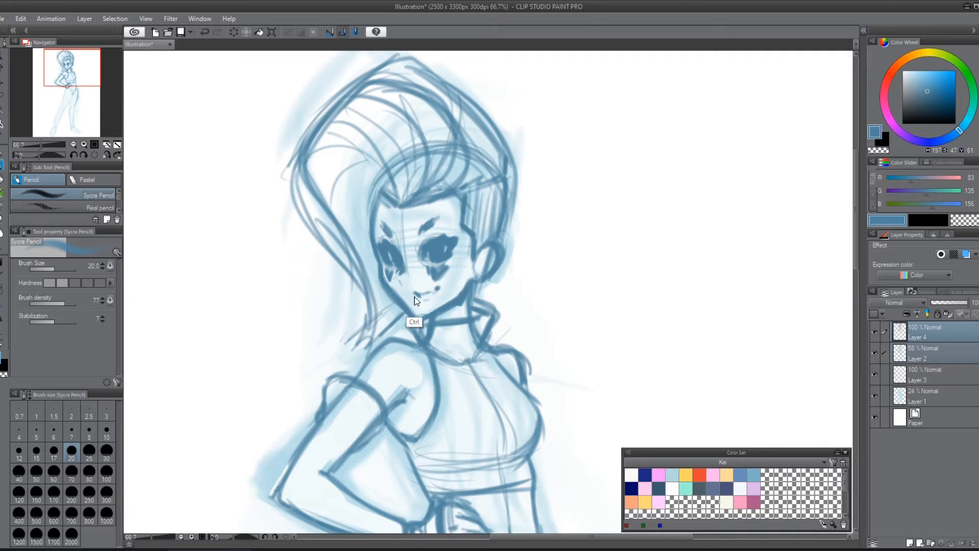
key(ctrl+z)
drag(391, 296, 386, 290)
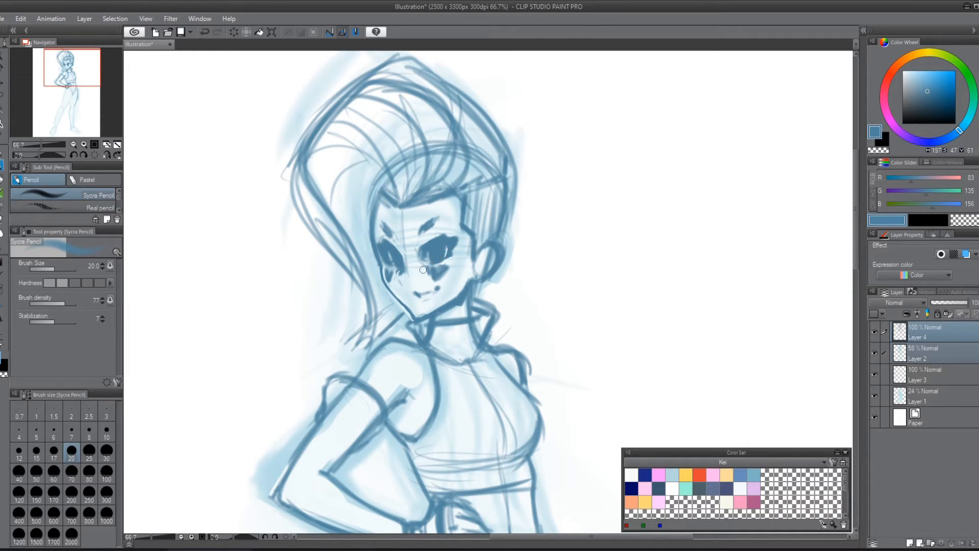
Step: Touch up the facial features, select the mouth with a lasso and nudge its position
drag(388, 268, 475, 259)
key(m)
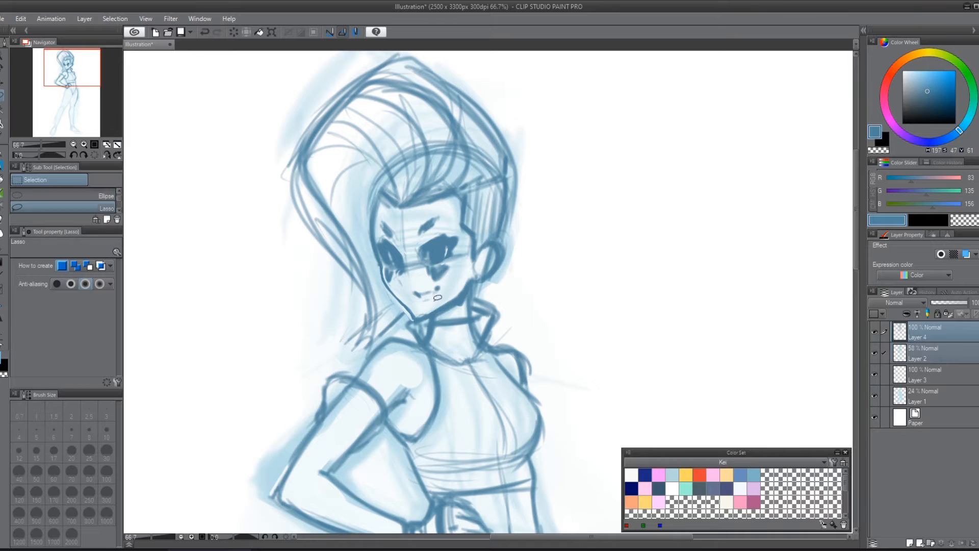
mouse_move(435, 301)
mouse_down()
mouse_move(458, 232)
mouse_move(443, 205)
mouse_move(383, 216)
mouse_move(380, 245)
mouse_move(408, 298)
mouse_move(431, 300)
mouse_up()
key(k)
key(ctrl+d)
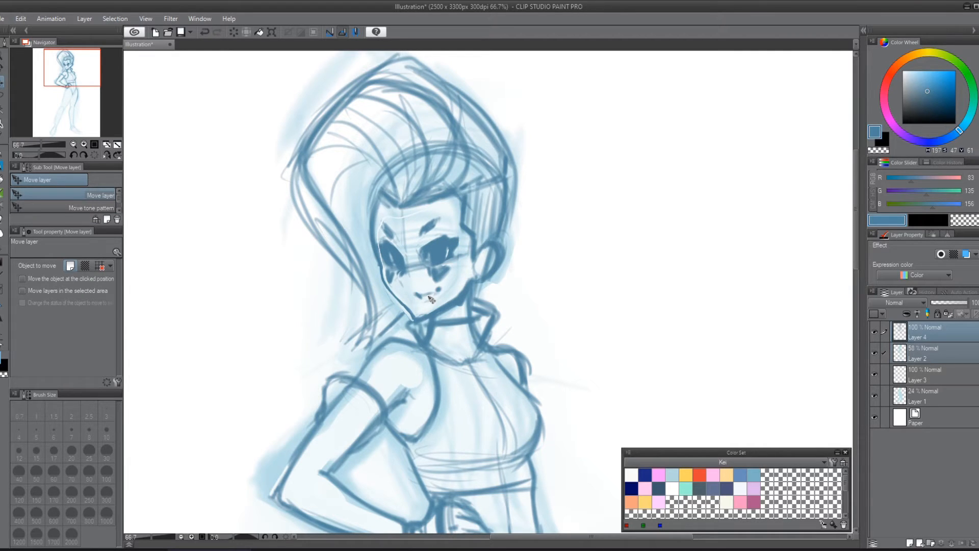
Step: Shade the neck beneath the jaw and strengthen the lines of the ear and swept-up hair
key(p)
mouse_move(461, 306)
mouse_down()
mouse_move(443, 319)
mouse_move(461, 299)
mouse_up()
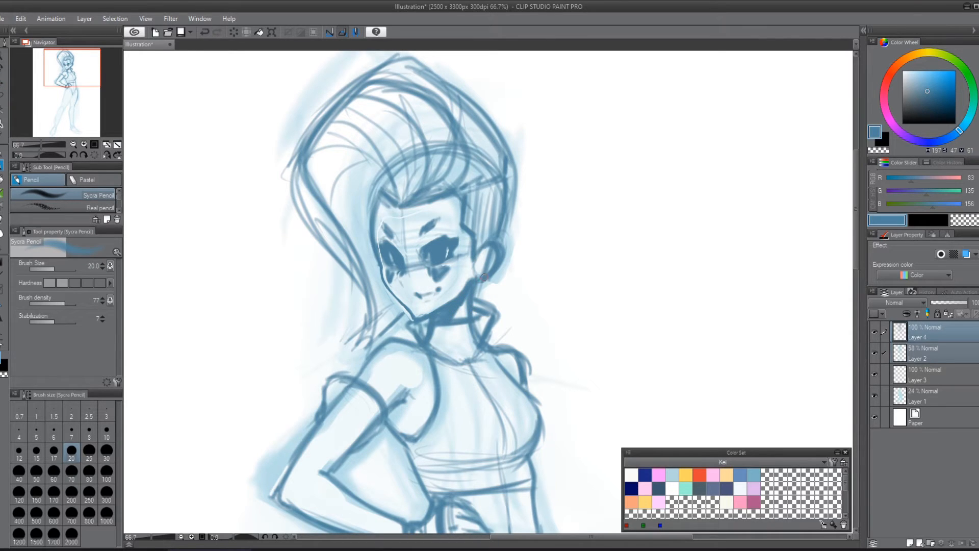
drag(497, 243, 501, 225)
drag(506, 155, 463, 95)
mouse_move(329, 141)
mouse_down()
mouse_move(388, 199)
mouse_move(401, 88)
mouse_up()
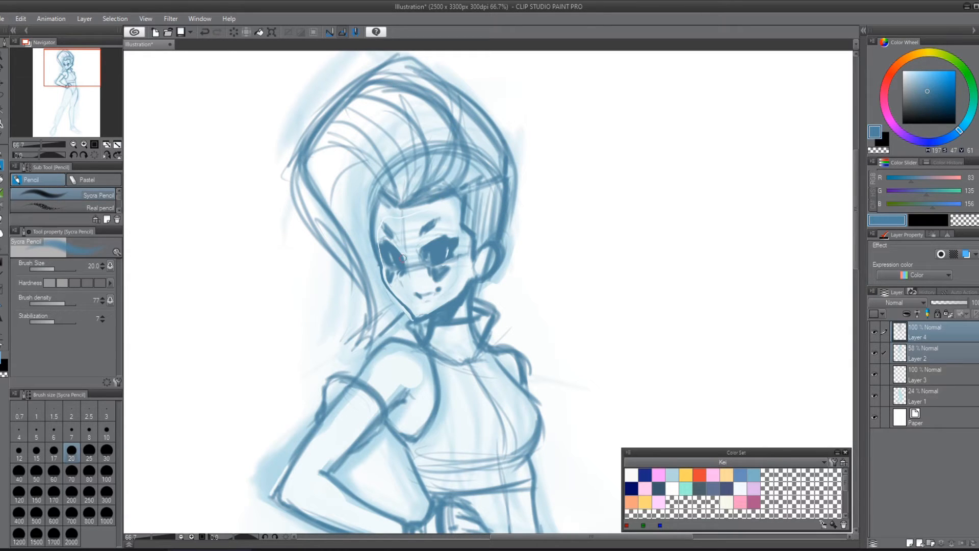
Step: Fill the swept-up front hair with a soft dark tone using a 150 pencil
key(])
key(])
key(])
key(])
key(])
key(])
key(])
key(])
key(])
key(])
mouse_move(440, 172)
mouse_down()
mouse_move(424, 185)
mouse_move(378, 138)
mouse_move(352, 164)
mouse_move(360, 220)
mouse_move(317, 173)
mouse_move(336, 132)
mouse_move(482, 128)
mouse_up()
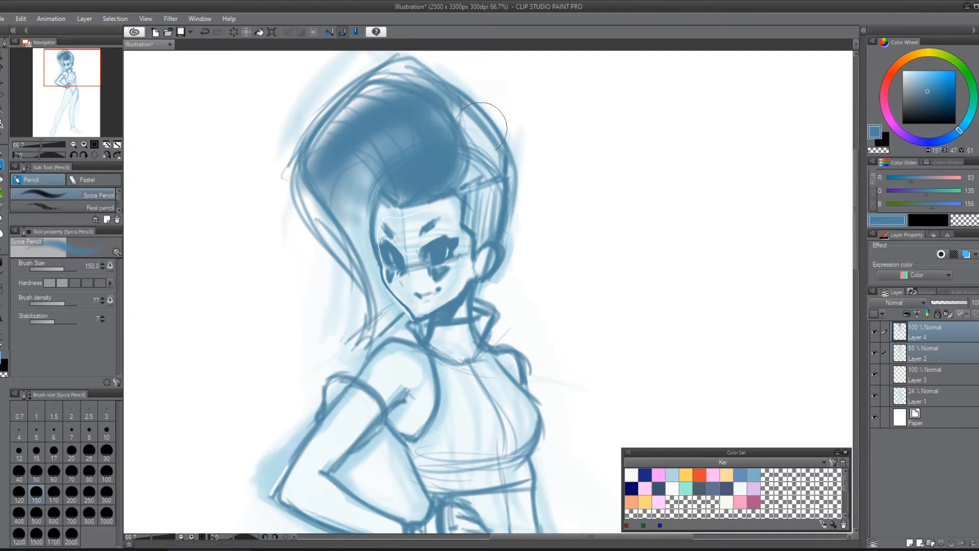
Step: Add dark strands along the front, crown and back of the hair with a 15 pencil
key(bracketleft)
key(bracketleft)
key(bracketleft)
key(bracketleft)
key(bracketleft)
key(bracketleft)
key(bracketleft)
key(bracketleft)
key(bracketleft)
key(bracketleft)
key(bracketleft)
key(bracketleft)
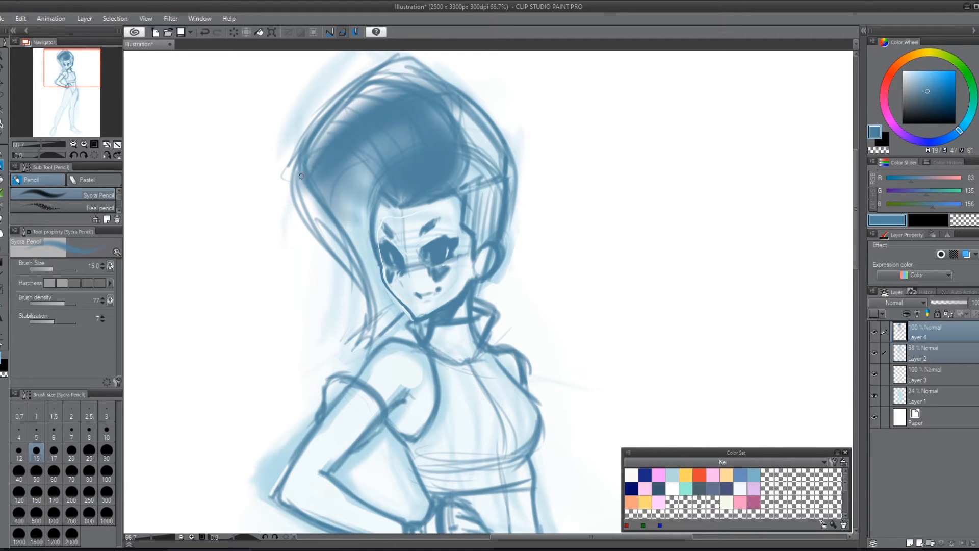
drag(301, 177, 320, 154)
drag(451, 97, 490, 142)
drag(422, 82, 506, 141)
drag(463, 106, 514, 177)
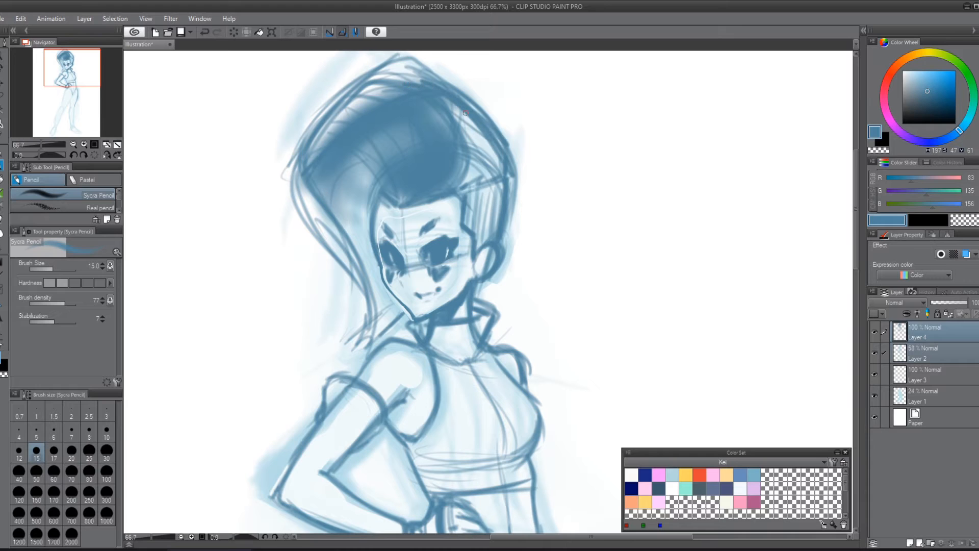
Step: Cut light strands into the back of the hair and erase the old outline above the crown
drag(604, 230, 653, 291)
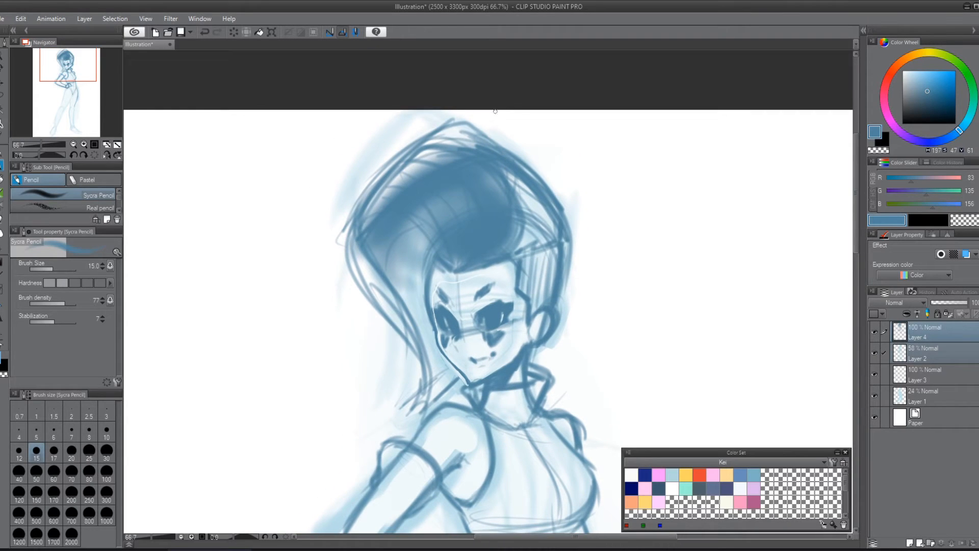
mouse_move(363, 193)
mouse_down()
mouse_move(470, 124)
mouse_move(538, 232)
mouse_up()
drag(468, 154, 531, 233)
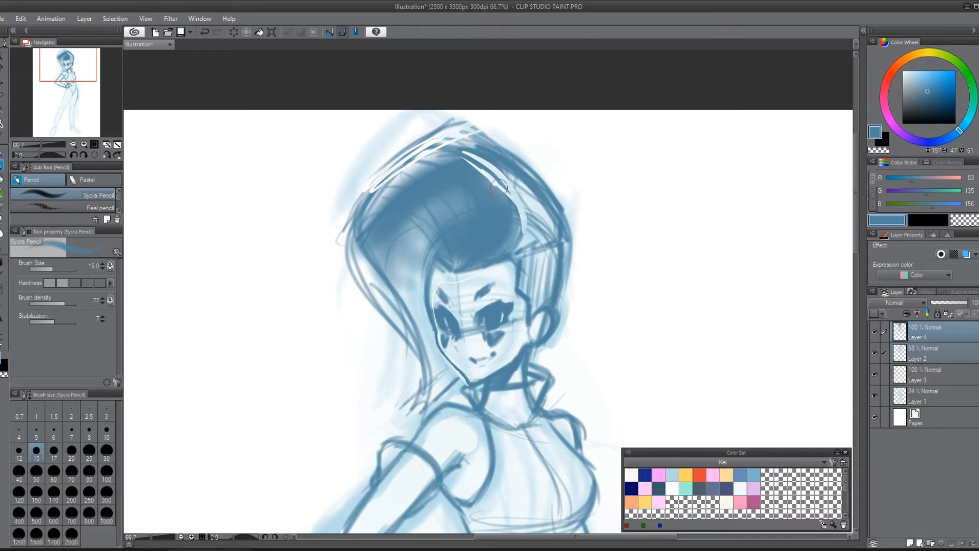
drag(492, 179, 512, 255)
drag(491, 157, 536, 204)
key(ctrl+z)
key(ctrl+z)
key(ctrl+z)
key(ctrl+z)
key(ctrl+z)
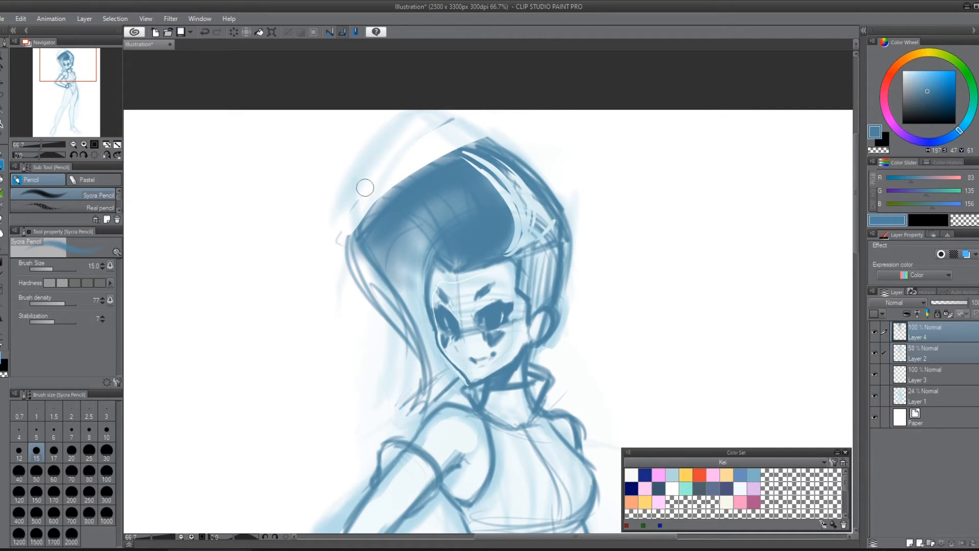
Step: Trim the outer edge of the front hair and erase the old outer line of the long lock
drag(359, 204, 384, 322)
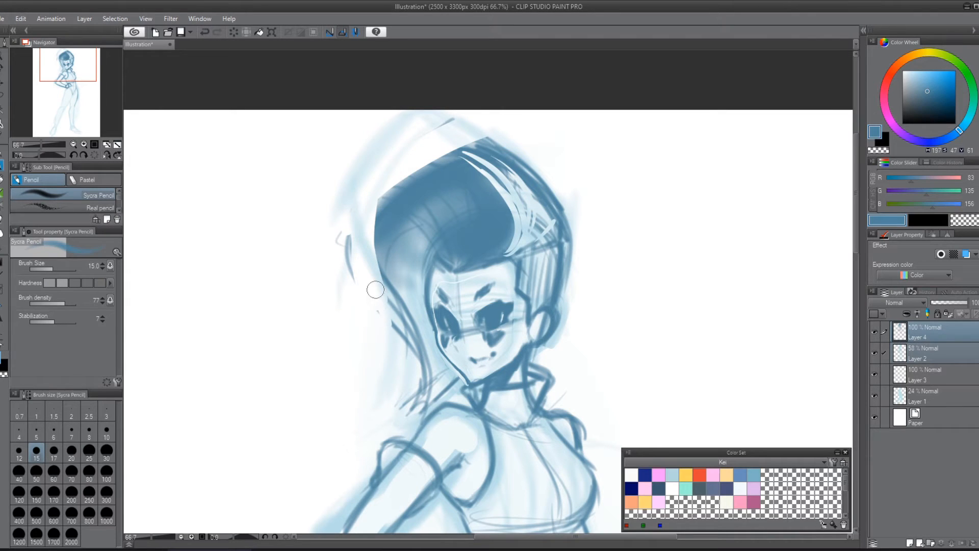
mouse_move(349, 236)
mouse_down()
mouse_move(352, 282)
mouse_move(414, 352)
mouse_up()
drag(380, 291, 424, 400)
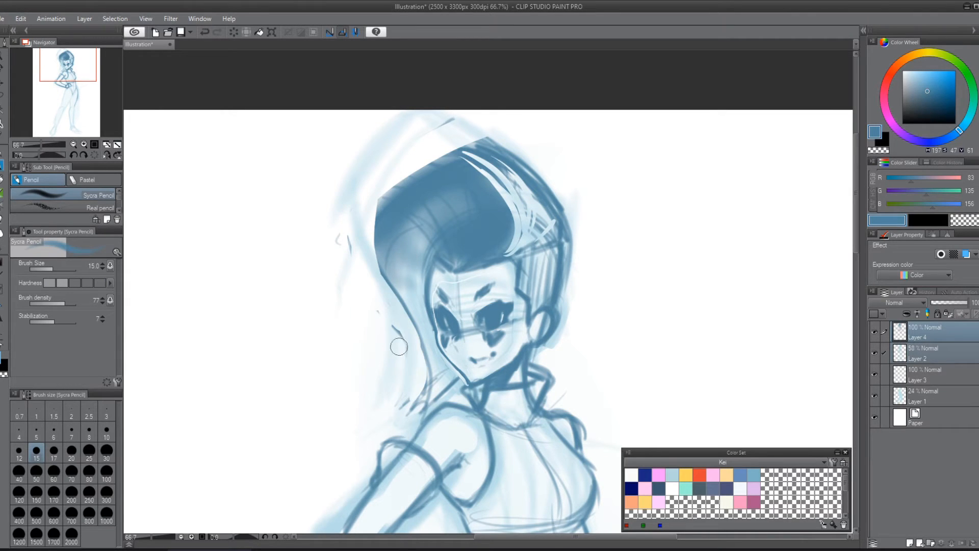
drag(393, 329, 407, 420)
Step: Carve thin curved highlight strands through the dark swept-up hair, from the crown to the front curl
mouse_move(404, 188)
mouse_down()
mouse_move(442, 188)
mouse_move(466, 264)
mouse_up()
drag(428, 167, 489, 255)
drag(499, 194, 492, 266)
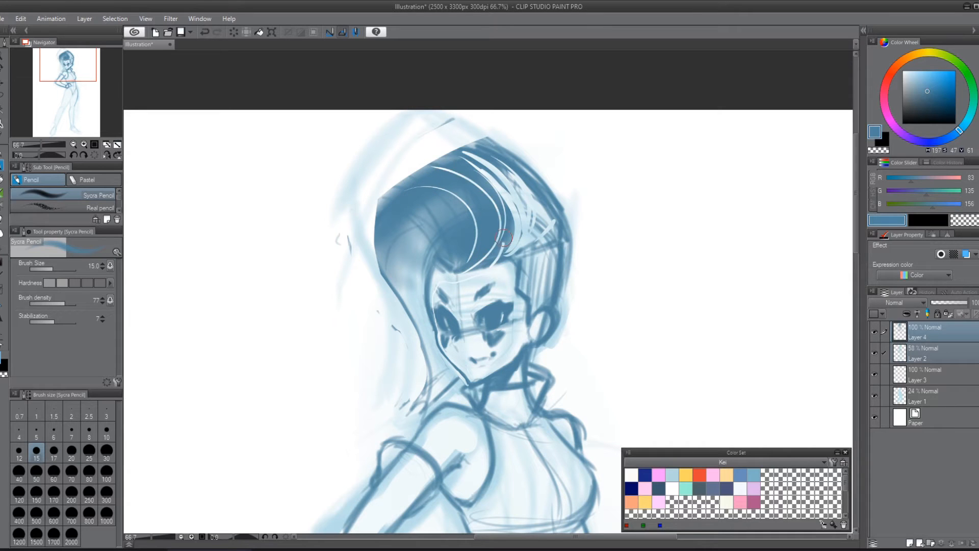
drag(431, 169, 505, 243)
drag(401, 184, 479, 176)
drag(420, 167, 506, 246)
mouse_move(486, 150)
mouse_down()
mouse_move(556, 213)
mouse_move(563, 234)
mouse_up()
mouse_move(423, 189)
mouse_down()
mouse_move(391, 262)
mouse_move(404, 255)
mouse_move(401, 282)
mouse_up()
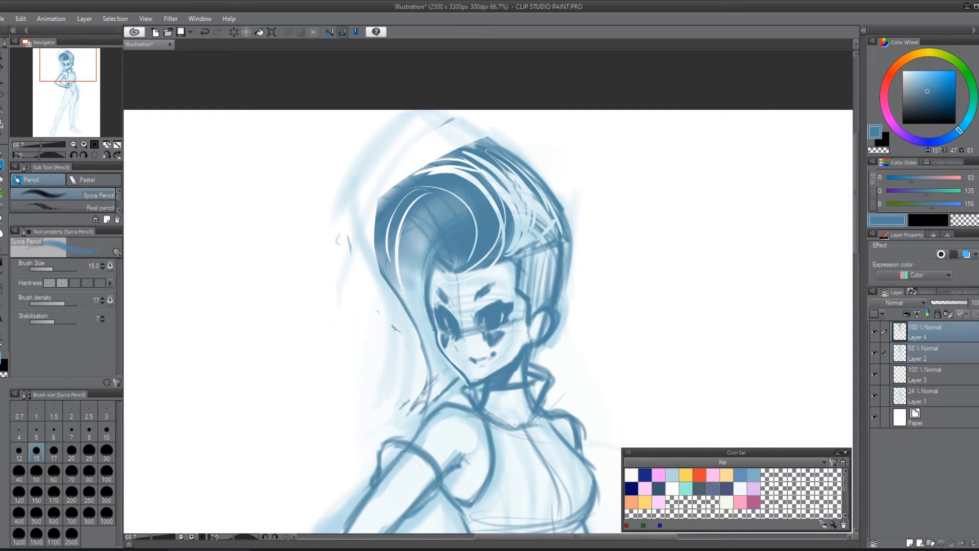
Step: Outline the near leg from the hip and inner thigh down to the foot with a 20 pencil
scroll(587, 235, down, 5)
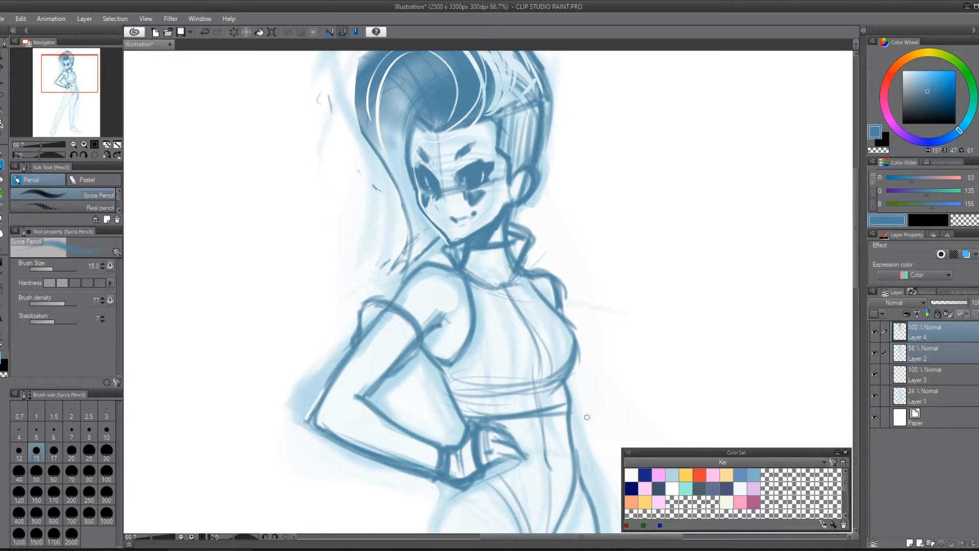
key(ctrl+minus)
drag(587, 346, 552, 195)
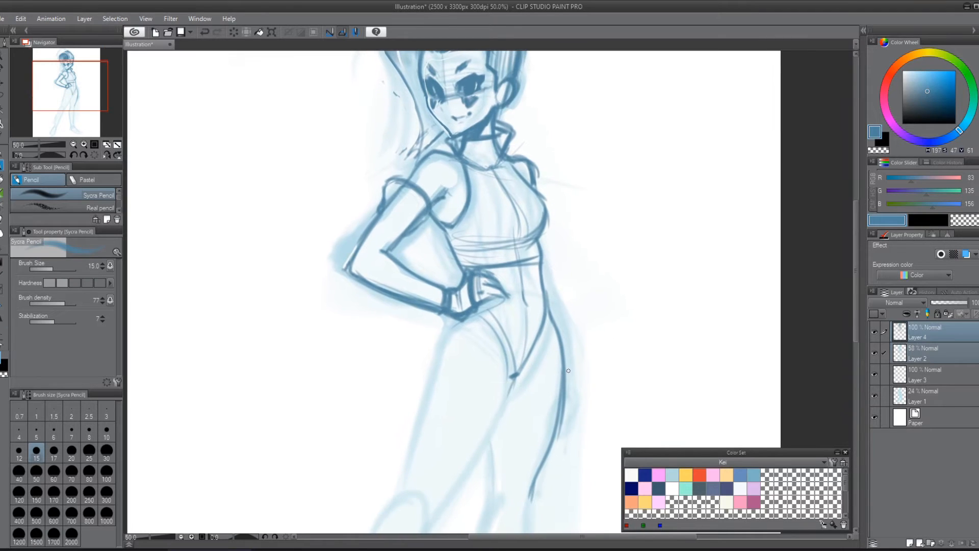
key(ctrl+minus)
drag(614, 314, 566, 234)
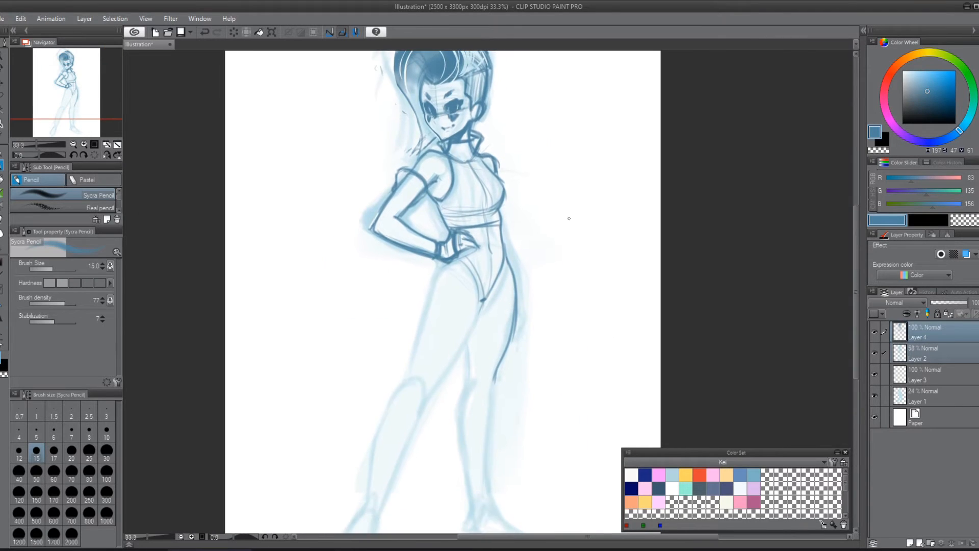
key(ctrl+minus)
drag(501, 291, 457, 354)
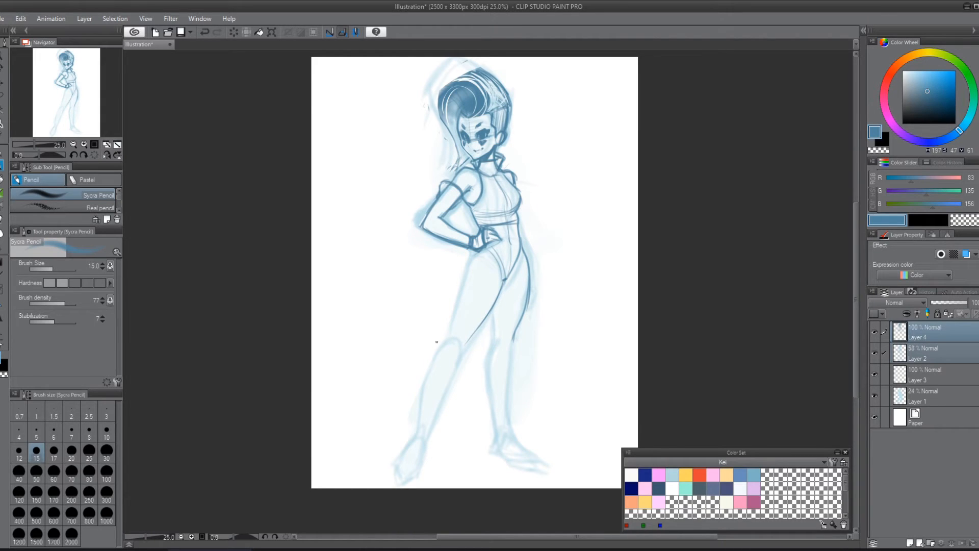
click(71, 454)
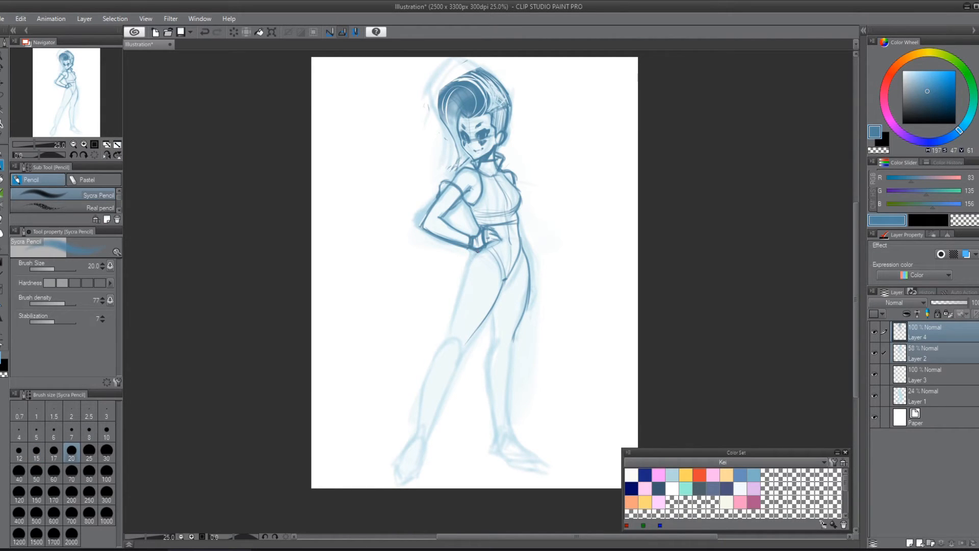
mouse_move(471, 265)
mouse_down()
mouse_move(447, 343)
mouse_move(454, 360)
mouse_up()
mouse_move(477, 329)
mouse_down()
mouse_move(456, 368)
mouse_move(436, 361)
mouse_move(416, 437)
mouse_up()
mouse_move(454, 364)
mouse_down()
mouse_move(420, 467)
mouse_move(399, 480)
mouse_move(420, 431)
mouse_up()
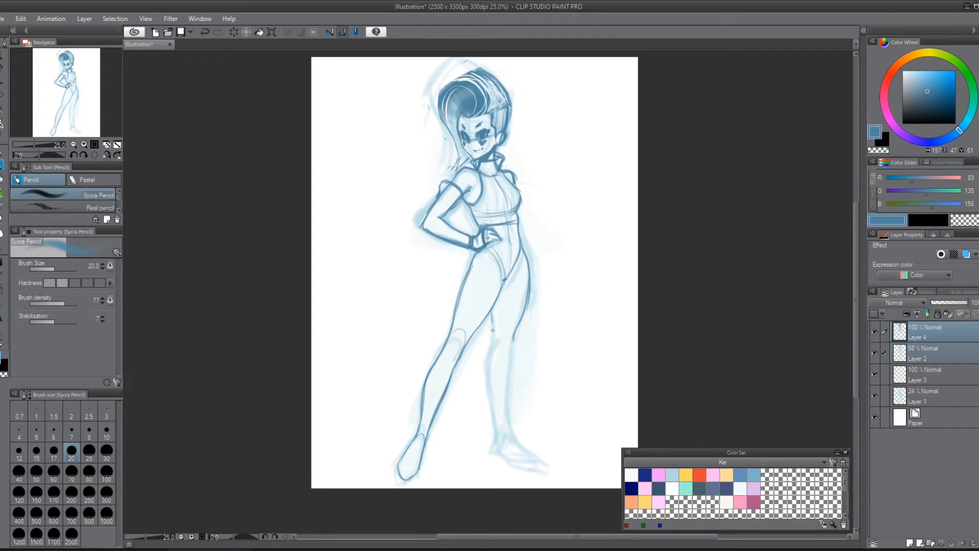
Step: Draw the far arm hanging beside the hip and outline the far leg's knee, shin, calf and foot
mouse_move(493, 330)
mouse_down()
mouse_move(490, 362)
mouse_move(488, 344)
mouse_move(510, 350)
mouse_up()
drag(519, 204, 531, 298)
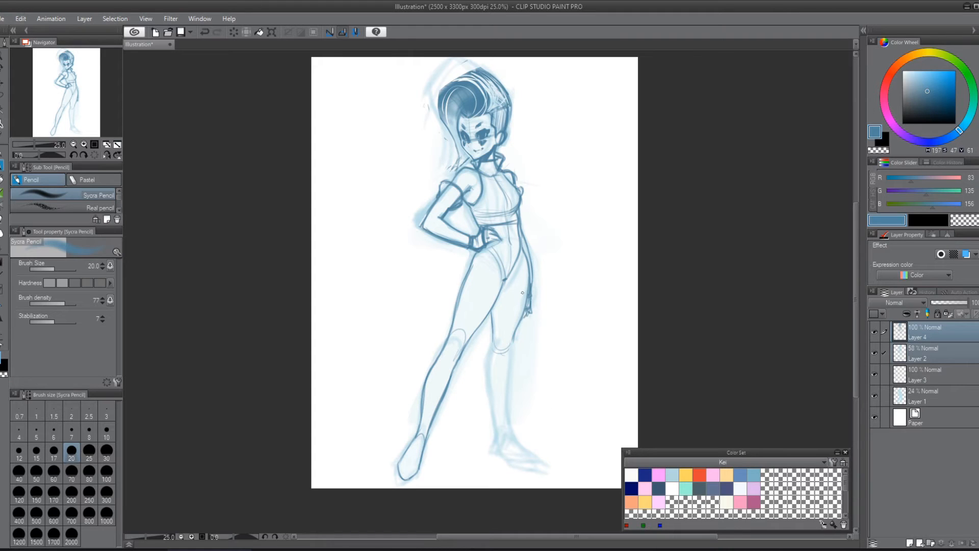
drag(515, 336, 511, 427)
mouse_move(494, 338)
mouse_down()
mouse_move(485, 383)
mouse_move(495, 421)
mouse_up()
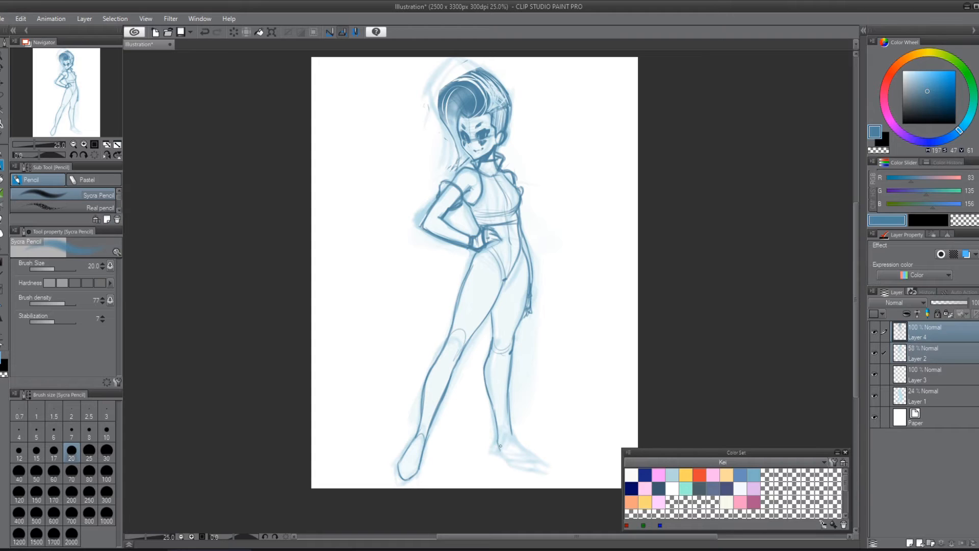
mouse_move(501, 446)
mouse_down()
mouse_move(508, 435)
mouse_move(493, 443)
mouse_up()
mouse_move(514, 440)
mouse_down()
mouse_move(532, 462)
mouse_move(504, 455)
mouse_move(527, 474)
mouse_up()
Step: Mirror the canvas, redraw the far foot and ankle in a narrower shape, and restore the canvas orientation
key(h)
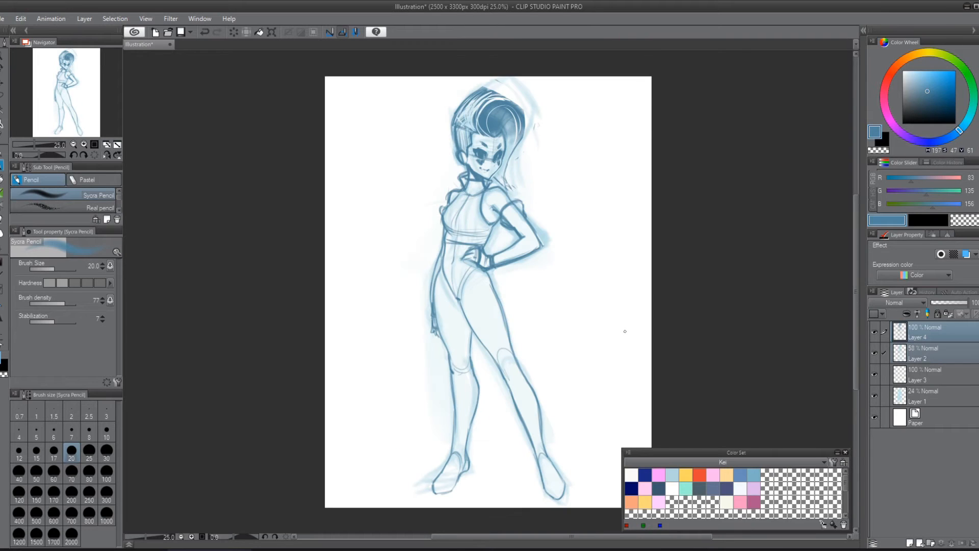
key(m)
key(p)
mouse_move(469, 476)
mouse_down()
mouse_move(431, 499)
mouse_move(426, 490)
mouse_move(451, 464)
mouse_move(475, 464)
mouse_move(444, 500)
mouse_up()
mouse_move(465, 450)
mouse_down()
mouse_move(462, 472)
mouse_move(447, 477)
mouse_move(453, 467)
mouse_move(463, 475)
mouse_move(455, 453)
mouse_move(450, 462)
mouse_move(453, 455)
mouse_move(461, 465)
mouse_move(468, 438)
mouse_up()
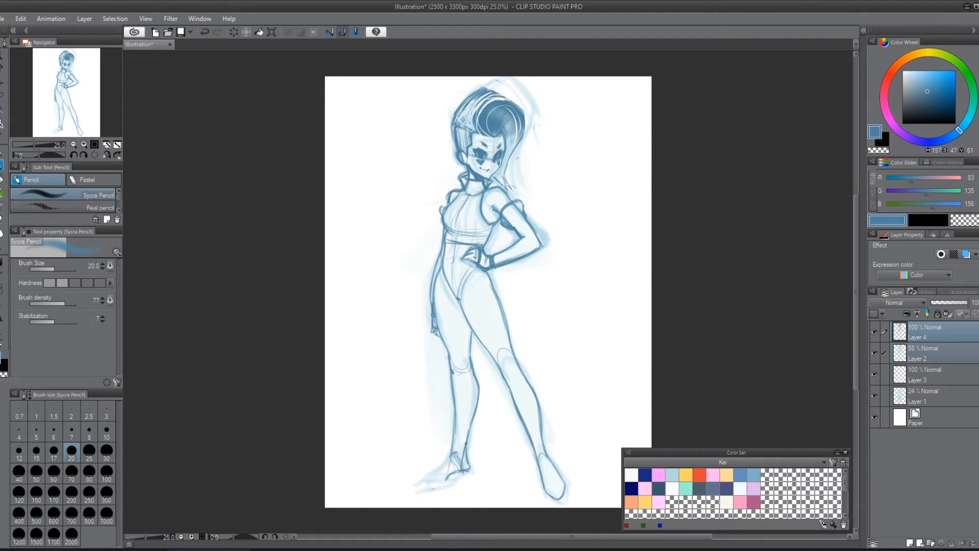
mouse_move(459, 472)
mouse_down()
mouse_move(466, 451)
mouse_move(470, 469)
mouse_move(466, 447)
mouse_move(459, 470)
mouse_move(450, 456)
mouse_move(459, 471)
mouse_move(428, 481)
mouse_up()
key(h)
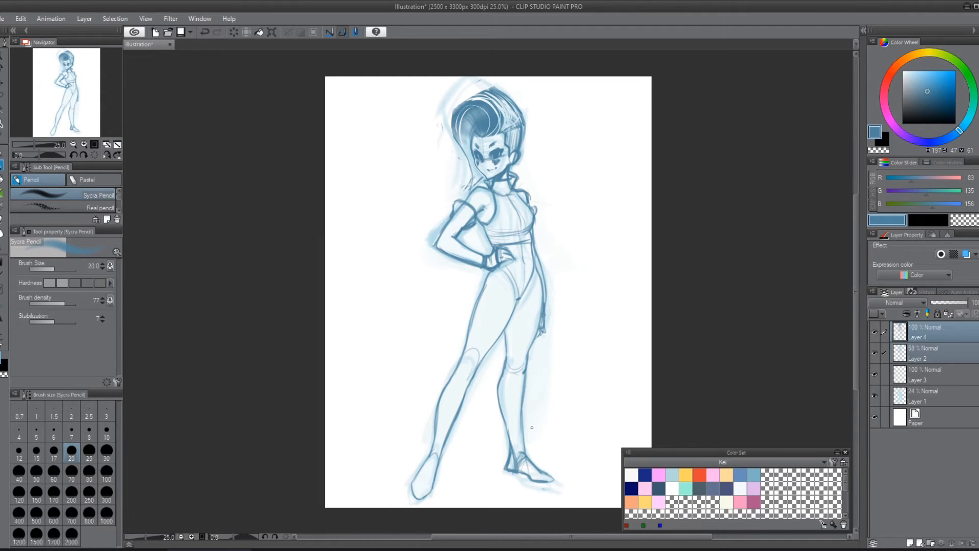
Step: Select the near leg from the knee down with the lasso and rotate it by -2.8 degrees
key(m)
mouse_move(421, 417)
mouse_down()
mouse_move(407, 482)
mouse_move(449, 490)
mouse_move(470, 455)
mouse_up()
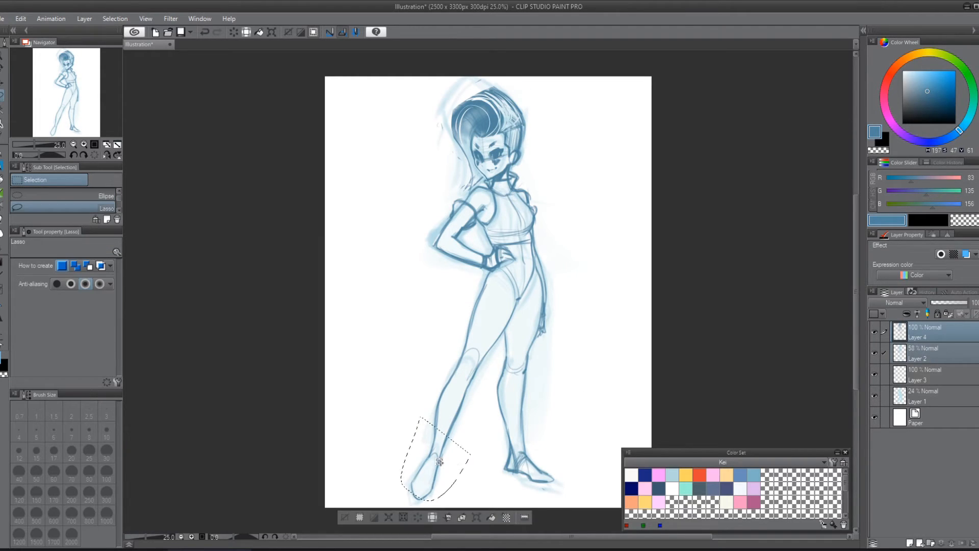
key(ctrl+d)
mouse_move(436, 366)
mouse_down()
mouse_move(405, 458)
mouse_move(428, 504)
mouse_move(488, 408)
mouse_move(494, 371)
mouse_move(453, 331)
mouse_up()
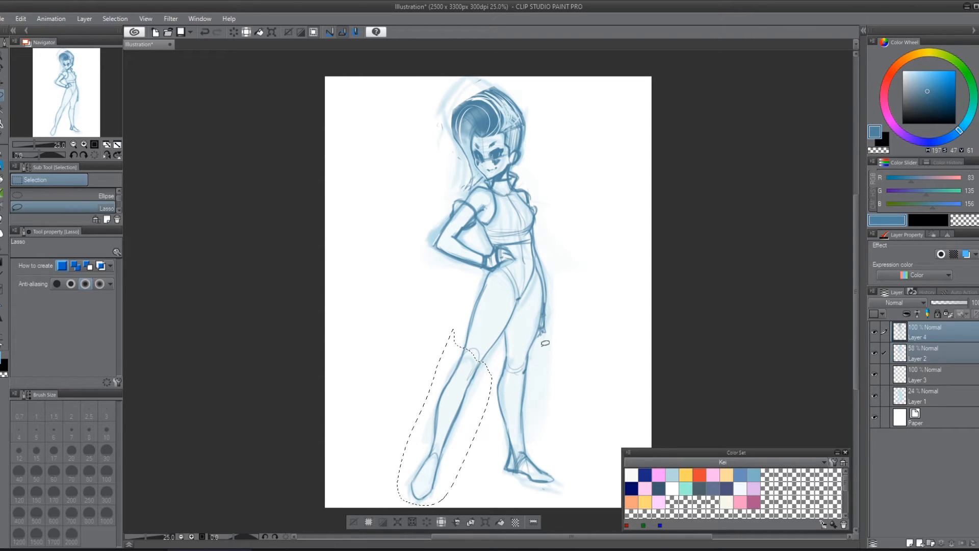
key(k)
key(ctrl+t)
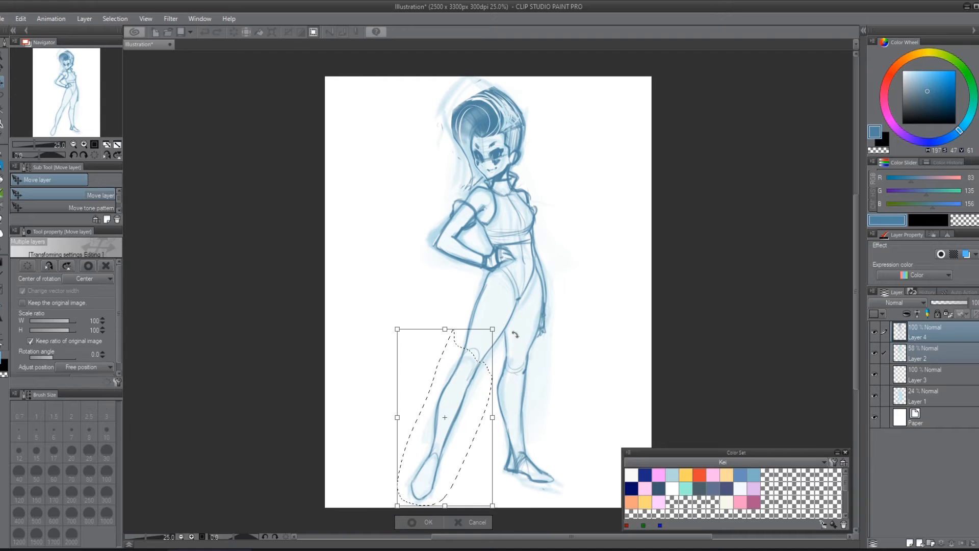
drag(519, 300, 510, 298)
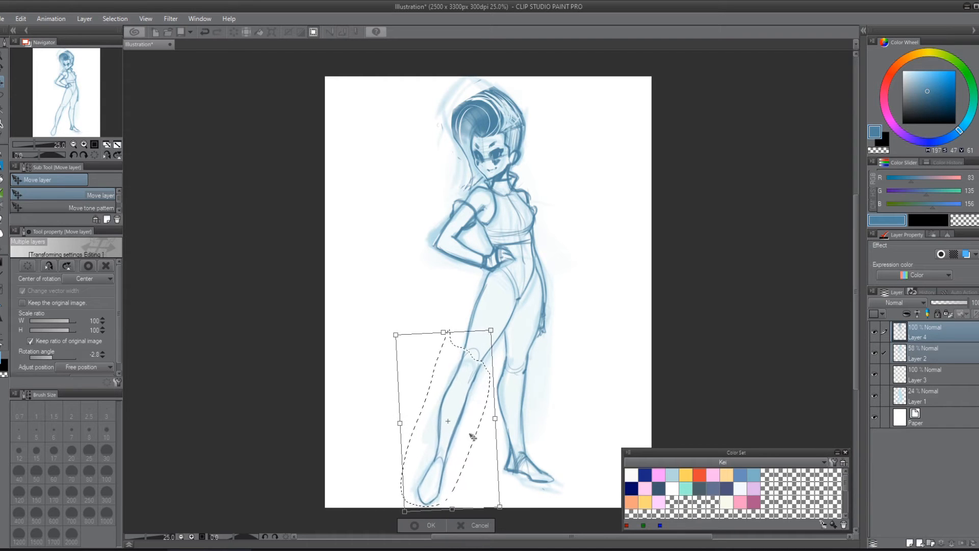
key(Return)
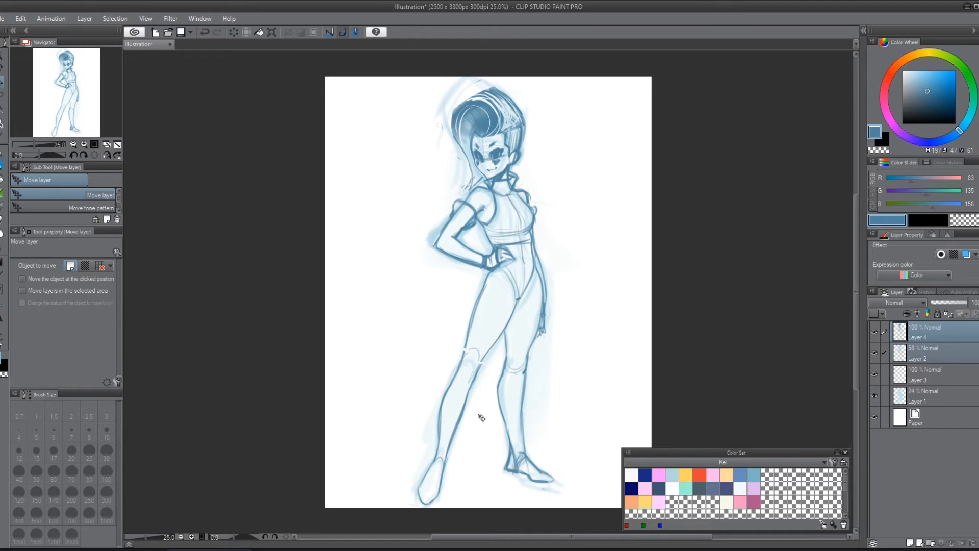
Step: Fade out the facial features, ear and side hair with a soft eraser enlarged to 250
scroll(481, 417, up, 2)
drag(588, 164, 560, 360)
drag(476, 221, 472, 347)
key(e)
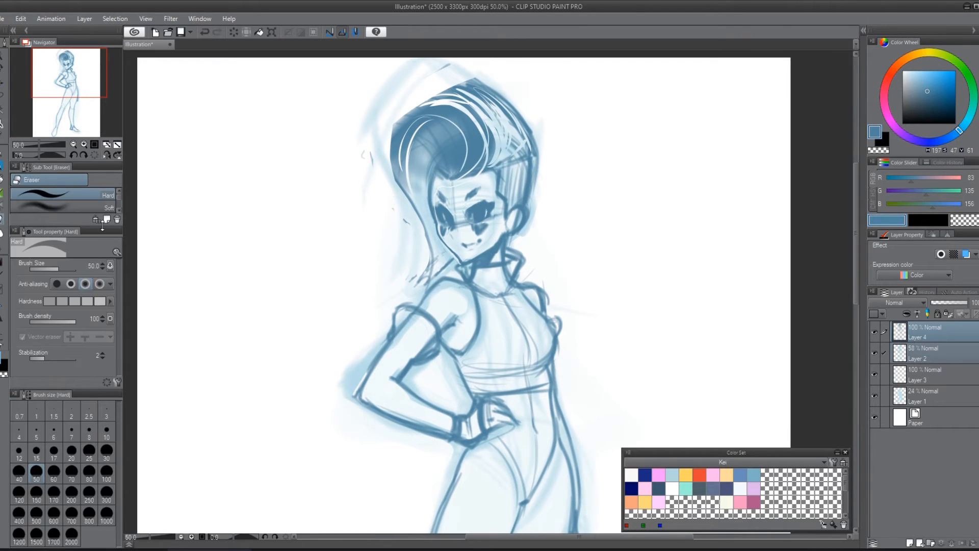
key(bracketright)
key(bracketright)
key(bracketright)
key(bracketright)
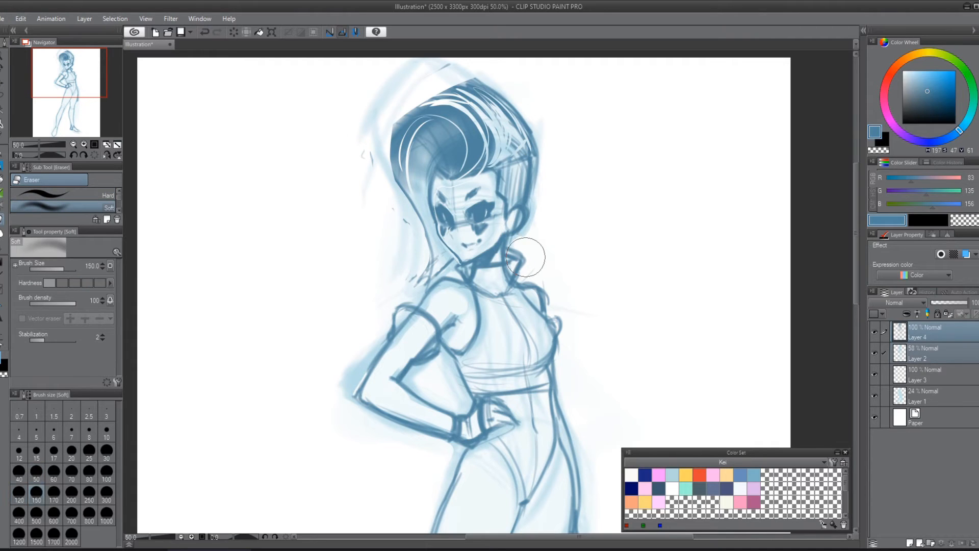
mouse_move(521, 250)
mouse_down()
mouse_move(490, 199)
mouse_move(525, 203)
mouse_move(548, 153)
mouse_move(539, 196)
mouse_move(500, 204)
mouse_move(506, 306)
mouse_up()
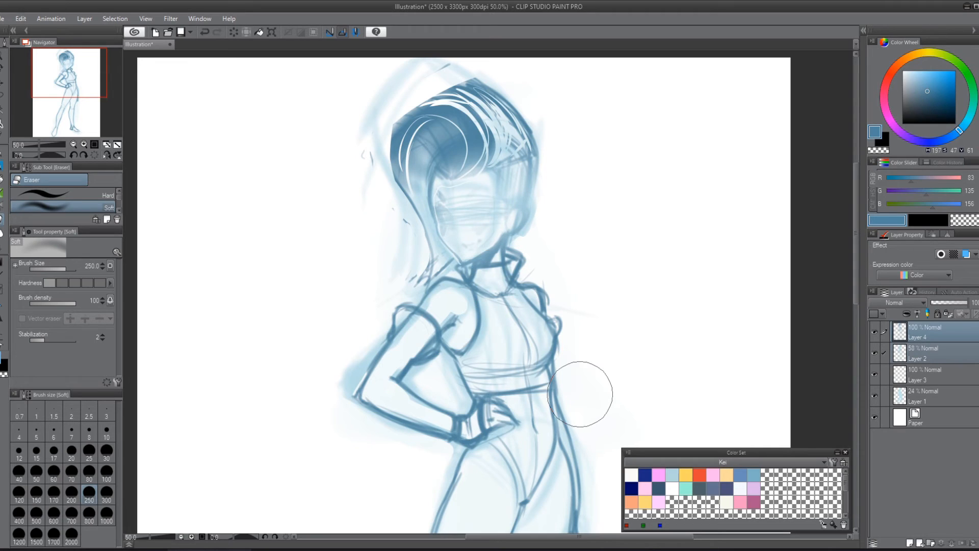
Step: Redraw the angled eyes, eyebrows and under-eye markings over the faded face with a 20 pencil
key(p)
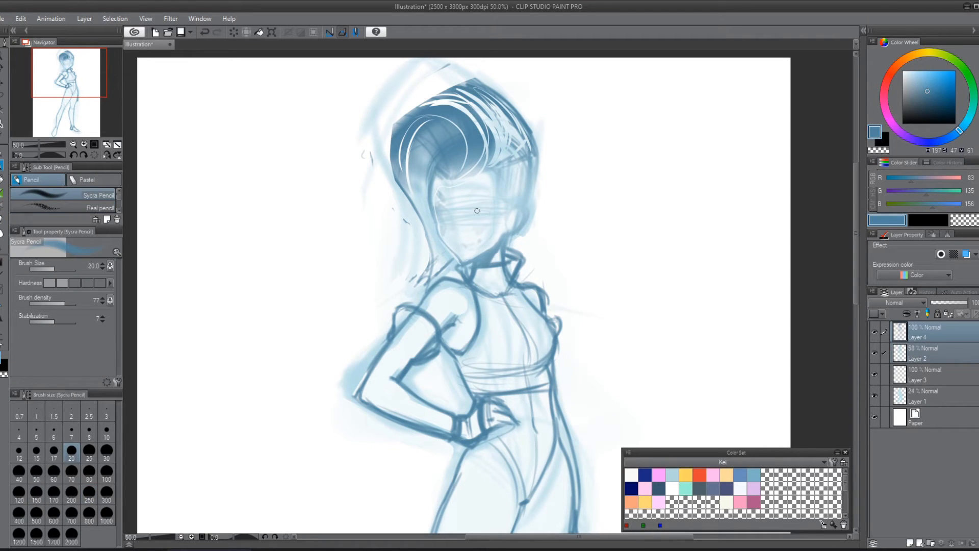
mouse_move(488, 215)
mouse_down()
mouse_move(491, 202)
mouse_move(480, 204)
mouse_move(496, 200)
mouse_move(488, 219)
mouse_up()
drag(487, 218, 496, 203)
mouse_move(442, 220)
mouse_down()
mouse_move(427, 201)
mouse_move(449, 225)
mouse_move(488, 219)
mouse_up()
mouse_move(438, 192)
mouse_down()
mouse_move(469, 203)
mouse_move(478, 192)
mouse_up()
mouse_move(442, 227)
mouse_down()
mouse_move(444, 237)
mouse_move(480, 236)
mouse_up()
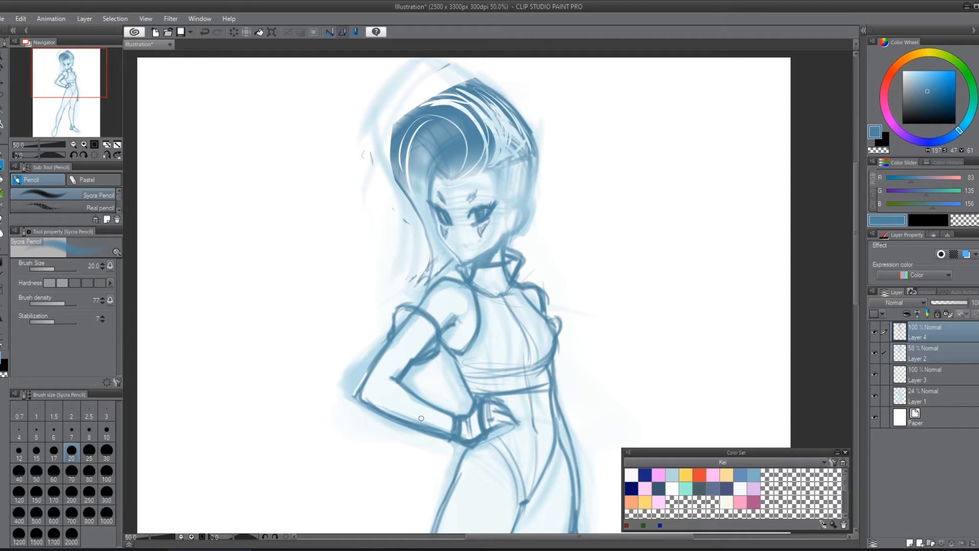
Step: Redraw the cheek and jaw outline, add a small mouth, and strengthen the neck line below the jaw
mouse_move(433, 209)
mouse_down()
mouse_move(443, 243)
mouse_move(464, 265)
mouse_up()
drag(465, 245, 480, 240)
mouse_move(506, 230)
mouse_down()
mouse_move(494, 249)
mouse_move(505, 251)
mouse_up()
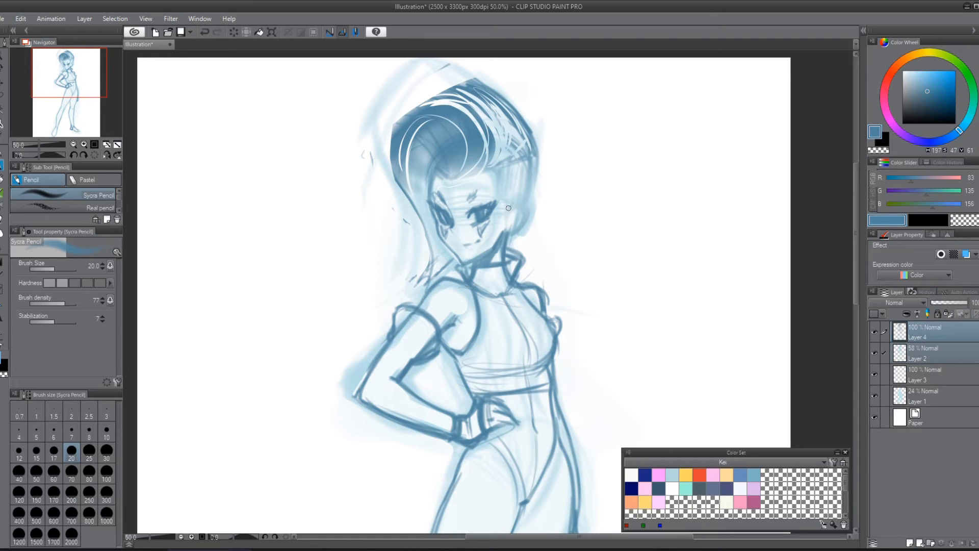
Step: Draw the ear, the sharp hairline across the forehead and temple, and the darker edge of the rolled front hair
mouse_move(508, 208)
mouse_down()
mouse_move(517, 201)
mouse_move(525, 214)
mouse_move(501, 239)
mouse_up()
mouse_move(493, 193)
mouse_down()
mouse_move(505, 219)
mouse_move(529, 179)
mouse_move(527, 147)
mouse_up()
drag(451, 185, 488, 166)
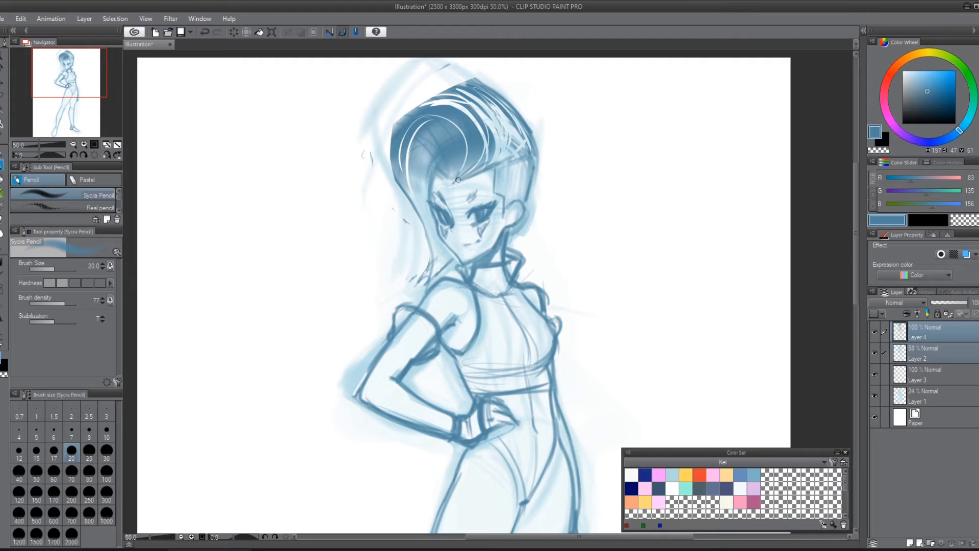
mouse_move(453, 181)
mouse_down()
mouse_move(493, 164)
mouse_move(467, 179)
mouse_move(493, 167)
mouse_move(495, 178)
mouse_move(482, 165)
mouse_move(450, 184)
mouse_move(437, 167)
mouse_move(450, 182)
mouse_up()
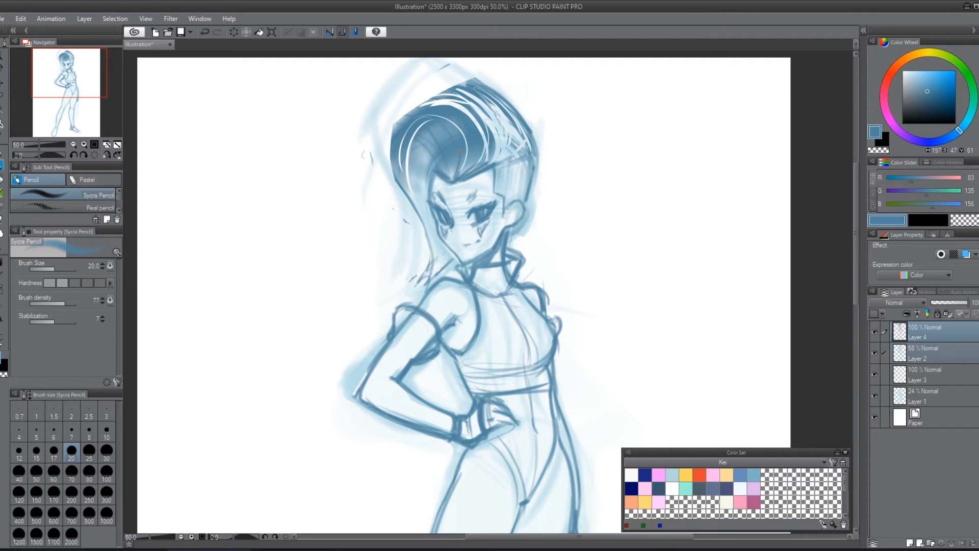
mouse_move(434, 149)
mouse_down()
mouse_move(417, 155)
mouse_move(410, 180)
mouse_up()
drag(417, 182, 411, 189)
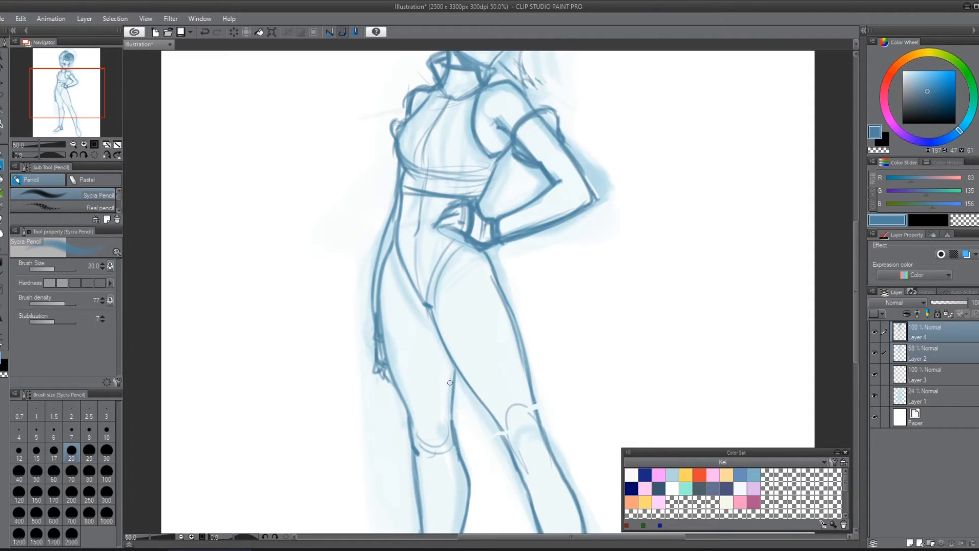
Step: Mirror the canvas and add short seam lines to the upper-arm band and the wristband of the bent arm
drag(594, 299, 603, 361)
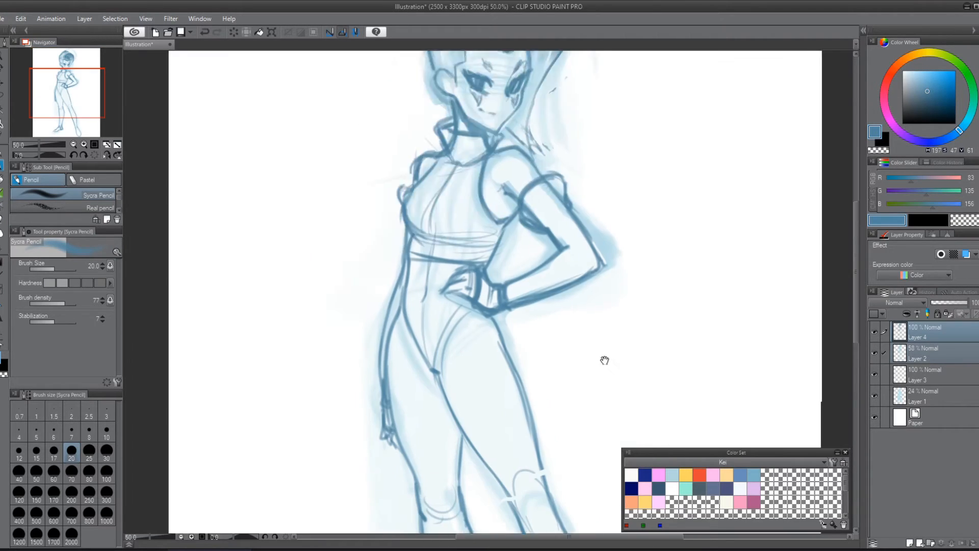
drag(623, 280, 634, 343)
drag(663, 309, 638, 348)
scroll(640, 353, down, 1)
scroll(640, 352, down, 1)
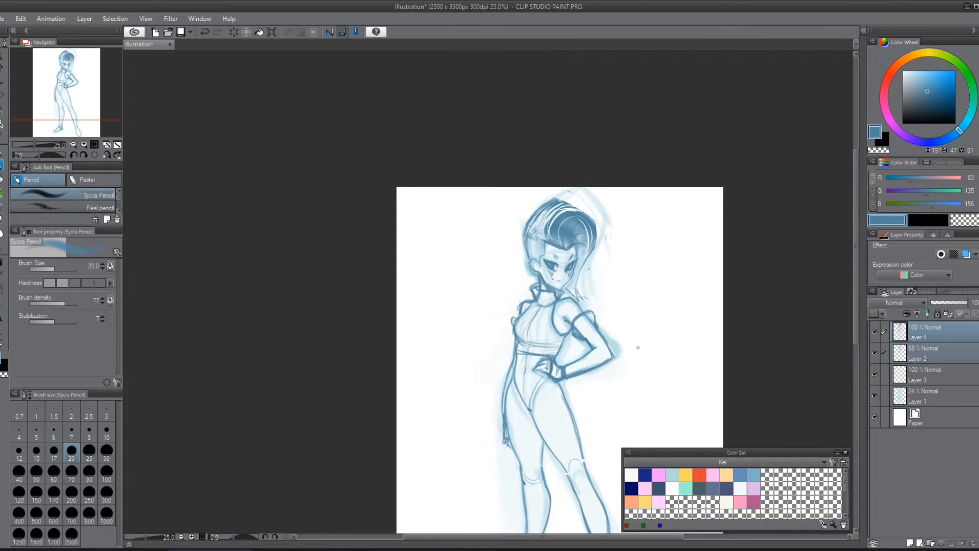
mouse_move(638, 301)
mouse_down()
mouse_move(572, 153)
mouse_move(558, 209)
mouse_up()
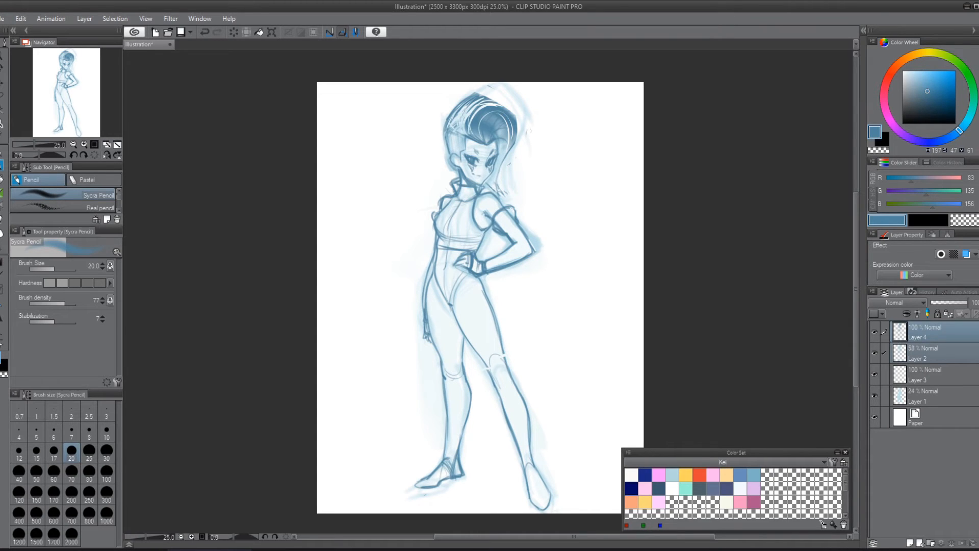
scroll(301, 313, up, 2)
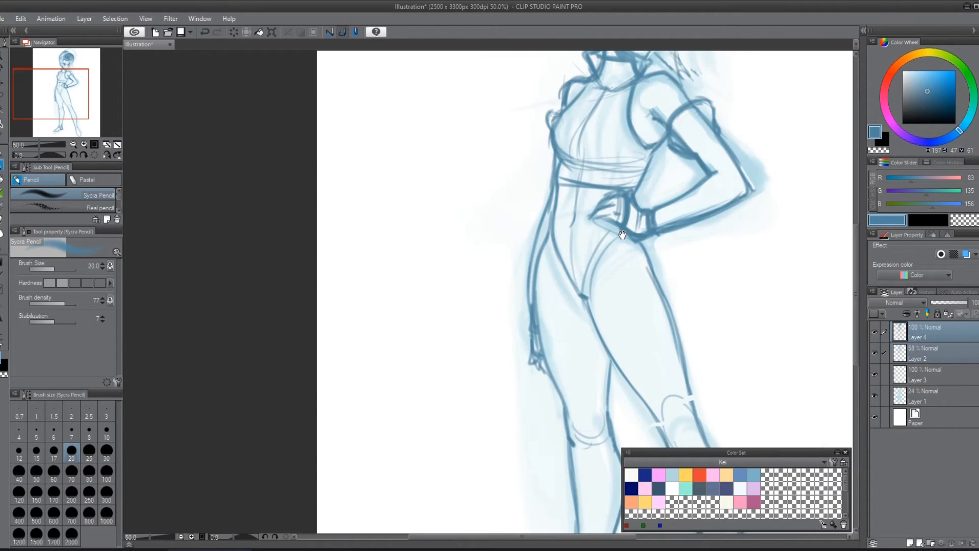
drag(622, 234, 354, 367)
mouse_move(406, 292)
mouse_down()
mouse_move(440, 286)
mouse_move(410, 306)
mouse_move(441, 287)
mouse_move(401, 306)
mouse_up()
mouse_move(400, 275)
mouse_down()
mouse_move(418, 290)
mouse_move(421, 278)
mouse_up()
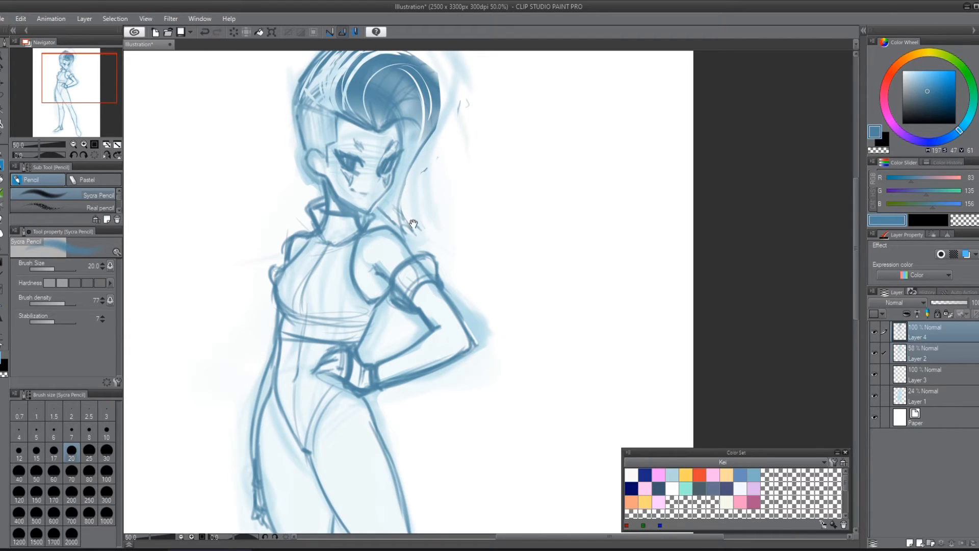
drag(414, 222, 521, 254)
mouse_move(440, 246)
mouse_down()
mouse_move(428, 253)
mouse_move(439, 275)
mouse_move(458, 270)
mouse_up()
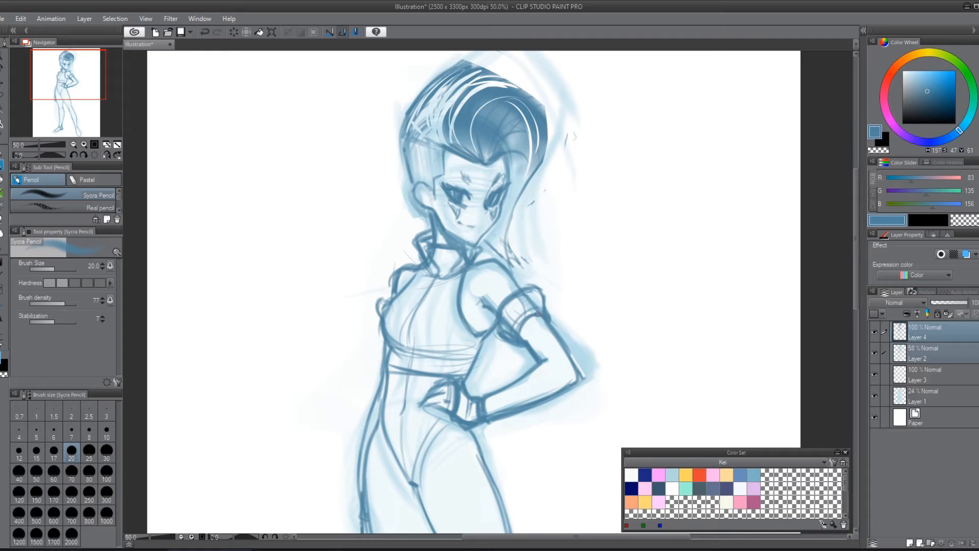
mouse_move(520, 294)
mouse_down()
mouse_move(536, 316)
mouse_move(521, 322)
mouse_up()
drag(460, 407, 480, 412)
Step: Sketch a flared band with vertical seams and a double lower edge in the blank space beside the head
mouse_move(623, 166)
mouse_down()
mouse_move(645, 204)
mouse_move(732, 170)
mouse_move(717, 204)
mouse_up()
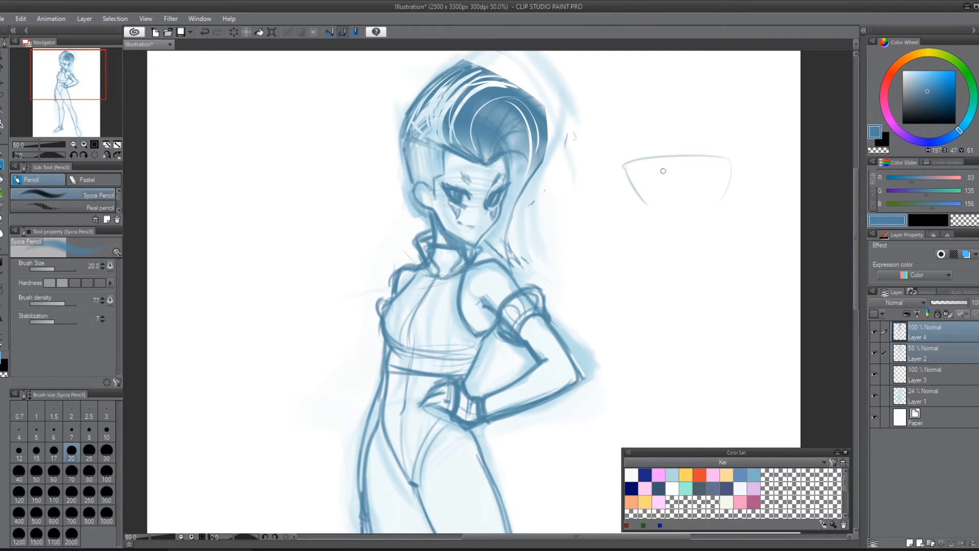
drag(653, 161, 672, 217)
drag(715, 159, 705, 215)
key(ctrl+z)
key(ctrl+z)
key(ctrl+z)
drag(683, 155, 685, 215)
drag(639, 159, 662, 216)
mouse_move(720, 157)
mouse_down()
mouse_move(721, 200)
mouse_move(728, 156)
mouse_move(672, 153)
mouse_move(630, 174)
mouse_move(726, 156)
mouse_move(735, 168)
mouse_move(689, 215)
mouse_move(720, 216)
mouse_up()
drag(653, 218, 727, 216)
drag(667, 209, 714, 204)
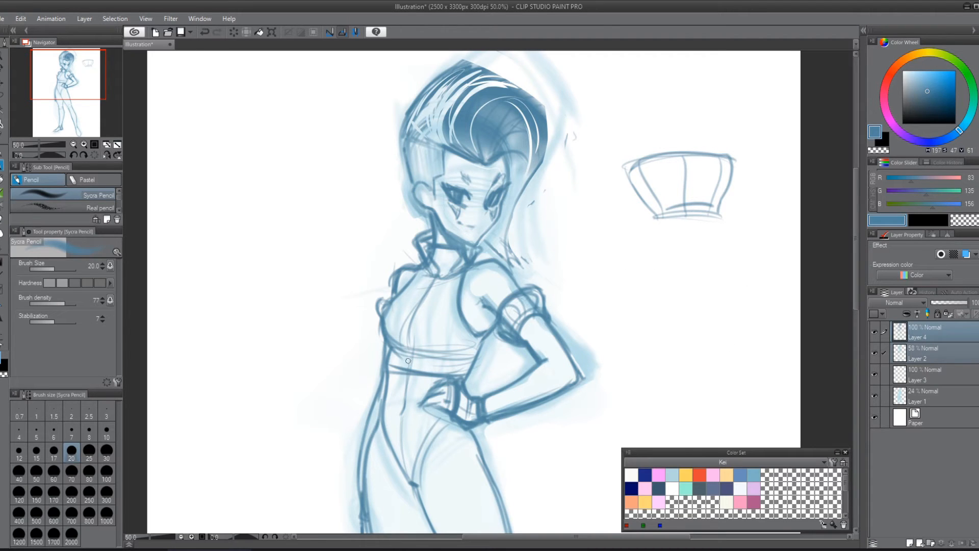
Step: Add vertical ribs to the band under the chest, and draw a pointed V-shaped edge across the lower abdomen with the canvas mirrored back
mouse_move(409, 352)
mouse_down()
mouse_move(417, 375)
mouse_move(450, 384)
mouse_move(383, 378)
mouse_move(457, 358)
mouse_move(451, 386)
mouse_move(392, 375)
mouse_up()
drag(489, 305, 462, 371)
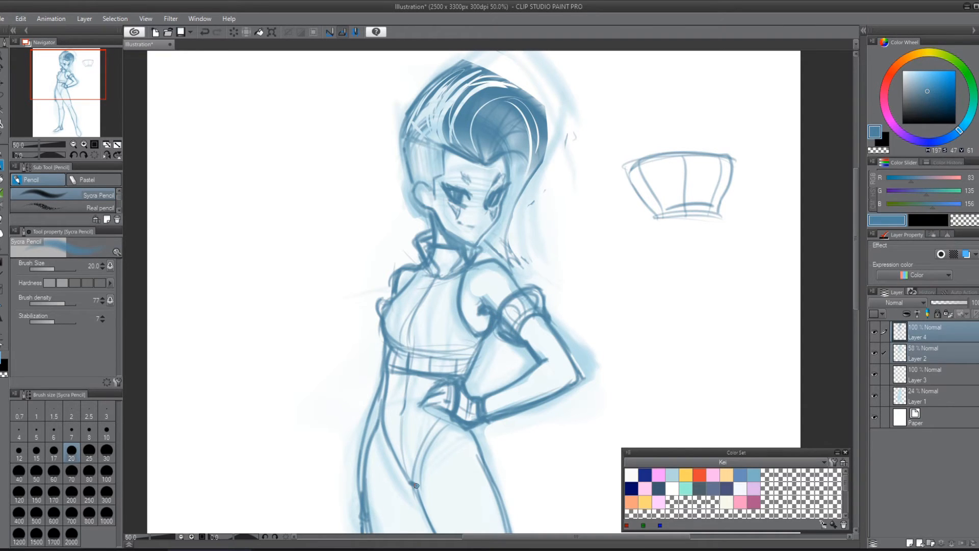
key(h)
mouse_move(416, 486)
mouse_down()
mouse_move(611, 192)
mouse_move(624, 321)
mouse_move(481, 405)
mouse_move(429, 483)
mouse_up()
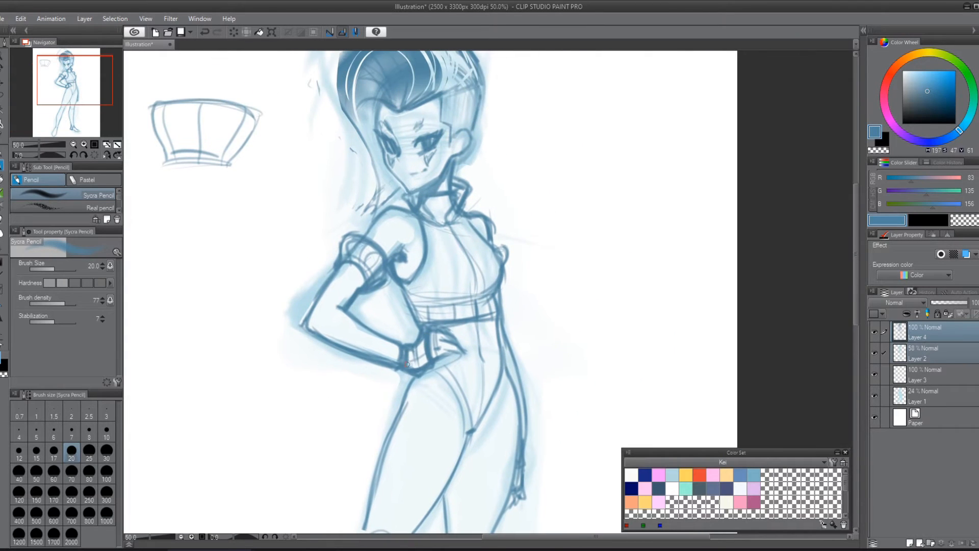
drag(567, 340, 588, 185)
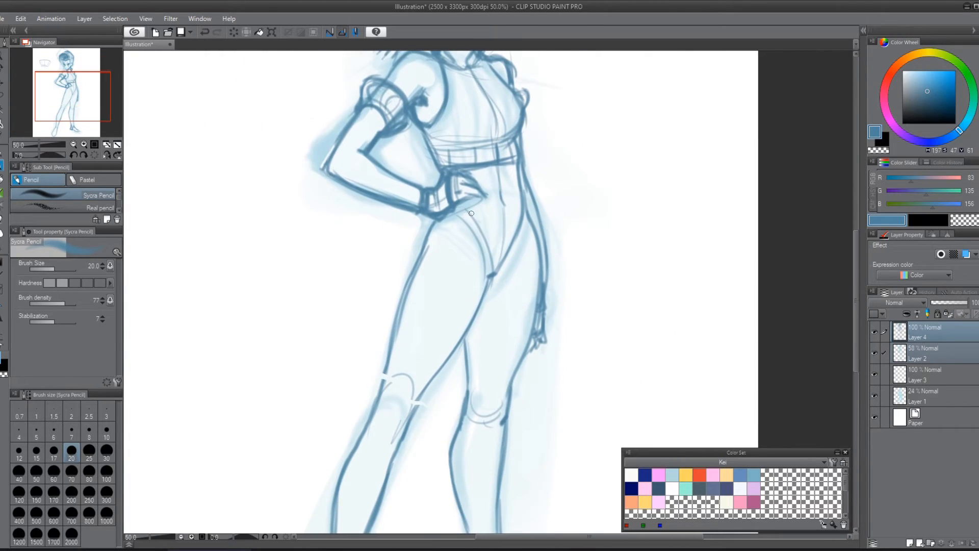
drag(471, 213, 503, 242)
drag(521, 207, 498, 242)
drag(462, 207, 500, 242)
drag(581, 240, 599, 240)
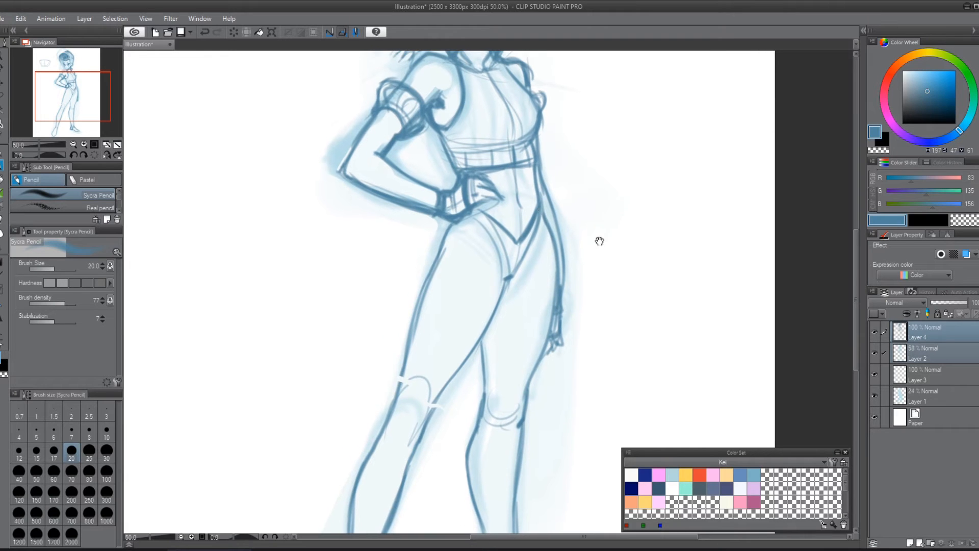
Step: Sketch light hem lines across both shins, curved on the far leg and pointed on the near leg
drag(582, 365, 586, 169)
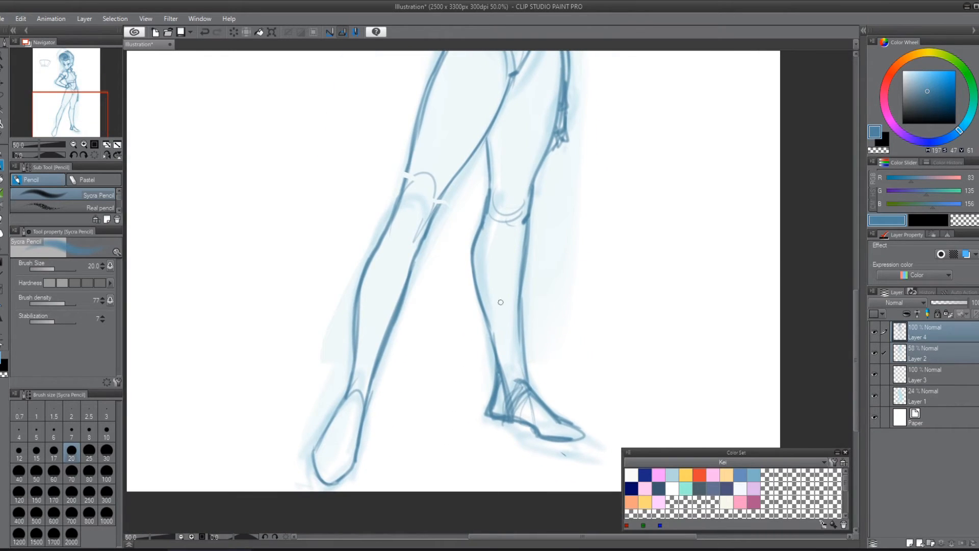
mouse_move(512, 295)
mouse_down()
mouse_move(520, 287)
mouse_move(482, 291)
mouse_up()
mouse_move(363, 283)
mouse_down()
mouse_move(397, 290)
mouse_move(378, 300)
mouse_up()
mouse_move(371, 270)
mouse_down()
mouse_move(414, 268)
mouse_move(404, 283)
mouse_move(369, 270)
mouse_up()
key(ctrl+z)
key(ctrl+z)
key(ctrl+z)
key(ctrl+z)
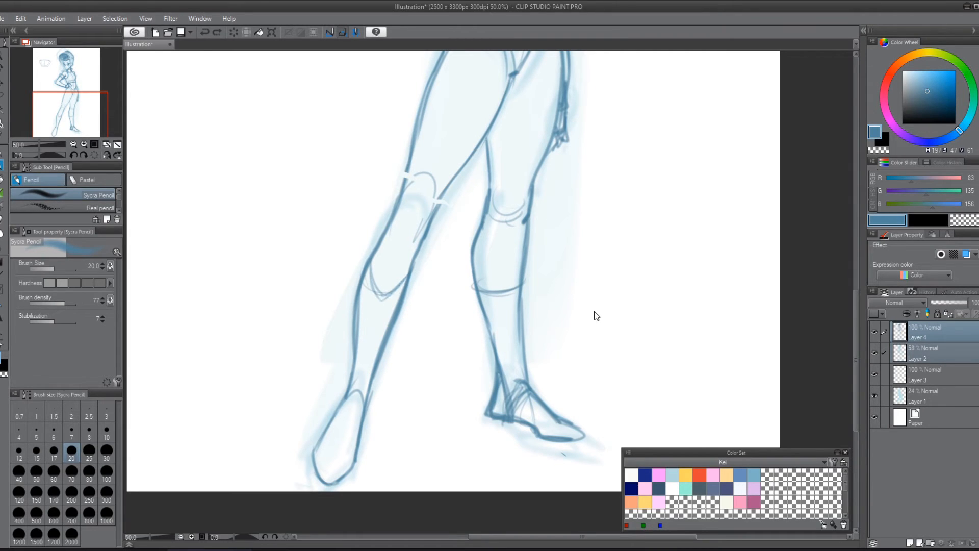
Step: Undo the stray hem strokes and redraw the shin hem lines darker on both legs
key(ctrl+z)
key(ctrl+z)
key(ctrl+z)
mouse_move(369, 270)
mouse_down()
mouse_move(382, 295)
mouse_move(401, 289)
mouse_up()
drag(365, 278, 394, 294)
key(ctrl+z)
key(ctrl+z)
key(ctrl+z)
mouse_move(478, 292)
mouse_down()
mouse_move(506, 298)
mouse_move(478, 283)
mouse_move(523, 287)
mouse_move(489, 293)
mouse_move(489, 278)
mouse_move(525, 287)
mouse_up()
mouse_move(363, 279)
mouse_down()
mouse_move(383, 301)
mouse_move(407, 279)
mouse_move(376, 302)
mouse_move(395, 297)
mouse_move(408, 275)
mouse_move(365, 282)
mouse_up()
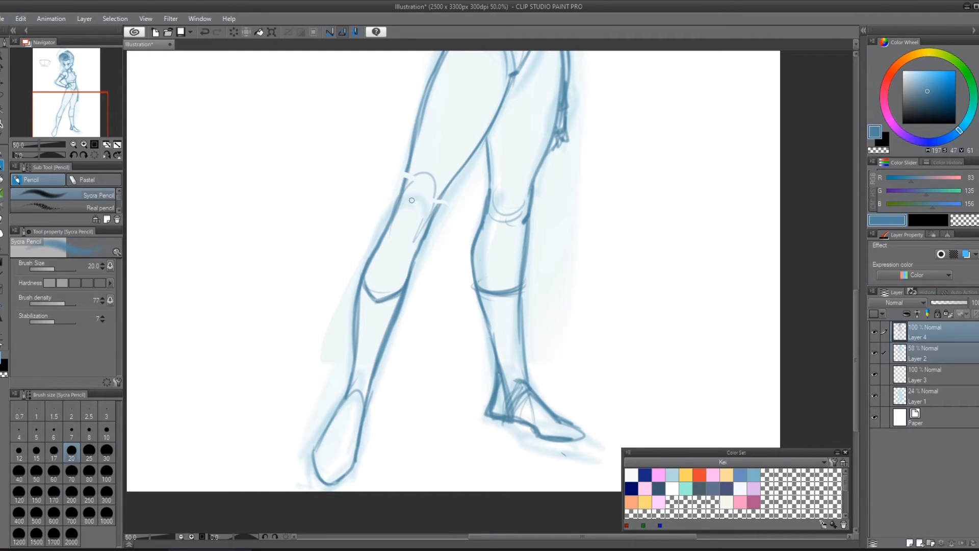
Step: Sketch the near boot with a rounded cuff above the ankle, an ankle strap and a toe cap
scroll(546, 295, down, 1)
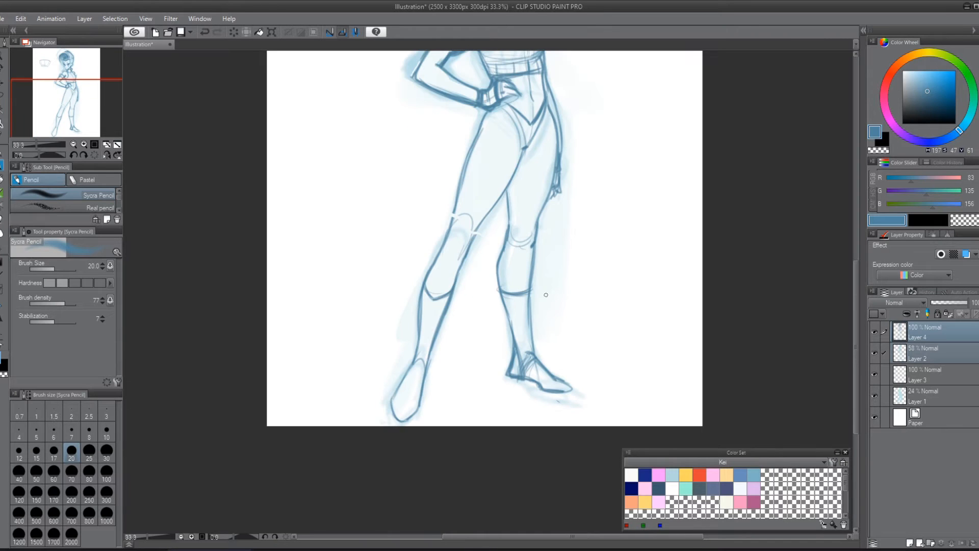
drag(519, 303, 532, 295)
mouse_move(445, 328)
mouse_down()
mouse_move(428, 316)
mouse_move(447, 349)
mouse_up()
mouse_move(440, 314)
mouse_down()
mouse_move(420, 335)
mouse_move(423, 356)
mouse_up()
drag(425, 354, 438, 365)
mouse_move(436, 366)
mouse_down()
mouse_move(450, 329)
mouse_move(421, 353)
mouse_move(403, 397)
mouse_move(415, 401)
mouse_move(401, 403)
mouse_move(405, 413)
mouse_move(426, 414)
mouse_move(436, 402)
mouse_move(438, 371)
mouse_move(401, 393)
mouse_move(399, 406)
mouse_up()
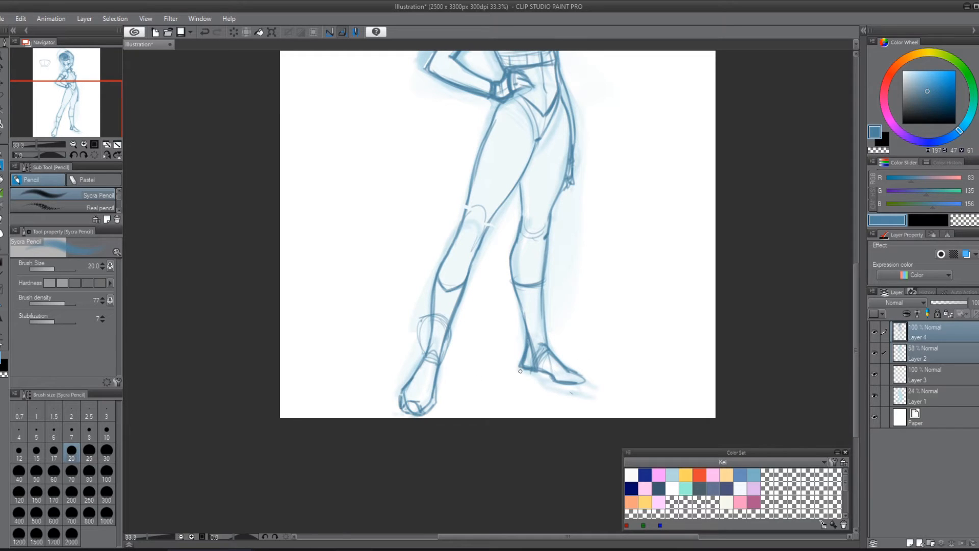
Step: Draw the far boot over the foot with an upright ankle cuff, a heavy heel and a thick sole
mouse_move(521, 371)
mouse_down()
mouse_move(521, 356)
mouse_move(549, 346)
mouse_up()
mouse_move(553, 351)
mouse_down()
mouse_move(556, 308)
mouse_move(538, 311)
mouse_move(555, 310)
mouse_move(546, 306)
mouse_move(539, 345)
mouse_move(586, 373)
mouse_up()
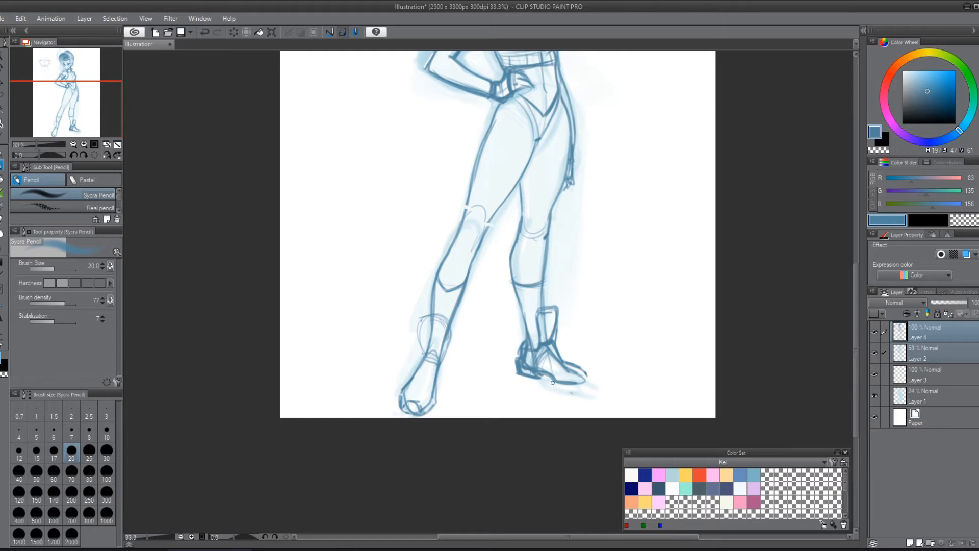
drag(541, 379, 581, 384)
mouse_move(545, 357)
mouse_down()
mouse_move(574, 375)
mouse_move(554, 352)
mouse_up()
Step: Add lengthwise panel lines to the near boot and V-shaped notches to the cuffs of both boots
drag(434, 361, 428, 408)
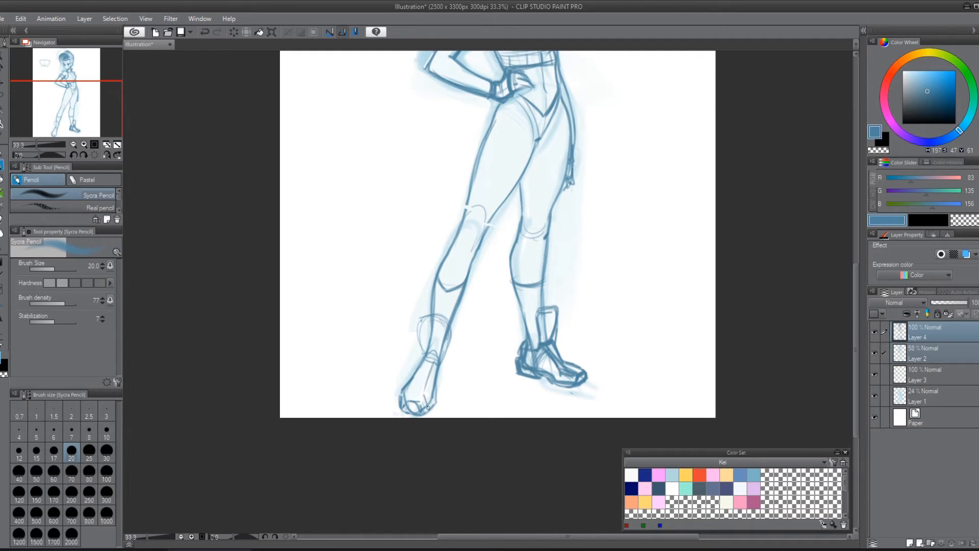
mouse_move(426, 362)
mouse_down()
mouse_move(408, 391)
mouse_move(428, 359)
mouse_move(427, 409)
mouse_up()
drag(422, 393, 428, 408)
mouse_move(428, 362)
mouse_down()
mouse_move(403, 398)
mouse_move(403, 390)
mouse_move(420, 382)
mouse_move(411, 400)
mouse_up()
drag(420, 391, 426, 409)
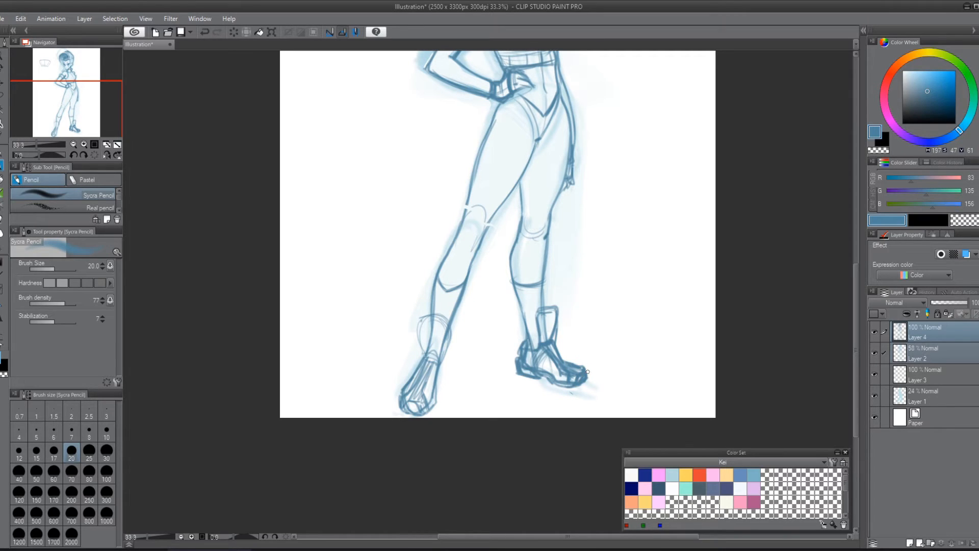
mouse_move(544, 329)
mouse_down()
mouse_move(547, 312)
mouse_move(553, 333)
mouse_up()
mouse_move(428, 325)
mouse_down()
mouse_move(433, 343)
mouse_move(436, 323)
mouse_move(449, 319)
mouse_move(457, 333)
mouse_move(442, 364)
mouse_move(424, 351)
mouse_move(429, 364)
mouse_up()
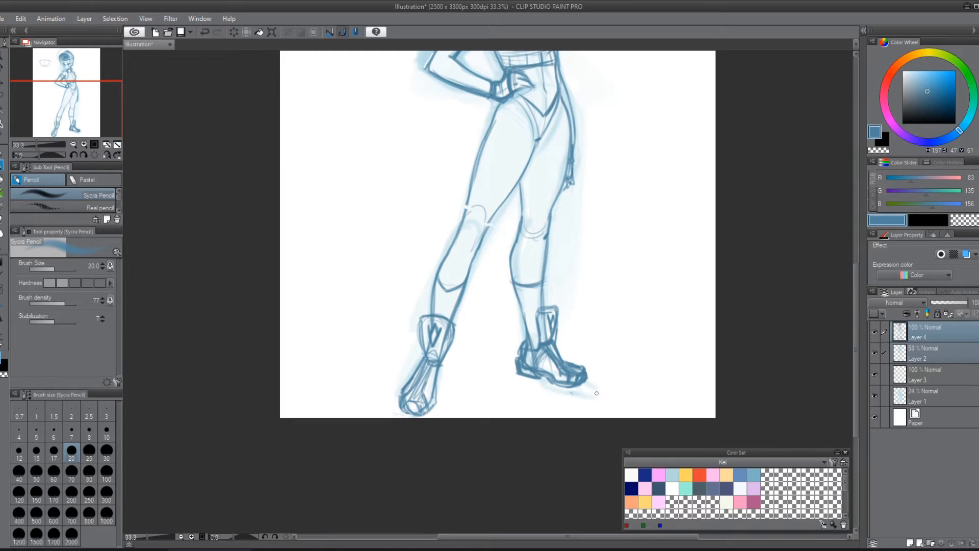
Step: Close the broken outline at the near knee and refine the contours around both knees
drag(699, 320, 708, 382)
drag(732, 336, 721, 369)
drag(726, 316, 658, 394)
mouse_move(408, 383)
mouse_down()
mouse_move(397, 427)
mouse_move(457, 371)
mouse_up()
key(ctrl+z)
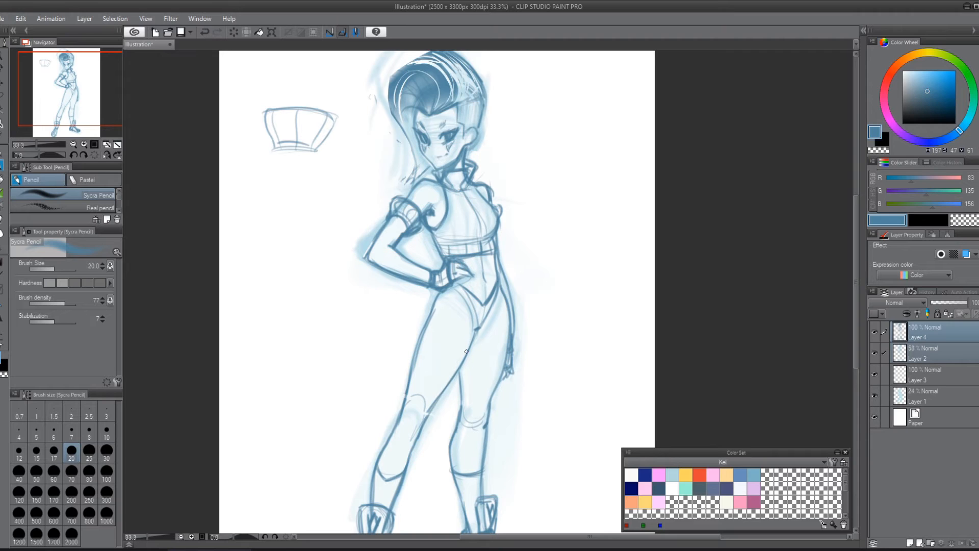
drag(432, 402, 408, 441)
drag(411, 390, 402, 439)
mouse_move(473, 401)
mouse_down()
mouse_move(475, 423)
mouse_move(485, 423)
mouse_move(451, 448)
mouse_up()
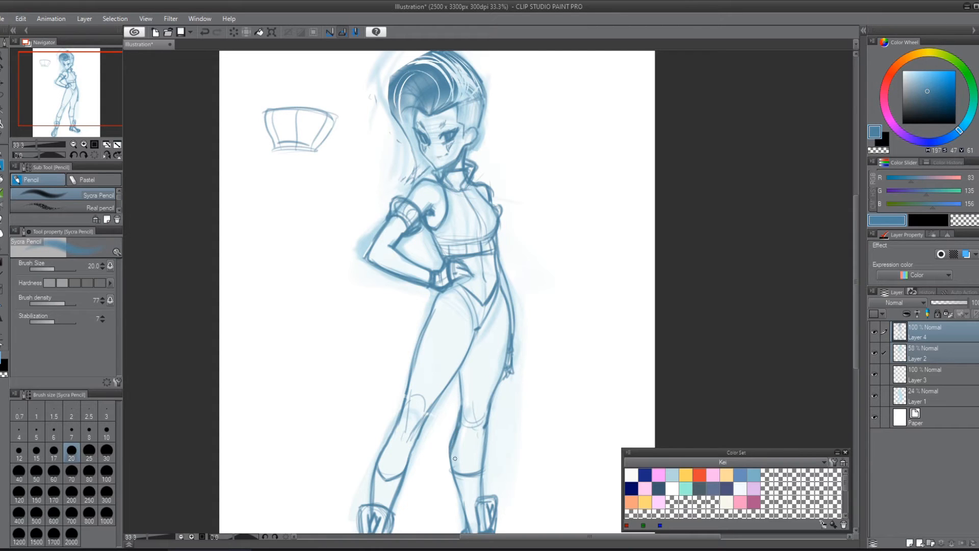
Step: Thicken the far calf's outline and trim its outer edges into a slimmer contour
drag(515, 399, 535, 242)
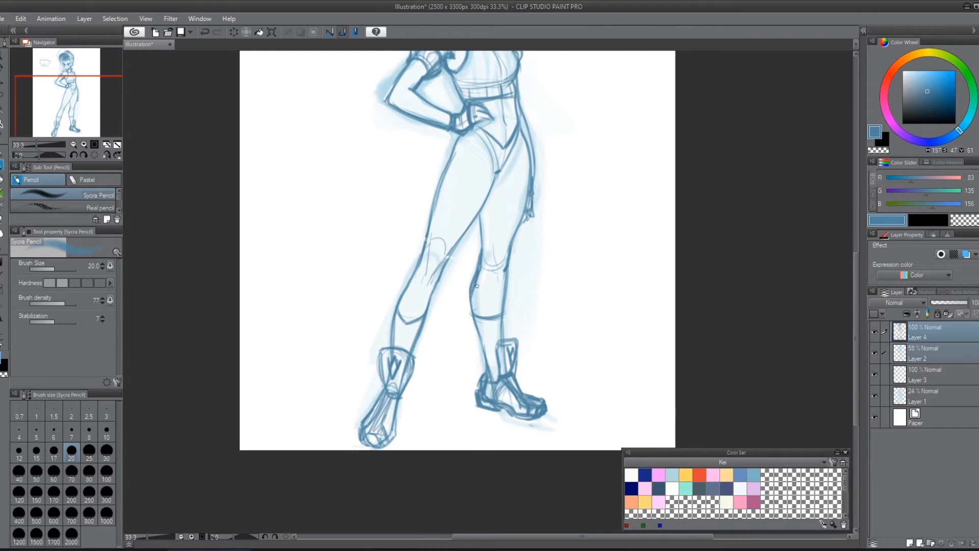
drag(474, 283, 485, 369)
drag(475, 297, 482, 330)
mouse_move(510, 271)
mouse_down()
mouse_move(500, 342)
mouse_move(503, 289)
mouse_up()
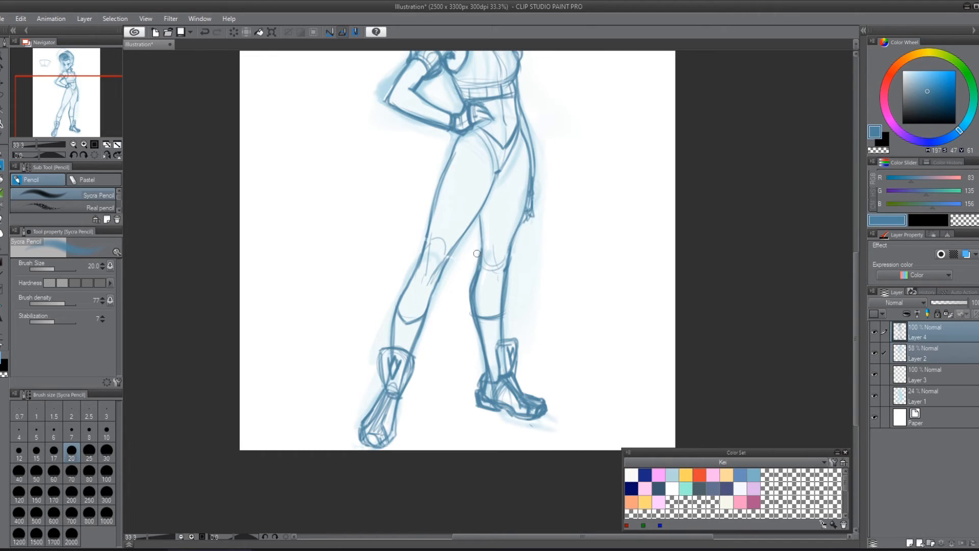
drag(474, 270, 474, 329)
drag(469, 294, 476, 346)
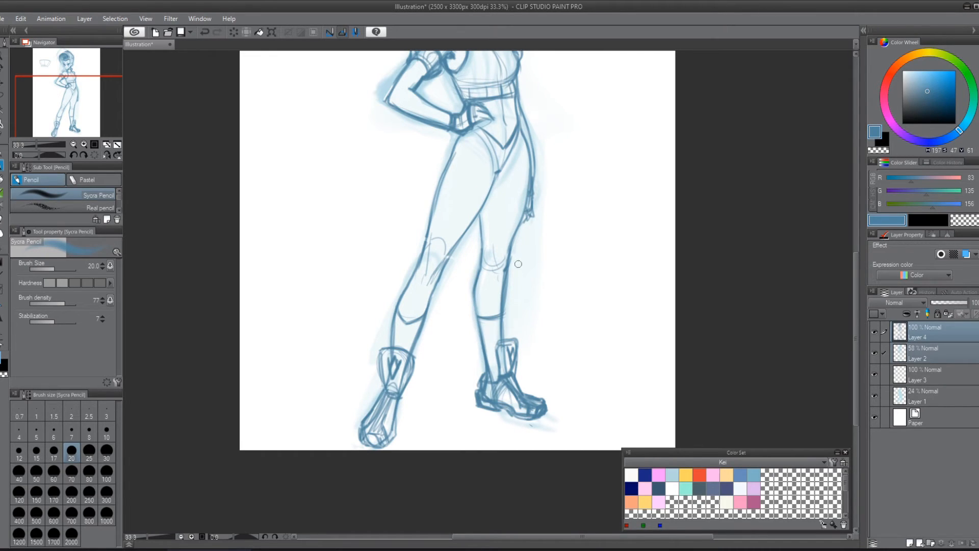
drag(515, 264, 510, 321)
Step: Move Layer 4 and Layer 2 together so the figure sits slightly higher and further right on the page
scroll(538, 368, down, 1)
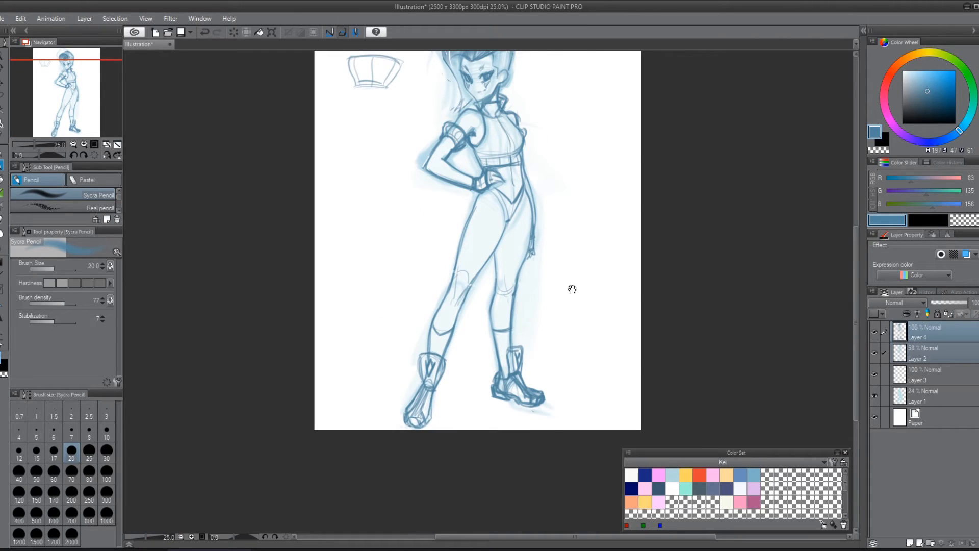
drag(571, 286, 564, 354)
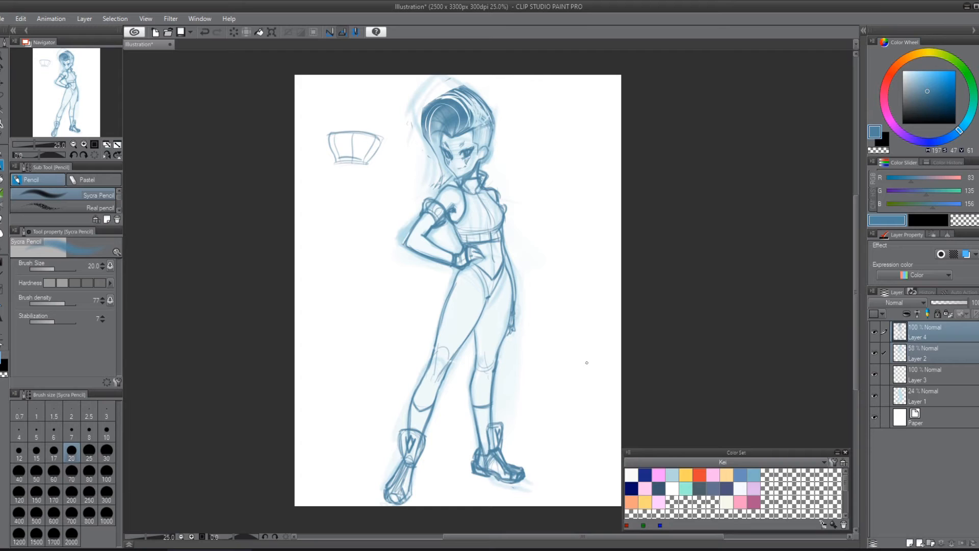
key(k)
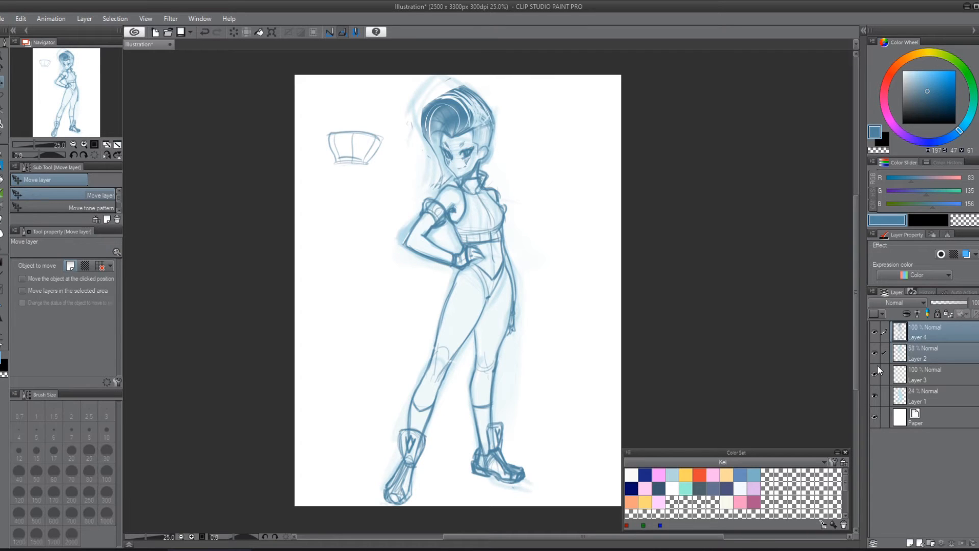
drag(523, 256, 546, 221)
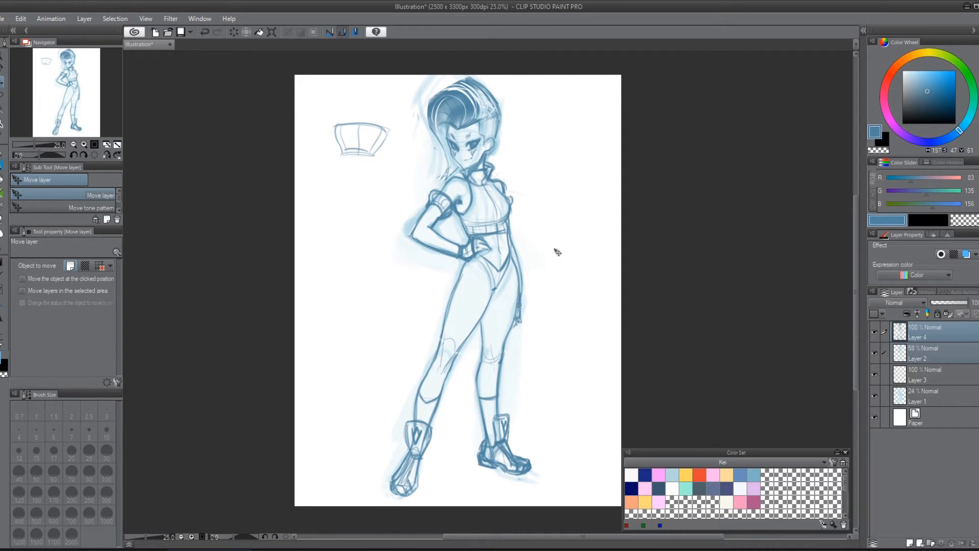
Step: Switch to the Sycra Watercolor brush, undo its test stroke beside the thigh, and select only Layer 4
key(b)
drag(535, 295, 522, 334)
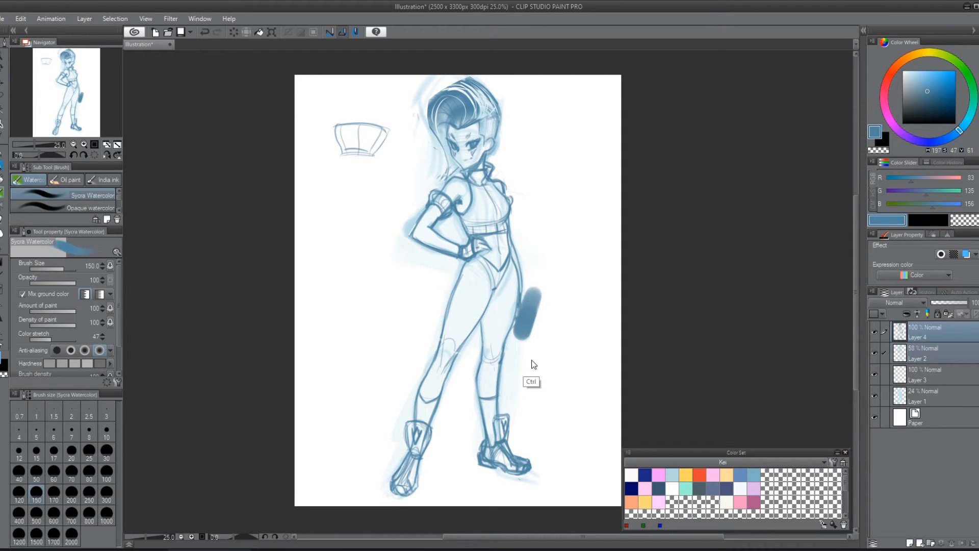
key(ctrl+z)
click(910, 333)
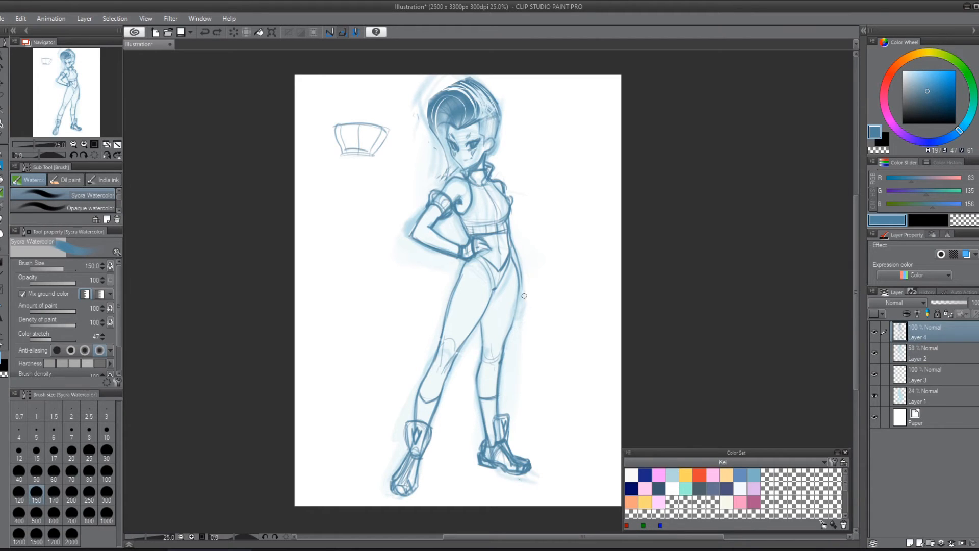
Step: Draw the far arm and hand hanging beside the hip with the Sycra Pencil and reinforce the bent forearm's underside
drag(526, 302, 524, 352)
key(p)
mouse_move(522, 266)
mouse_down()
mouse_move(516, 312)
mouse_move(523, 304)
mouse_up()
drag(518, 308, 513, 327)
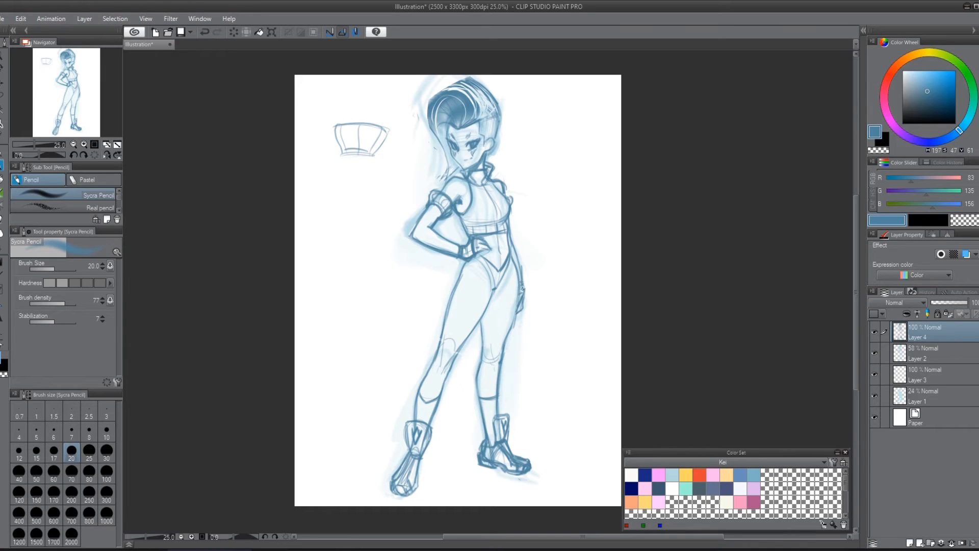
drag(524, 277, 520, 270)
drag(512, 231, 523, 276)
drag(414, 238, 458, 259)
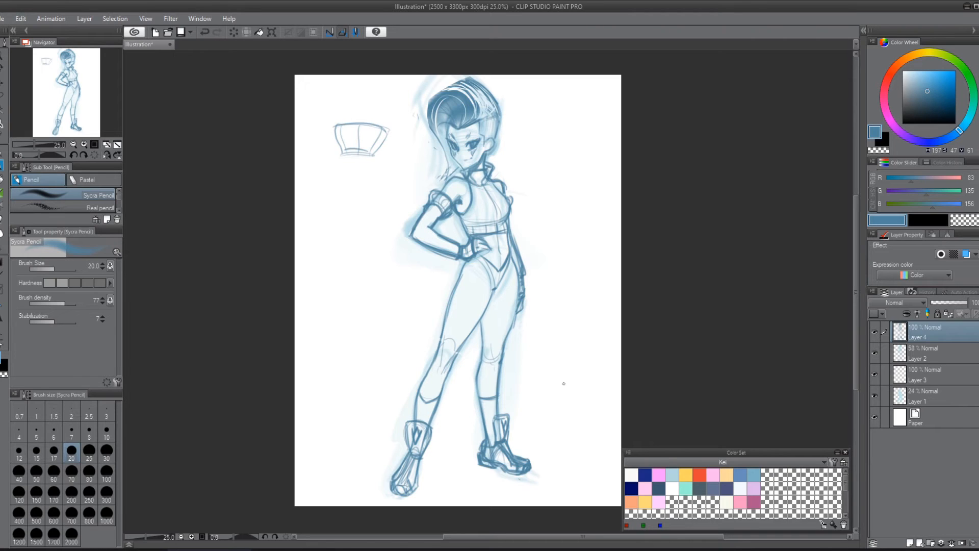
mouse_move(437, 96)
mouse_down()
mouse_move(462, 79)
mouse_move(503, 122)
mouse_up()
Step: Hide Layer 4 and Layer 2 to check Layer 3 on its own, delete Layer 3, and show the hidden layers again
click(924, 354)
click(931, 332)
drag(876, 351, 878, 338)
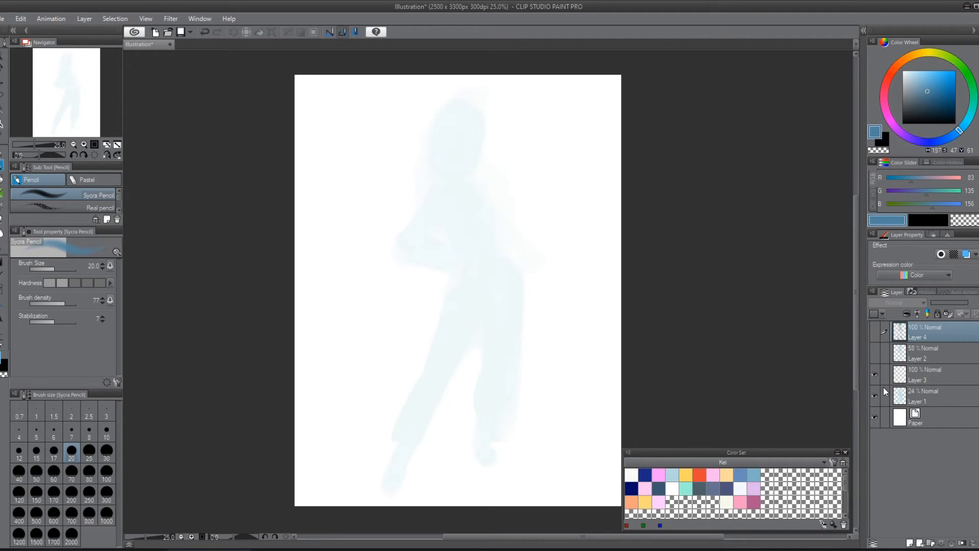
click(910, 374)
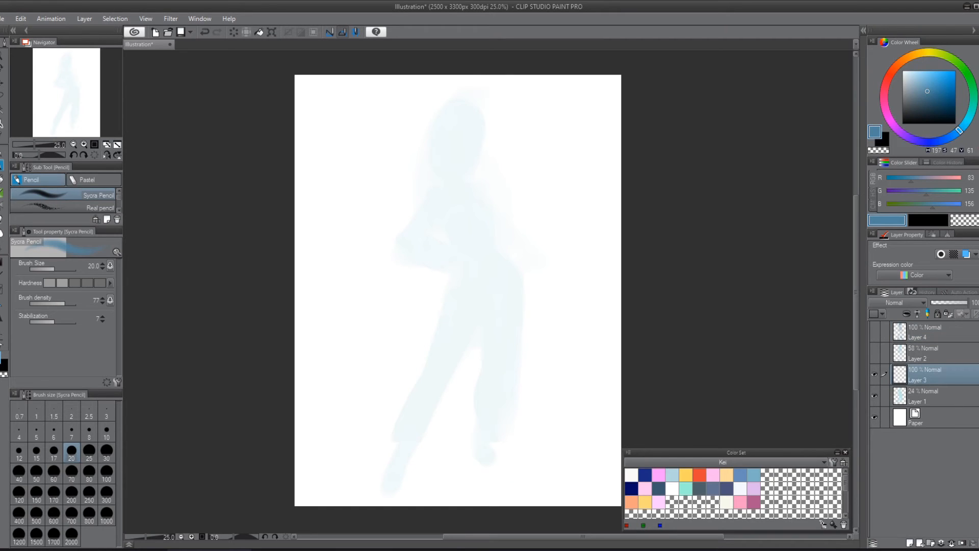
click(971, 543)
drag(874, 369, 883, 329)
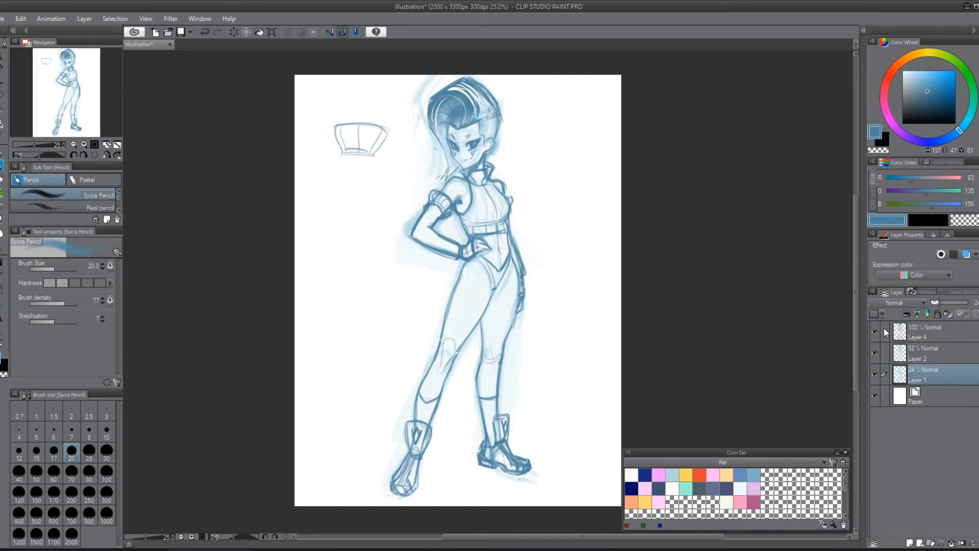
Step: Lower the opacity of Layer 1 to 14%, Layer 2 to 24% and Layer 4 to 33%, and add a new layer above them
click(919, 340)
click(925, 372)
drag(940, 302, 943, 302)
click(928, 352)
click(928, 336)
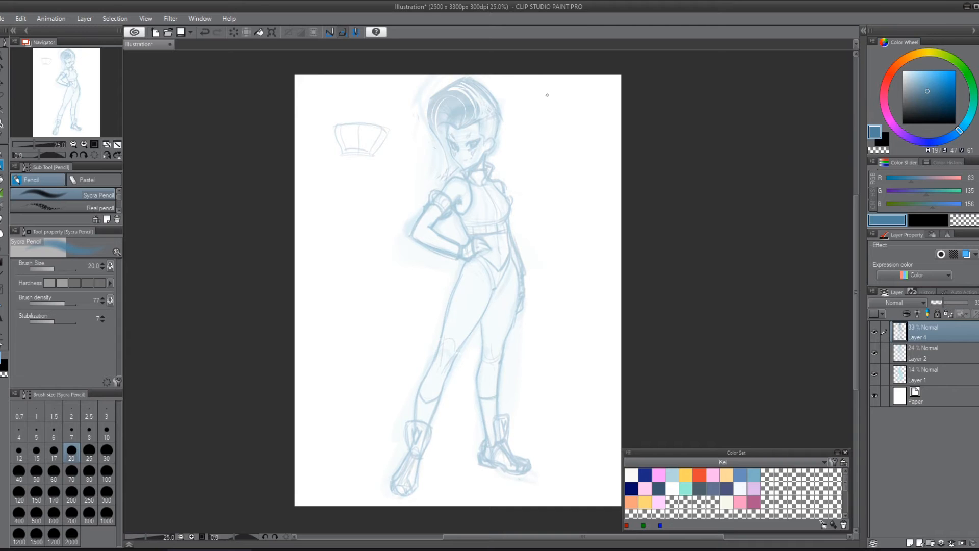
click(911, 542)
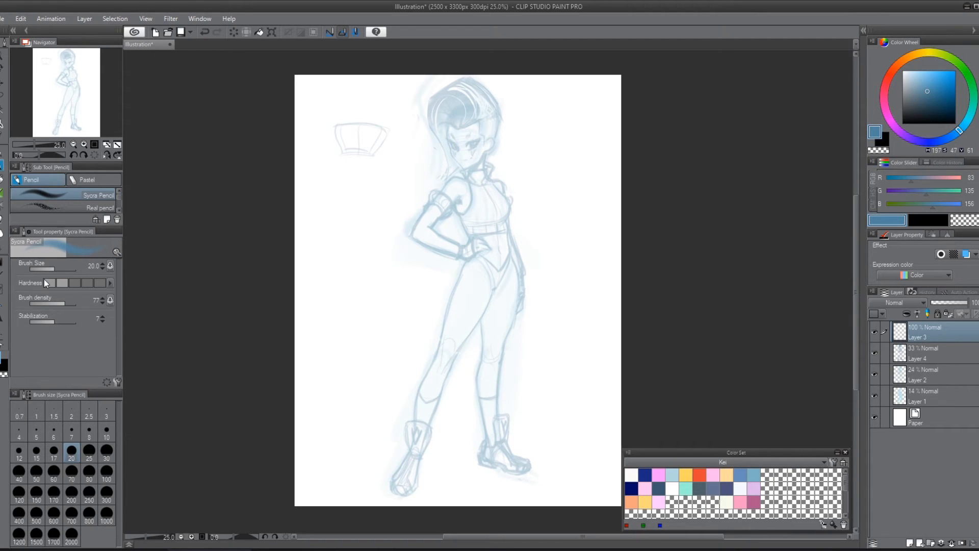
click(74, 431)
scroll(769, 189, up, 5)
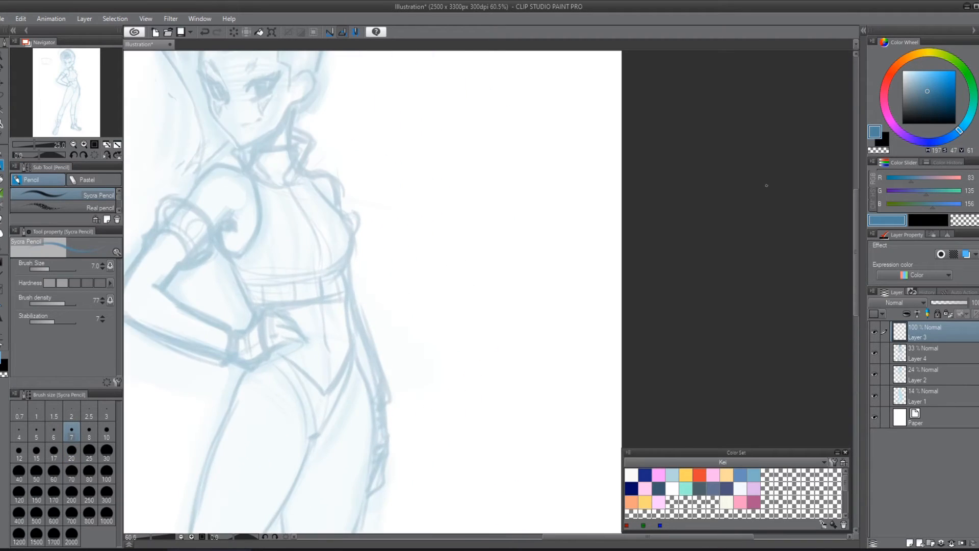
drag(418, 302, 669, 525)
scroll(566, 189, up, 3)
drag(582, 343, 267, 175)
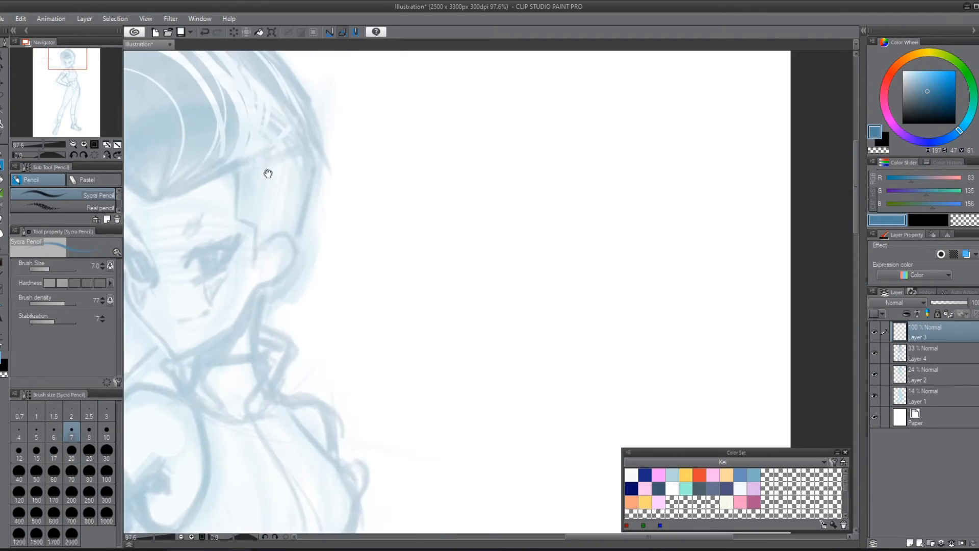
drag(316, 232, 488, 300)
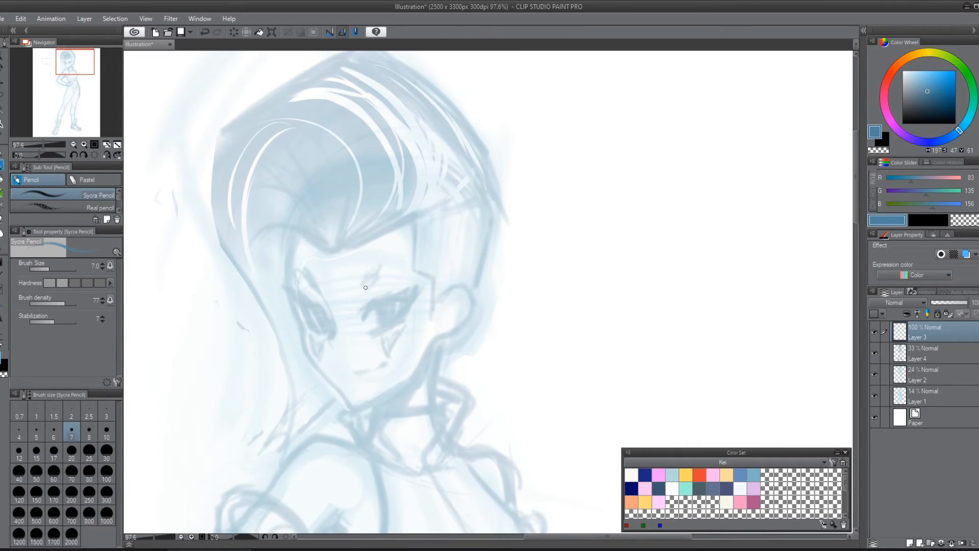
drag(365, 318, 413, 300)
key(ctrl+z)
scroll(481, 338, down, 3)
drag(500, 320, 678, 57)
scroll(740, 234, down, 3)
drag(774, 244, 561, 254)
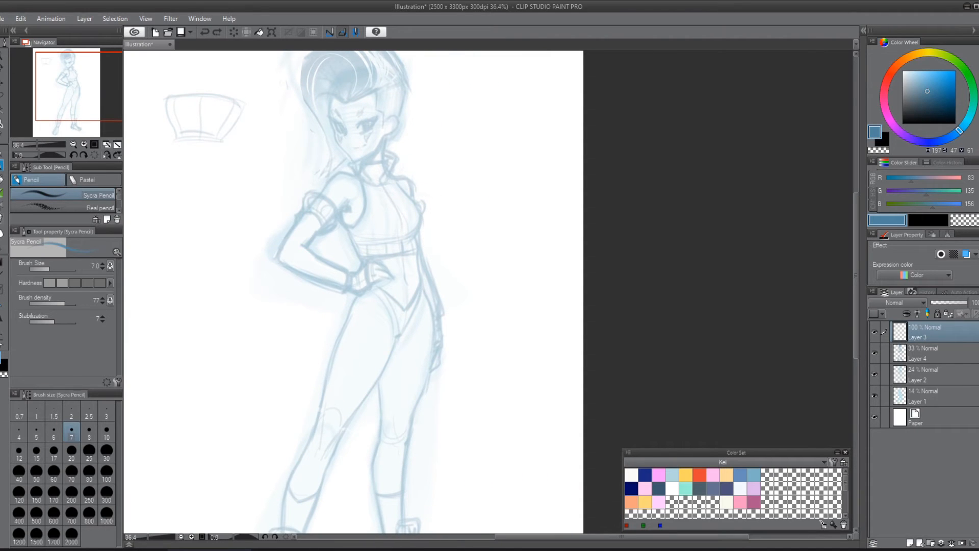
Step: Switch from the pencil to the G-pen
click(5, 151)
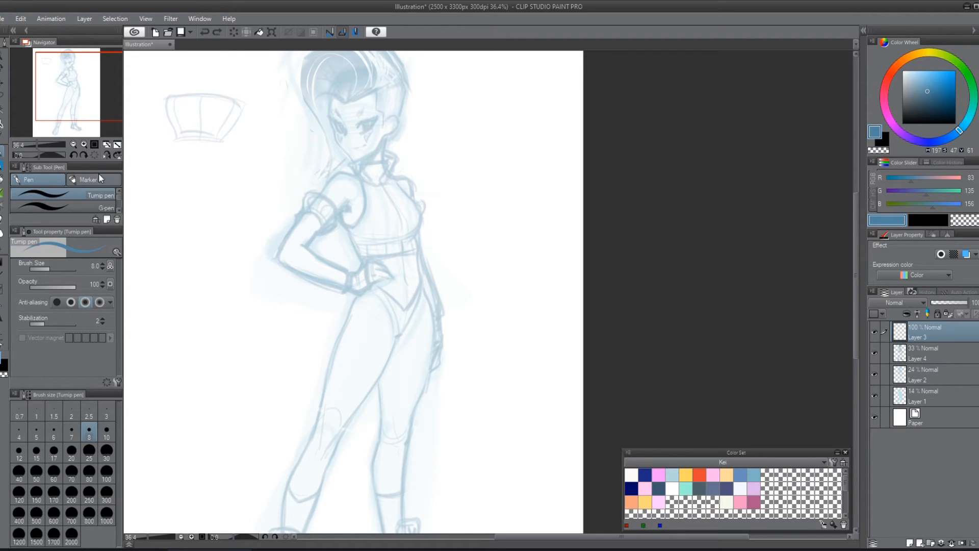
click(88, 206)
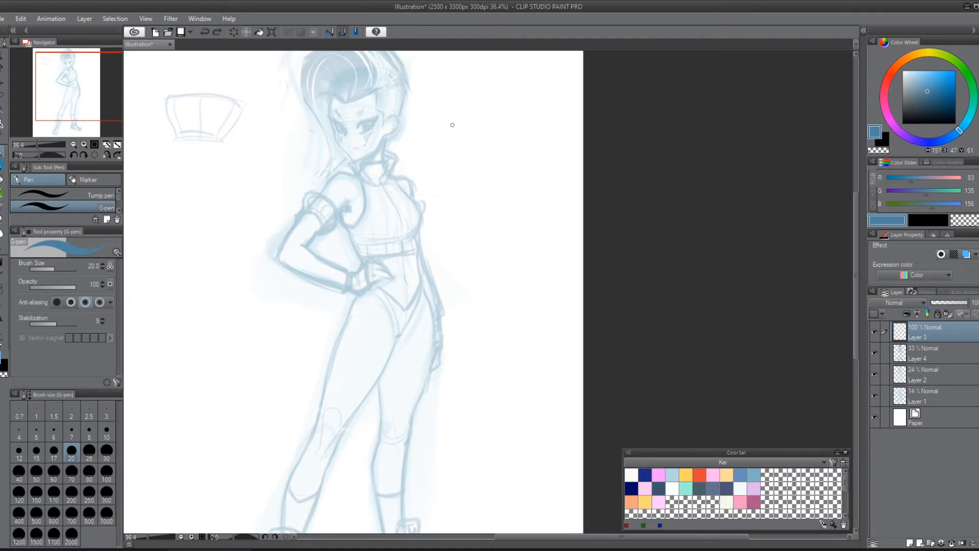
Step: Try out the G-pen with handwritten lettering beside the head and undo the strokes
drag(451, 123, 453, 152)
mouse_move(447, 120)
mouse_down()
mouse_move(466, 136)
mouse_move(452, 153)
mouse_up()
mouse_move(468, 130)
mouse_down()
mouse_move(481, 127)
mouse_move(483, 154)
mouse_up()
mouse_move(484, 130)
mouse_down()
mouse_move(493, 162)
mouse_move(522, 158)
mouse_move(523, 130)
mouse_up()
drag(525, 127, 527, 160)
drag(536, 127, 544, 158)
key(ctrl+z)
key(ctrl+z)
key(ctrl+z)
key(ctrl+z)
key(ctrl+z)
key(ctrl+z)
key(ctrl+z)
key(ctrl+z)
key(ctrl+z)
key(ctrl+z)
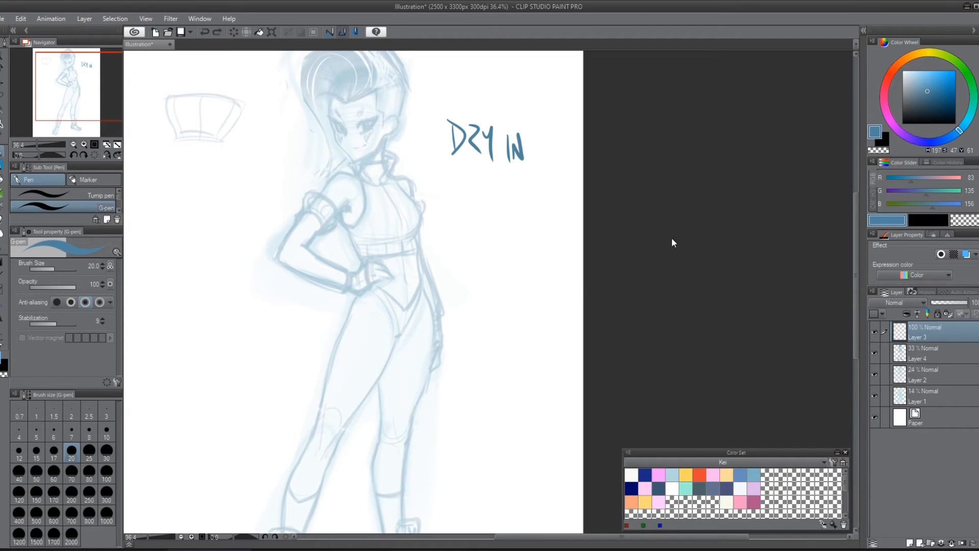
key(ctrl+z)
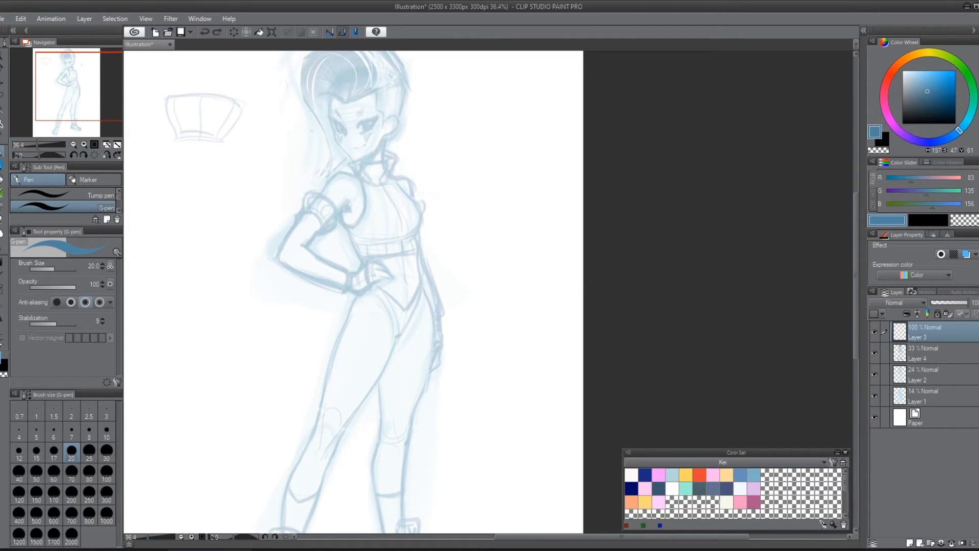
Step: Choose the Real G-Pen, adjust its size to 7, and undo the curved test strokes made beside the figure
scroll(80, 195, down, 1)
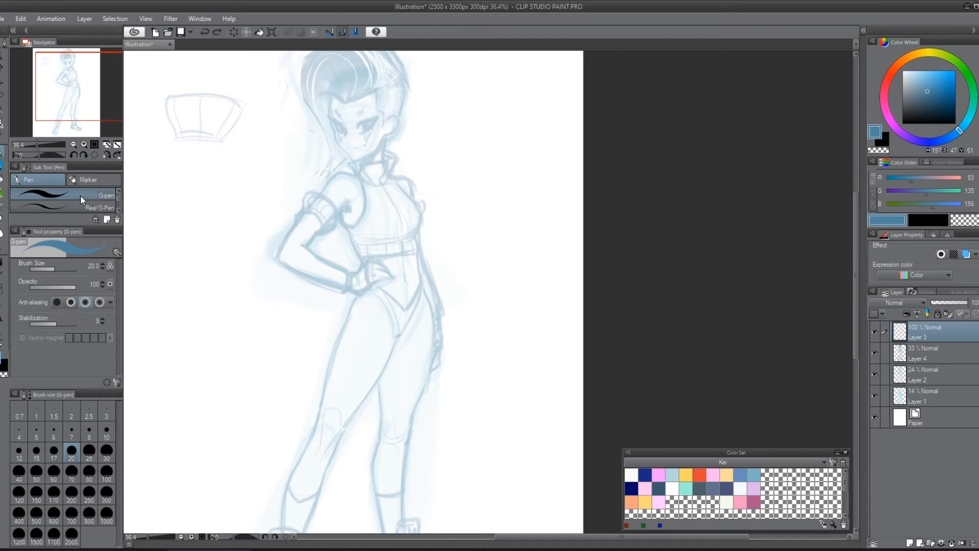
click(52, 206)
mouse_move(464, 163)
mouse_down()
mouse_move(505, 176)
mouse_move(535, 329)
mouse_up()
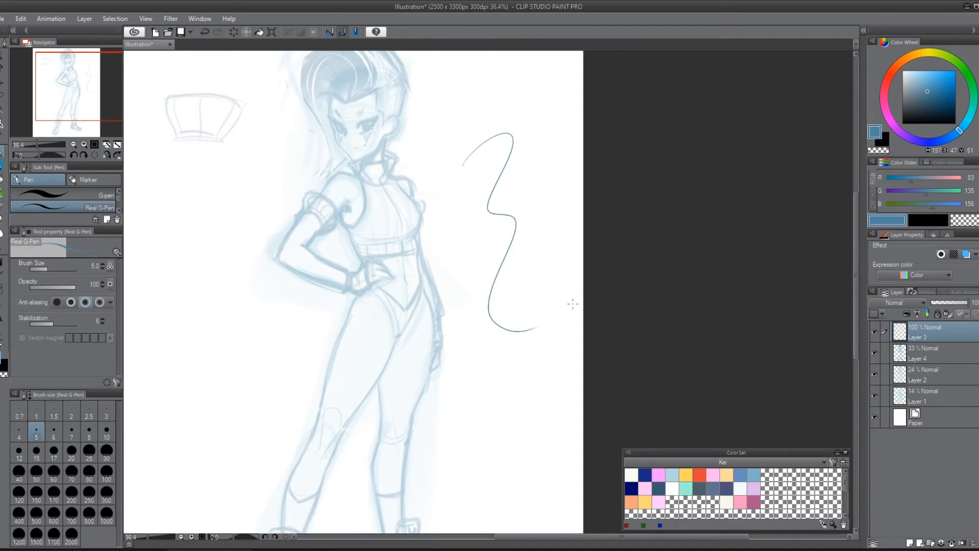
key(ctrl+z)
key(bracketright)
key(bracketright)
key(bracketright)
key(bracketright)
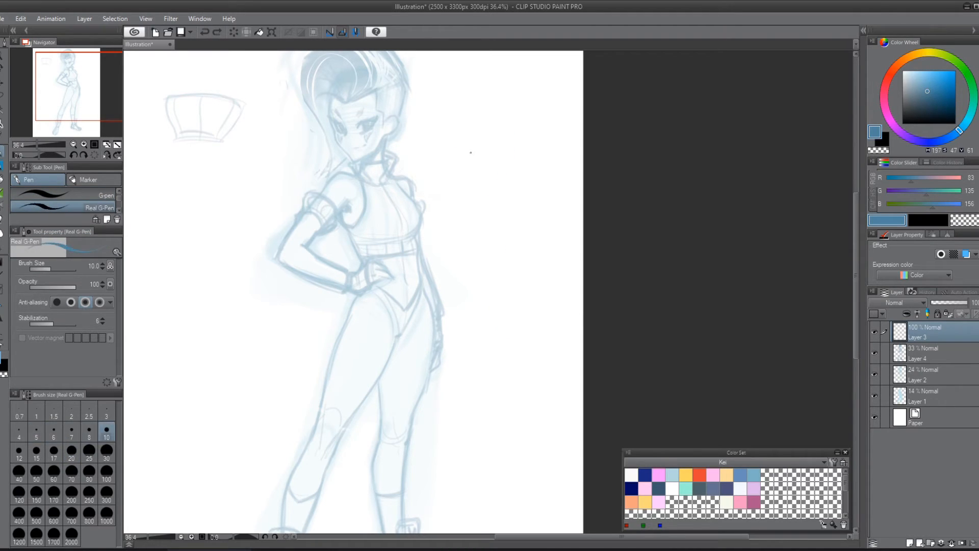
key(bracketleft)
key(bracketleft)
mouse_move(469, 159)
mouse_down()
mouse_move(498, 135)
mouse_move(486, 345)
mouse_move(515, 403)
mouse_up()
key(ctrl+z)
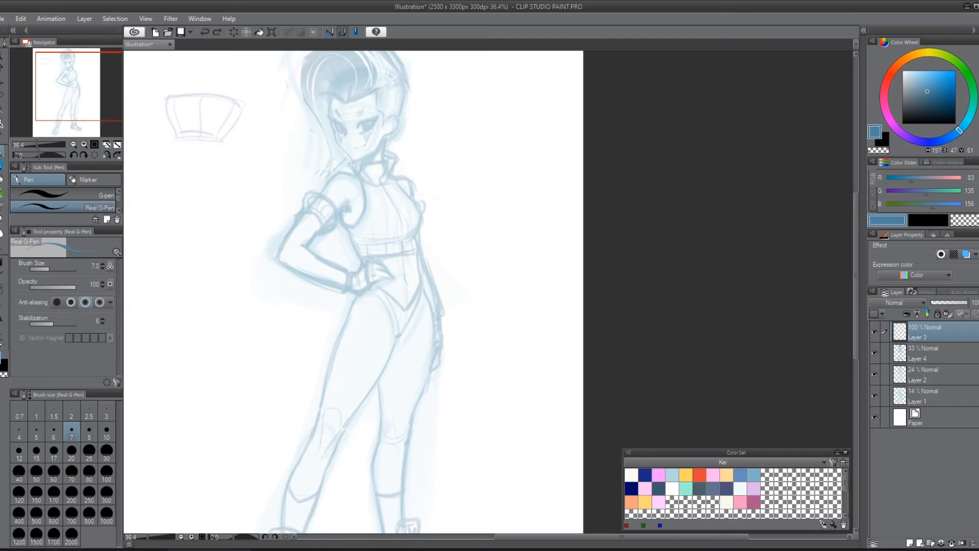
Step: Set the drawing color to black and the Real G-Pen size to 12, undoing the test stroke across the figure
drag(930, 95, 956, 124)
key(bracketright)
key(bracketright)
key(bracketright)
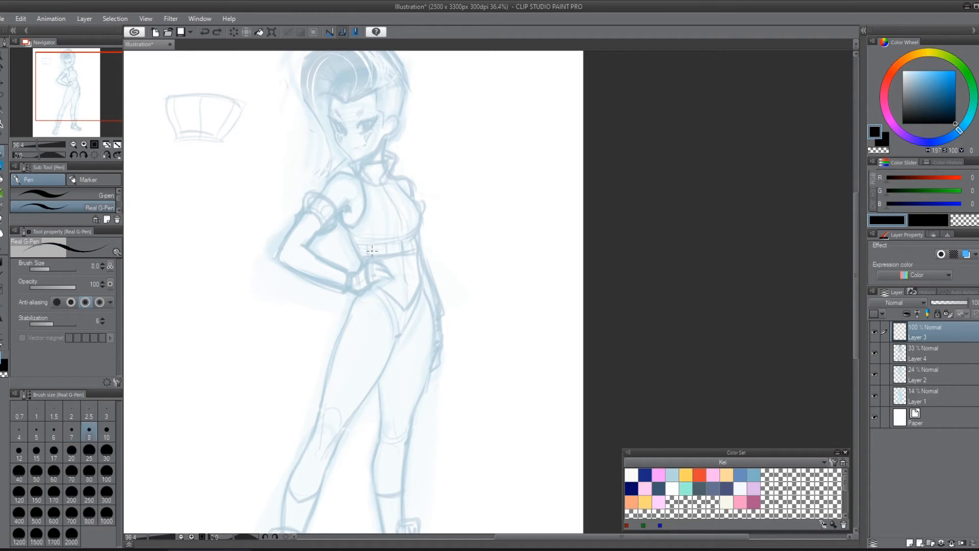
mouse_move(367, 200)
mouse_down()
mouse_move(448, 185)
mouse_move(548, 384)
mouse_up()
key(ctrl+z)
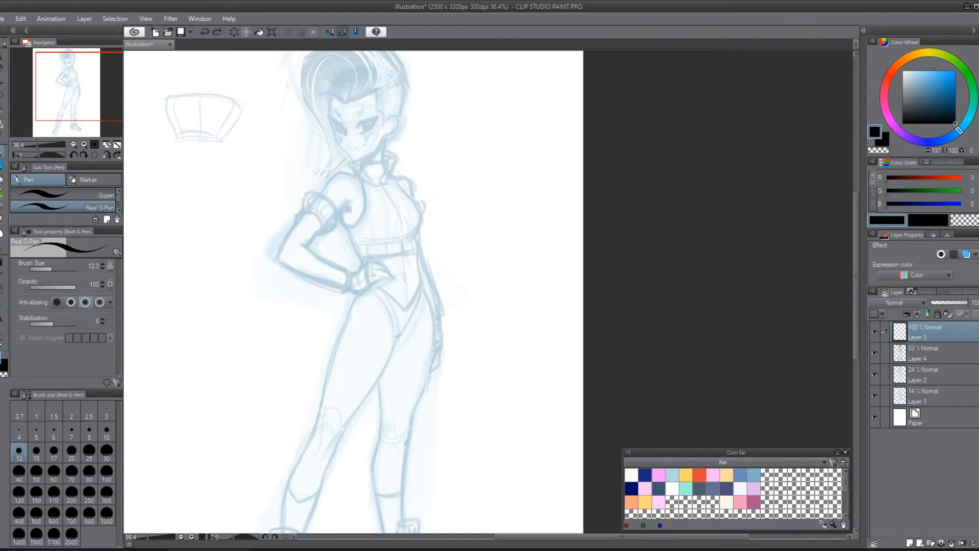
Step: Mark Layer 3 with the Red palette color and keep it as the active layer
click(938, 360)
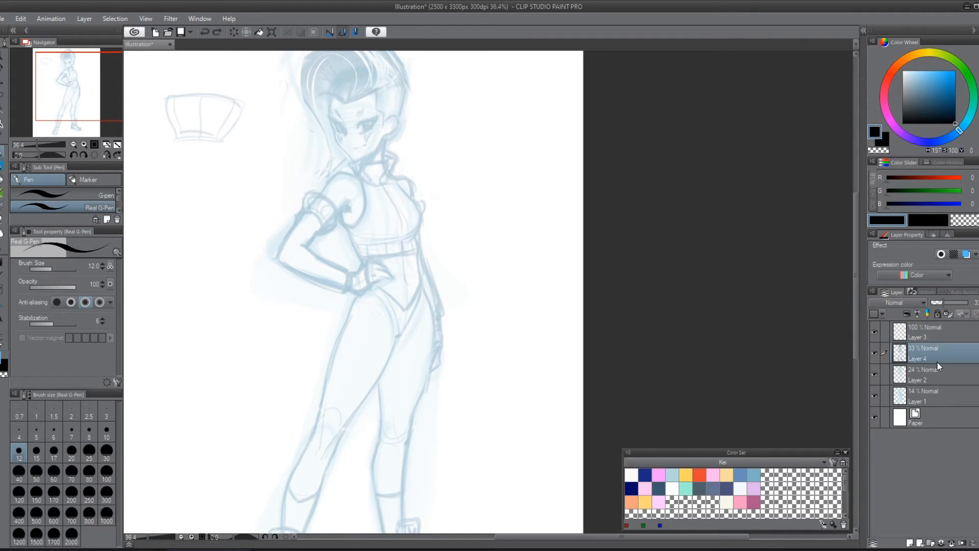
click(875, 312)
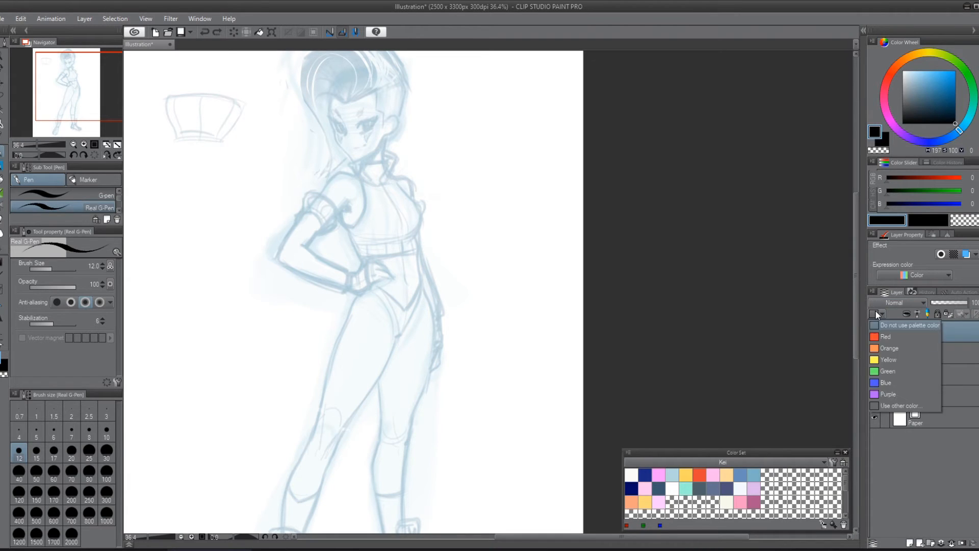
click(886, 337)
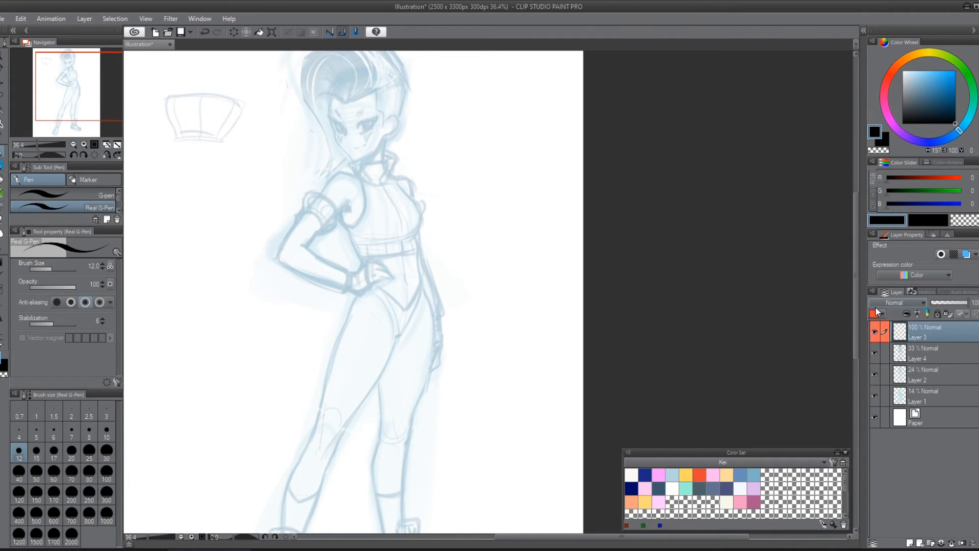
click(883, 317)
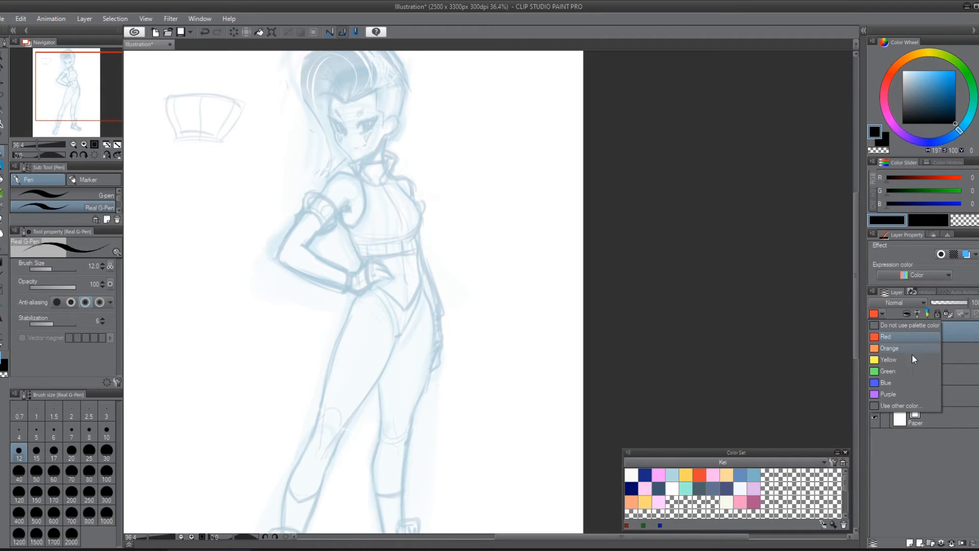
click(937, 337)
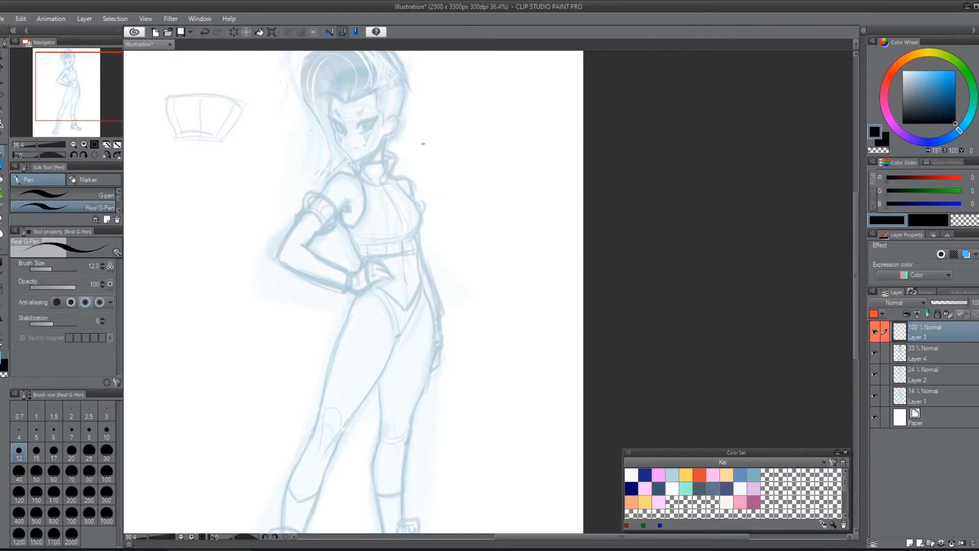
Step: Ink the upper lash line, outer corner, iris and pupil of the eye nearer the ear in black
scroll(418, 149, up, 2)
drag(383, 176, 526, 376)
scroll(525, 377, up, 2)
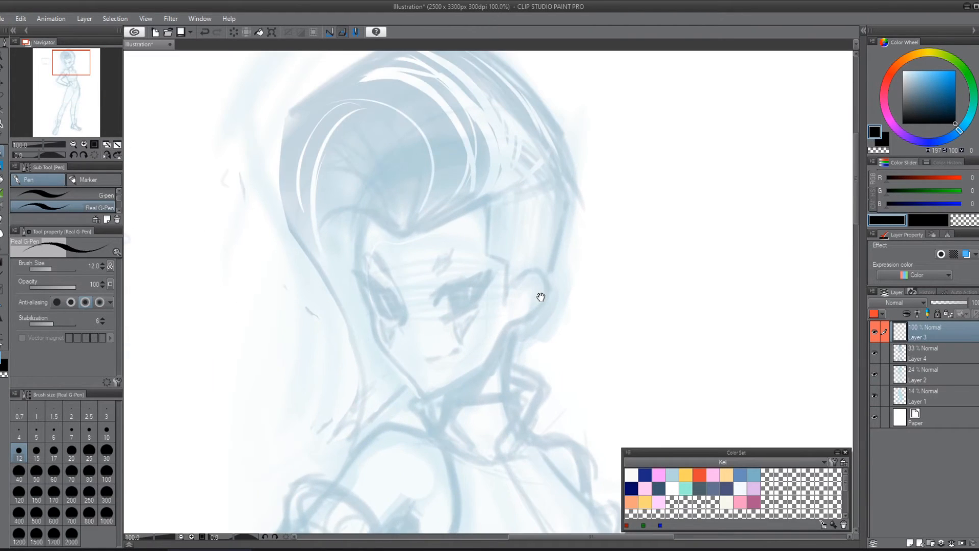
drag(540, 296, 519, 336)
scroll(448, 338, up, 2)
drag(447, 339, 490, 228)
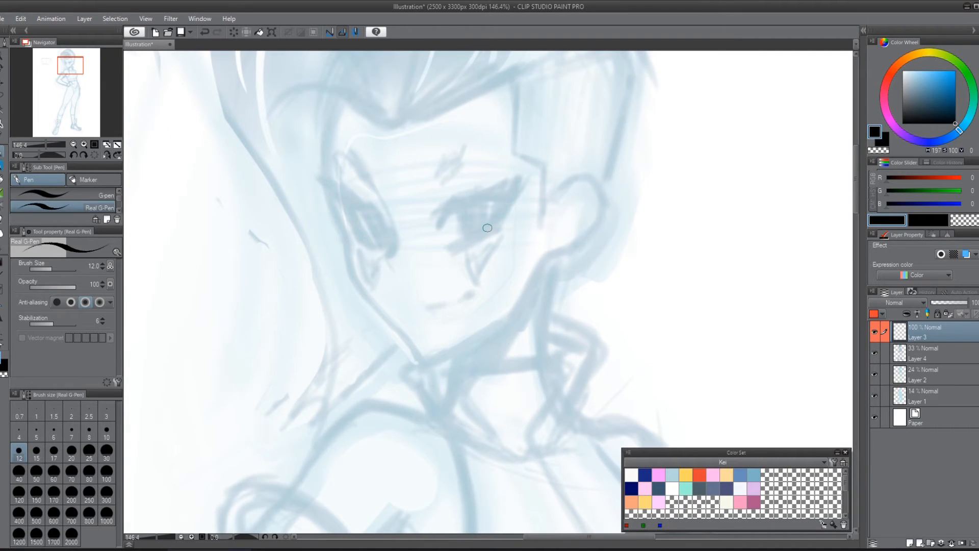
mouse_move(443, 209)
mouse_down()
mouse_move(439, 226)
mouse_move(457, 210)
mouse_move(465, 242)
mouse_move(486, 234)
mouse_move(492, 200)
mouse_up()
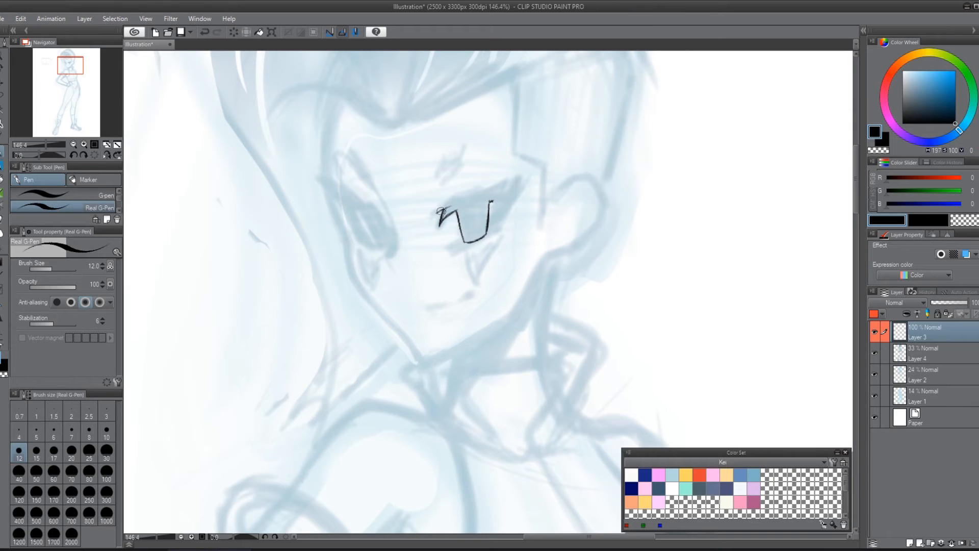
drag(441, 210, 488, 191)
mouse_move(479, 194)
mouse_down()
mouse_move(513, 183)
mouse_move(494, 229)
mouse_up()
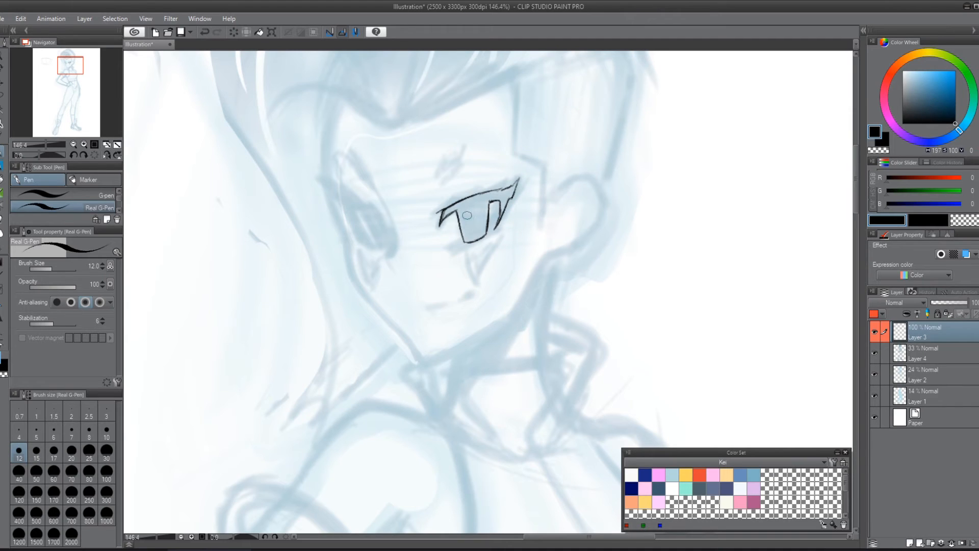
mouse_move(467, 214)
mouse_down()
mouse_move(463, 236)
mouse_move(474, 214)
mouse_move(487, 235)
mouse_up()
Step: Ink the far eye's narrow outline, pointed outer corner, iris and pupil over the sketch
mouse_move(335, 187)
mouse_down()
mouse_move(367, 241)
mouse_move(359, 225)
mouse_up()
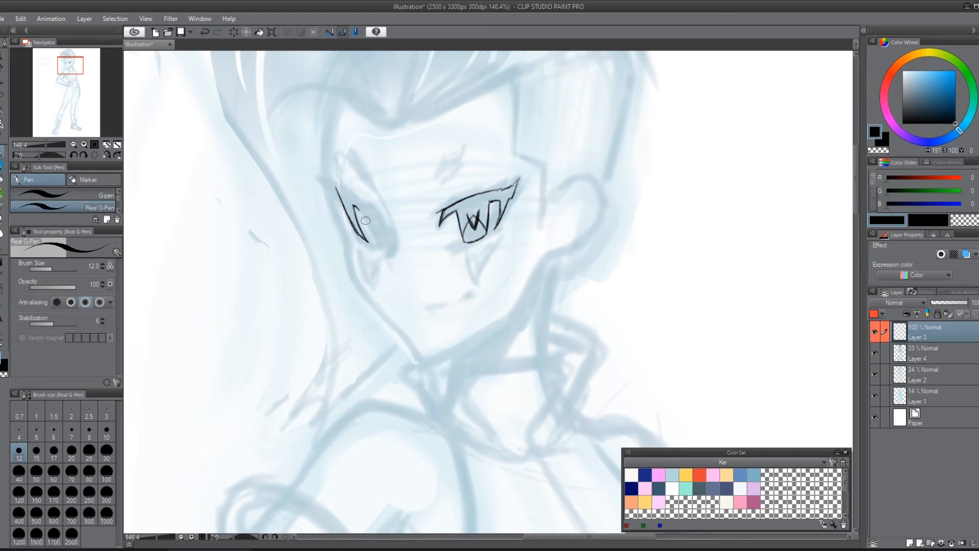
drag(354, 206, 388, 244)
drag(375, 208, 390, 245)
mouse_move(340, 185)
mouse_down()
mouse_move(372, 207)
mouse_move(322, 170)
mouse_up()
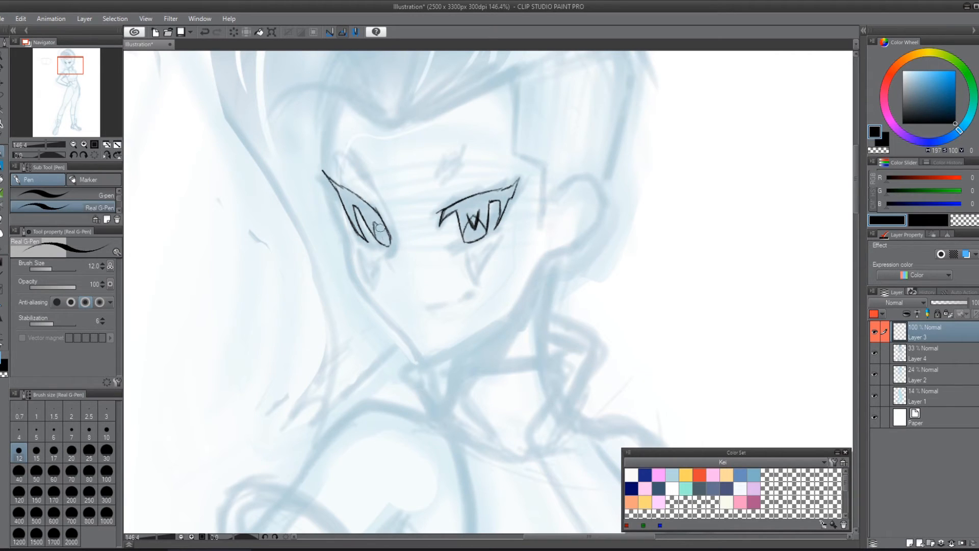
drag(373, 217, 384, 238)
Step: Sketch an enlarged study of the eye's angular lash shape, iris and pupil in the blank area beside the face
drag(726, 231, 524, 274)
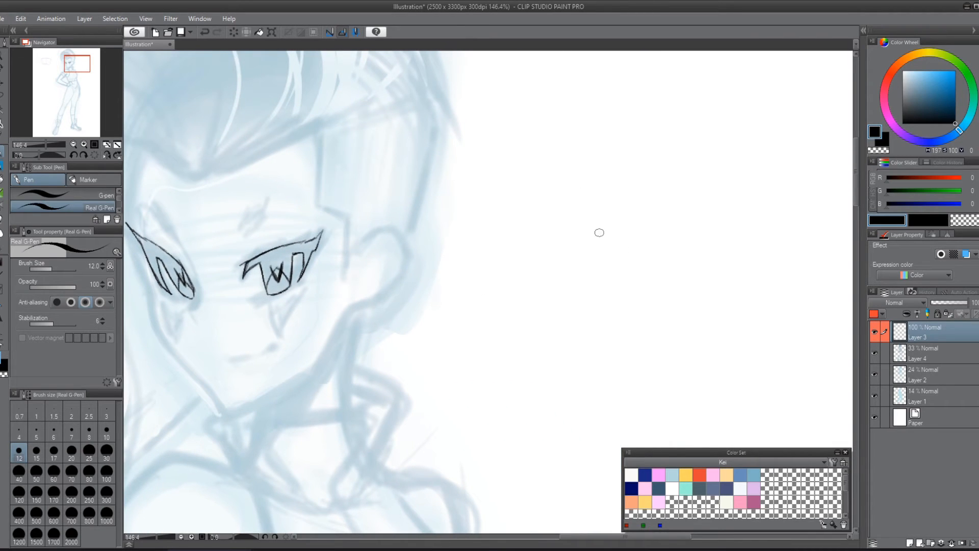
mouse_move(588, 247)
mouse_down()
mouse_move(632, 215)
mouse_move(739, 196)
mouse_move(703, 241)
mouse_up()
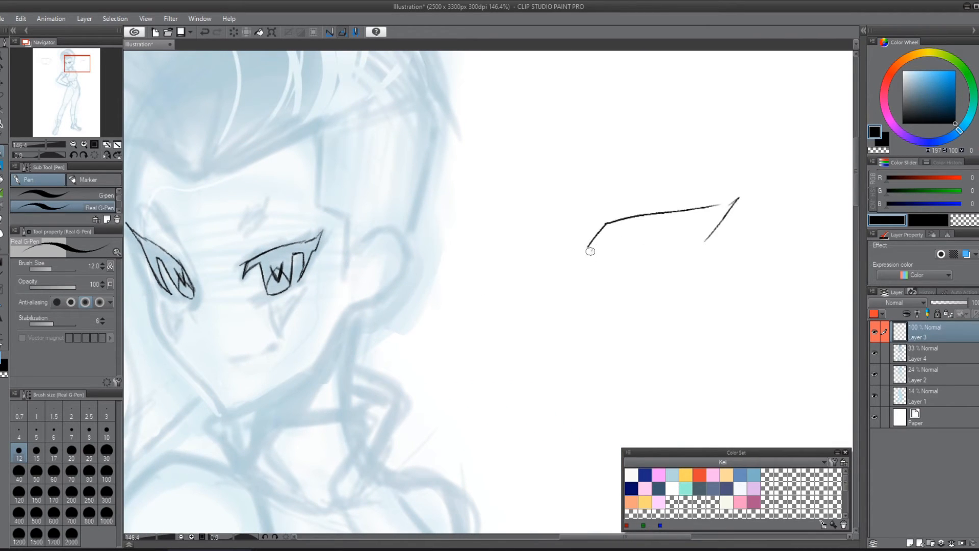
mouse_move(590, 248)
mouse_down()
mouse_move(616, 243)
mouse_move(615, 293)
mouse_move(665, 300)
mouse_move(694, 233)
mouse_move(719, 228)
mouse_up()
mouse_move(641, 265)
mouse_down()
mouse_move(662, 245)
mouse_move(635, 274)
mouse_move(648, 255)
mouse_move(674, 297)
mouse_up()
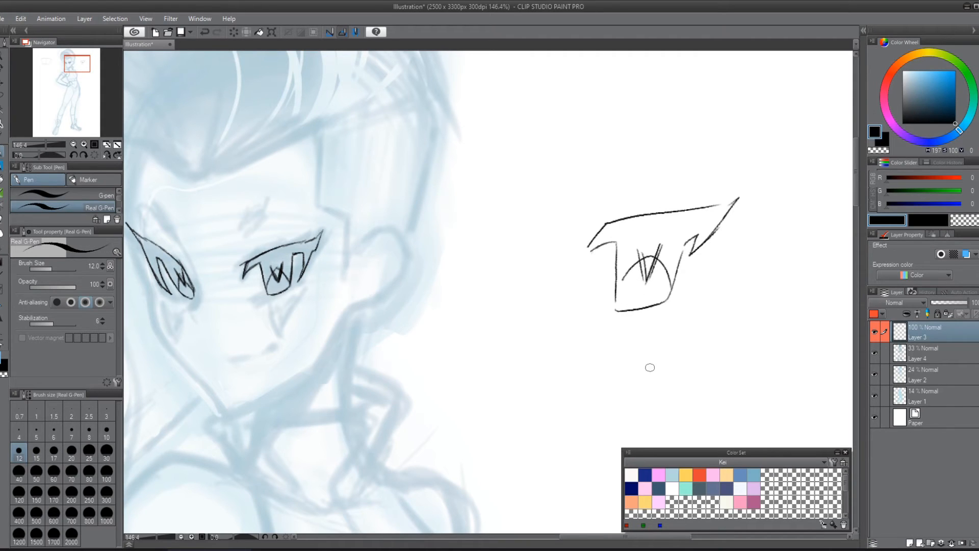
Step: Remove the enlarged eye study from the blank area beside the face
key(ctrl+z)
key(ctrl+z)
key(ctrl+z)
key(ctrl+z)
key(ctrl+z)
key(ctrl+z)
key(ctrl+z)
key(ctrl+z)
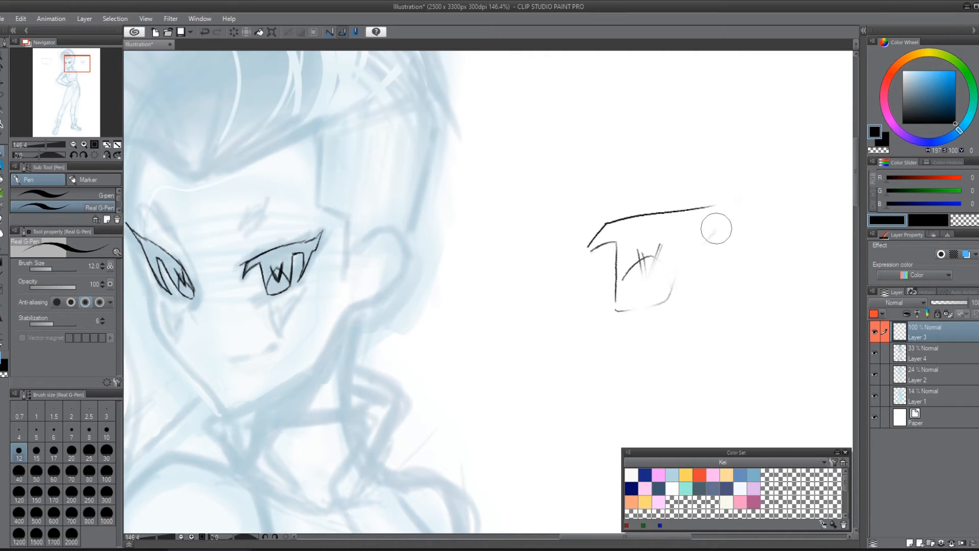
key(ctrl+z)
key(ctrl+z)
key(ctrl+z)
key(ctrl+z)
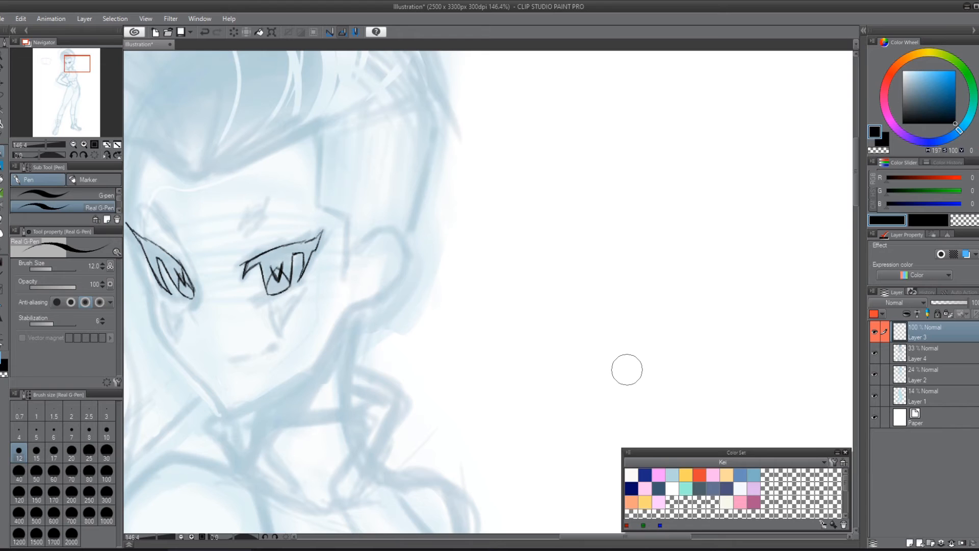
Step: Ink a small diamond-shaped brow mark above each eye with the Real G-Pen
click(2, 219)
click(101, 195)
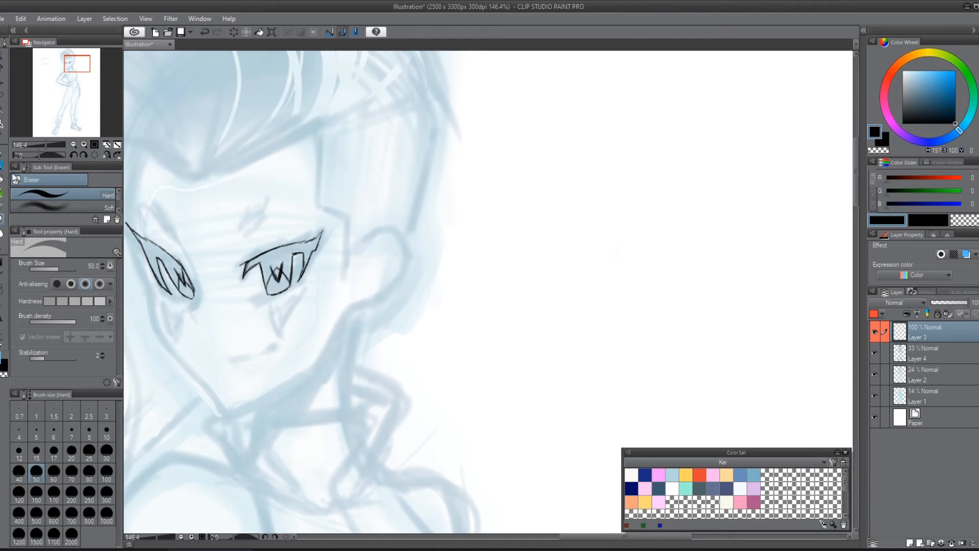
click(2, 153)
drag(438, 279, 630, 282)
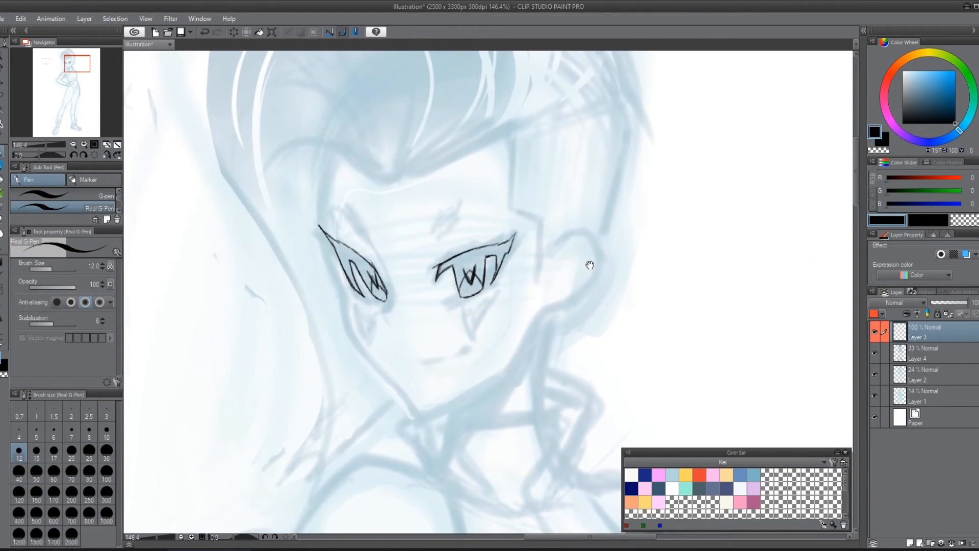
mouse_move(437, 235)
mouse_down()
mouse_move(459, 207)
mouse_move(439, 238)
mouse_up()
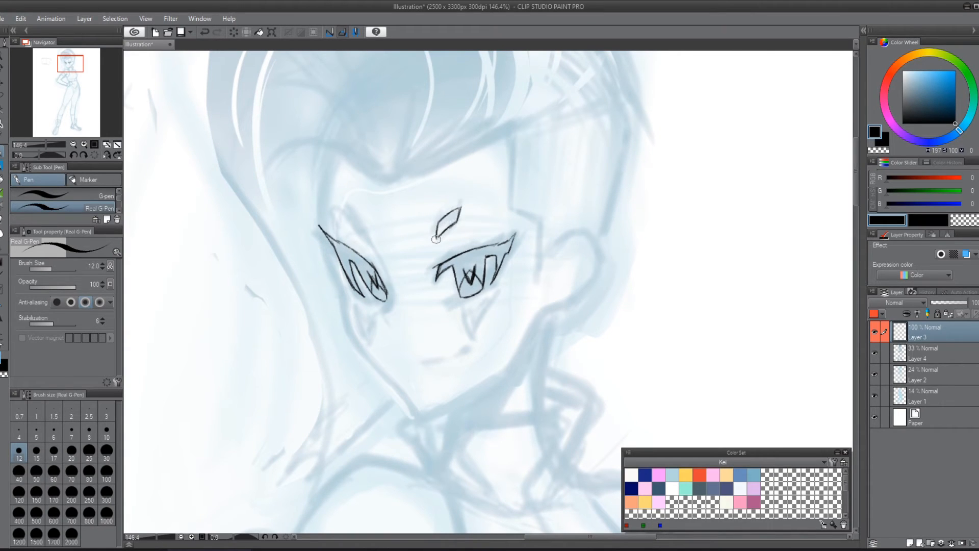
drag(353, 223, 369, 241)
mouse_move(369, 240)
mouse_down()
mouse_move(346, 207)
mouse_move(368, 239)
mouse_up()
Step: With the Turnip pen, ink thin parallel lines across the nose bridge and a short dark nose stroke beside the far eye
key(r)
drag(635, 319, 655, 204)
drag(443, 177, 621, 225)
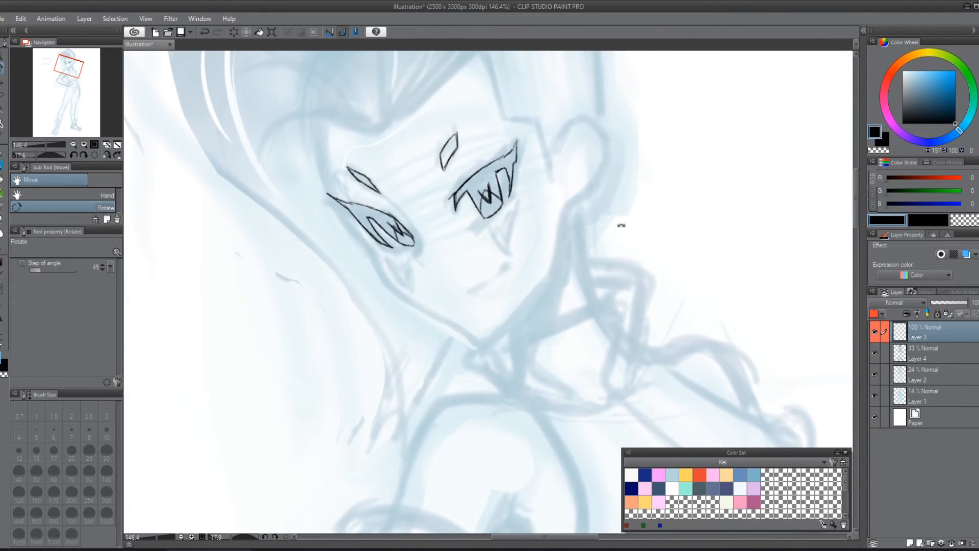
key(p)
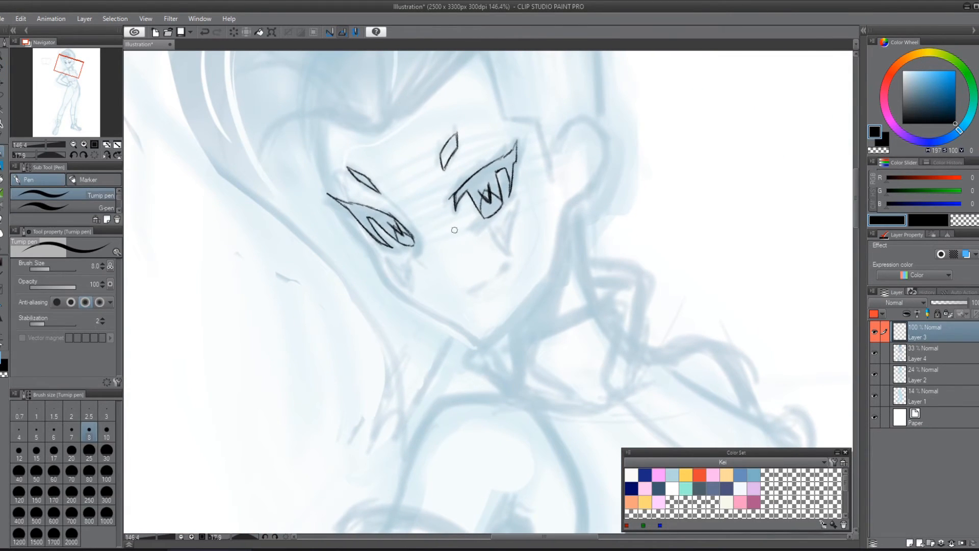
drag(401, 253, 500, 216)
drag(405, 255, 487, 220)
mouse_move(428, 250)
mouse_down()
mouse_move(466, 234)
mouse_move(422, 256)
mouse_move(407, 231)
mouse_up()
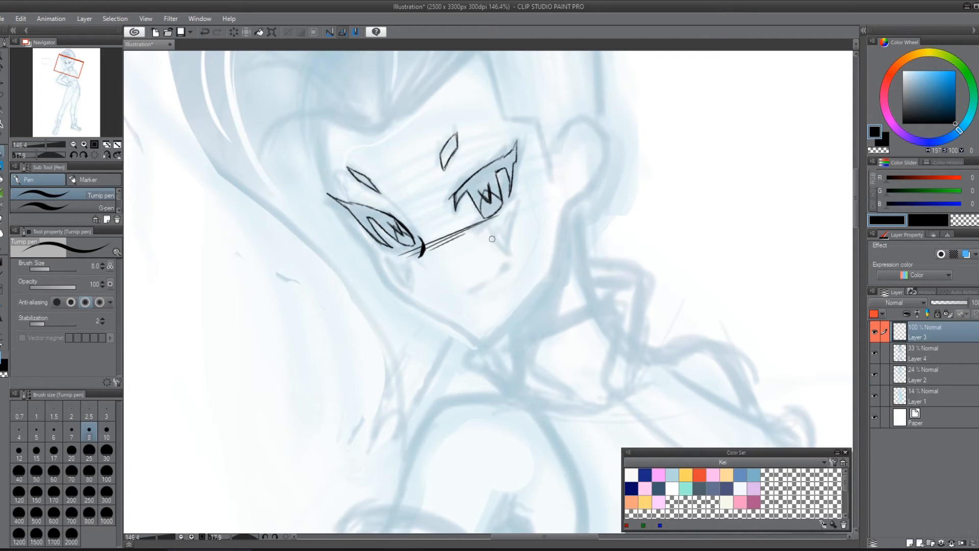
Step: Ink pointed fang-shaped markings beneath both eyes and undo the one beneath the far eye
mouse_move(485, 228)
mouse_down()
mouse_move(506, 247)
mouse_move(513, 198)
mouse_move(498, 224)
mouse_move(515, 200)
mouse_up()
mouse_move(389, 258)
mouse_down()
mouse_move(399, 264)
mouse_move(411, 254)
mouse_move(413, 286)
mouse_move(391, 279)
mouse_move(412, 290)
mouse_up()
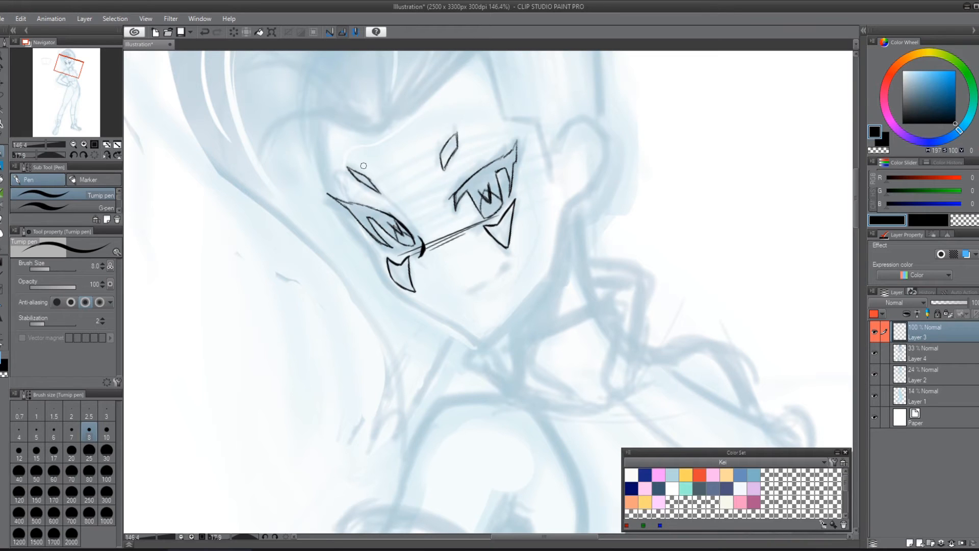
key(ctrl+z)
key(ctrl+z)
key(ctrl+z)
key(ctrl+z)
key(ctrl+z)
key(ctrl+z)
key(ctrl+z)
key(ctrl+z)
Step: Mirror the canvas view and ink the pointed marking beneath the far eye
key(h)
drag(443, 183, 535, 465)
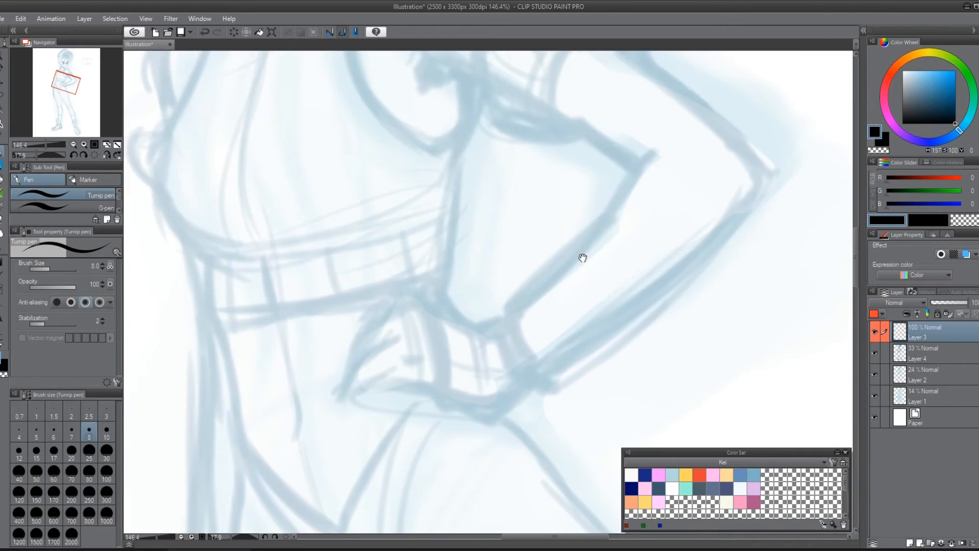
drag(584, 259, 608, 465)
drag(440, 100, 487, 306)
drag(486, 262, 539, 308)
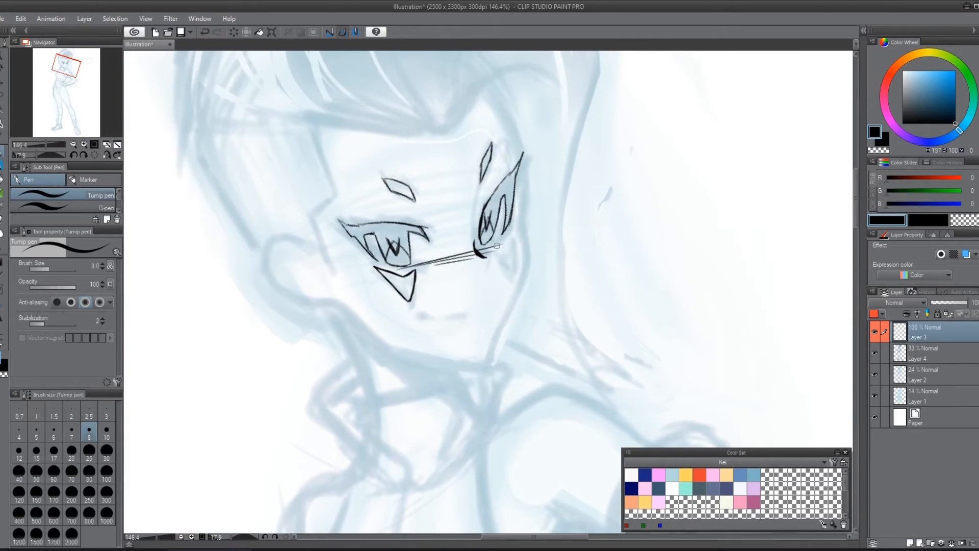
mouse_move(493, 250)
mouse_down()
mouse_move(510, 281)
mouse_move(513, 236)
mouse_move(510, 287)
mouse_up()
drag(607, 222, 695, 193)
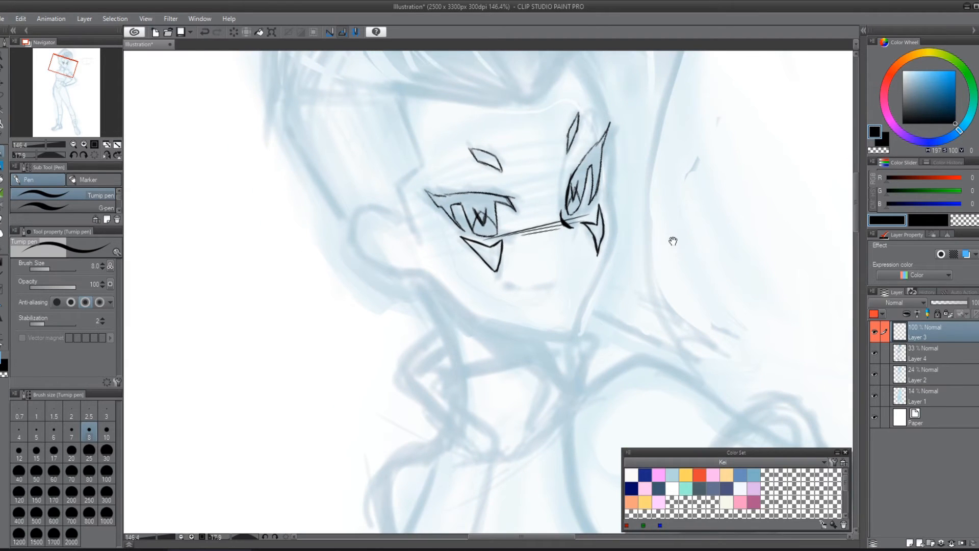
drag(673, 241, 571, 348)
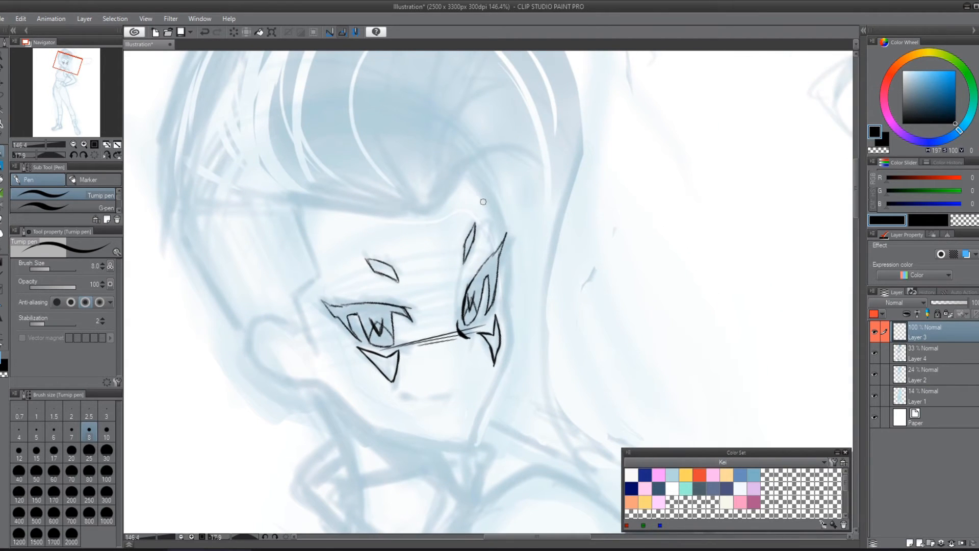
mouse_move(461, 168)
mouse_down()
mouse_move(504, 247)
mouse_move(512, 368)
mouse_up()
key(ctrl+z)
drag(580, 118, 572, 449)
key(ctrl+z)
drag(531, 306, 687, 441)
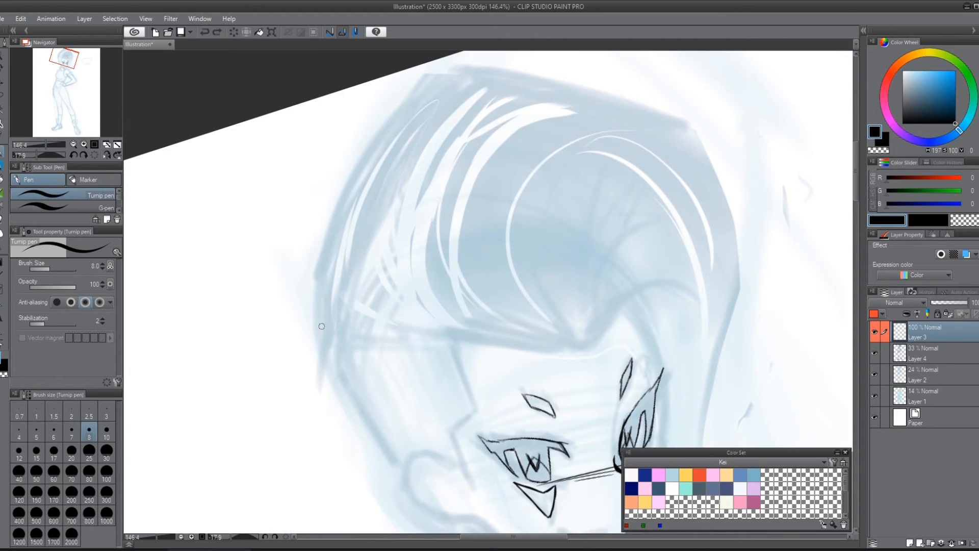
mouse_move(326, 360)
mouse_down()
mouse_move(708, 178)
mouse_move(788, 203)
mouse_move(734, 395)
mouse_up()
mouse_move(735, 395)
mouse_down()
mouse_move(592, 351)
mouse_move(525, 275)
mouse_up()
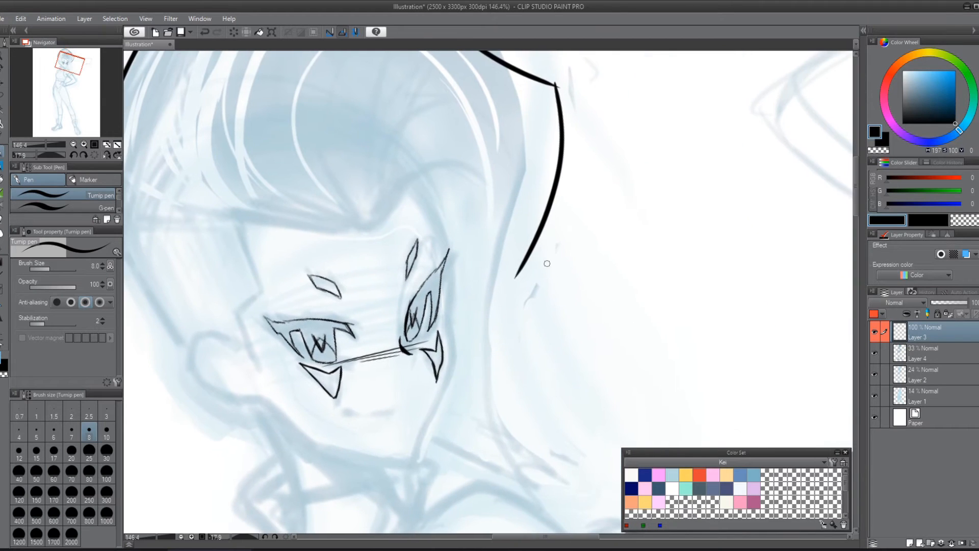
mouse_move(545, 210)
mouse_down()
mouse_move(491, 381)
mouse_move(512, 461)
mouse_up()
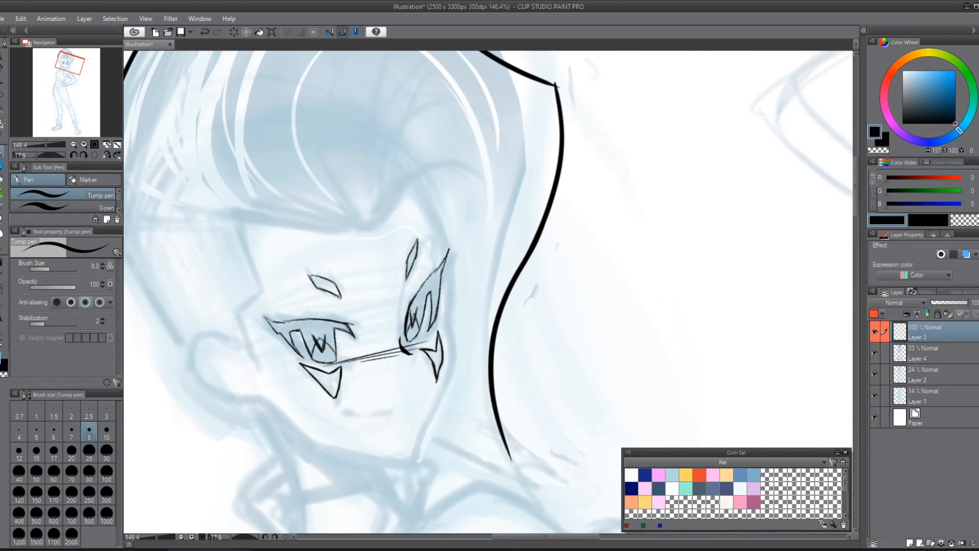
key(ctrl+z)
key(ctrl+z)
key(ctrl+z)
mouse_move(569, 519)
mouse_down()
mouse_move(466, 252)
mouse_move(590, 306)
mouse_up()
mouse_move(542, 241)
mouse_down()
mouse_move(623, 328)
mouse_move(633, 425)
mouse_up()
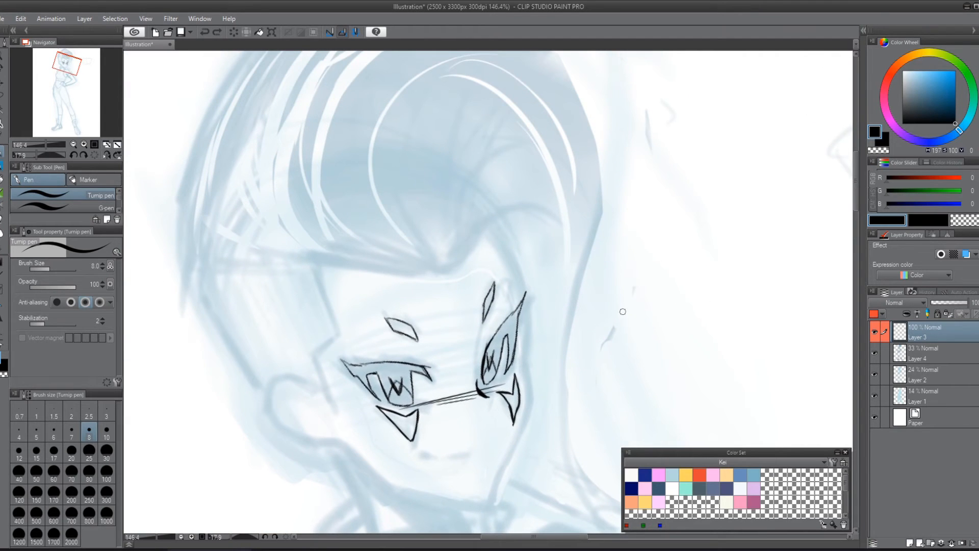
drag(680, 187, 545, 302)
mouse_move(186, 111)
mouse_down()
mouse_move(329, 139)
mouse_move(460, 278)
mouse_move(389, 469)
mouse_up()
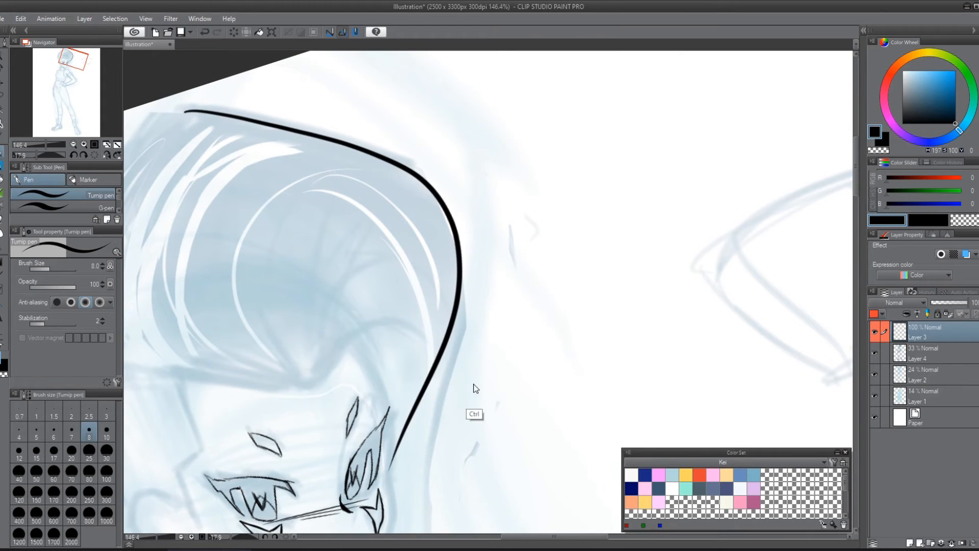
key(ctrl+z)
drag(267, 140, 464, 543)
key(ctrl+z)
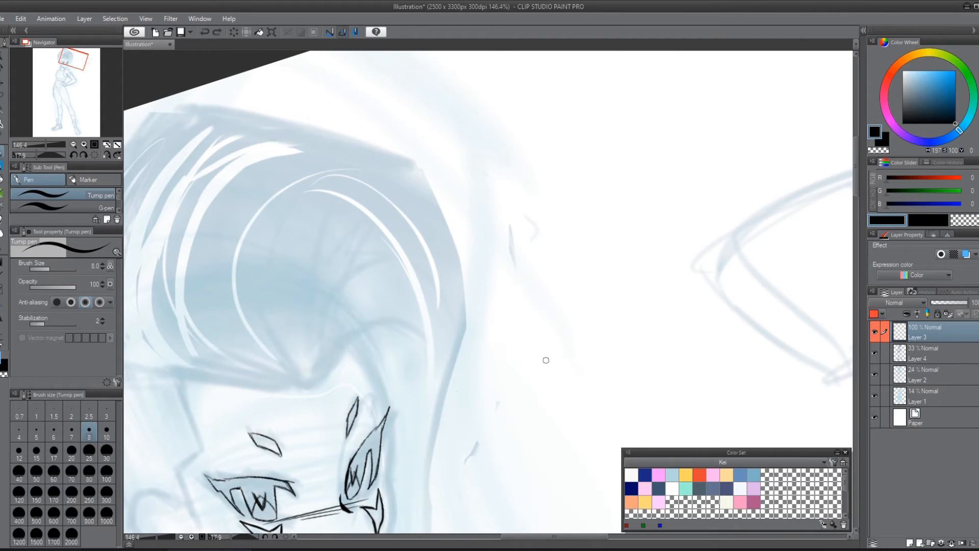
mouse_move(546, 356)
mouse_down()
mouse_move(690, 192)
mouse_move(714, 185)
mouse_up()
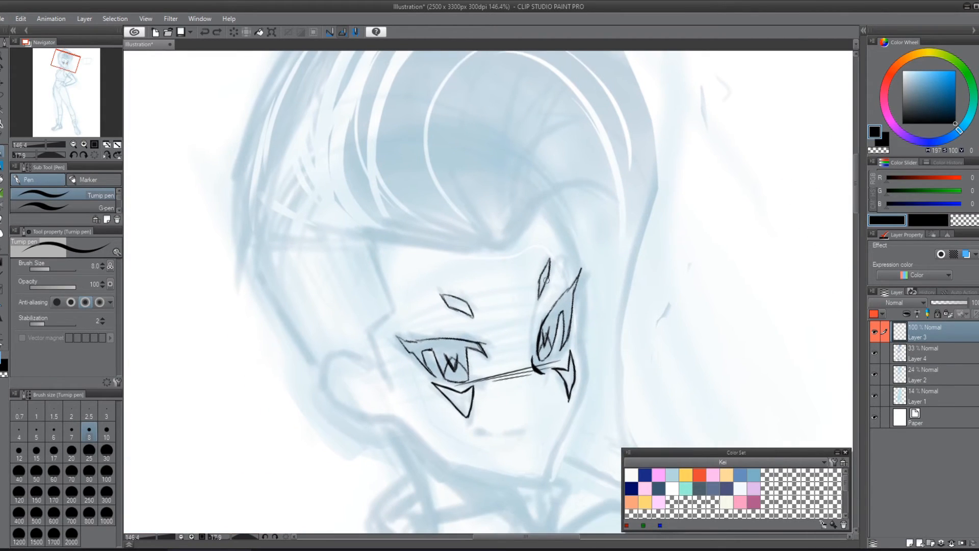
drag(584, 297, 508, 304)
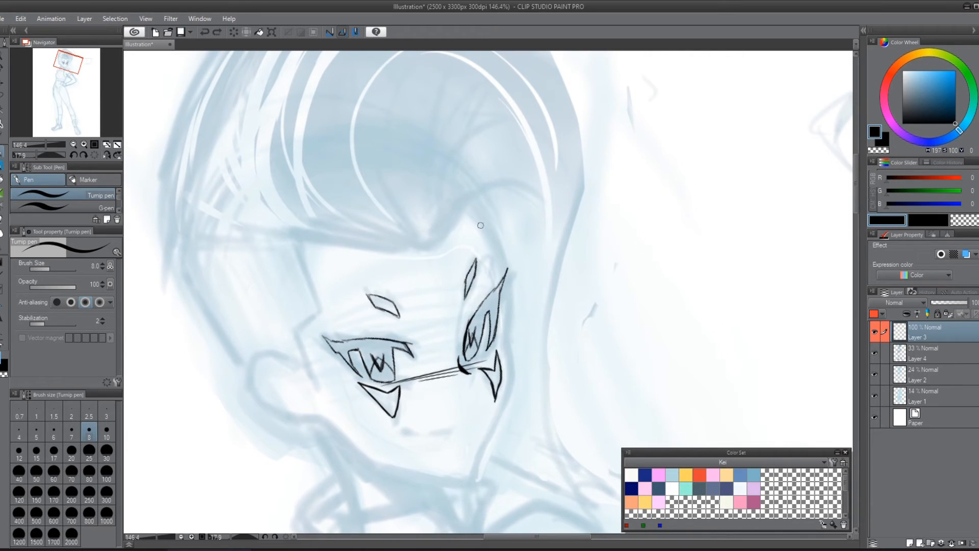
mouse_move(569, 95)
mouse_down()
mouse_move(582, 176)
mouse_move(539, 367)
mouse_move(541, 357)
mouse_move(551, 446)
mouse_up()
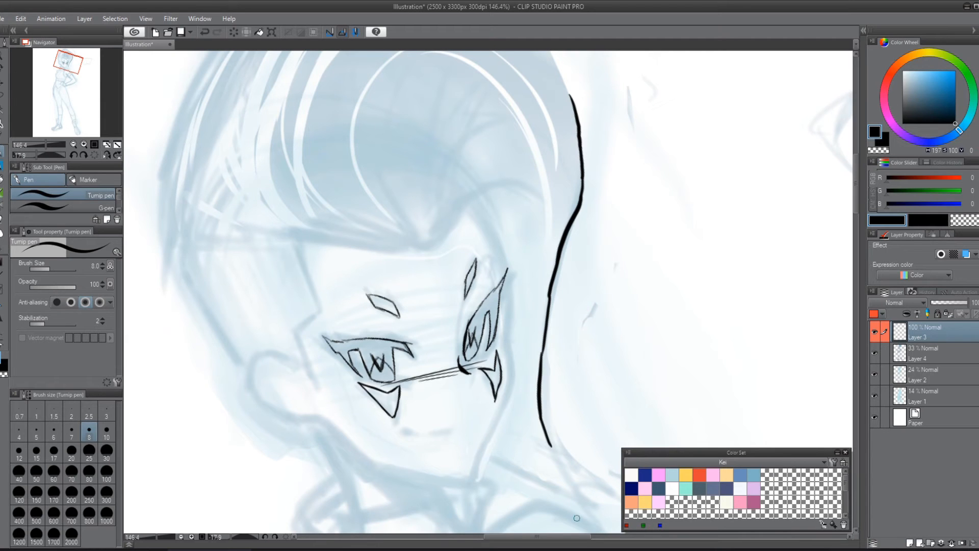
mouse_move(584, 79)
mouse_down()
mouse_move(580, 236)
mouse_move(550, 441)
mouse_up()
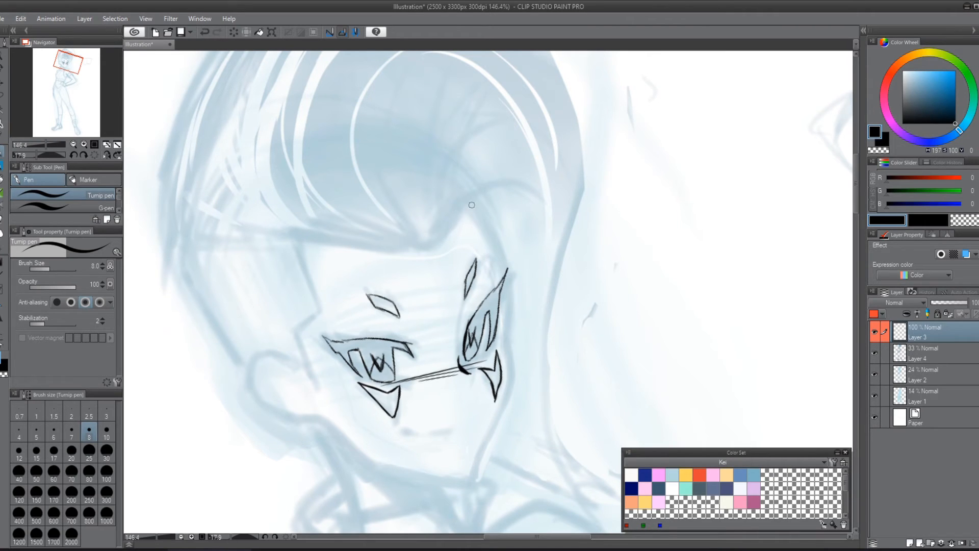
Step: Ink the far side of the face from the forehead hairline past the outer eye corner to the cheek
drag(470, 205, 498, 252)
key(ctrl+z)
mouse_move(471, 202)
mouse_down()
mouse_move(490, 228)
mouse_move(504, 337)
mouse_move(469, 467)
mouse_up()
key(ctrl+z)
mouse_move(473, 206)
mouse_down()
mouse_move(510, 311)
mouse_move(487, 433)
mouse_up()
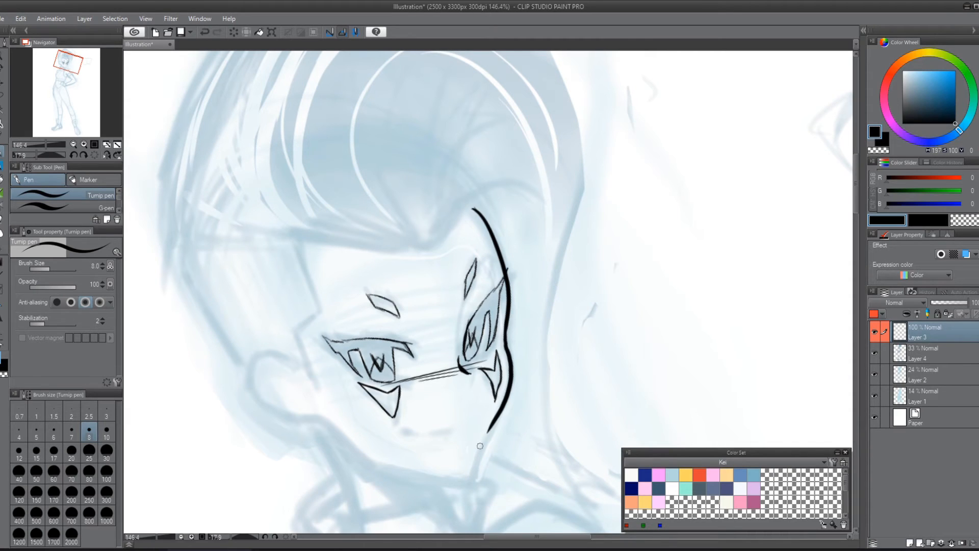
key(ctrl+z)
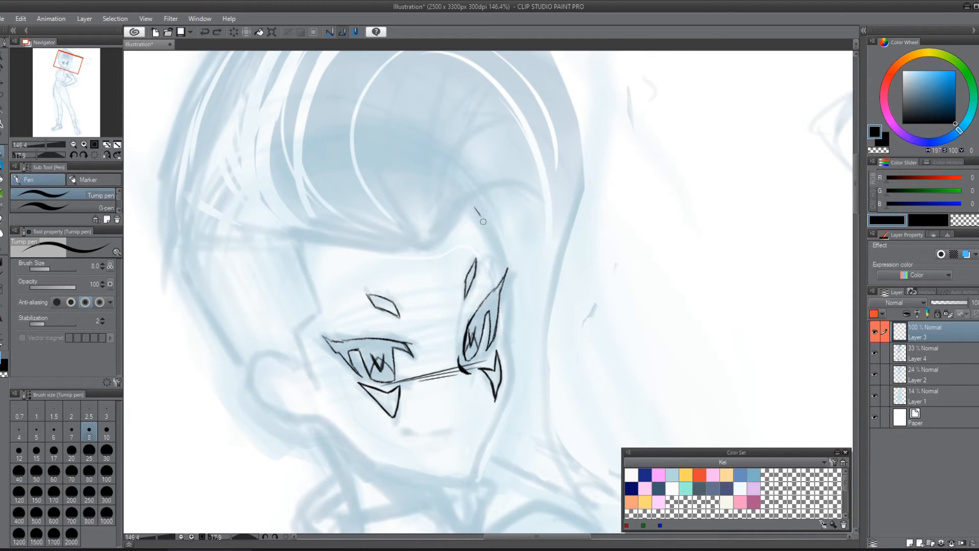
mouse_move(472, 206)
mouse_down()
mouse_move(502, 274)
mouse_move(507, 396)
mouse_up()
Step: Ink the far cheek contour from beside the under-eye marking down to the pointed chin
drag(564, 340, 607, 189)
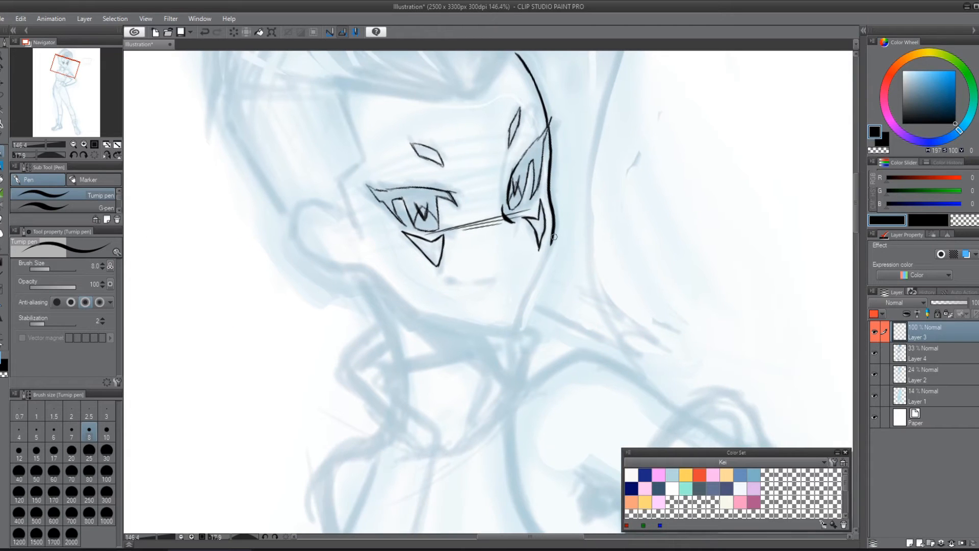
drag(553, 227, 526, 308)
drag(534, 283, 522, 317)
key(ctrl+z)
key(ctrl+z)
key(ctrl+z)
mouse_move(551, 212)
mouse_down()
mouse_move(554, 236)
mouse_move(534, 275)
mouse_up()
key(ctrl+z)
key(ctrl+z)
key(ctrl+z)
key(ctrl+z)
mouse_move(551, 212)
mouse_down()
mouse_move(554, 237)
mouse_move(529, 291)
mouse_up()
drag(549, 252, 510, 332)
Step: Reinforce the upper end of the far face contour and ink the jawline from the ear to the chin
drag(652, 276, 602, 363)
drag(462, 137, 485, 177)
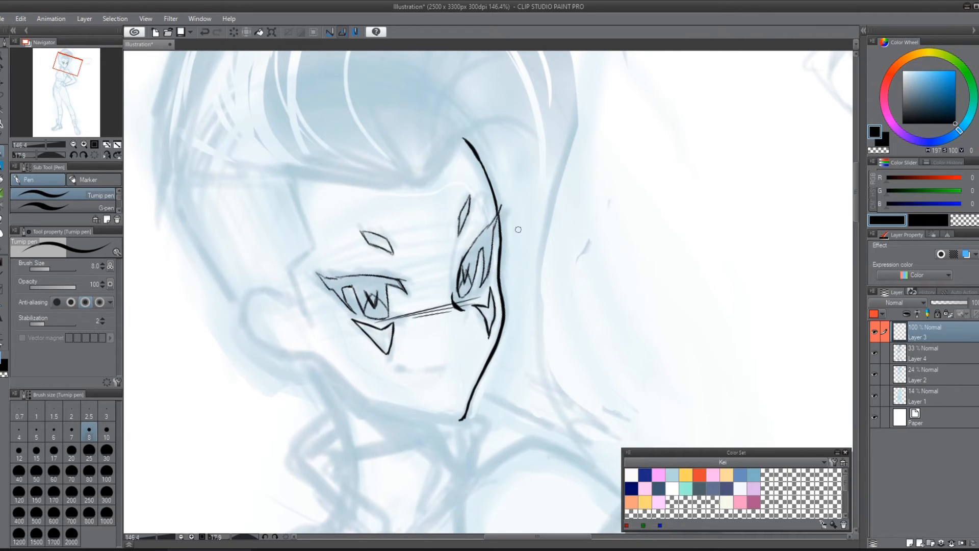
mouse_move(320, 359)
mouse_down()
mouse_move(375, 403)
mouse_move(455, 421)
mouse_up()
Step: Ink the mouth as a thin curved line with a short dark mark at its near corner
drag(559, 274, 661, 160)
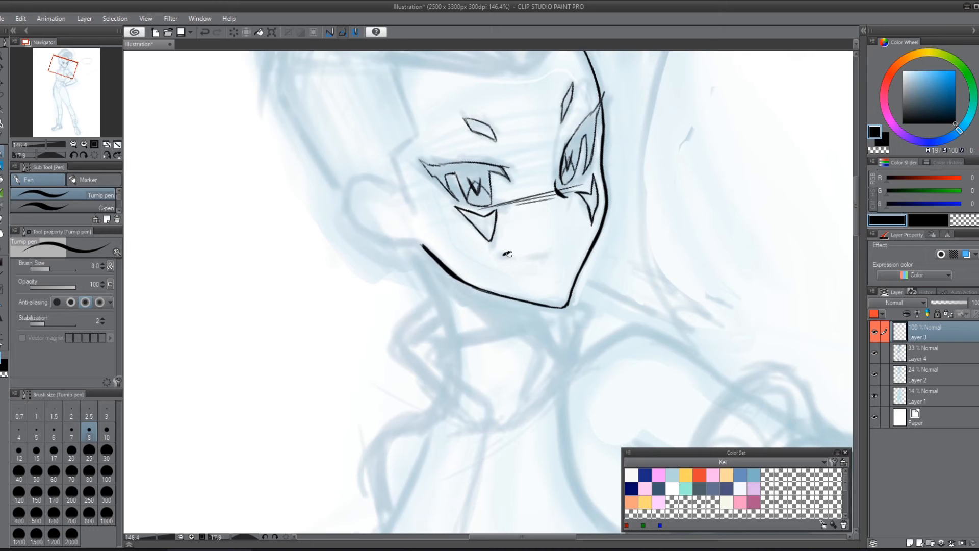
drag(520, 254, 556, 246)
drag(640, 227, 625, 324)
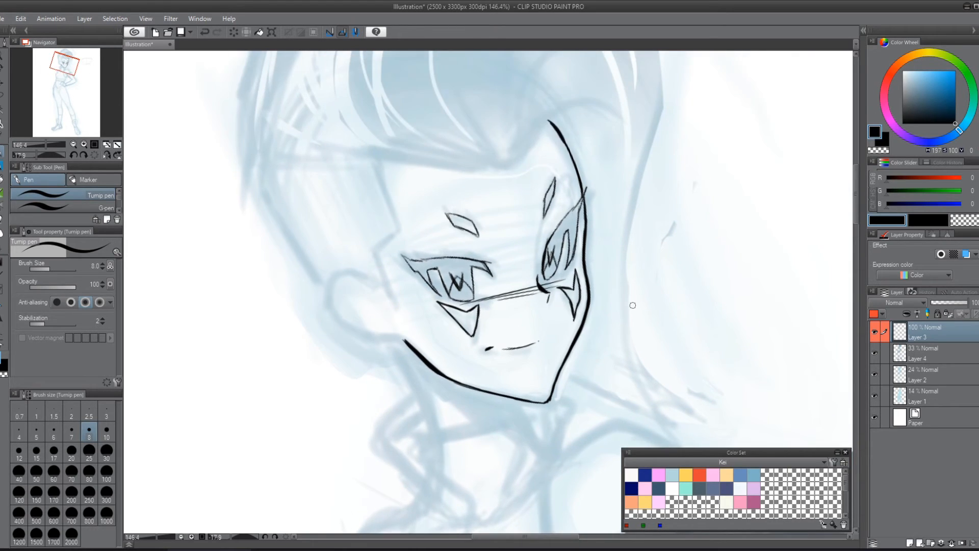
Step: Restore the unmirrored view and ink the ear's outline and inner folds, plus the neck line below it
key(h)
drag(635, 204, 479, 503)
drag(526, 225, 557, 415)
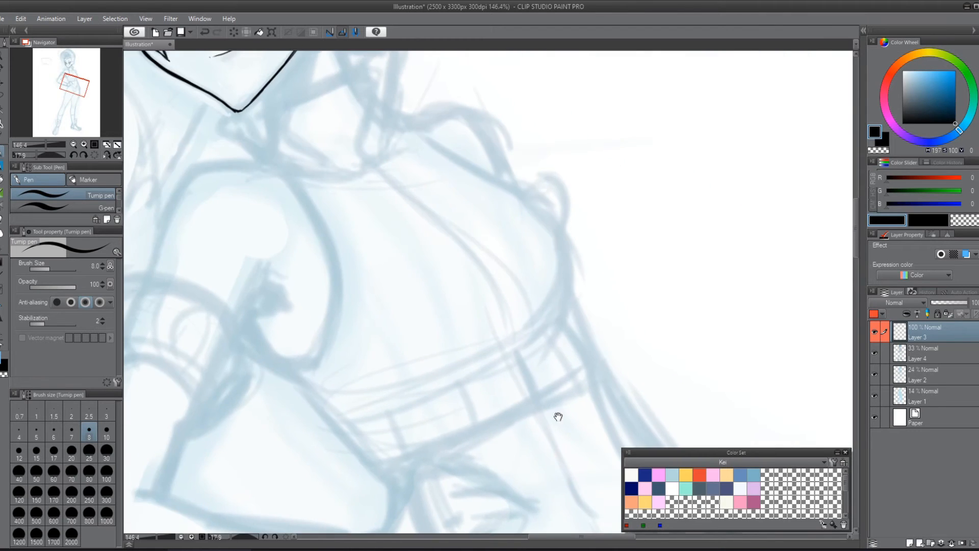
drag(431, 194, 496, 422)
drag(457, 248, 531, 346)
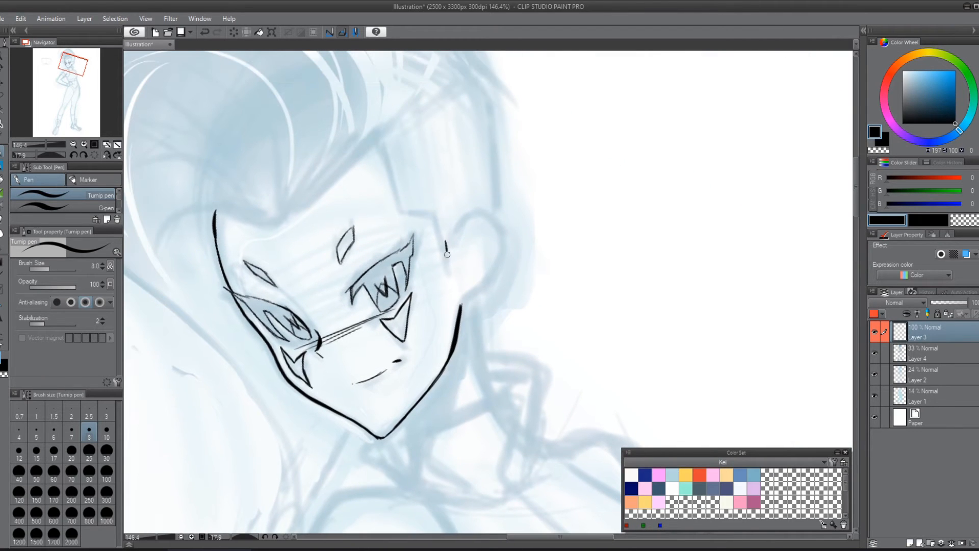
mouse_move(447, 254)
mouse_down()
mouse_move(456, 219)
mouse_move(474, 206)
mouse_move(495, 239)
mouse_move(494, 265)
mouse_move(467, 298)
mouse_up()
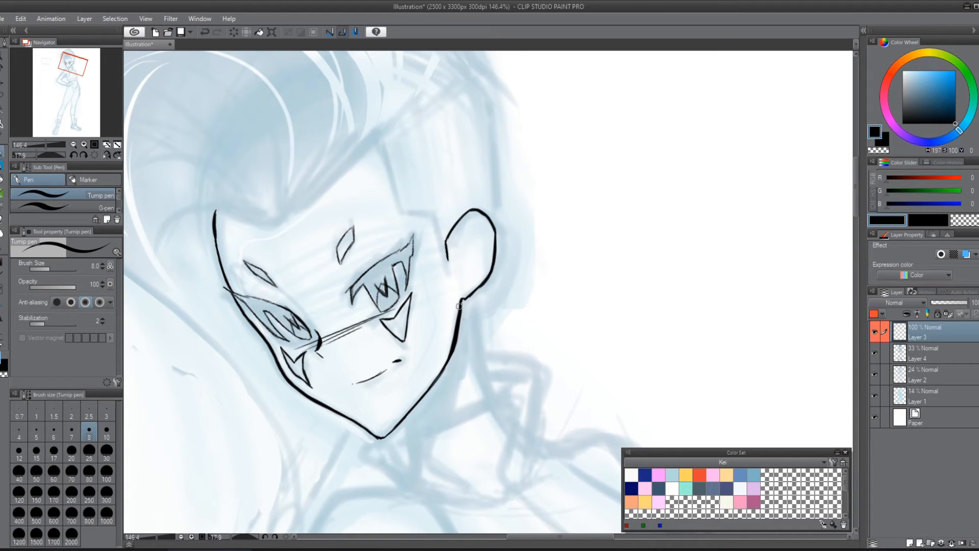
drag(468, 301, 468, 299)
drag(473, 334, 490, 396)
mouse_move(458, 258)
mouse_down()
mouse_move(466, 275)
mouse_move(463, 235)
mouse_move(476, 215)
mouse_move(481, 222)
mouse_up()
Step: Ink the angular sideburn edge in front of the ear and the slanted hairline across the forehead
drag(542, 201, 576, 261)
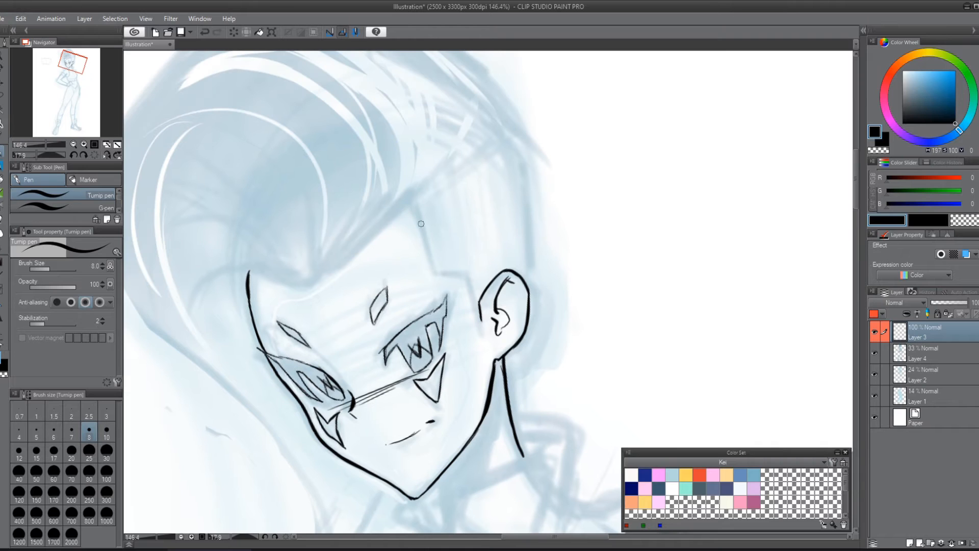
mouse_move(412, 203)
mouse_down()
mouse_move(432, 281)
mouse_move(430, 270)
mouse_move(473, 278)
mouse_move(479, 335)
mouse_up()
drag(500, 278, 630, 260)
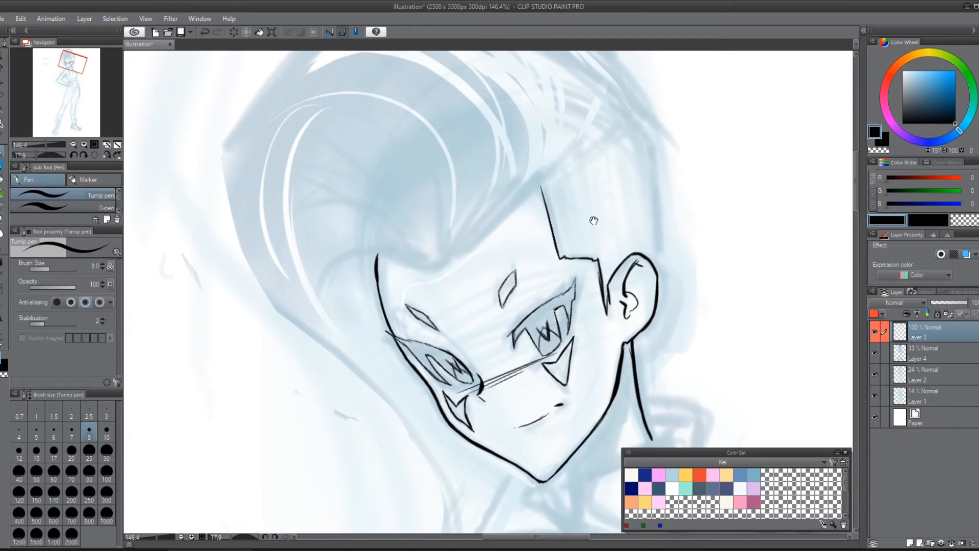
drag(445, 265, 539, 182)
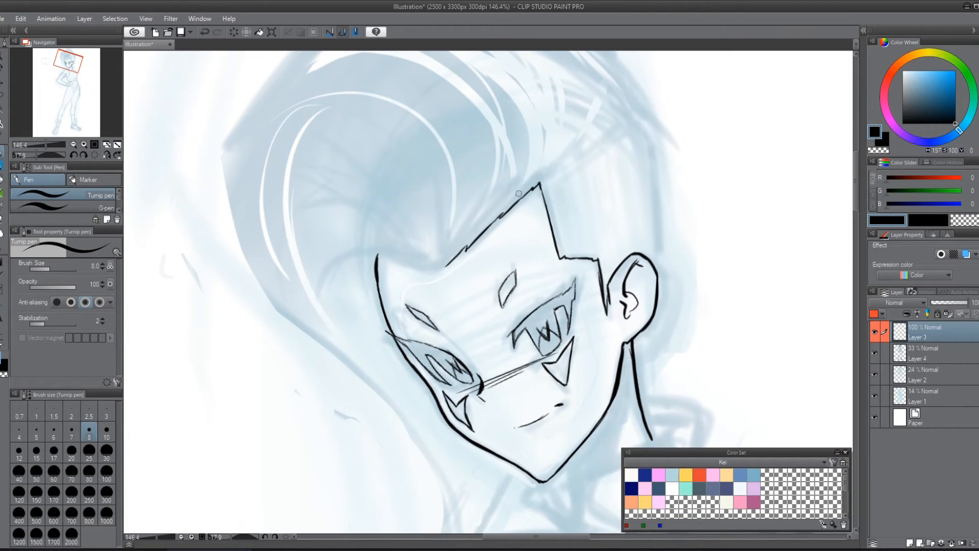
Step: Ink the hairline at the far temple, extend its near end to the back of the head, and draw the head's rear contour down to the ear
drag(581, 209, 526, 262)
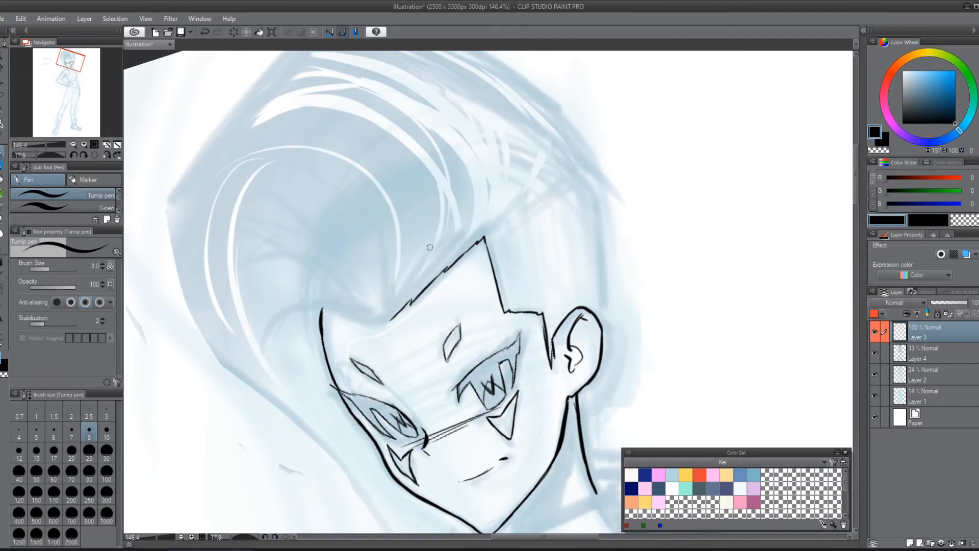
drag(326, 304, 388, 323)
mouse_move(589, 286)
mouse_down()
mouse_move(592, 243)
mouse_move(579, 274)
mouse_up()
mouse_move(451, 253)
mouse_down()
mouse_move(550, 182)
mouse_move(569, 273)
mouse_move(568, 242)
mouse_move(565, 330)
mouse_up()
scroll(583, 408, down, 3)
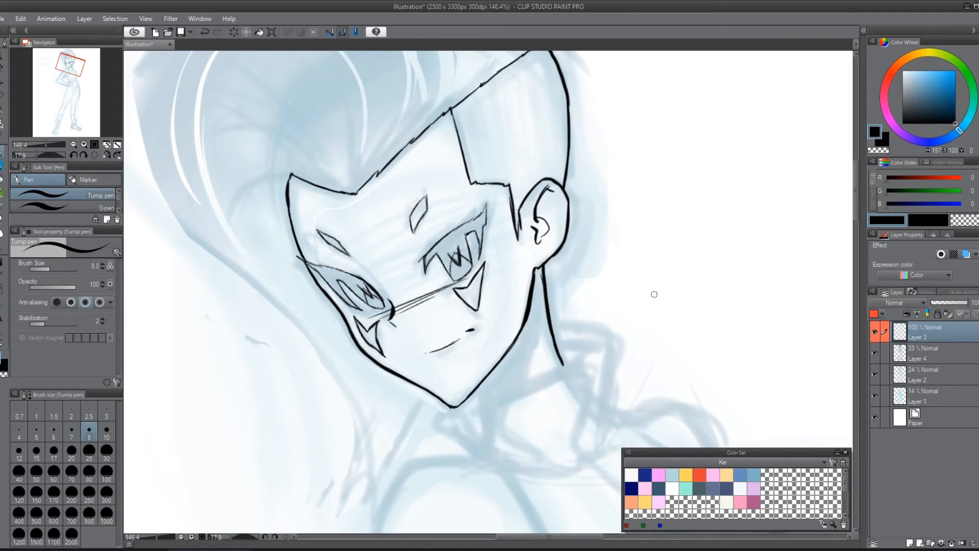
scroll(652, 296, down, 4)
drag(616, 312, 517, 326)
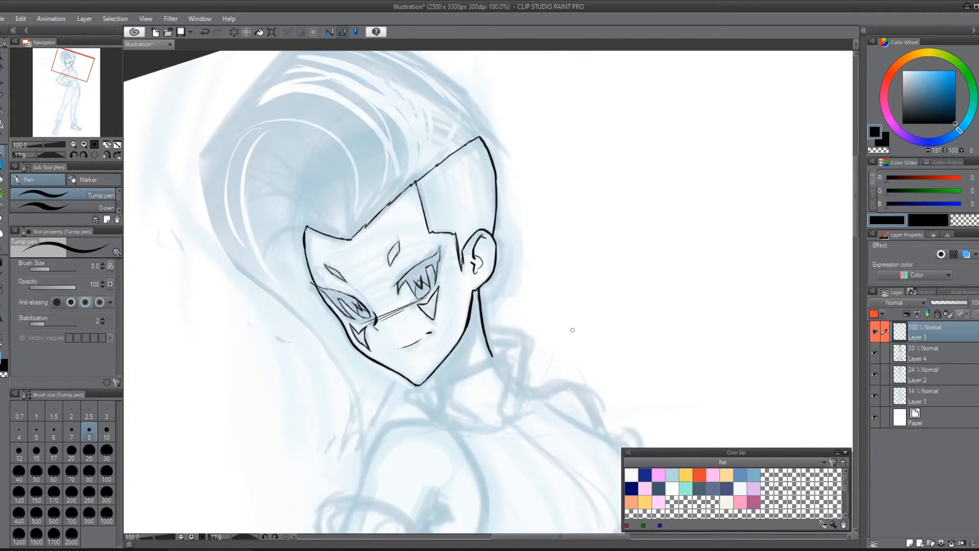
drag(599, 270, 597, 331)
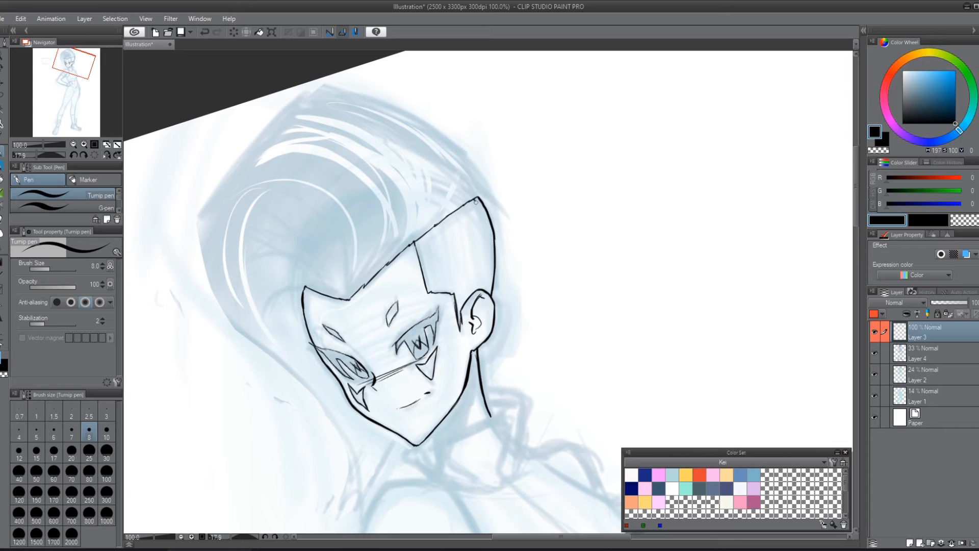
Step: Refine the rear corner of the shaved side area and fill it with parallel, near-vertical hatching down to the ear
drag(475, 201, 493, 252)
drag(484, 189, 508, 286)
mouse_move(420, 252)
mouse_down()
mouse_move(430, 293)
mouse_move(442, 298)
mouse_up()
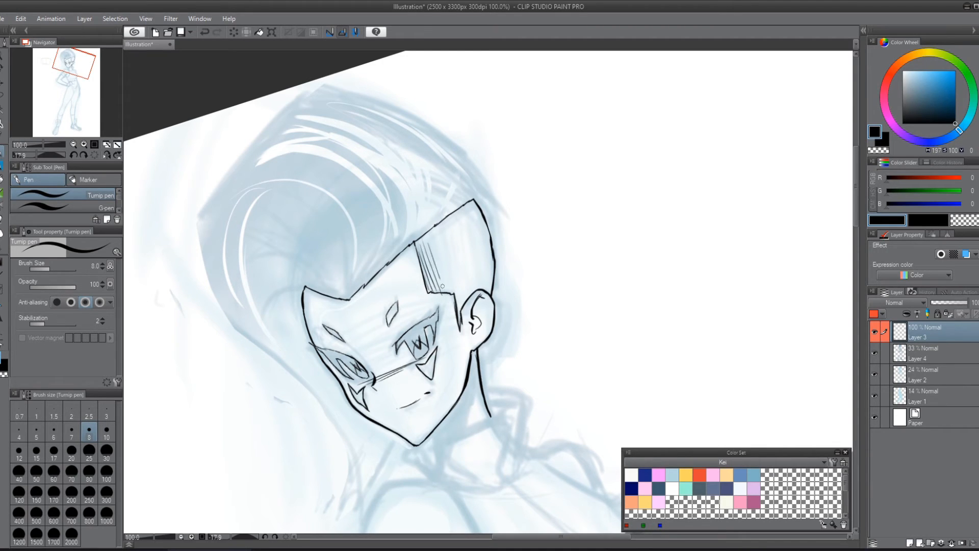
drag(437, 235, 460, 306)
drag(449, 221, 462, 298)
mouse_move(456, 216)
mouse_down()
mouse_move(471, 292)
mouse_move(465, 227)
mouse_move(480, 289)
mouse_up()
mouse_move(469, 206)
mouse_down()
mouse_move(488, 288)
mouse_move(469, 202)
mouse_move(487, 281)
mouse_up()
drag(476, 204, 492, 271)
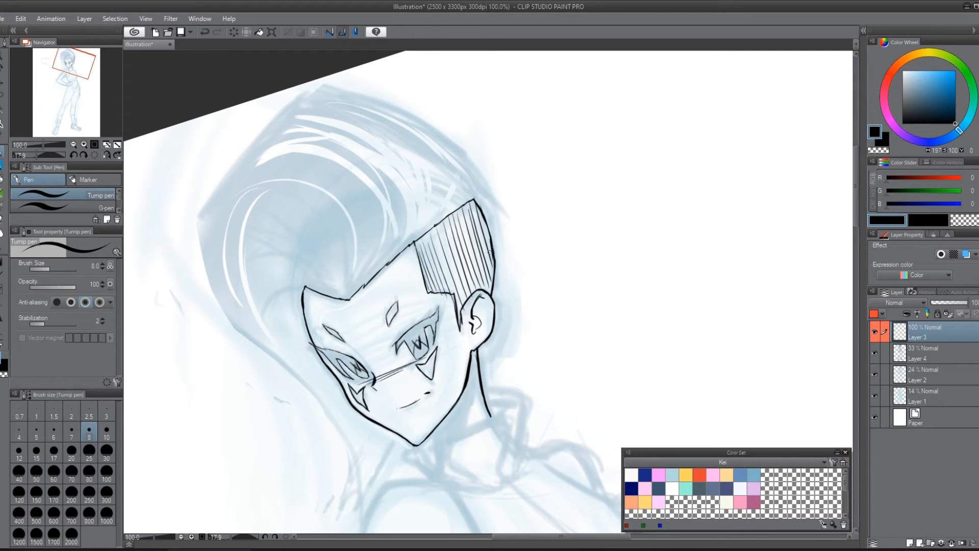
Step: Densify the hatching on the shaved side of the head and add short hatch strokes beneath the upper lids of both eyes
mouse_move(434, 233)
mouse_down()
mouse_move(453, 300)
mouse_move(461, 278)
mouse_up()
mouse_move(470, 204)
mouse_down()
mouse_move(480, 236)
mouse_move(484, 217)
mouse_move(493, 261)
mouse_up()
drag(475, 217, 489, 260)
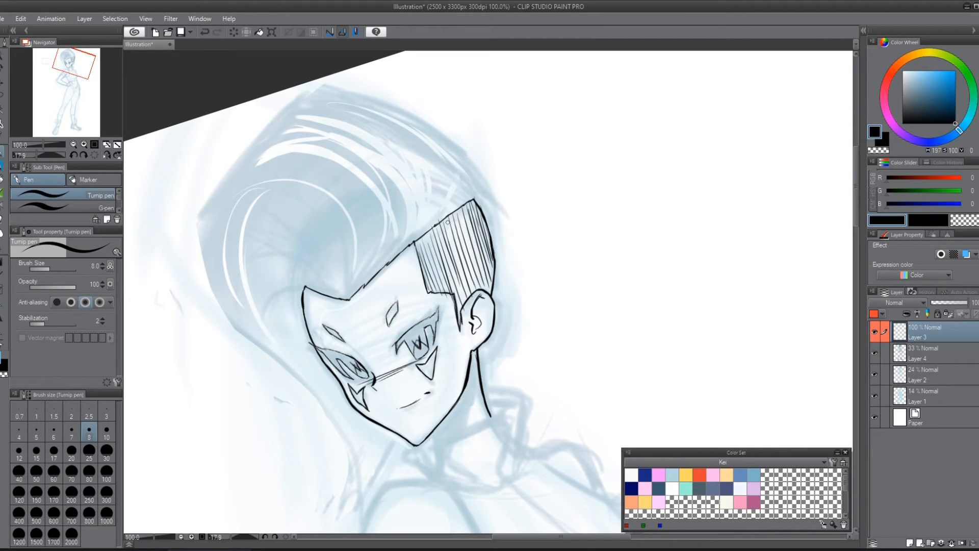
drag(447, 223, 455, 250)
drag(322, 350, 332, 360)
drag(326, 351, 338, 367)
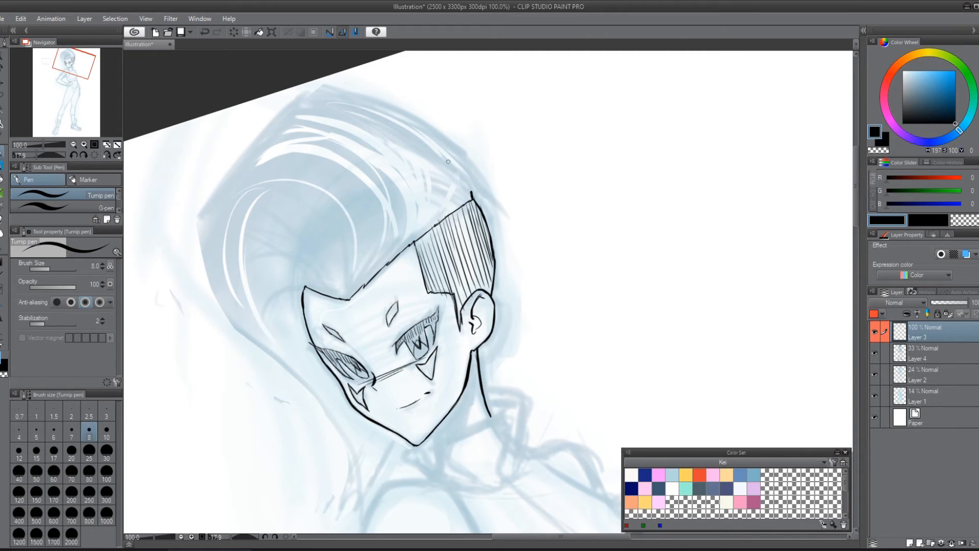
Step: Ink the crown contour rising from the rear corner of the shaved side, undoing its long extension toward the front
mouse_move(470, 194)
mouse_down()
mouse_move(462, 180)
mouse_move(353, 124)
mouse_up()
key(ctrl+z)
drag(422, 155, 384, 132)
drag(386, 134, 283, 97)
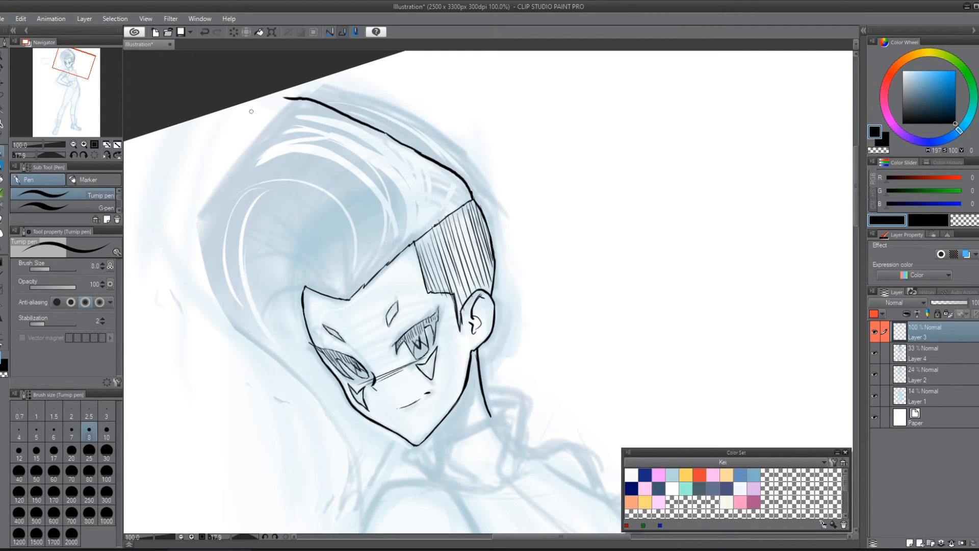
key(ctrl+z)
key(ctrl+z)
Step: Extend the crown contour over the top of the head with the Real G-Pen
key(shift+space)
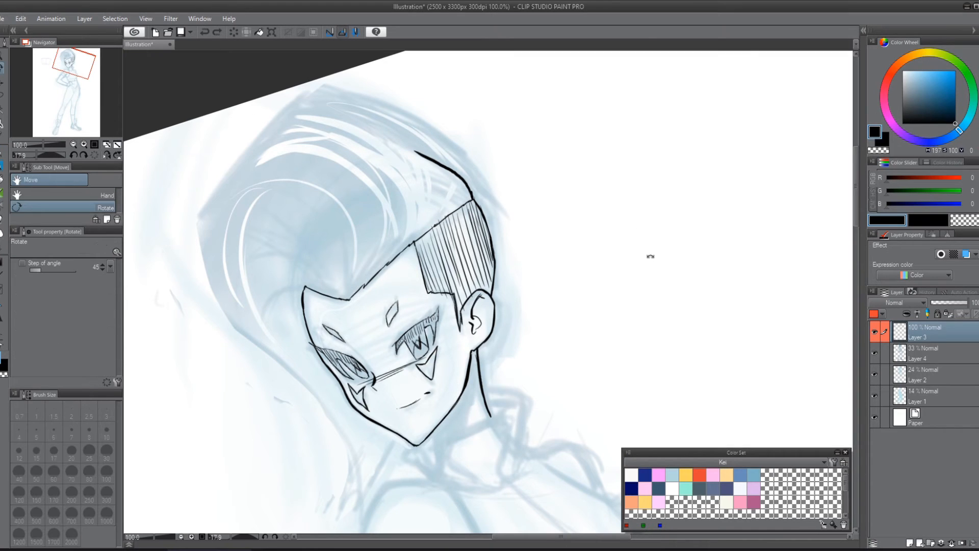
drag(649, 255, 350, 118)
drag(579, 269, 542, 120)
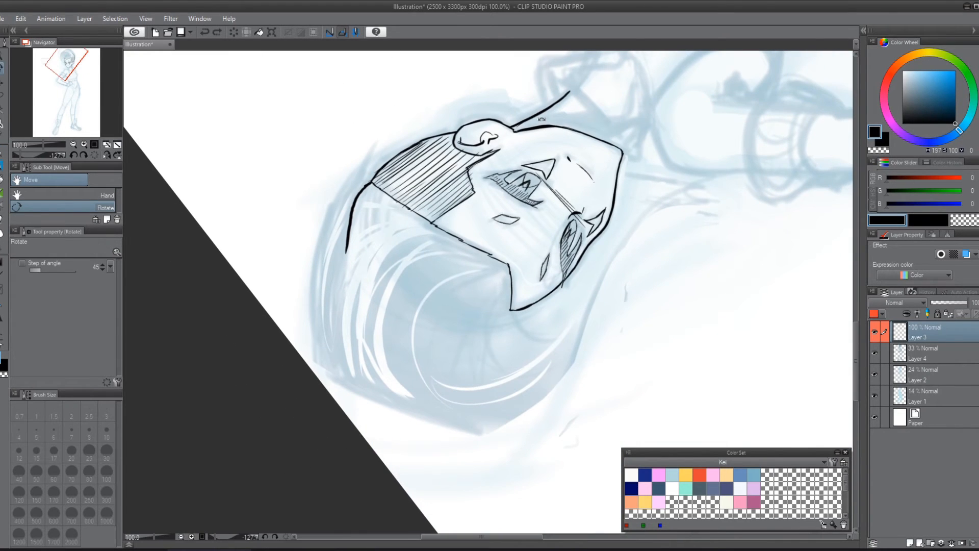
drag(346, 250, 341, 293)
key(ctrl+z)
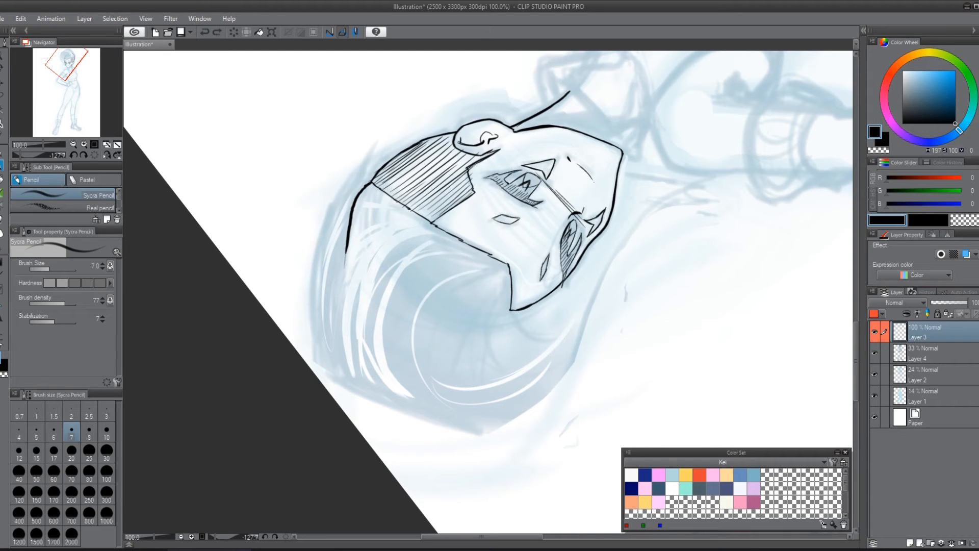
key(p)
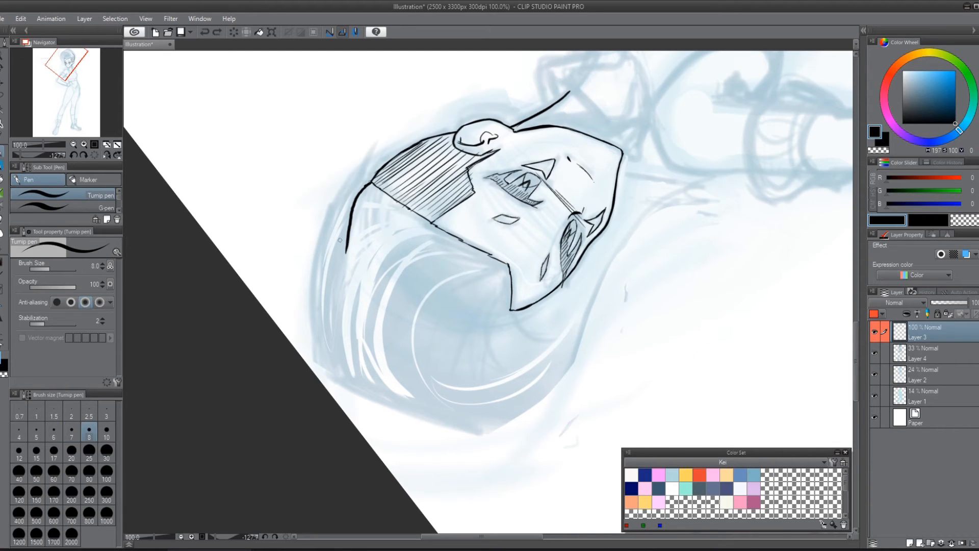
scroll(116, 206, down, 1)
click(106, 205)
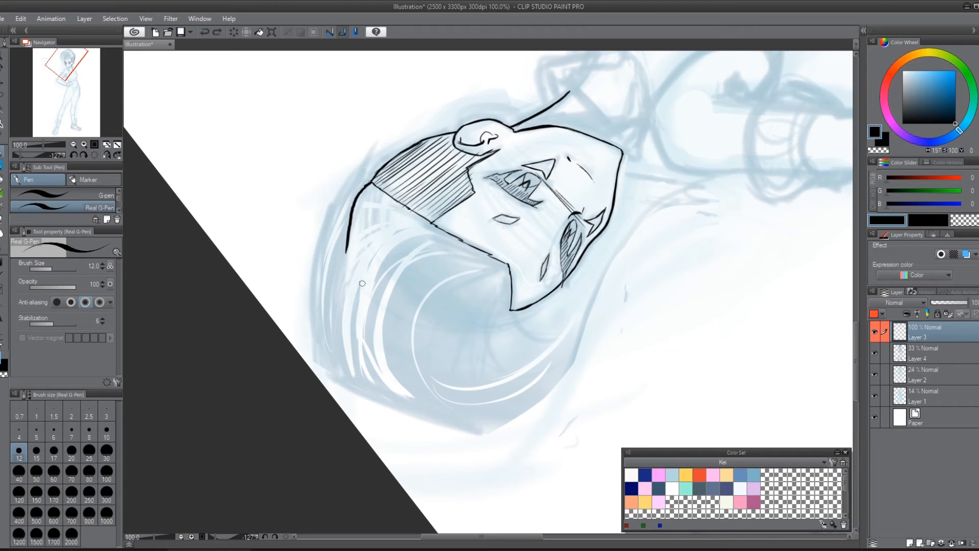
mouse_move(345, 250)
mouse_down()
mouse_move(344, 300)
mouse_move(360, 332)
mouse_up()
key(r)
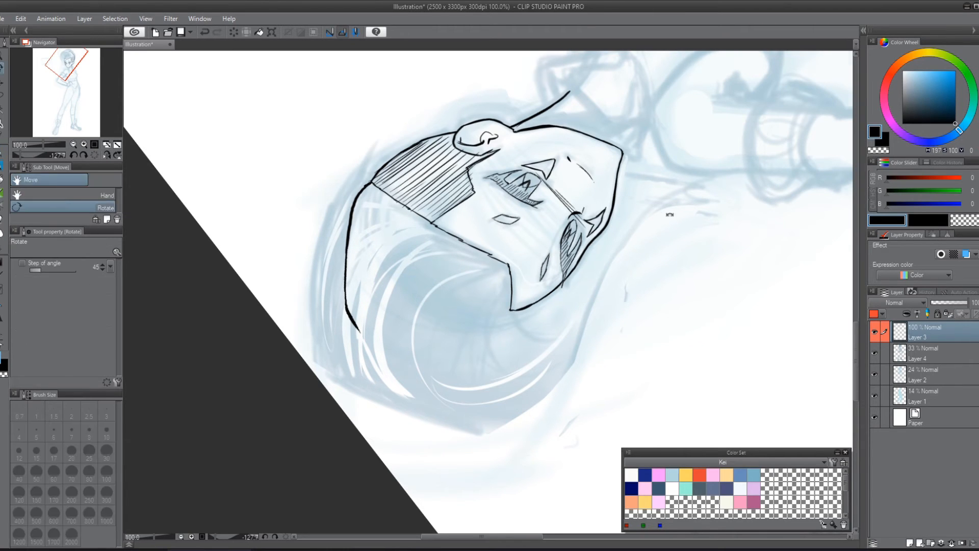
drag(668, 214, 456, 423)
drag(649, 317, 643, 282)
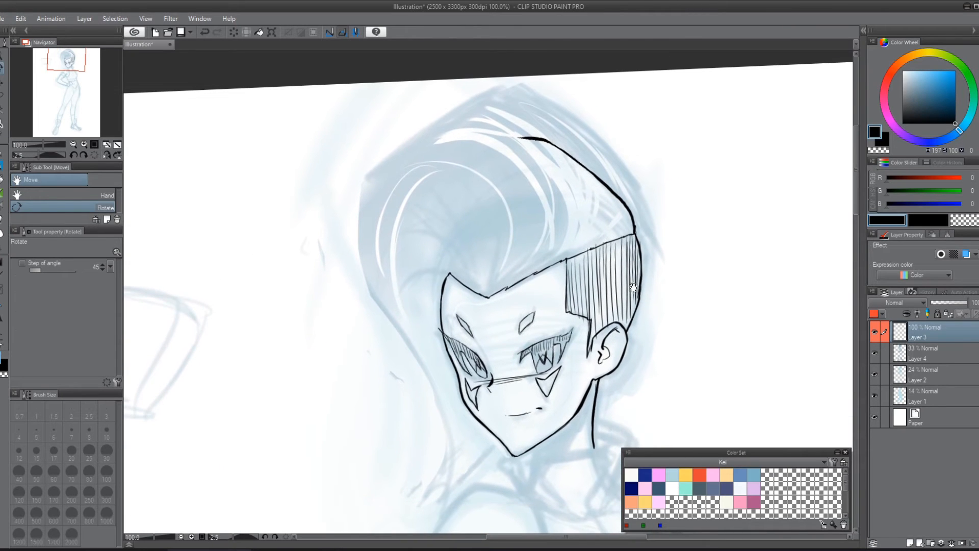
key(p)
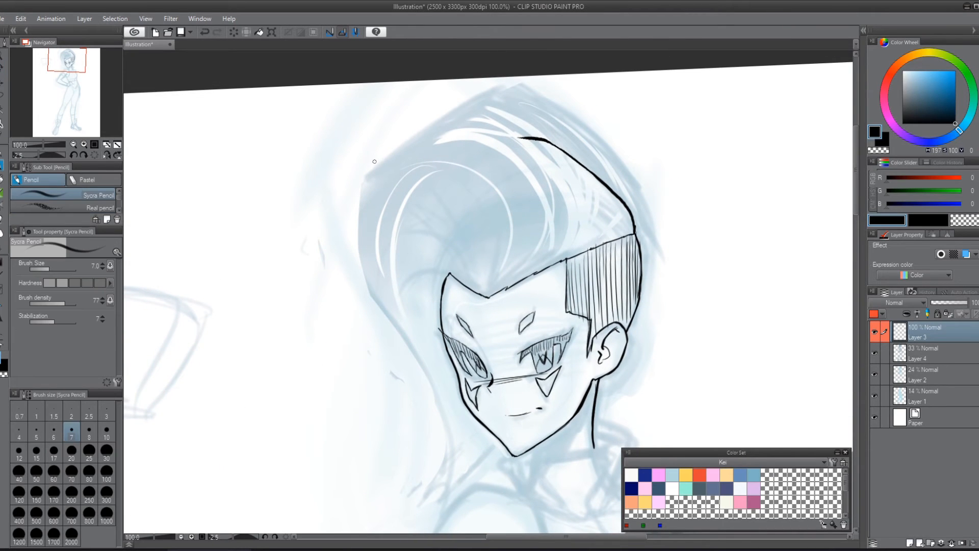
drag(382, 144, 362, 234)
key(ctrl+z)
key(ctrl+z)
Step: With the Real G-Pen, ink the hair's front outer contour down past the cheek into a pointed lock that returns to the jaw
key(p)
click(109, 206)
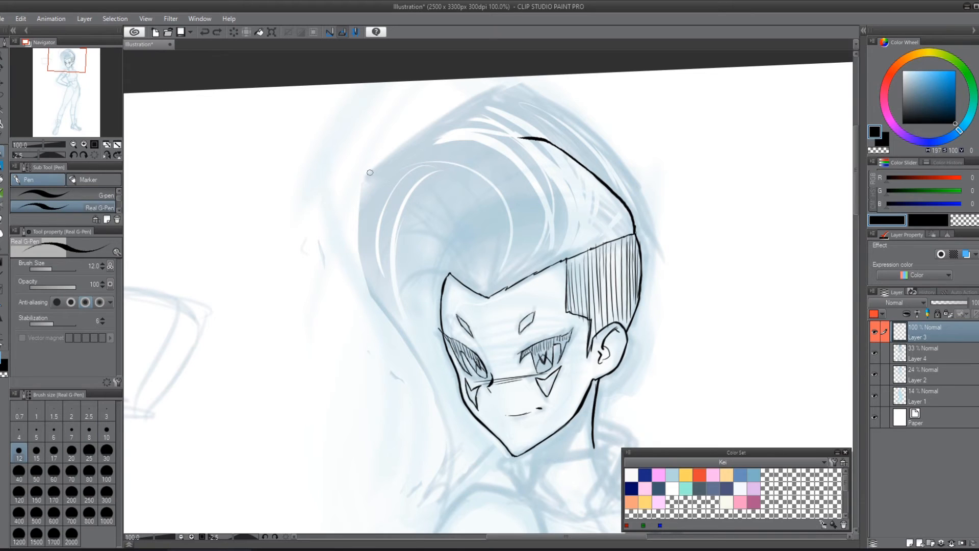
mouse_move(377, 163)
mouse_down()
mouse_move(359, 196)
mouse_move(363, 272)
mouse_move(432, 377)
mouse_move(454, 450)
mouse_up()
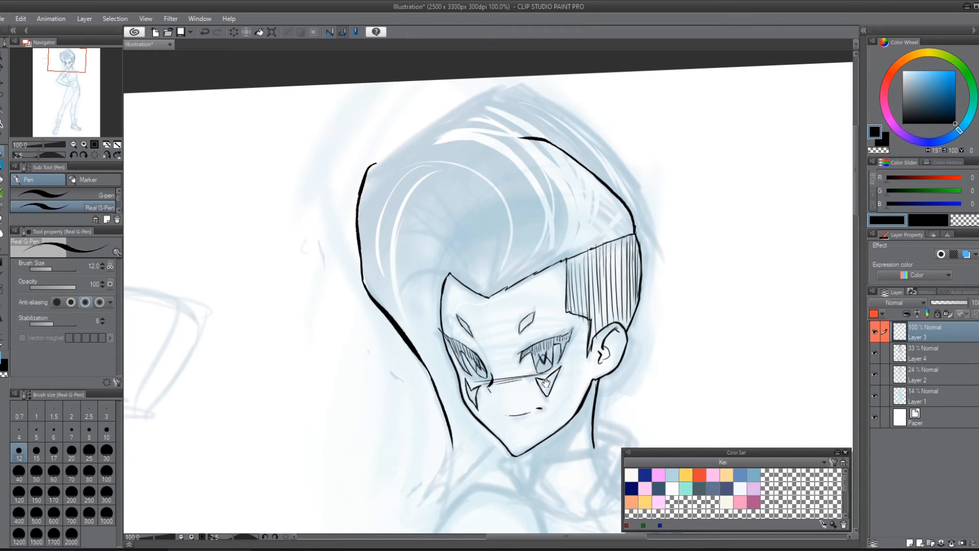
mouse_move(546, 383)
mouse_down()
mouse_move(593, 258)
mouse_move(553, 366)
mouse_move(594, 290)
mouse_move(579, 286)
mouse_up()
mouse_move(422, 262)
mouse_down()
mouse_move(448, 338)
mouse_move(447, 380)
mouse_up()
key(ctrl+z)
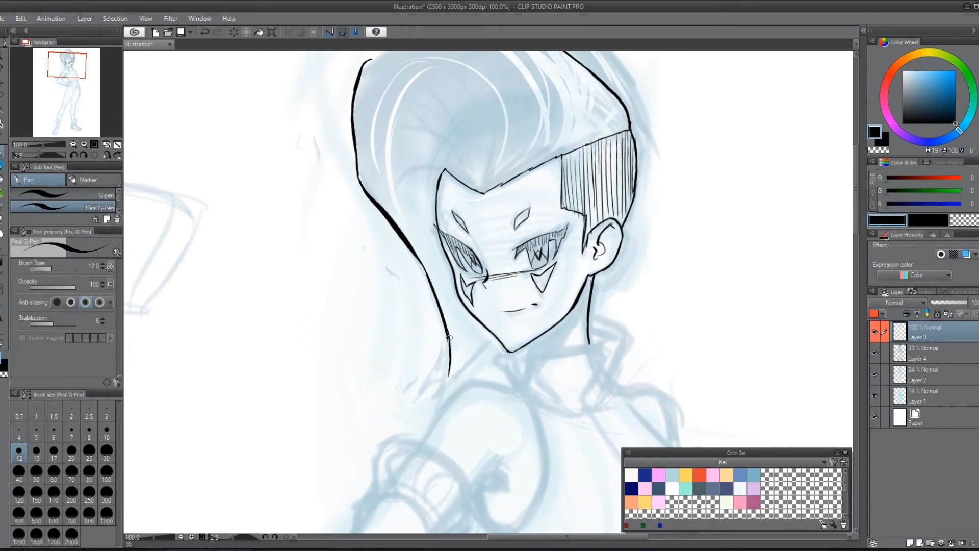
drag(449, 338, 448, 380)
mouse_move(447, 333)
mouse_down()
mouse_move(448, 386)
mouse_move(494, 339)
mouse_up()
Step: Ink the pompadour's top contour from the front corner to the crown, plus curved strands rising from the near hairline
drag(650, 155, 667, 286)
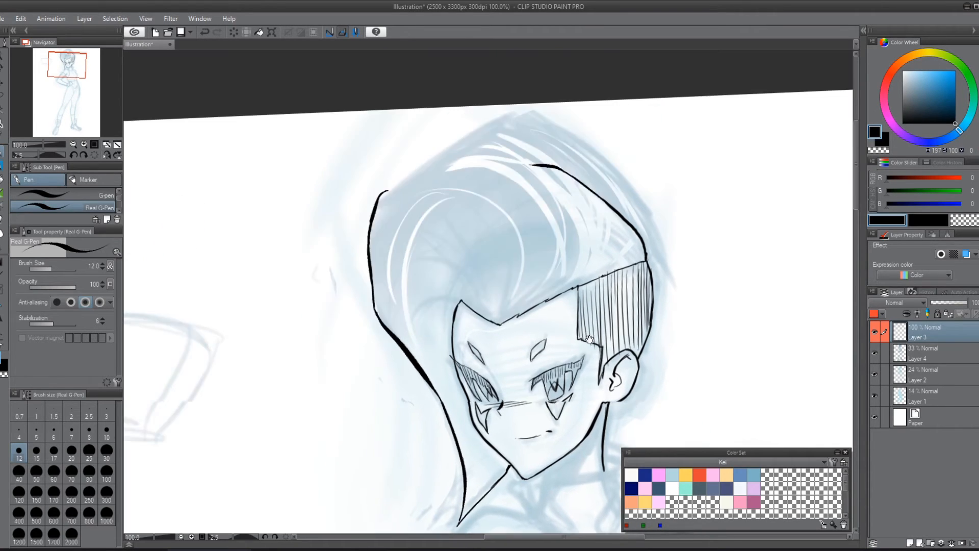
mouse_move(381, 193)
mouse_down()
mouse_move(489, 159)
mouse_move(552, 166)
mouse_move(614, 243)
mouse_move(614, 270)
mouse_move(634, 265)
mouse_up()
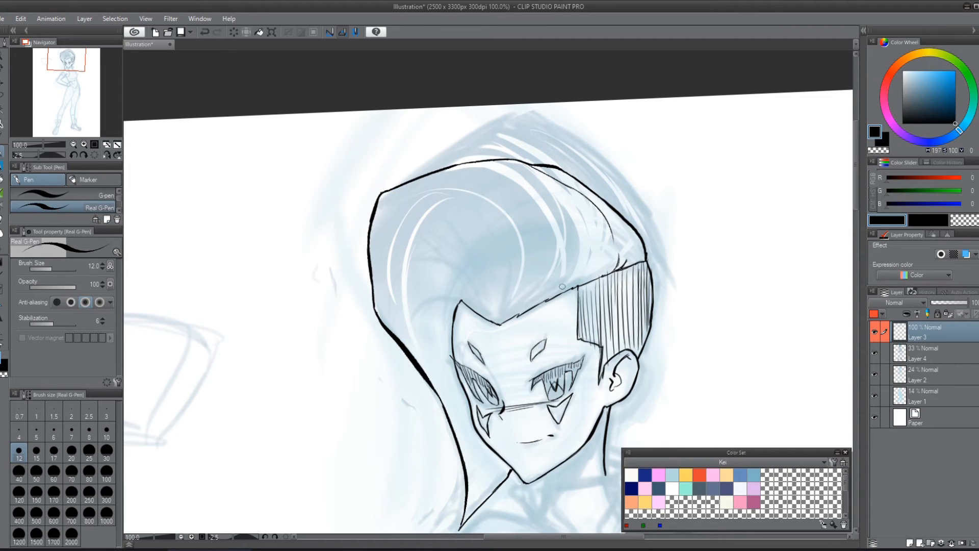
mouse_move(518, 316)
mouse_down()
mouse_move(537, 230)
mouse_move(524, 210)
mouse_up()
mouse_move(547, 301)
mouse_down()
mouse_move(567, 271)
mouse_move(584, 277)
mouse_move(593, 267)
mouse_up()
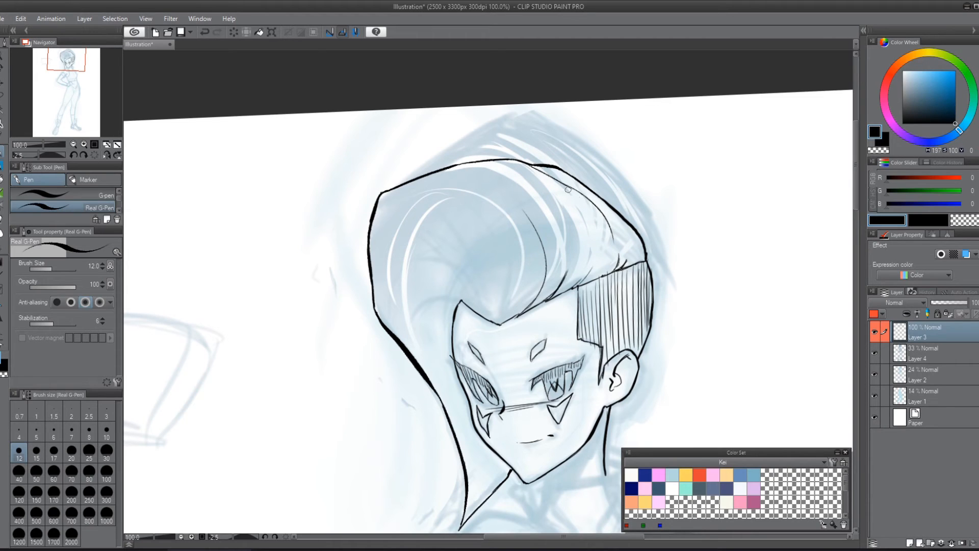
Step: Ink long curved strand lines through the pompadour, sweeping from the hairline over the front and down the far side of the face
mouse_move(397, 192)
mouse_down()
mouse_move(487, 197)
mouse_move(516, 238)
mouse_move(518, 306)
mouse_move(500, 324)
mouse_up()
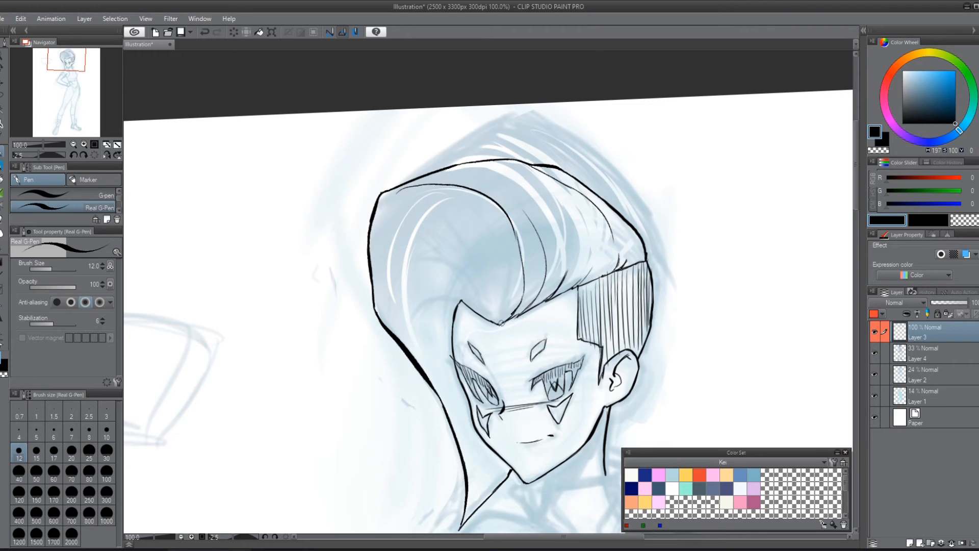
mouse_move(461, 166)
mouse_down()
mouse_move(561, 201)
mouse_move(590, 272)
mouse_up()
drag(639, 250, 611, 271)
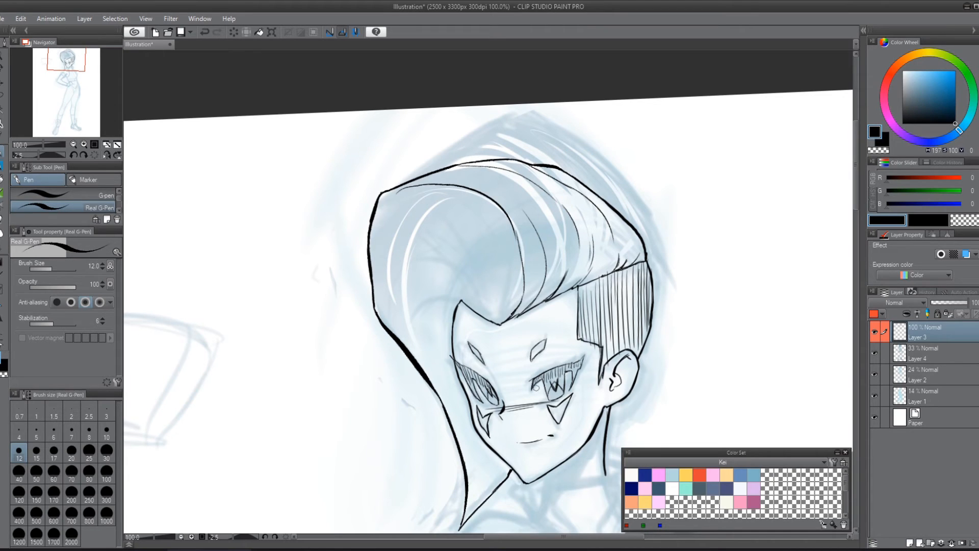
mouse_move(496, 316)
mouse_down()
mouse_move(495, 271)
mouse_move(431, 204)
mouse_move(381, 255)
mouse_move(387, 305)
mouse_move(454, 432)
mouse_up()
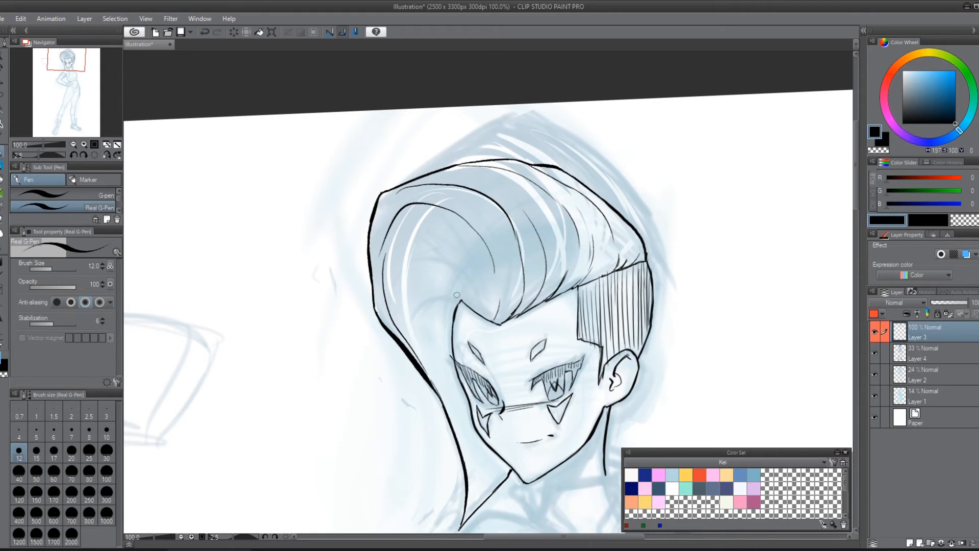
mouse_move(478, 308)
mouse_down()
mouse_move(467, 261)
mouse_move(399, 269)
mouse_up()
mouse_move(460, 305)
mouse_down()
mouse_move(429, 278)
mouse_move(429, 339)
mouse_move(468, 427)
mouse_up()
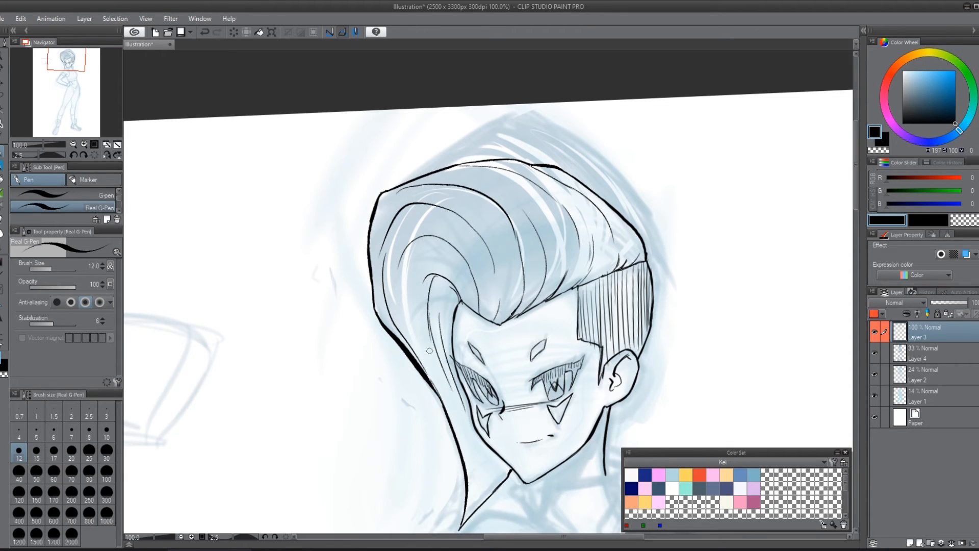
Step: Ink short strand lines inside the pointed lock beside the chin, undoing the unsatisfactory strokes
mouse_move(419, 309)
mouse_down()
mouse_move(479, 485)
mouse_move(494, 354)
mouse_up()
key(ctrl+z)
key(ctrl+z)
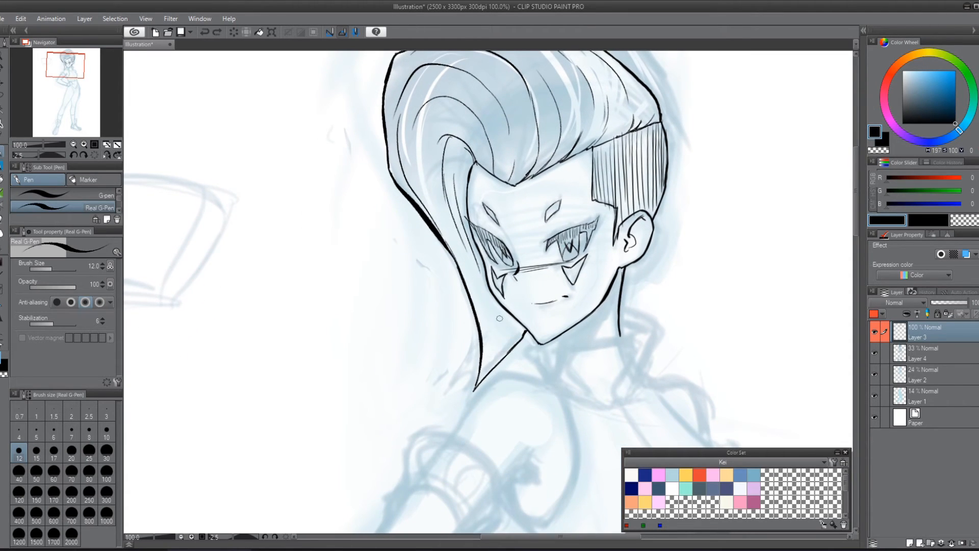
drag(503, 321, 495, 370)
key(ctrl+z)
drag(513, 337, 499, 362)
Step: Add short tapered root strokes along the hairline on both sides of its central peak above the forehead
drag(673, 262, 592, 381)
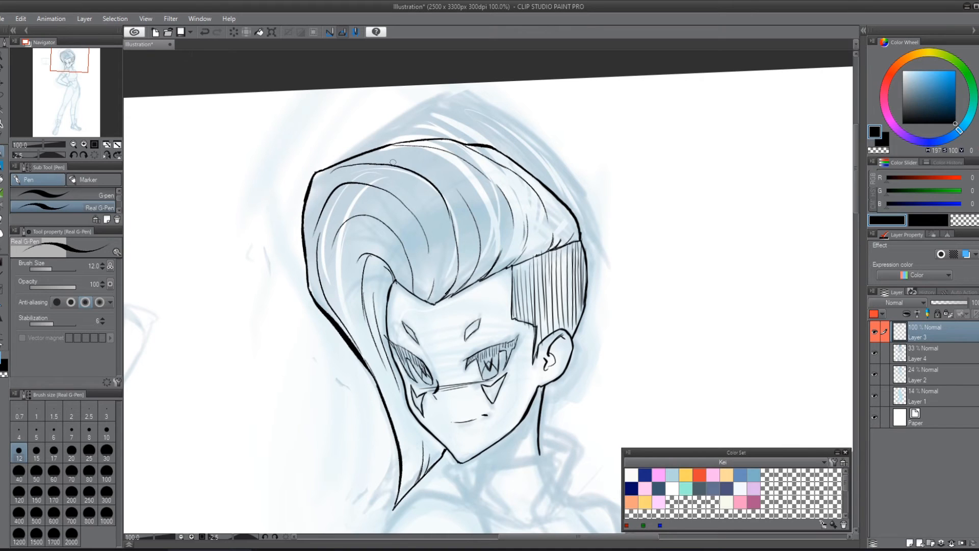
mouse_move(448, 250)
mouse_down()
mouse_move(433, 304)
mouse_move(457, 275)
mouse_move(467, 277)
mouse_move(480, 250)
mouse_up()
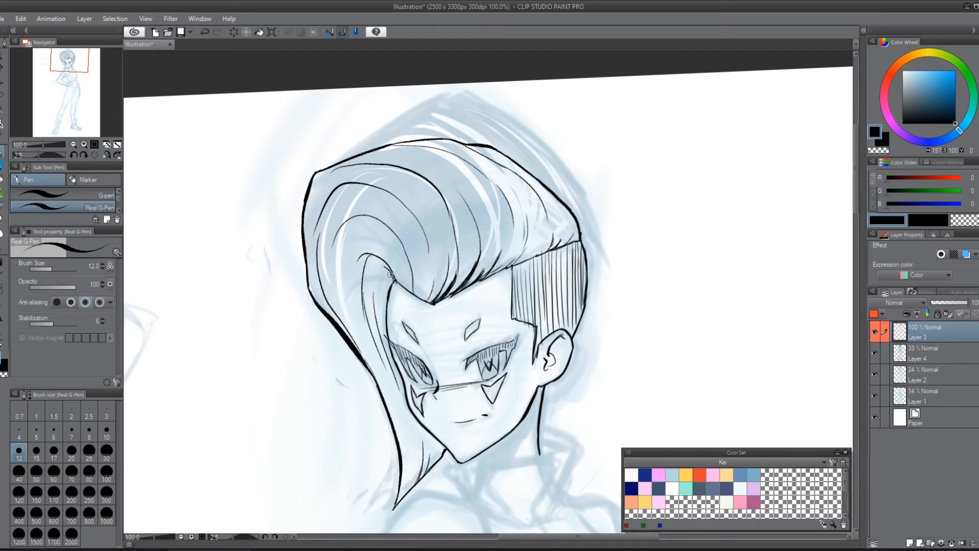
drag(393, 280, 418, 300)
mouse_move(408, 255)
mouse_down()
mouse_move(428, 302)
mouse_move(433, 264)
mouse_up()
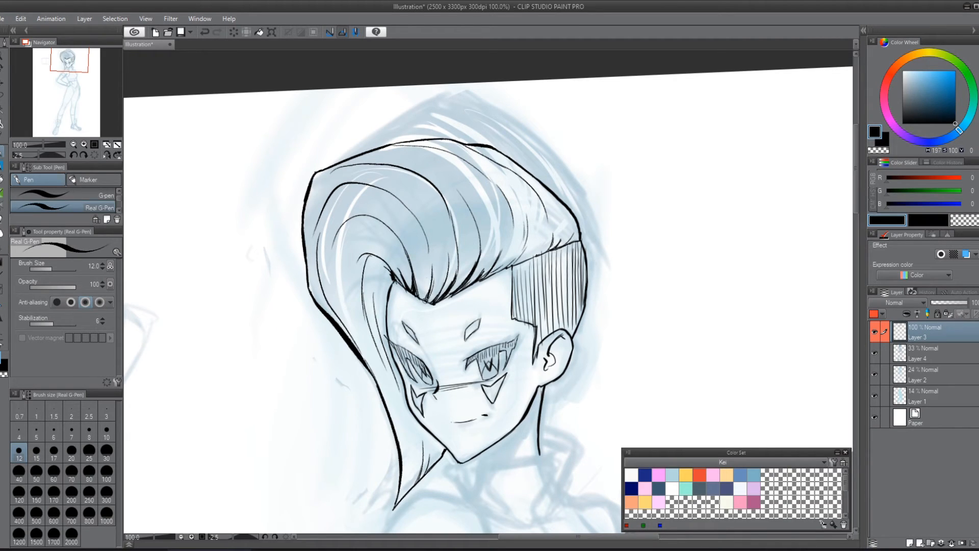
drag(428, 302, 419, 280)
Step: Darken the inner curl of hair at the far temple and add strand lines running down beside the face
mouse_move(391, 278)
mouse_down()
mouse_move(379, 267)
mouse_move(374, 285)
mouse_up()
mouse_move(380, 268)
mouse_down()
mouse_move(380, 306)
mouse_move(386, 284)
mouse_move(377, 307)
mouse_move(387, 288)
mouse_move(378, 329)
mouse_up()
drag(392, 279, 383, 291)
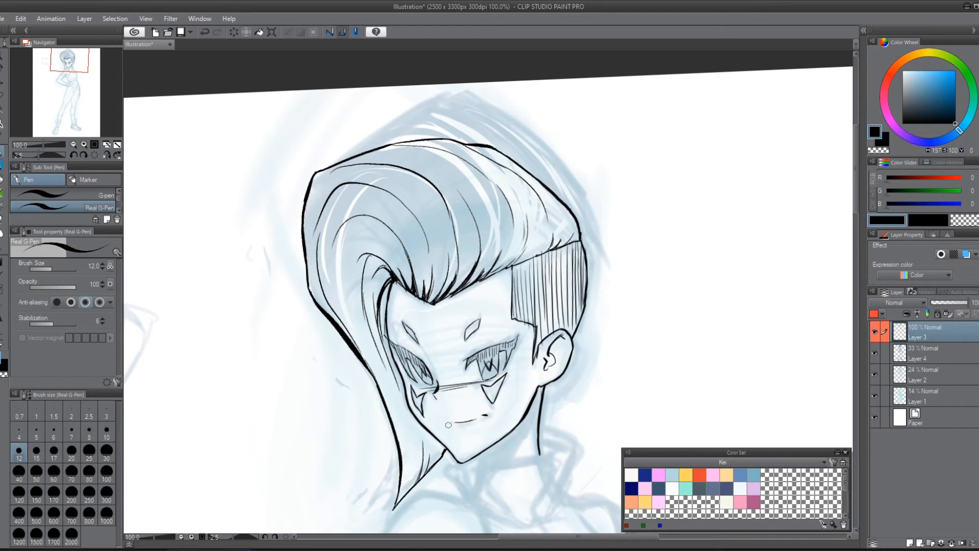
Step: Ink the curved neck opening below the chin, the collar's folded near edge and the start of its lower contour
drag(578, 452, 585, 288)
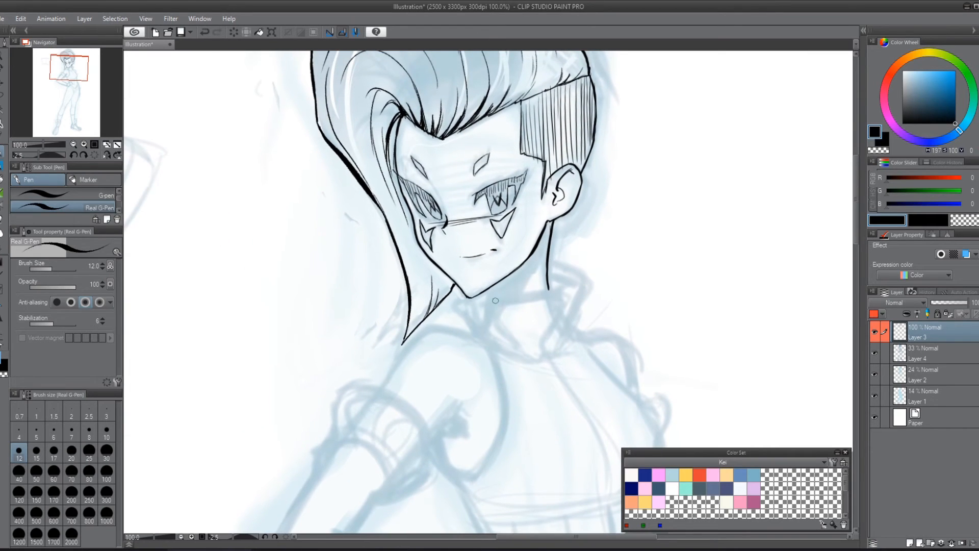
mouse_move(480, 303)
mouse_down()
mouse_move(546, 302)
mouse_move(562, 281)
mouse_up()
mouse_move(547, 256)
mouse_down()
mouse_move(591, 278)
mouse_move(555, 336)
mouse_up()
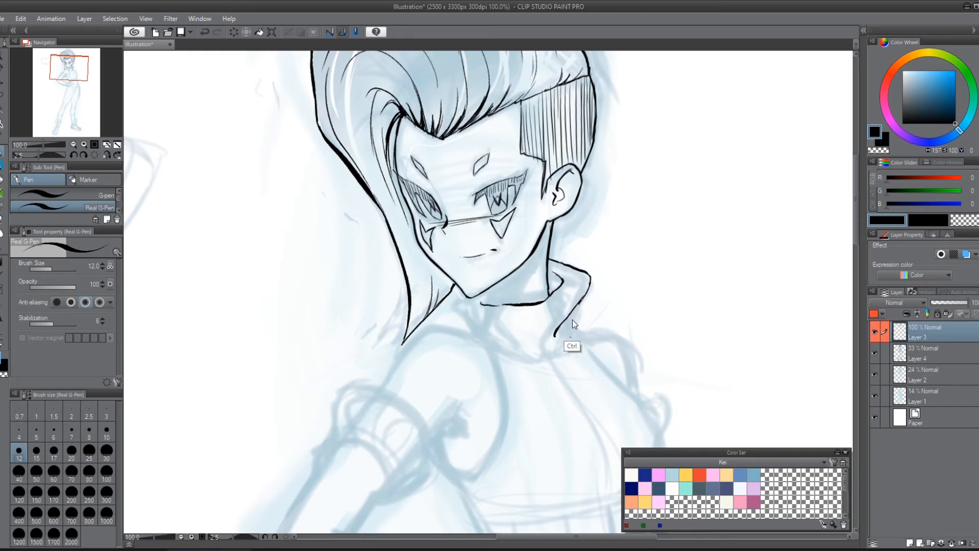
mouse_move(574, 306)
mouse_down()
mouse_move(571, 342)
mouse_move(555, 359)
mouse_move(530, 362)
mouse_up()
drag(475, 298, 506, 304)
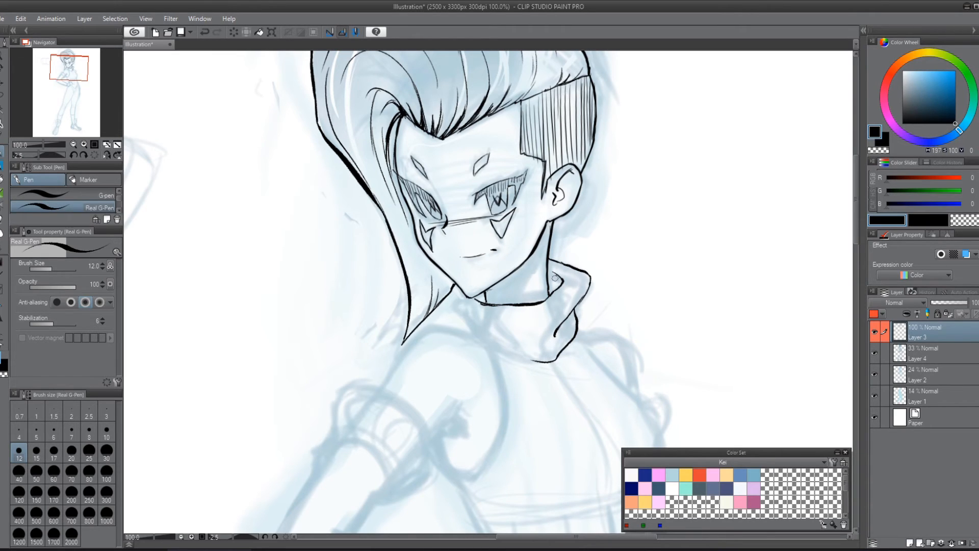
Step: Ink the collar's outer edge beside the pointed hair lock and complete its lower contour beneath the neck opening
drag(555, 278, 564, 284)
key(ctrl+z)
drag(450, 297, 456, 315)
drag(451, 311, 520, 348)
mouse_move(462, 325)
mouse_down()
mouse_move(492, 352)
mouse_move(535, 361)
mouse_up()
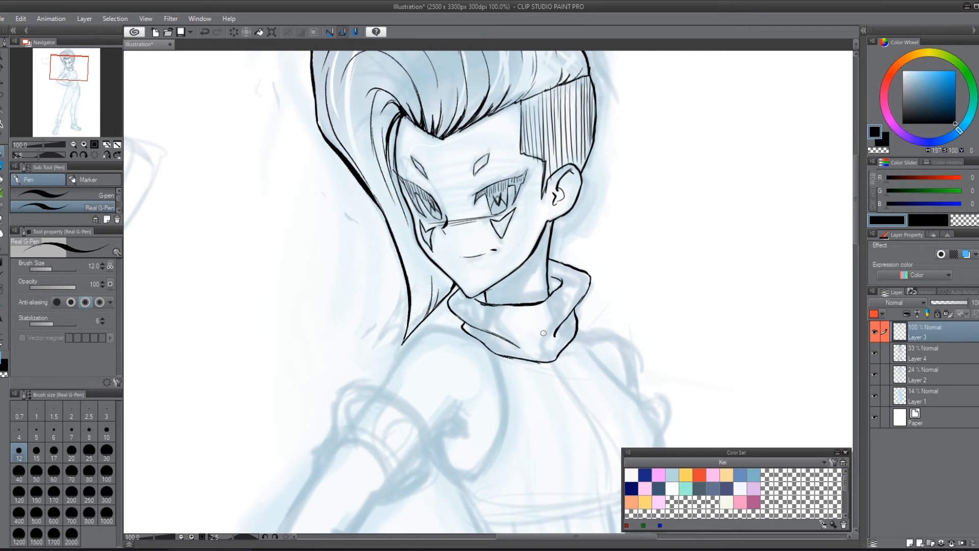
Step: Ink the inner fold lines on both sides of the collar and add short hatch strokes on its front fold
drag(515, 347, 497, 341)
mouse_move(541, 304)
mouse_down()
mouse_move(556, 319)
mouse_move(550, 353)
mouse_up()
key(ctrl+z)
mouse_move(564, 282)
mouse_down()
mouse_move(584, 297)
mouse_move(560, 337)
mouse_move(572, 334)
mouse_up()
drag(484, 305, 485, 328)
mouse_move(499, 339)
mouse_down()
mouse_move(490, 339)
mouse_move(493, 352)
mouse_up()
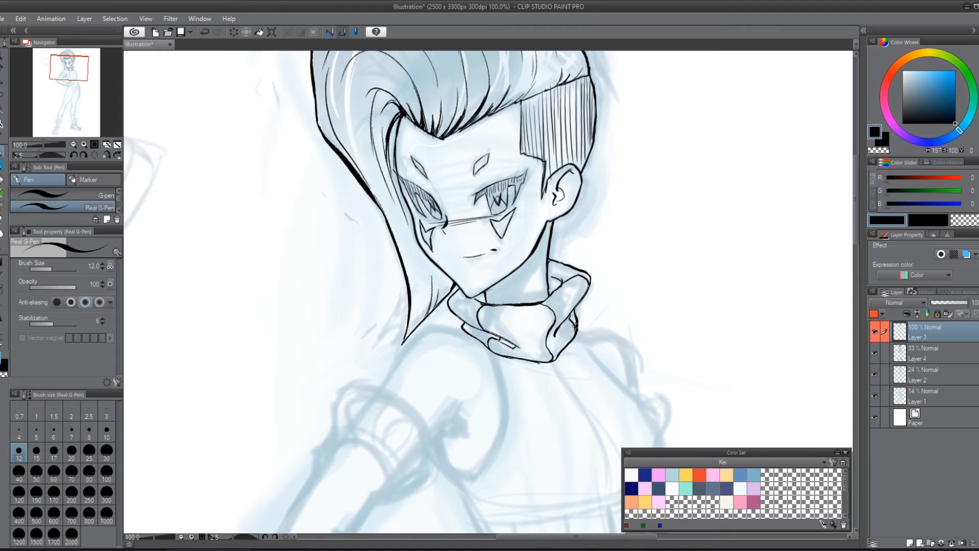
mouse_move(697, 326)
mouse_down()
mouse_move(638, 240)
mouse_move(609, 271)
mouse_up()
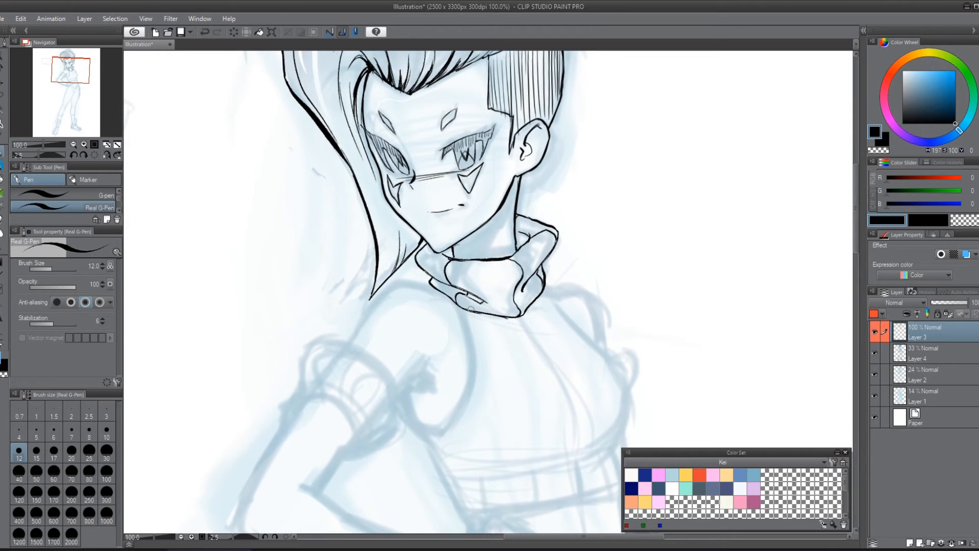
drag(470, 290, 490, 302)
drag(652, 250, 645, 293)
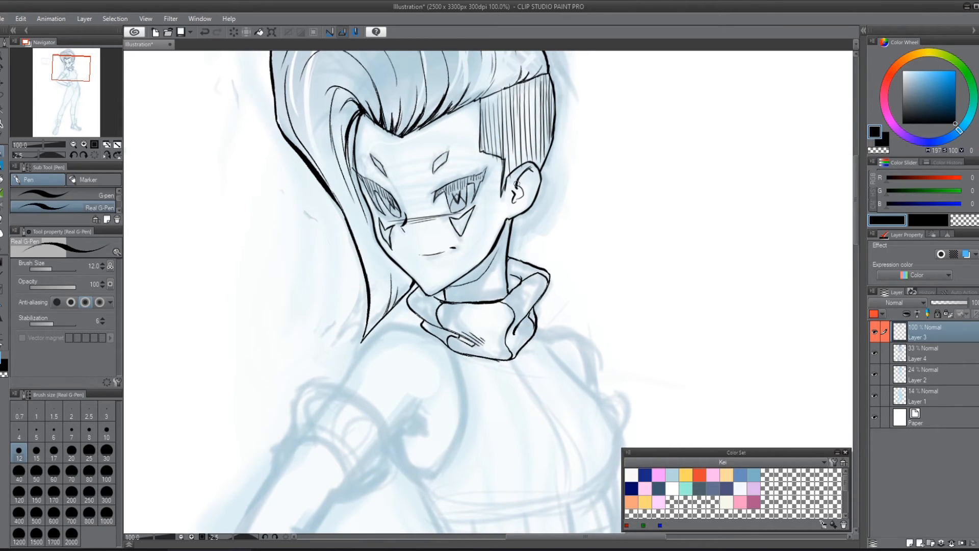
Step: Ink the near shoulder's contour and the far chest outline from the collar around the underside of the bust
drag(614, 238, 647, 157)
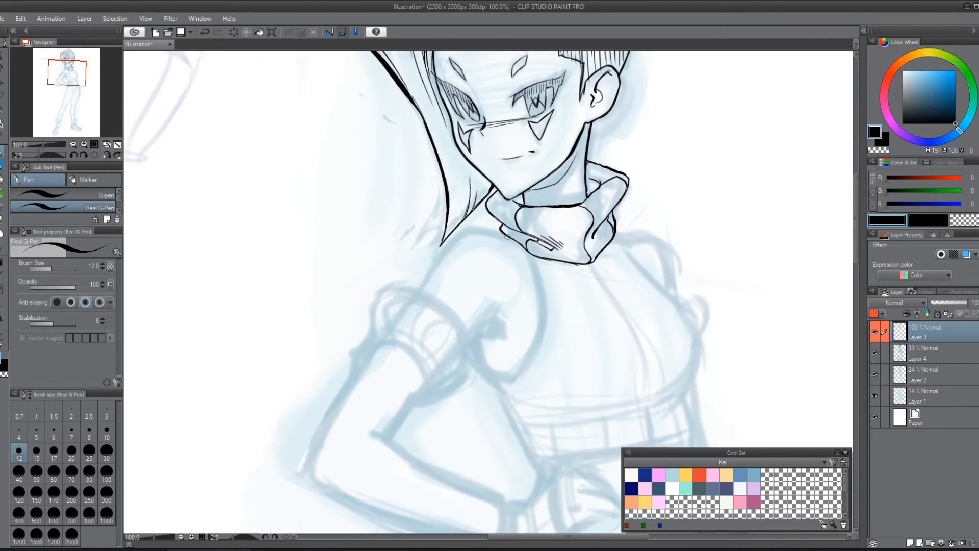
mouse_move(480, 229)
mouse_down()
mouse_move(526, 249)
mouse_move(480, 228)
mouse_move(519, 247)
mouse_move(537, 199)
mouse_move(444, 246)
mouse_up()
drag(693, 274, 565, 295)
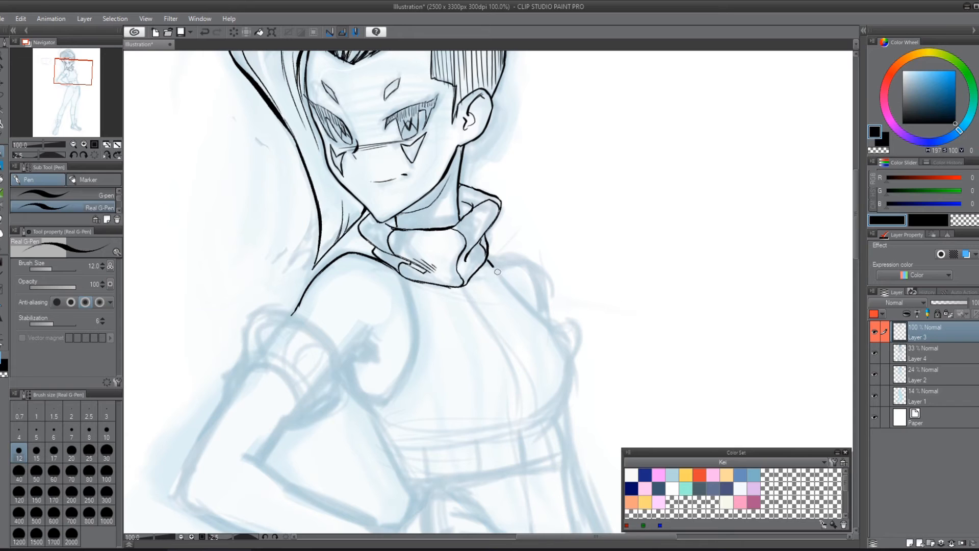
mouse_move(487, 259)
mouse_down()
mouse_move(545, 319)
mouse_move(557, 227)
mouse_move(509, 237)
mouse_move(514, 289)
mouse_up()
key(ctrl+z)
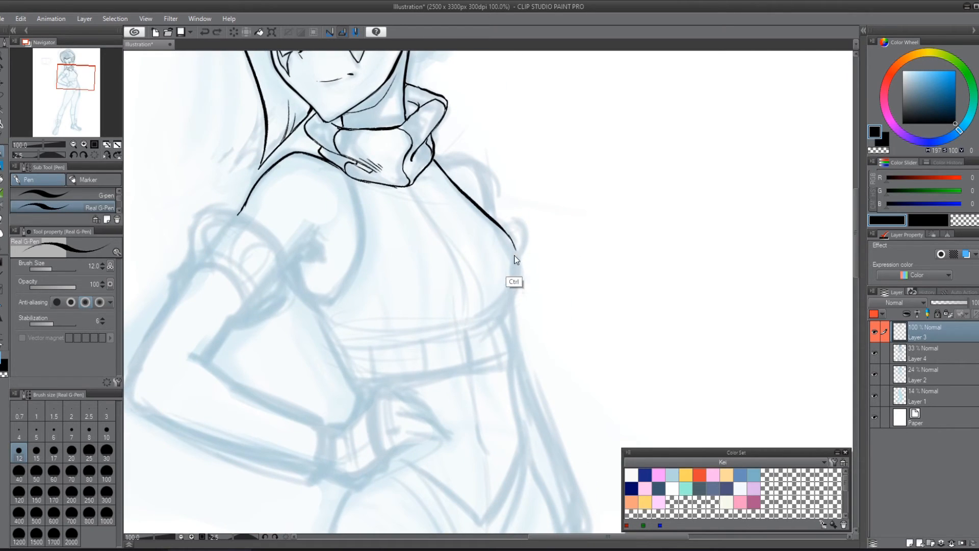
mouse_move(510, 237)
mouse_down()
mouse_move(505, 308)
mouse_move(474, 319)
mouse_up()
Step: Ink the top's curved armhole edge from the near shoulder down to beneath the armpit
drag(571, 283, 632, 335)
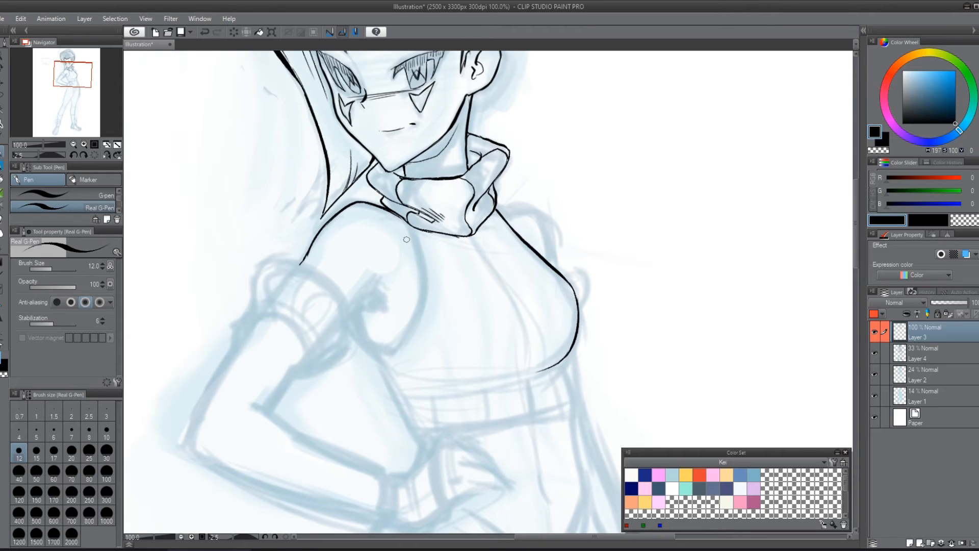
drag(412, 228, 412, 262)
key(ctrl+z)
mouse_move(414, 228)
mouse_down()
mouse_move(423, 300)
mouse_move(390, 350)
mouse_move(371, 348)
mouse_up()
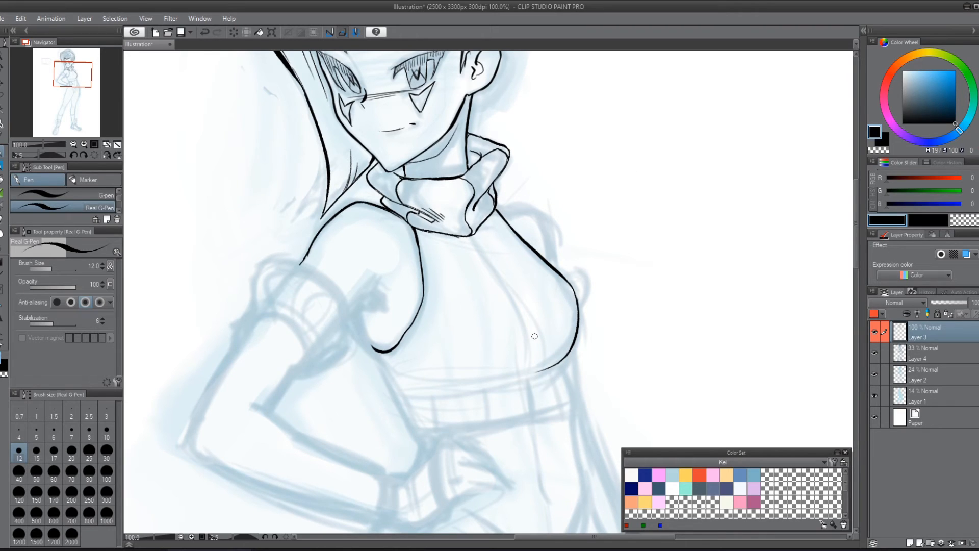
Step: Sketch a practice cylinder in the blank area beside the character, with thin sides and a heavy bottom edge
drag(669, 164, 548, 266)
mouse_move(468, 152)
mouse_down()
mouse_move(470, 164)
mouse_move(575, 240)
mouse_move(598, 242)
mouse_up()
key(ctrl+z)
drag(467, 174, 612, 234)
key(ctrl+z)
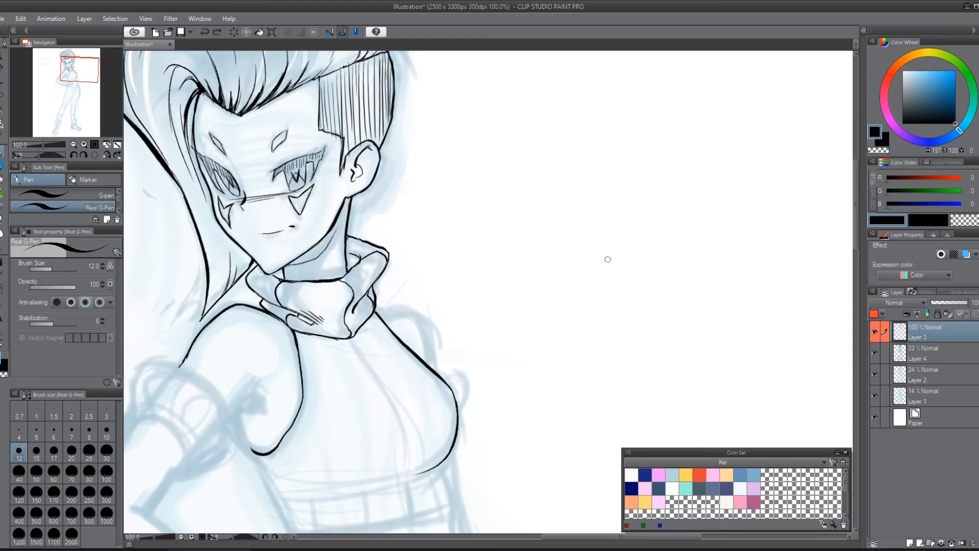
mouse_move(535, 142)
mouse_down()
mouse_move(581, 134)
mouse_move(530, 155)
mouse_move(552, 323)
mouse_up()
mouse_move(580, 291)
mouse_down()
mouse_move(576, 324)
mouse_move(648, 298)
mouse_up()
drag(627, 133, 648, 301)
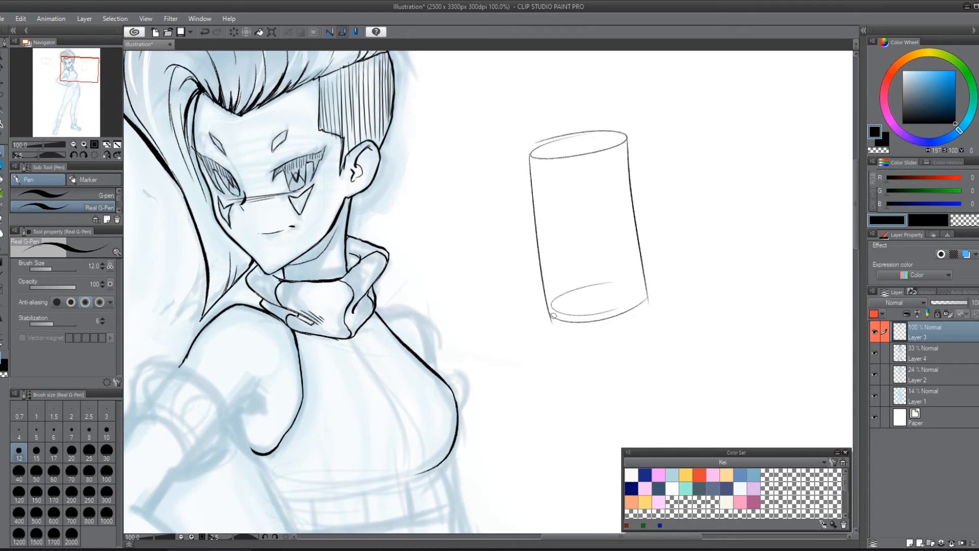
mouse_move(548, 309)
mouse_down()
mouse_move(561, 319)
mouse_move(635, 312)
mouse_move(654, 294)
mouse_up()
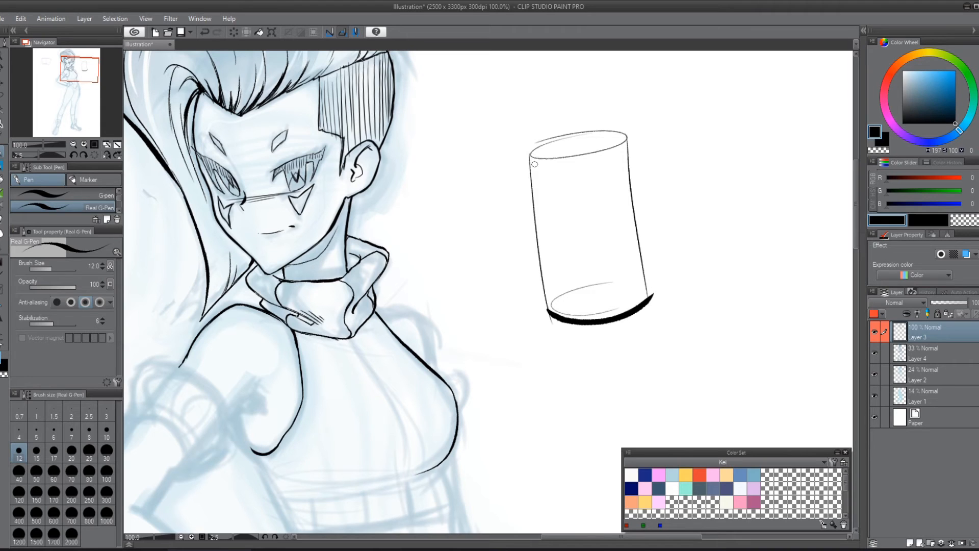
Step: Thicken the lower part of the practice cylinder's side and erase the whole cylinder
drag(531, 147, 543, 324)
key(ctrl+z)
drag(531, 176, 550, 312)
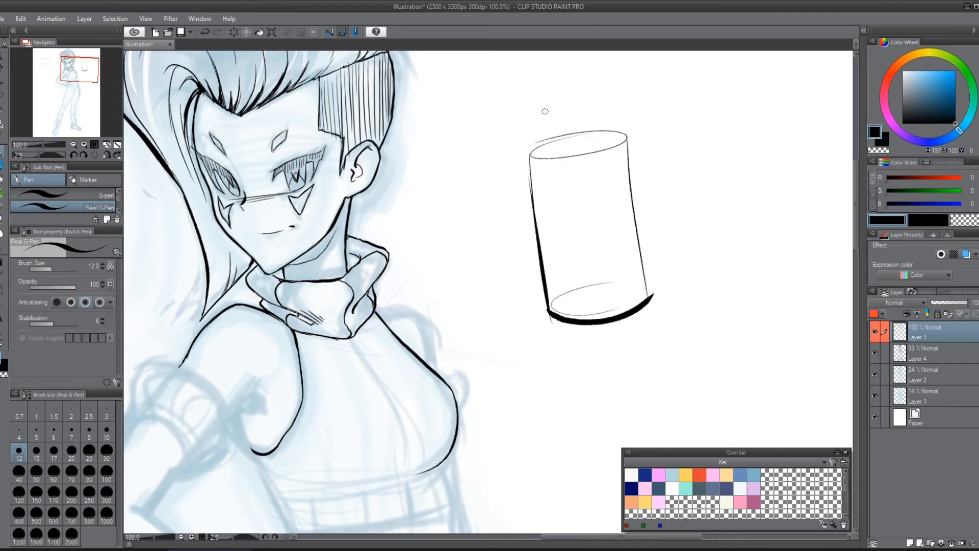
drag(652, 292, 625, 170)
mouse_move(590, 122)
mouse_down()
mouse_move(522, 173)
mouse_move(531, 164)
mouse_move(526, 196)
mouse_move(541, 198)
mouse_move(531, 245)
mouse_move(543, 261)
mouse_move(543, 304)
mouse_move(571, 306)
mouse_move(577, 334)
mouse_move(636, 322)
mouse_up()
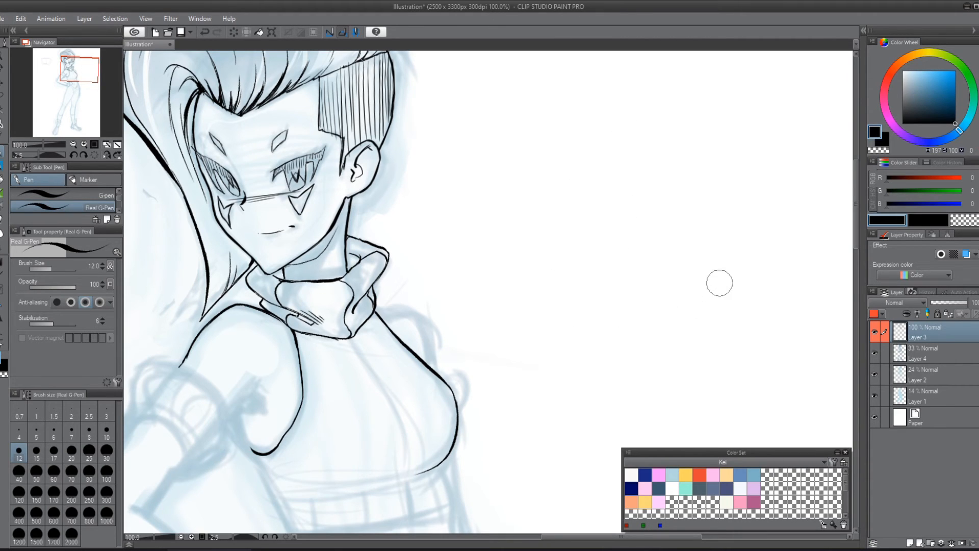
Step: Ink the far shoulder's rounded contour from the collar down to the chest line, redoing unsatisfactory strokes
drag(376, 308, 413, 306)
key(ctrl+z)
mouse_move(378, 305)
mouse_down()
mouse_move(437, 327)
mouse_move(439, 375)
mouse_up()
key(ctrl+z)
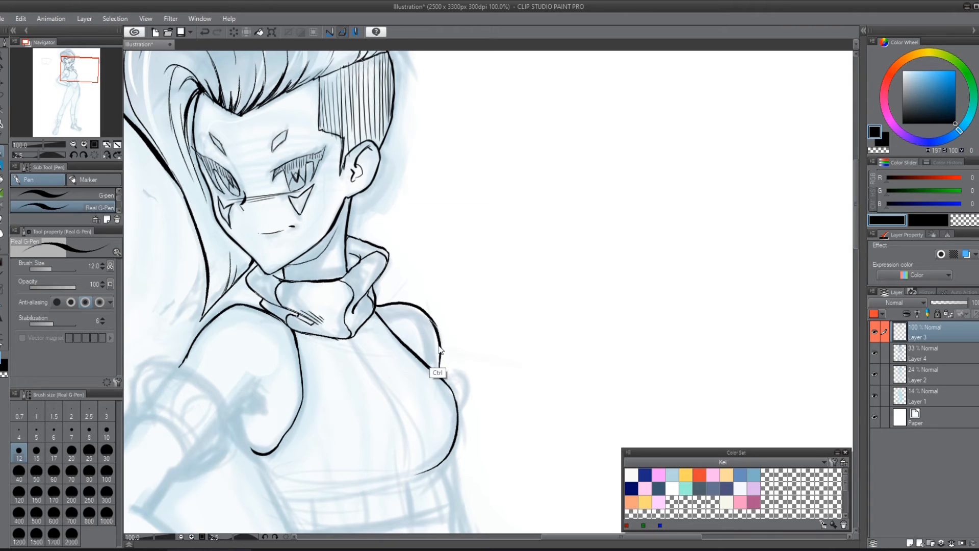
drag(433, 322, 440, 369)
key(ctrl+z)
drag(438, 329, 441, 369)
Step: Sketch two nested frames with uneven and uniform line weight in the blank area, and undo them
mouse_move(567, 128)
mouse_down()
mouse_move(575, 325)
mouse_move(745, 337)
mouse_move(744, 122)
mouse_move(568, 134)
mouse_move(559, 352)
mouse_move(758, 361)
mouse_move(768, 327)
mouse_move(751, 252)
mouse_move(753, 109)
mouse_move(597, 101)
mouse_move(548, 115)
mouse_move(547, 131)
mouse_up()
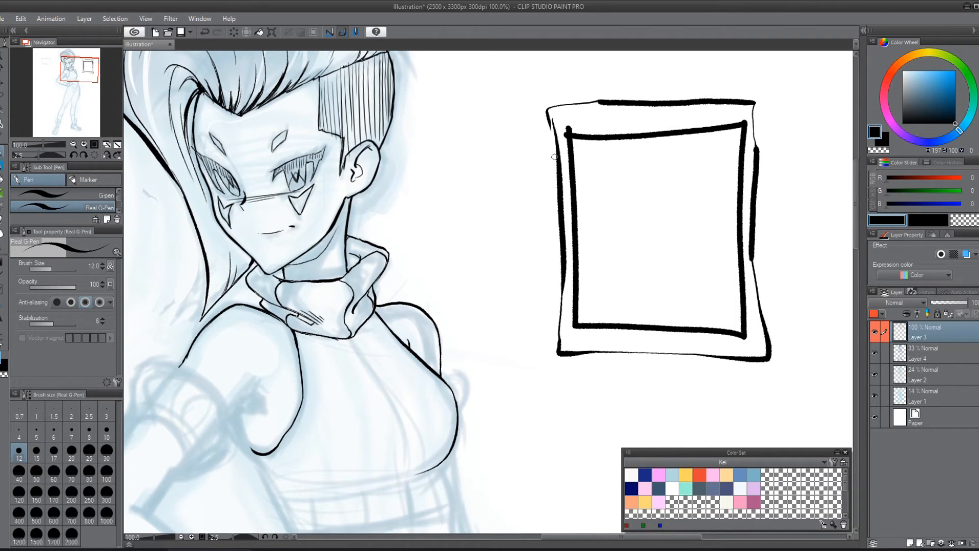
key(ctrl+z)
key(ctrl+z)
key(ctrl+z)
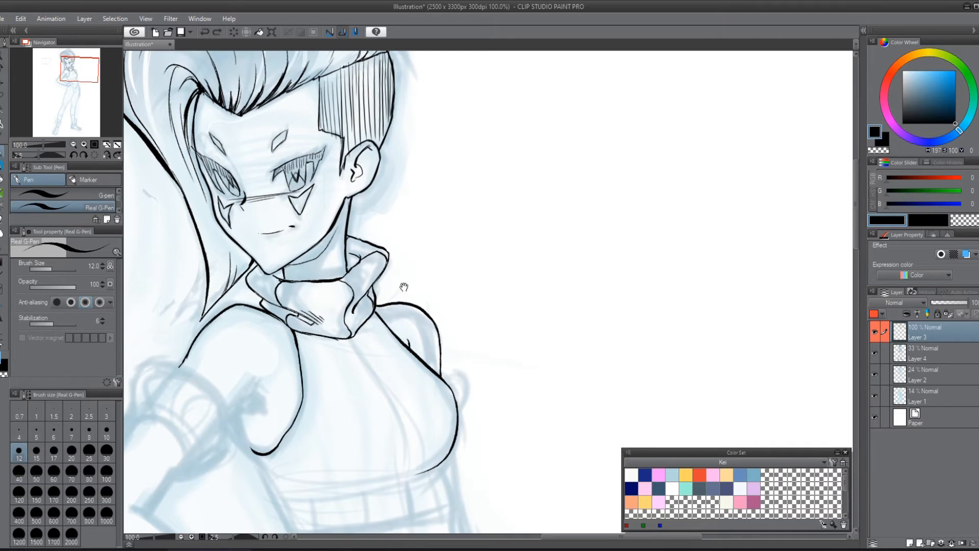
Step: Ink the near armpit crease, join it to the armhole, and draw the upper edge of the arm band
drag(400, 284, 658, 149)
mouse_move(474, 297)
mouse_down()
mouse_move(502, 265)
mouse_move(498, 282)
mouse_up()
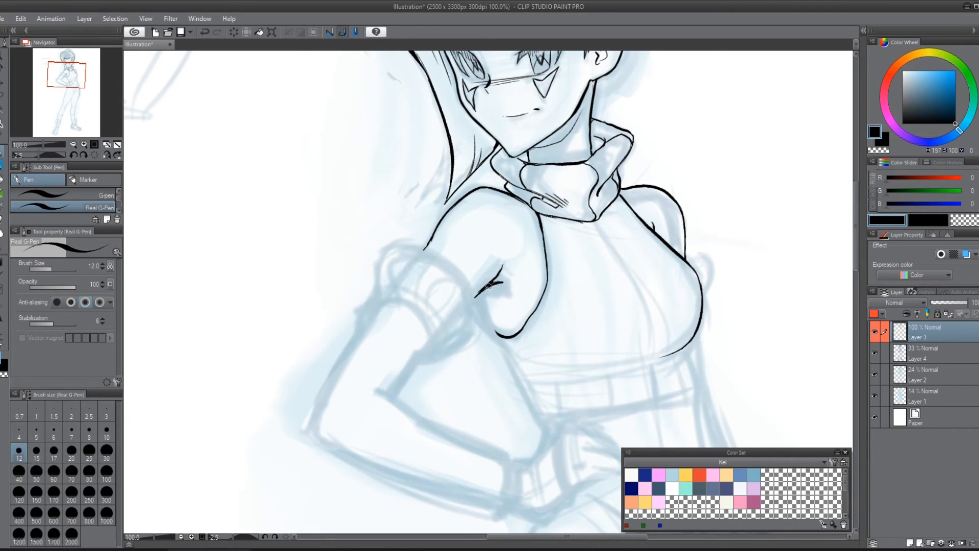
drag(481, 295, 496, 331)
mouse_move(416, 250)
mouse_down()
mouse_move(457, 262)
mouse_move(478, 304)
mouse_move(471, 342)
mouse_up()
key(ctrl+z)
mouse_move(410, 246)
mouse_down()
mouse_move(433, 252)
mouse_move(462, 296)
mouse_move(466, 287)
mouse_move(472, 314)
mouse_move(490, 284)
mouse_up()
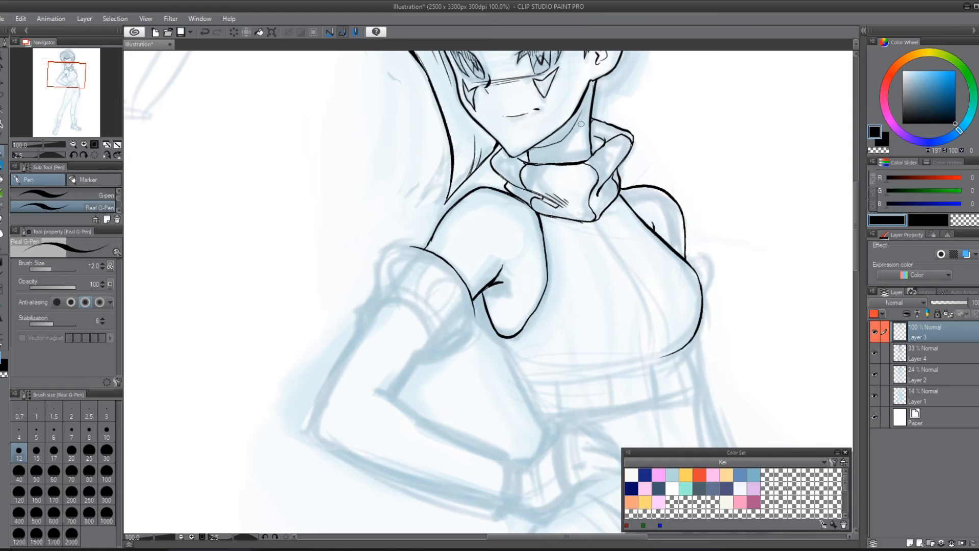
Step: Extend the arm band's upper edge around the outer side of the arm, undoing the stray stroke
drag(641, 166, 542, 283)
drag(477, 312, 670, 165)
mouse_move(504, 217)
mouse_down()
mouse_move(478, 223)
mouse_move(459, 280)
mouse_up()
drag(476, 224, 469, 249)
key(ctrl+z)
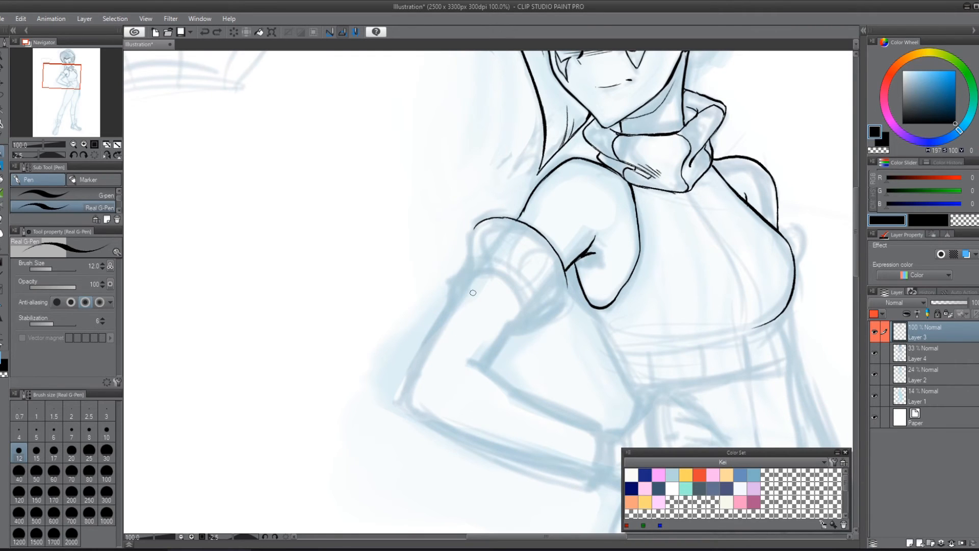
Step: Add a short fold stroke on the far side of the collar and undo the extra stroke
drag(660, 252, 534, 353)
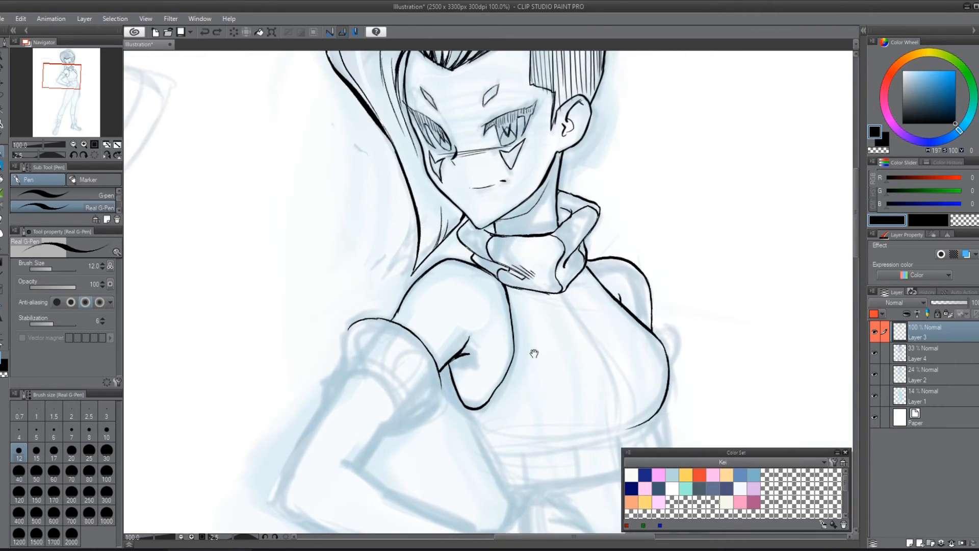
drag(560, 266, 570, 283)
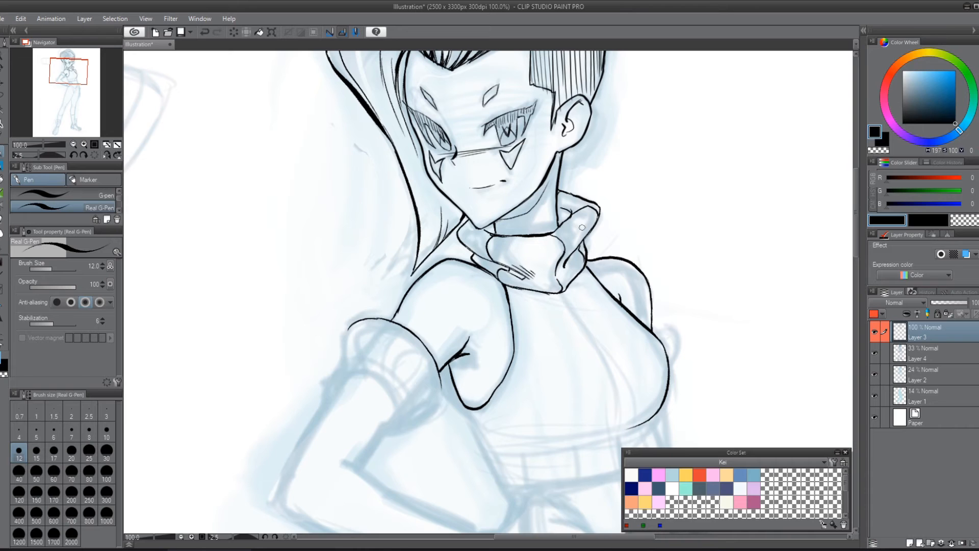
drag(578, 202, 527, 296)
key(ctrl+z)
Step: Ink the arm band's outer side and the arm's outer contour from the band down to the elbow
drag(480, 345, 616, 157)
mouse_move(484, 141)
mouse_down()
mouse_move(486, 170)
mouse_move(464, 194)
mouse_move(468, 204)
mouse_move(464, 195)
mouse_move(470, 204)
mouse_move(480, 191)
mouse_move(430, 264)
mouse_up()
key(ctrl+z)
key(ctrl+z)
mouse_move(481, 190)
mouse_down()
mouse_move(439, 253)
mouse_move(419, 320)
mouse_up()
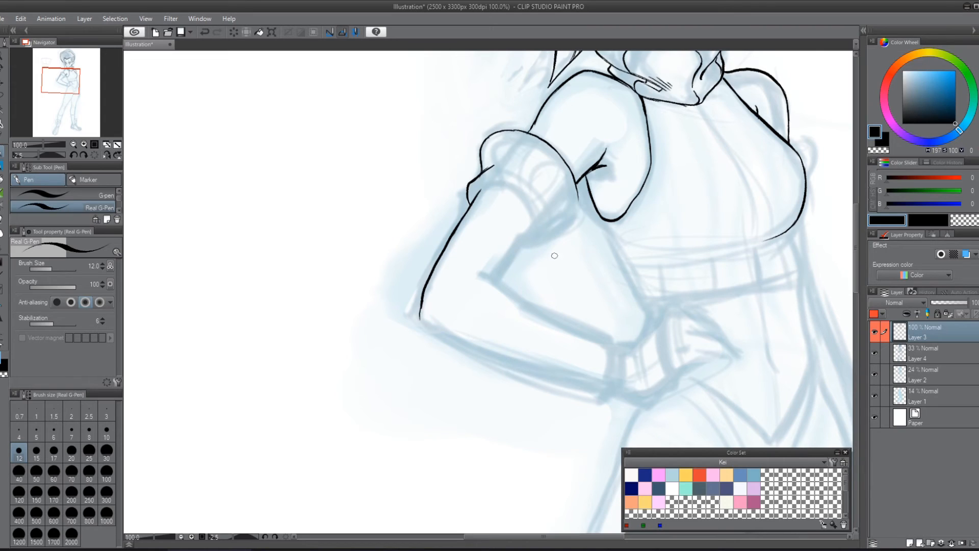
Step: Ink the arm band's lower rim and the inner arm line running from the band to the elbow crook
mouse_move(481, 190)
mouse_down()
mouse_move(497, 182)
mouse_move(524, 198)
mouse_move(534, 231)
mouse_move(521, 247)
mouse_move(556, 228)
mouse_move(547, 170)
mouse_move(558, 171)
mouse_move(551, 197)
mouse_move(558, 169)
mouse_move(563, 178)
mouse_up()
key(ctrl+z)
key(ctrl+z)
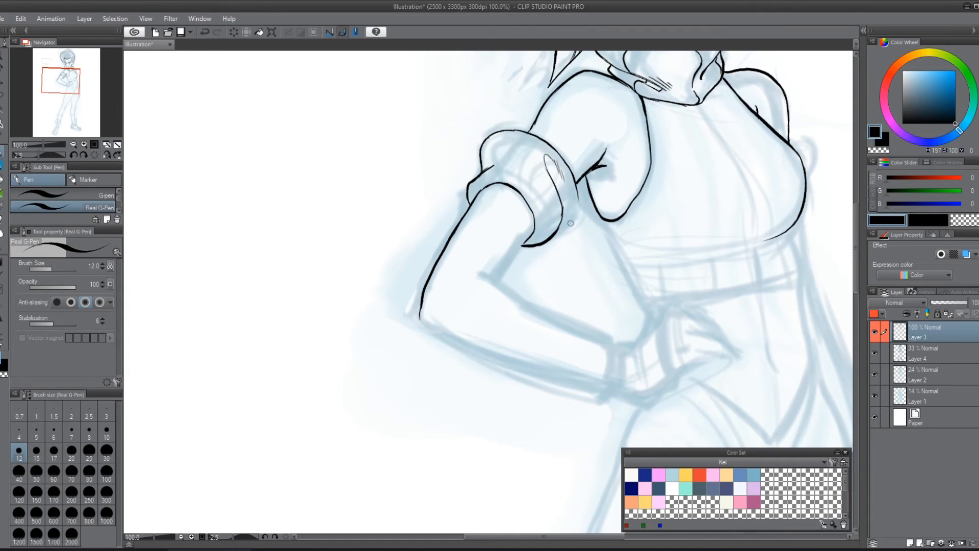
mouse_move(558, 231)
mouse_down()
mouse_move(571, 211)
mouse_move(552, 236)
mouse_move(562, 190)
mouse_move(574, 219)
mouse_move(580, 187)
mouse_up()
drag(623, 151, 559, 241)
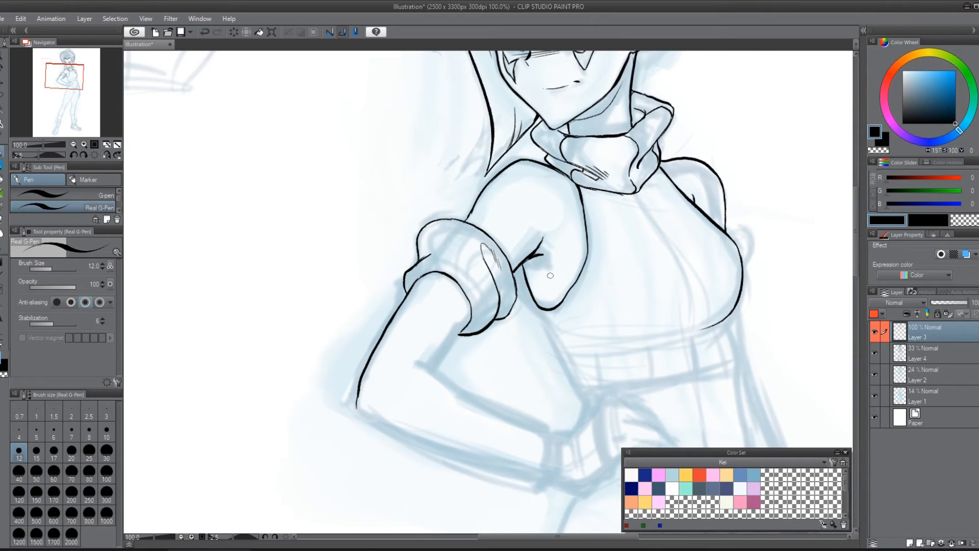
mouse_move(475, 233)
mouse_down()
mouse_move(494, 313)
mouse_move(505, 297)
mouse_move(481, 340)
mouse_move(452, 342)
mouse_move(464, 330)
mouse_move(438, 358)
mouse_move(464, 327)
mouse_move(431, 368)
mouse_up()
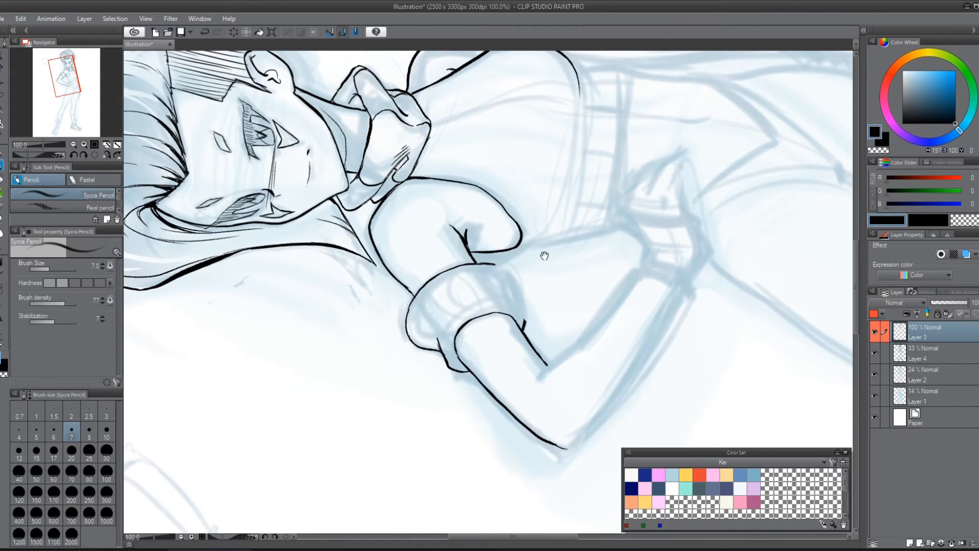
Step: Try a long curved pencil stroke in the blank area beside the character and undo it
scroll(542, 254, up, 8)
drag(620, 75, 400, 333)
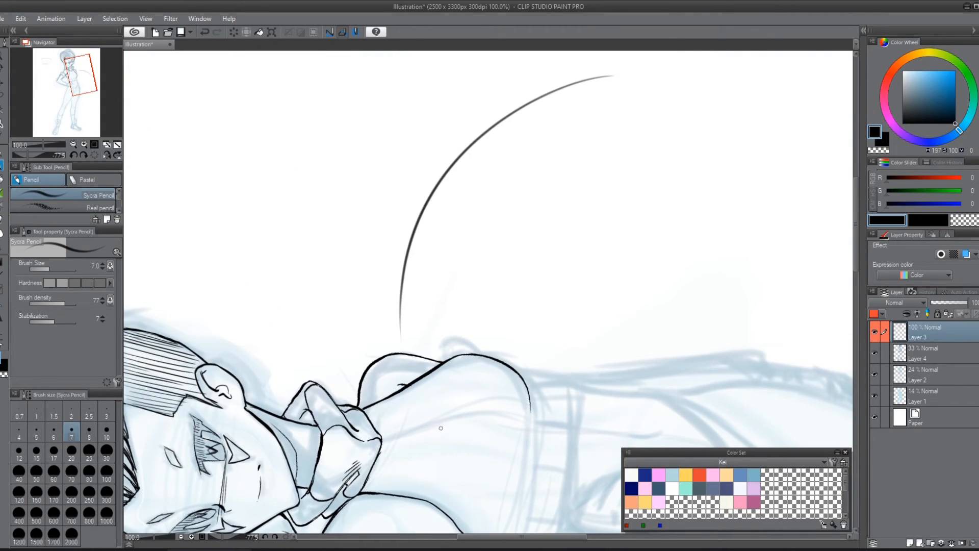
key(ctrl+z)
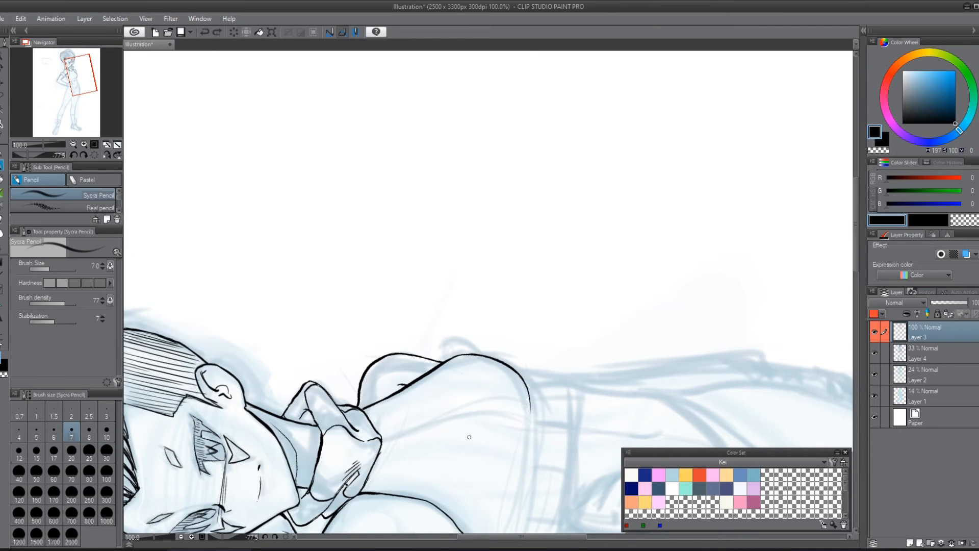
scroll(498, 389, down, 6)
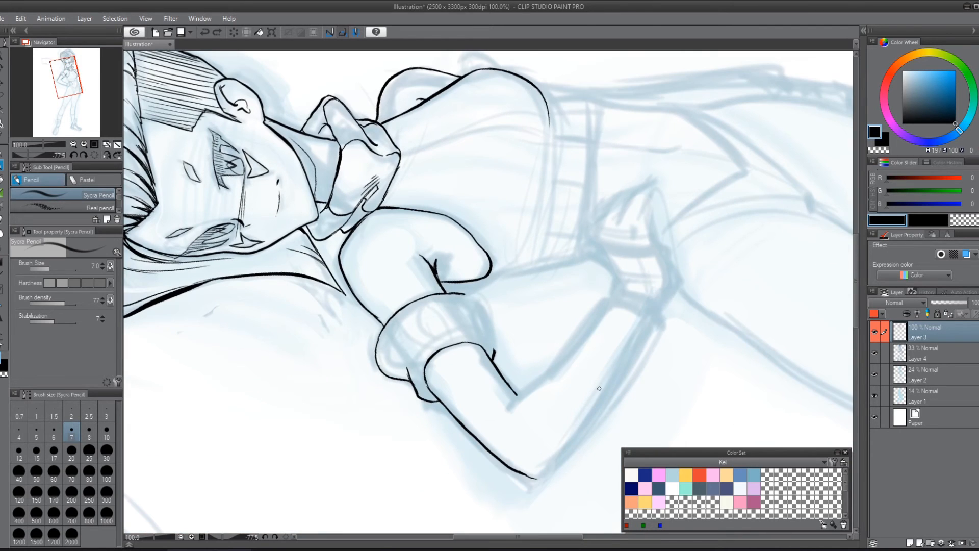
Step: Switch to the Real G-Pen, ink the arm band's inner-side folds, and add short crease strokes on the band
key(p)
click(117, 209)
click(110, 206)
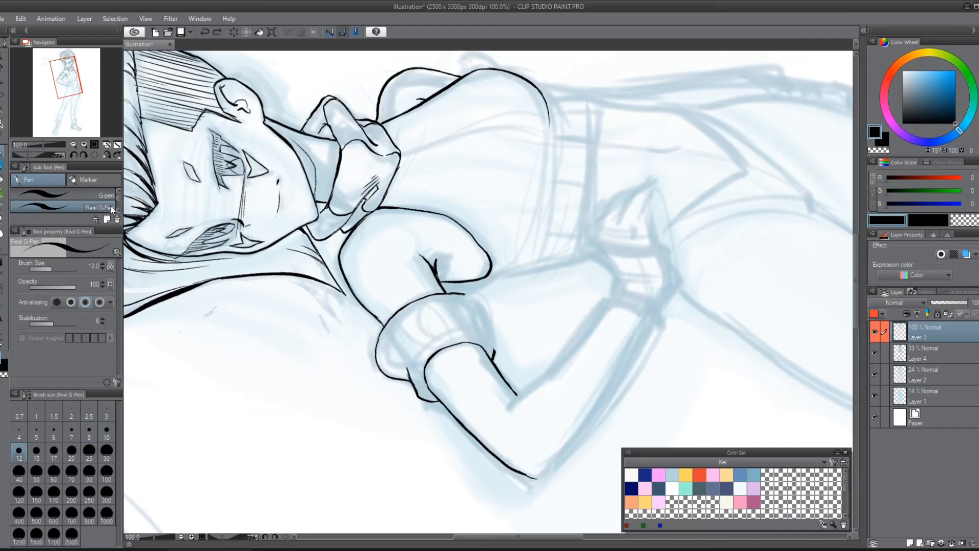
drag(519, 371, 388, 241)
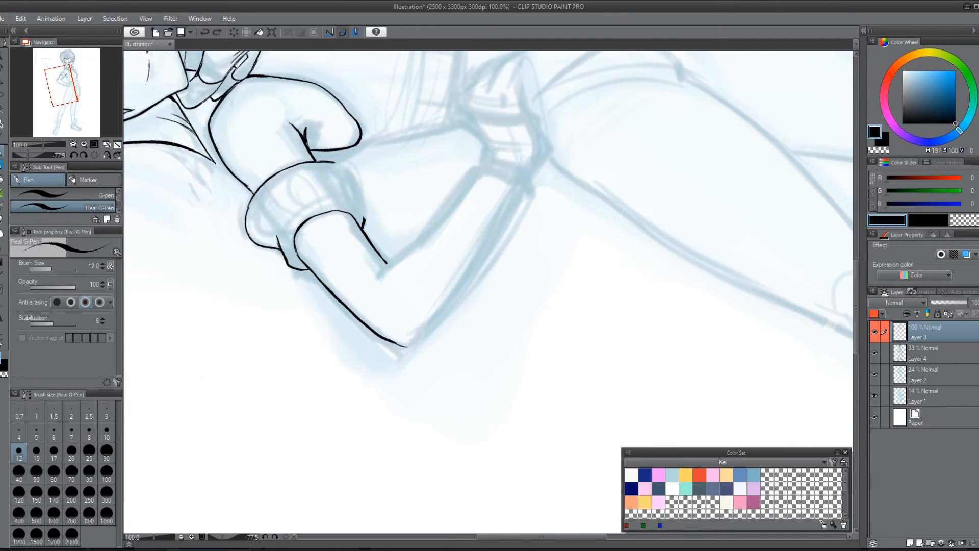
drag(490, 253, 546, 350)
mouse_move(396, 262)
mouse_down()
mouse_move(422, 302)
mouse_move(388, 280)
mouse_move(368, 281)
mouse_up()
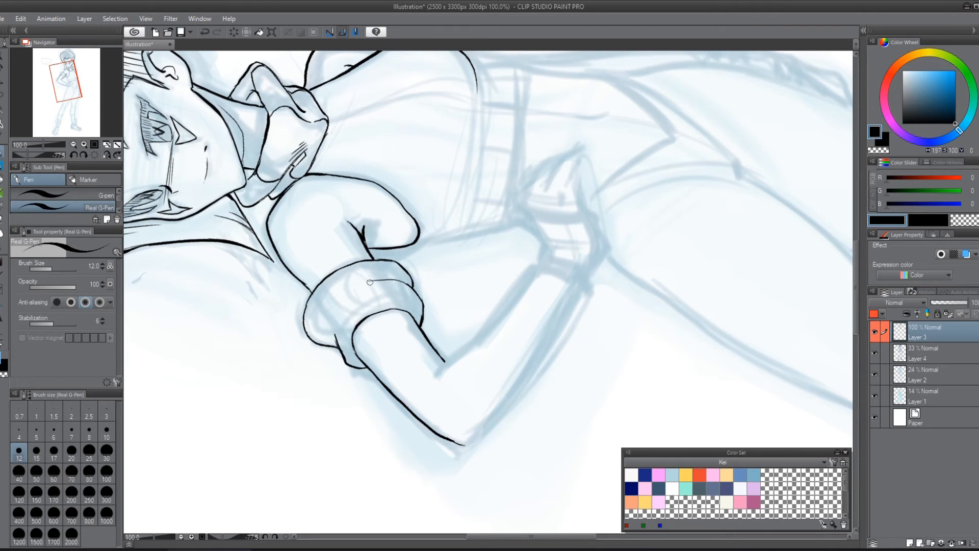
drag(356, 284, 368, 286)
drag(357, 288, 371, 284)
Step: Ink the forearm's inner contour from the elbow crook to the wrist, with short crease lines at the elbow
mouse_move(444, 362)
mouse_down()
mouse_move(433, 382)
mouse_move(479, 339)
mouse_up()
key(ctrl+z)
key(ctrl+z)
mouse_move(445, 360)
mouse_down()
mouse_move(440, 393)
mouse_move(495, 317)
mouse_up()
key(ctrl+z)
key(ctrl+y)
drag(484, 327, 539, 262)
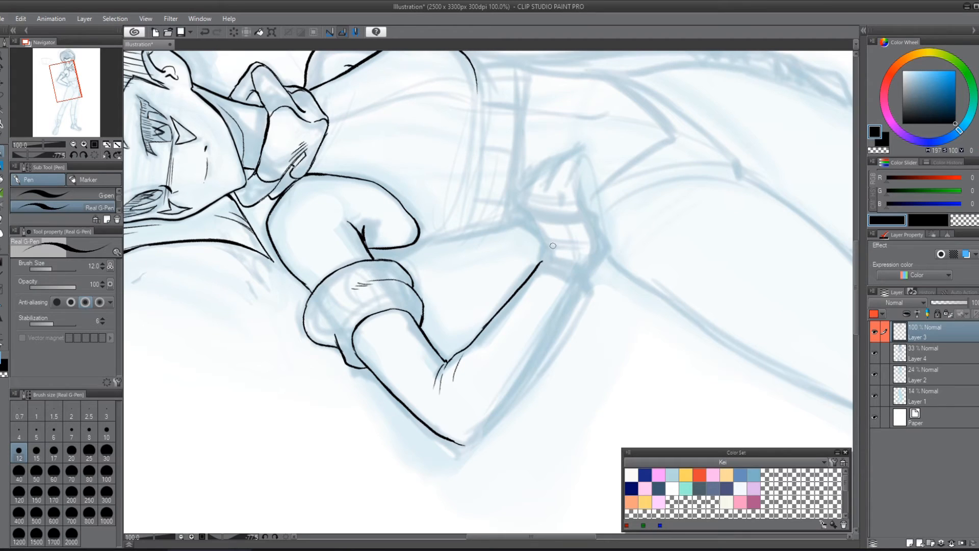
Step: Ink the wrist's upper edge from the end of the inner forearm line to the back of the hand
drag(632, 216, 605, 282)
mouse_move(561, 311)
mouse_down()
mouse_move(574, 302)
mouse_move(523, 302)
mouse_move(504, 264)
mouse_up()
key(r)
drag(694, 213, 572, 332)
Step: Try a boxy pencil construction of the back of the hand and glove cuff, and undo it
key(p)
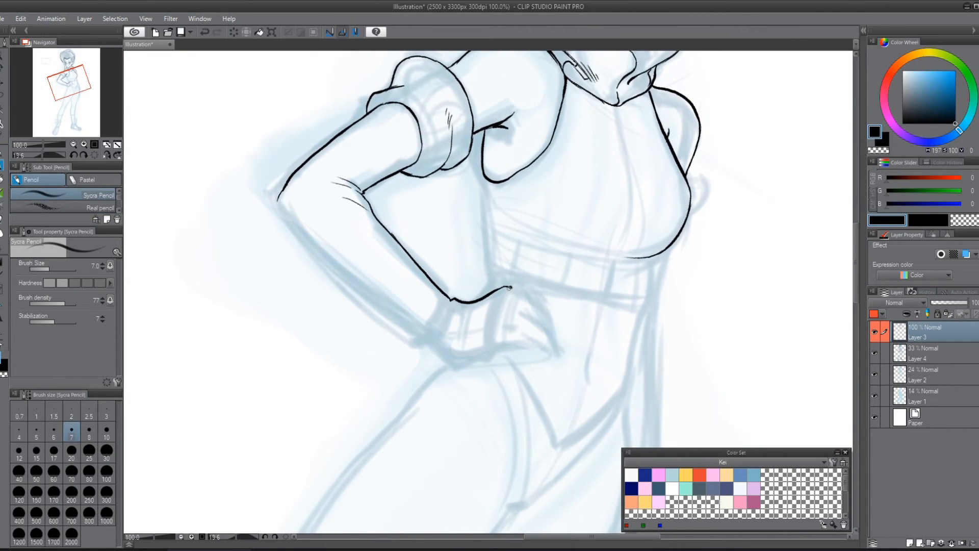
drag(496, 300, 484, 341)
mouse_move(487, 344)
mouse_down()
mouse_move(515, 283)
mouse_move(481, 341)
mouse_move(430, 356)
mouse_move(449, 316)
mouse_move(510, 274)
mouse_up()
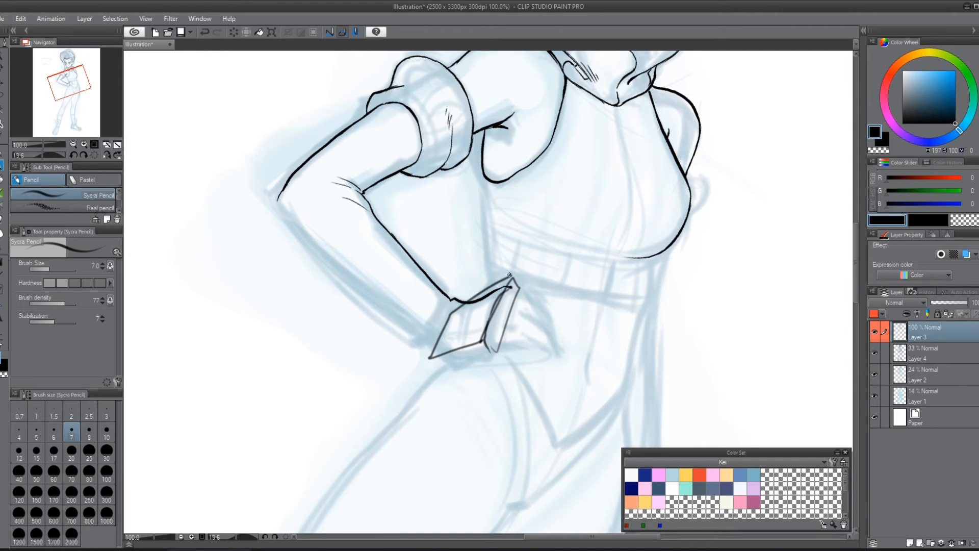
drag(434, 358, 505, 348)
key(ctrl+z)
key(ctrl+z)
key(ctrl+z)
key(ctrl+z)
Step: Switch to the Real G-Pen and ink the curved knuckle line across the hand and the first finger line
drag(572, 307, 517, 289)
key(shift+space)
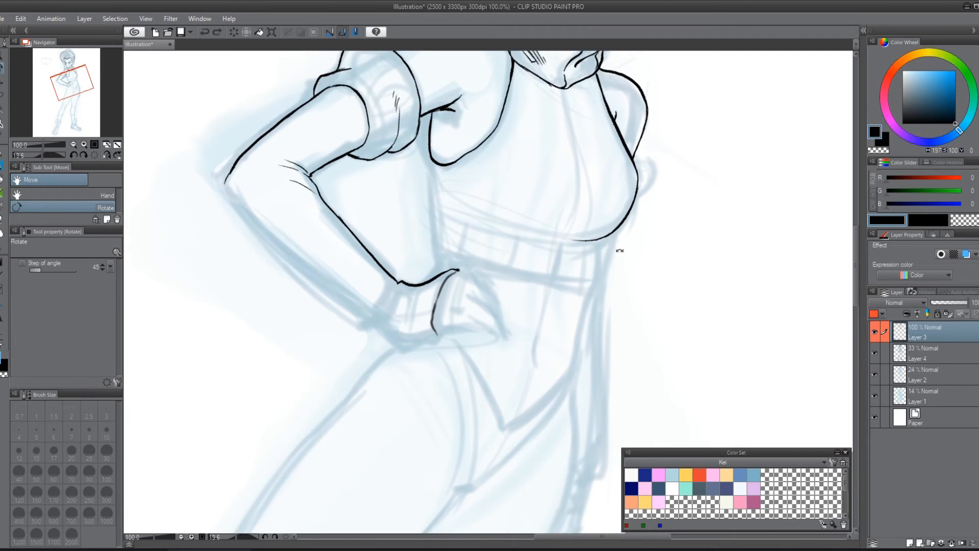
drag(620, 252, 582, 359)
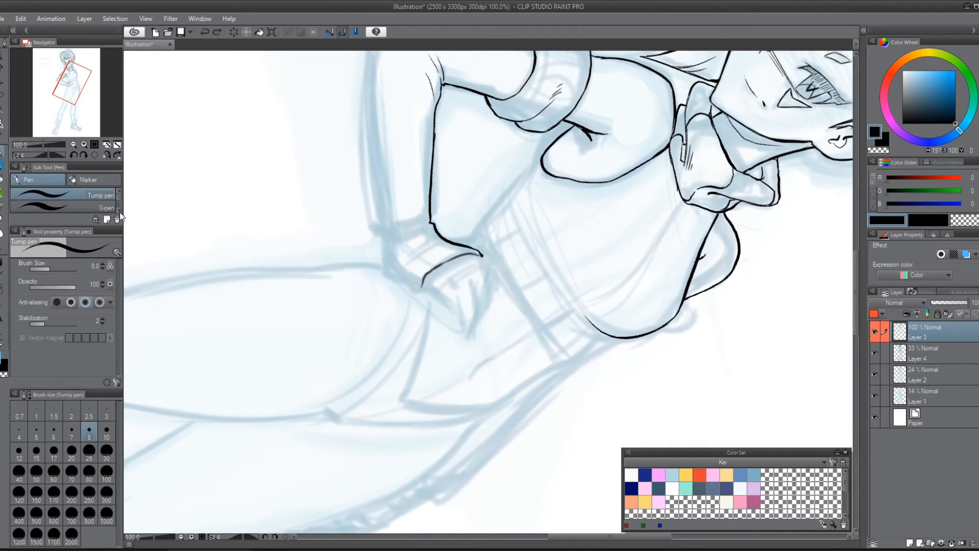
scroll(116, 207, down, 1)
click(116, 207)
drag(417, 289, 485, 257)
key(ctrl+z)
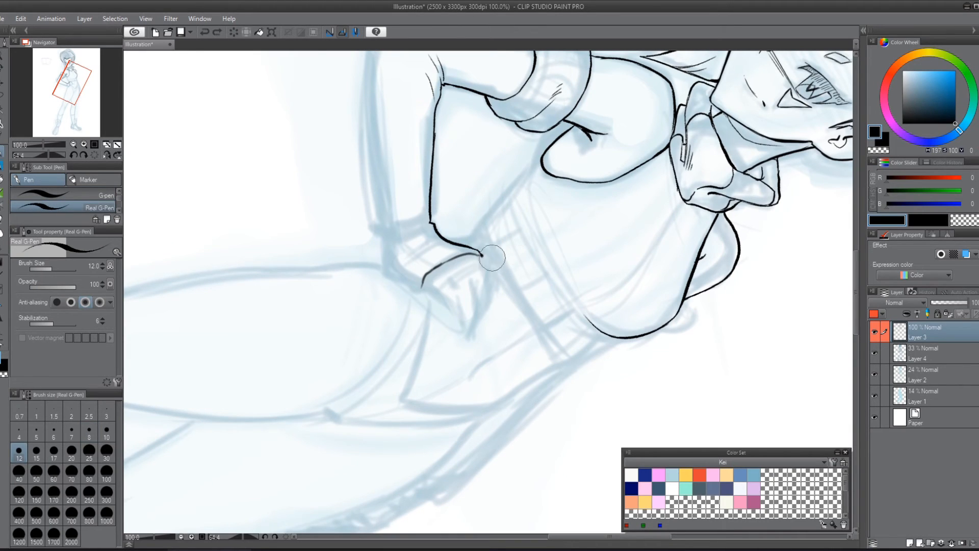
key(ctrl+z)
mouse_move(426, 287)
mouse_down()
mouse_move(479, 271)
mouse_move(481, 282)
mouse_move(476, 247)
mouse_move(428, 279)
mouse_move(454, 283)
mouse_move(459, 314)
mouse_up()
key(ctrl+z)
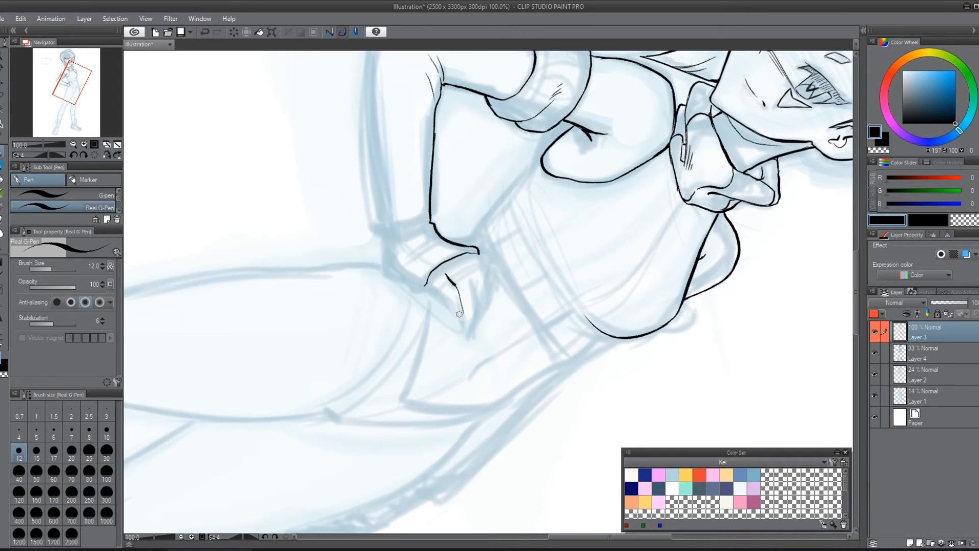
Step: Ink the outlines of the fingers resting on the hip, including the dividing lines and the outer finger contour
mouse_move(429, 283)
mouse_down()
mouse_move(464, 327)
mouse_move(476, 327)
mouse_move(483, 305)
mouse_up()
key(ctrl+z)
key(ctrl+z)
drag(459, 262, 478, 300)
drag(478, 260, 483, 313)
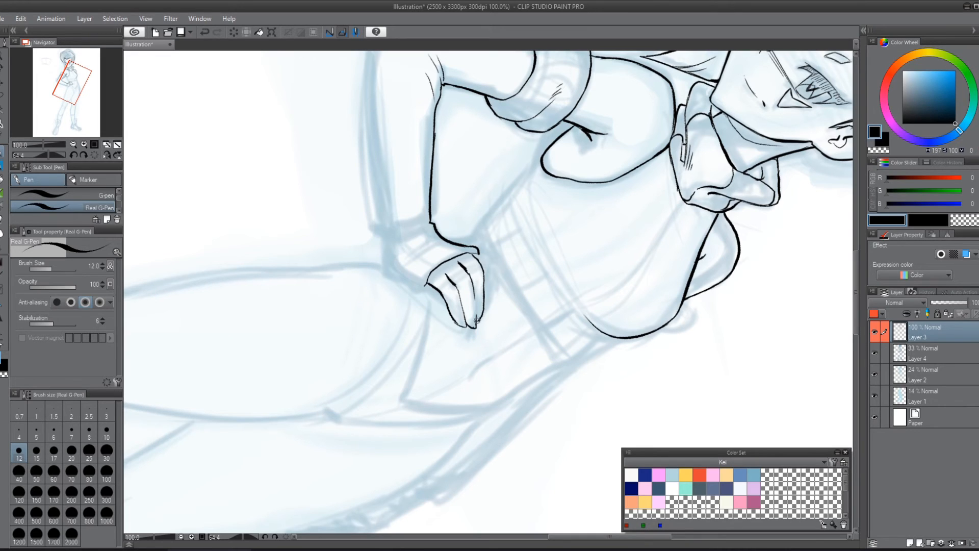
drag(477, 252, 487, 306)
Step: With the Real G-Pen at size 12, ink the glove cuff's lower edge from the heel of the hand to the wrist
key(r)
mouse_move(545, 211)
mouse_down()
mouse_move(633, 219)
mouse_move(666, 245)
mouse_move(583, 203)
mouse_move(582, 242)
mouse_up()
key(p)
key(p)
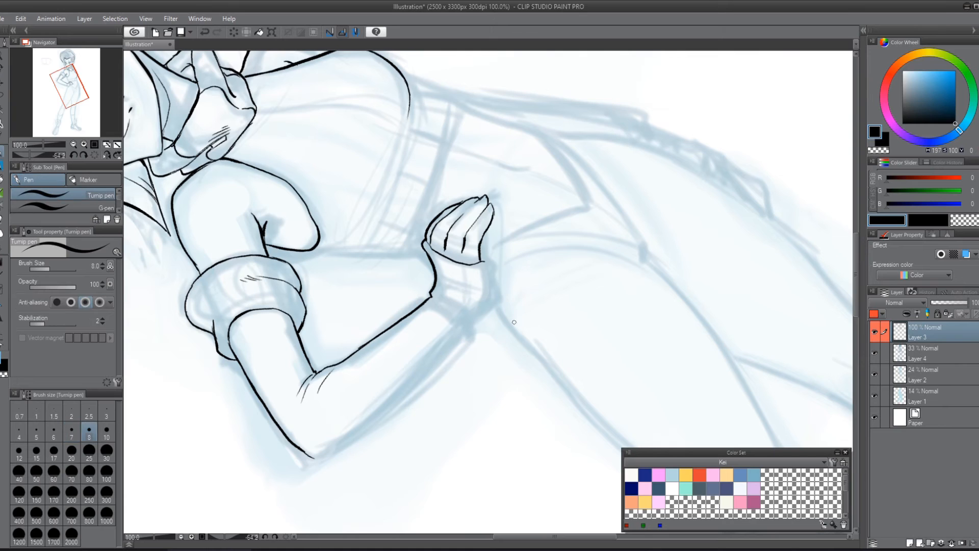
scroll(116, 208, down, 1)
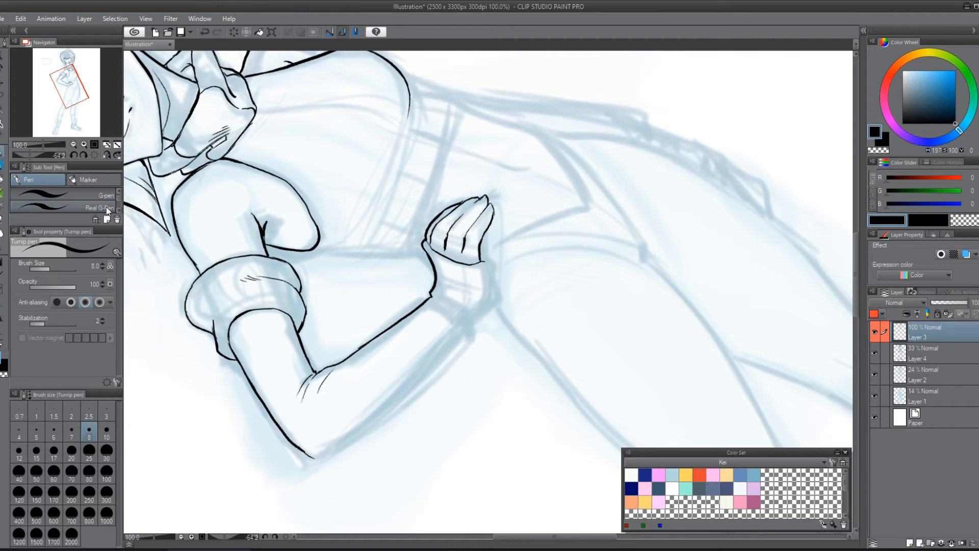
click(106, 207)
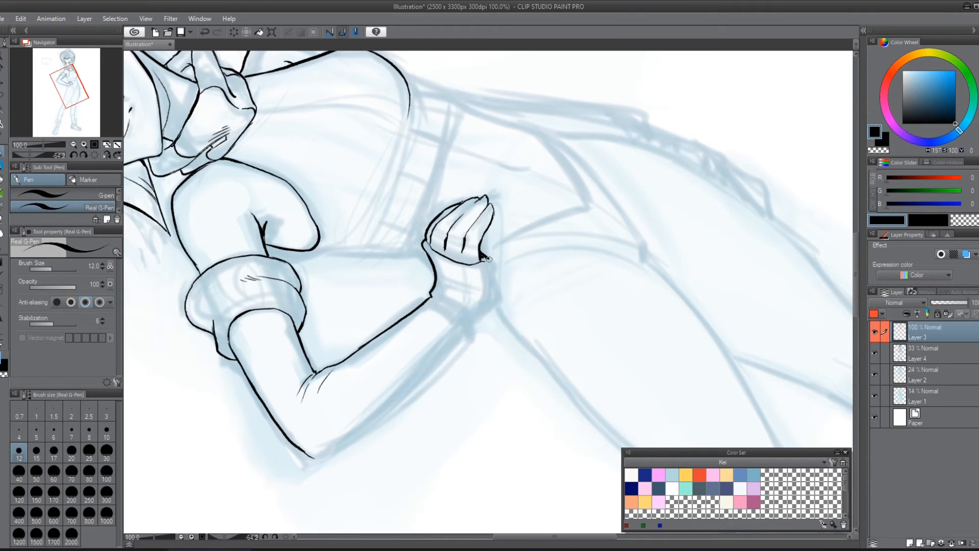
mouse_move(488, 258)
mouse_down()
mouse_move(489, 314)
mouse_move(463, 349)
mouse_up()
drag(578, 295, 631, 201)
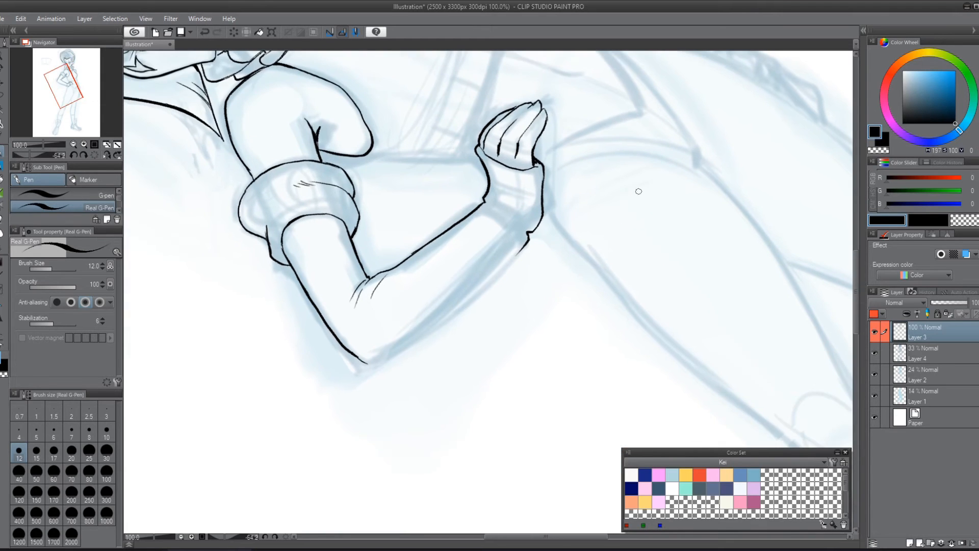
Step: Ink the cuff's opening line across the wrist and a fold line along the cuff's outer edge
key(r)
drag(692, 206, 604, 217)
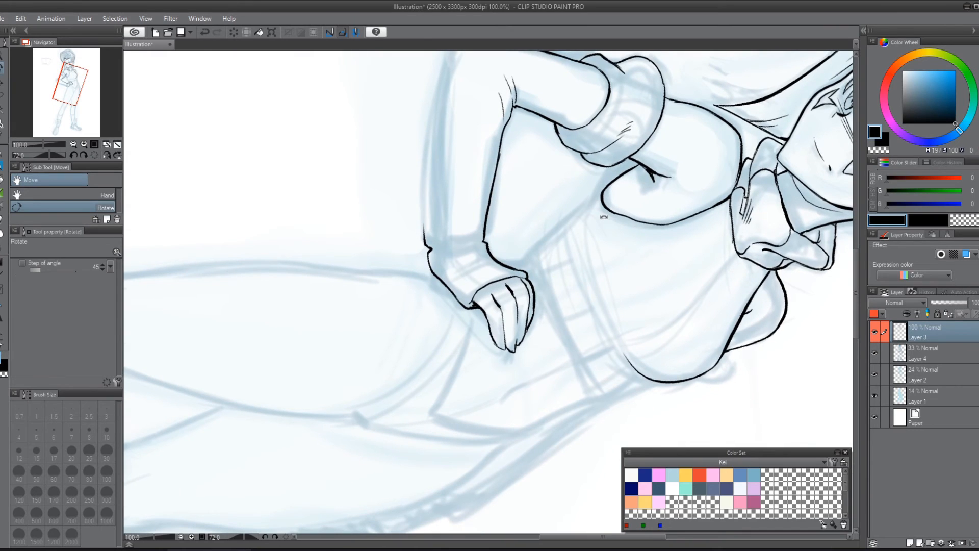
key(p)
mouse_move(430, 251)
mouse_down()
mouse_move(485, 240)
mouse_move(505, 276)
mouse_up()
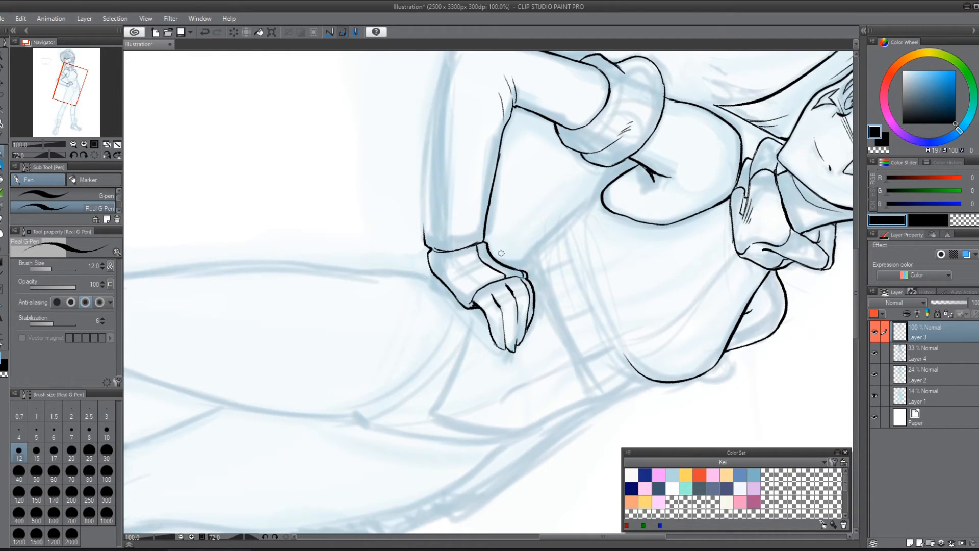
drag(432, 252, 469, 301)
Step: Try inking the forearm's outer contour between the wrist and the elbow, and undo the strokes
drag(622, 207, 576, 335)
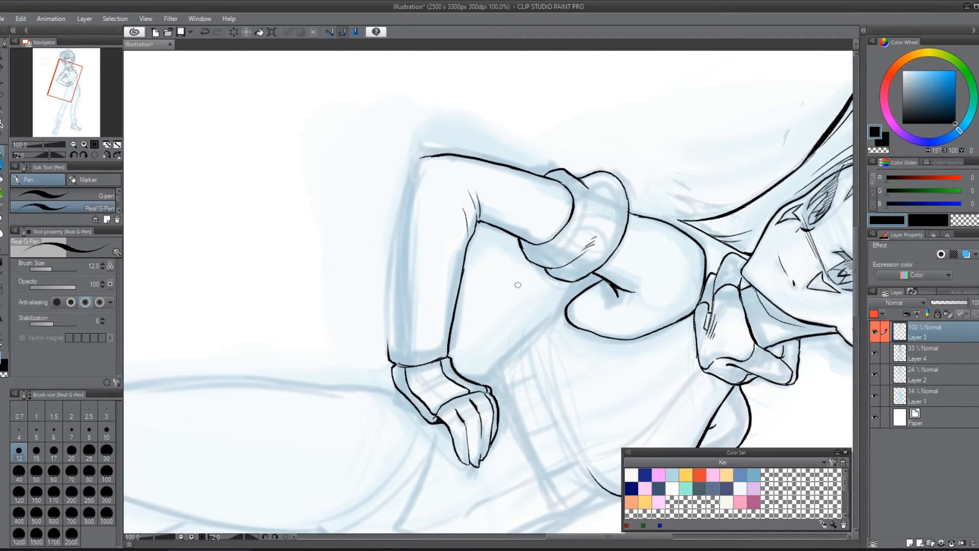
drag(392, 342, 391, 334)
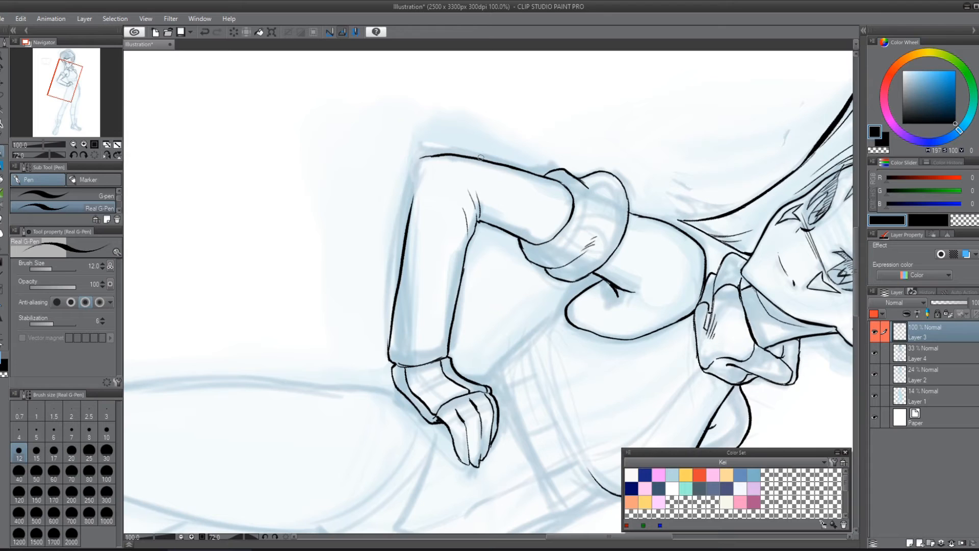
mouse_move(421, 160)
mouse_down()
mouse_move(390, 285)
mouse_move(394, 237)
mouse_move(391, 301)
mouse_up()
key(r)
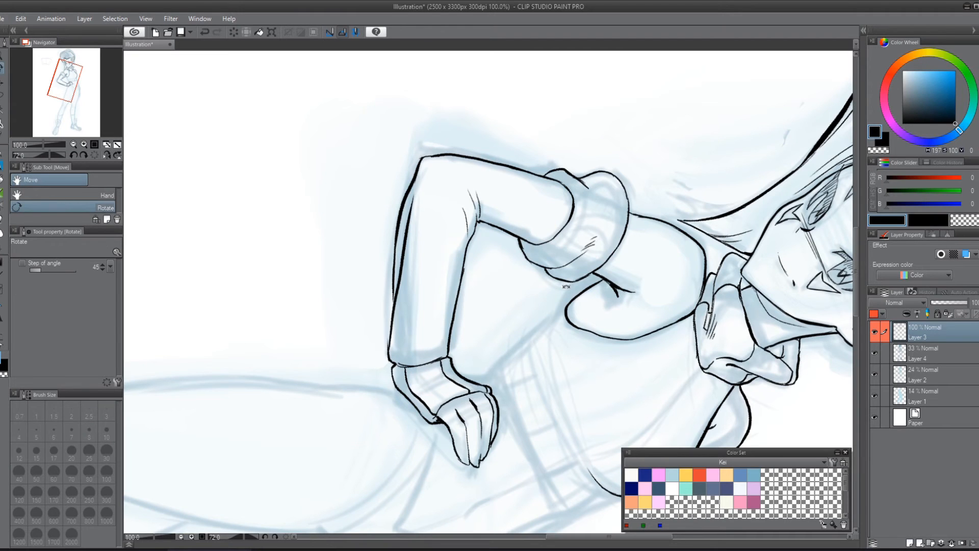
drag(693, 236, 614, 198)
key(ctrl+z)
key(ctrl+z)
key(ctrl+z)
key(ctrl+z)
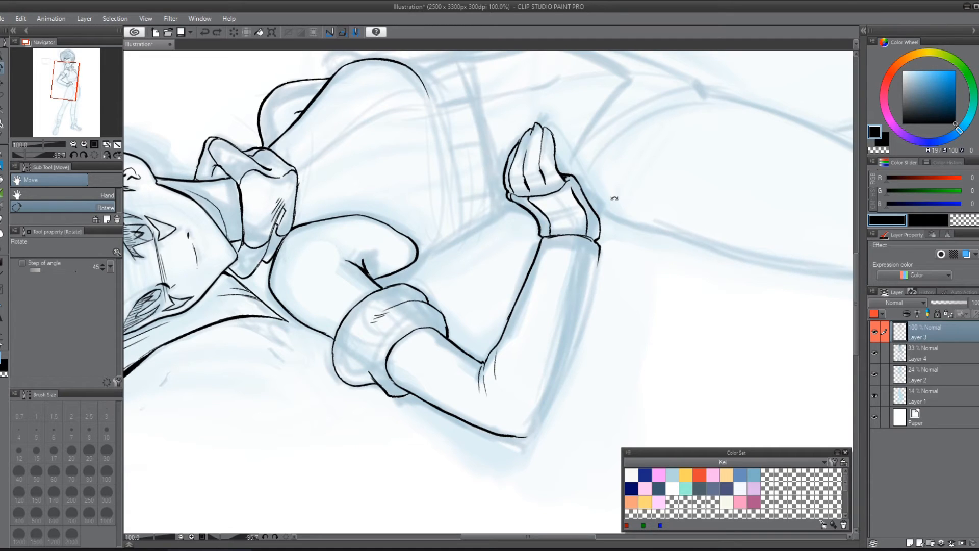
Step: With the Real G-Pen, clean up the stub below the cuff and ink the forearm's outer contour from the elbow to the wrist
key(p)
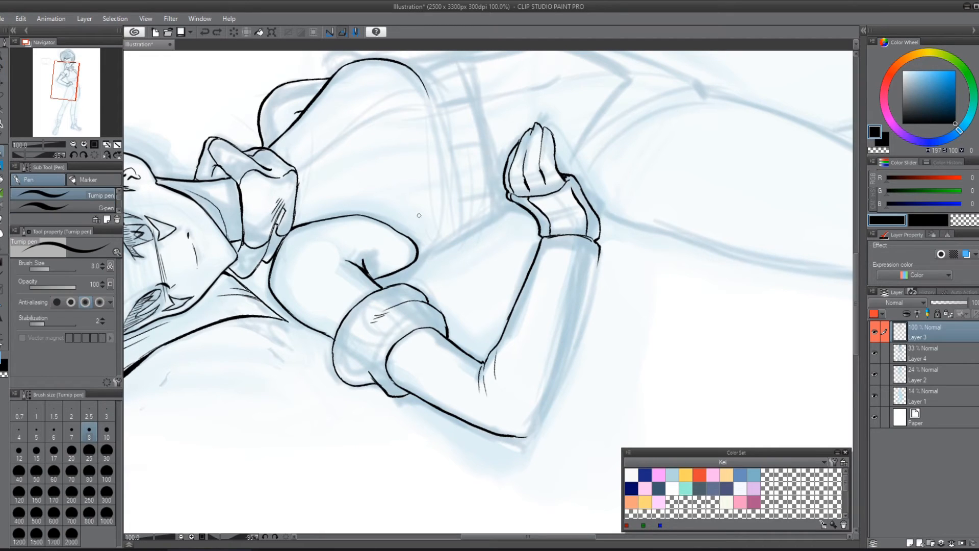
scroll(116, 206, down, 1)
click(115, 206)
click(116, 196)
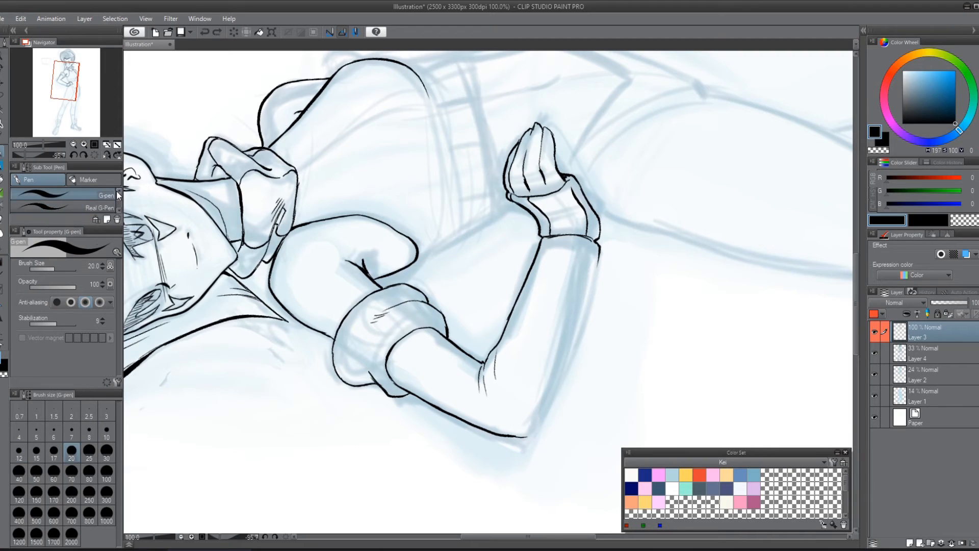
scroll(121, 194, up, 1)
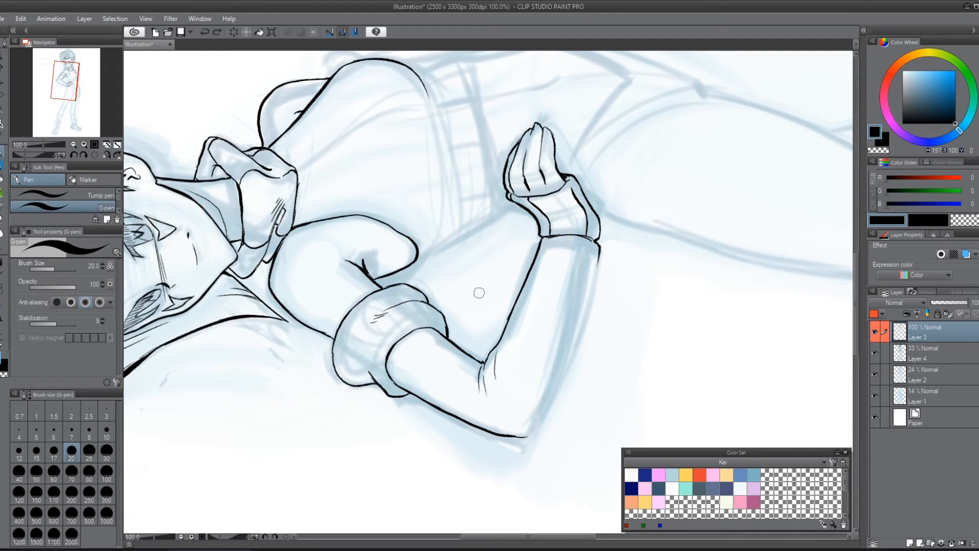
scroll(105, 214, down, 1)
click(103, 209)
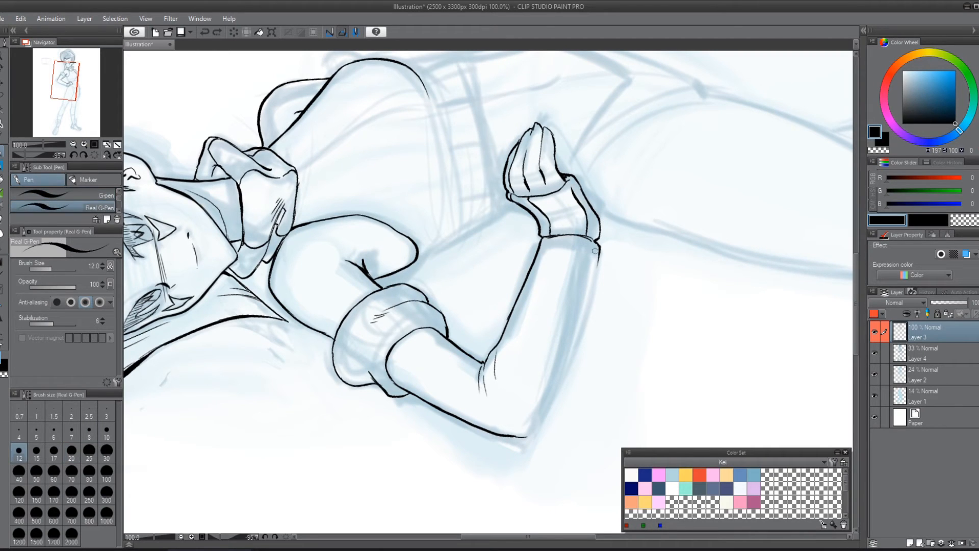
mouse_move(601, 252)
mouse_down()
mouse_move(595, 260)
mouse_move(600, 238)
mouse_up()
drag(531, 432, 560, 358)
drag(554, 390, 560, 368)
drag(545, 412, 582, 284)
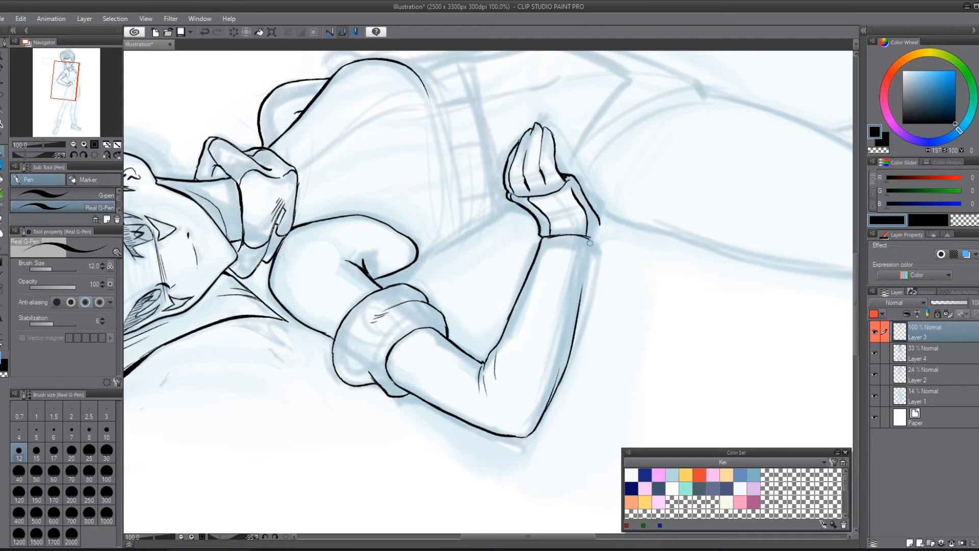
drag(588, 240, 577, 319)
Step: Ink the cuff's outer corner and add short crease lines on the cuff
drag(591, 237, 597, 219)
drag(542, 217, 571, 213)
key(ctrl+z)
Step: Thicken the line between the glove cuff and the back of the hand
key(r)
drag(714, 196, 601, 390)
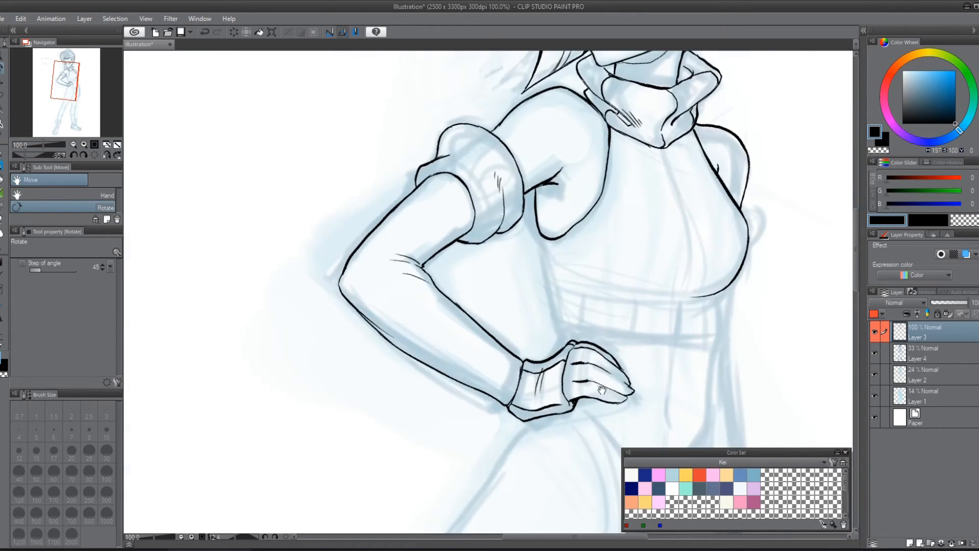
drag(696, 311, 518, 288)
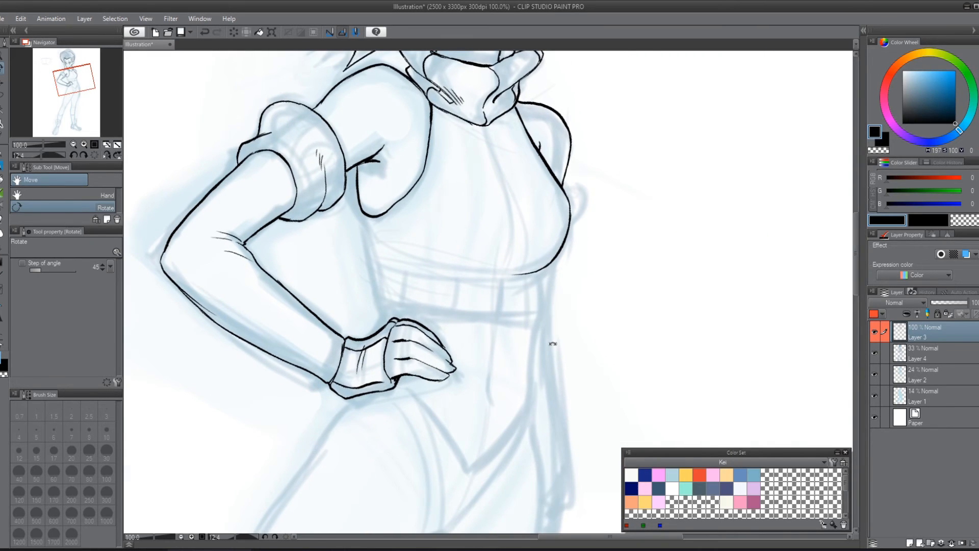
drag(553, 343, 729, 435)
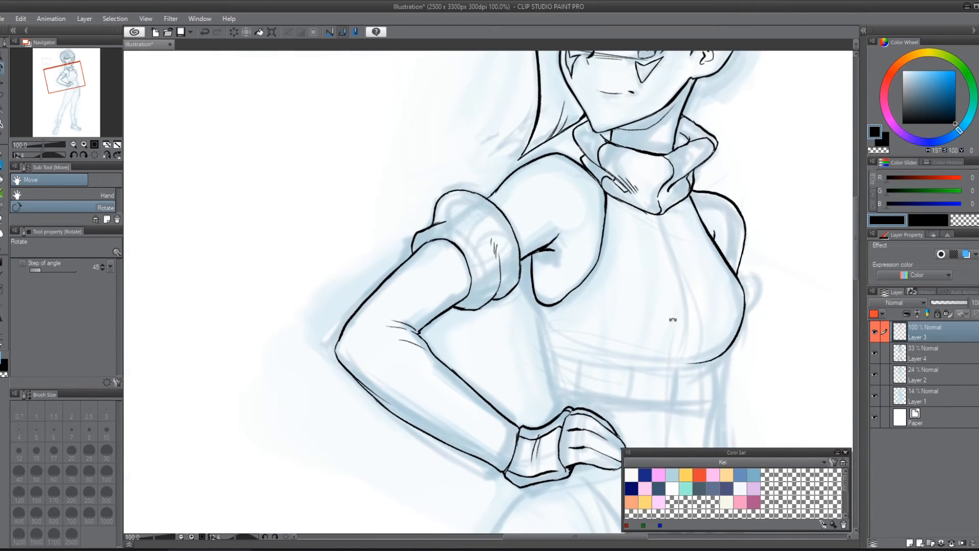
click(4, 164)
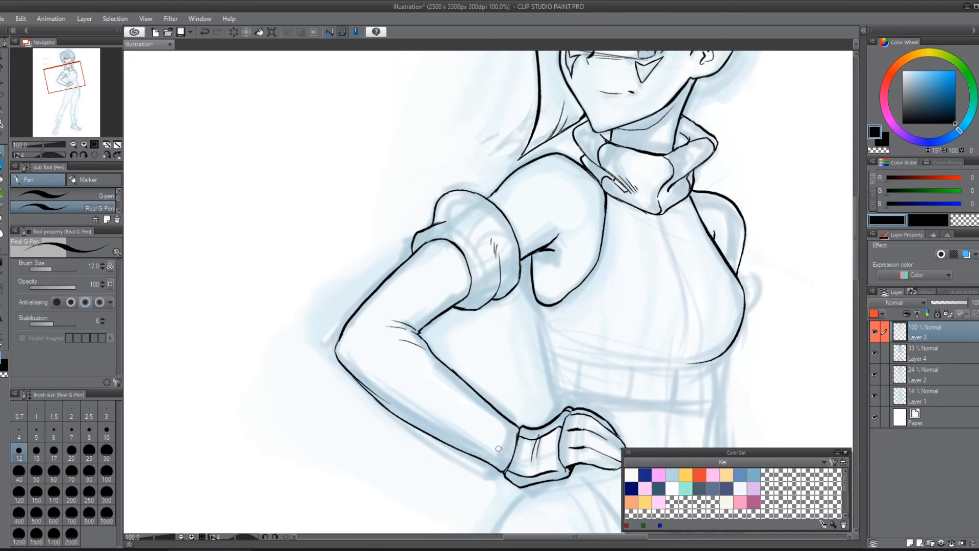
drag(499, 449, 460, 254)
mouse_move(421, 324)
mouse_down()
mouse_move(438, 334)
mouse_move(432, 307)
mouse_move(426, 328)
mouse_move(447, 317)
mouse_move(436, 330)
mouse_move(453, 347)
mouse_move(442, 327)
mouse_move(452, 334)
mouse_move(416, 317)
mouse_move(433, 329)
mouse_up()
key(ctrl+z)
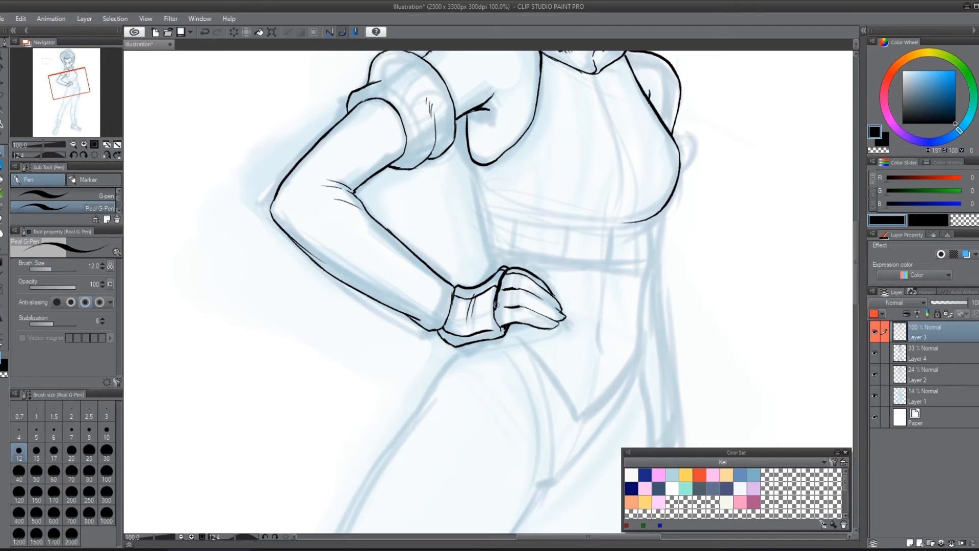
drag(495, 307, 498, 322)
Step: Ink the arm band's outer lower corner where it meets the forearm
drag(589, 235, 577, 335)
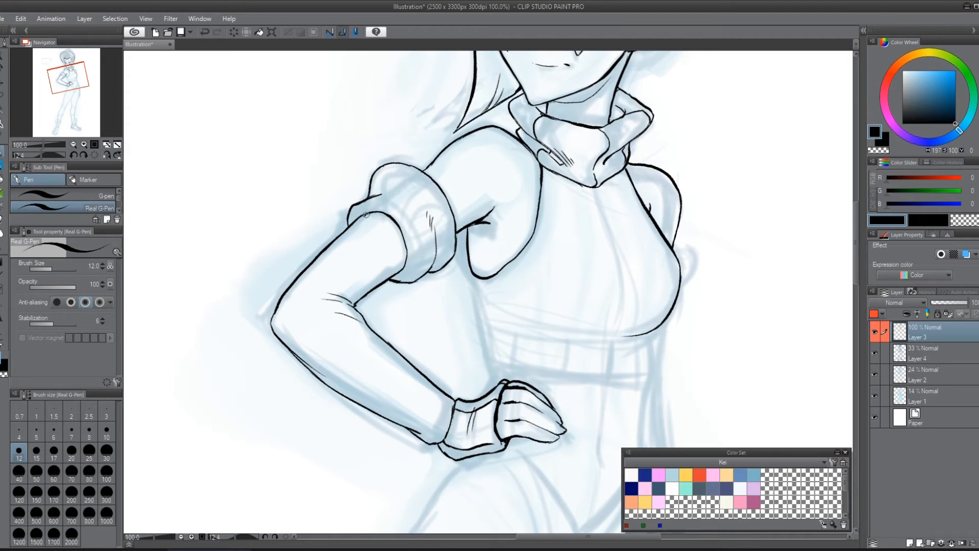
drag(366, 214, 342, 232)
drag(360, 306, 350, 297)
key(ctrl+z)
Step: Try fold lines from the arm band's outer corner to its upper edge and along its inner side, and undo them
key(ctrl+z)
mouse_move(361, 213)
mouse_down()
mouse_move(379, 210)
mouse_move(347, 228)
mouse_up()
mouse_move(358, 223)
mouse_down()
mouse_move(382, 226)
mouse_move(386, 204)
mouse_move(405, 193)
mouse_move(405, 166)
mouse_up()
drag(416, 250, 429, 236)
key(ctrl+z)
drag(409, 165, 404, 171)
drag(411, 251, 443, 228)
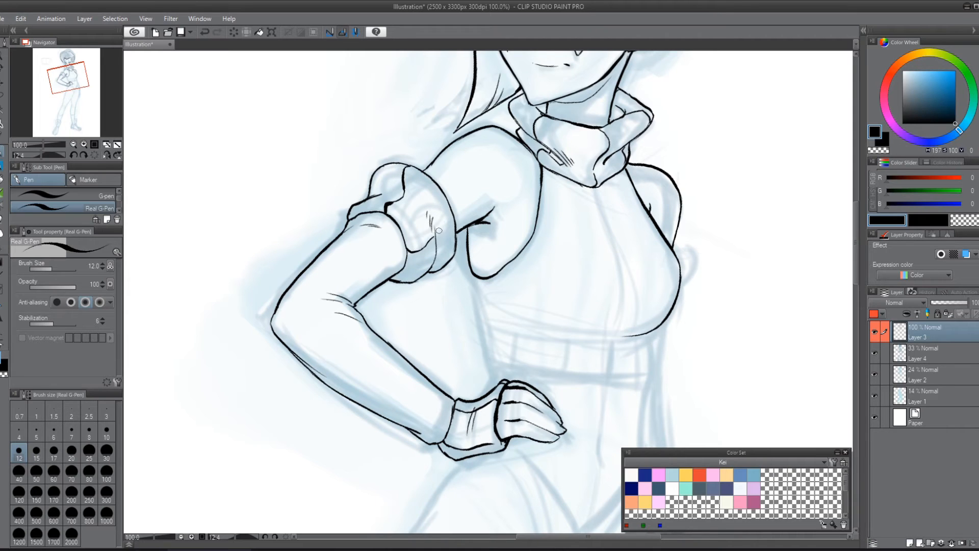
key(ctrl+z)
key(ctrl+z)
key(ctrl+z)
Step: Ink a wavy fold across the arm band's outer side and a scalloped fold on its inner side, refining the outer corner
drag(381, 208, 406, 167)
drag(408, 257, 456, 237)
drag(355, 205, 352, 218)
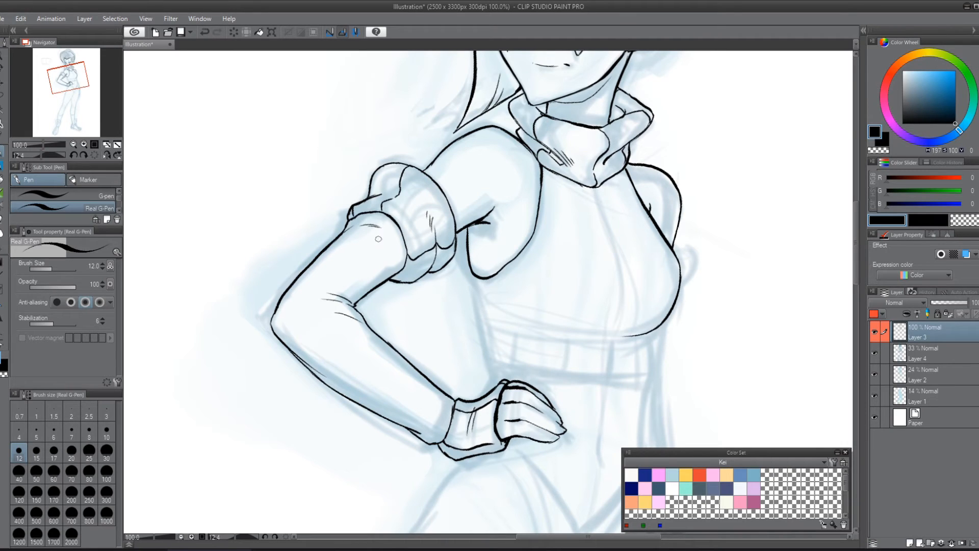
drag(398, 273, 410, 280)
mouse_move(642, 221)
mouse_down()
mouse_move(540, 214)
mouse_move(646, 230)
mouse_up()
mouse_move(391, 211)
mouse_down()
mouse_move(398, 238)
mouse_move(354, 210)
mouse_move(361, 204)
mouse_up()
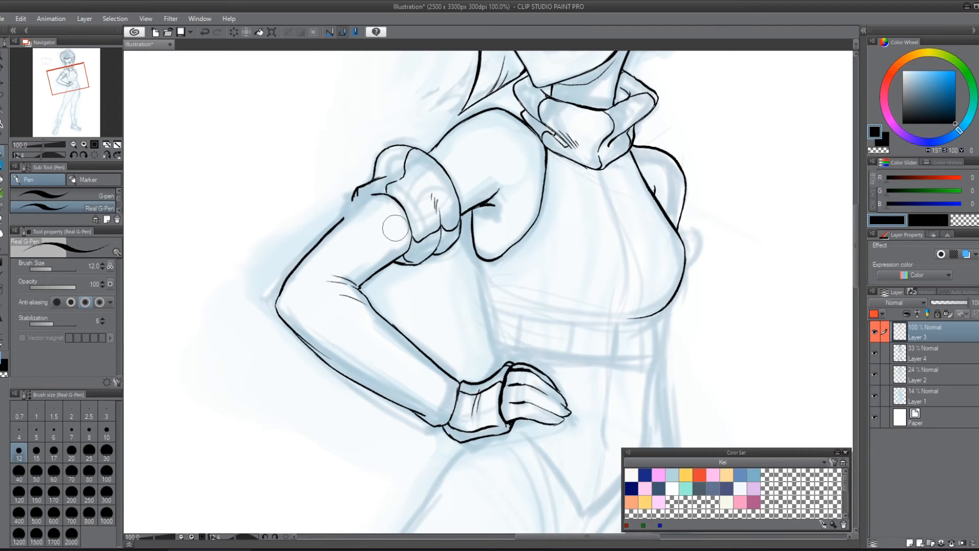
mouse_move(357, 191)
mouse_down()
mouse_move(354, 207)
mouse_move(372, 194)
mouse_move(357, 201)
mouse_up()
Step: Ink a thin seam line along the armhole and the torso's near side from the armpit down to the waist
drag(692, 252, 653, 231)
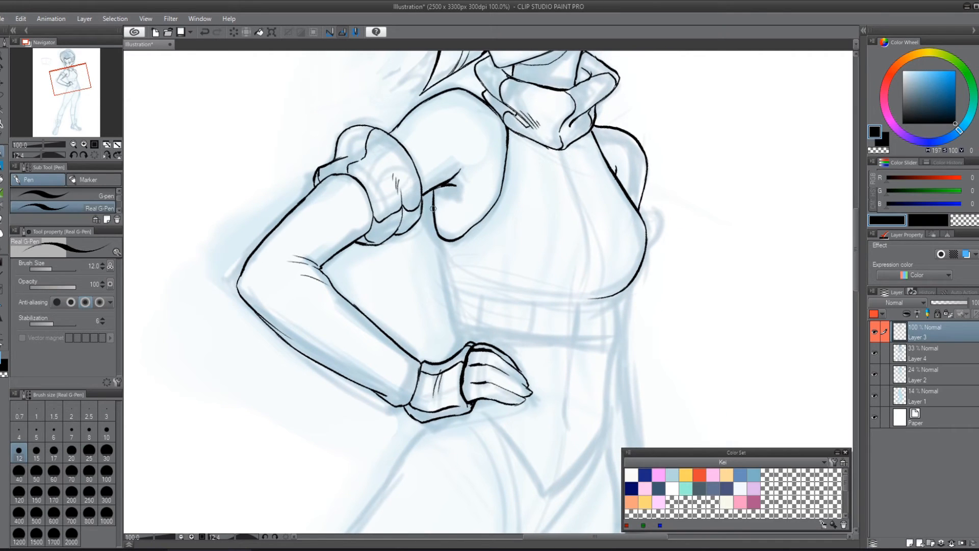
mouse_move(430, 219)
mouse_down()
mouse_move(432, 207)
mouse_move(428, 243)
mouse_up()
drag(512, 136, 501, 206)
key(ctrl+z)
mouse_move(513, 136)
mouse_down()
mouse_move(500, 209)
mouse_move(457, 245)
mouse_move(429, 234)
mouse_move(453, 332)
mouse_up()
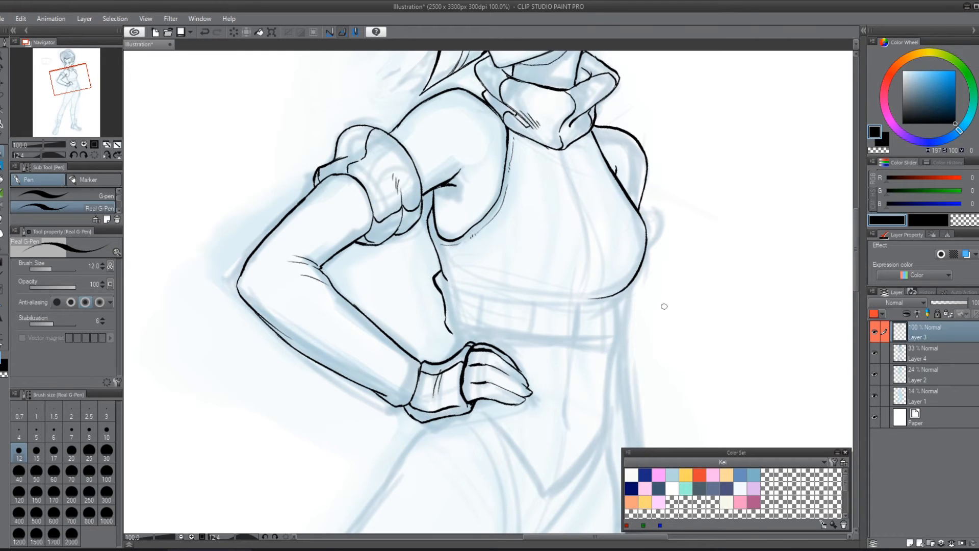
Step: With the canvas turned diagonally and the Real G-Pen at size 12, ink the hem line of the top beneath the bust
key(r)
drag(724, 313, 660, 153)
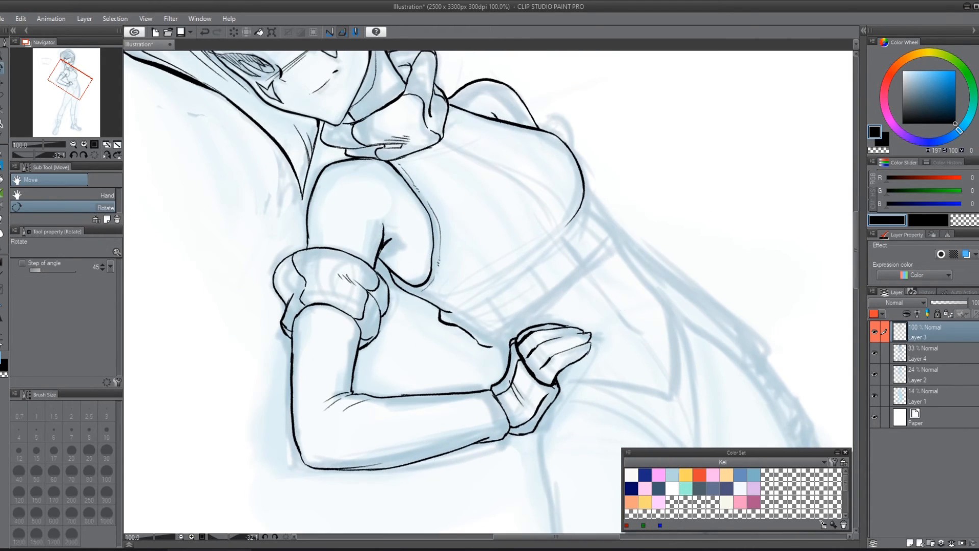
key(p)
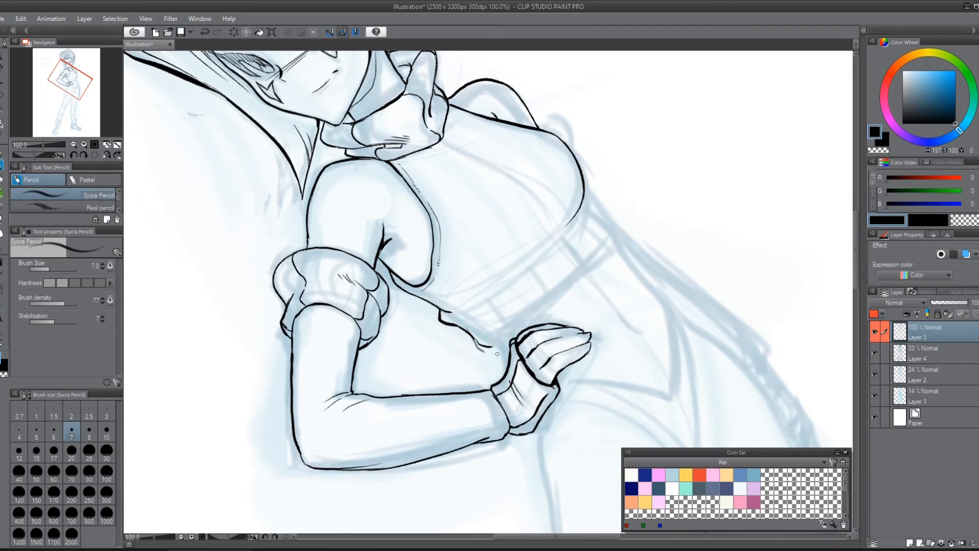
key(ctrl+z)
key(p)
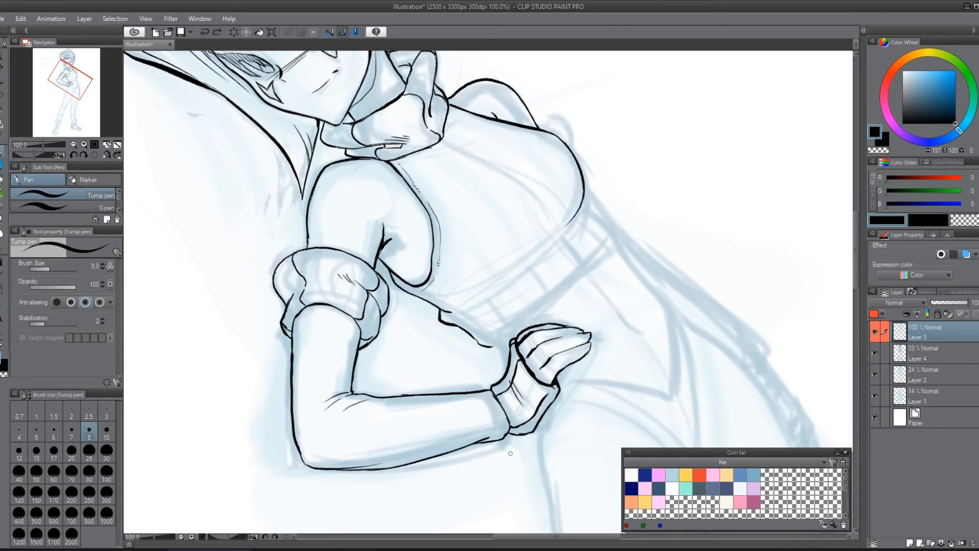
click(112, 209)
click(120, 209)
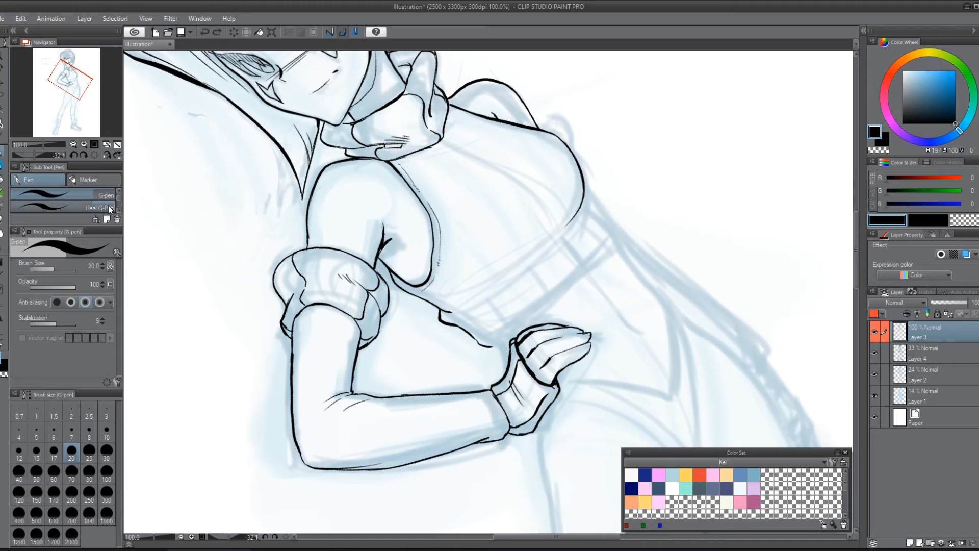
click(108, 206)
mouse_move(469, 337)
mouse_down()
mouse_move(479, 323)
mouse_move(487, 338)
mouse_move(472, 334)
mouse_move(494, 351)
mouse_move(614, 247)
mouse_up()
key(ctrl+z)
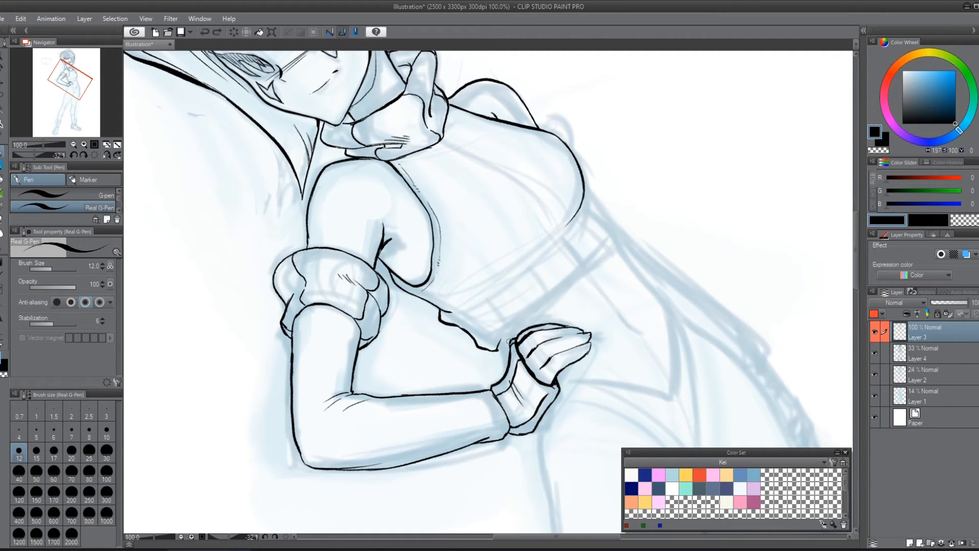
mouse_move(453, 310)
mouse_down()
mouse_move(526, 263)
mouse_move(563, 223)
mouse_up()
drag(514, 264, 569, 213)
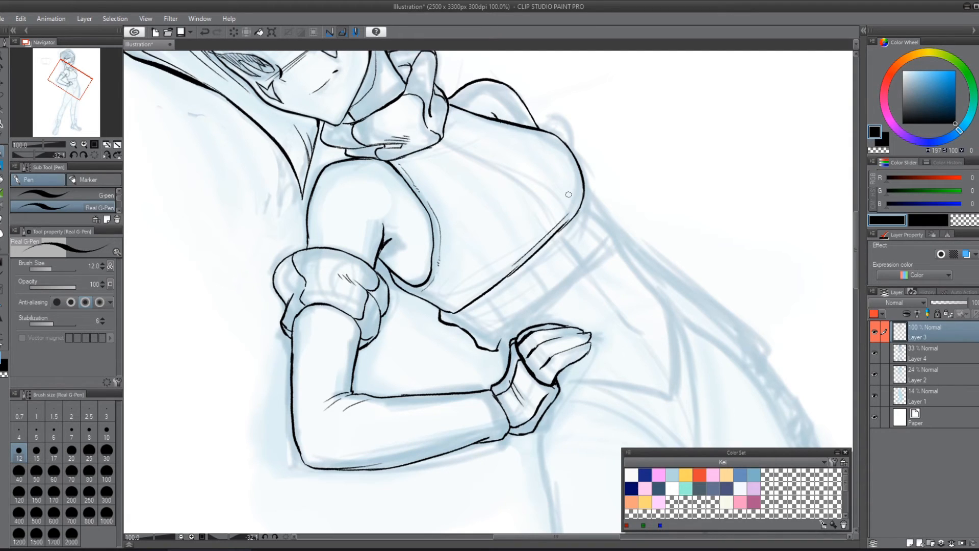
Step: Ink a short fold below the collar, then the far end and lower edge of the band under the bust
mouse_move(423, 159)
mouse_down()
mouse_move(477, 137)
mouse_move(451, 147)
mouse_up()
drag(581, 203, 614, 246)
mouse_move(498, 342)
mouse_down()
mouse_move(550, 308)
mouse_move(605, 253)
mouse_move(562, 301)
mouse_up()
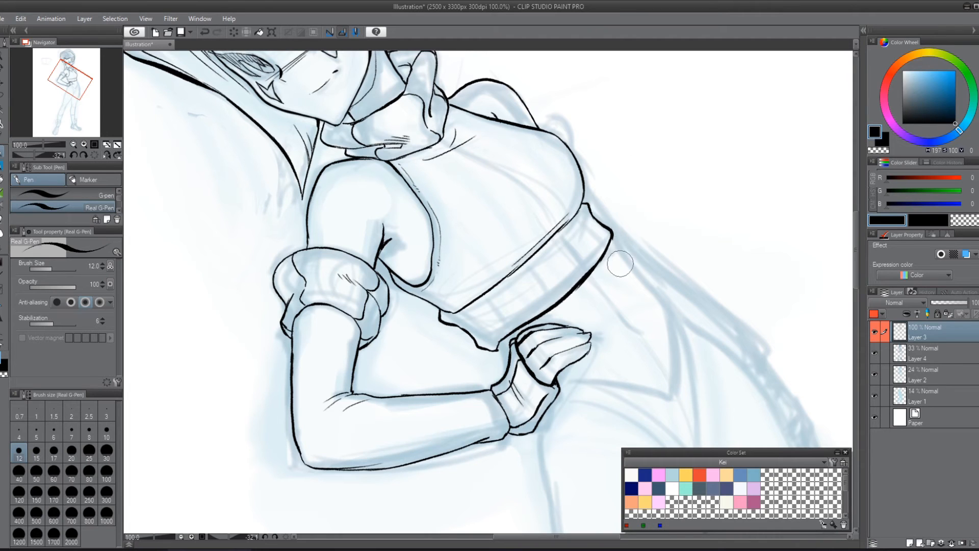
Step: Erase the rough near end of the band under the bust and re-ink it with the Real G-Pen, turning the canvas back upright
mouse_move(494, 353)
mouse_down()
mouse_move(482, 355)
mouse_move(473, 326)
mouse_move(482, 355)
mouse_up()
key(r)
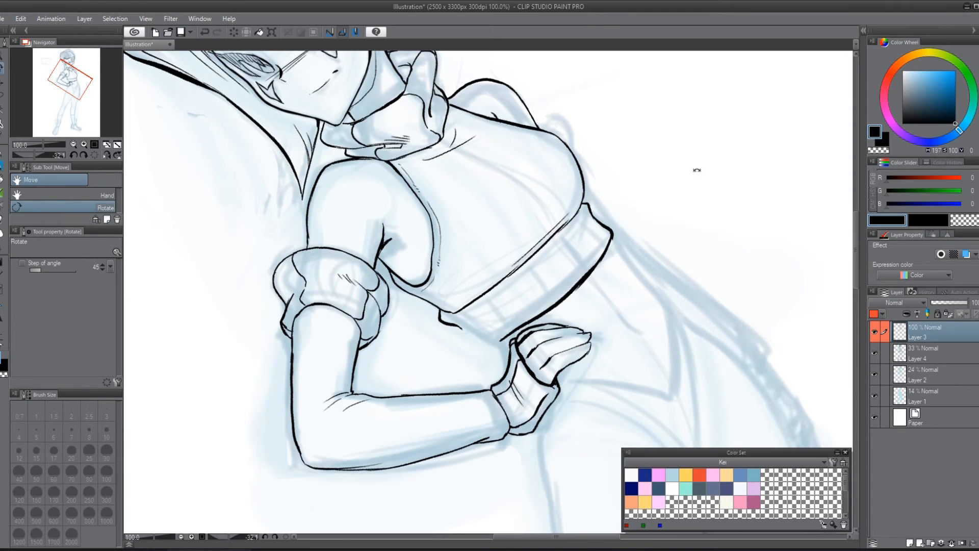
mouse_move(697, 170)
mouse_down()
mouse_move(668, 330)
mouse_move(689, 317)
mouse_up()
key(p)
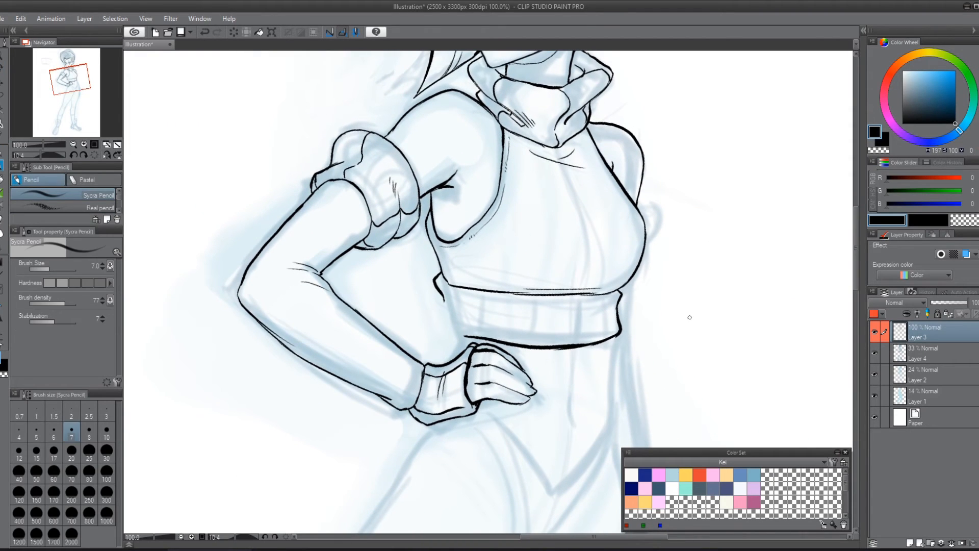
key(p)
click(118, 210)
click(101, 207)
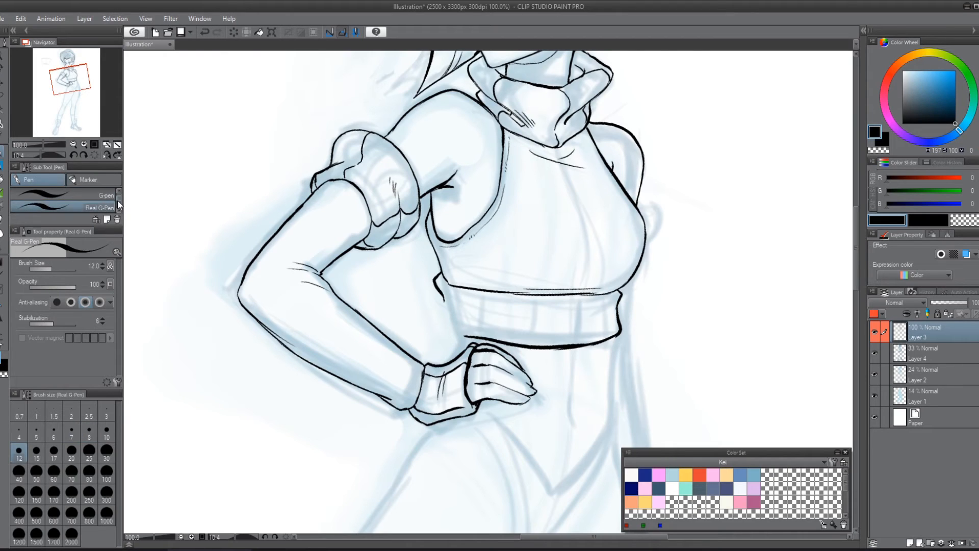
mouse_move(444, 297)
mouse_down()
mouse_move(472, 322)
mouse_move(455, 318)
mouse_move(470, 324)
mouse_move(449, 327)
mouse_move(475, 338)
mouse_up()
key(ctrl+z)
key(ctrl+z)
key(ctrl+z)
key(ctrl+z)
key(ctrl+z)
Step: Ink three vertical dividing lines across the band under the bust and refine its two end corners
drag(582, 296, 580, 343)
drag(611, 293, 619, 305)
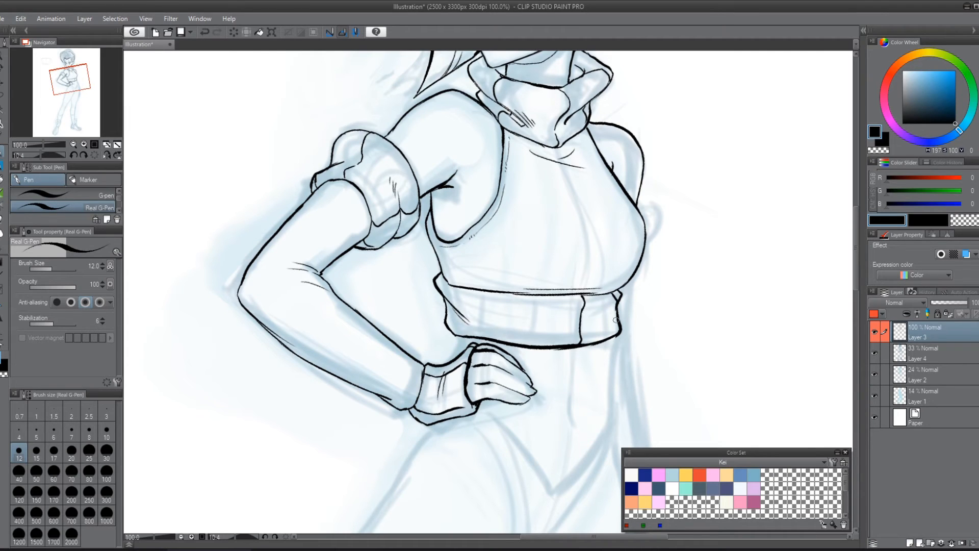
drag(528, 296, 528, 339)
drag(472, 289, 478, 337)
drag(443, 278, 443, 294)
Step: Ink the waist's far contour below the band, a short line above the wrist and the abdomen's centre crease
scroll(681, 233, down, 5)
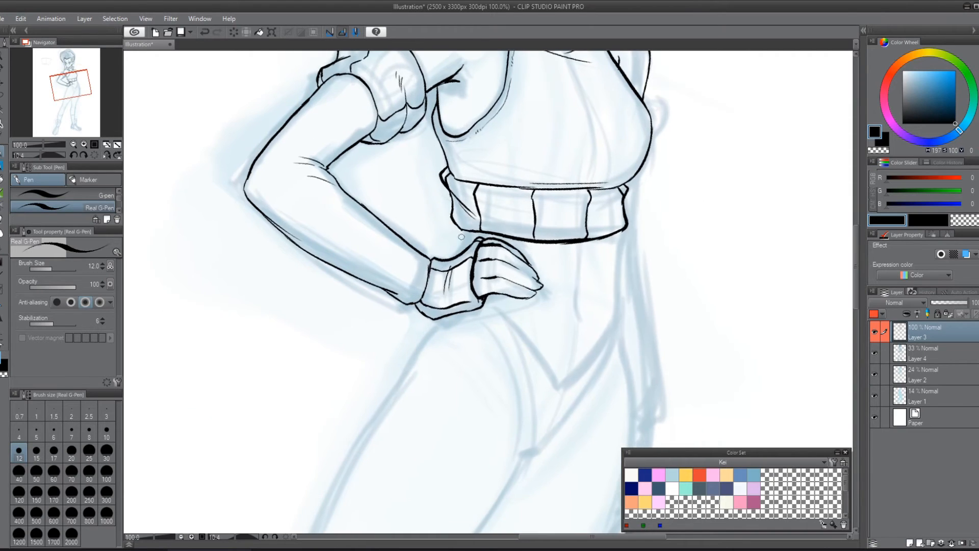
drag(465, 235, 464, 247)
drag(622, 231, 610, 355)
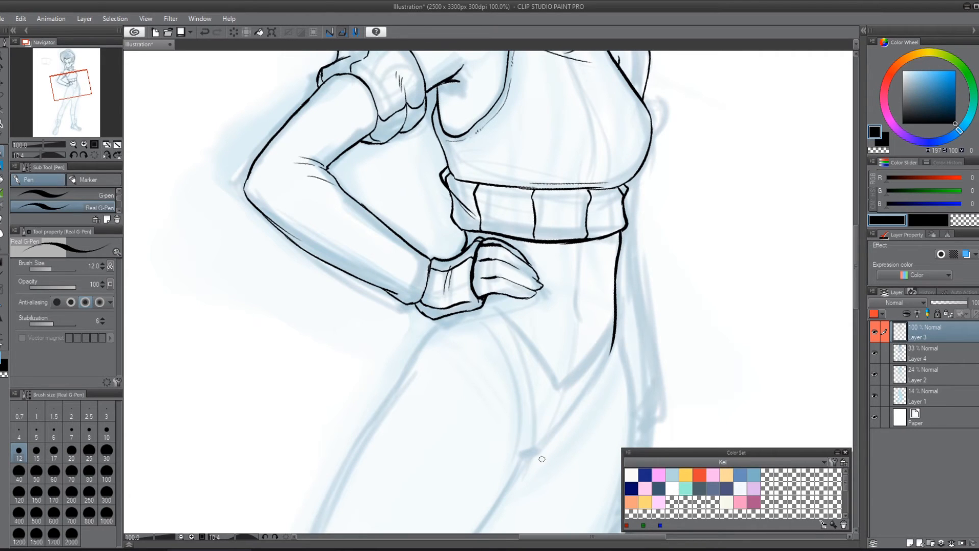
drag(583, 250, 578, 314)
Step: Ink the far arm's elbow sticking out behind the bust and its line running down past the band
mouse_move(700, 274)
mouse_down()
mouse_move(583, 313)
mouse_move(538, 384)
mouse_up()
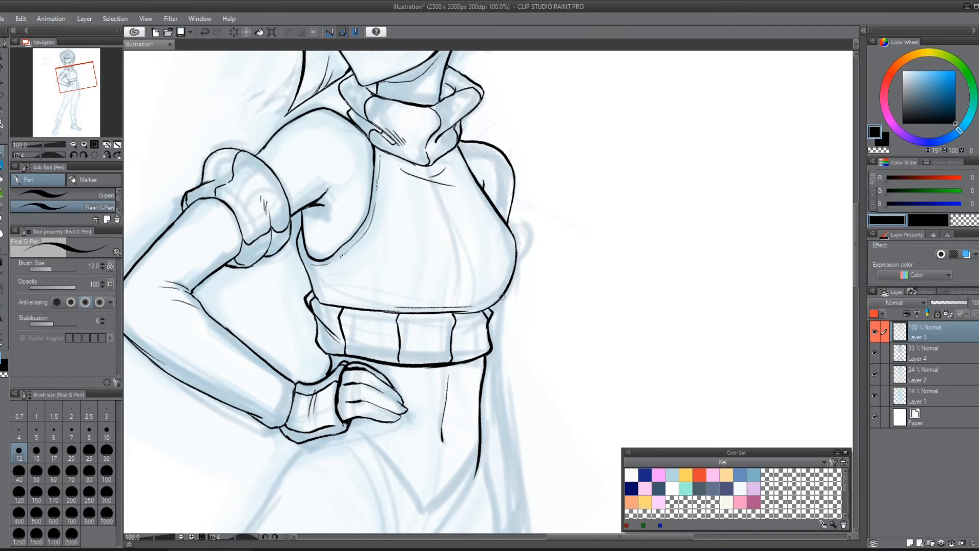
mouse_move(513, 223)
mouse_down()
mouse_move(516, 264)
mouse_move(492, 319)
mouse_up()
mouse_move(586, 306)
mouse_down()
mouse_move(602, 375)
mouse_move(592, 229)
mouse_up()
key(ctrl+z)
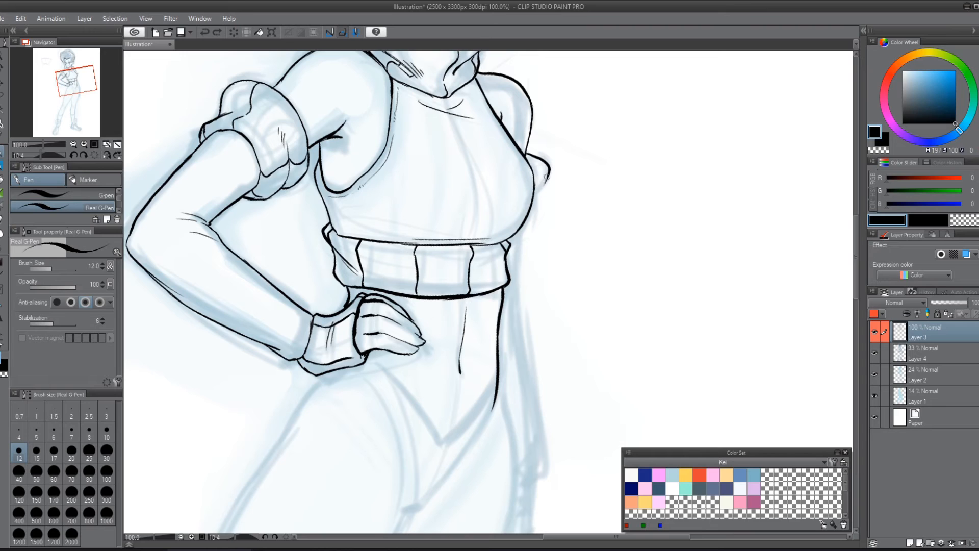
mouse_move(546, 176)
mouse_down()
mouse_move(533, 223)
mouse_move(520, 233)
mouse_up()
mouse_move(528, 160)
mouse_down()
mouse_move(539, 182)
mouse_move(515, 289)
mouse_up()
Step: Ink the far forearm, glove cuff and hand down to the fingertips, and the hip contour along their inner side
scroll(531, 398, down, 5)
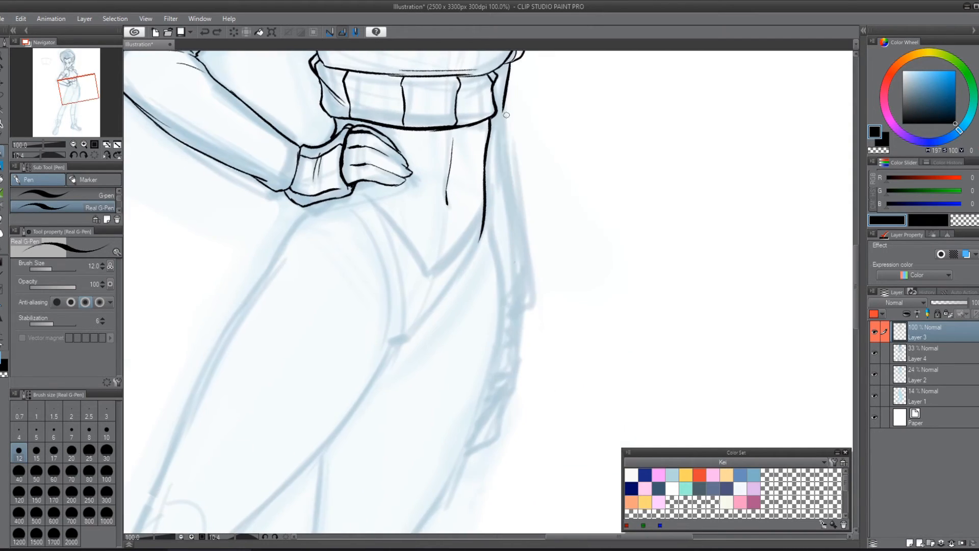
mouse_move(505, 131)
mouse_down()
mouse_move(521, 389)
mouse_move(509, 394)
mouse_move(491, 374)
mouse_move(491, 437)
mouse_move(477, 449)
mouse_up()
mouse_move(493, 410)
mouse_down()
mouse_move(467, 453)
mouse_move(496, 433)
mouse_up()
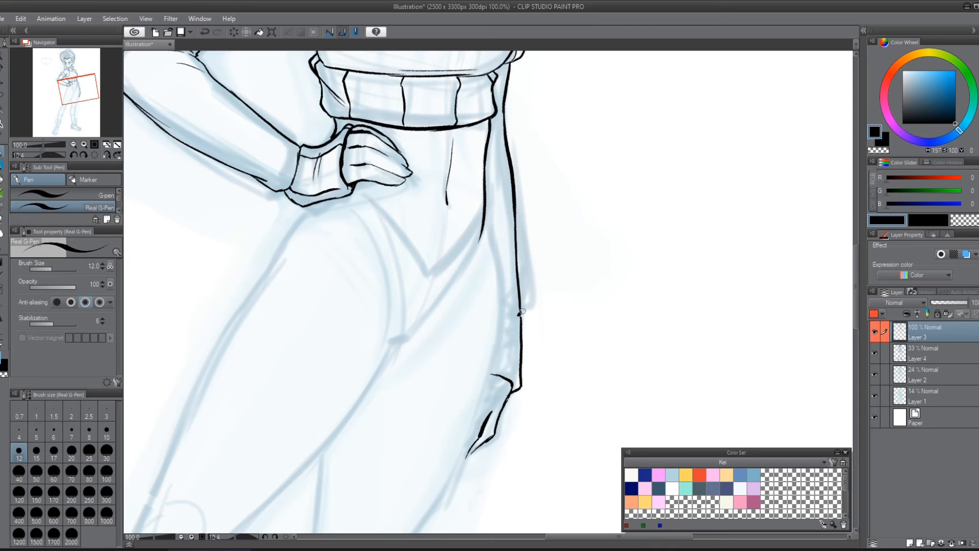
mouse_move(518, 314)
mouse_down()
mouse_move(497, 313)
mouse_move(510, 310)
mouse_move(502, 367)
mouse_move(511, 390)
mouse_up()
key(ctrl+z)
mouse_move(486, 194)
mouse_down()
mouse_move(503, 320)
mouse_move(466, 454)
mouse_up()
Step: Ink the far thigh's outer contour from below the fingertips down towards the knee, replacing the rejected strokes
drag(548, 357, 623, 199)
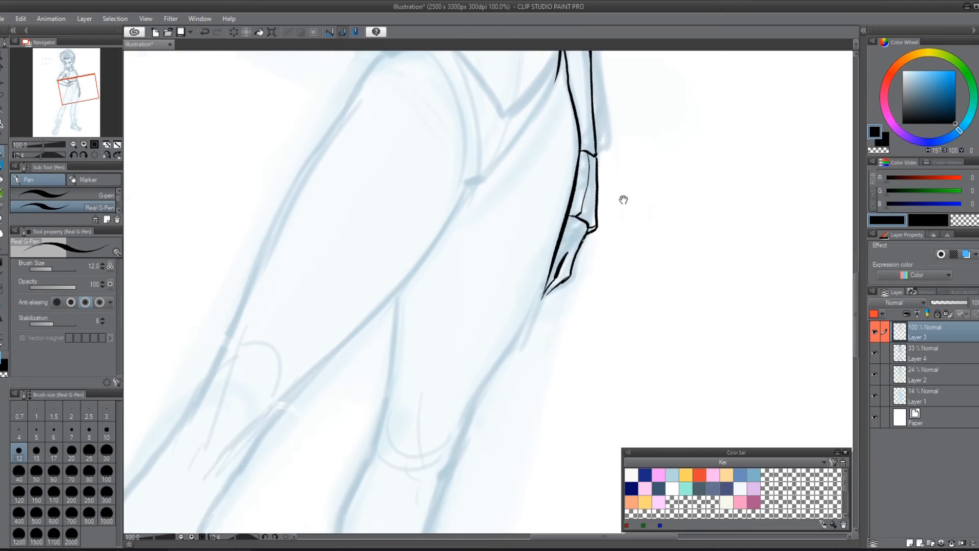
key(ctrl+z)
mouse_move(580, 151)
mouse_down()
mouse_move(541, 287)
mouse_move(481, 390)
mouse_move(510, 354)
mouse_move(490, 389)
mouse_up()
key(ctrl+z)
drag(533, 310, 448, 449)
drag(522, 386, 567, 353)
Step: Try a short touch-up stroke where the fingertips meet the thigh, and undo it
key(r)
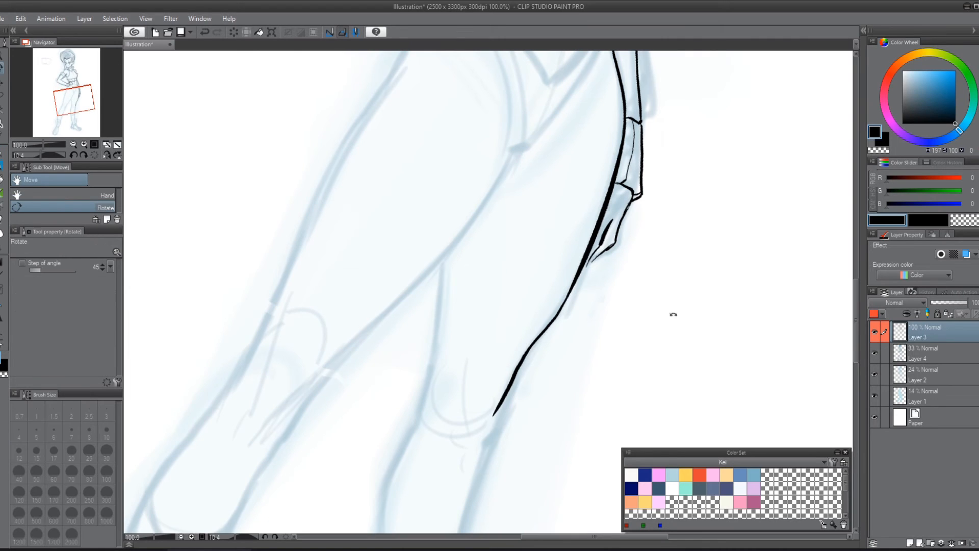
drag(674, 314, 582, 260)
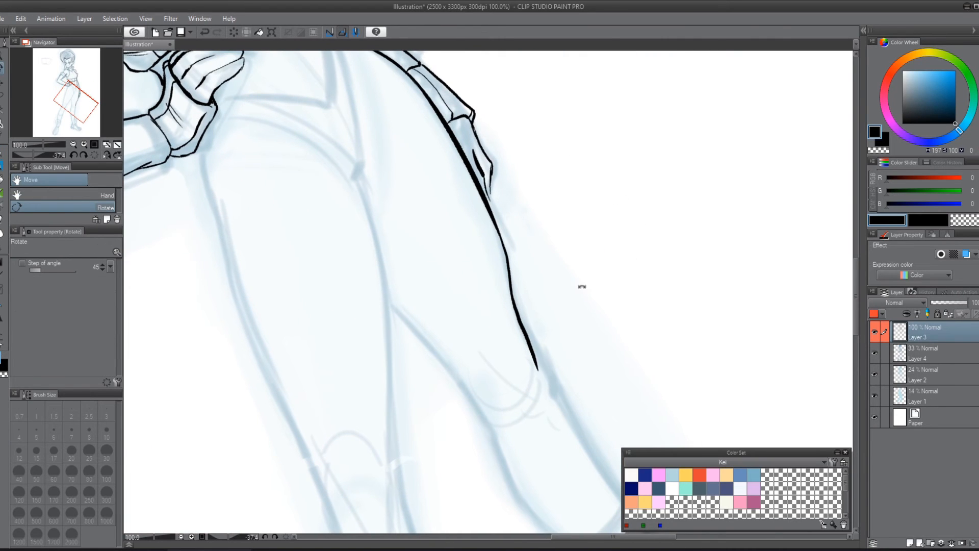
key(p)
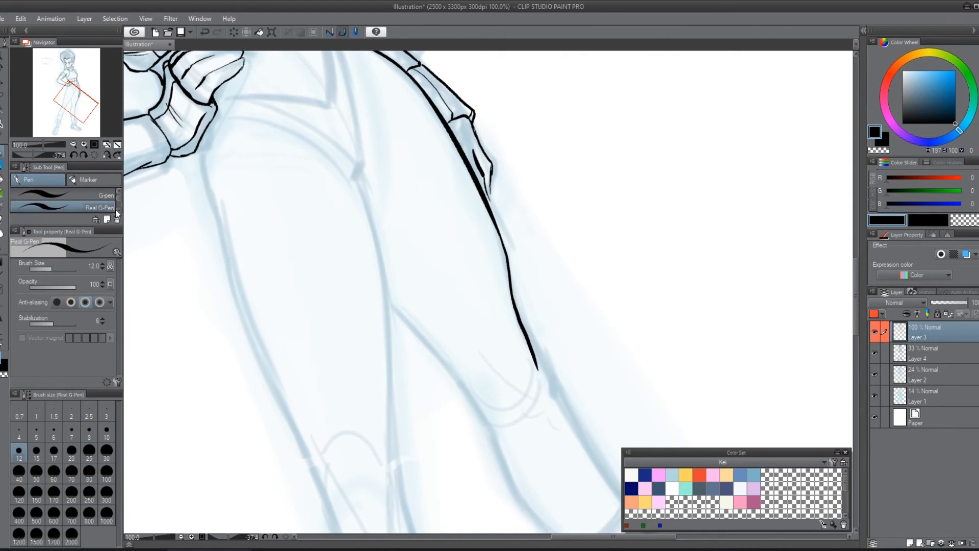
mouse_move(489, 195)
mouse_down()
mouse_move(493, 216)
mouse_move(490, 200)
mouse_up()
key(ctrl+z)
key(ctrl+z)
Step: Erase the overlapping outer lines at the far knee and re-ink the lower thigh's contour down past the knee
mouse_move(609, 220)
mouse_down()
mouse_move(629, 302)
mouse_move(580, 149)
mouse_up()
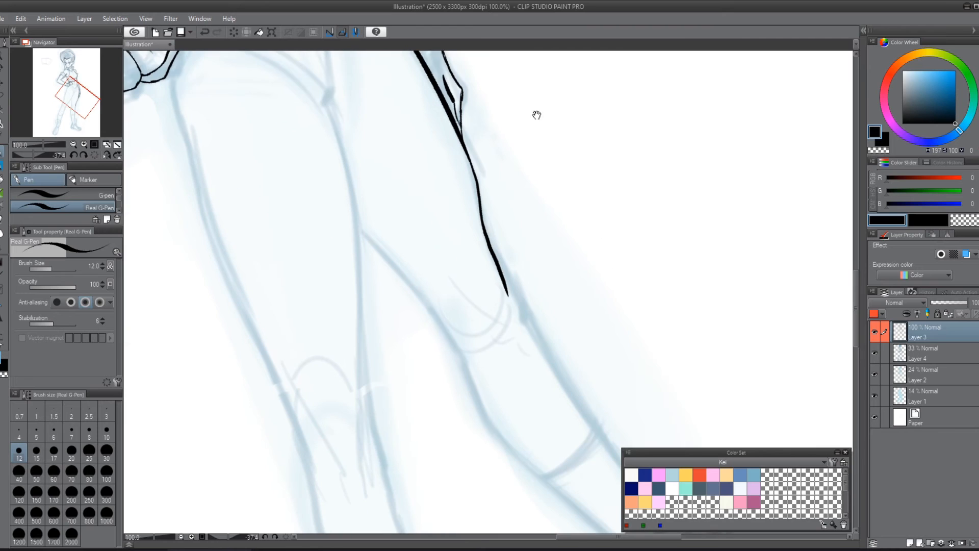
drag(504, 270, 524, 331)
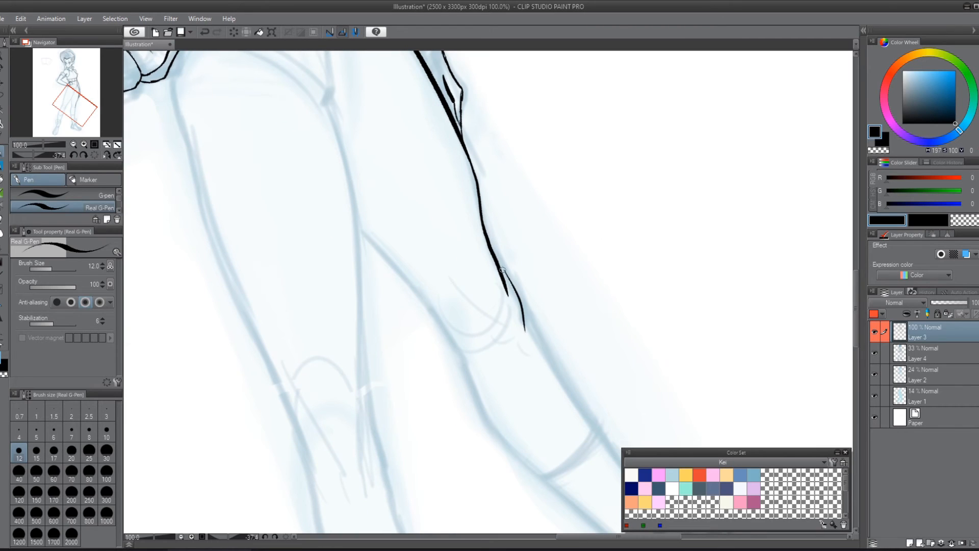
mouse_move(499, 261)
mouse_down()
mouse_move(512, 283)
mouse_move(490, 243)
mouse_move(510, 293)
mouse_up()
key(e)
mouse_move(498, 258)
mouse_down()
mouse_move(507, 323)
mouse_move(520, 314)
mouse_up()
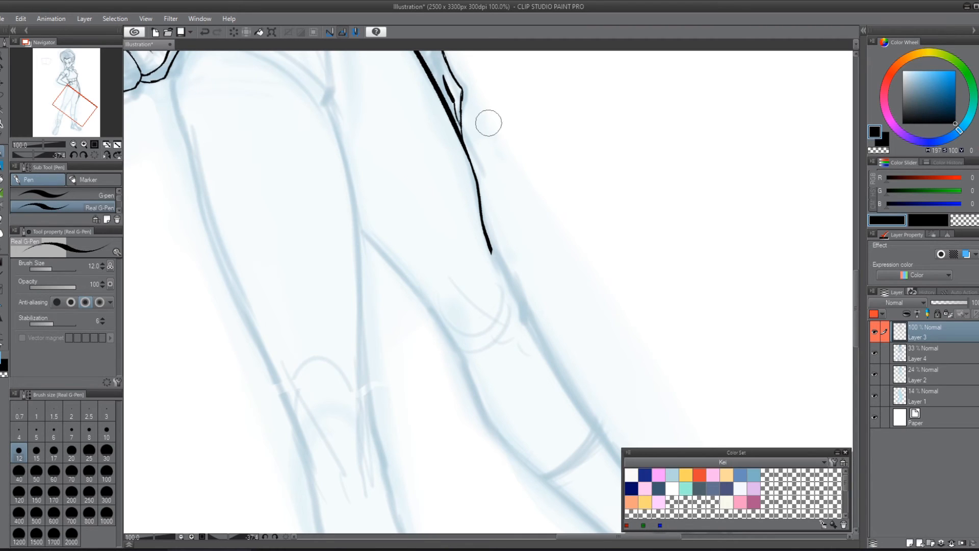
drag(479, 184, 485, 258)
key(p)
mouse_move(476, 173)
mouse_down()
mouse_move(484, 221)
mouse_move(480, 198)
mouse_move(533, 332)
mouse_up()
Step: Ink the far leg's front shin contour from the knee down to the top of the ankle guard
mouse_move(582, 306)
mouse_down()
mouse_move(525, 192)
mouse_move(452, 229)
mouse_move(491, 300)
mouse_up()
key(ctrl+z)
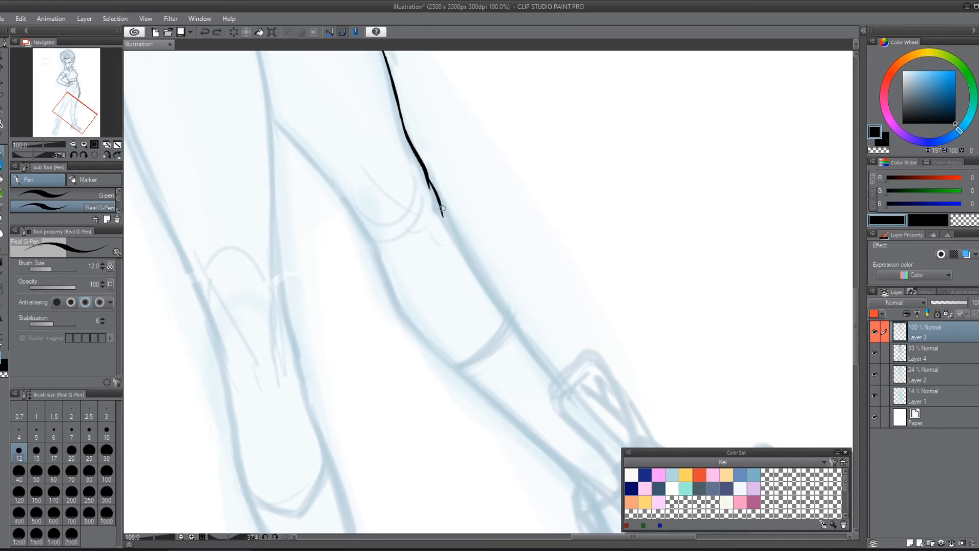
drag(442, 209, 513, 325)
drag(584, 302, 507, 240)
drag(434, 260, 479, 315)
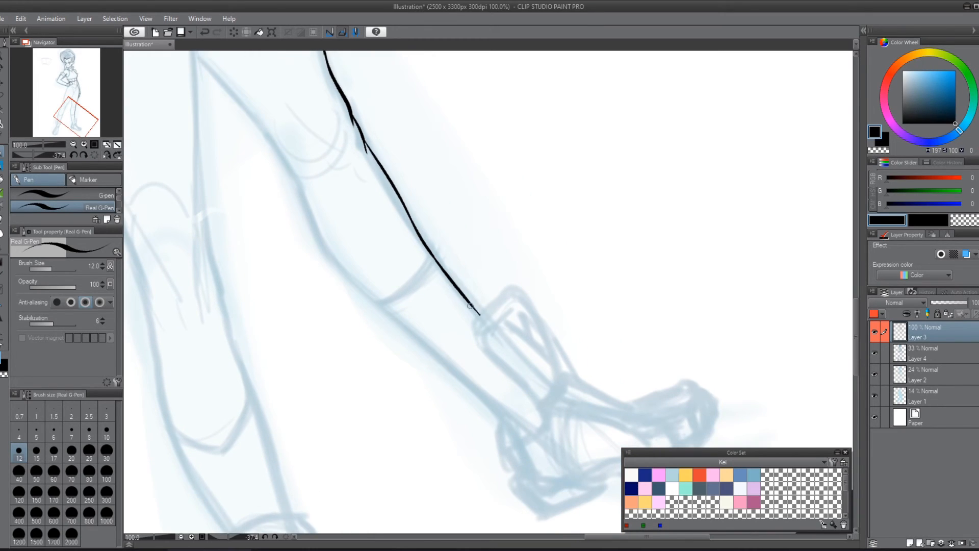
Step: Ink the far leg's rear contour from behind the knee along the calf to the heel of the shoe
drag(505, 212, 526, 254)
mouse_move(287, 176)
mouse_down()
mouse_move(357, 308)
mouse_move(423, 373)
mouse_up()
mouse_move(437, 379)
mouse_down()
mouse_move(335, 251)
mouse_move(430, 336)
mouse_up()
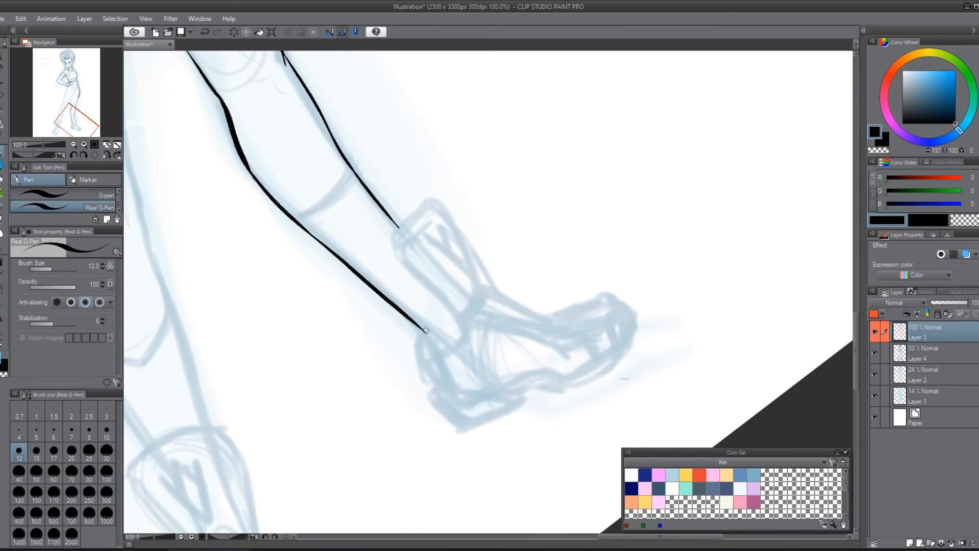
Step: Ink the rounded outline of the far leg's ankle guard and start the V-shaped mark on its front
drag(510, 259, 538, 328)
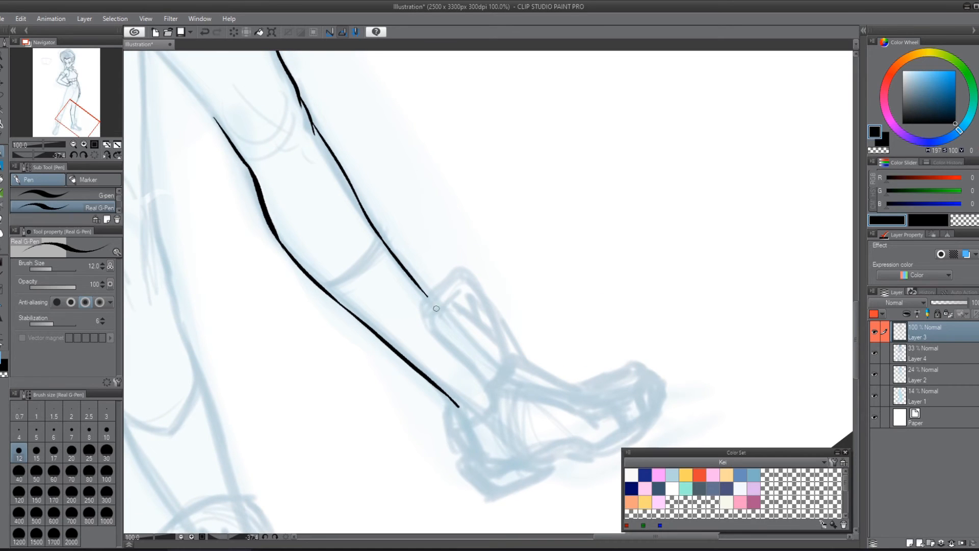
mouse_move(437, 334)
mouse_down()
mouse_move(426, 326)
mouse_move(446, 280)
mouse_move(436, 280)
mouse_move(452, 268)
mouse_move(467, 274)
mouse_move(500, 334)
mouse_move(509, 375)
mouse_up()
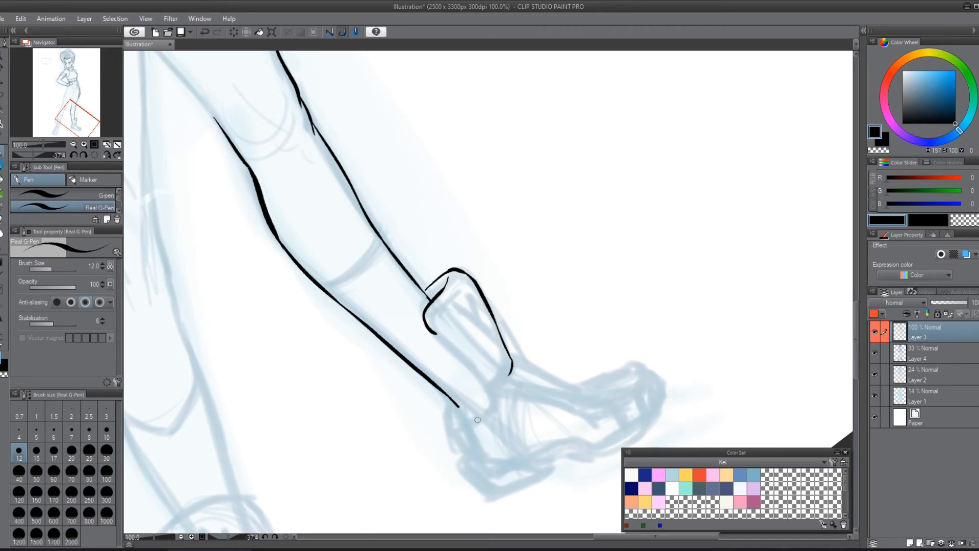
mouse_move(433, 333)
mouse_down()
mouse_move(492, 392)
mouse_move(514, 363)
mouse_up()
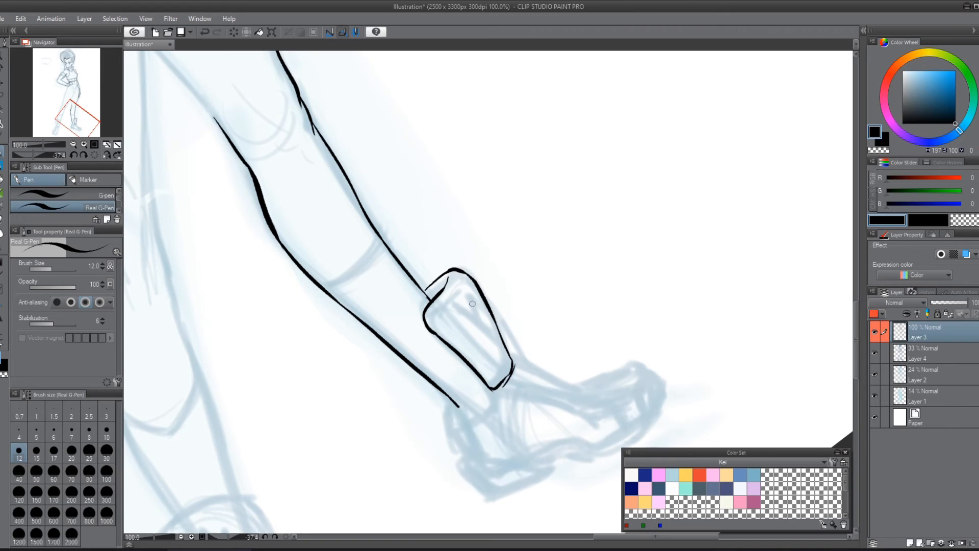
mouse_move(469, 306)
mouse_down()
mouse_move(497, 329)
mouse_move(469, 283)
mouse_move(482, 313)
mouse_up()
Step: Touch up the far leg's front contour where the thigh and shin lines meet at the knee
drag(560, 329, 596, 213)
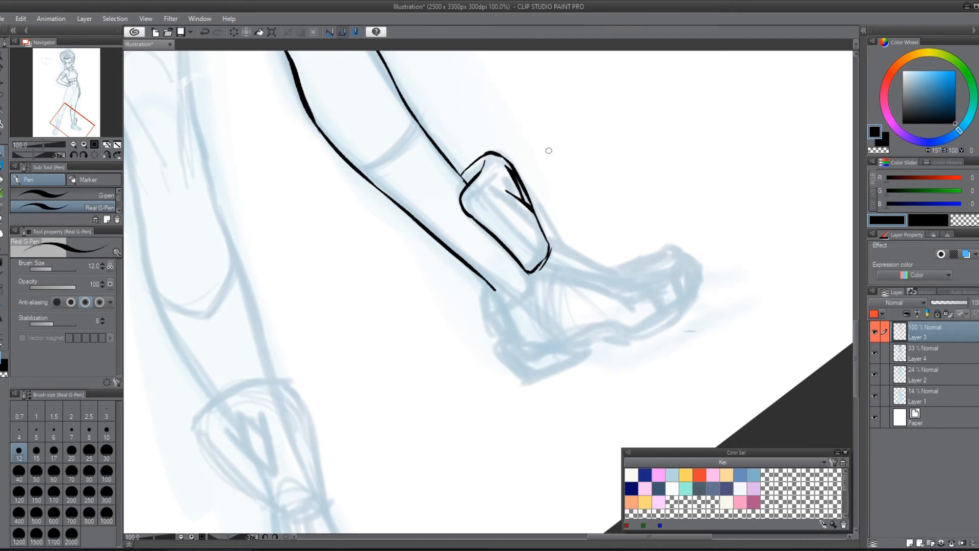
drag(548, 150, 614, 332)
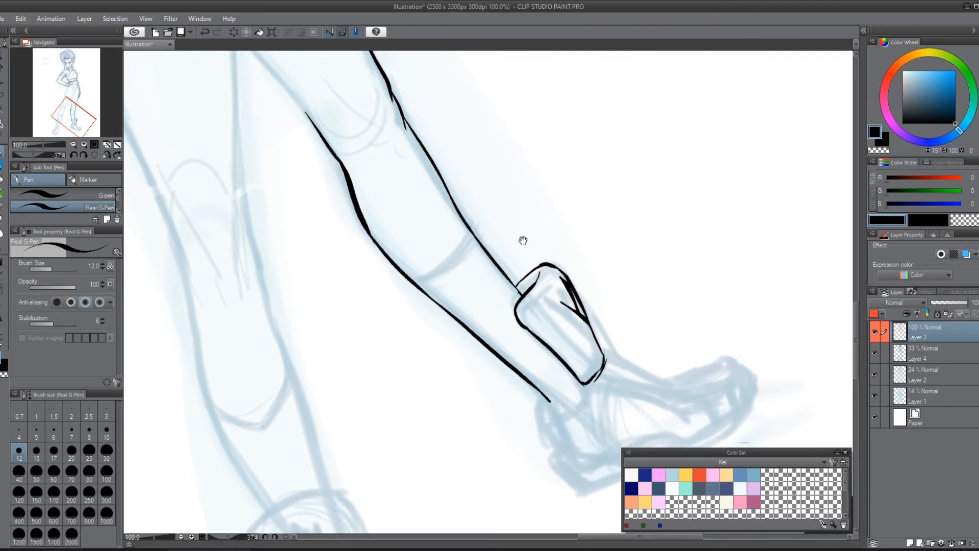
drag(522, 240, 563, 366)
drag(428, 220, 432, 233)
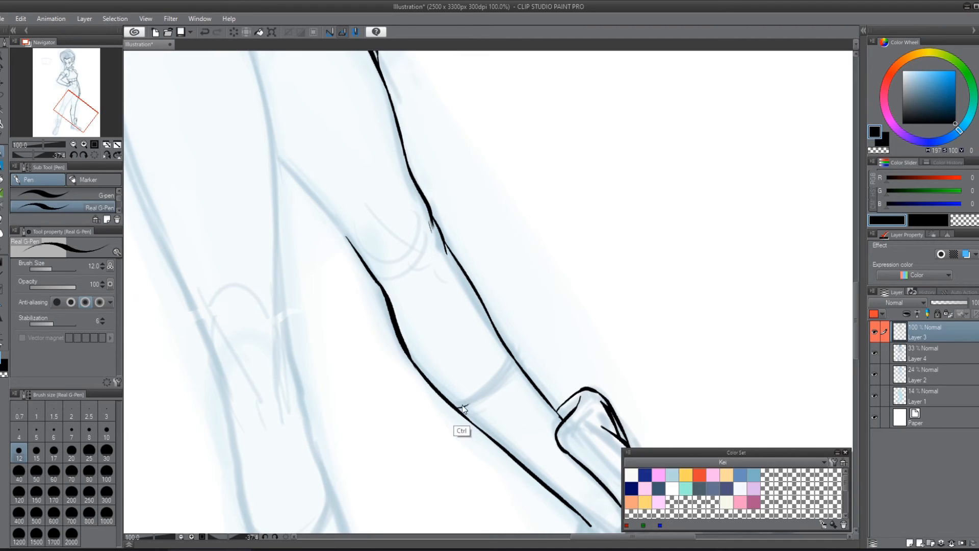
Step: Ink the curved band line across the far leg's calf, joining its front and rear contours
mouse_move(456, 406)
mouse_down()
mouse_move(502, 373)
mouse_move(511, 353)
mouse_move(505, 365)
mouse_up()
key(r)
drag(652, 322, 624, 164)
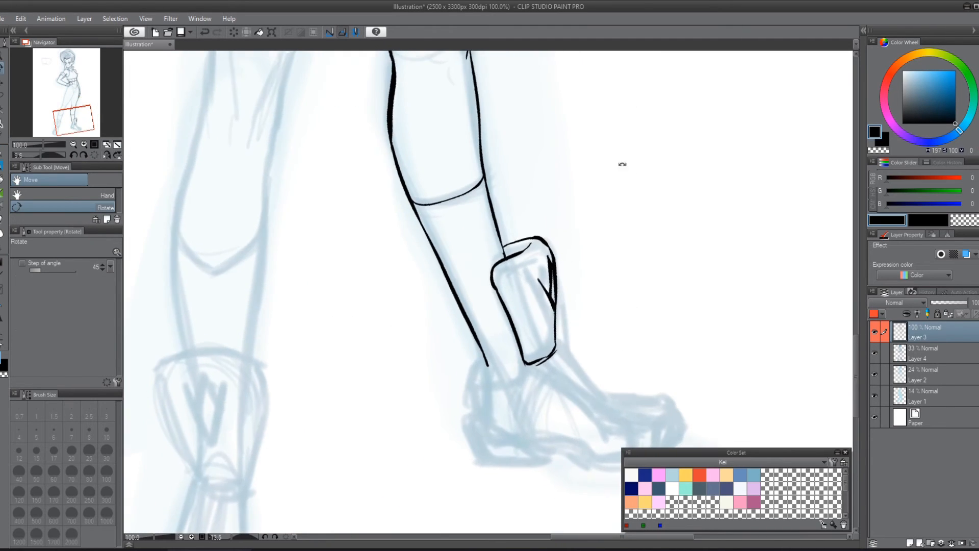
Step: Reselect the Real G-Pen at size 12 and ink the V-shaped waistline below the hand, plus the short crotch crease
drag(457, 219, 542, 452)
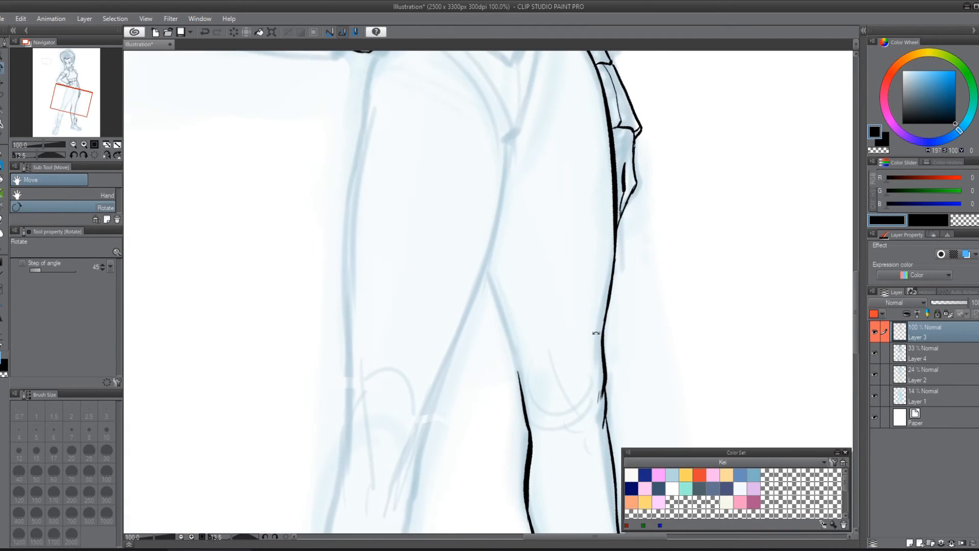
scroll(596, 333, down, 1)
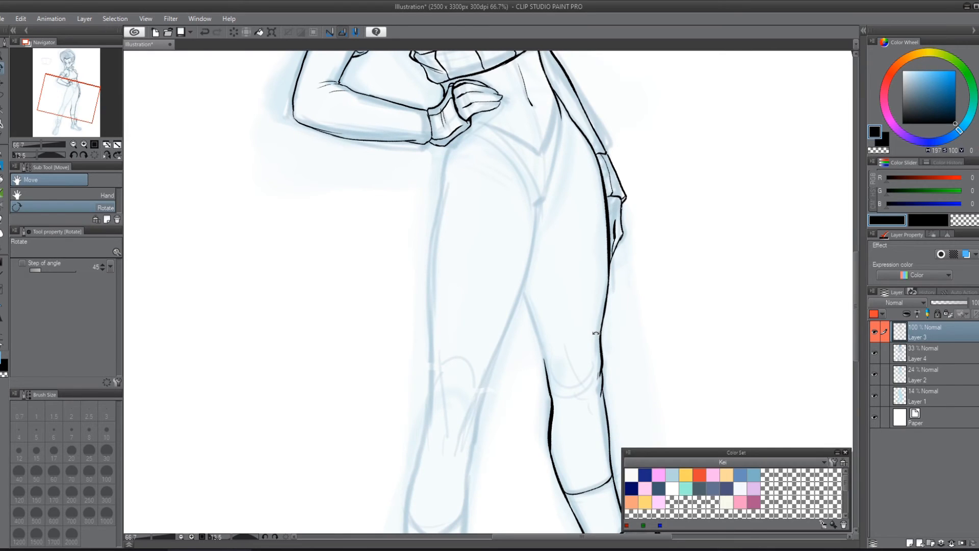
key(p)
mouse_move(623, 208)
mouse_down()
mouse_move(623, 405)
mouse_move(520, 417)
mouse_up()
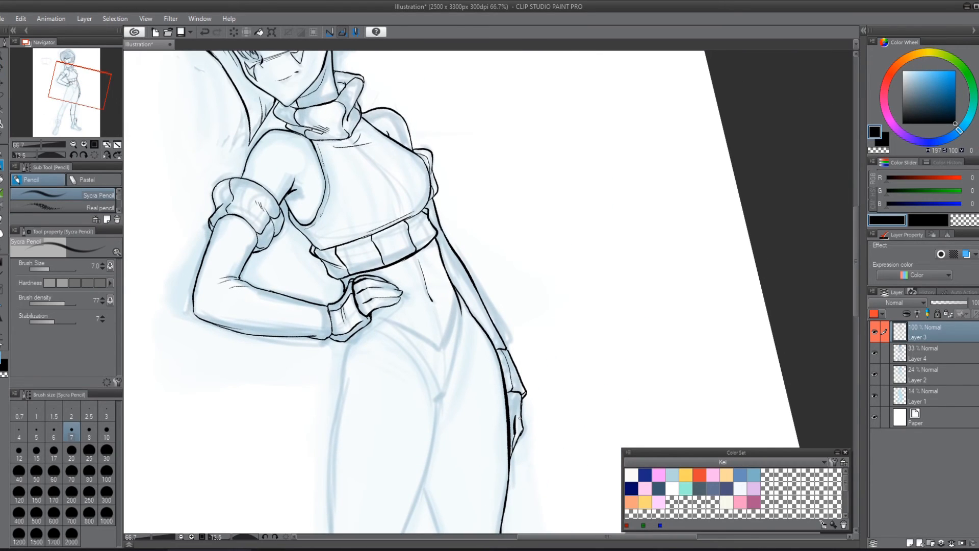
key(p)
click(118, 211)
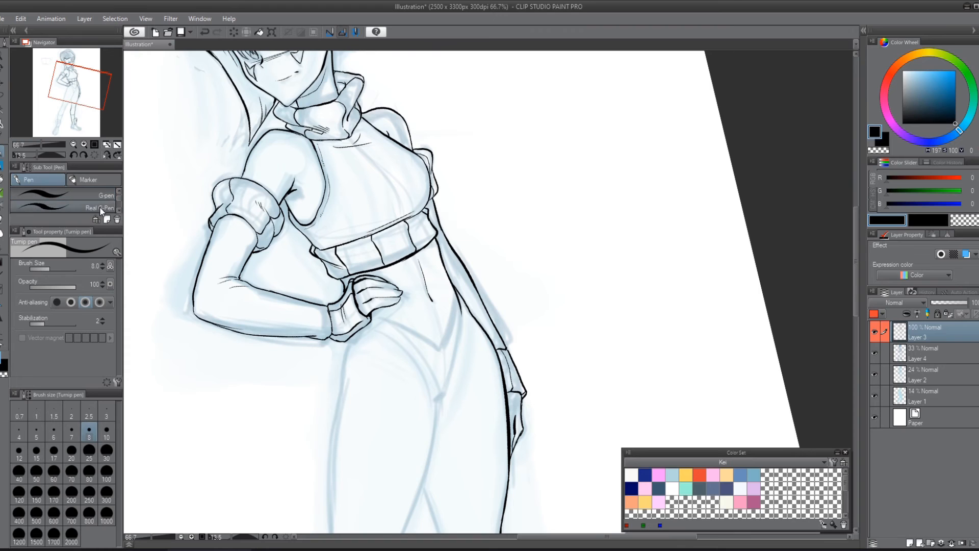
click(104, 207)
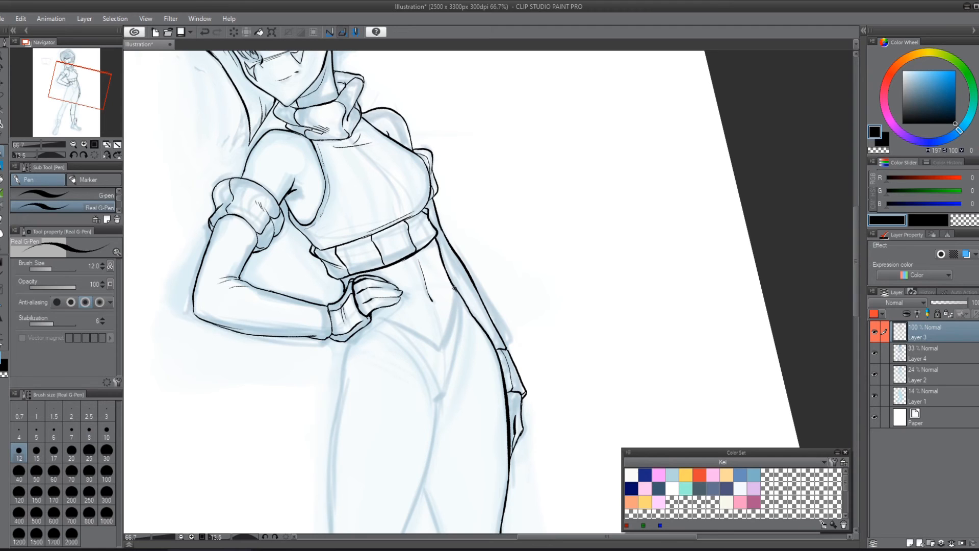
drag(457, 290, 443, 346)
mouse_move(410, 330)
mouse_down()
mouse_move(437, 348)
mouse_move(416, 332)
mouse_move(428, 339)
mouse_up()
key(ctrl+z)
key(ctrl+z)
key(ctrl+z)
drag(423, 337, 435, 344)
key(ctrl+z)
Step: Ink the near leg's outer contour from the hip past the knee and calf down to the ankle guard
drag(520, 357, 586, 202)
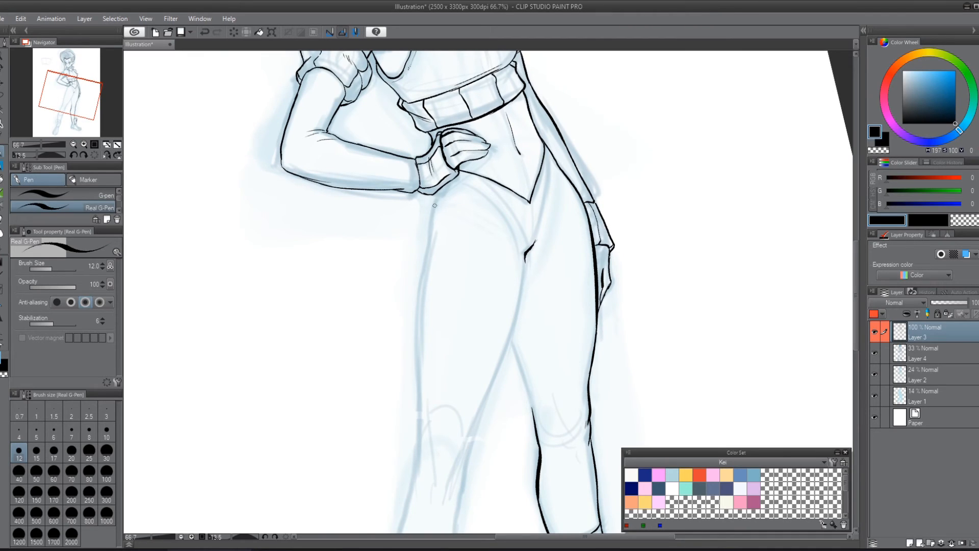
drag(436, 190, 416, 365)
drag(490, 355, 528, 213)
drag(455, 201, 460, 308)
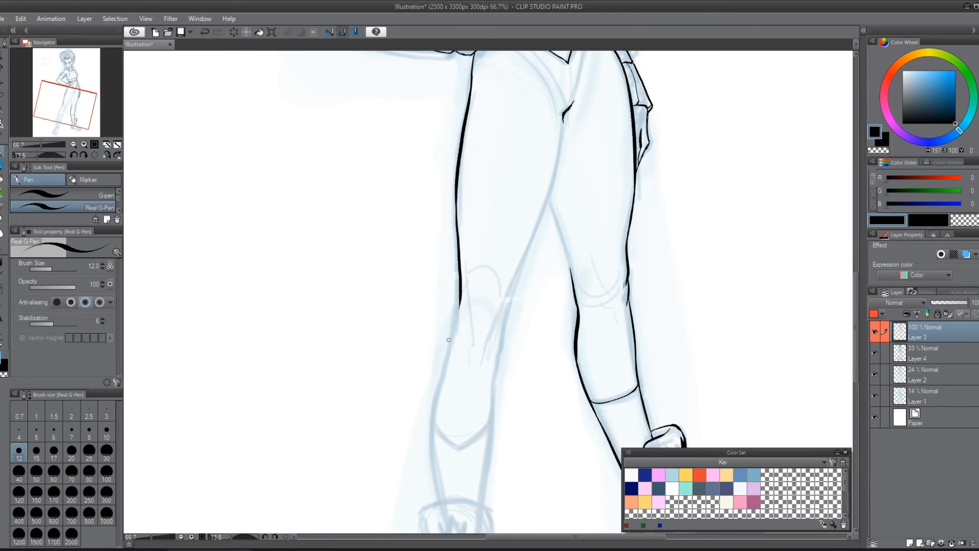
drag(450, 344, 433, 435)
drag(485, 388, 522, 231)
drag(471, 258, 479, 348)
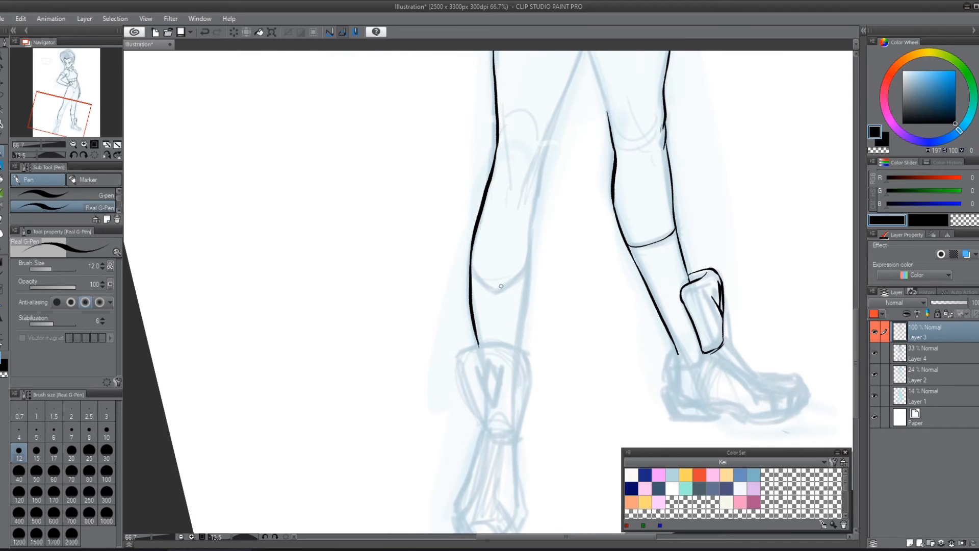
Step: Ink the near leg's inner knee contour with a short crease line beside it
drag(583, 217, 525, 337)
drag(497, 242, 483, 296)
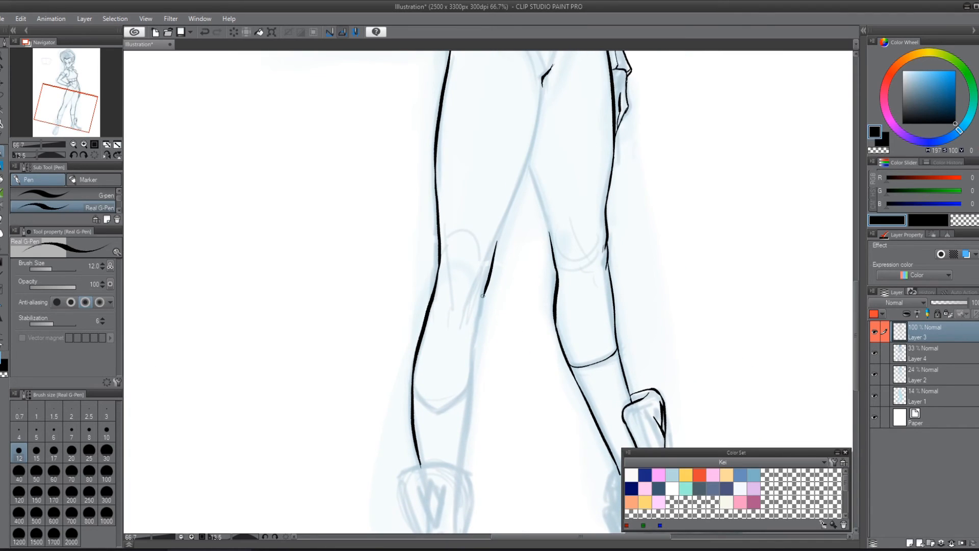
key(ctrl+z)
drag(498, 237, 475, 326)
drag(489, 271, 473, 300)
Step: Ink the near leg's inner thigh contour as one smooth curve from the crotch crease to the inner knee
drag(540, 197, 485, 314)
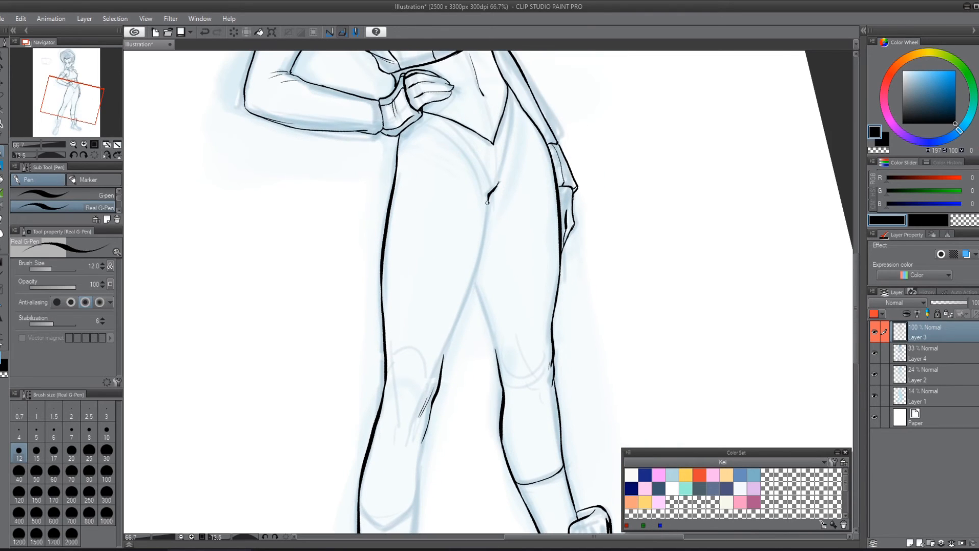
drag(488, 203, 458, 314)
key(ctrl+z)
drag(490, 196, 440, 362)
key(ctrl+z)
drag(442, 360, 470, 265)
key(ctrl+z)
mouse_move(442, 357)
mouse_down()
mouse_move(492, 198)
mouse_move(442, 360)
mouse_up()
key(ctrl+z)
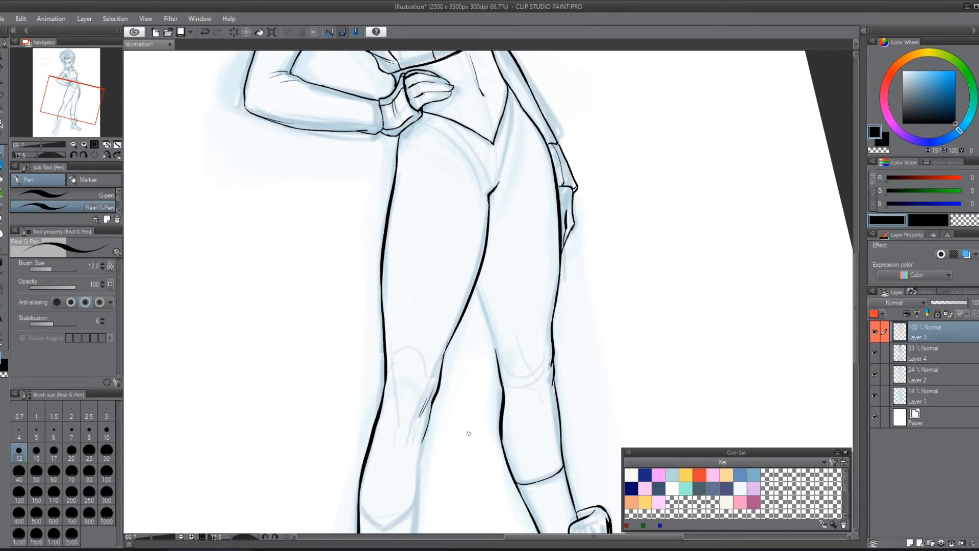
key(ctrl+z)
drag(488, 194, 442, 352)
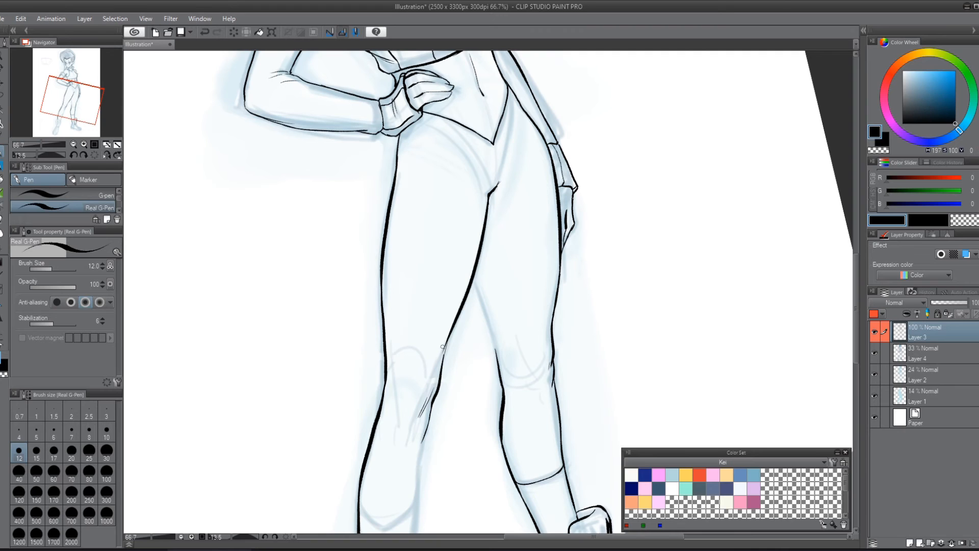
Step: Ink the far leg's inner thigh contour from the leg overlap to the knee, and try a crease line along the near hip
mouse_move(472, 277)
mouse_down()
mouse_move(493, 335)
mouse_move(478, 280)
mouse_move(497, 358)
mouse_up()
key(ctrl+z)
drag(478, 267, 481, 291)
drag(647, 312, 644, 349)
drag(575, 288, 604, 180)
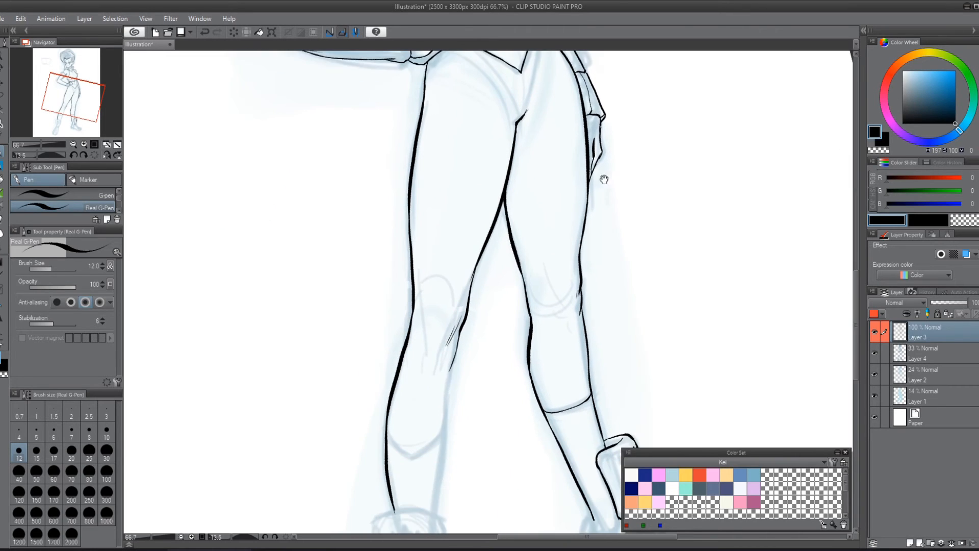
mouse_move(489, 342)
mouse_down()
mouse_move(513, 291)
mouse_move(526, 302)
mouse_move(475, 463)
mouse_up()
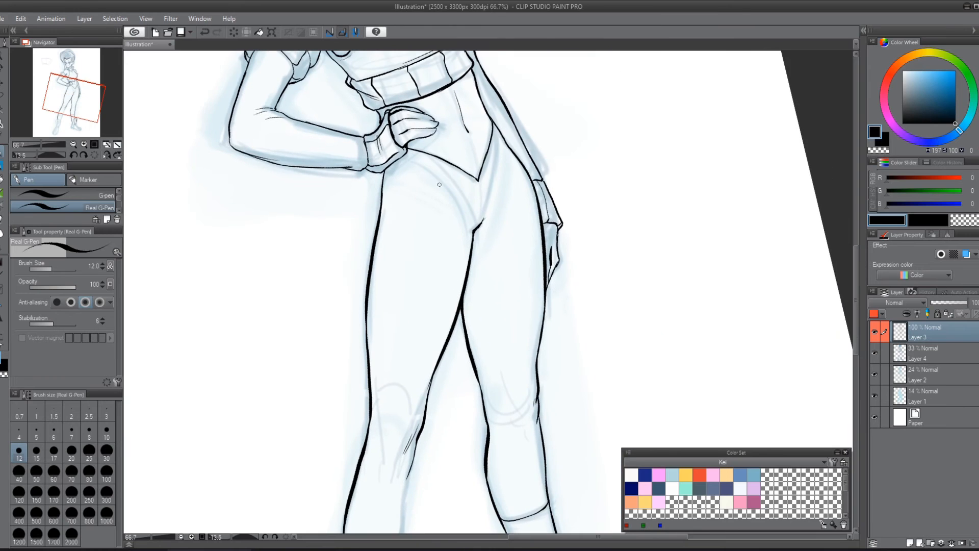
drag(439, 181, 466, 223)
Step: Ink the near leg's inner calf contour from below the knee down to the ankle guard
drag(565, 291, 545, 132)
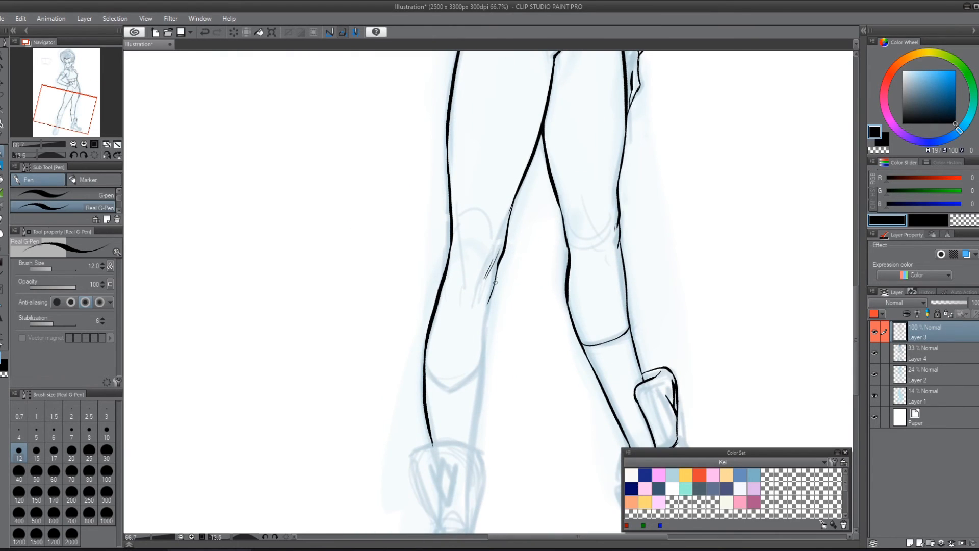
drag(496, 276, 480, 374)
drag(524, 343, 520, 277)
key(ctrl+z)
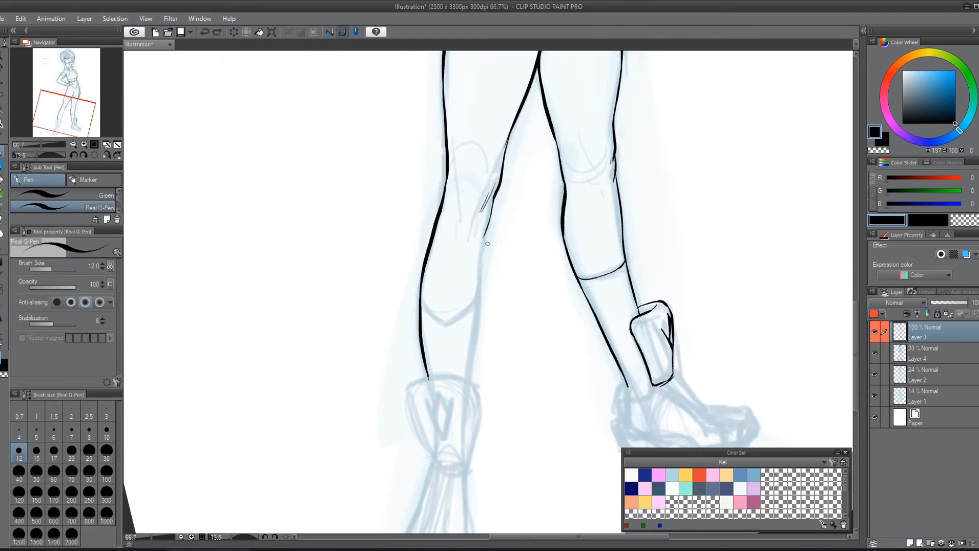
drag(491, 220, 465, 381)
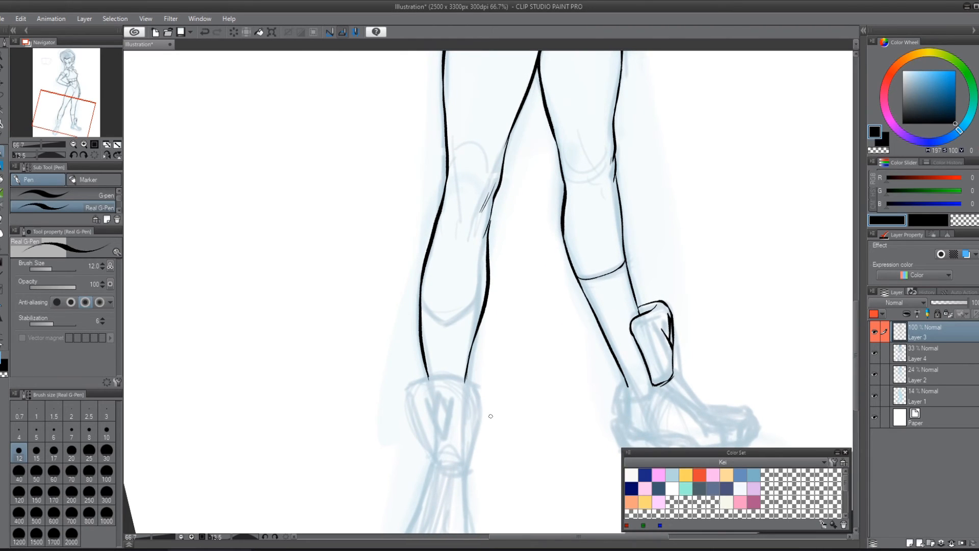
Step: Ink a short crease on the near knee and the V-shaped band line across the near shin
drag(455, 181, 461, 204)
mouse_move(421, 299)
mouse_down()
mouse_move(451, 326)
mouse_move(479, 309)
mouse_up()
key(ctrl+z)
mouse_move(421, 296)
mouse_down()
mouse_move(440, 321)
mouse_move(463, 317)
mouse_move(447, 327)
mouse_move(476, 309)
mouse_up()
key(ctrl+z)
key(ctrl+z)
Step: Ink the near leg's ankle guard with a curved top edge, rounded upper corners and tapered sides
drag(573, 325, 656, 193)
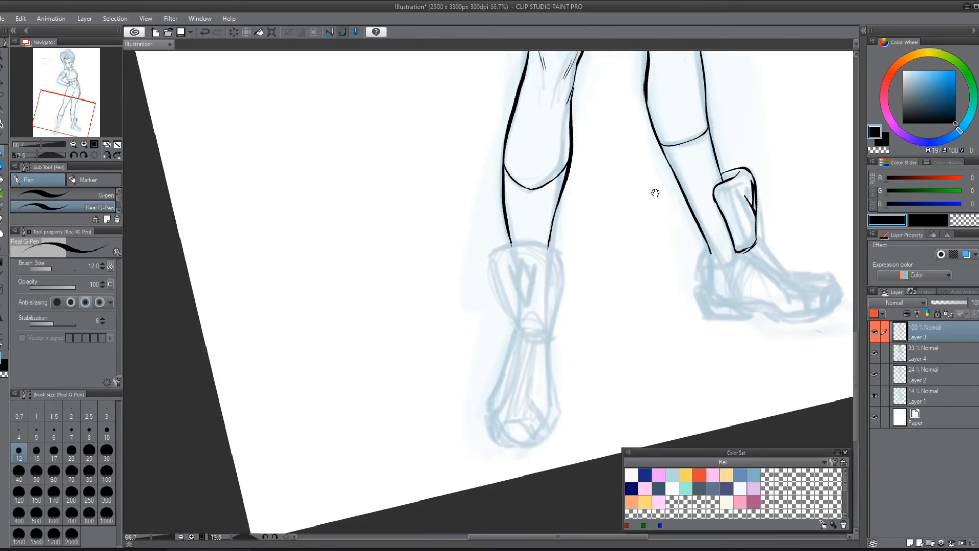
drag(506, 246, 553, 245)
scroll(690, 287, down, 6)
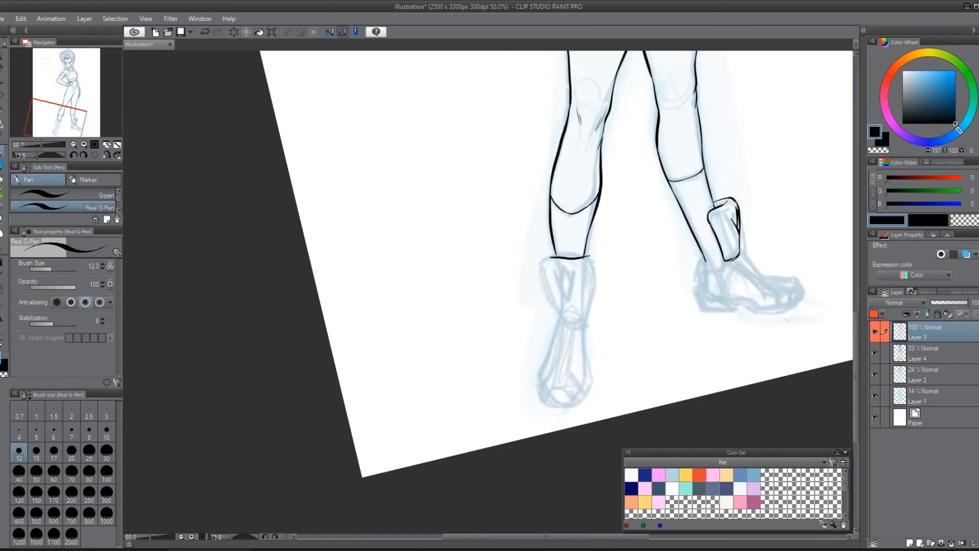
drag(718, 263, 504, 349)
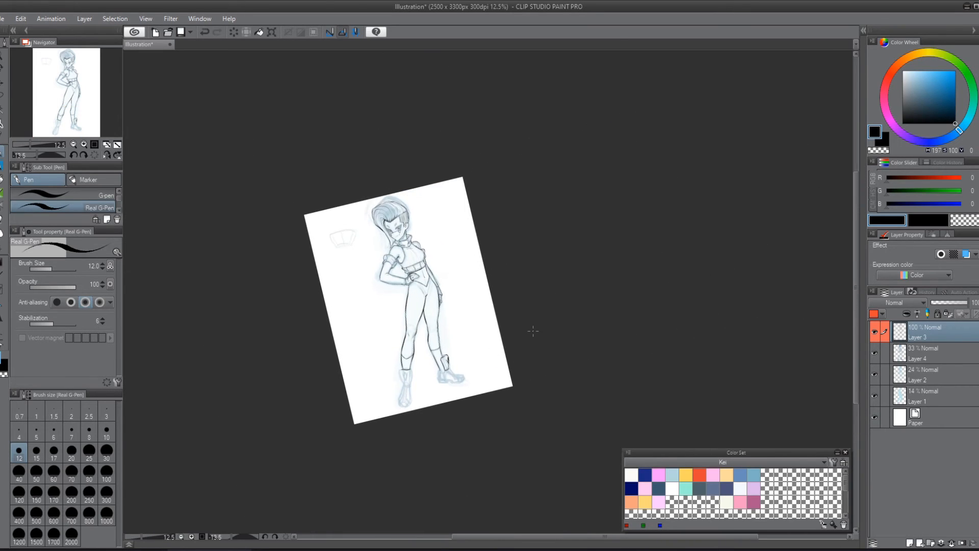
scroll(531, 332, up, 3)
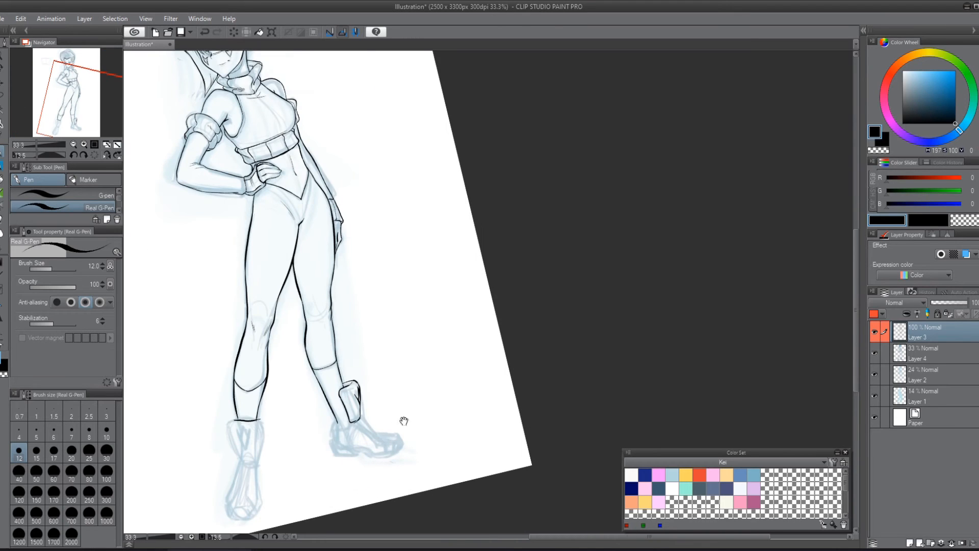
drag(405, 420, 618, 262)
scroll(621, 260, up, 1)
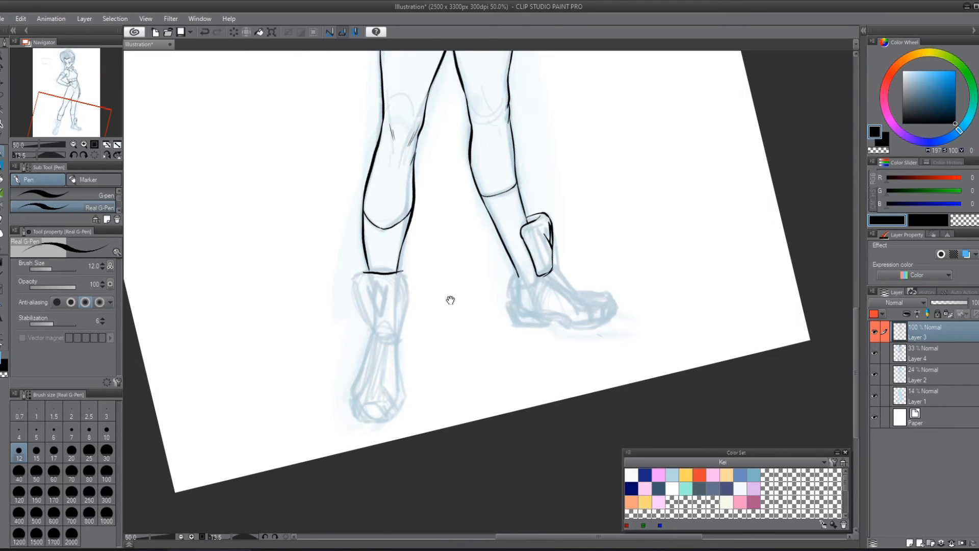
drag(448, 299, 596, 351)
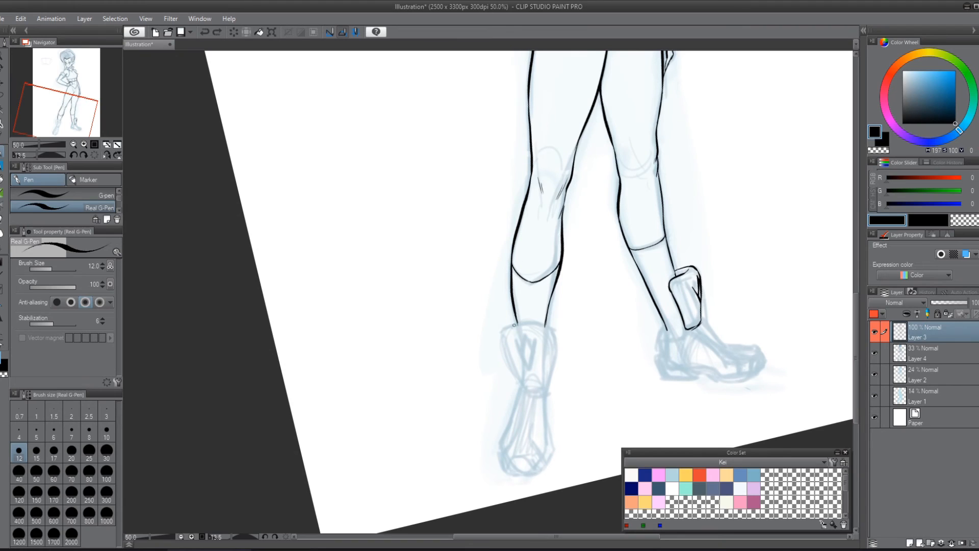
drag(521, 327, 548, 325)
mouse_move(502, 335)
mouse_down()
mouse_move(524, 383)
mouse_move(547, 381)
mouse_move(535, 384)
mouse_move(562, 334)
mouse_up()
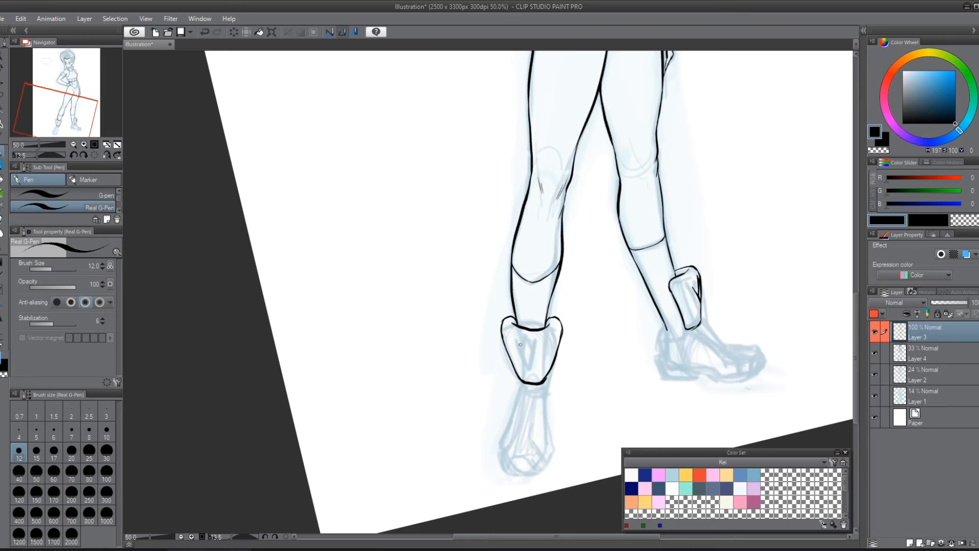
Step: Ink the diamond emblem with its V-shaped side points on the front of the near ankle guard
drag(520, 344, 528, 367)
scroll(530, 368, up, 2)
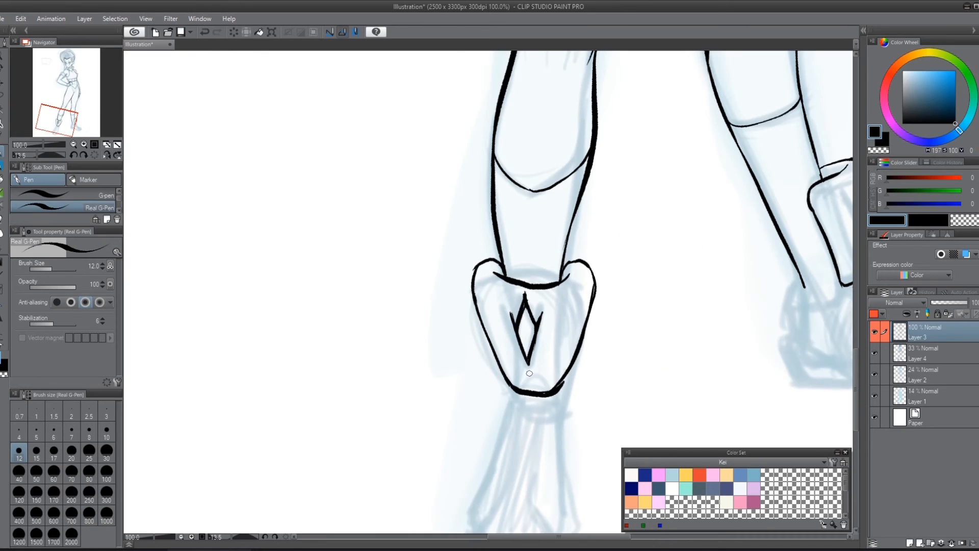
mouse_move(530, 295)
mouse_down()
mouse_move(514, 321)
mouse_move(525, 297)
mouse_up()
drag(543, 310, 530, 362)
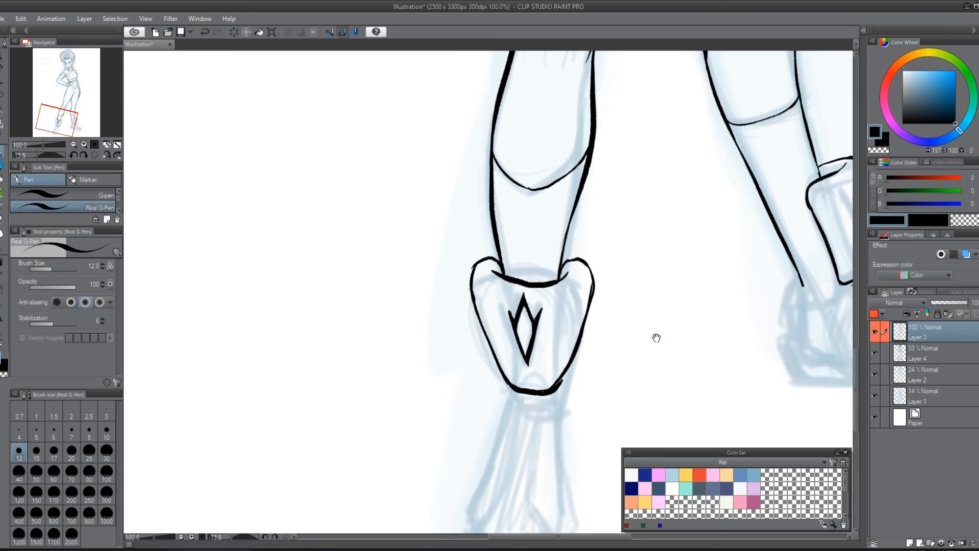
Step: Ink the near shoe's outline from the ankle guard around the toe and add the toe cap
drag(656, 339, 581, 192)
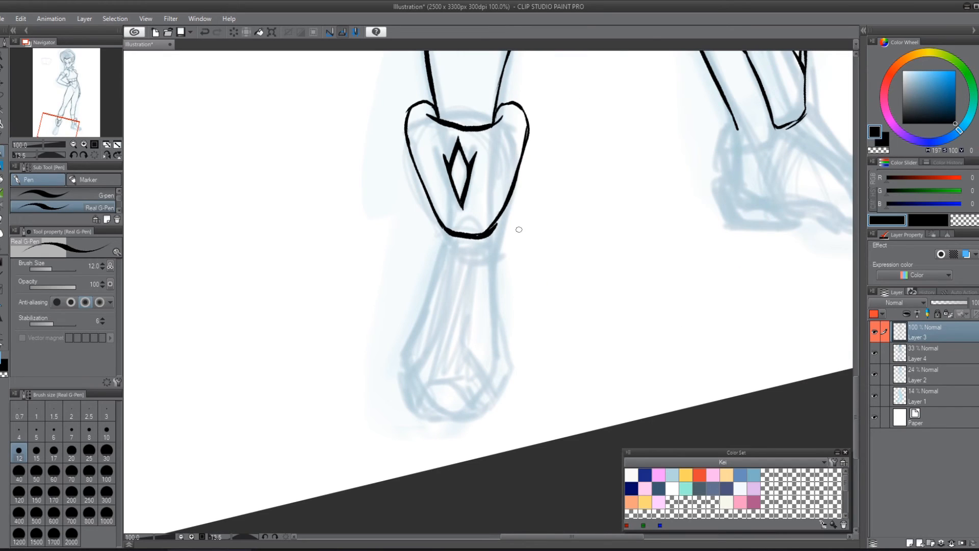
mouse_move(446, 237)
mouse_down()
mouse_move(407, 359)
mouse_move(409, 384)
mouse_move(408, 368)
mouse_move(426, 401)
mouse_move(462, 410)
mouse_move(506, 358)
mouse_up()
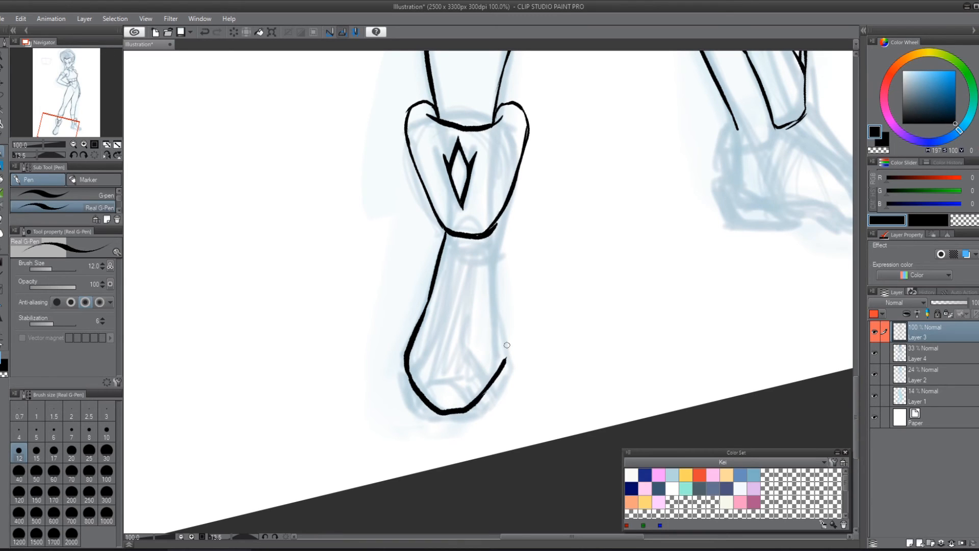
drag(495, 224, 505, 366)
mouse_move(441, 379)
mouse_down()
mouse_move(472, 392)
mouse_move(426, 394)
mouse_up()
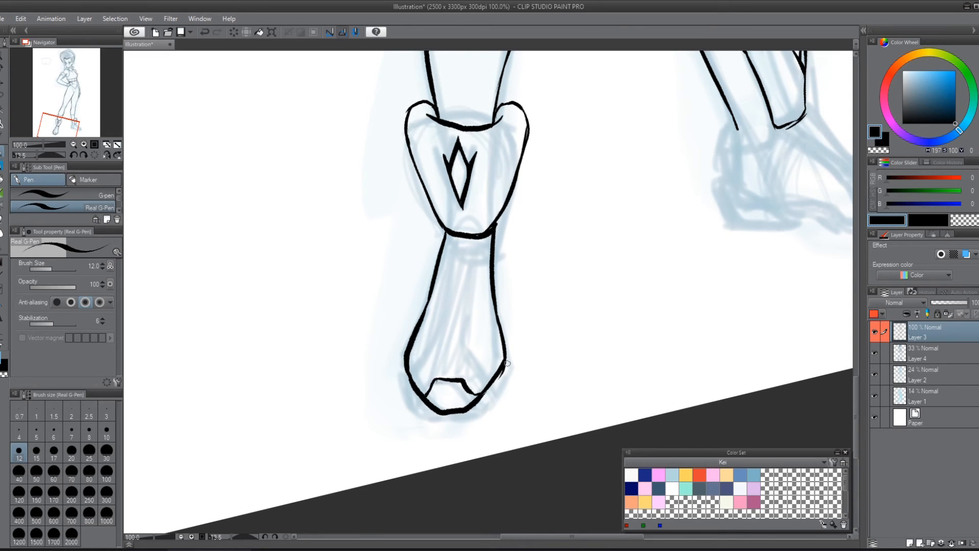
Step: Ink the two inner panel lines of the near shoe from the ankle guard down toward the toe cap
drag(669, 311, 553, 389)
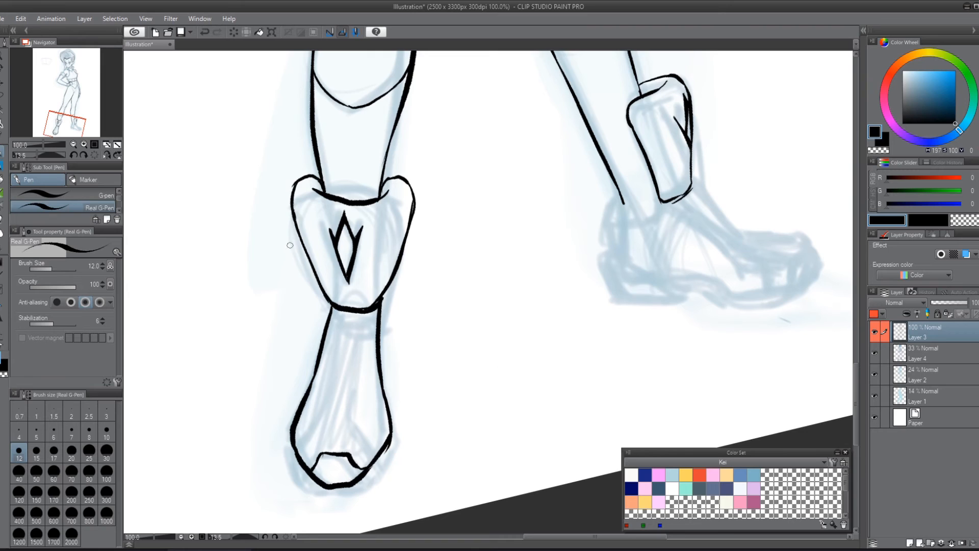
drag(562, 339, 597, 308)
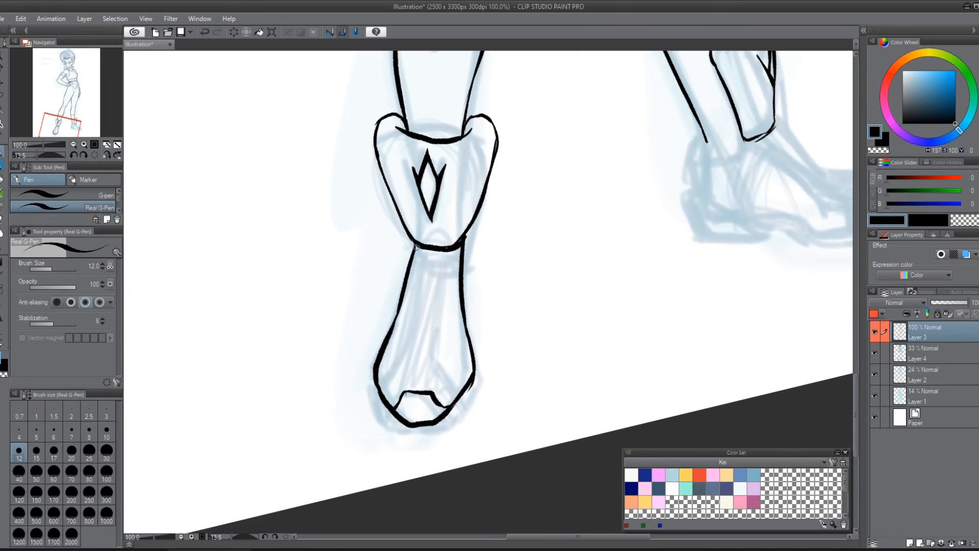
mouse_move(415, 247)
mouse_down()
mouse_move(396, 371)
mouse_move(400, 360)
mouse_move(384, 393)
mouse_up()
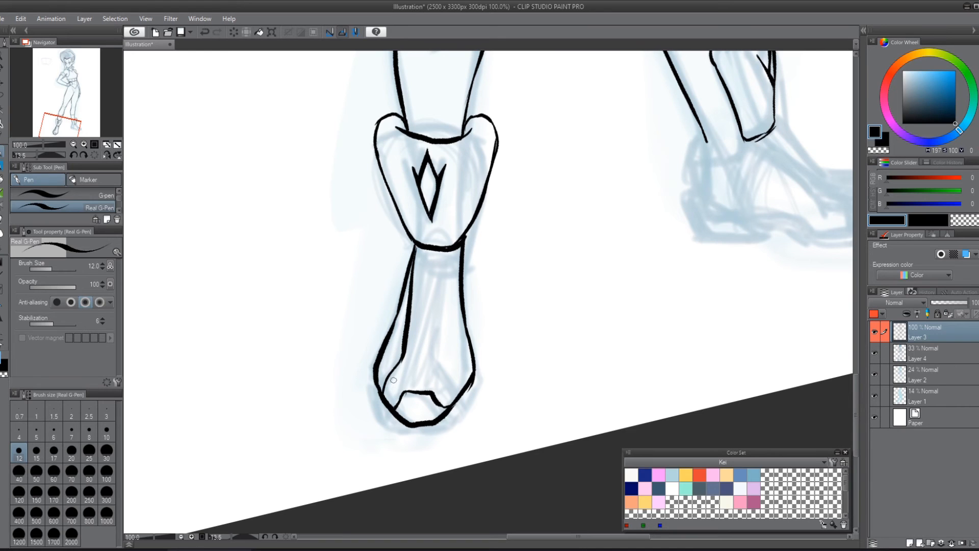
mouse_move(461, 248)
mouse_down()
mouse_move(439, 359)
mouse_move(457, 402)
mouse_up()
Step: Ink the far shoe's upper contour from the ankle guard along the instep and around the toe
drag(608, 309, 467, 408)
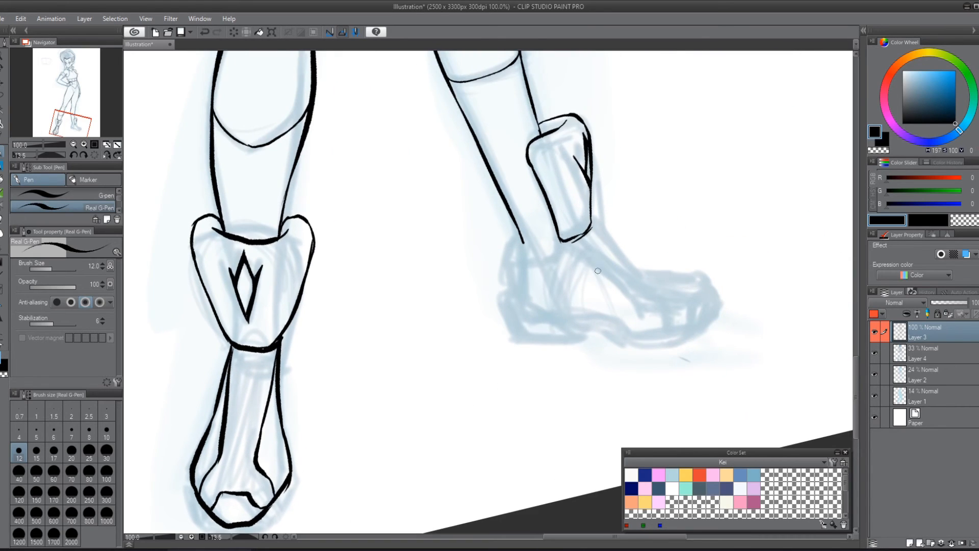
drag(717, 245, 565, 304)
mouse_move(441, 290)
mouse_down()
mouse_move(494, 324)
mouse_move(560, 336)
mouse_move(561, 371)
mouse_move(528, 397)
mouse_up()
key(ctrl+z)
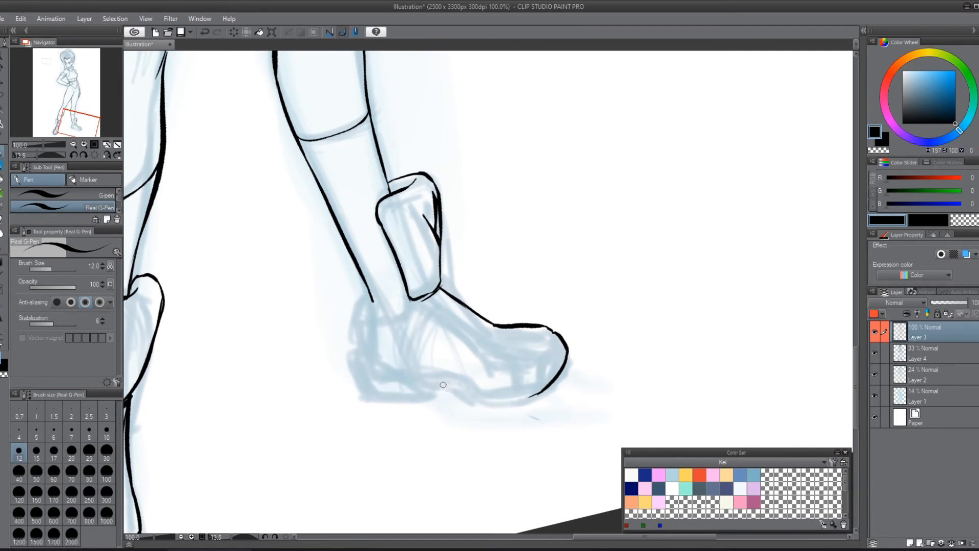
Step: Ink the far shoe's toe cap seam, its sole and heel, and the collar around the ankle
mouse_move(438, 386)
mouse_down()
mouse_move(474, 406)
mouse_move(555, 379)
mouse_up()
mouse_move(552, 338)
mouse_down()
mouse_move(536, 384)
mouse_move(499, 406)
mouse_up()
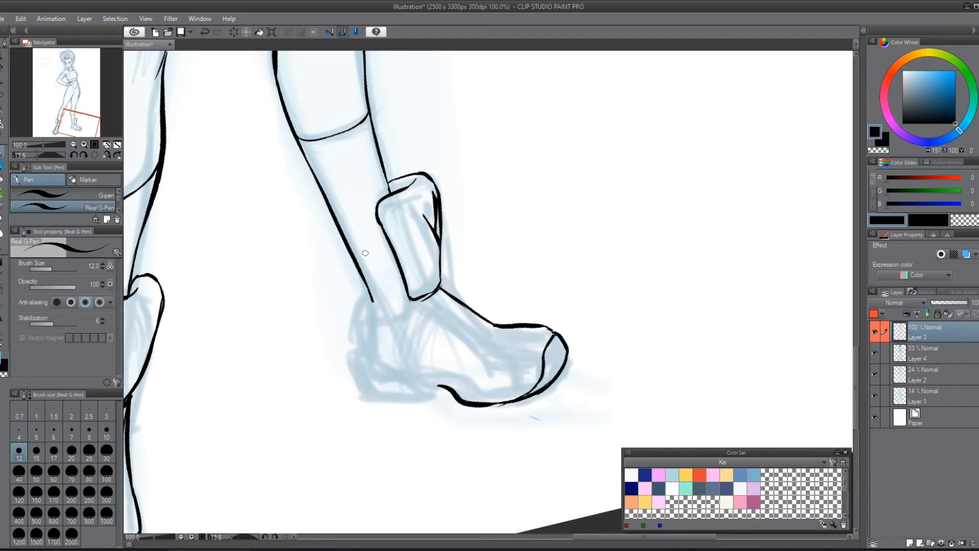
mouse_move(436, 386)
mouse_down()
mouse_move(369, 395)
mouse_move(362, 312)
mouse_move(379, 317)
mouse_move(410, 300)
mouse_move(368, 307)
mouse_up()
mouse_move(365, 357)
mouse_down()
mouse_move(432, 367)
mouse_move(473, 395)
mouse_move(531, 394)
mouse_up()
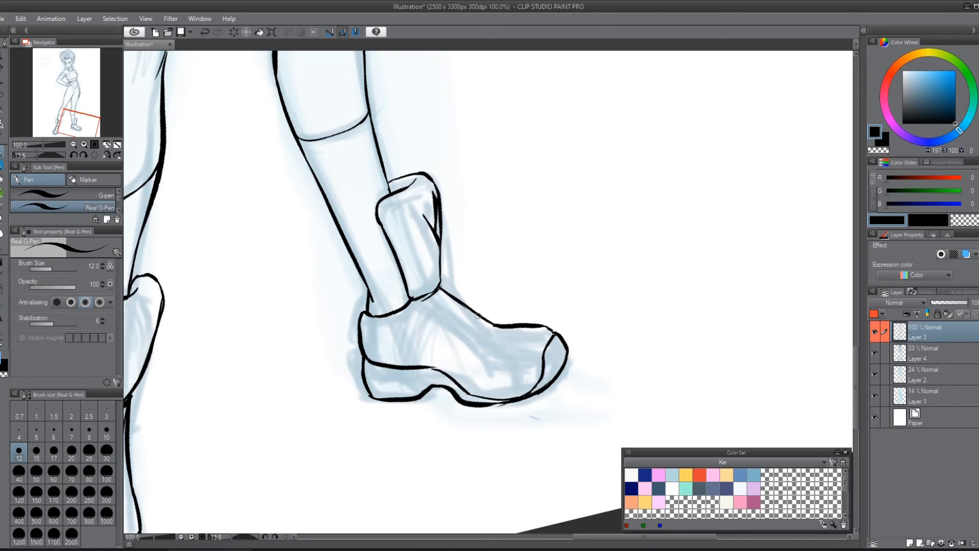
Step: Ink the far shoe's inner panel line from the ankle down to the toe cap and add a short crease on the instep
drag(536, 316, 684, 247)
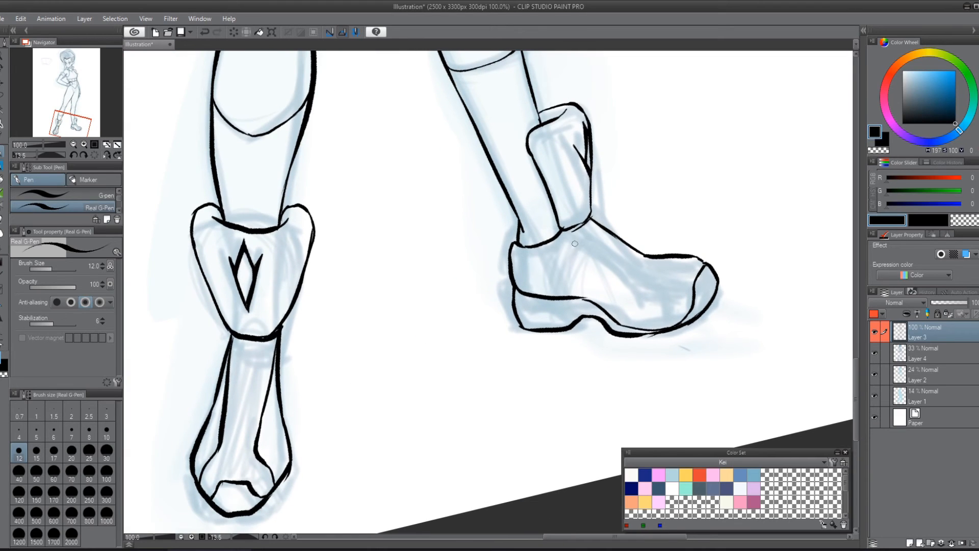
drag(558, 238, 640, 276)
drag(638, 273, 657, 320)
key(ctrl+z)
drag(638, 273, 676, 324)
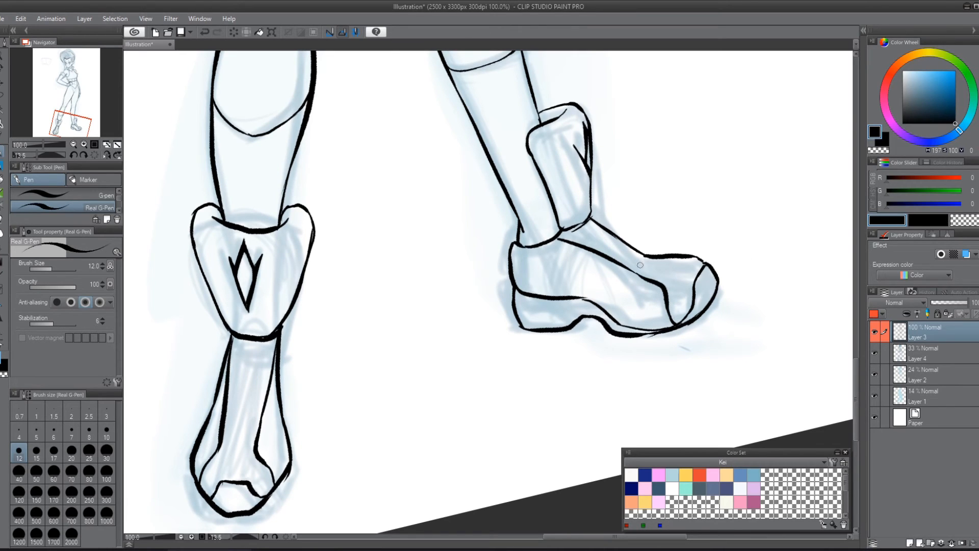
drag(644, 258, 633, 264)
drag(646, 175, 610, 231)
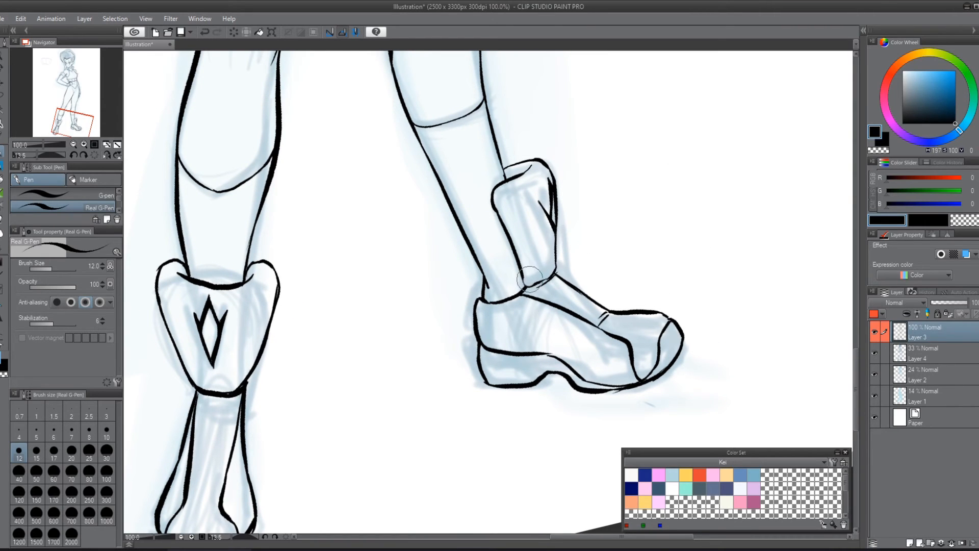
Step: Thicken the outer contour of the bent arm around the elbow and the puffy armband with the Real G-Pen at size 12
scroll(548, 256, down, 2)
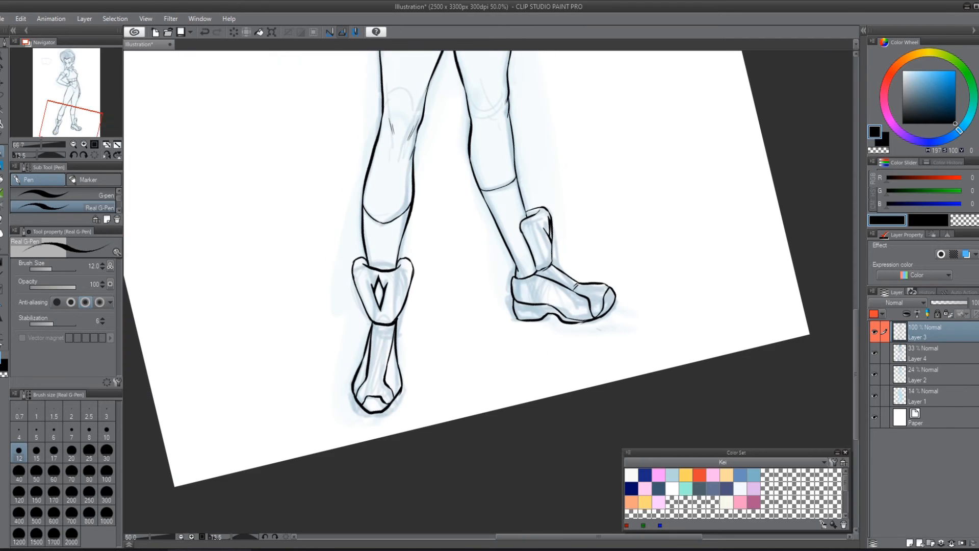
drag(654, 194, 614, 362)
key(shift+space)
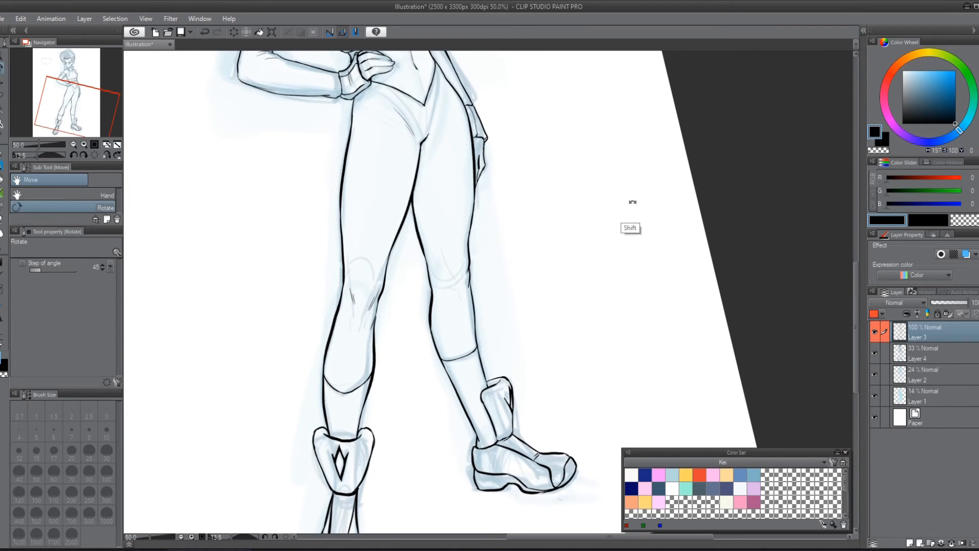
drag(632, 201, 464, 291)
scroll(659, 262, down, 1)
scroll(656, 271, down, 1)
scroll(464, 291, down, 1)
drag(469, 335, 601, 317)
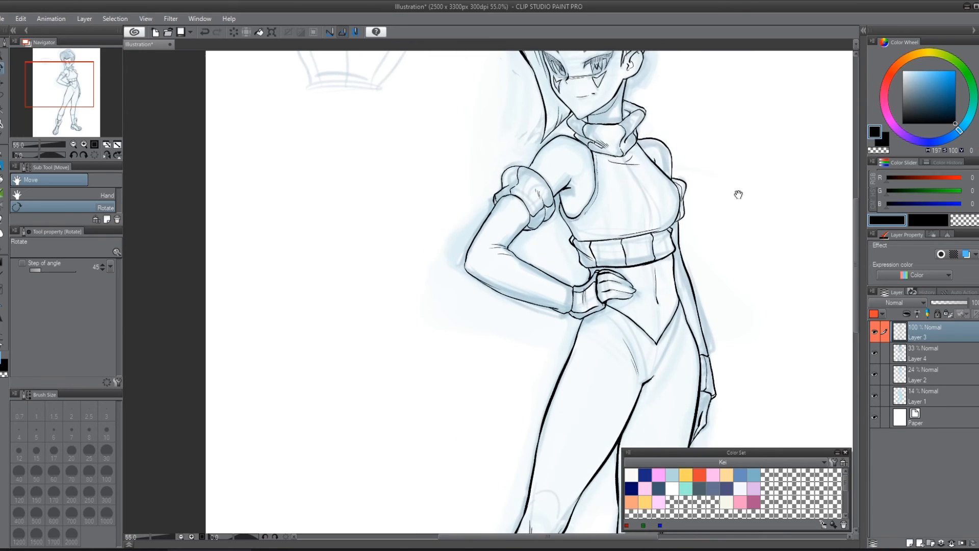
drag(739, 192, 675, 286)
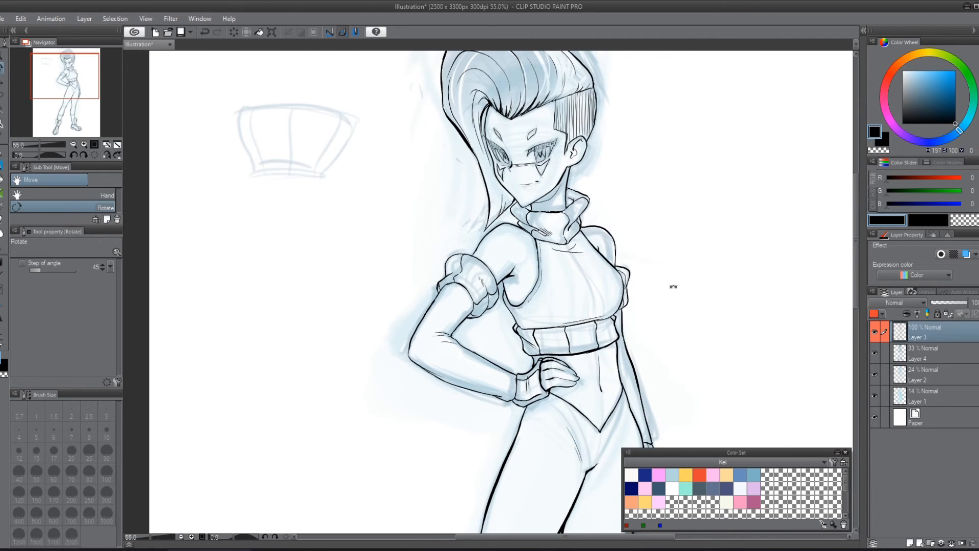
key(p)
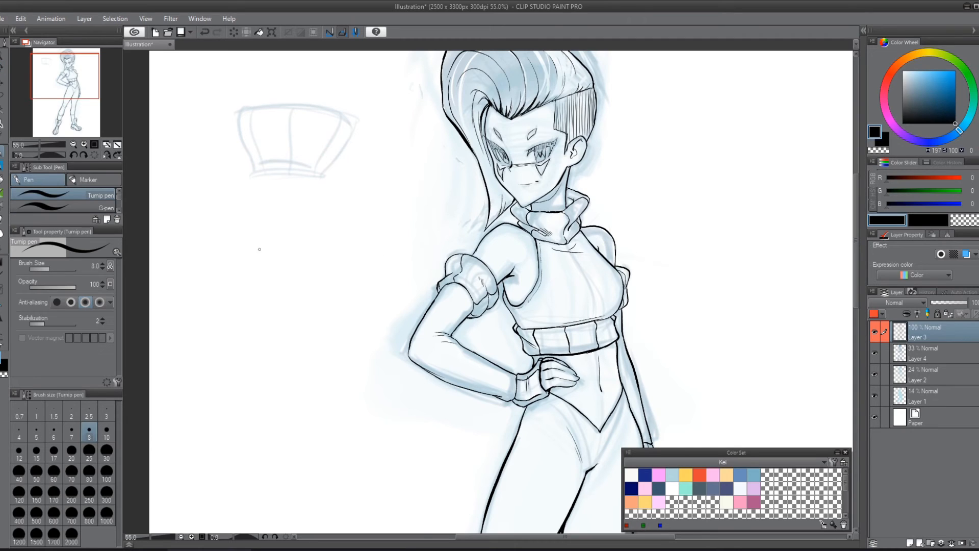
click(118, 210)
click(102, 207)
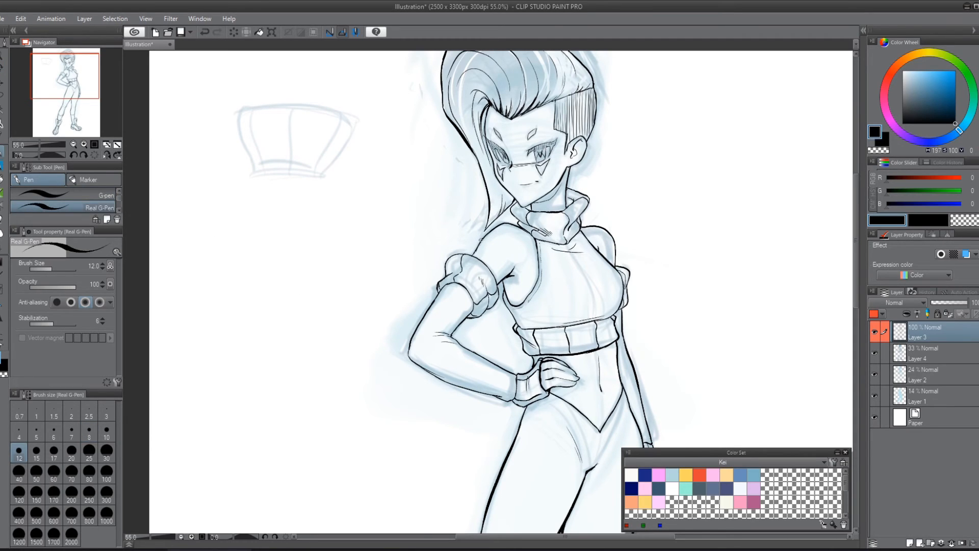
mouse_move(500, 228)
mouse_down()
mouse_move(515, 222)
mouse_move(505, 223)
mouse_move(530, 235)
mouse_move(457, 252)
mouse_move(494, 275)
mouse_move(438, 281)
mouse_move(411, 335)
mouse_up()
key(ctrl+z)
key(ctrl+z)
mouse_move(448, 285)
mouse_down()
mouse_move(431, 306)
mouse_move(437, 298)
mouse_up()
key(ctrl+z)
mouse_move(418, 366)
mouse_down()
mouse_move(435, 365)
mouse_move(408, 354)
mouse_move(410, 365)
mouse_move(414, 326)
mouse_move(442, 290)
mouse_up()
drag(409, 361, 470, 391)
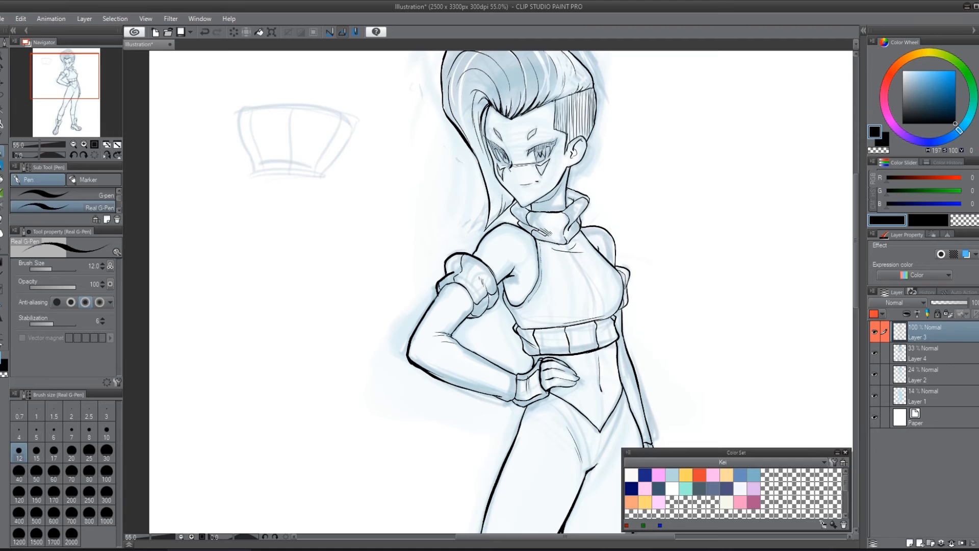
Step: Strengthen the crease lines at the bent arm's inner elbow and the lower edge of the puffy armband
drag(458, 325, 450, 335)
mouse_move(473, 320)
mouse_down()
mouse_move(488, 290)
mouse_move(489, 309)
mouse_move(498, 292)
mouse_move(493, 276)
mouse_move(470, 306)
mouse_move(458, 282)
mouse_move(432, 302)
mouse_move(454, 284)
mouse_up()
mouse_move(516, 392)
mouse_down()
mouse_move(509, 286)
mouse_move(513, 294)
mouse_up()
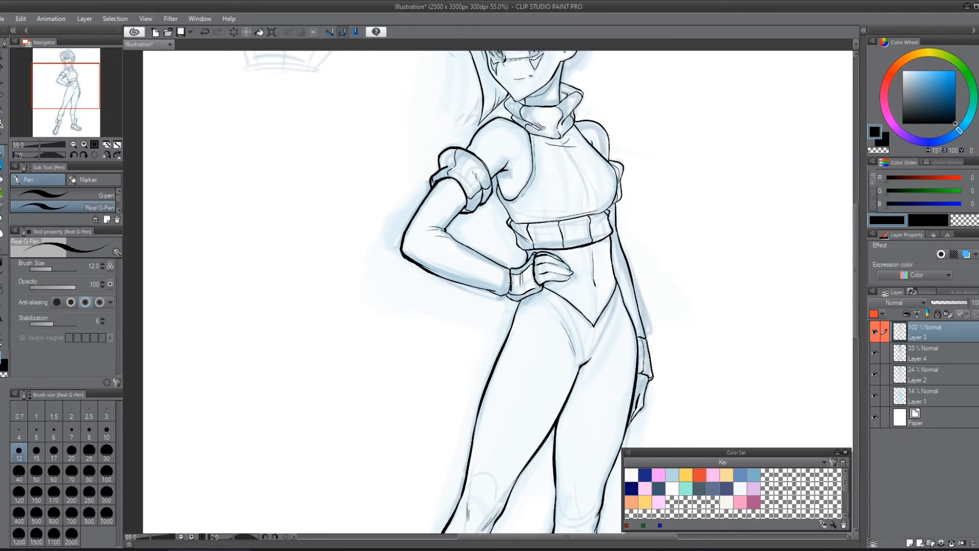
key(h)
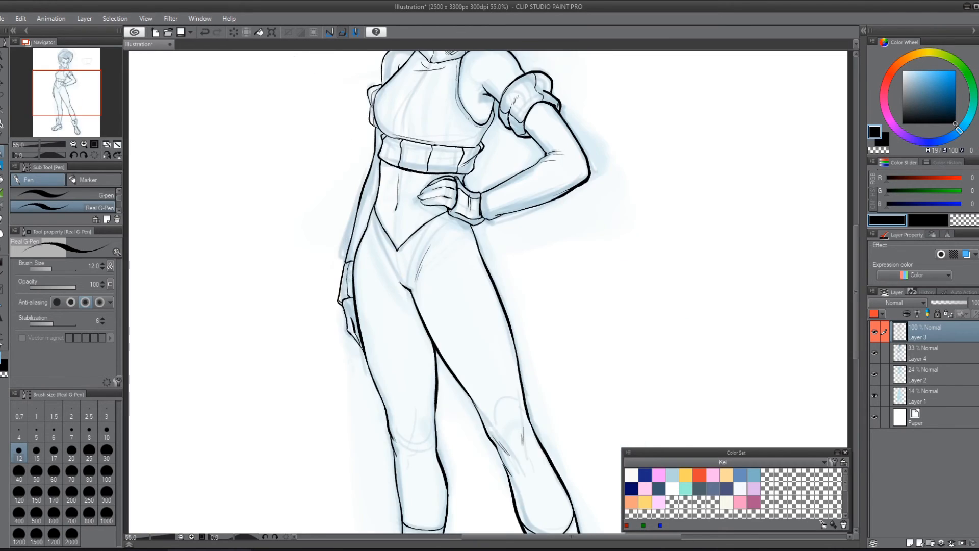
scroll(609, 270, down, 2)
drag(638, 250, 578, 300)
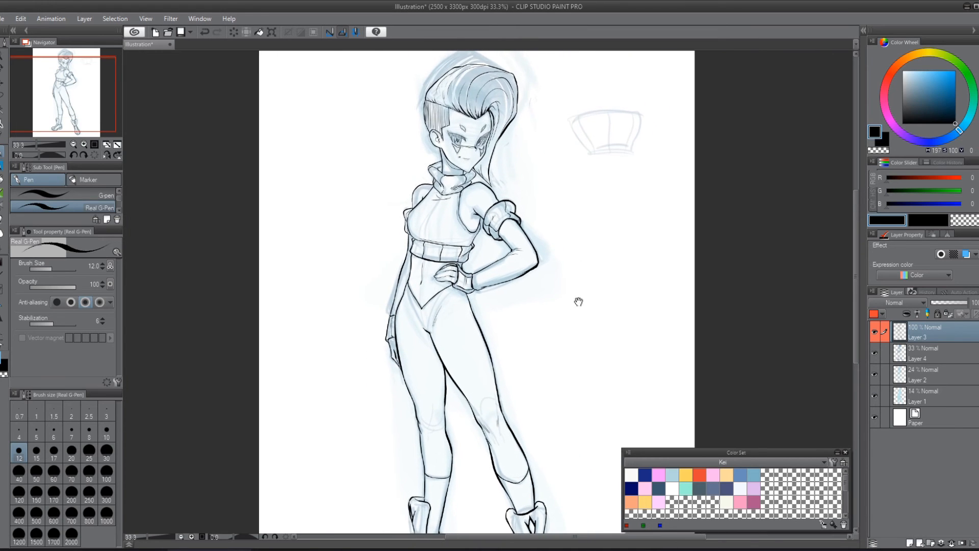
scroll(578, 300, up, 2)
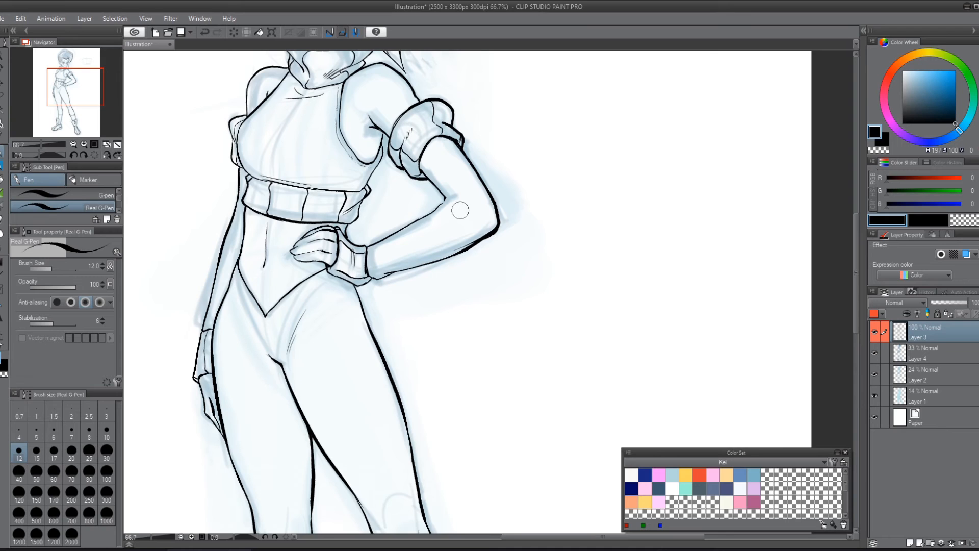
drag(532, 138, 525, 256)
mouse_move(437, 315)
mouse_down()
mouse_move(455, 332)
mouse_move(429, 327)
mouse_up()
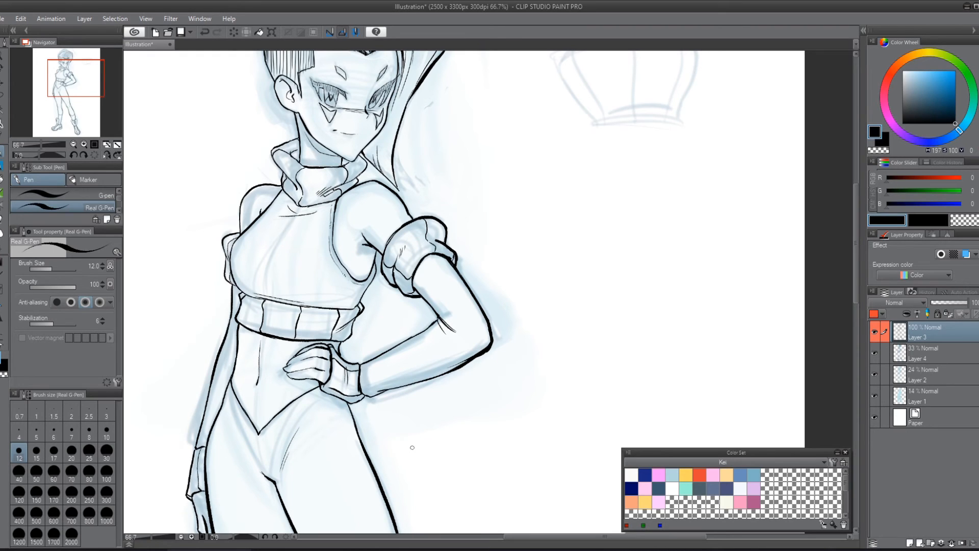
mouse_move(462, 329)
mouse_down()
mouse_move(449, 320)
mouse_move(450, 338)
mouse_move(443, 326)
mouse_up()
Step: Reinforce the glove cuff at the wrist and the underside of the fingers on the hand resting on the hip
key(h)
drag(528, 382, 410, 184)
drag(549, 228, 527, 346)
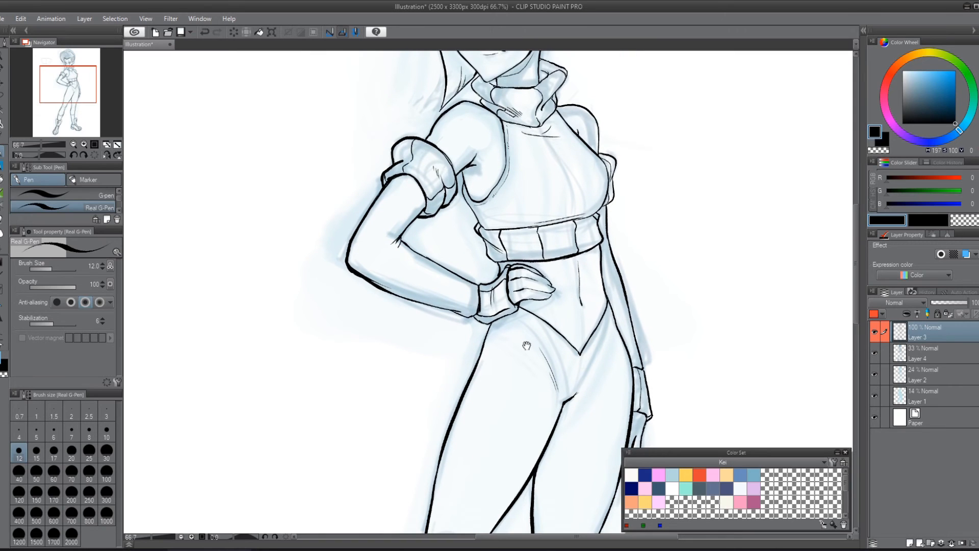
mouse_move(478, 281)
mouse_down()
mouse_move(481, 312)
mouse_move(493, 310)
mouse_up()
drag(651, 254, 564, 341)
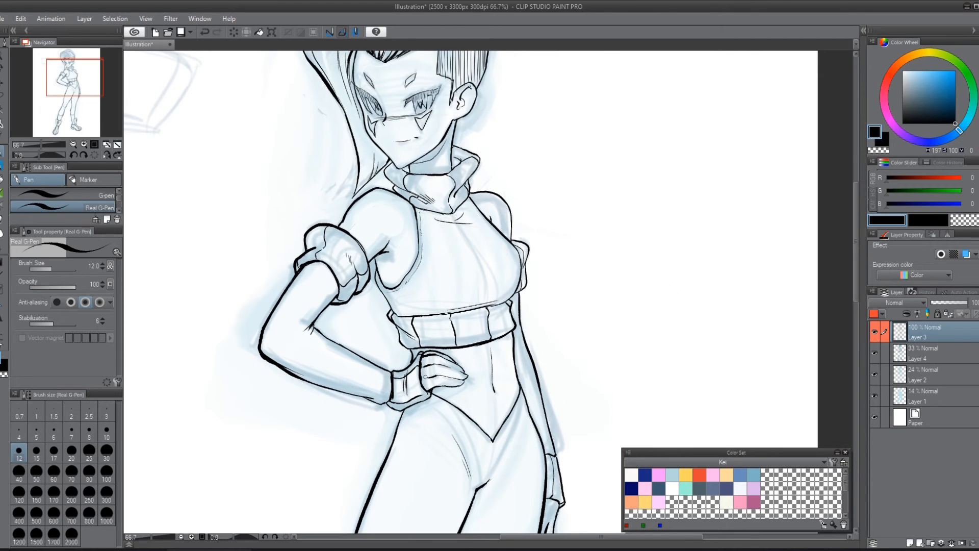
drag(459, 380, 461, 383)
key(ctrl+z)
mouse_move(437, 387)
mouse_down()
mouse_move(427, 391)
mouse_move(466, 378)
mouse_up()
Step: Reinforce the crop top's lower chest line and its side line below the armhole with the Real G-Pen
key(shift+space)
drag(650, 280, 510, 379)
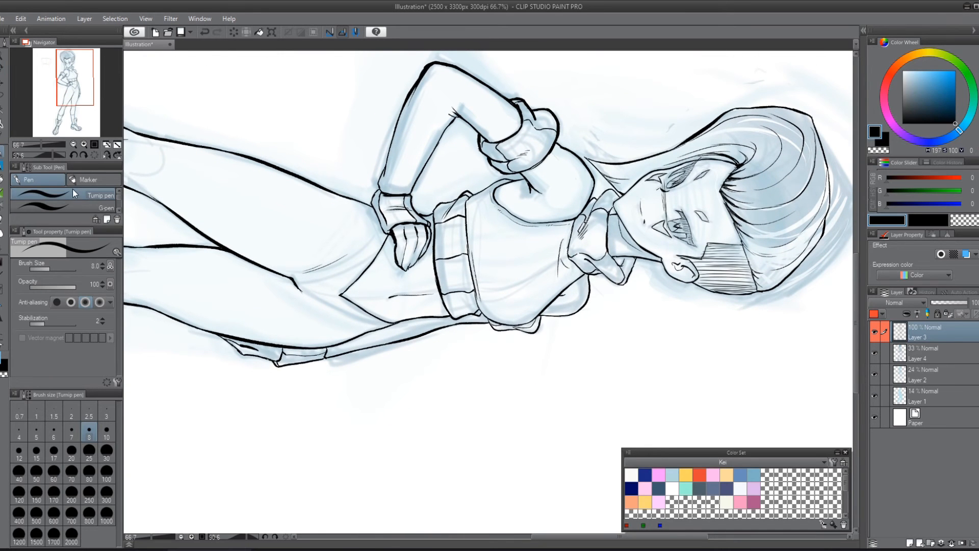
click(97, 205)
click(119, 210)
click(113, 207)
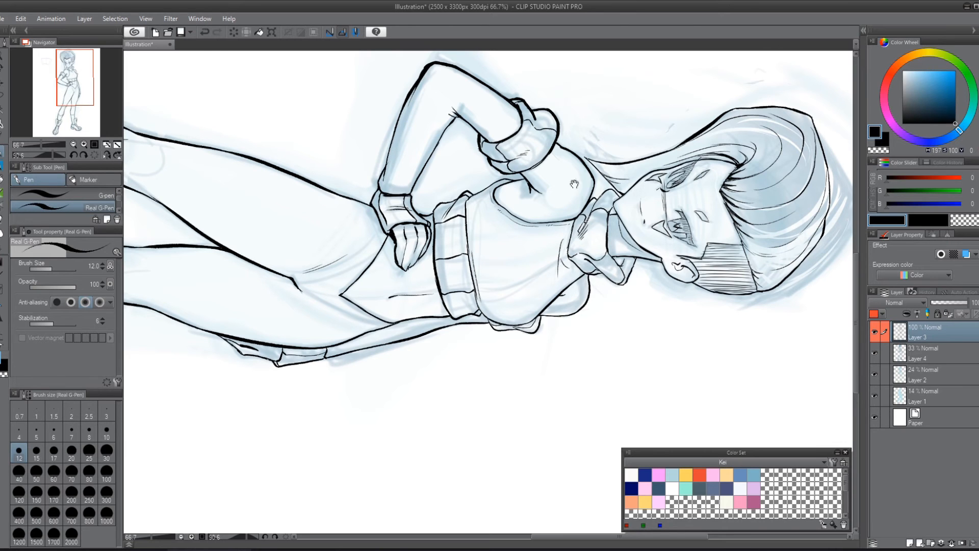
mouse_move(670, 203)
mouse_down()
mouse_move(681, 281)
mouse_move(683, 214)
mouse_move(649, 240)
mouse_up()
key(r)
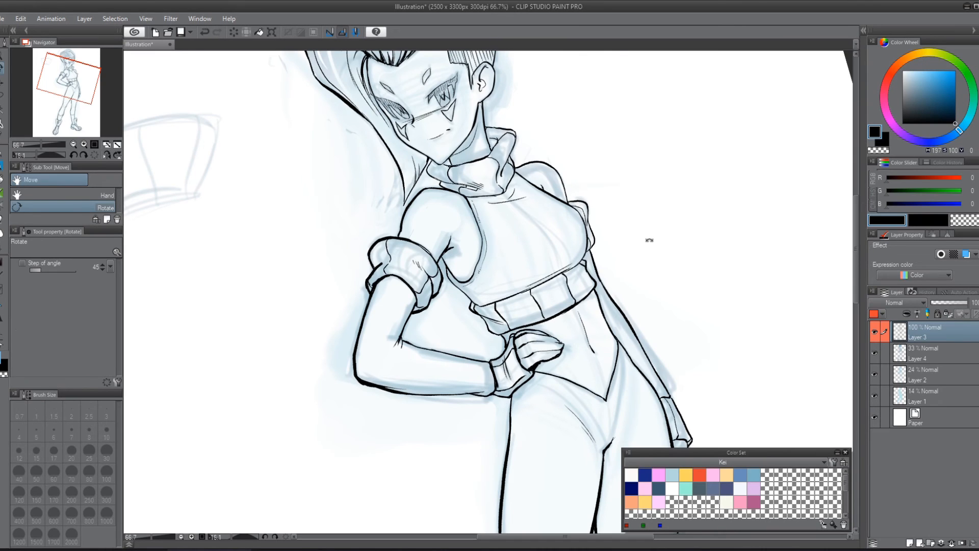
key(p)
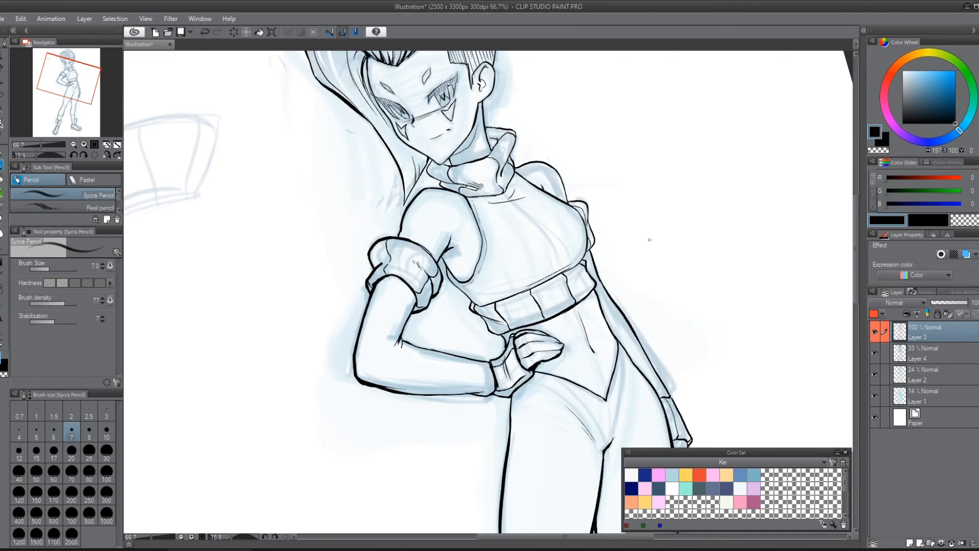
key(p)
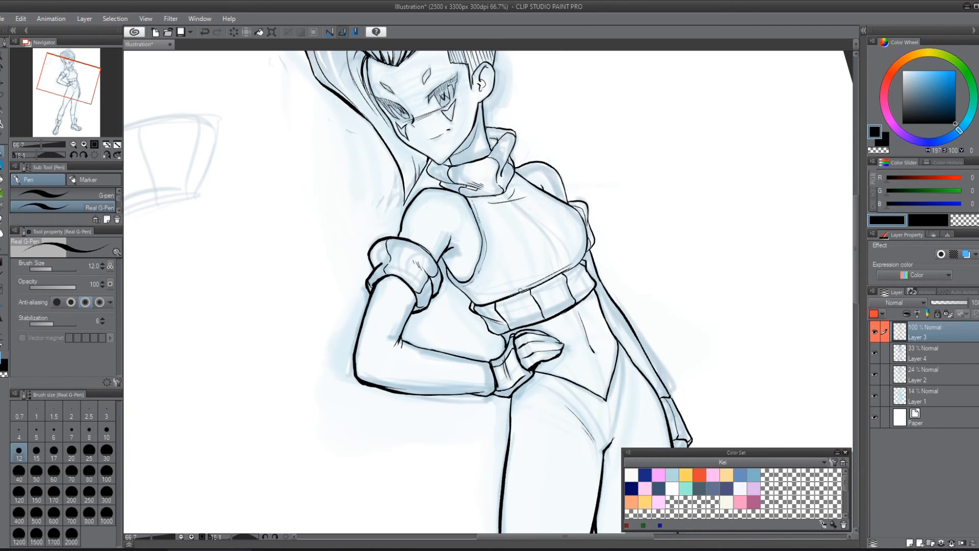
drag(520, 290, 543, 278)
drag(447, 271, 470, 299)
Step: Hide the sketch layers Layer 4, Layer 2 and Layer 1, and set Layer 3 as the reference layer
scroll(706, 371, down, 2)
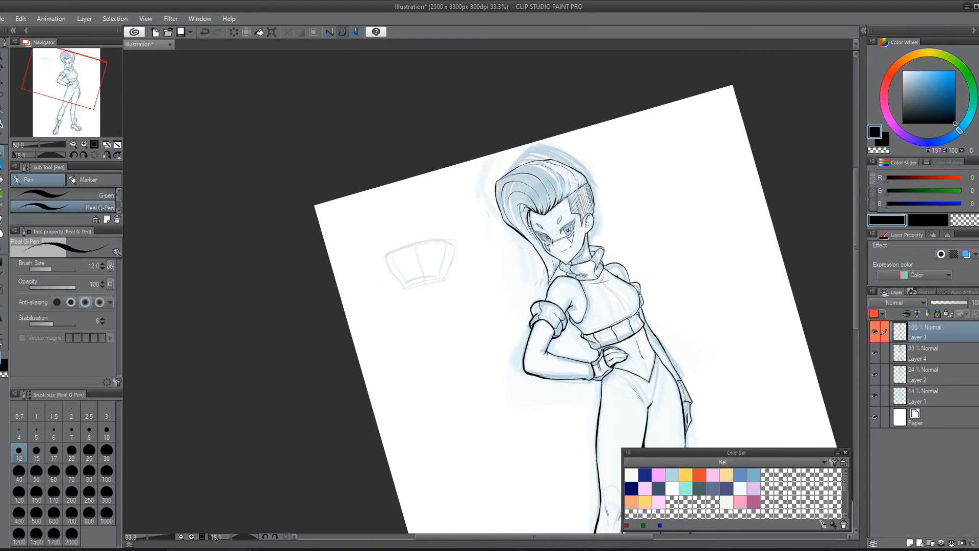
key(shift+space)
drag(715, 264, 547, 182)
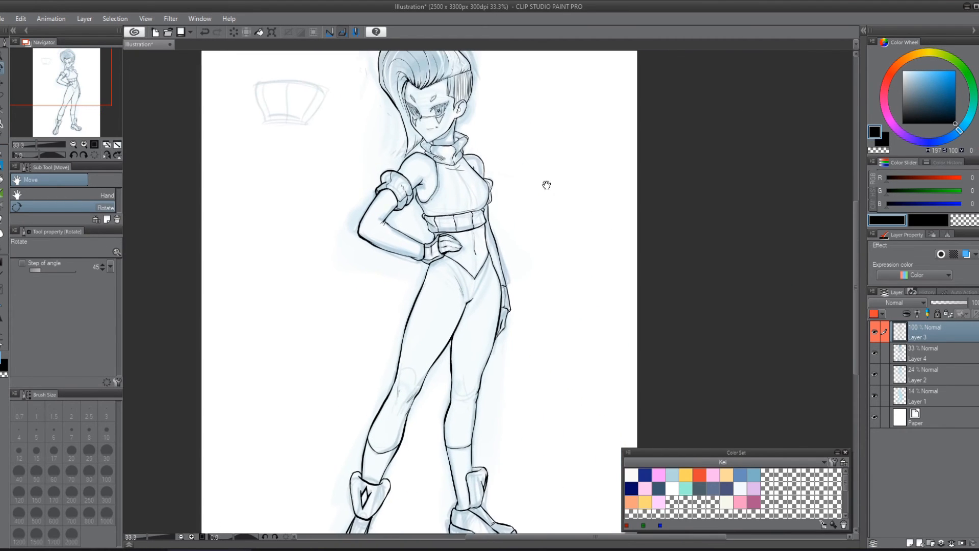
scroll(676, 182, down, 1)
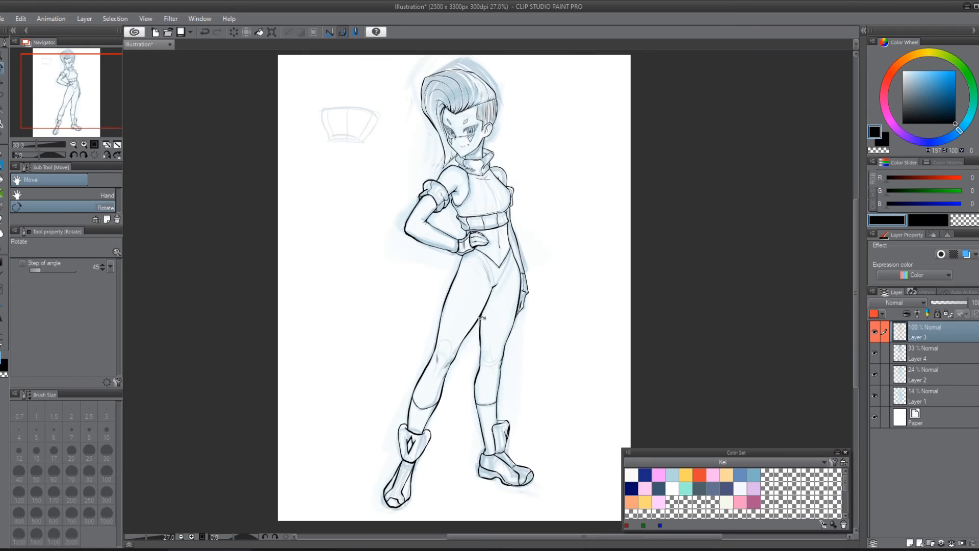
drag(732, 269, 679, 283)
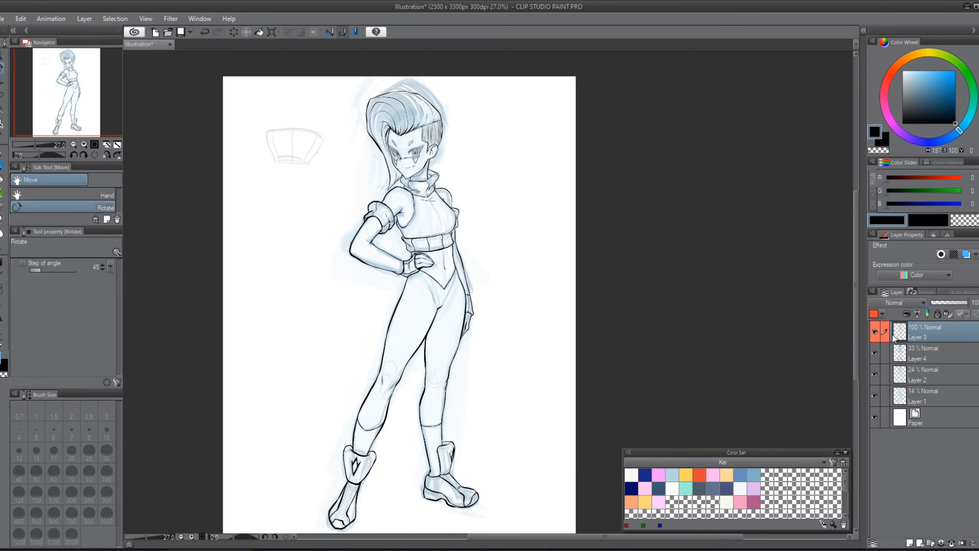
click(875, 398)
scroll(630, 289, down, 1)
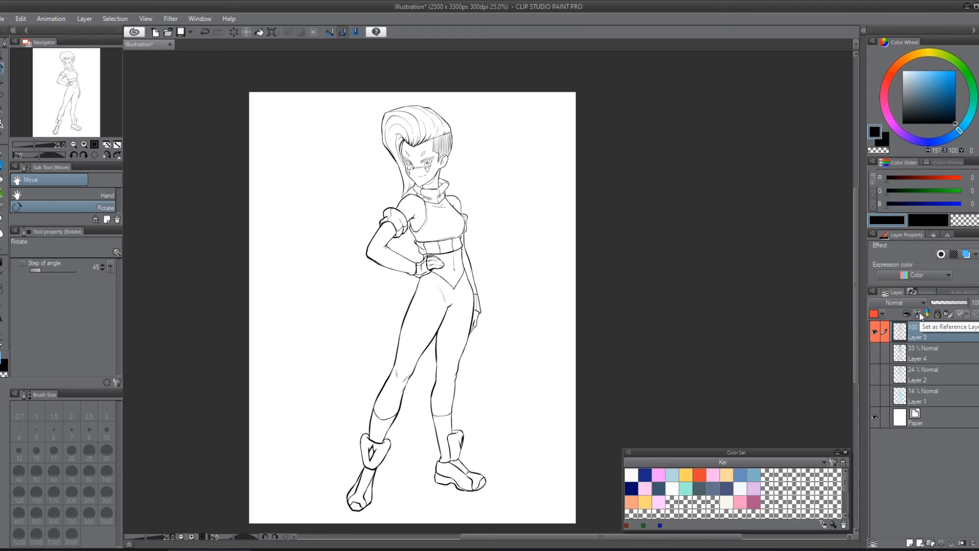
click(919, 314)
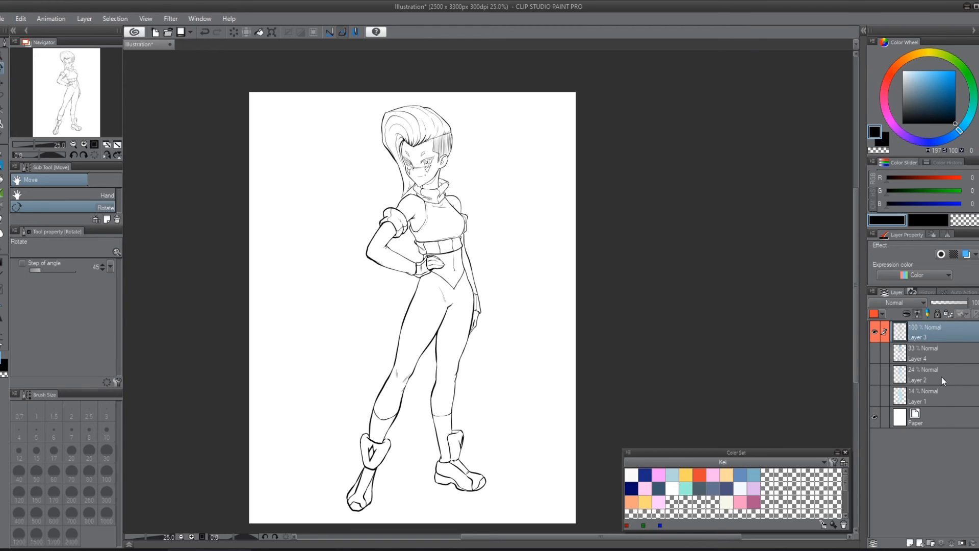
Step: Add a new layer directly below Layer 3 with the purple palette color, and move the Color Set palette beside the figure
click(929, 357)
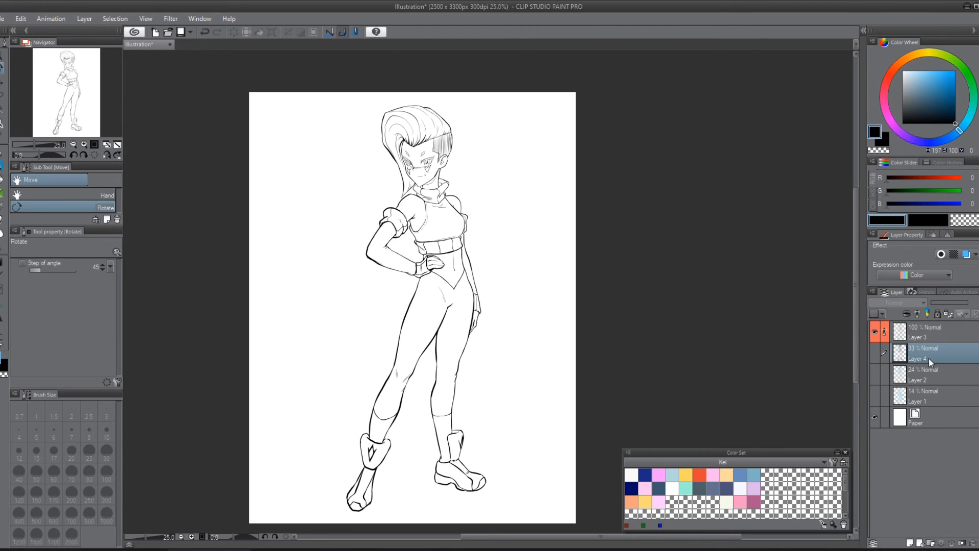
click(920, 540)
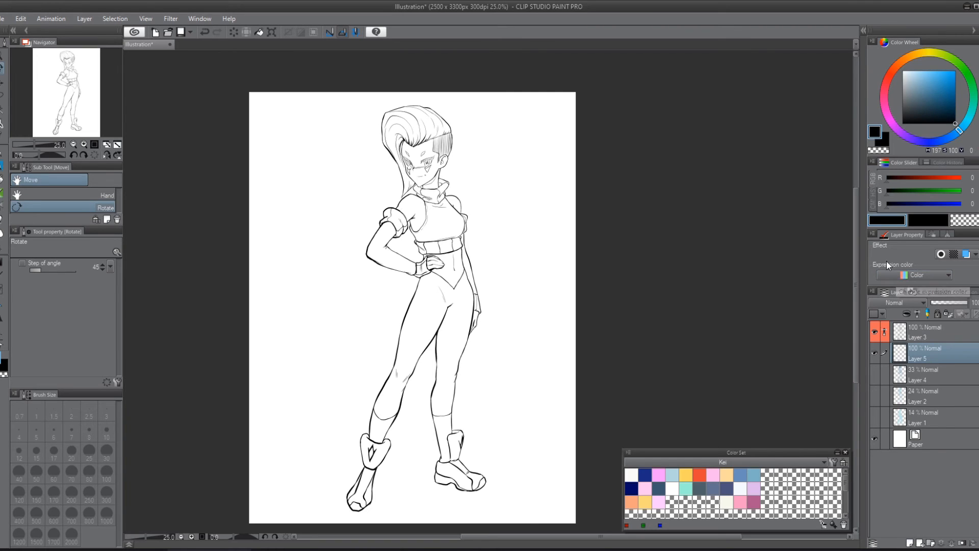
click(882, 313)
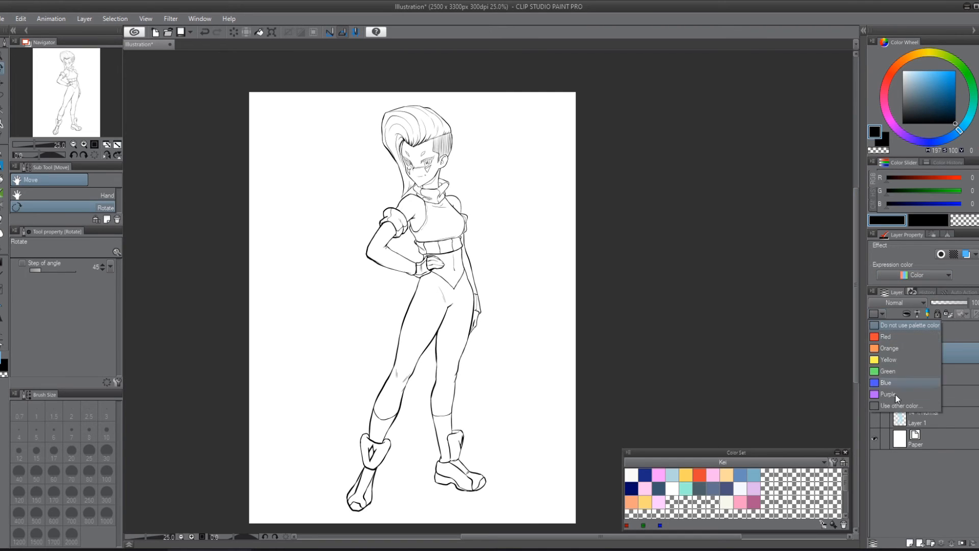
click(898, 393)
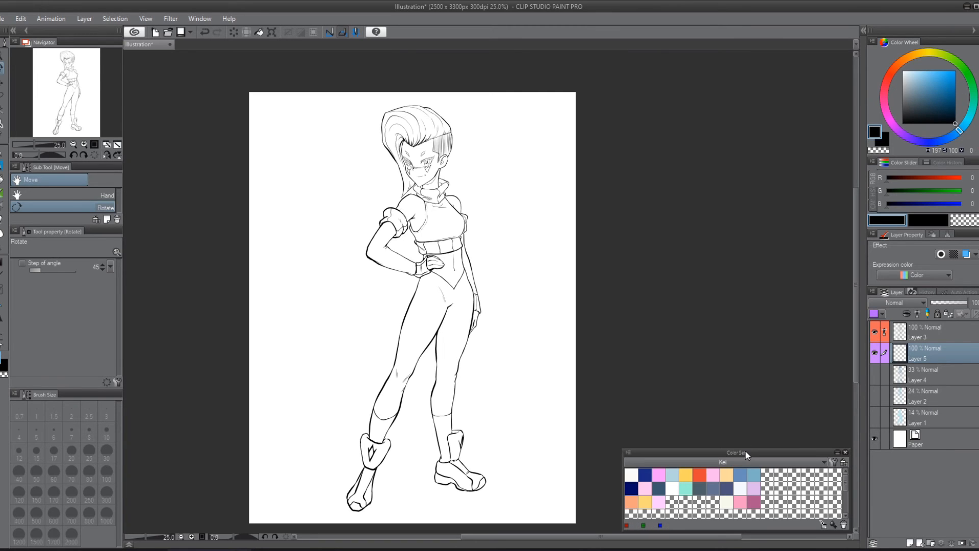
drag(745, 450, 697, 217)
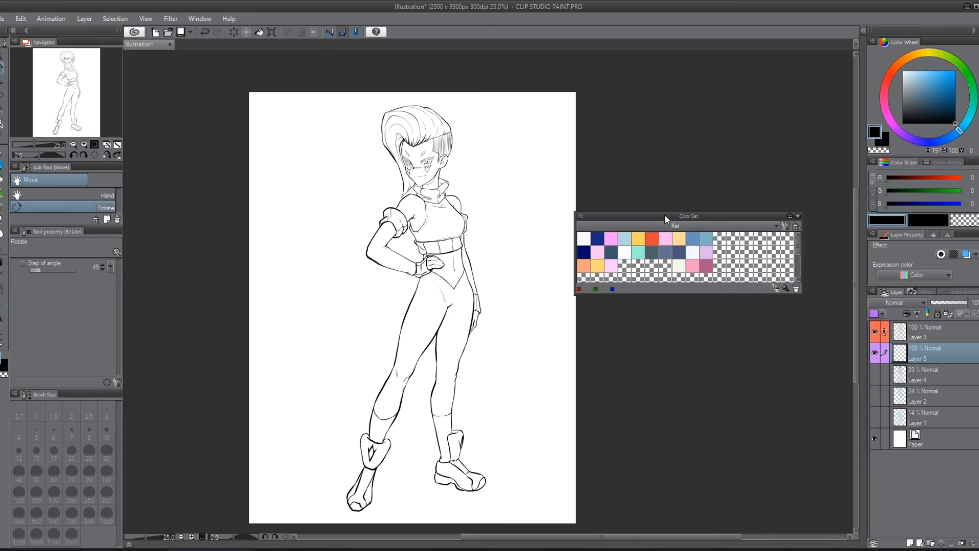
Step: Choose the peach-orange swatch and select the empty background around the figure using Auto Select for referred layers
drag(667, 217, 682, 216)
click(613, 267)
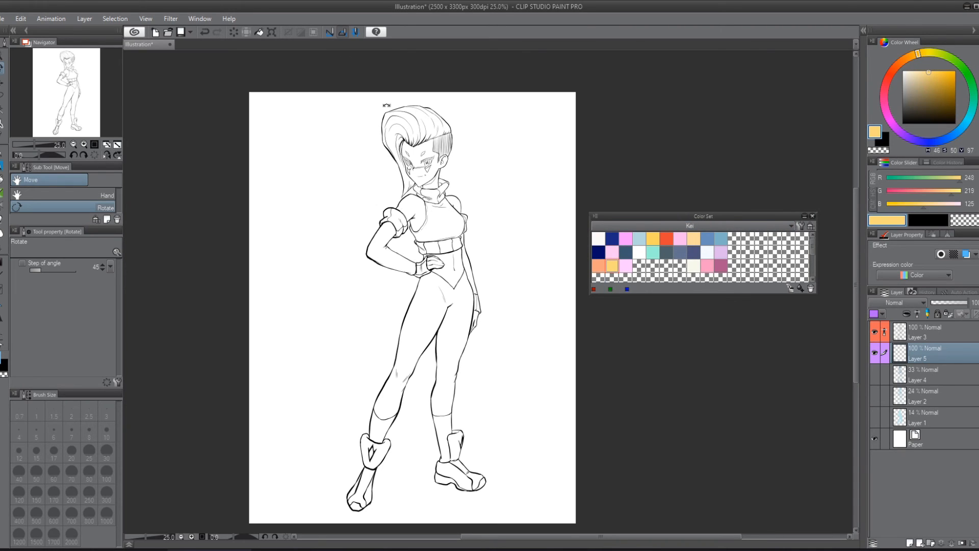
scroll(284, 134, up, 2)
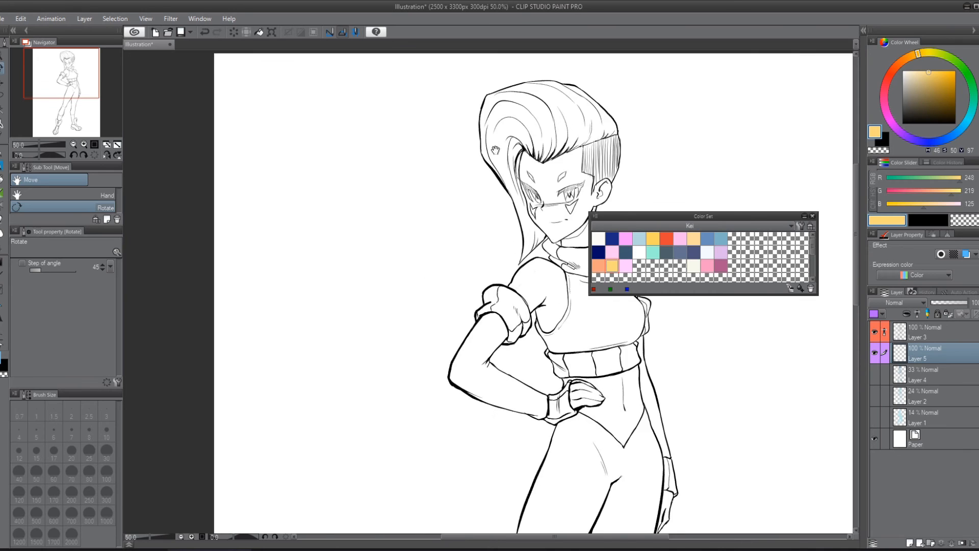
drag(630, 139, 512, 232)
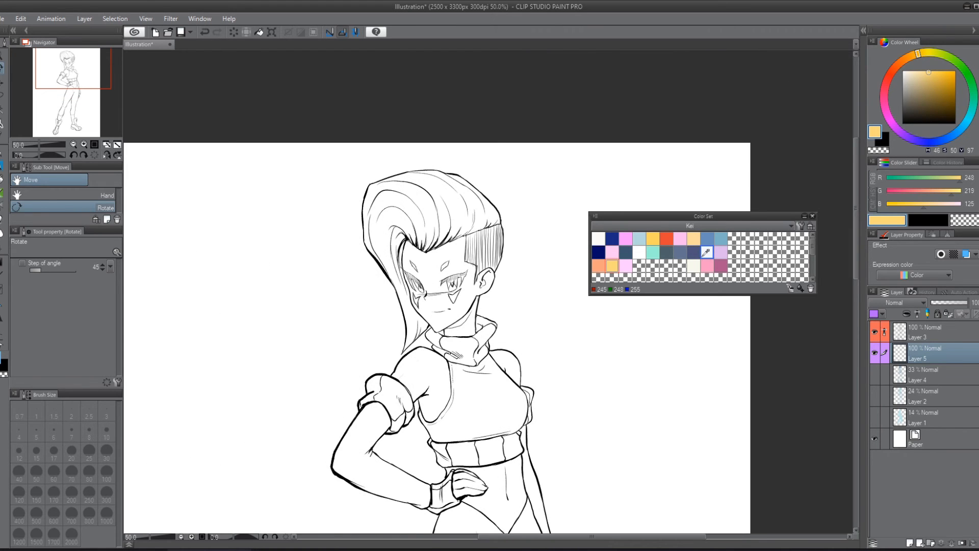
click(599, 264)
drag(597, 271, 497, 254)
key(w)
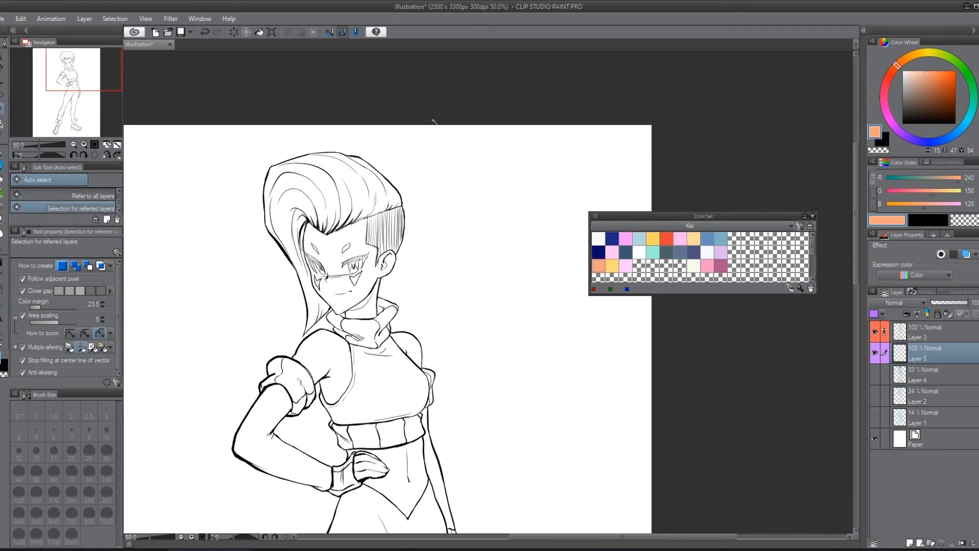
click(445, 230)
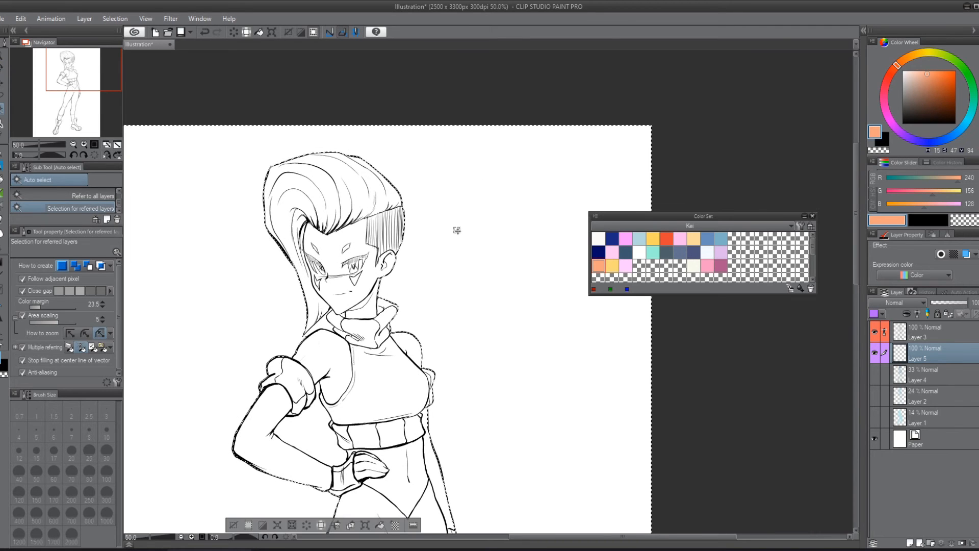
Step: Examine the selection edge around the whole figure, from the hair and arms down to the boots, for leaks
scroll(422, 273, down, 5)
drag(499, 354, 534, 174)
scroll(387, 148, up, 4)
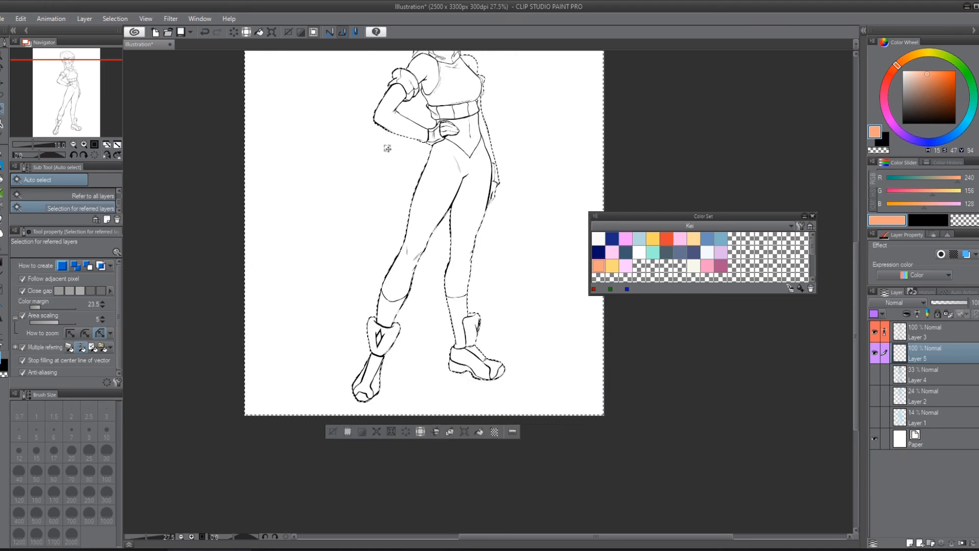
drag(457, 144, 341, 373)
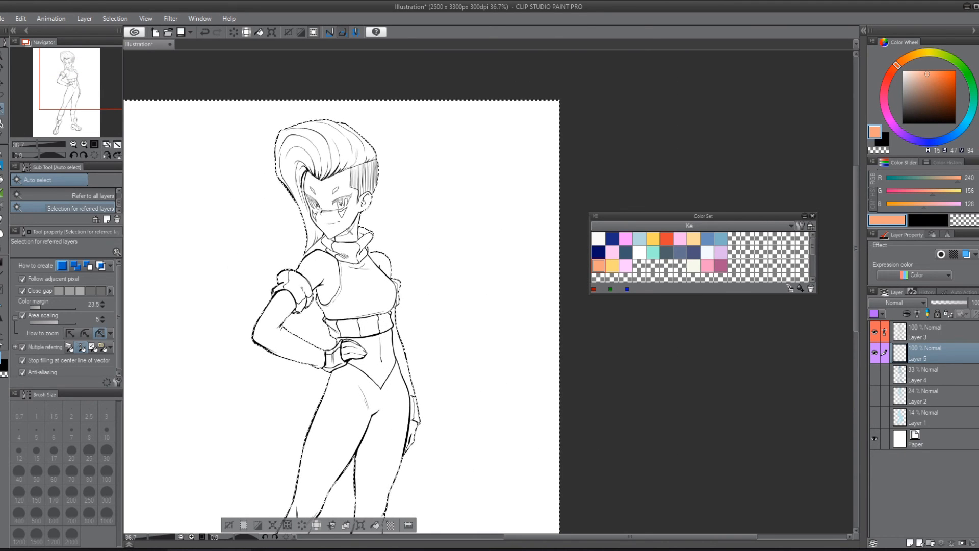
scroll(327, 222, up, 3)
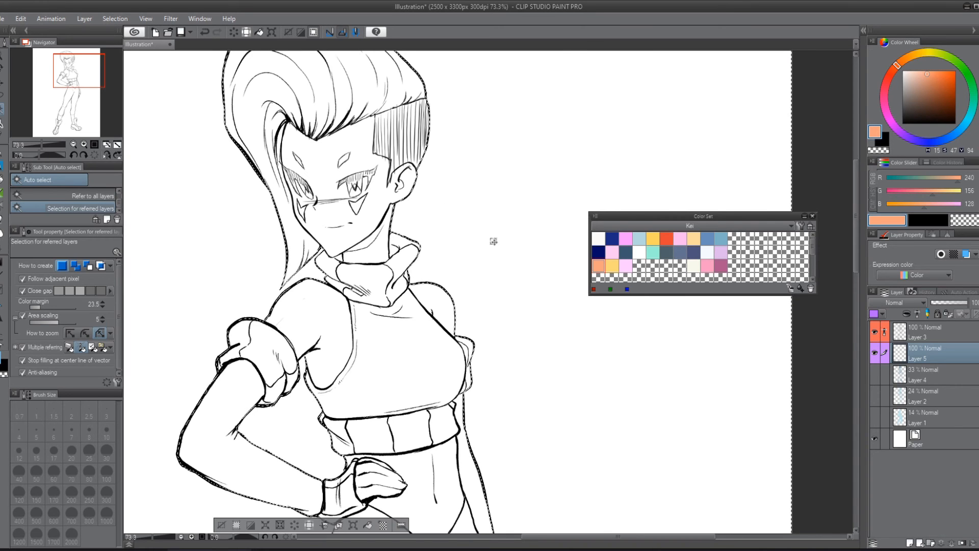
scroll(494, 240, down, 1)
drag(490, 324, 472, 137)
drag(475, 485, 486, 202)
drag(487, 352, 490, 107)
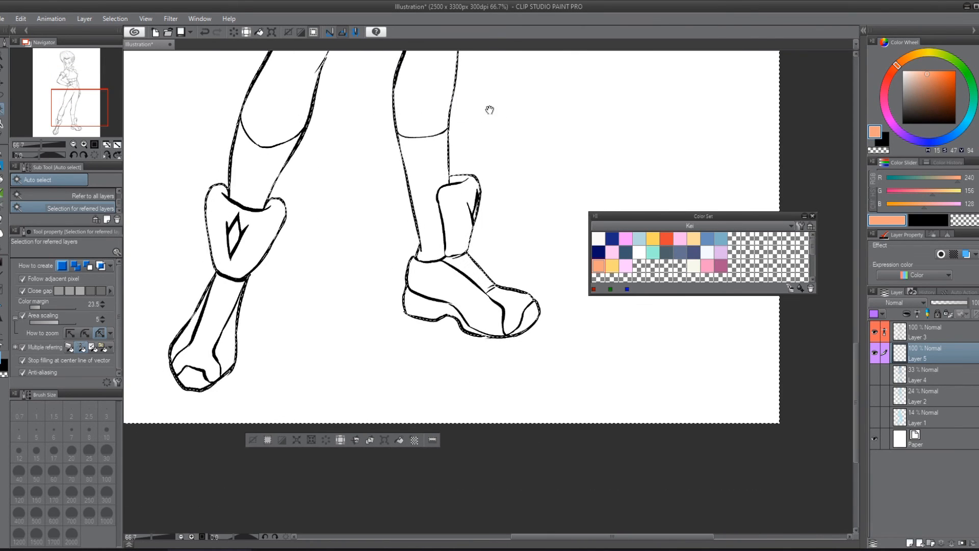
drag(328, 138, 437, 367)
drag(439, 82, 459, 531)
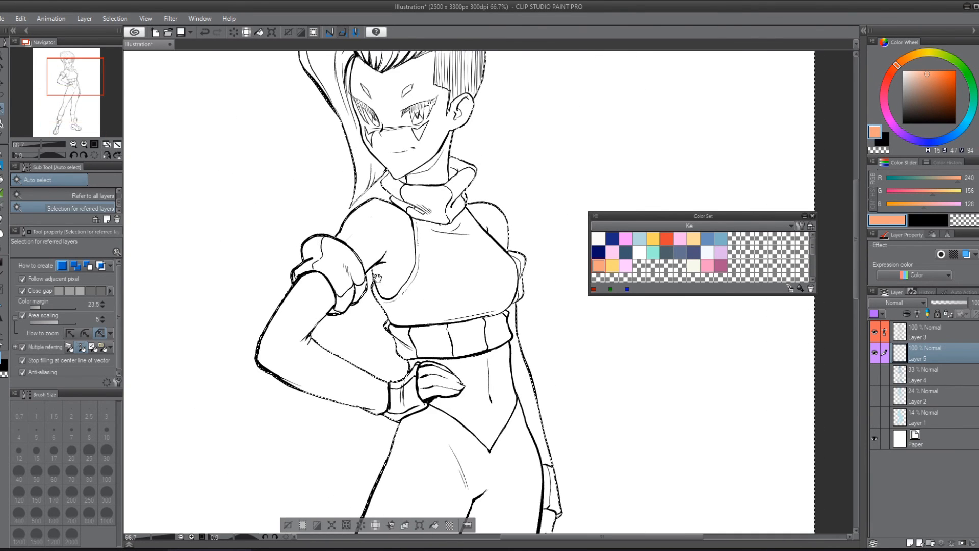
drag(408, 132, 441, 106)
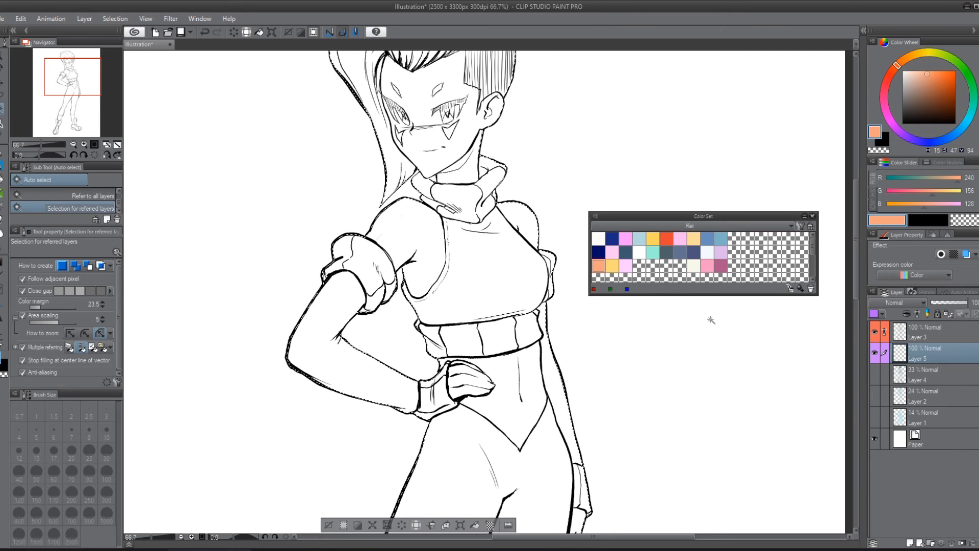
Step: Invert the selection, fill the figure's silhouette on Layer 5 with peach-orange, and deselect
key(alt+BackSpace)
scroll(493, 233, down, 5)
drag(474, 244, 400, 125)
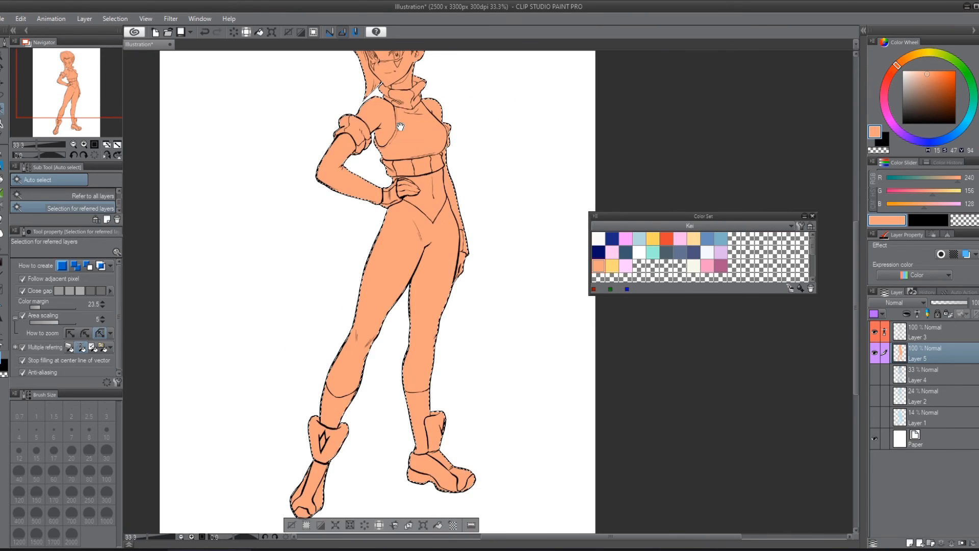
scroll(400, 176, down, 2)
key(ctrl+d)
scroll(503, 243, up, 3)
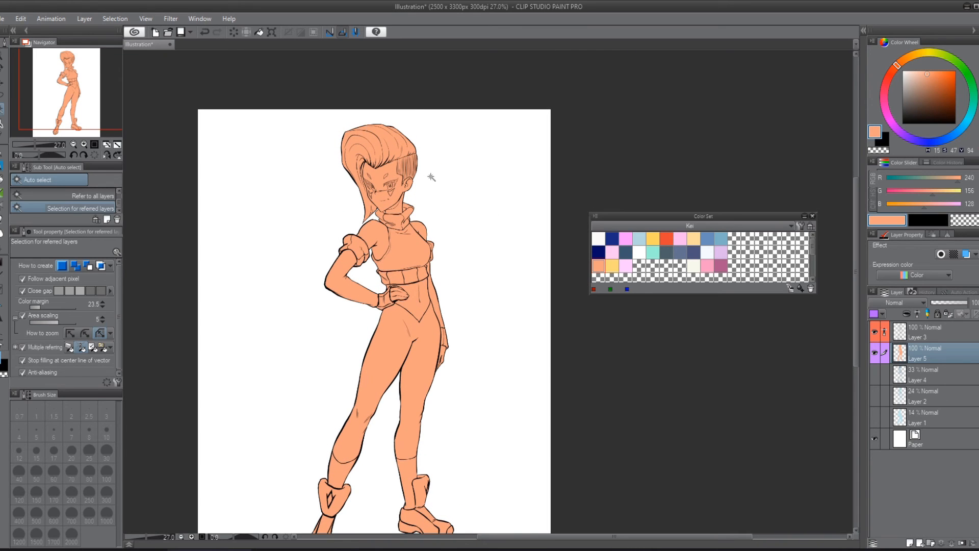
Step: Lock the transparent pixels of Layer 5 and refill the figure's silhouette with the light yellow swatch
click(969, 368)
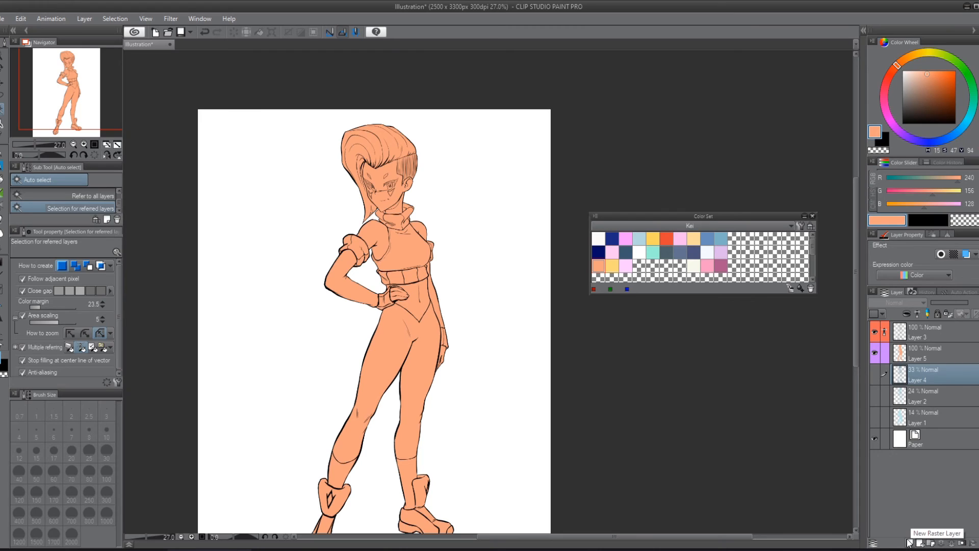
click(927, 348)
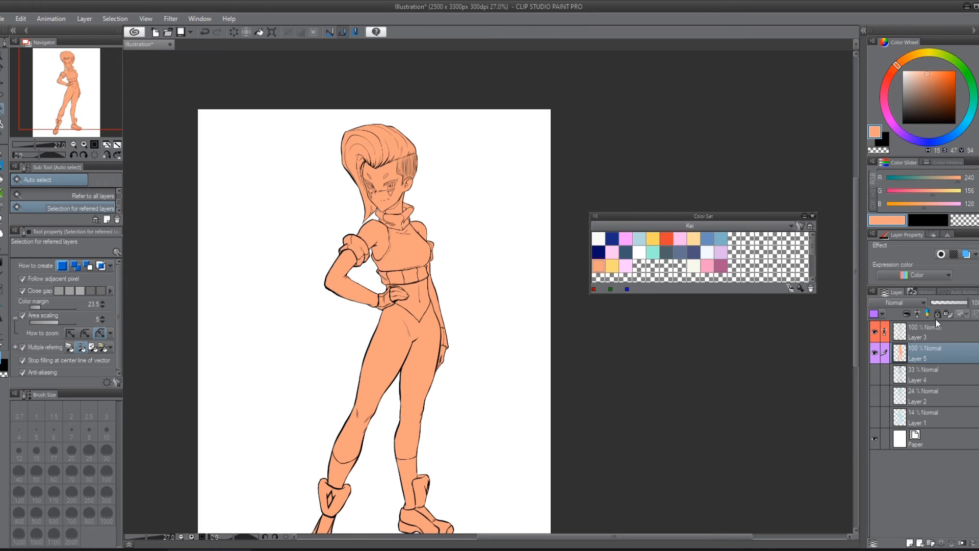
click(949, 314)
click(612, 266)
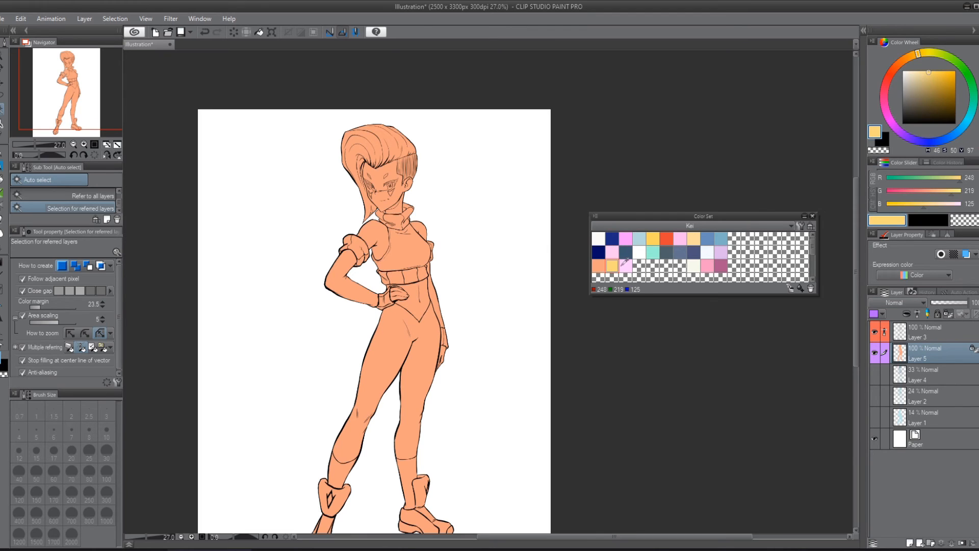
key(alt+Delete)
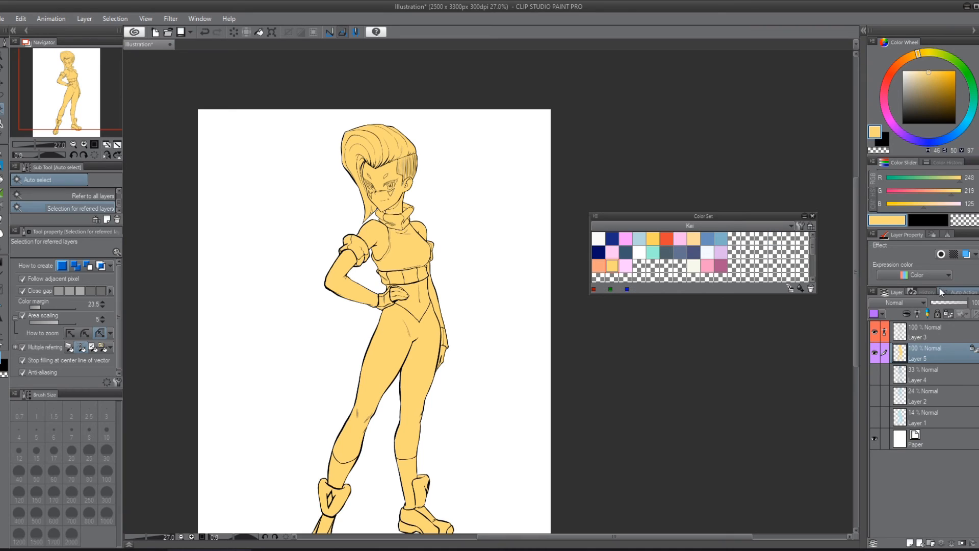
Step: Unlock Layer 5's transparent pixels, and add a new raster layer above it, clipped to the layer below
click(953, 314)
click(919, 540)
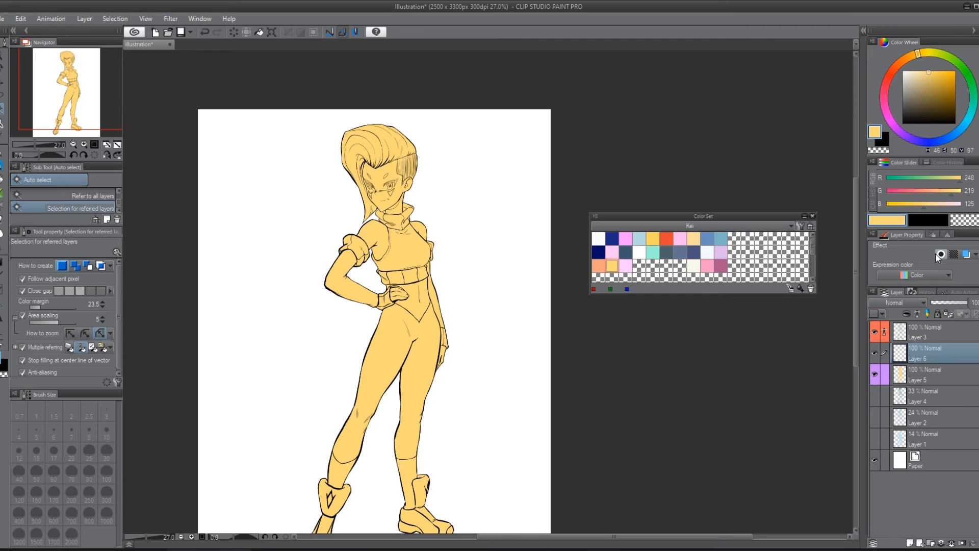
click(907, 313)
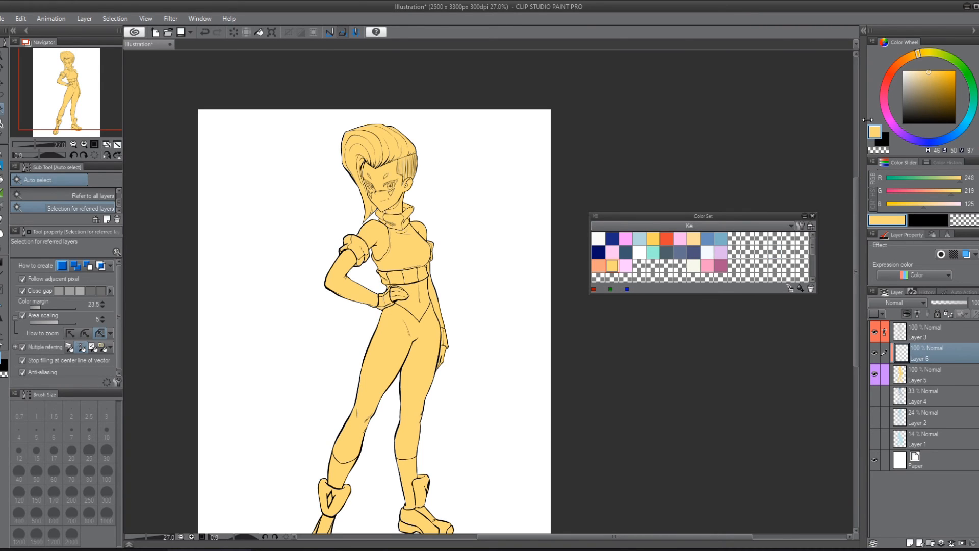
Step: Try dark brown Real G-Pen strokes across the figure to test the clipping, and undo them
click(956, 112)
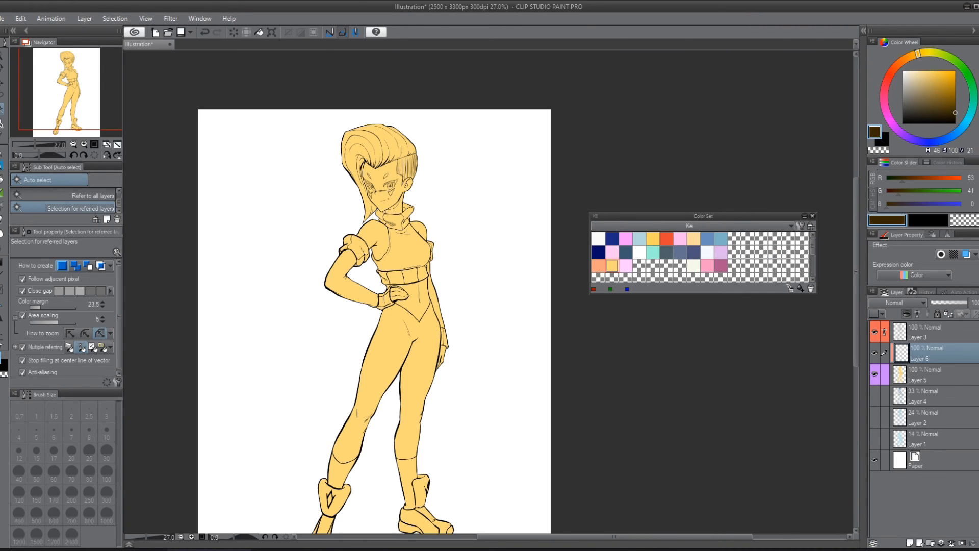
click(4, 160)
mouse_move(439, 246)
mouse_down()
mouse_move(392, 261)
mouse_move(366, 305)
mouse_move(433, 384)
mouse_move(239, 446)
mouse_move(301, 490)
mouse_move(459, 358)
mouse_move(317, 282)
mouse_move(434, 189)
mouse_move(355, 181)
mouse_up()
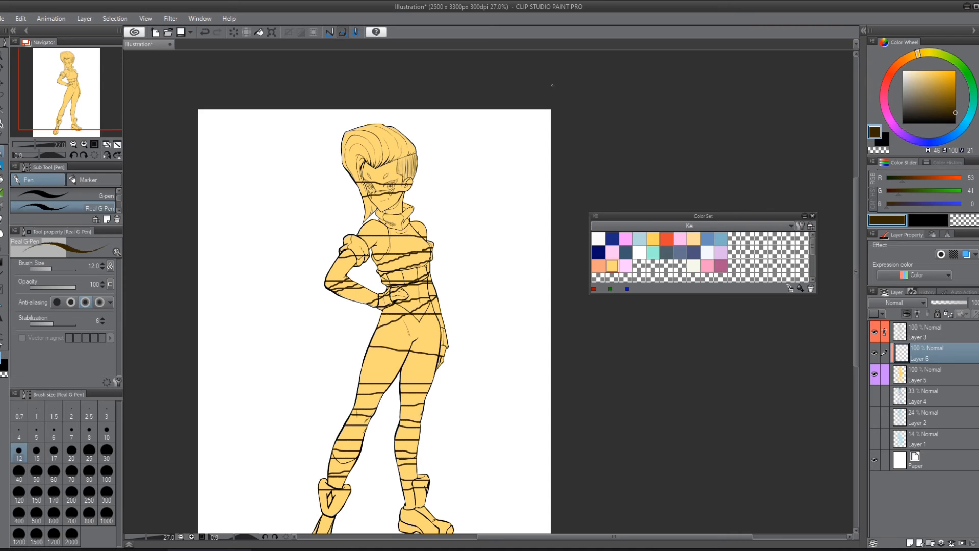
key(ctrl+z)
key(ctrl+z)
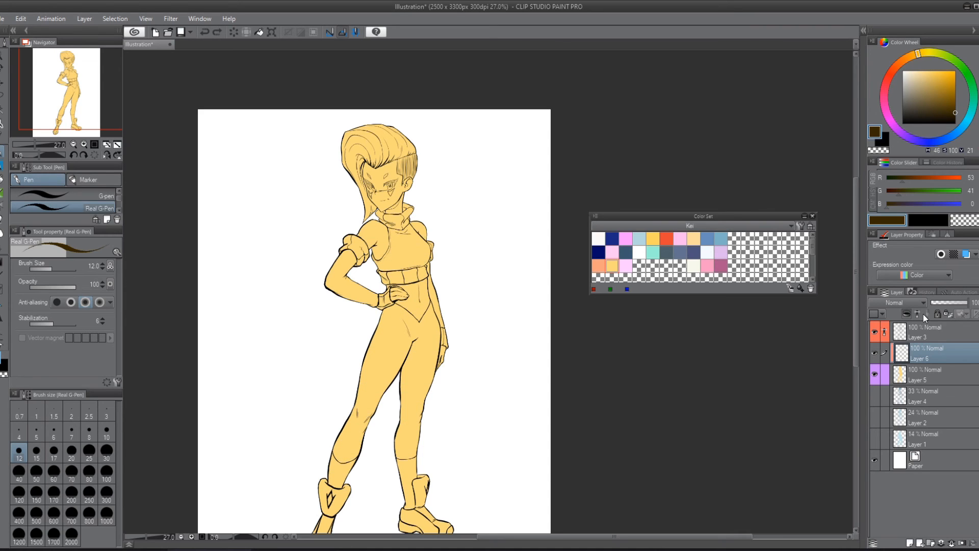
Step: Give Layer 6 the orange palette color and set its blending mode to Multiply
click(883, 312)
click(876, 353)
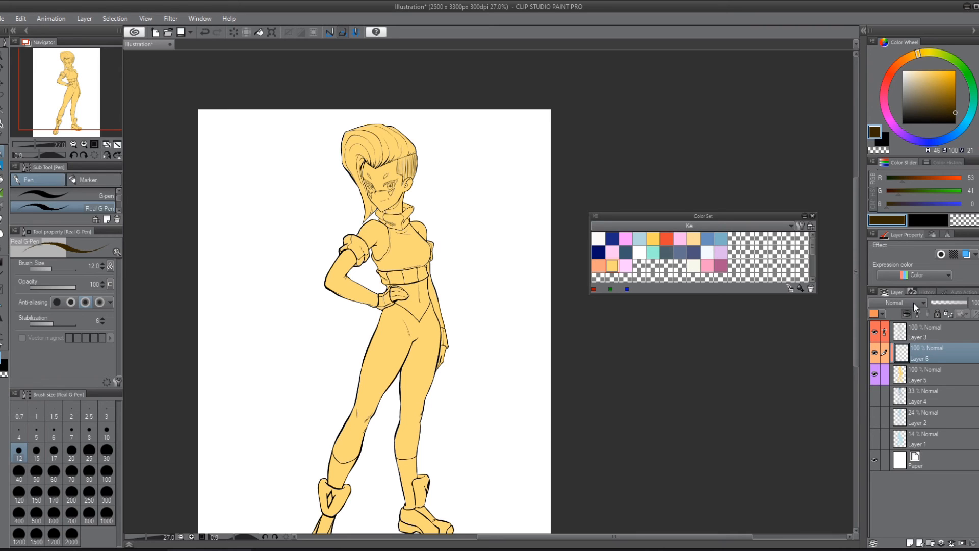
click(912, 296)
click(895, 40)
Step: Shade the hair's lower edge above the shaved side in pale pink with the Sycra Watercolor brush at size 15
click(615, 250)
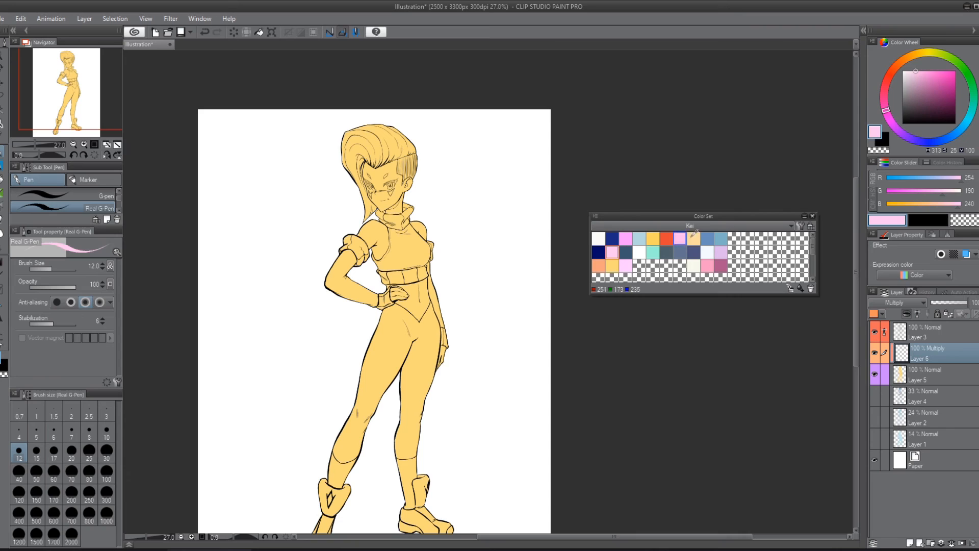
click(2, 203)
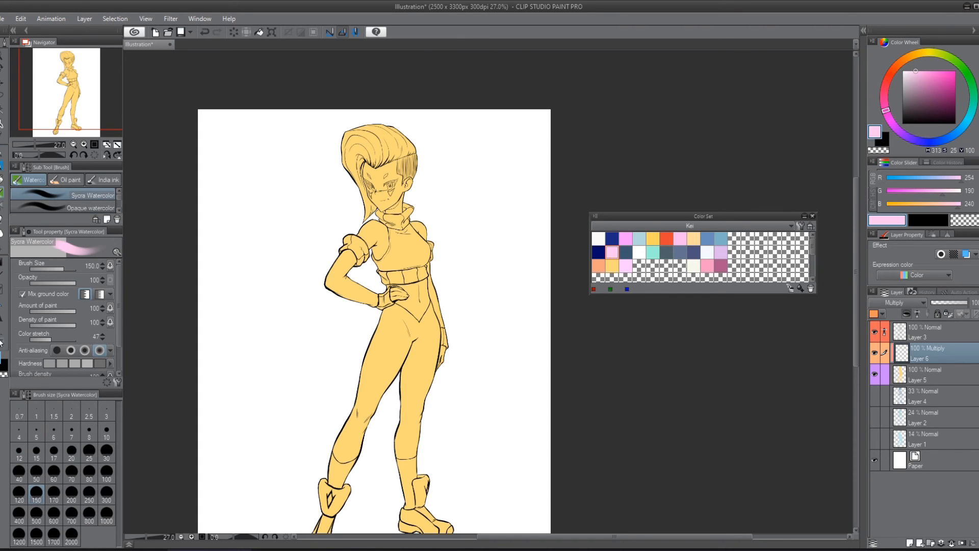
scroll(607, 151, up, 3)
drag(312, 206, 460, 289)
drag(544, 198, 622, 132)
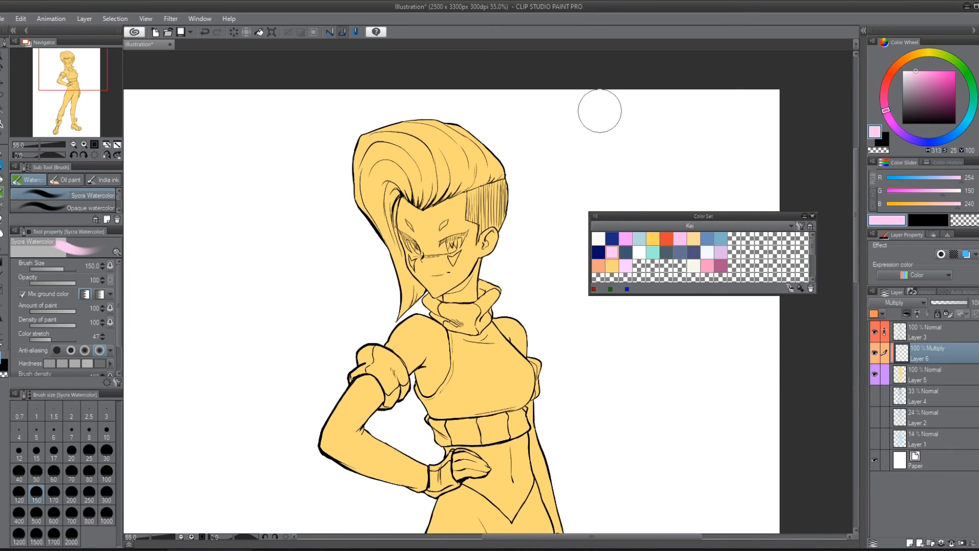
click(36, 452)
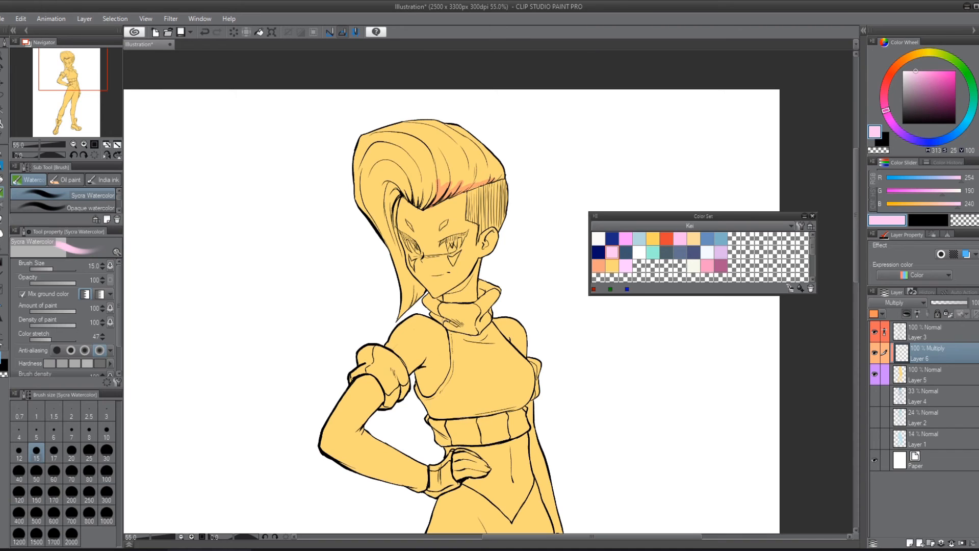
Step: Try shading the middle of the face and the neck with thin pale pink strokes, and undo them
drag(421, 210, 421, 267)
mouse_move(443, 295)
mouse_down()
mouse_move(462, 286)
mouse_move(477, 260)
mouse_move(464, 299)
mouse_up()
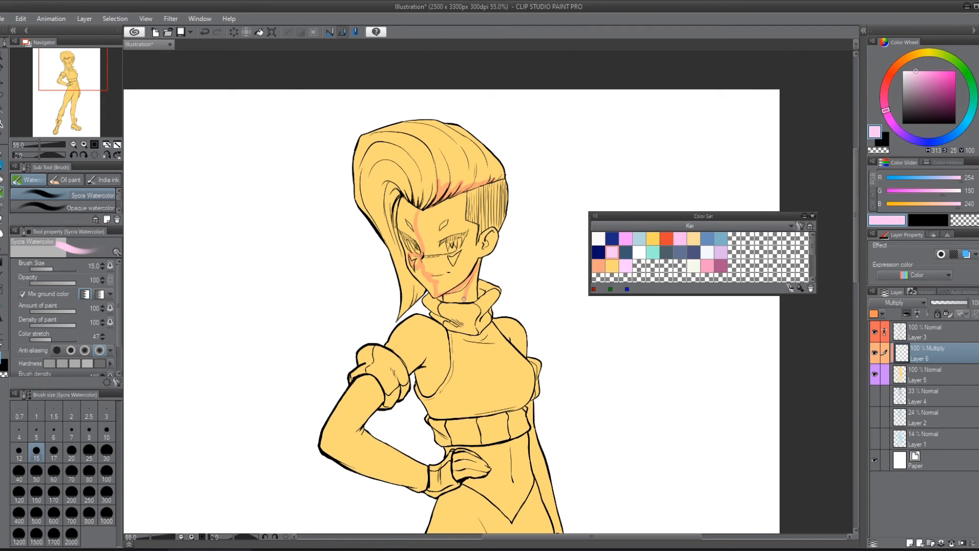
key(ctrl+z)
key(ctrl+z)
key(ctrl+z)
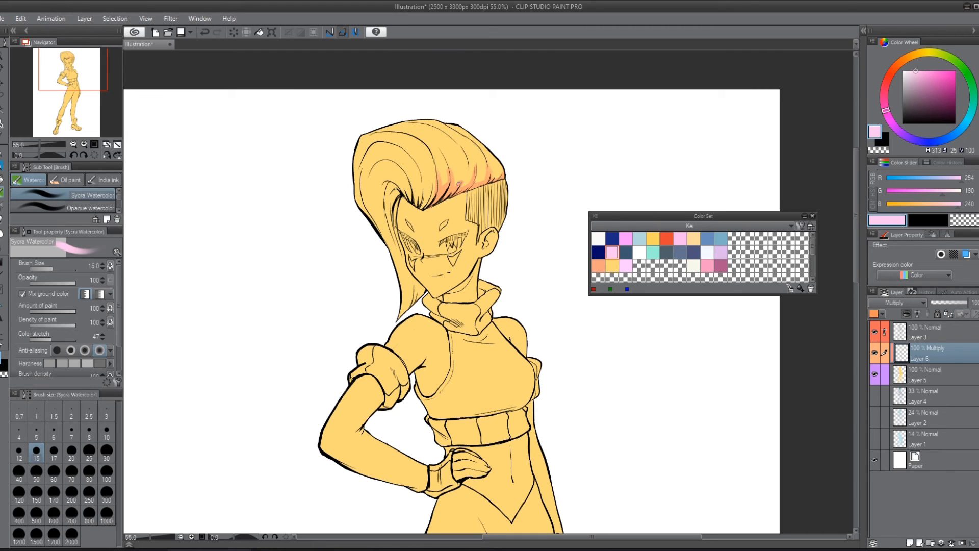
Step: Enlarge the watercolor brush to 40 and shade the inside of the quiff, the hanging lock and the hair above the shaved side
key(bracketright)
key(bracketright)
key(bracketright)
key(bracketright)
key(bracketright)
mouse_move(390, 186)
mouse_down()
mouse_move(398, 260)
mouse_move(394, 244)
mouse_move(415, 302)
mouse_move(384, 320)
mouse_up()
mouse_move(420, 192)
mouse_down()
mouse_move(383, 166)
mouse_move(381, 181)
mouse_move(394, 181)
mouse_move(413, 164)
mouse_move(426, 200)
mouse_up()
mouse_move(431, 190)
mouse_down()
mouse_move(428, 156)
mouse_move(422, 174)
mouse_move(403, 149)
mouse_move(422, 178)
mouse_move(389, 152)
mouse_move(386, 190)
mouse_move(373, 208)
mouse_move(386, 226)
mouse_up()
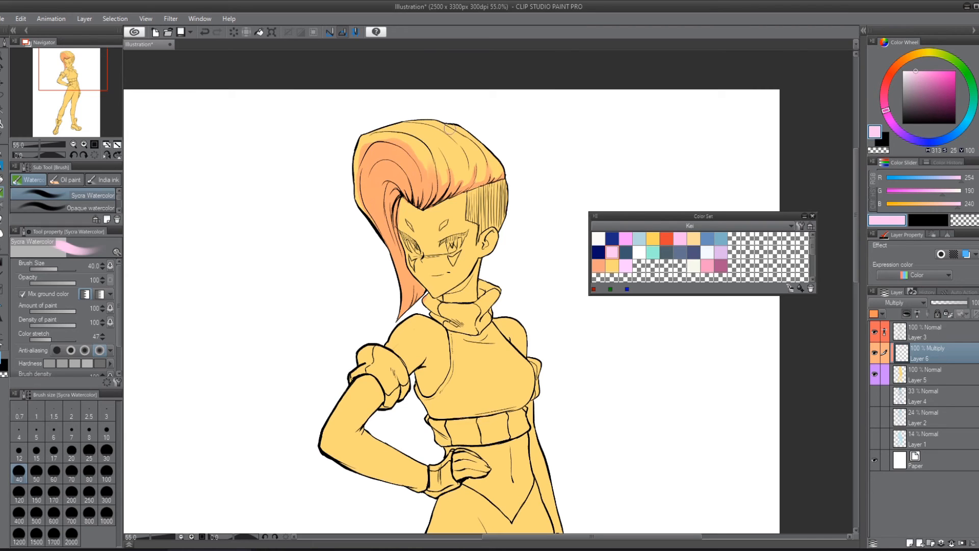
mouse_move(452, 166)
mouse_down()
mouse_move(456, 179)
mouse_move(477, 163)
mouse_move(490, 183)
mouse_move(499, 175)
mouse_up()
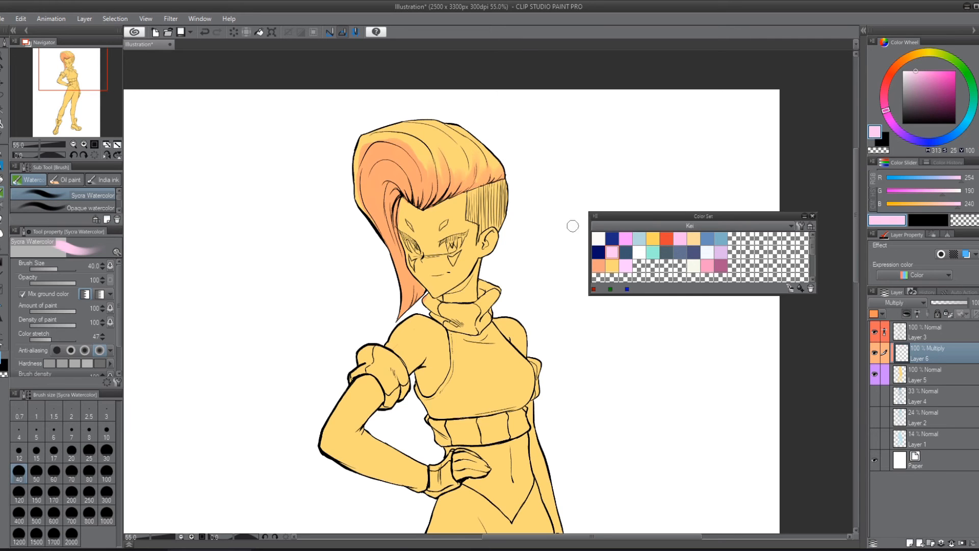
Step: Try a soft pale pink shading stroke down the thigh below the hip hand, and undo it
drag(517, 325, 478, 124)
mouse_move(448, 342)
mouse_down()
mouse_move(475, 223)
mouse_move(468, 210)
mouse_move(435, 214)
mouse_move(443, 194)
mouse_move(400, 312)
mouse_up()
key(ctrl+z)
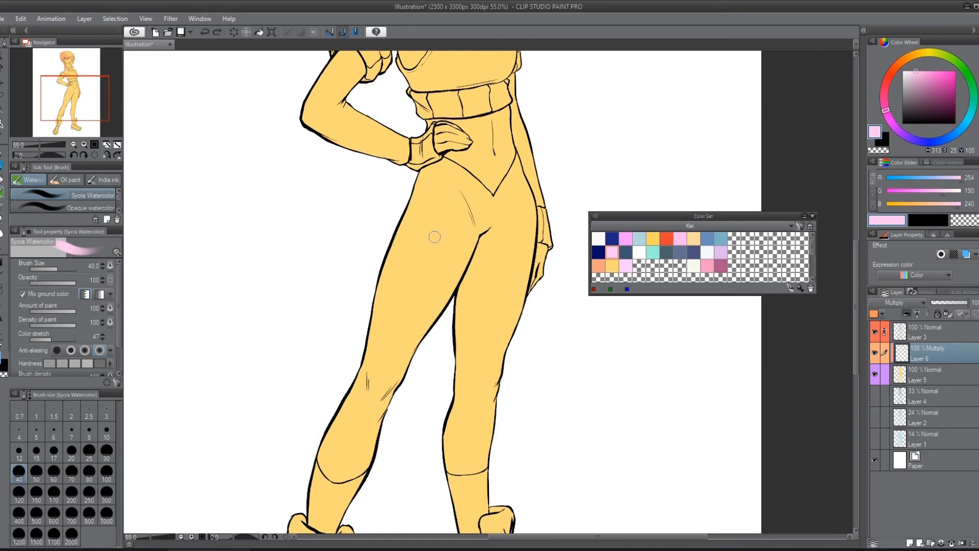
mouse_move(442, 192)
mouse_down()
mouse_move(386, 347)
mouse_move(394, 311)
mouse_move(385, 330)
mouse_up()
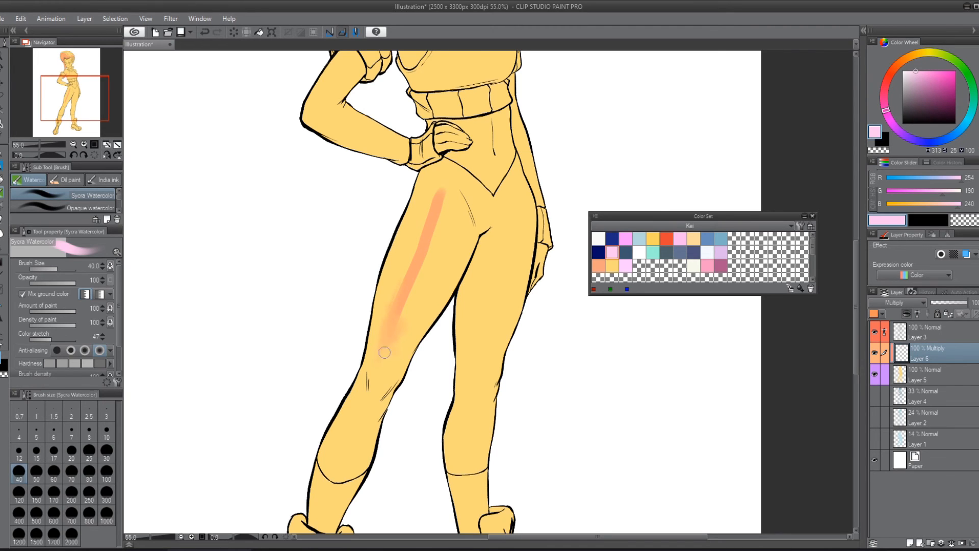
key(ctrl+z)
key(ctrl+z)
key(ctrl+z)
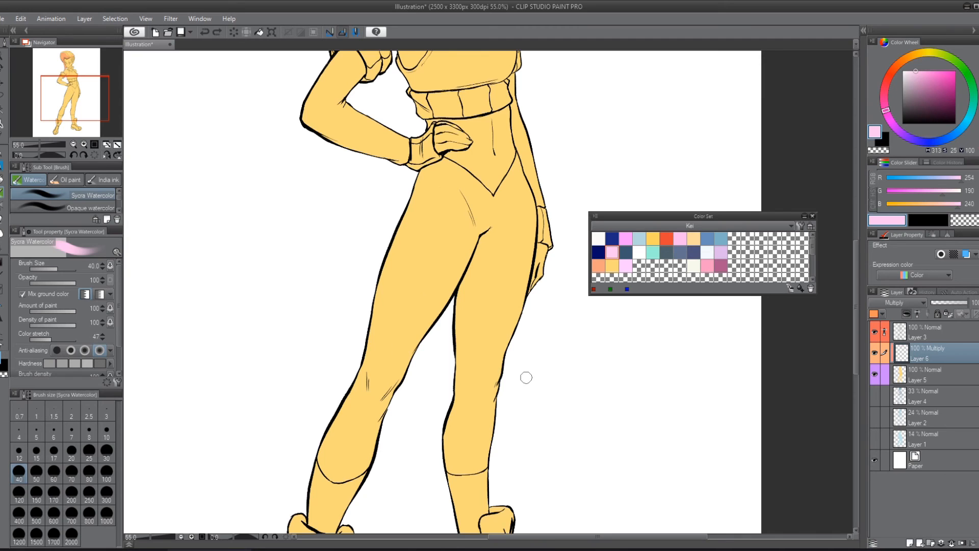
Step: Shade the neck beneath the chin in pale pink, and the eyes and nose bridge with the watercolor brush at size 20
mouse_move(414, 301)
mouse_down()
mouse_move(382, 461)
mouse_move(455, 411)
mouse_up()
mouse_move(440, 240)
mouse_down()
mouse_move(418, 247)
mouse_move(440, 236)
mouse_move(440, 248)
mouse_move(454, 227)
mouse_up()
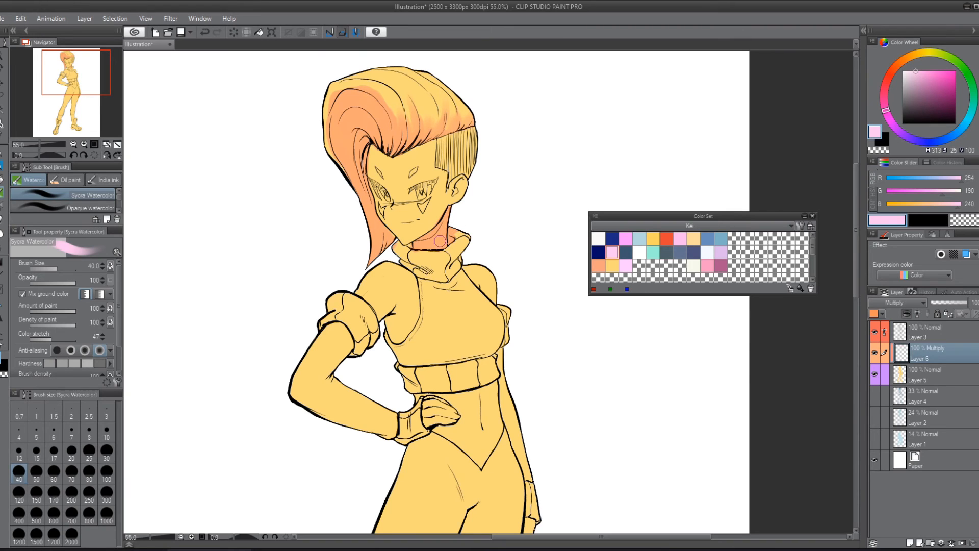
key(bracketleft)
key(bracketleft)
key(bracketleft)
drag(412, 247, 400, 243)
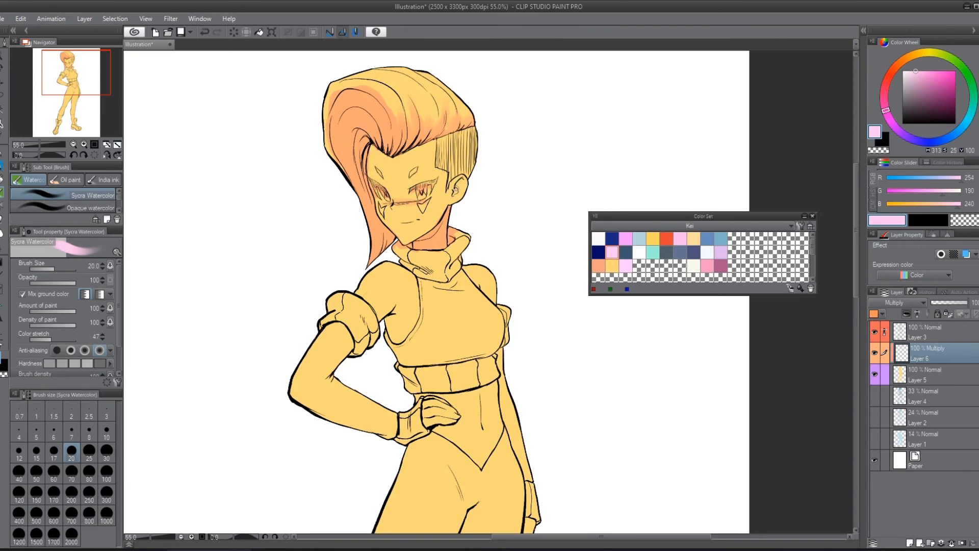
Step: Shade the ear and the shaved side of the hair in pale pink, enlarging the brush to 60
mouse_move(462, 180)
mouse_down()
mouse_move(463, 191)
mouse_move(465, 172)
mouse_up()
key(bracketright)
key(bracketright)
key(bracketright)
key(bracketright)
key(bracketright)
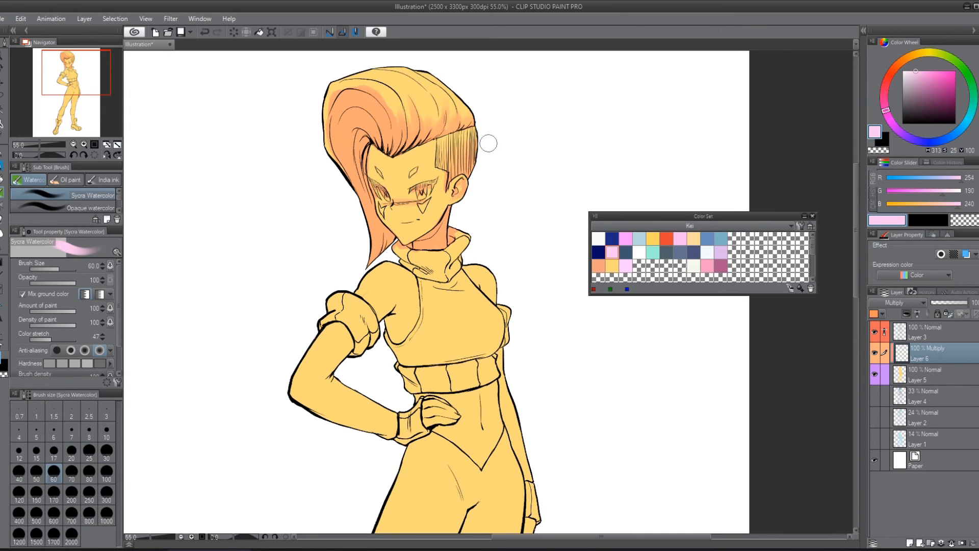
Step: Reduce the brush to 17 and add a small pale pink shadow below the lips
key(bracketleft)
key(bracketleft)
key(bracketleft)
key(bracketleft)
key(bracketleft)
key(bracketleft)
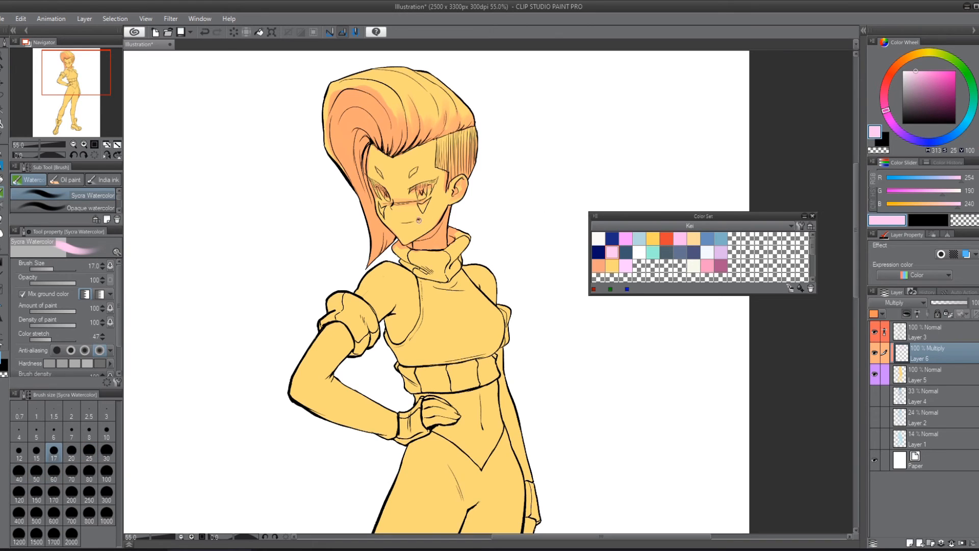
drag(421, 176, 398, 165)
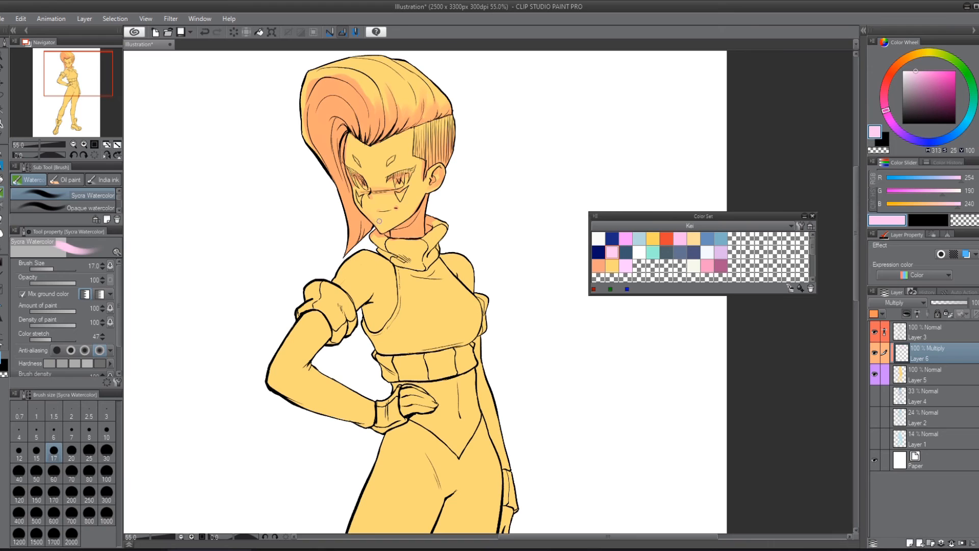
drag(505, 257, 516, 271)
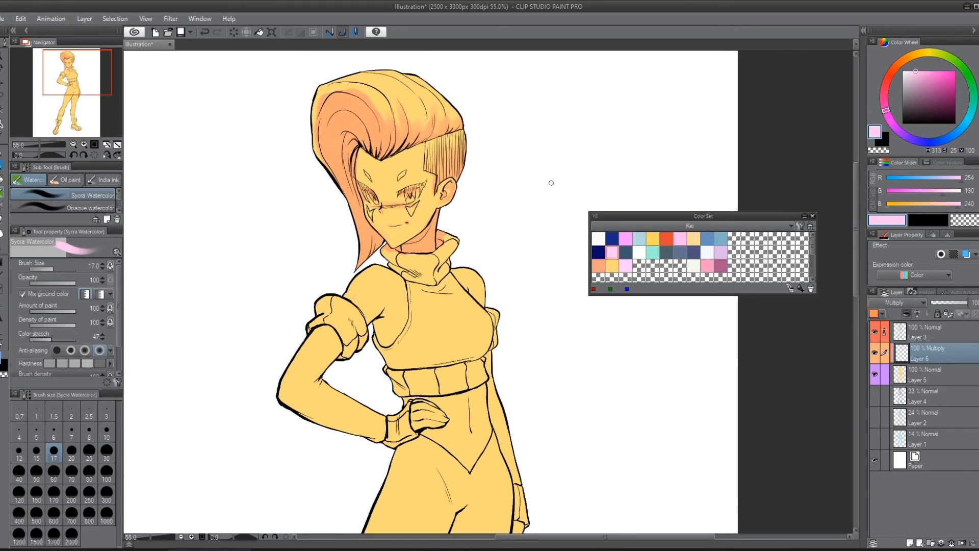
Step: Shade the folds of the turtleneck collar and the area just beneath it in pale pink at brush size 17
key(bracketright)
key(bracketright)
key(bracketright)
key(bracketright)
key(bracketright)
key(bracketright)
key(bracketright)
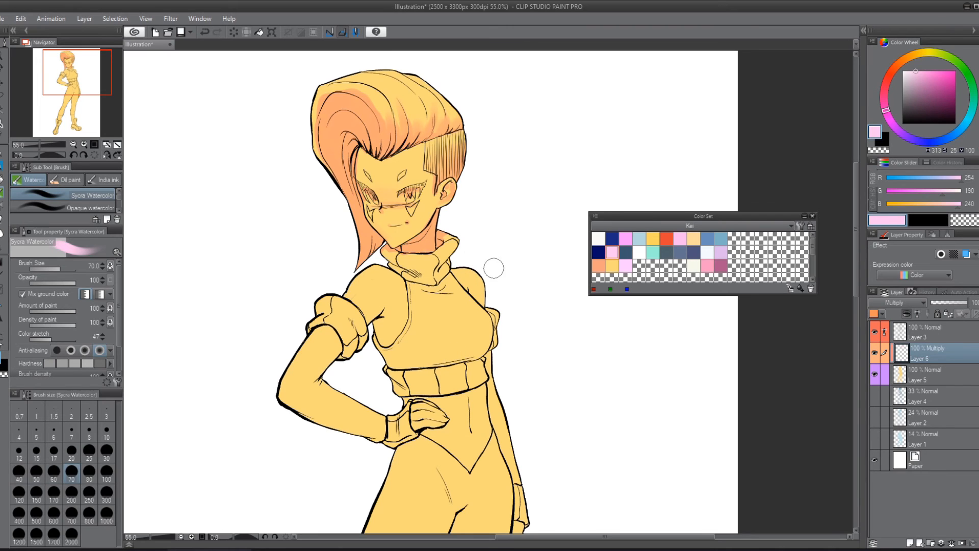
key(bracketleft)
key(bracketleft)
key(bracketleft)
key(bracketleft)
key(bracketleft)
key(bracketleft)
key(bracketleft)
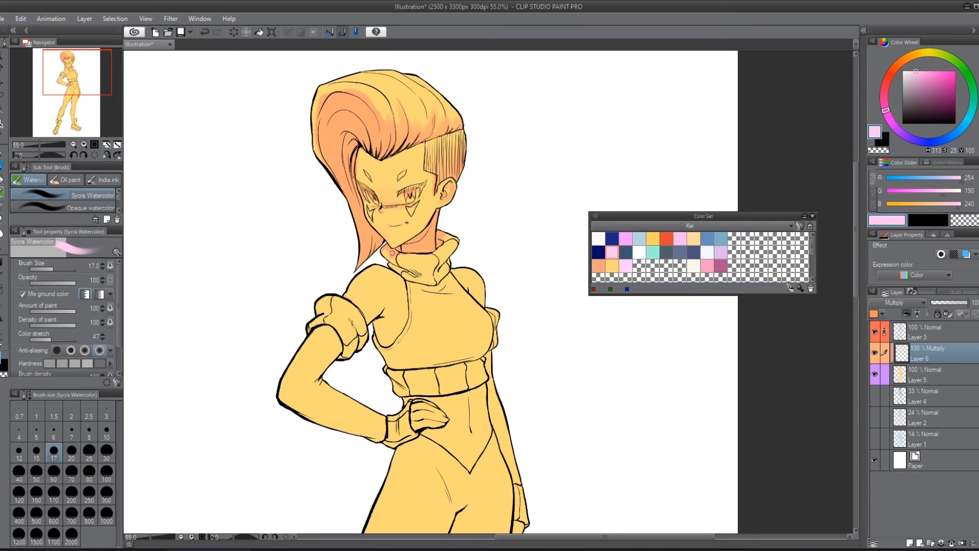
drag(400, 263, 429, 268)
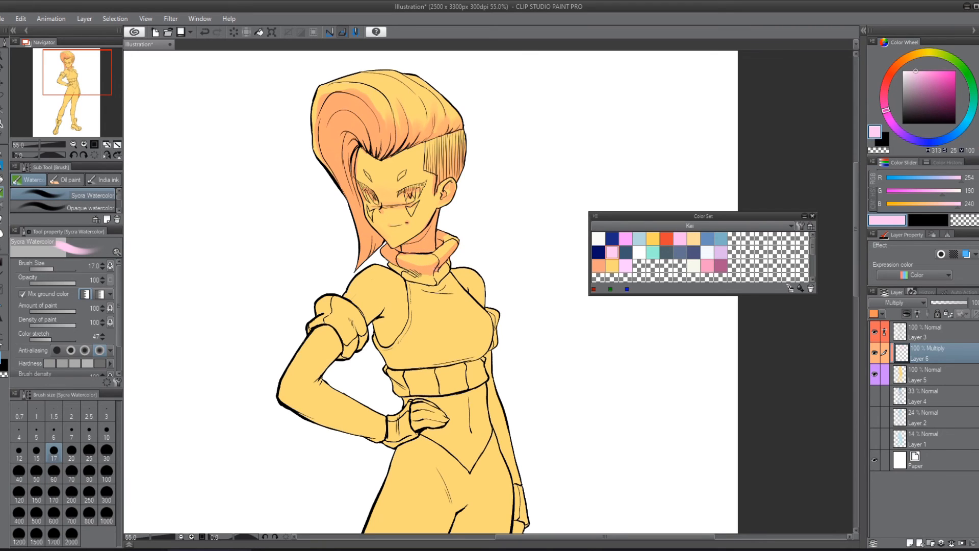
mouse_move(448, 263)
mouse_down()
mouse_move(431, 283)
mouse_move(396, 266)
mouse_move(424, 285)
mouse_move(447, 276)
mouse_move(430, 287)
mouse_up()
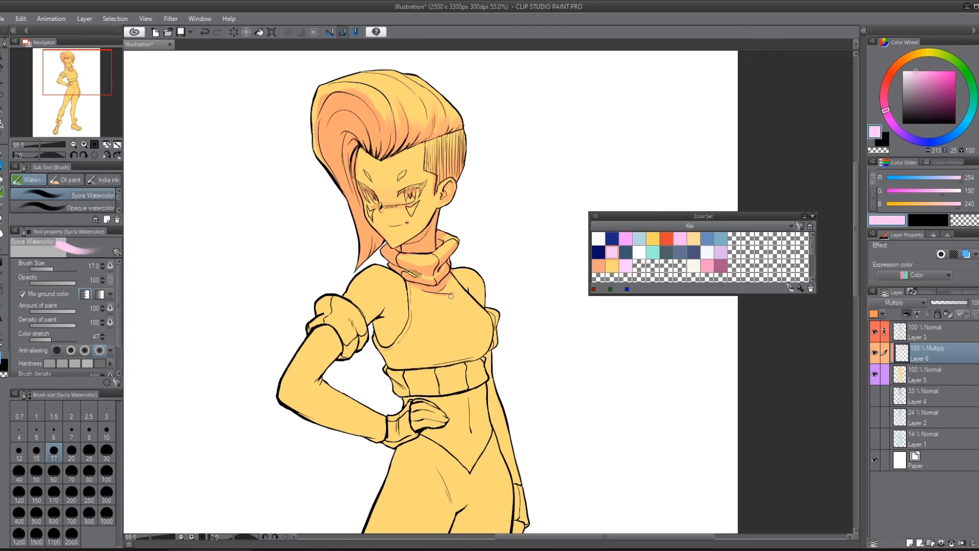
Step: Shade the armhole side of the top, and fill the underside of the chest in pale pink at brush size 60
drag(487, 327, 436, 250)
mouse_move(328, 242)
mouse_down()
mouse_move(333, 231)
mouse_move(327, 268)
mouse_move(340, 284)
mouse_up()
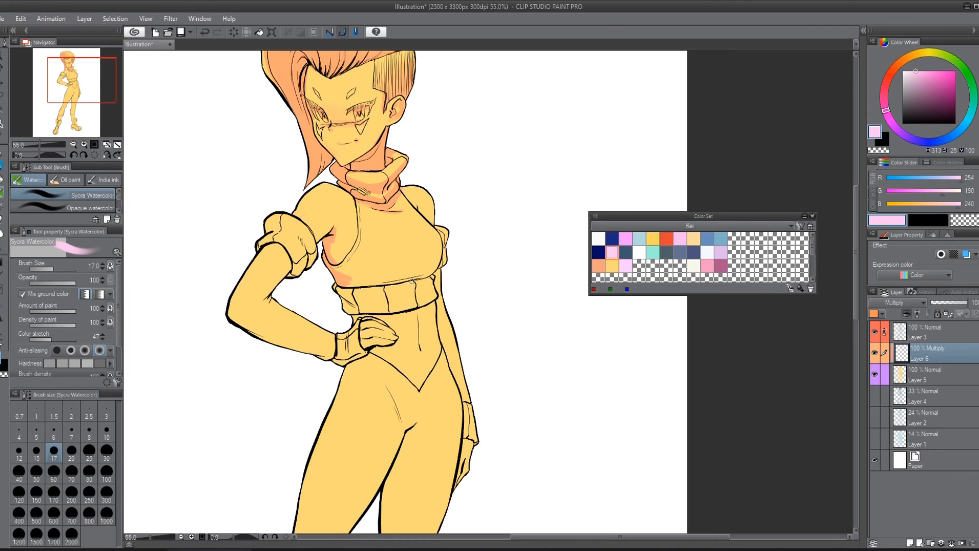
click(54, 472)
mouse_move(383, 253)
mouse_down()
mouse_move(367, 261)
mouse_move(435, 244)
mouse_move(438, 255)
mouse_move(420, 273)
mouse_move(329, 271)
mouse_move(366, 266)
mouse_move(352, 279)
mouse_up()
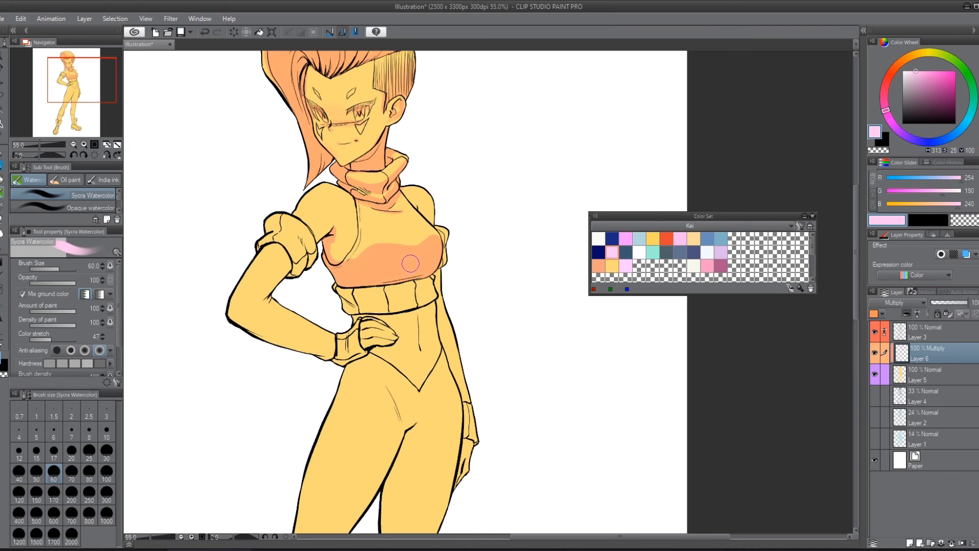
Step: Shade the whole hanging arm from its sleeve cuff down to the glove in pale pink at brush size 25
click(89, 450)
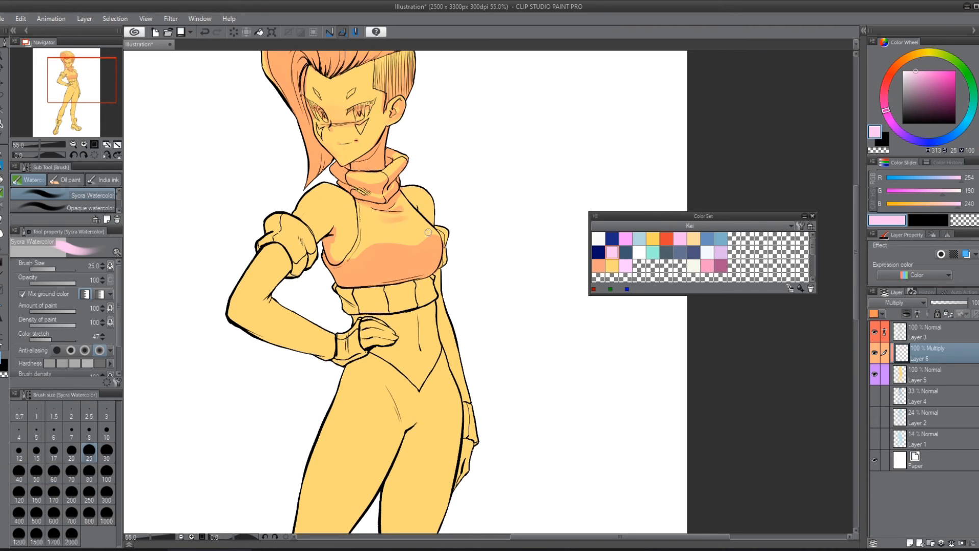
mouse_move(433, 222)
mouse_down()
mouse_move(423, 212)
mouse_move(438, 211)
mouse_move(446, 254)
mouse_up()
drag(439, 272, 446, 344)
drag(437, 307, 478, 435)
drag(508, 371, 400, 253)
mouse_move(365, 307)
mouse_down()
mouse_move(353, 352)
mouse_move(366, 292)
mouse_move(365, 333)
mouse_up()
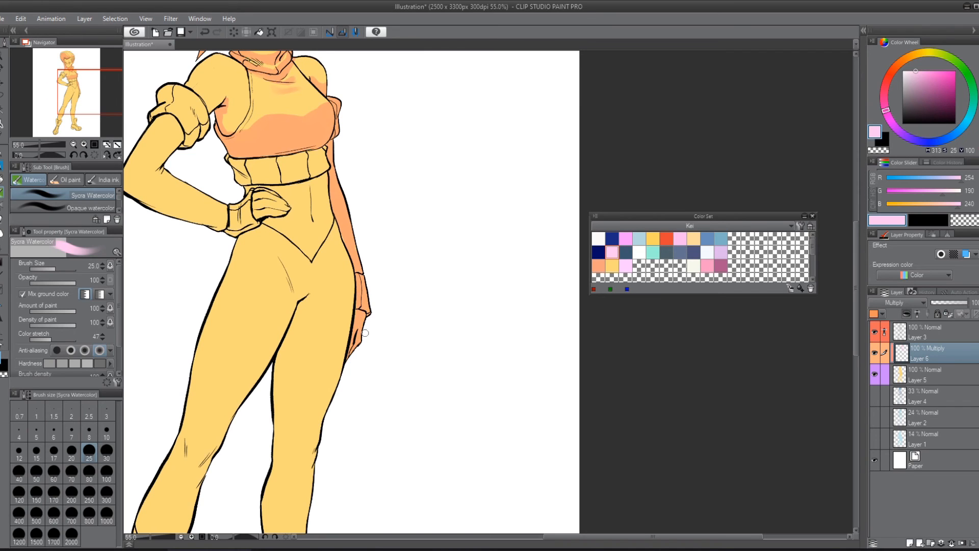
Step: Shade the underside of the bent arm and the hand resting on the hip in pale pink
drag(416, 288, 467, 424)
drag(334, 265, 440, 267)
mouse_move(358, 252)
mouse_down()
mouse_move(319, 297)
mouse_move(331, 292)
mouse_move(315, 324)
mouse_move(291, 314)
mouse_move(368, 350)
mouse_move(286, 322)
mouse_move(393, 355)
mouse_move(346, 359)
mouse_move(405, 357)
mouse_move(391, 366)
mouse_move(450, 339)
mouse_move(432, 326)
mouse_move(424, 350)
mouse_move(433, 330)
mouse_up()
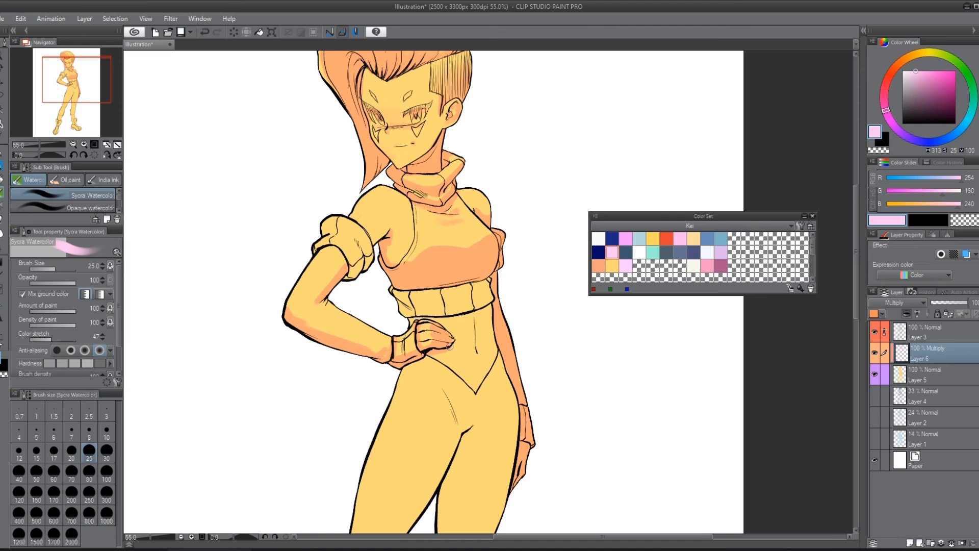
Step: Shade the segments of the waistband in pale pink at brush size 15, undoing the unwanted strokes
key(bracketleft)
key(bracketleft)
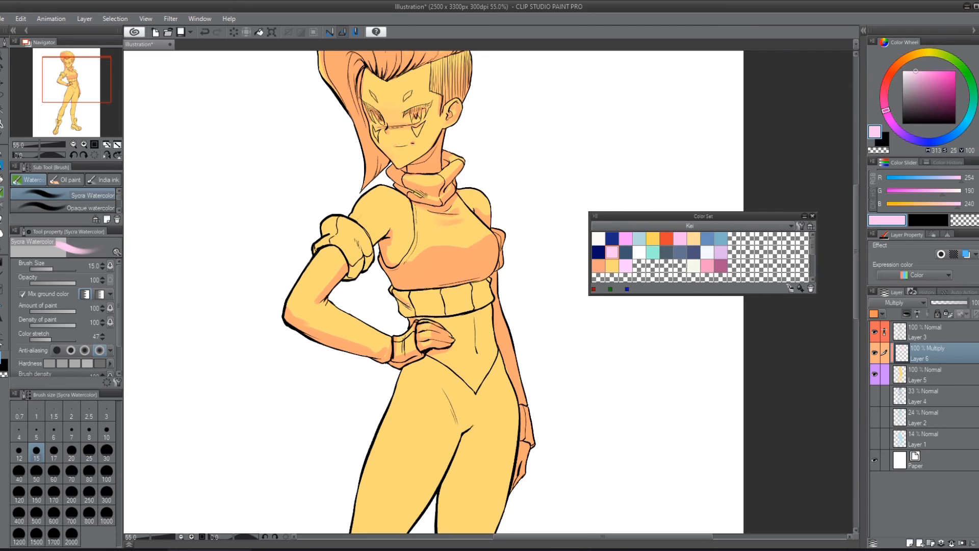
mouse_move(411, 301)
mouse_down()
mouse_move(440, 303)
mouse_move(427, 297)
mouse_move(414, 315)
mouse_move(486, 303)
mouse_move(437, 312)
mouse_up()
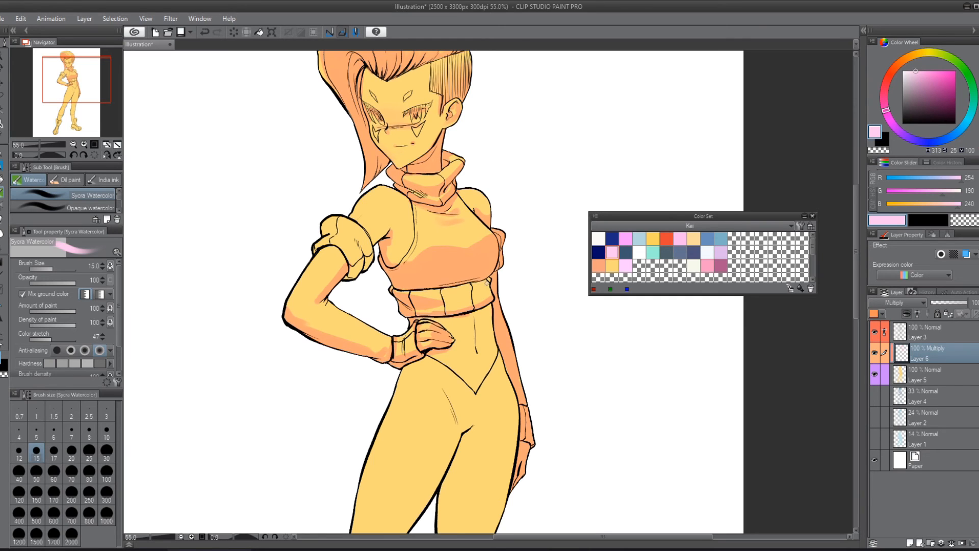
mouse_move(486, 282)
mouse_down()
mouse_move(491, 298)
mouse_move(468, 295)
mouse_move(480, 292)
mouse_up()
drag(432, 318, 493, 305)
key(ctrl+z)
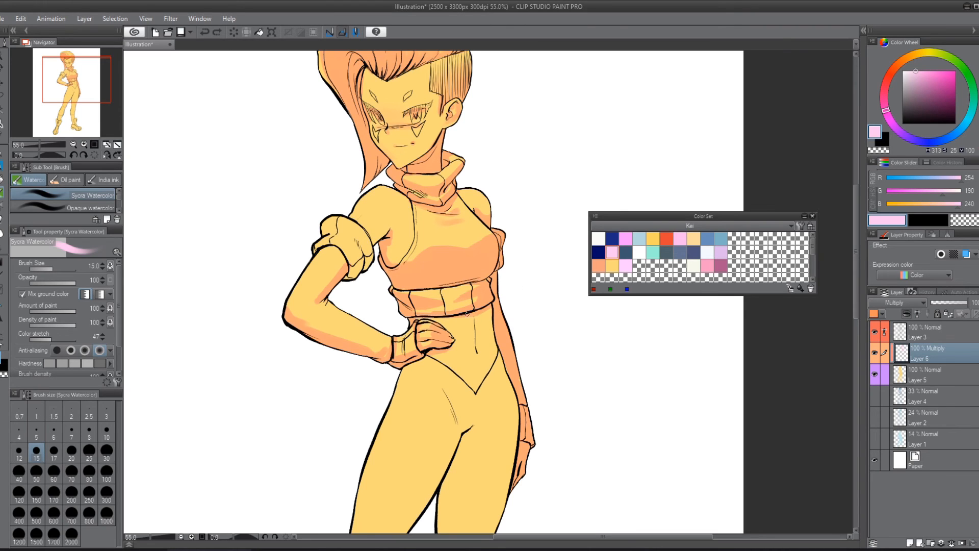
key(ctrl+z)
Step: Shade the belly softly down to the point of the V-shaped waistline in pale pink at brush size 40
key(bracketright)
key(bracketright)
key(bracketright)
key(bracketright)
key(bracketright)
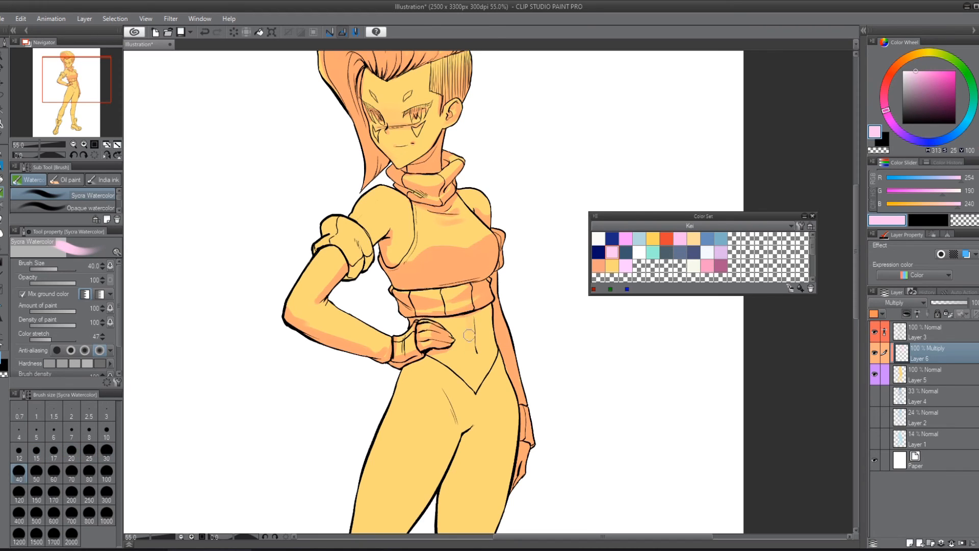
mouse_move(469, 335)
mouse_down()
mouse_move(475, 360)
mouse_move(466, 327)
mouse_move(482, 306)
mouse_move(492, 356)
mouse_move(479, 386)
mouse_move(492, 352)
mouse_move(489, 316)
mouse_move(495, 363)
mouse_move(501, 351)
mouse_move(475, 382)
mouse_up()
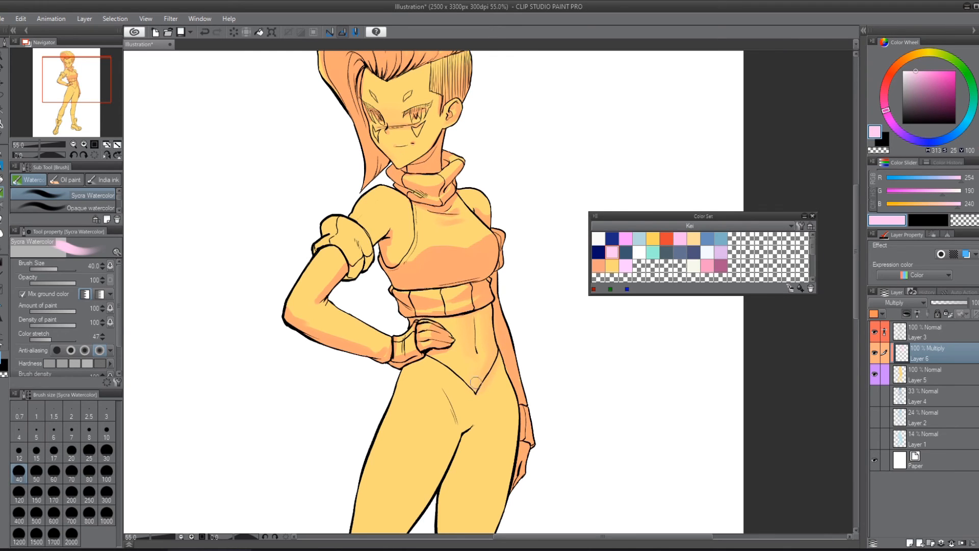
Step: Try a thin pale pink shadow below the waistband at brush size 12, and undo it
mouse_move(560, 358)
mouse_down()
mouse_move(498, 320)
mouse_move(486, 292)
mouse_up()
key(bracketleft)
key(bracketleft)
key(bracketleft)
key(bracketleft)
key(bracketleft)
key(bracketleft)
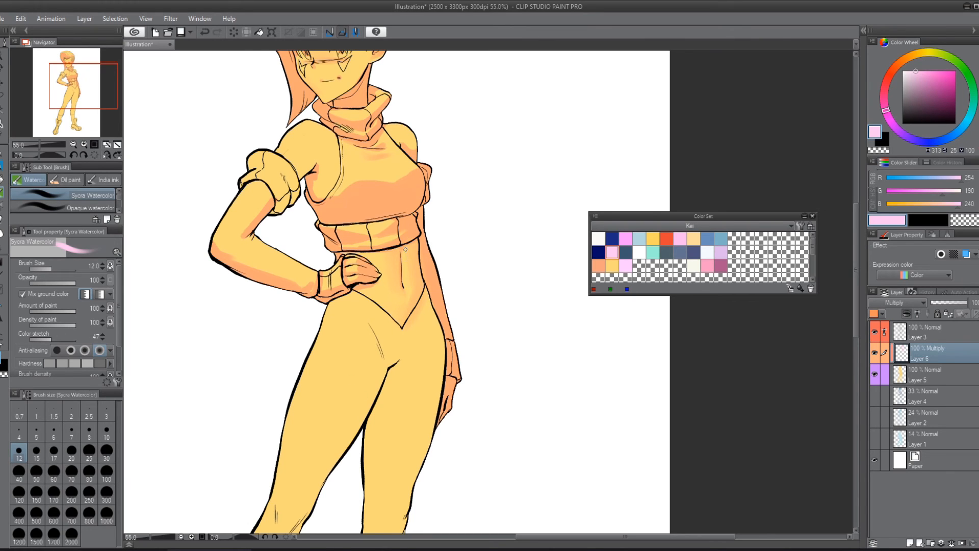
mouse_move(402, 251)
mouse_down()
mouse_move(408, 291)
mouse_move(376, 248)
mouse_up()
key(ctrl+z)
drag(485, 355, 485, 295)
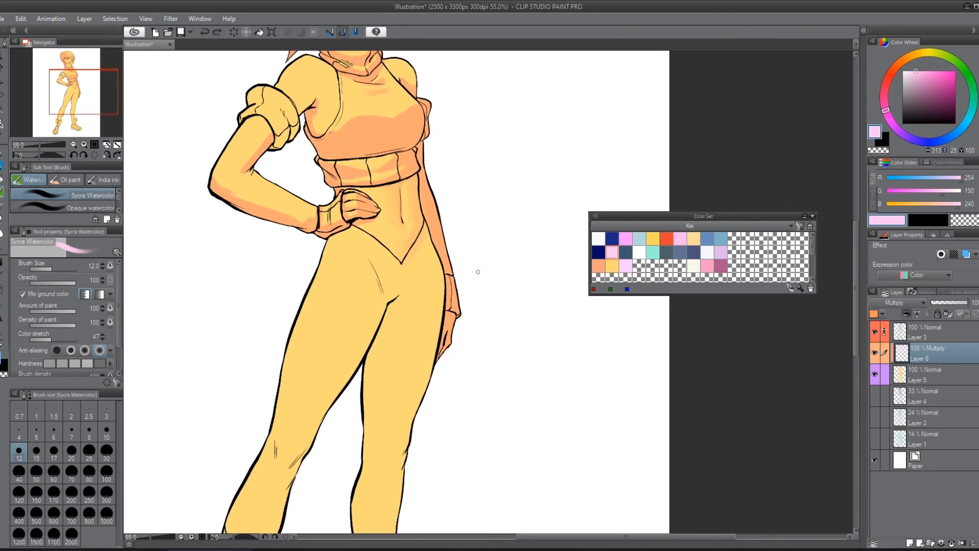
Step: Shade the crotch area between the hips in pale pink at brush size 20, and enlarge the brush to 40
key(bracketright)
key(bracketright)
key(bracketright)
drag(388, 299, 415, 278)
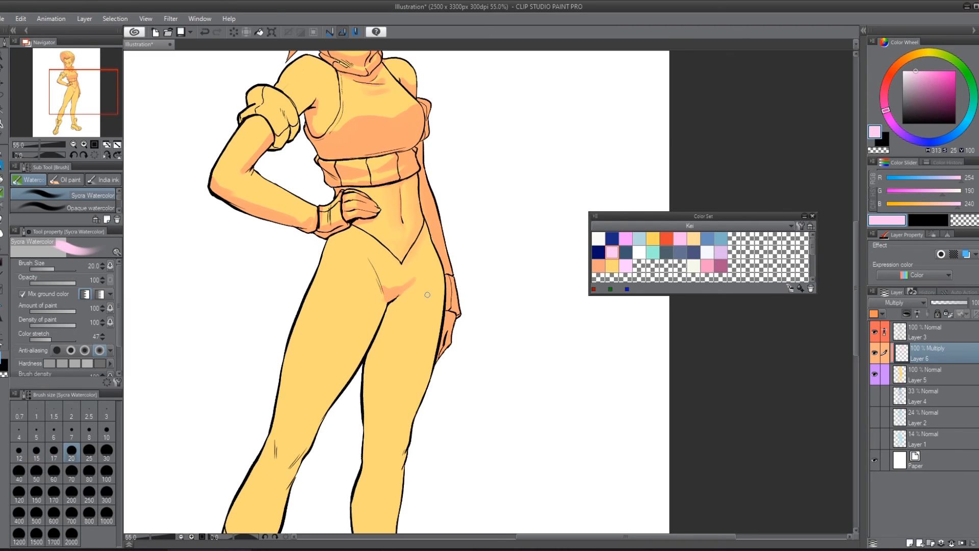
key(bracketright)
key(bracketright)
key(bracketright)
drag(443, 378, 451, 294)
scroll(469, 298, down, 1)
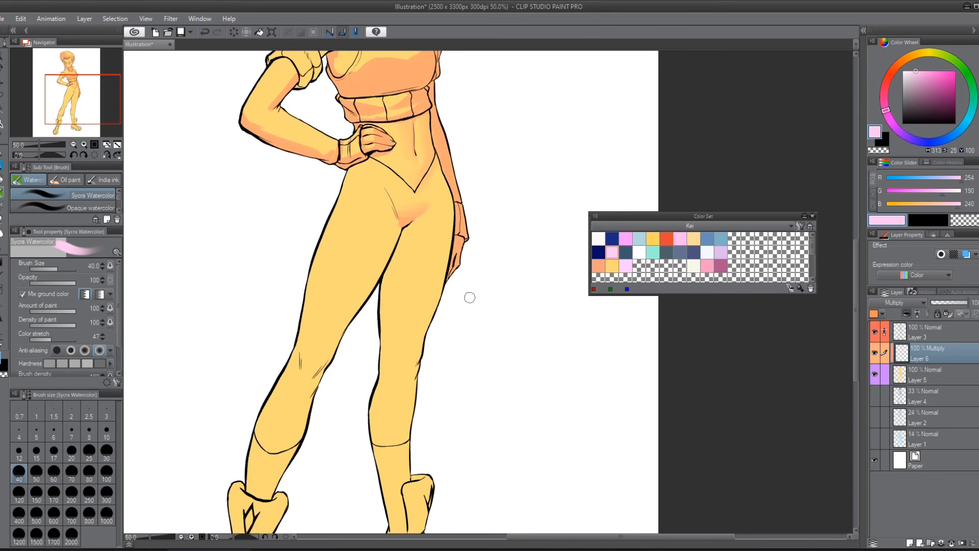
scroll(470, 297, down, 1)
scroll(410, 244, down, 1)
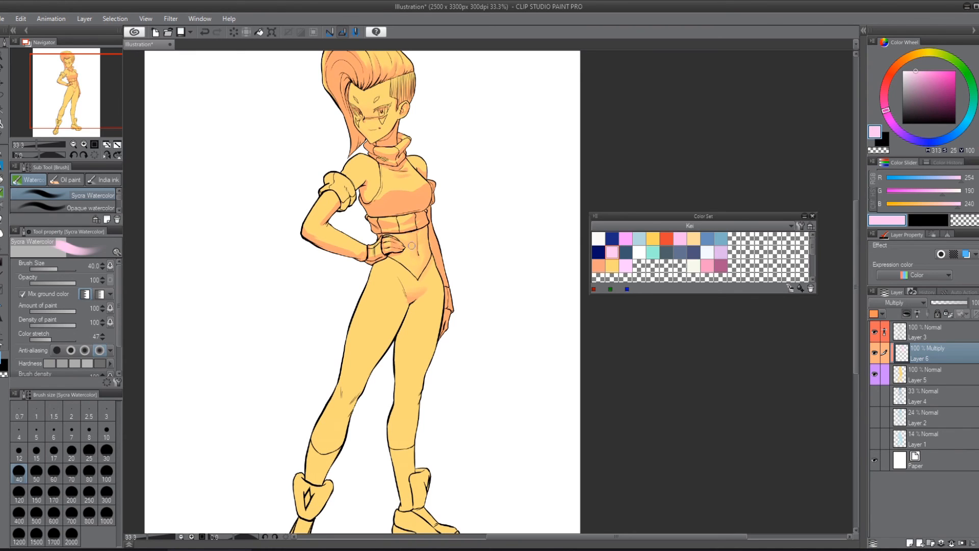
drag(413, 248, 423, 277)
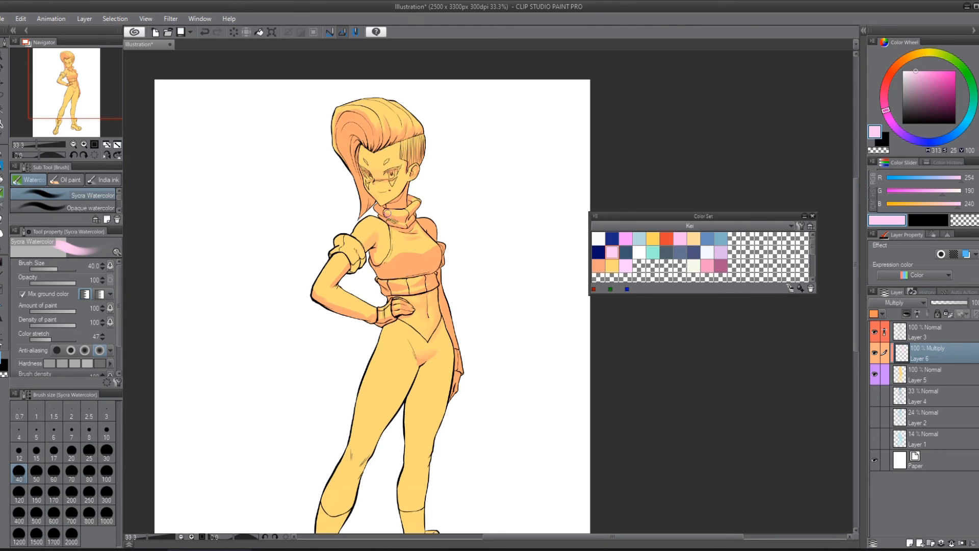
Step: Shade the folds of the puffed sleeve cuff on the bent arm in pale pink at brush size 17
key(bracketleft)
key(bracketleft)
key(bracketleft)
key(bracketleft)
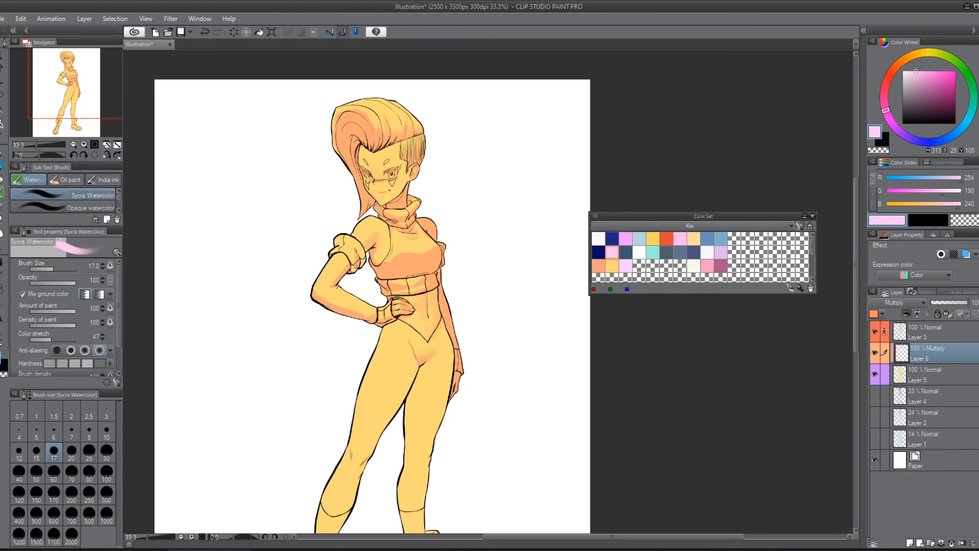
scroll(376, 268, up, 2)
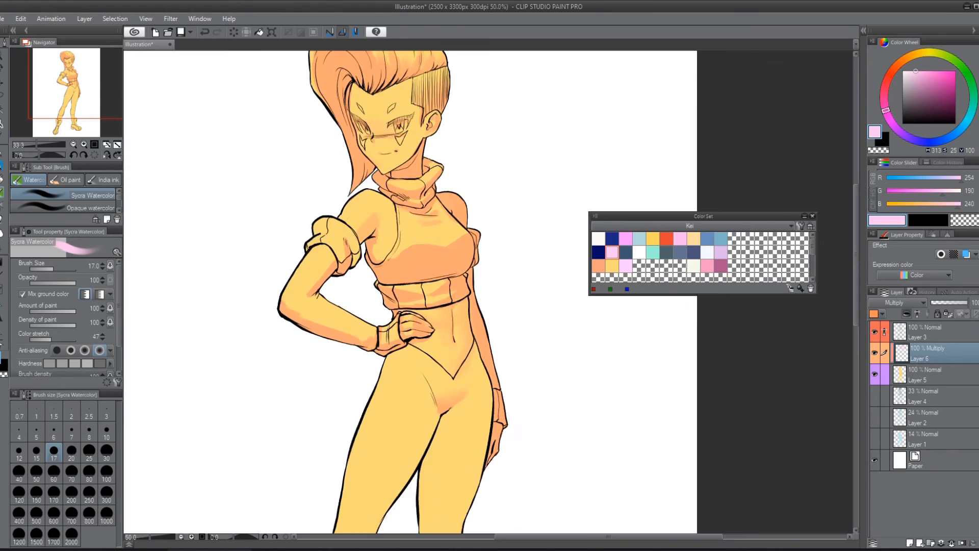
mouse_move(285, 238)
mouse_down()
mouse_move(306, 235)
mouse_move(318, 257)
mouse_move(316, 235)
mouse_move(285, 236)
mouse_move(332, 231)
mouse_move(330, 258)
mouse_move(348, 231)
mouse_move(354, 252)
mouse_move(342, 262)
mouse_up()
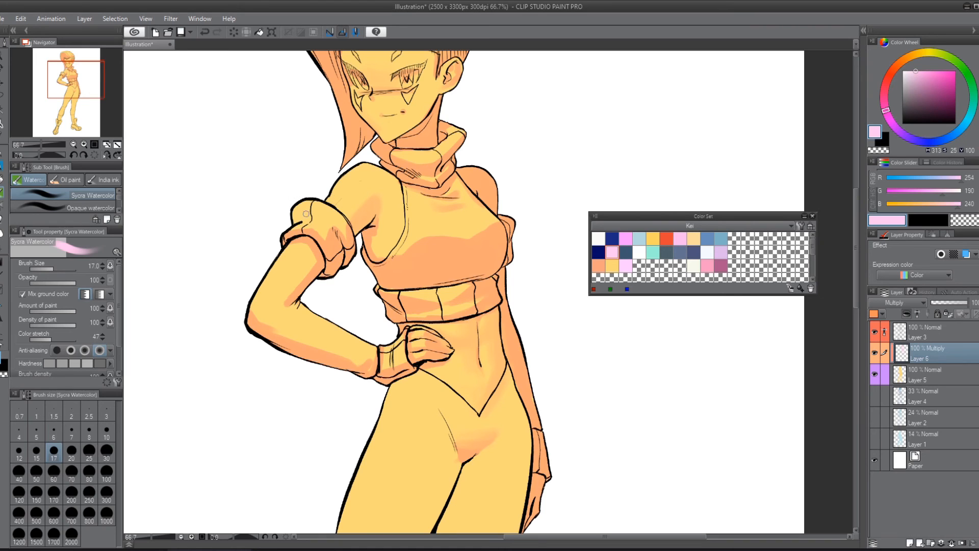
mouse_move(306, 213)
mouse_down()
mouse_move(329, 228)
mouse_move(303, 211)
mouse_move(332, 231)
mouse_move(324, 194)
mouse_move(319, 200)
mouse_move(355, 237)
mouse_up()
drag(327, 201, 342, 212)
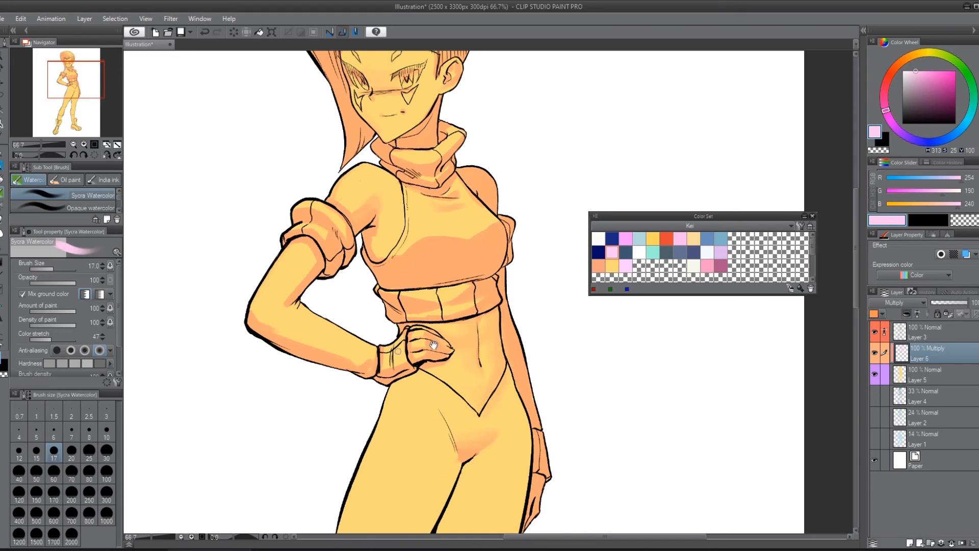
Step: Enlarge the brush to 60 and shade the knee of the forward leg in pale pink
drag(479, 359, 433, 298)
drag(456, 345, 464, 277)
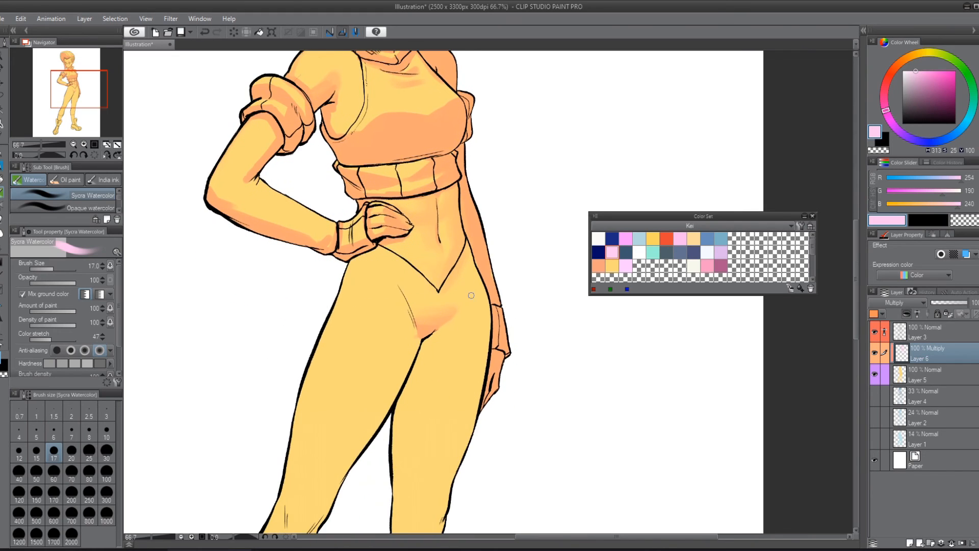
scroll(472, 295, down, 2)
key(bracketright)
key(bracketright)
key(bracketright)
key(bracketright)
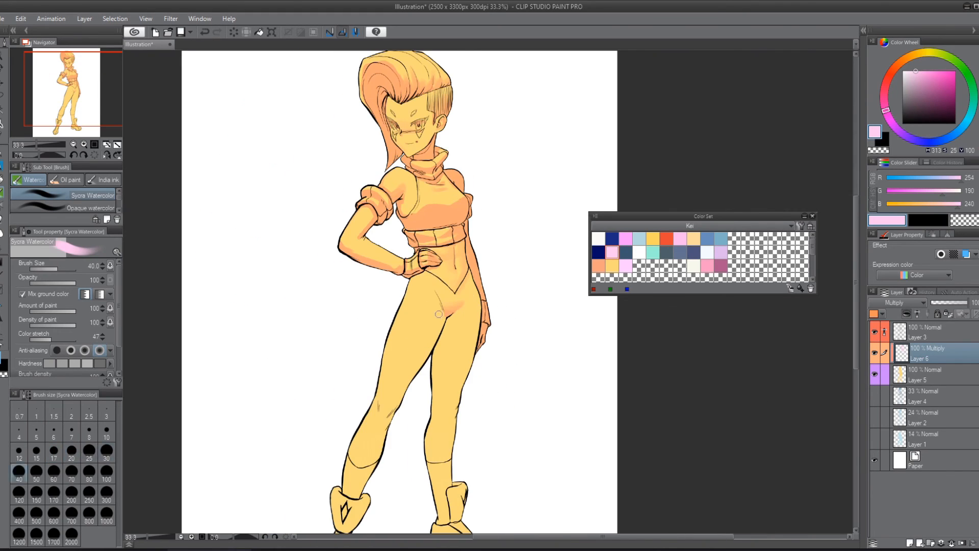
key(bracketright)
key(bracketright)
mouse_move(398, 404)
mouse_down()
mouse_move(380, 420)
mouse_move(394, 407)
mouse_up()
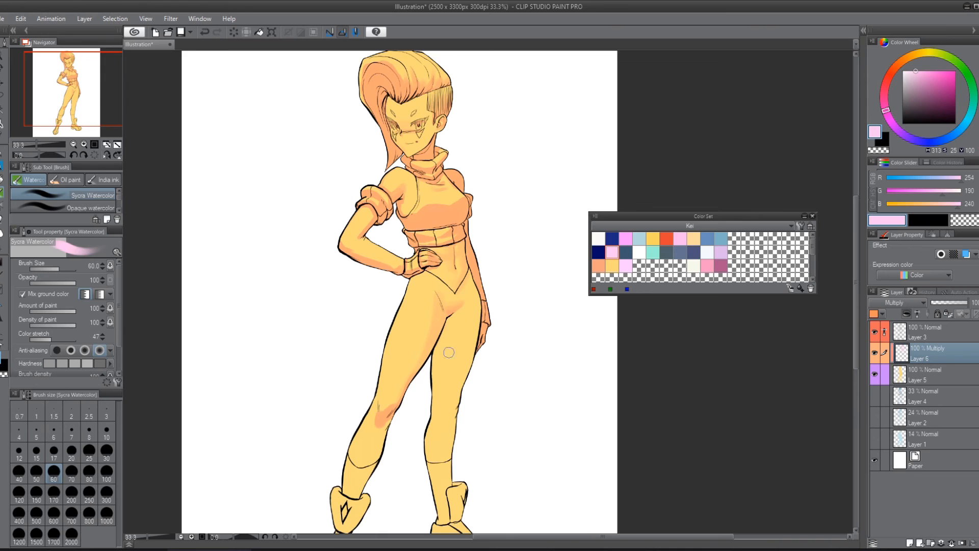
Step: Shade the far leg from the thigh down in pale pink, covering its lower leg and boot entirely
mouse_move(449, 353)
mouse_down()
mouse_move(454, 315)
mouse_move(431, 420)
mouse_move(476, 297)
mouse_move(466, 243)
mouse_move(464, 374)
mouse_move(481, 313)
mouse_move(471, 352)
mouse_move(447, 280)
mouse_move(417, 308)
mouse_move(395, 358)
mouse_up()
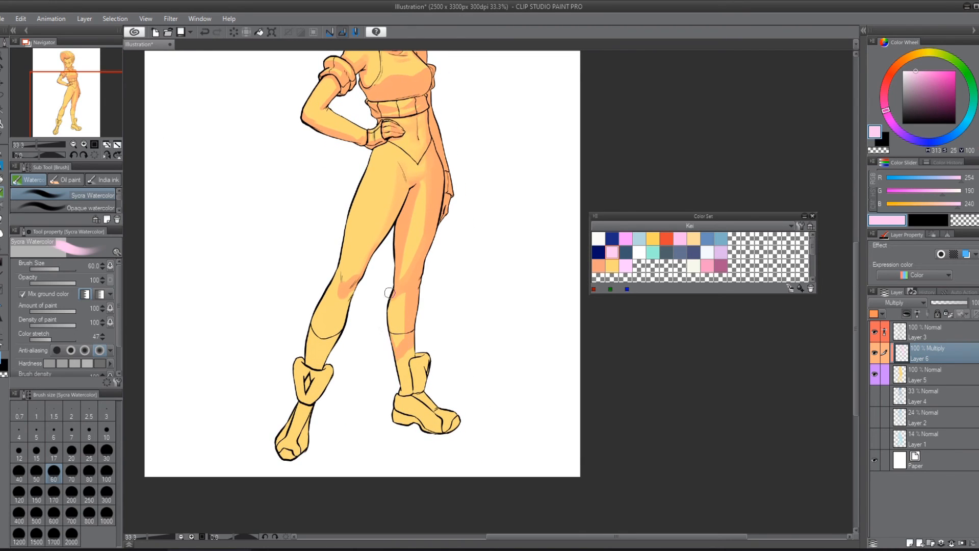
mouse_move(390, 293)
mouse_down()
mouse_move(394, 356)
mouse_move(412, 327)
mouse_move(394, 365)
mouse_move(403, 362)
mouse_move(404, 390)
mouse_move(434, 362)
mouse_move(420, 369)
mouse_move(426, 380)
mouse_move(395, 443)
mouse_move(463, 413)
mouse_up()
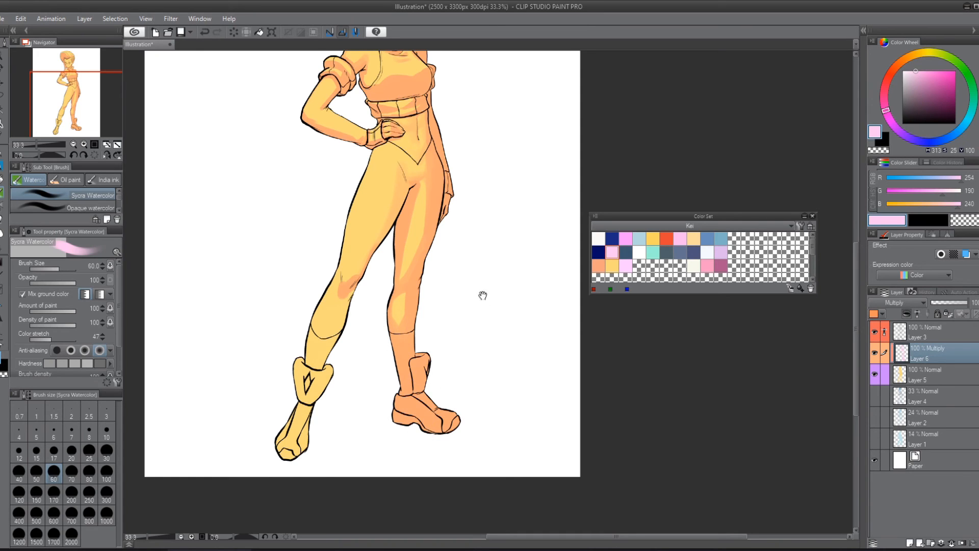
Step: Shade the forward leg's shin, boot cuff and foot in pale pink at brush size 60
drag(482, 295, 485, 369)
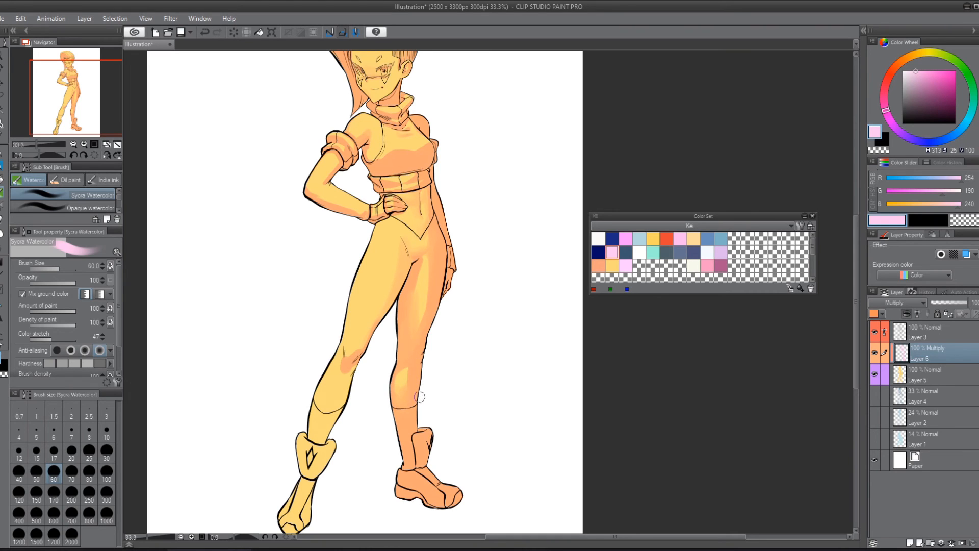
drag(513, 391, 527, 363)
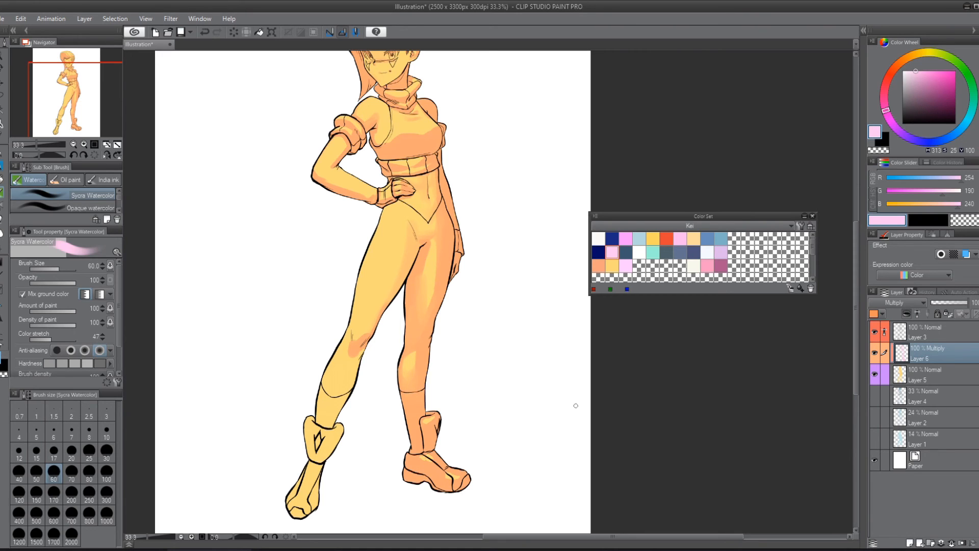
mouse_move(358, 362)
mouse_down()
mouse_move(363, 351)
mouse_move(342, 406)
mouse_move(322, 421)
mouse_move(318, 400)
mouse_up()
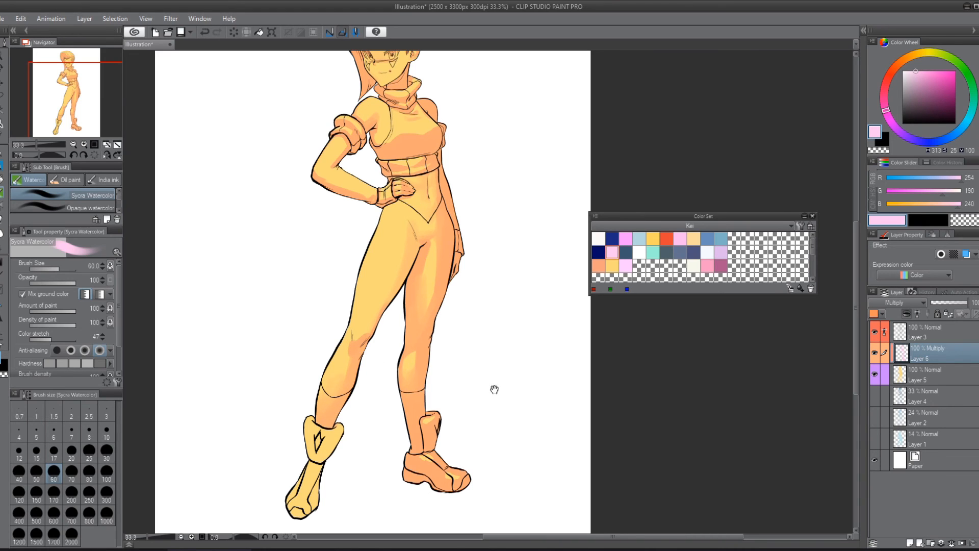
drag(392, 410, 405, 387)
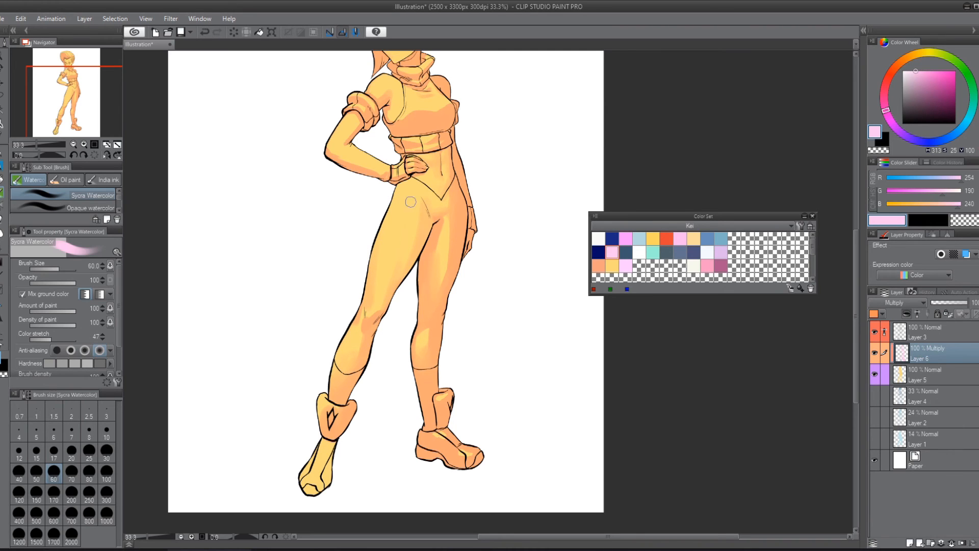
drag(431, 333, 458, 249)
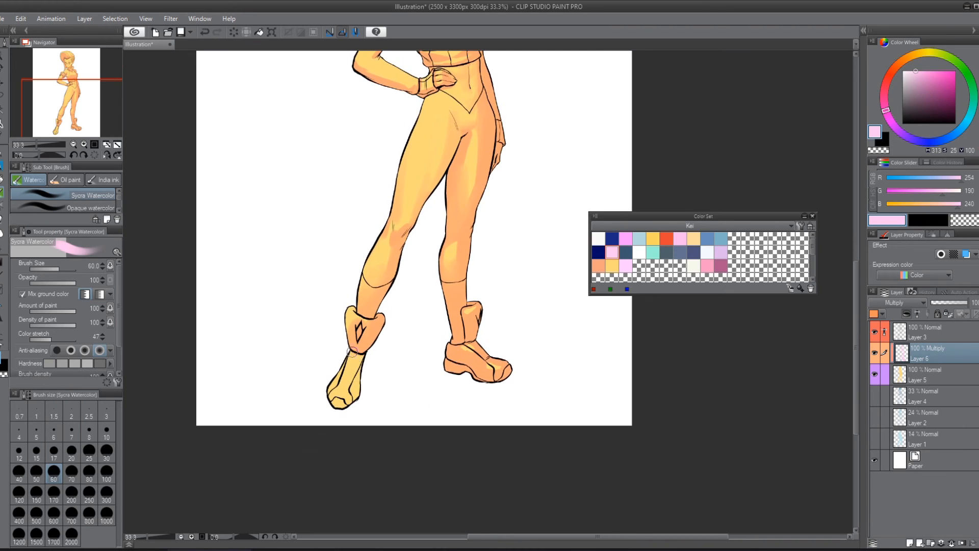
mouse_move(349, 399)
mouse_down()
mouse_move(333, 404)
mouse_move(342, 407)
mouse_move(354, 386)
mouse_move(345, 371)
mouse_move(360, 367)
mouse_move(355, 395)
mouse_move(361, 381)
mouse_up()
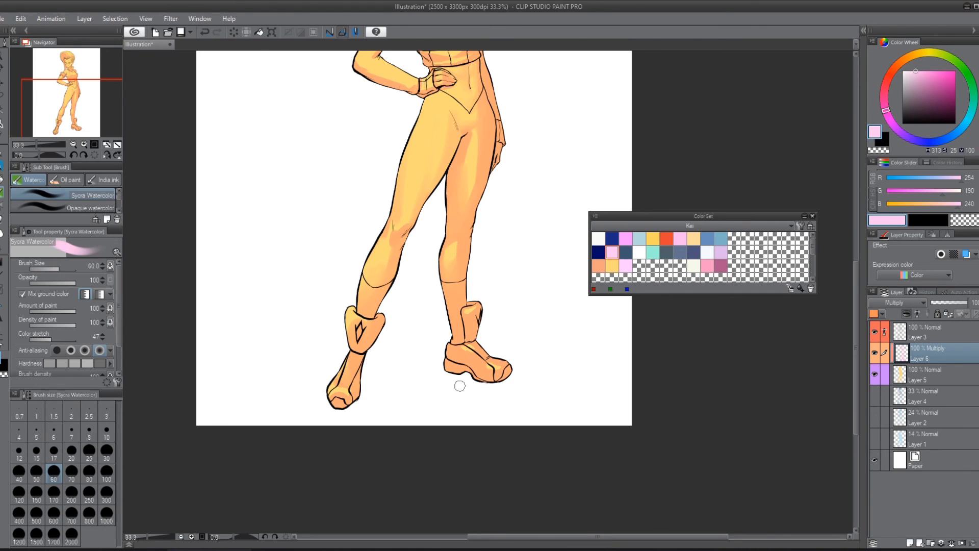
Step: Reduce the brush to 15 and shade along the armhole edge of the top beside the bent arm
scroll(460, 386, down, 1)
drag(484, 291, 421, 438)
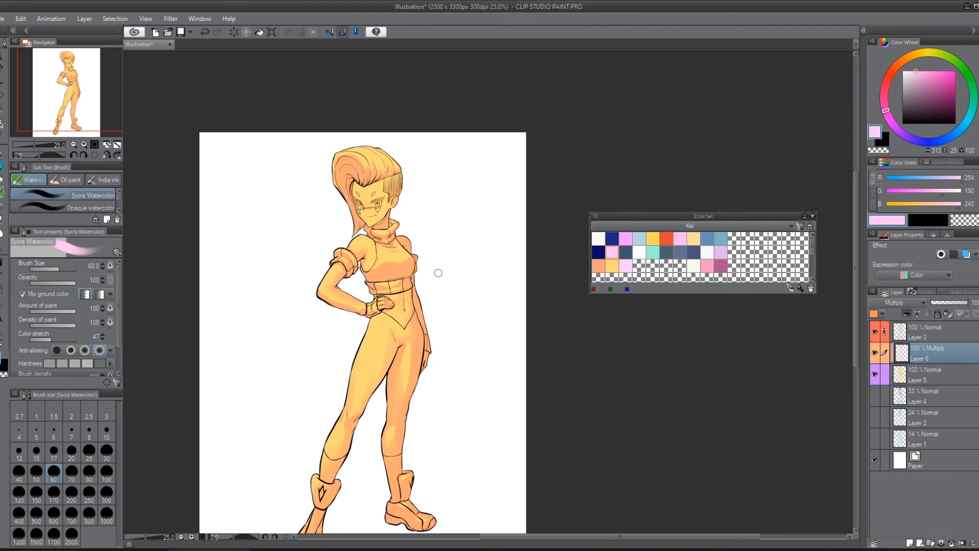
scroll(450, 272, up, 3)
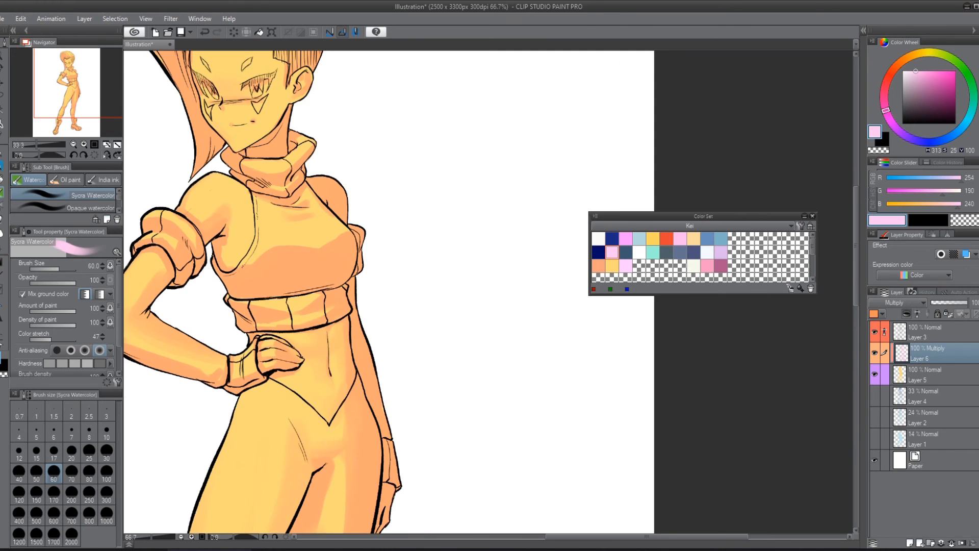
drag(448, 270, 465, 370)
key(bracketleft)
key(bracketleft)
key(bracketleft)
key(bracketleft)
key(bracketleft)
key(bracketleft)
key(bracketleft)
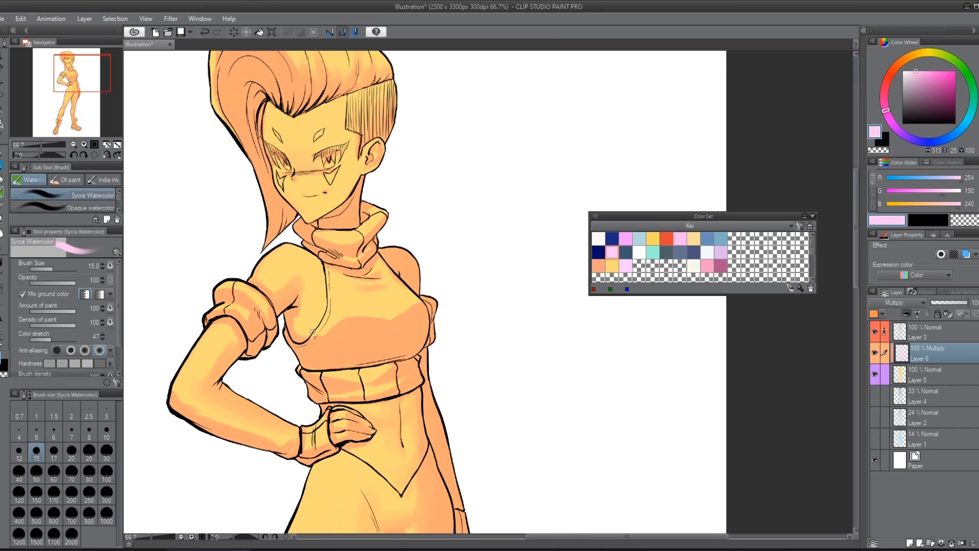
mouse_move(323, 318)
mouse_down()
mouse_move(329, 267)
mouse_move(331, 307)
mouse_up()
Step: Enlarge the brush to 60 and shade the back of the shaved side of the head in pale pink
drag(417, 202, 499, 275)
key(])
key(])
key(])
key(])
key(])
key(])
key(])
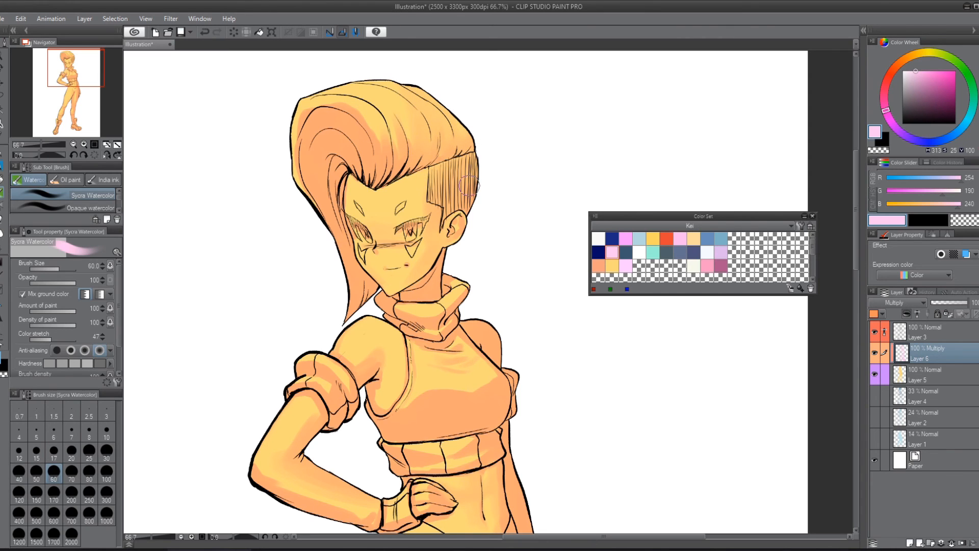
Step: Reduce the brush to 8 and add a thin pale pink shading stroke along the swept-back hair strands
key(bracketleft)
key(bracketleft)
key(bracketleft)
key(bracketleft)
key(bracketleft)
key(bracketleft)
key(bracketleft)
key(bracketleft)
key(bracketleft)
key(bracketleft)
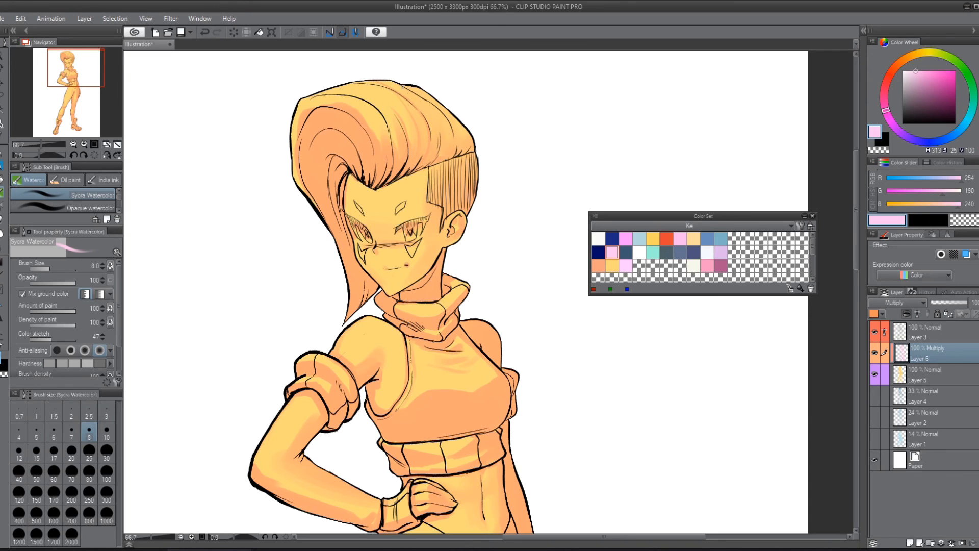
drag(419, 97, 443, 144)
scroll(570, 223, down, 2)
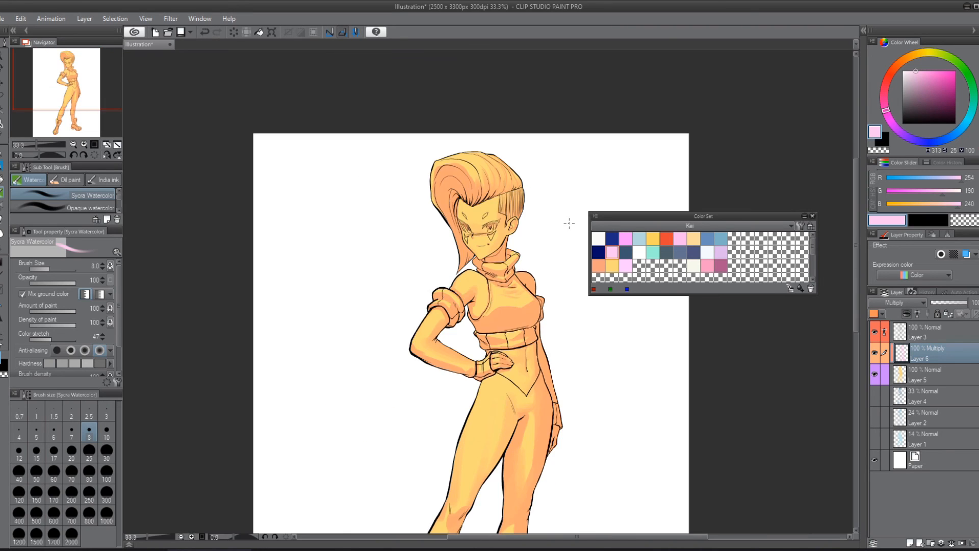
drag(510, 317, 393, 195)
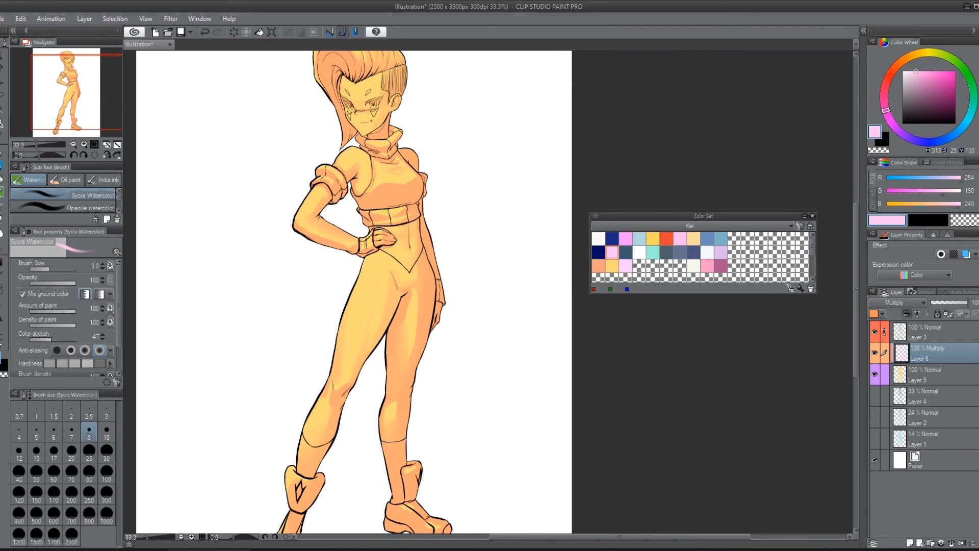
scroll(289, 64, down, 1)
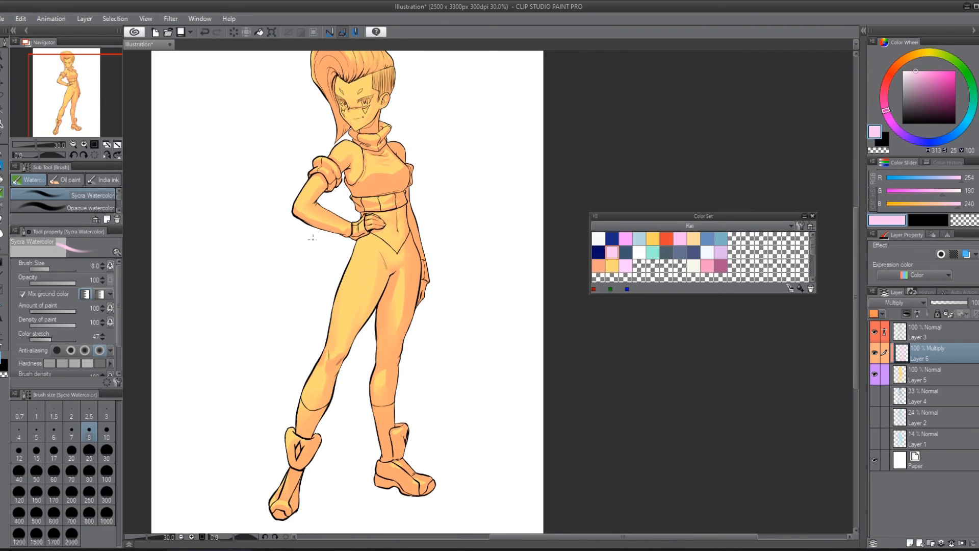
scroll(313, 239, up, 10)
drag(444, 244, 386, 361)
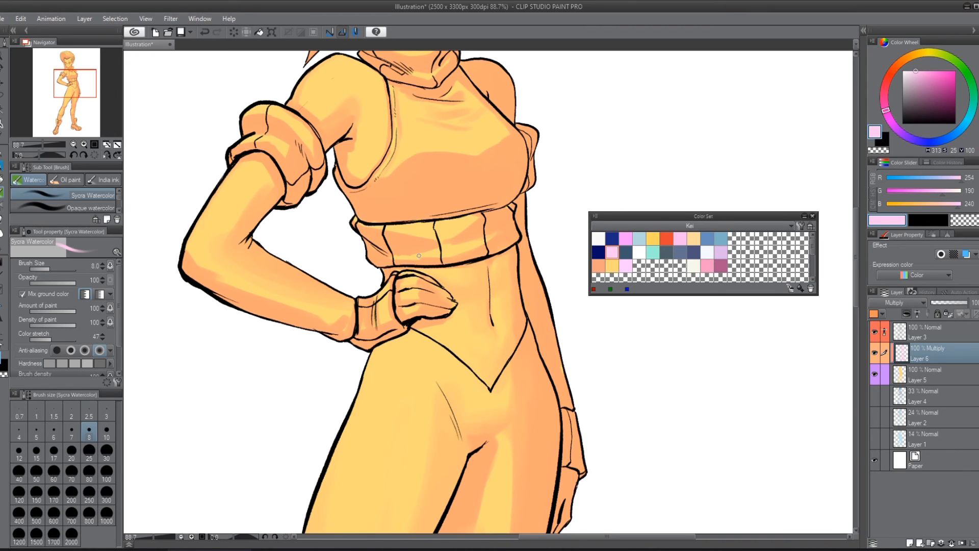
scroll(419, 255, down, 2)
Step: Add a layer above the line art on Layer 3, clip it to the line art and fill it with dark navy blue
click(969, 332)
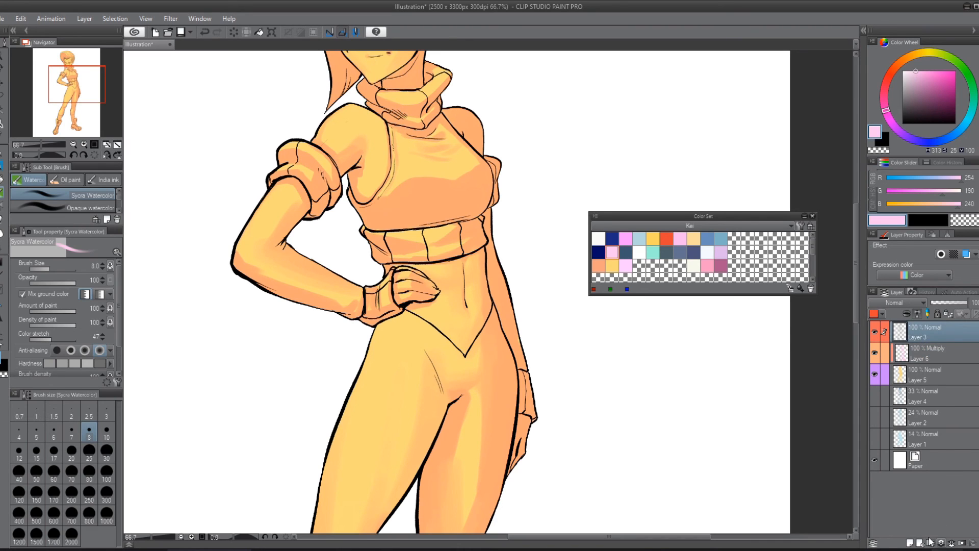
click(910, 543)
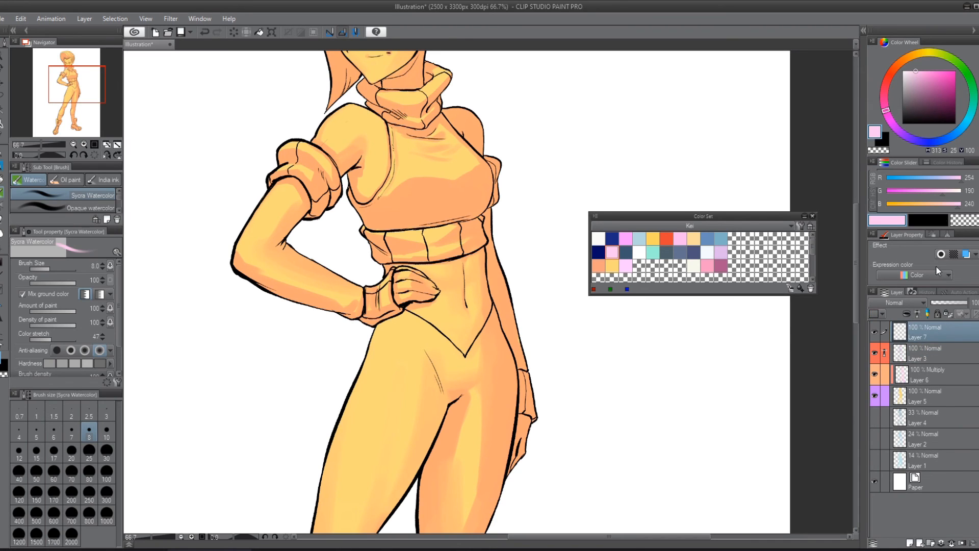
click(908, 315)
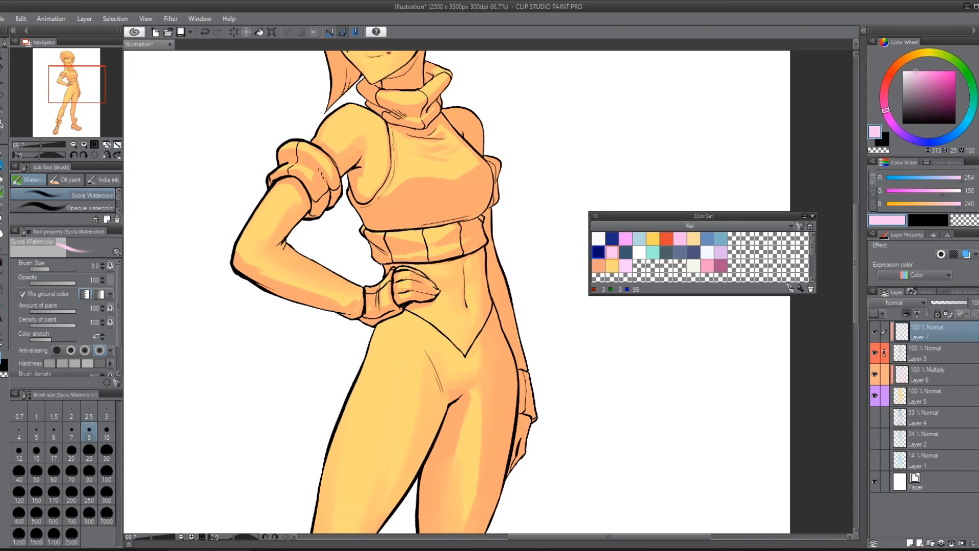
click(598, 252)
key(alt+BackSpace)
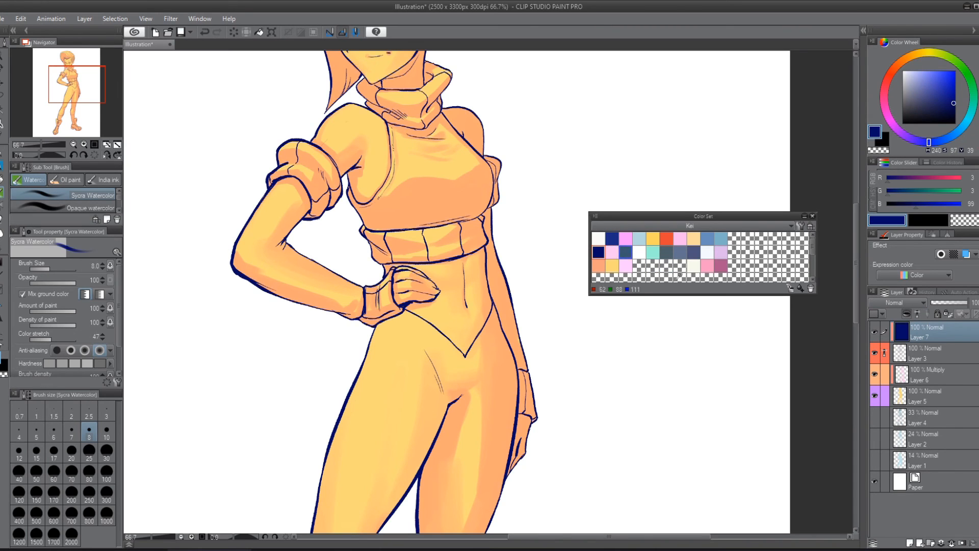
Step: Set the blending mode of the line art on Layer 3 to Multiply
click(931, 358)
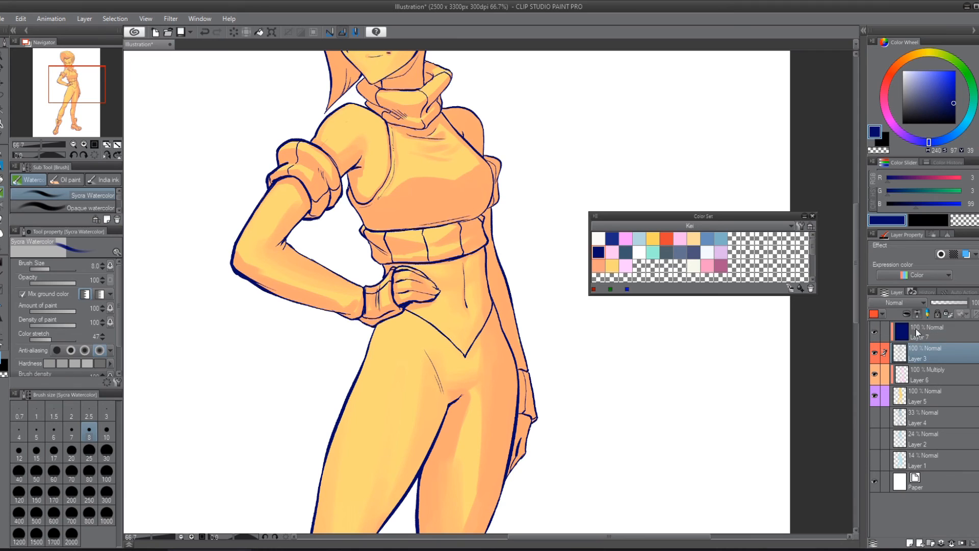
click(896, 303)
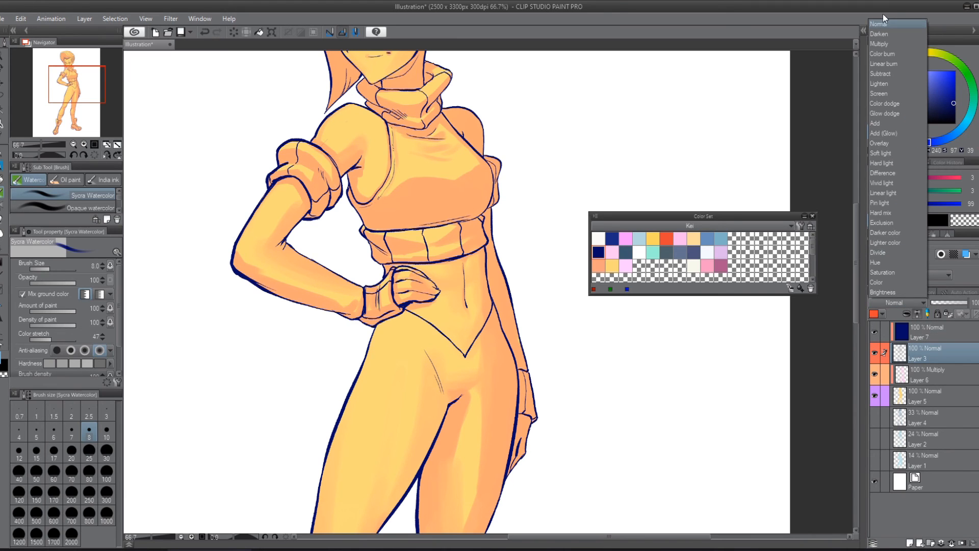
click(878, 43)
key(ctrl+minus)
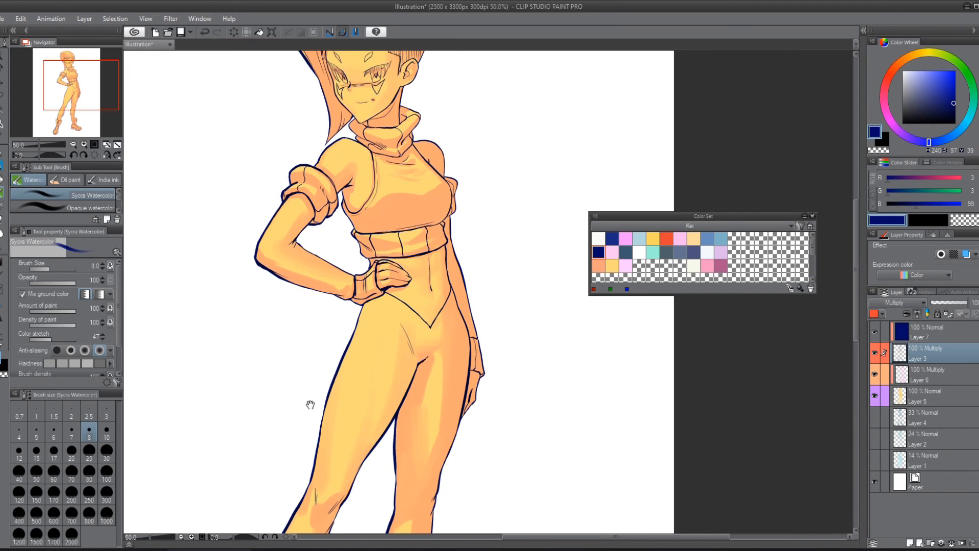
drag(440, 339, 461, 436)
drag(355, 107, 408, 107)
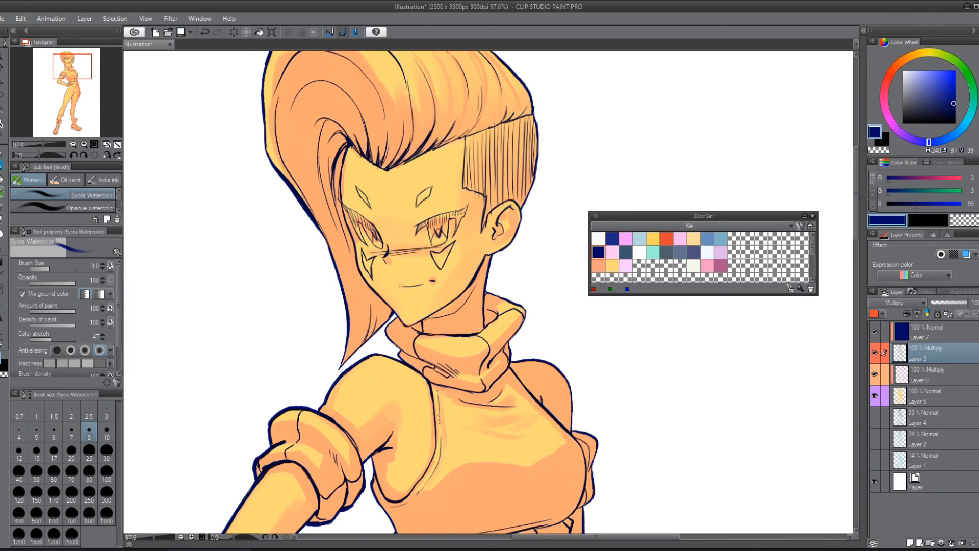
drag(391, 283, 338, 283)
drag(384, 415, 399, 188)
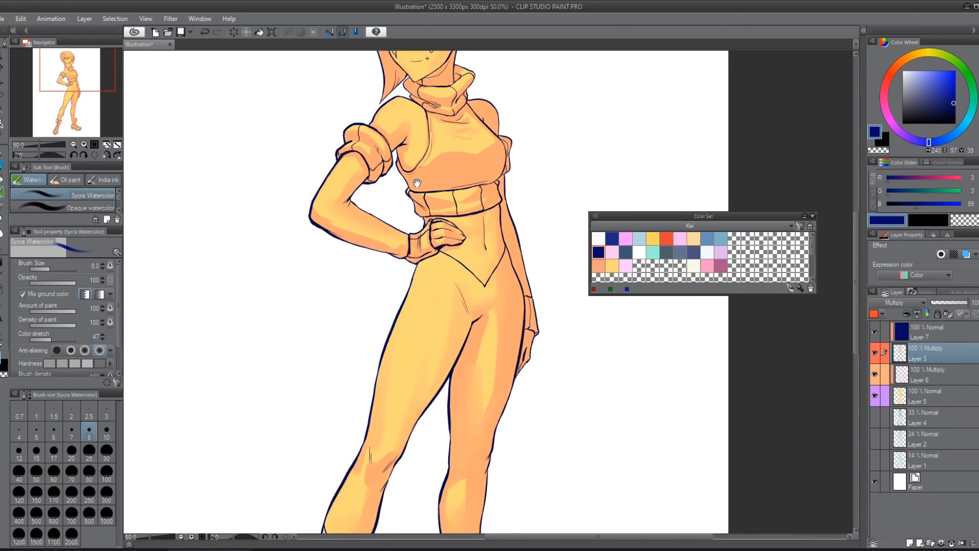
drag(415, 240, 375, 240)
drag(451, 352, 468, 433)
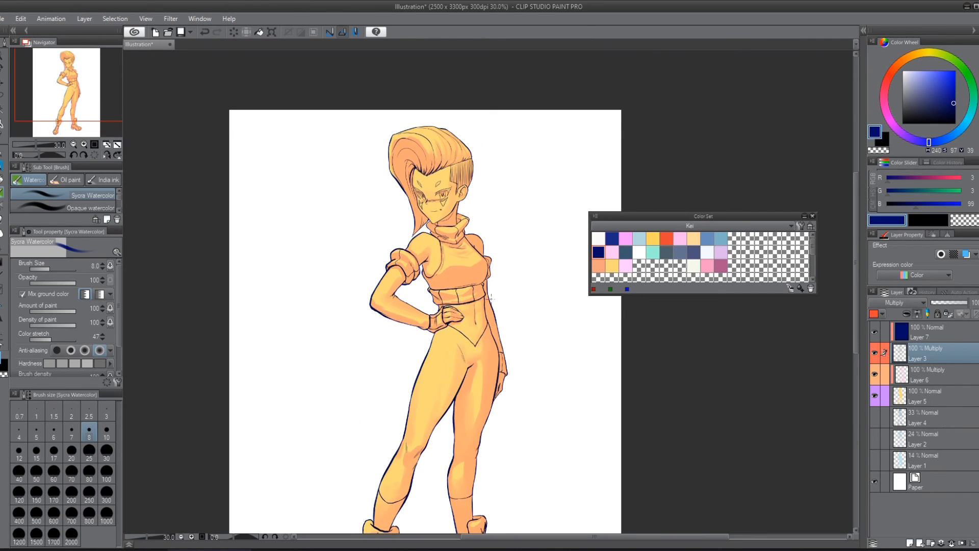
Step: Add a clipped layer directly above the flat base on Layer 5 and hide the shading on Layer 6
click(947, 396)
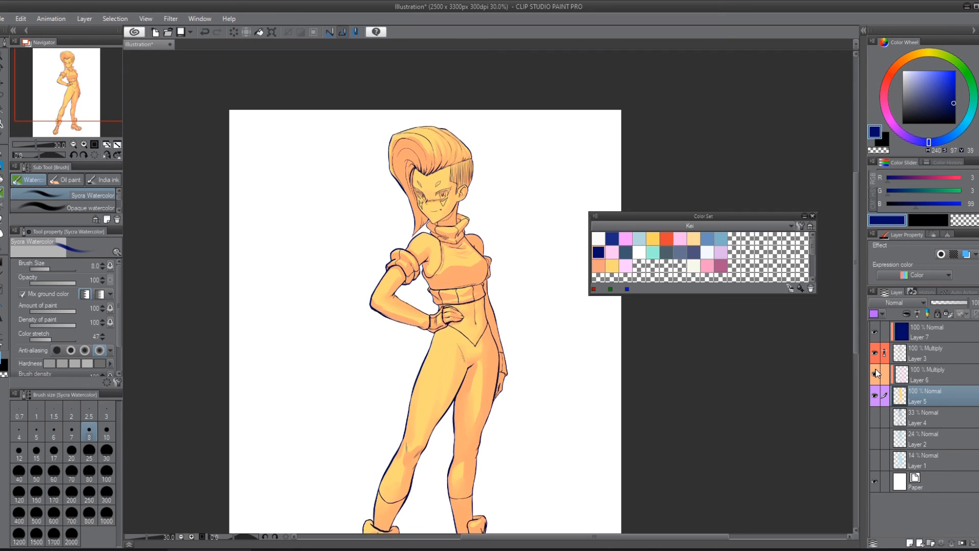
click(910, 543)
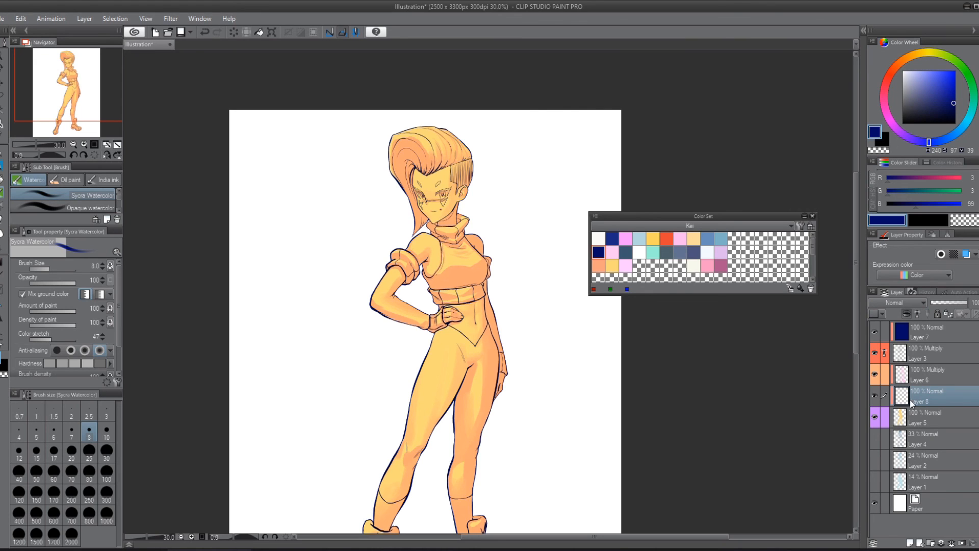
click(874, 376)
click(874, 376)
click(875, 376)
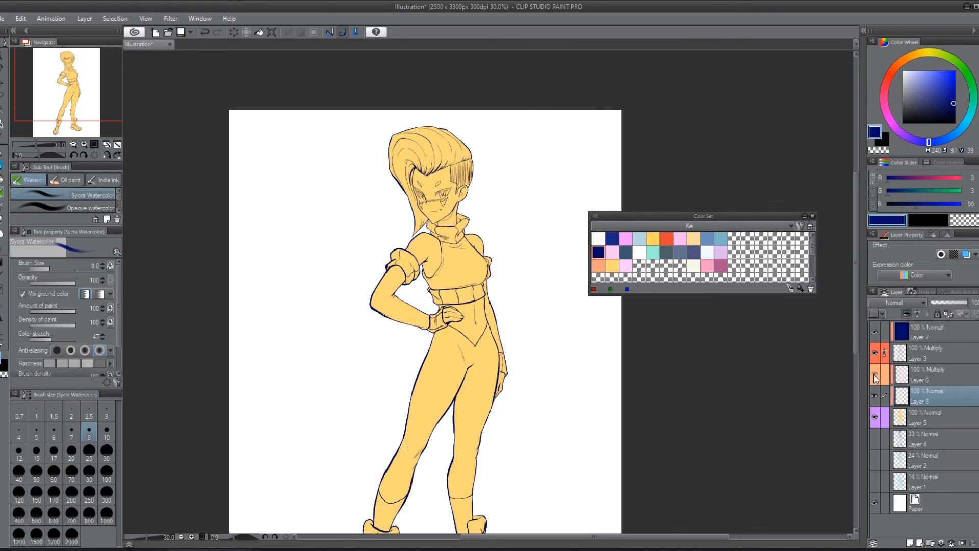
click(875, 376)
click(876, 376)
click(875, 376)
click(875, 376)
Step: Select the empty clipped layer above Layer 5 and move the Color Set palette farther away from the character
click(936, 350)
click(945, 412)
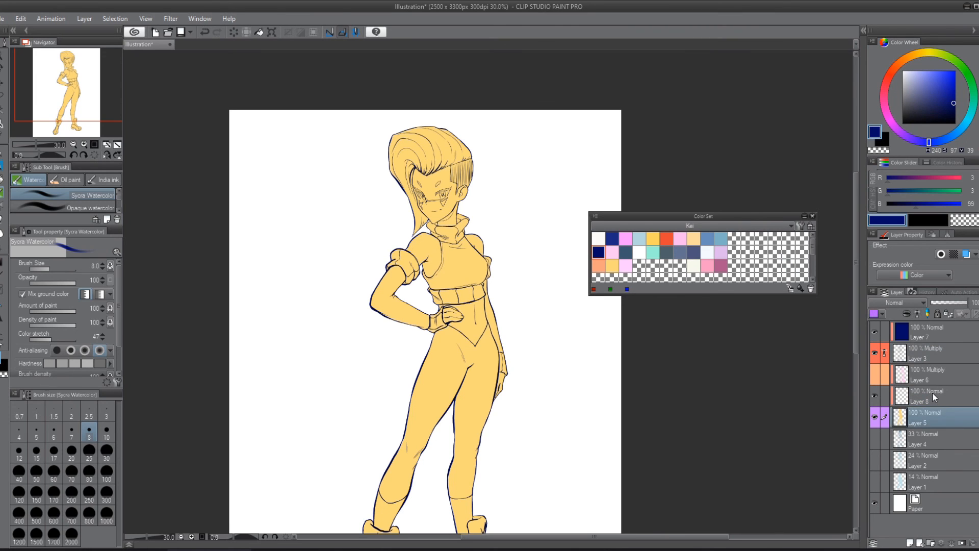
click(937, 397)
drag(686, 223, 733, 159)
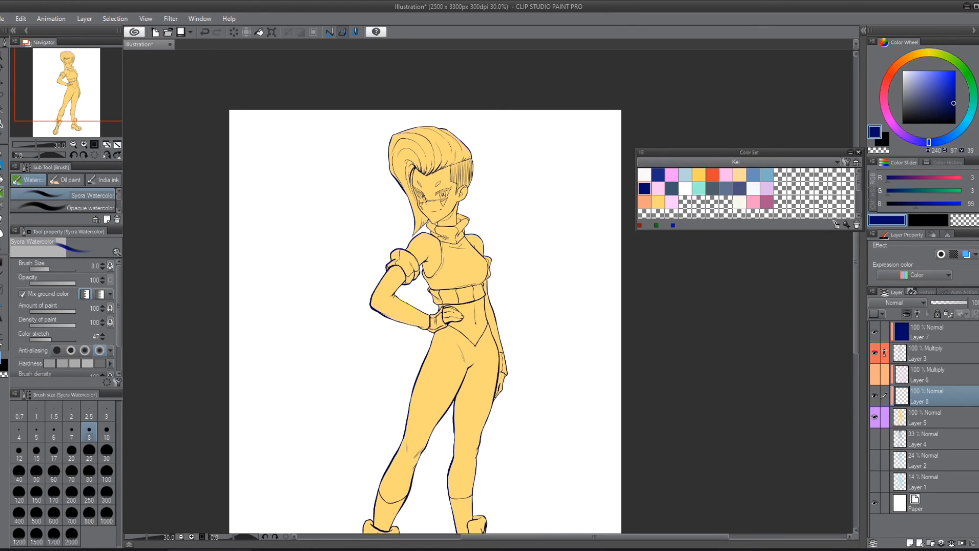
scroll(375, 145, up, 5)
drag(693, 378, 546, 356)
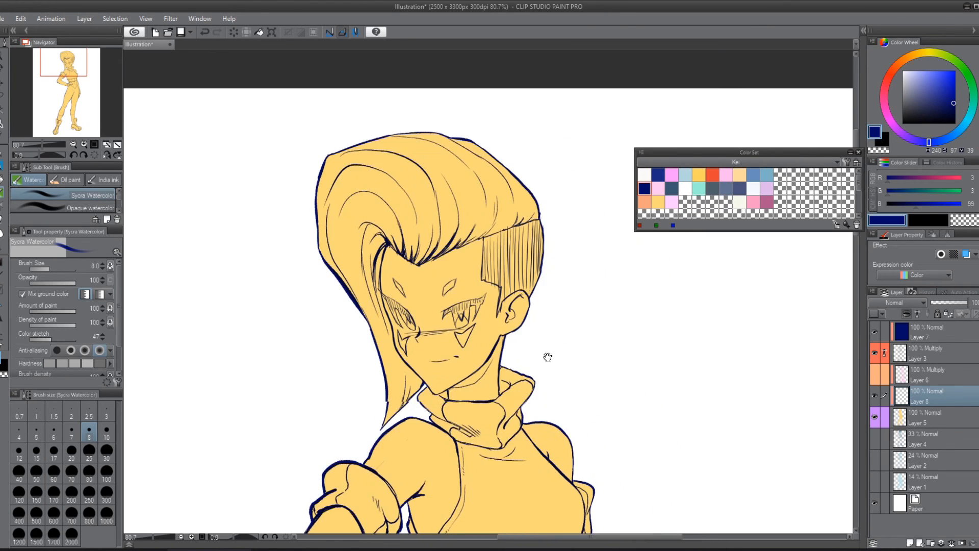
Step: Show the Layer 6 shading again and add a new raster layer above Layer 7
click(875, 374)
click(943, 337)
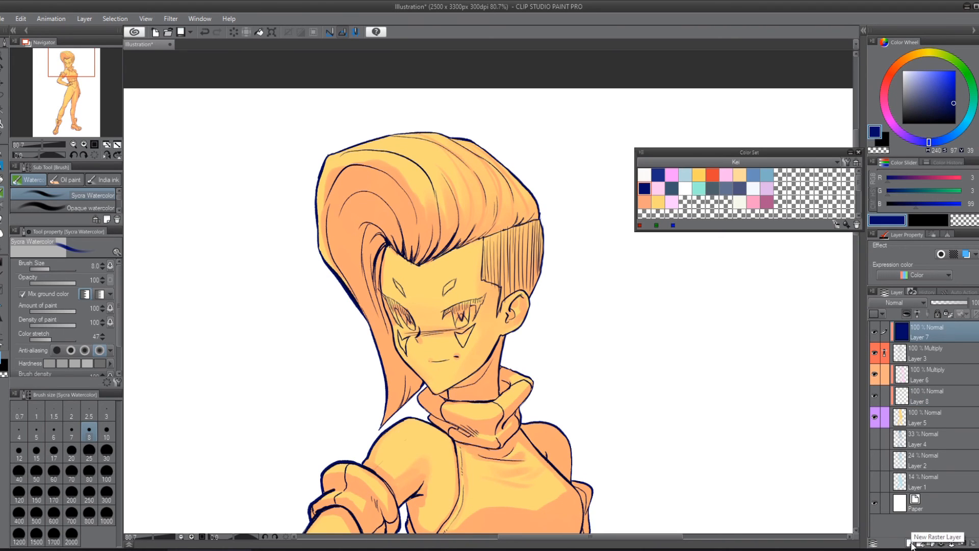
click(911, 544)
Step: Draw a small white highlight in each eye with the Real G-Pen at size 12
drag(940, 120, 903, 71)
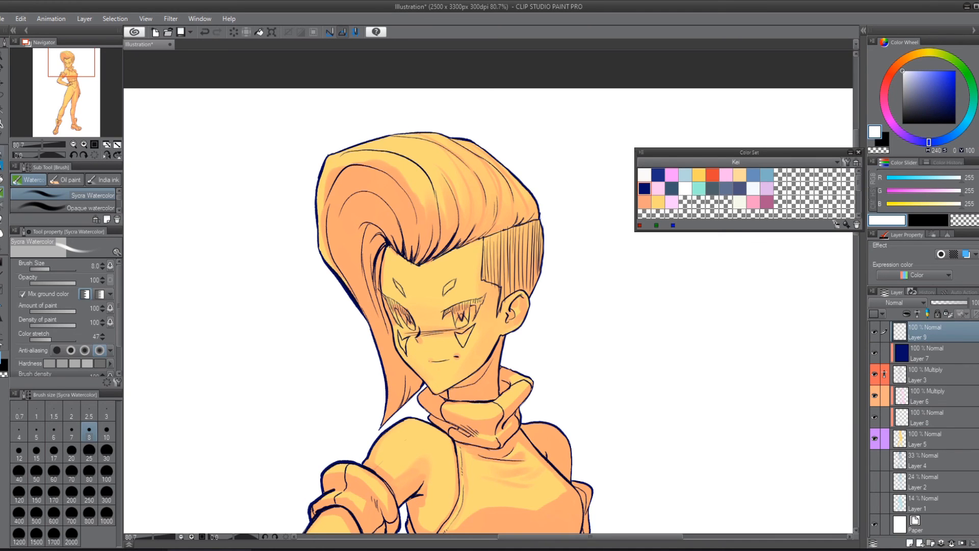
key(p)
scroll(474, 349, up, 5)
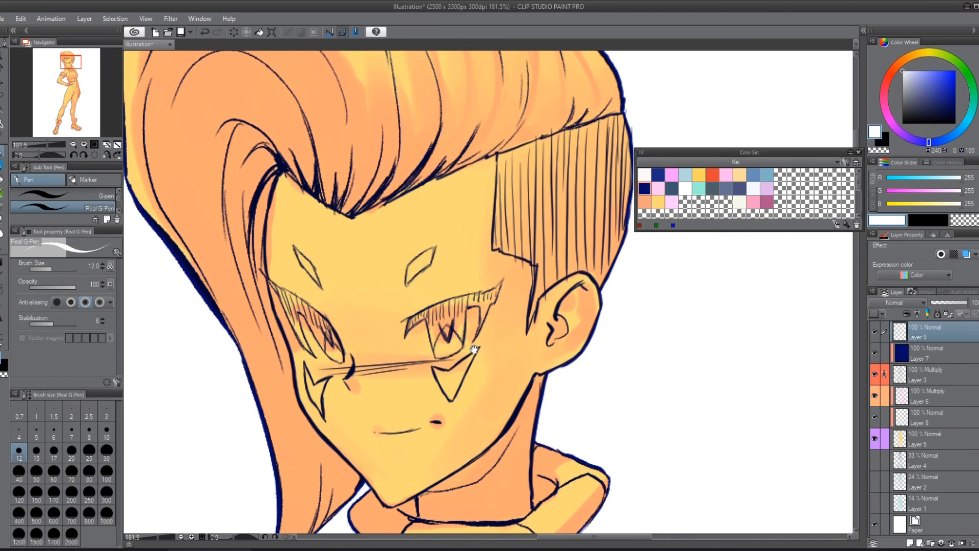
mouse_move(474, 349)
mouse_down()
mouse_move(523, 337)
mouse_move(367, 350)
mouse_move(529, 318)
mouse_up()
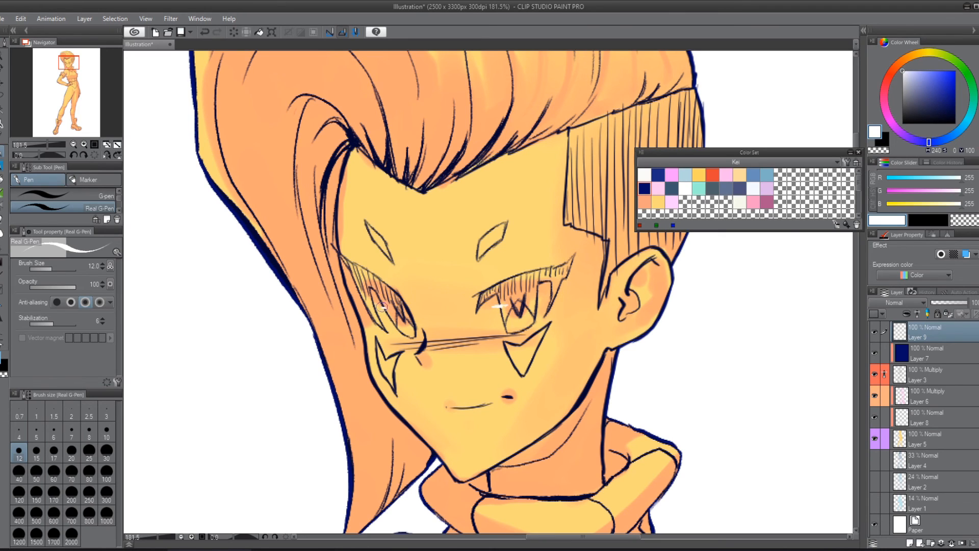
drag(382, 306, 393, 303)
scroll(598, 322, down, 5)
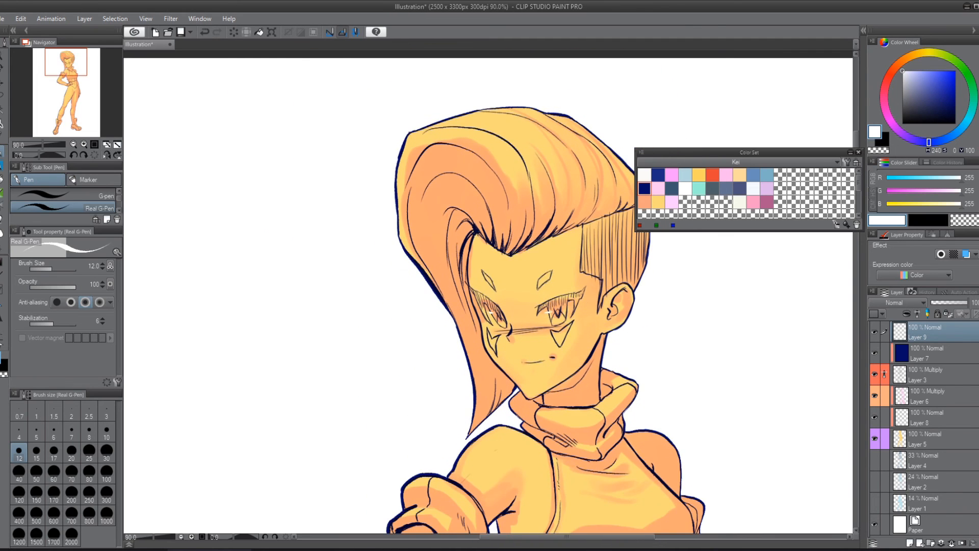
Step: Hide the Layer 6 shading and select the clipped Layer 8 above the flat base
drag(658, 372, 504, 375)
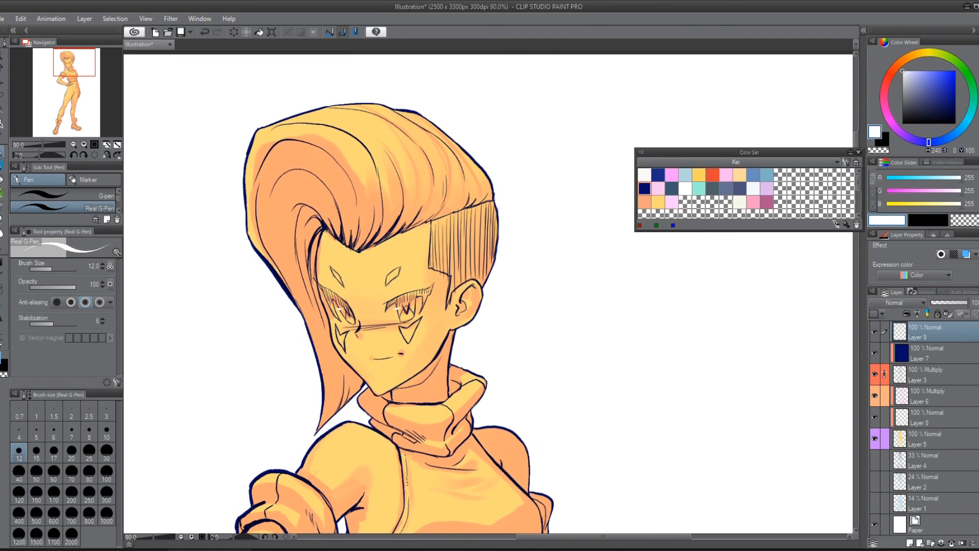
click(875, 396)
click(970, 423)
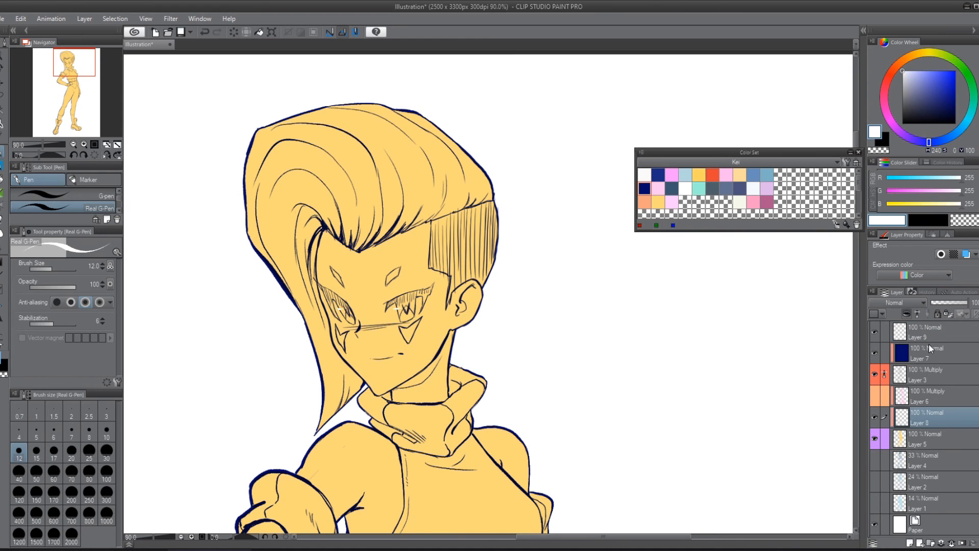
Step: Outline the open edges of the eye white on Layer 8 in near-white (245, 248, 255) with the Turnip pen at size 8
click(754, 185)
scroll(145, 335, up, 5)
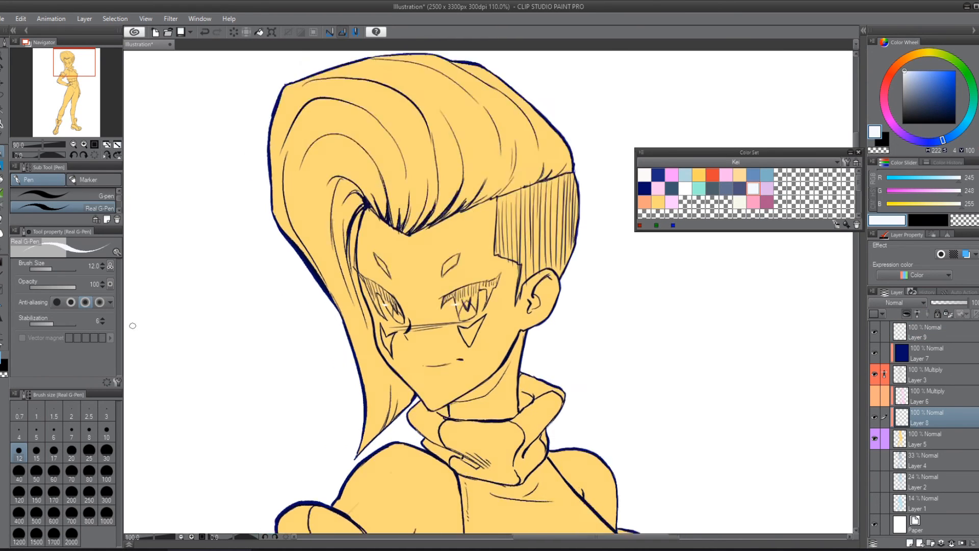
drag(415, 322, 7, 285)
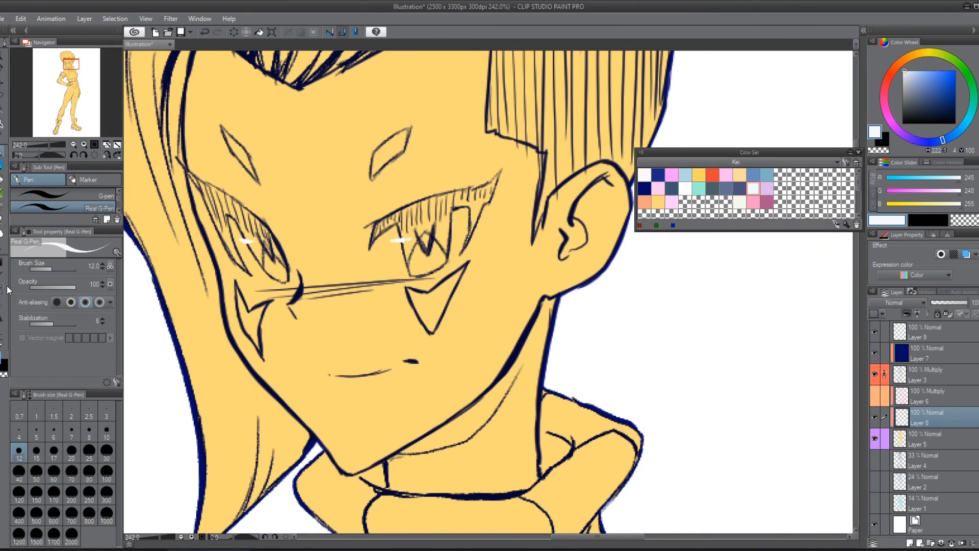
drag(382, 240, 383, 266)
drag(119, 204, 119, 196)
click(115, 197)
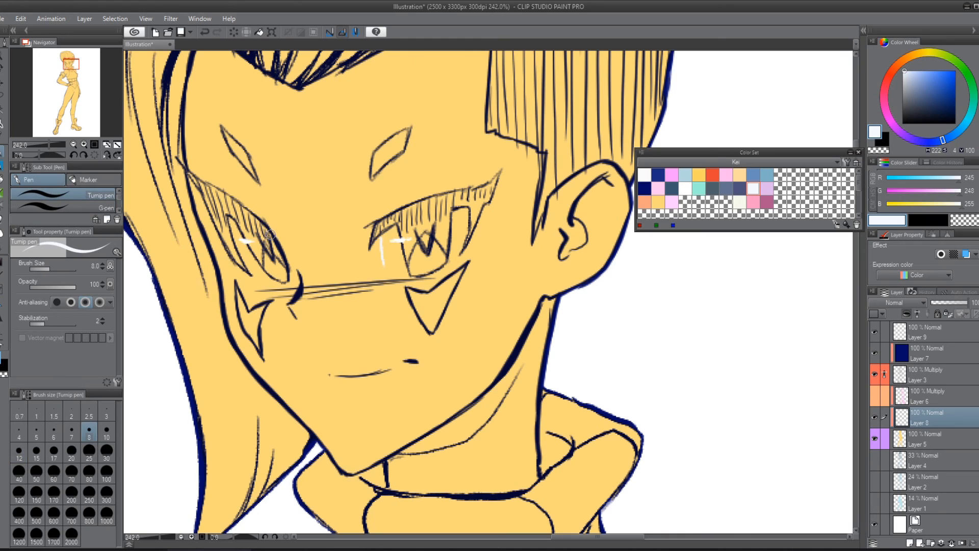
mouse_move(381, 238)
mouse_down()
mouse_move(385, 271)
mouse_move(388, 232)
mouse_up()
mouse_move(384, 268)
mouse_down()
mouse_move(387, 278)
mouse_move(408, 276)
mouse_move(462, 247)
mouse_up()
Step: Auto-select the white areas of both eyes, fill them with the near-white color and deselect
key(w)
click(255, 257)
shift+click(398, 260)
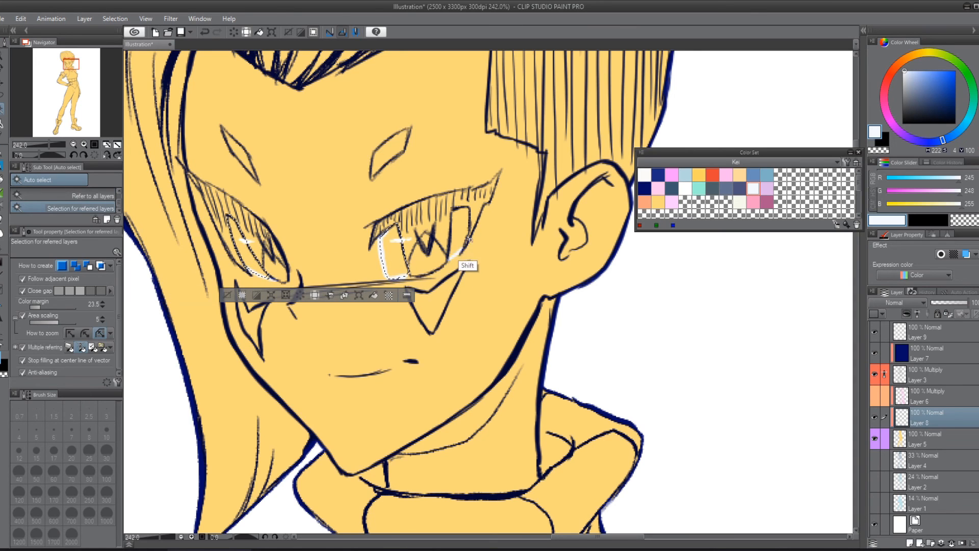
shift+click(464, 228)
key(alt+BackSpace)
key(ctrl+d)
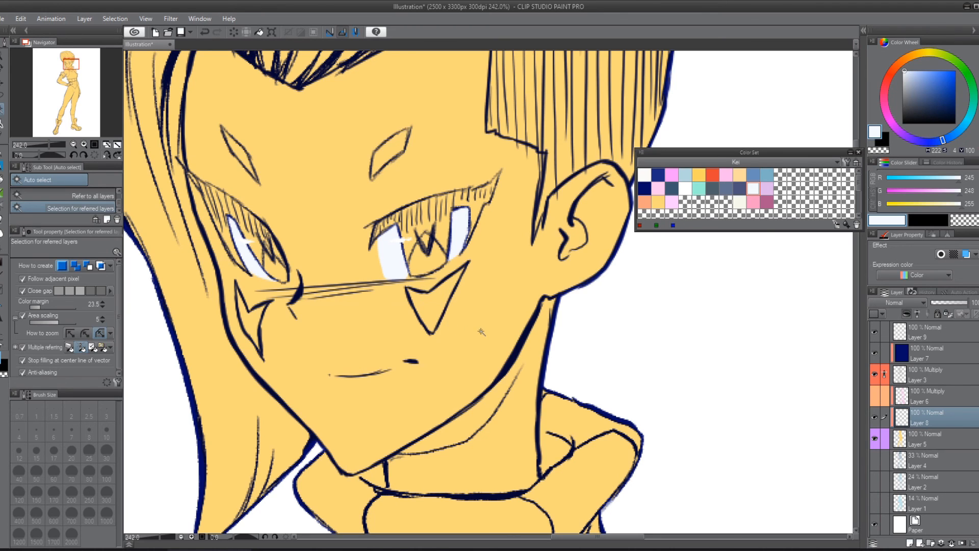
Step: Draw a closed test oval on the cheek with the Turnip pen, then auto-select its inside and fill it near-white
key(p)
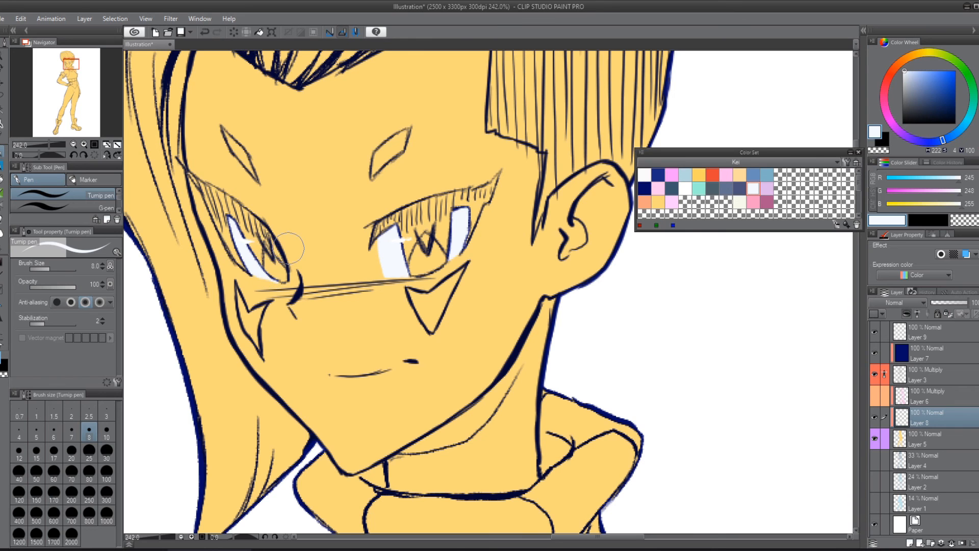
scroll(288, 248, down, 3)
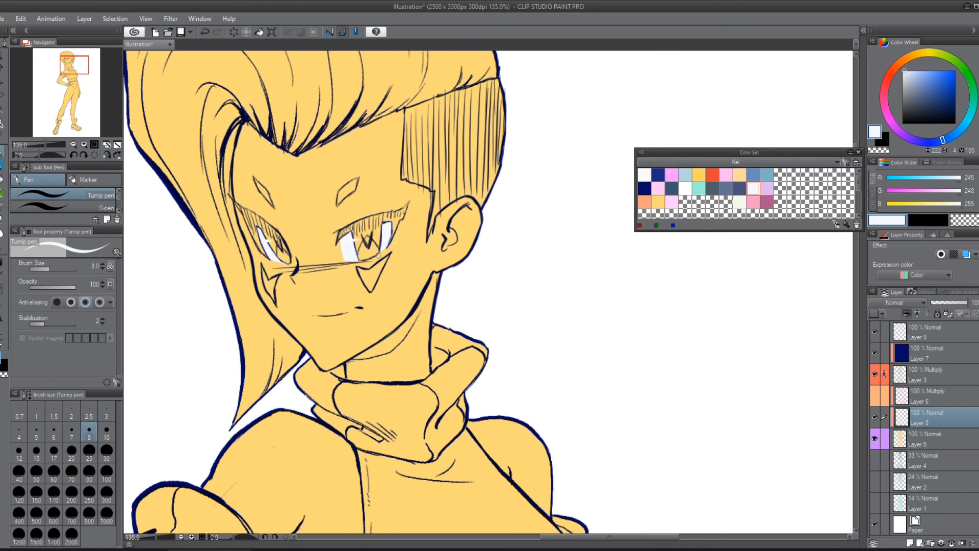
scroll(365, 259, up, 3)
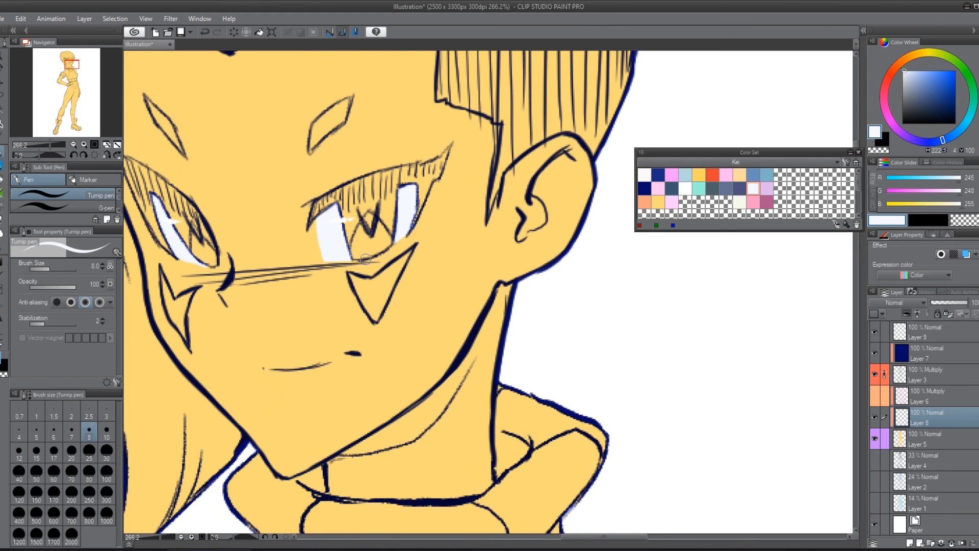
mouse_move(437, 281)
mouse_down()
mouse_move(424, 283)
mouse_move(448, 322)
mouse_up()
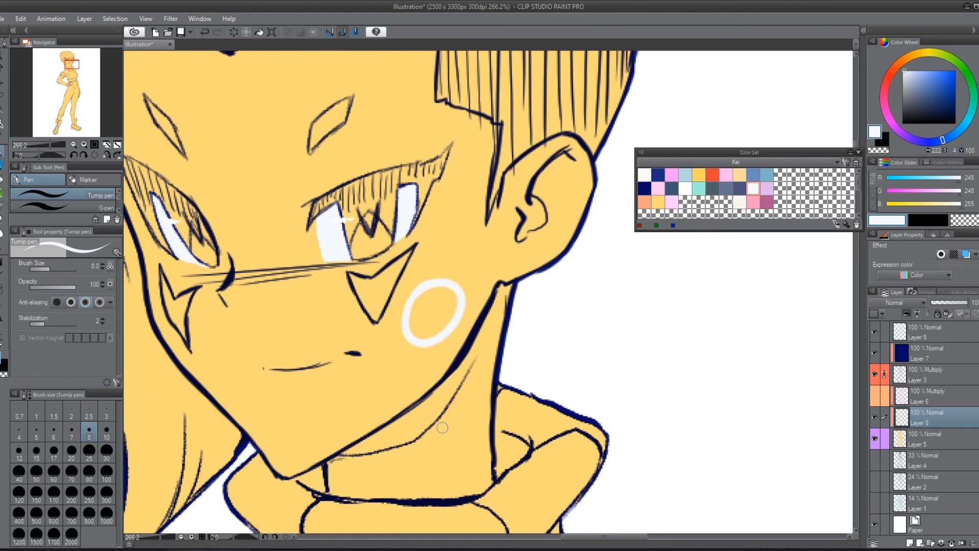
key(w)
click(469, 290)
key(alt+Delete)
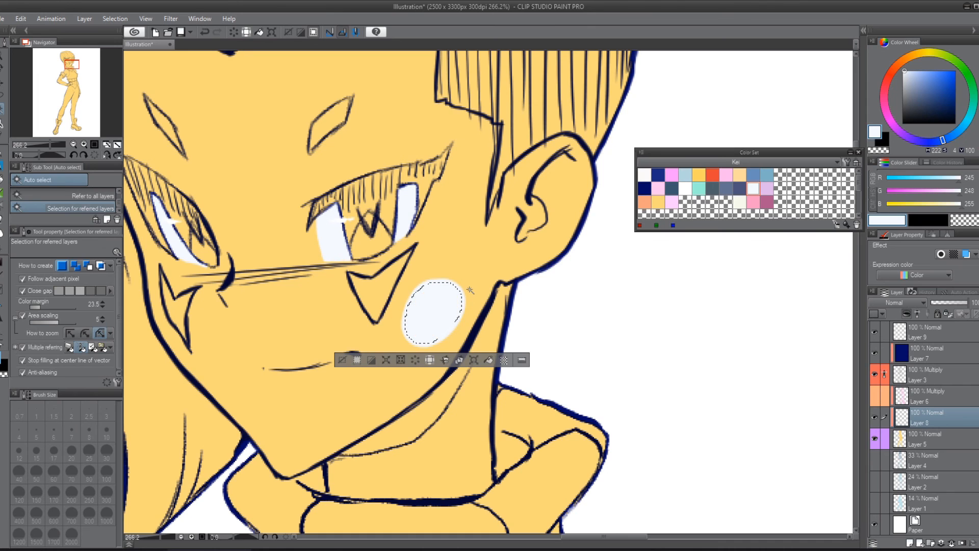
key(ctrl+d)
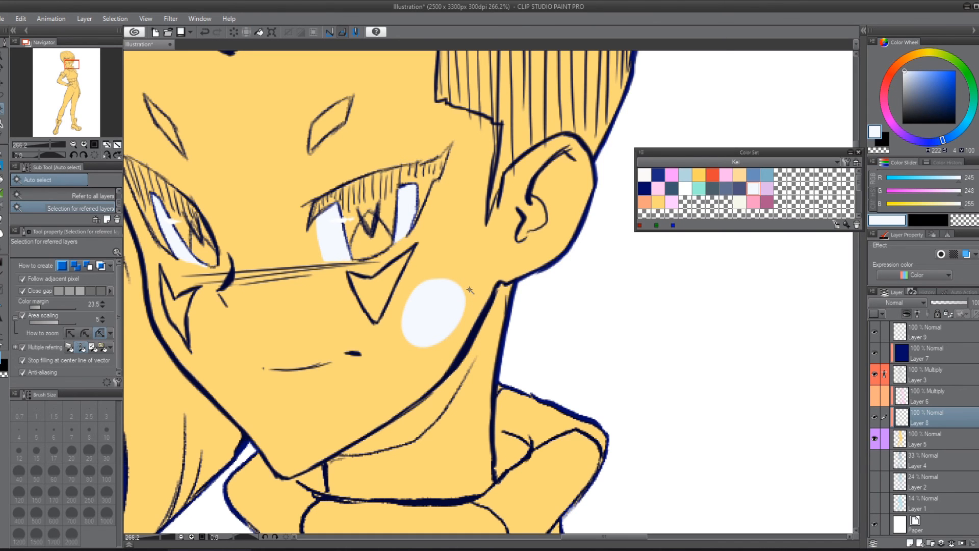
Step: Try an auto-selection of the face around the test oval, deselect it and erase the oval with the Hard eraser at size 25
click(405, 313)
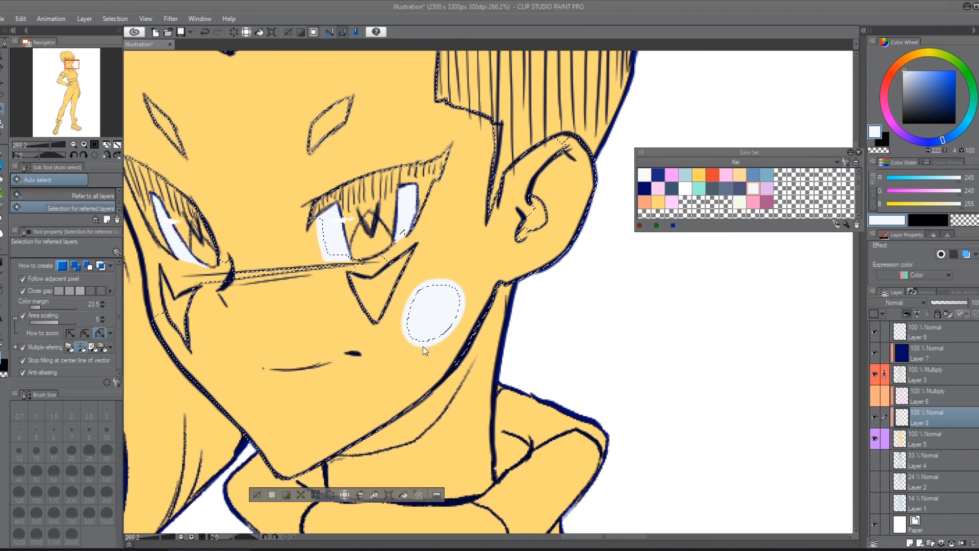
key(ctrl+s)
key(Escape)
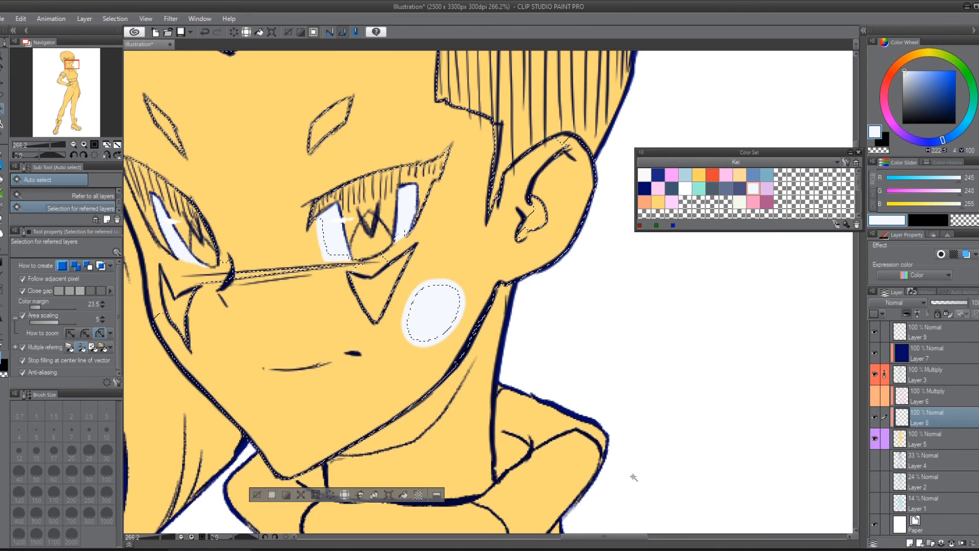
key(ctrl+d)
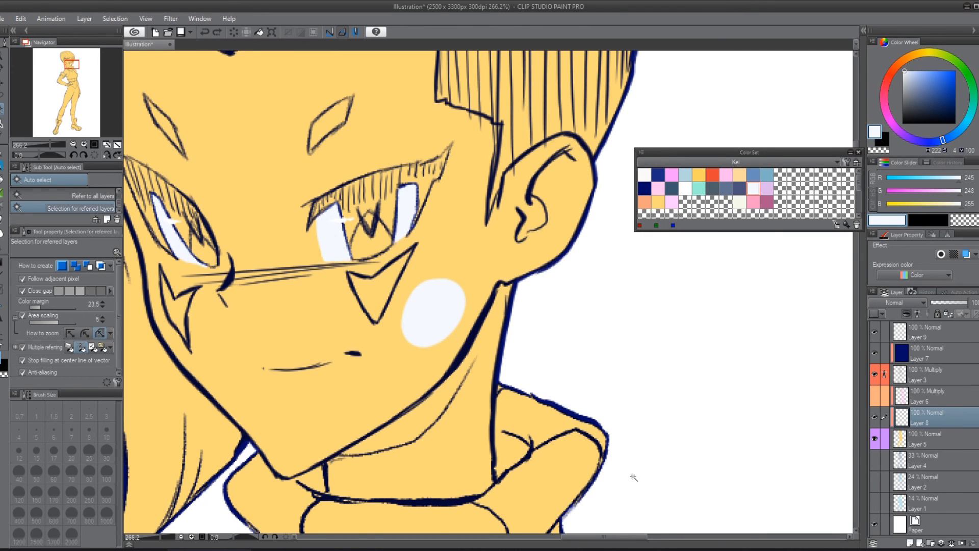
key(e)
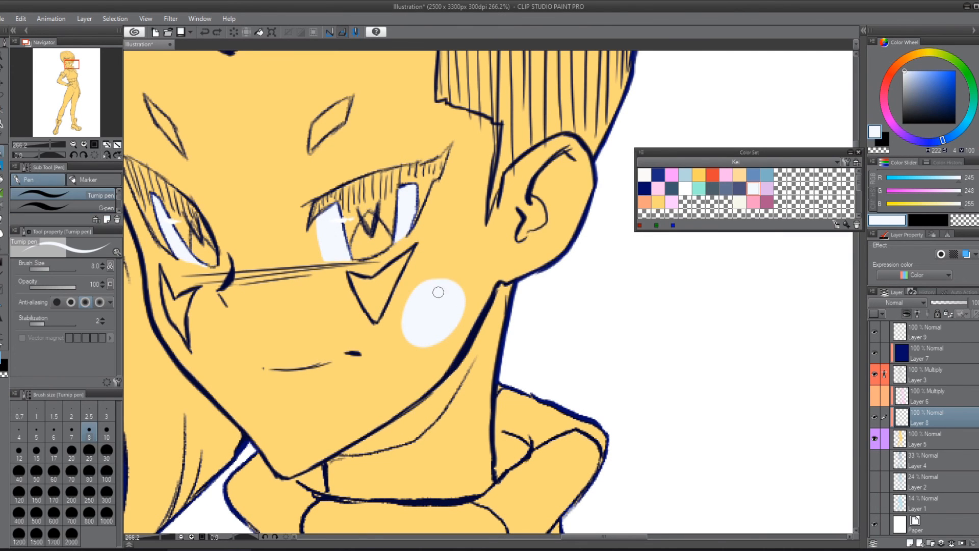
mouse_move(438, 289)
mouse_down()
mouse_move(410, 309)
mouse_move(448, 332)
mouse_up()
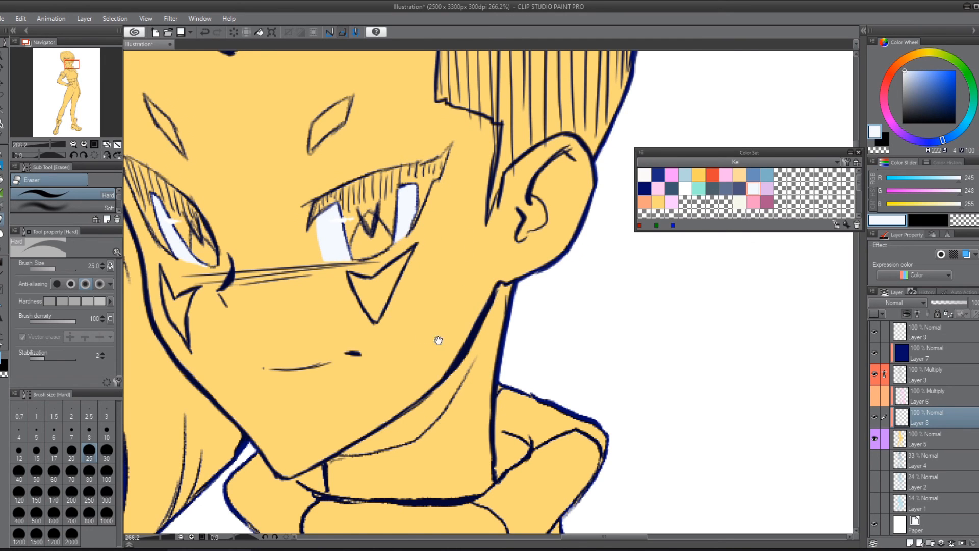
Step: Add a new clipped raster layer directly above the flat base on Layer 5
drag(439, 340, 568, 395)
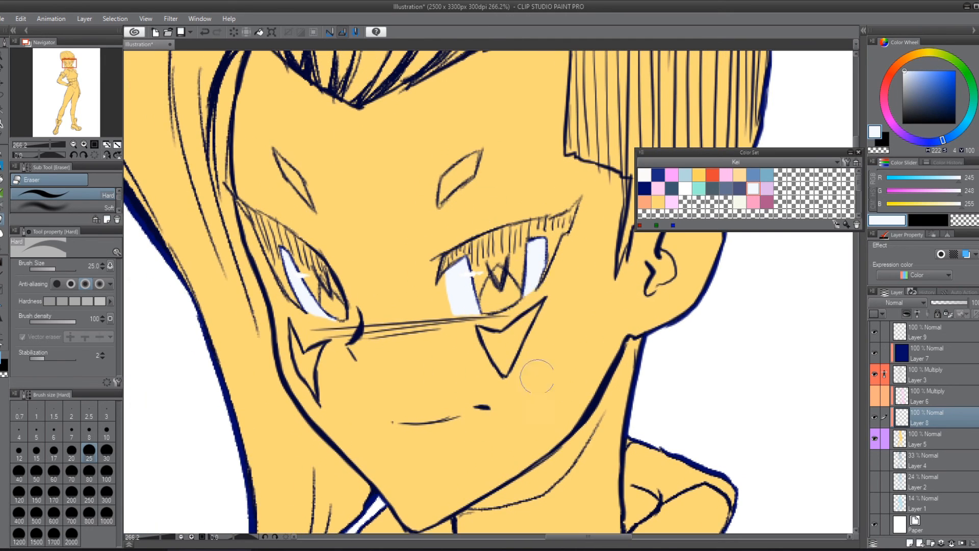
scroll(566, 472, down, 3)
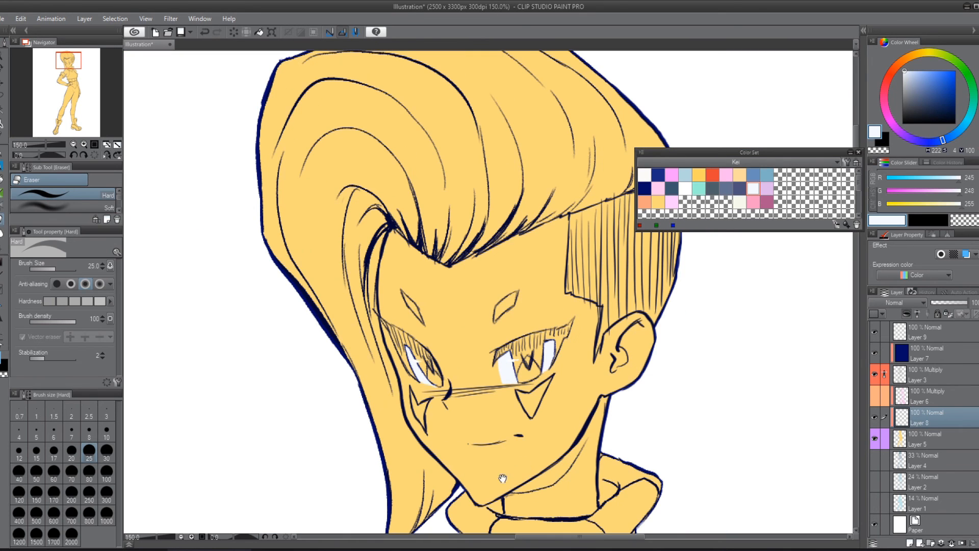
drag(585, 420, 408, 312)
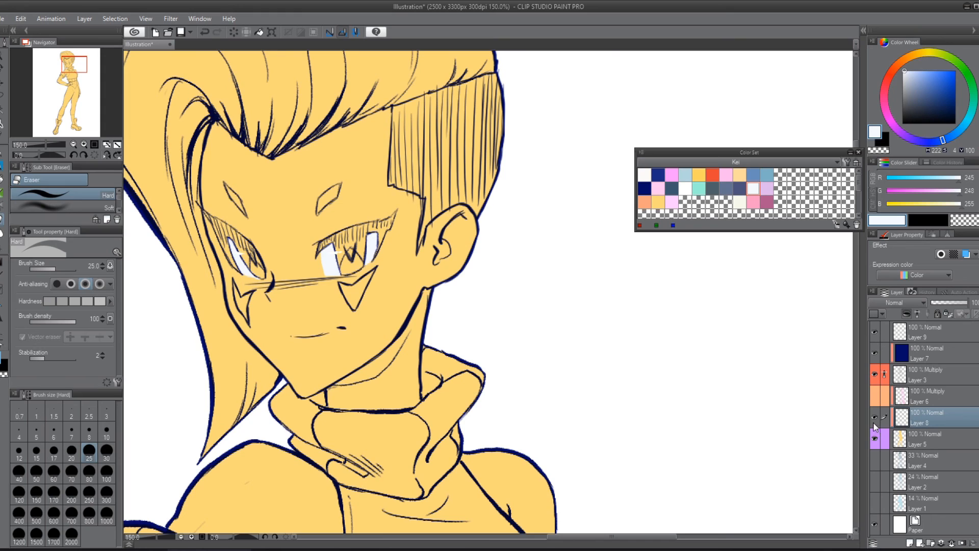
click(931, 448)
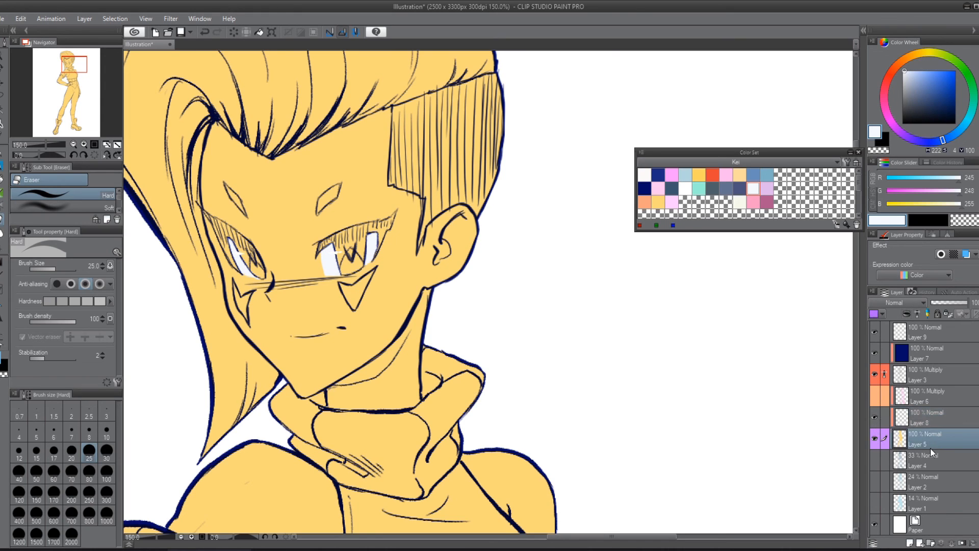
click(911, 543)
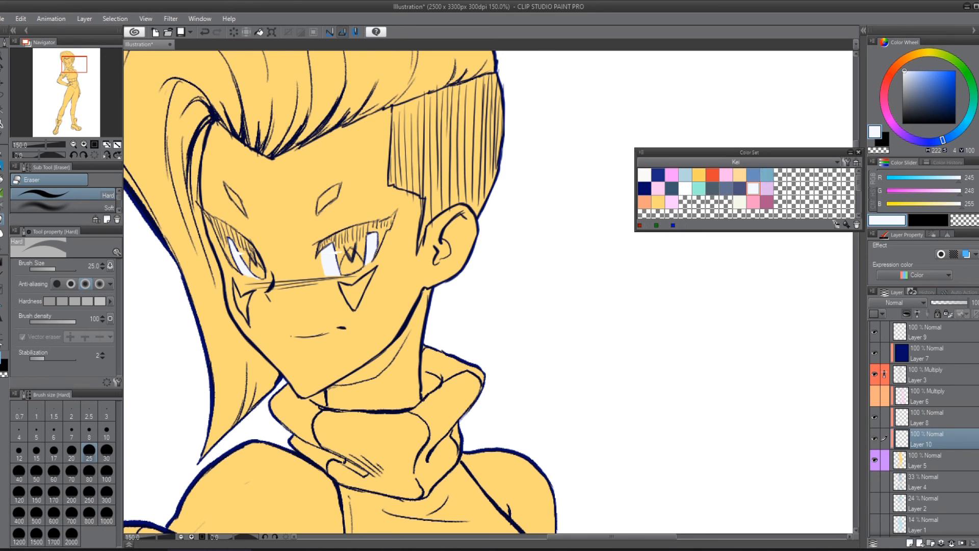
Step: Choose light blue (183, 216, 223) from the color set and auto-select the face's skin area
drag(342, 250, 441, 316)
click(691, 173)
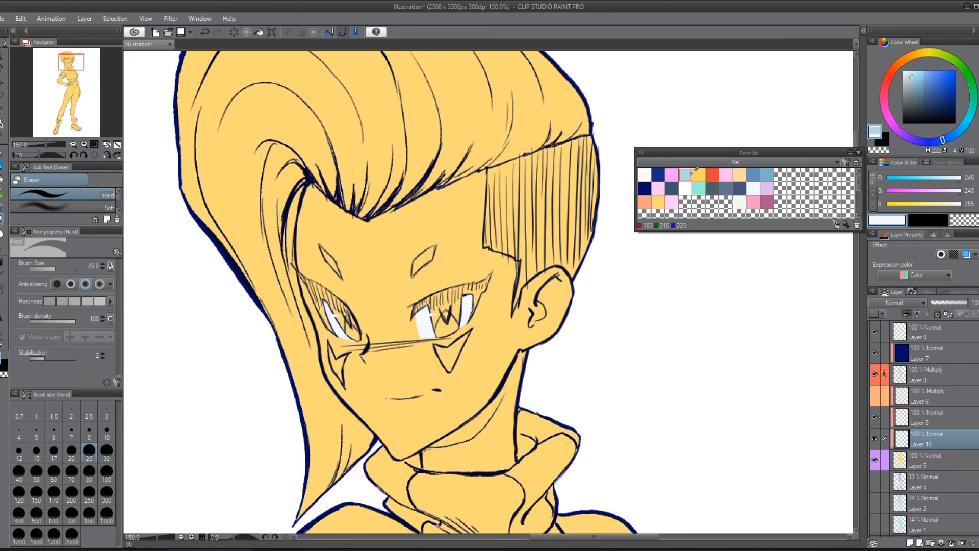
key(w)
click(418, 277)
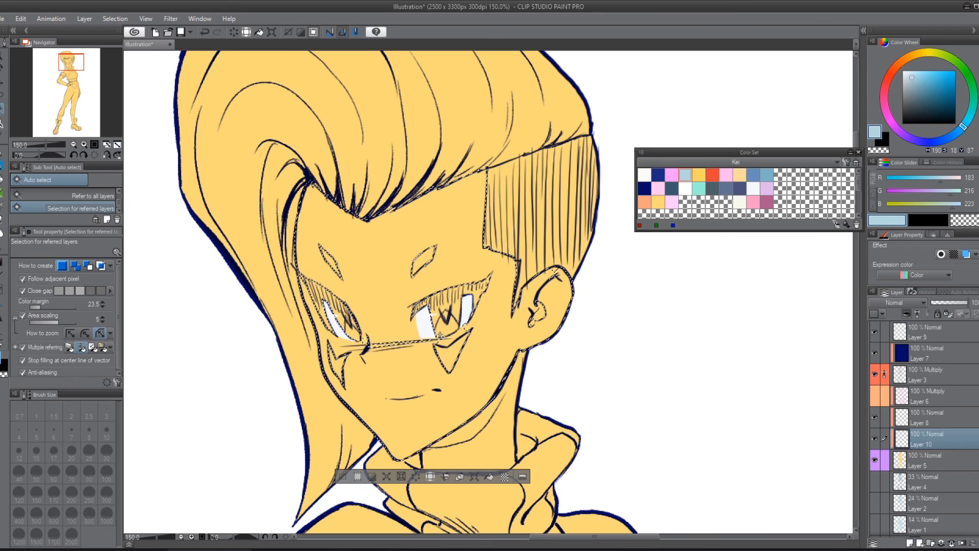
key(m)
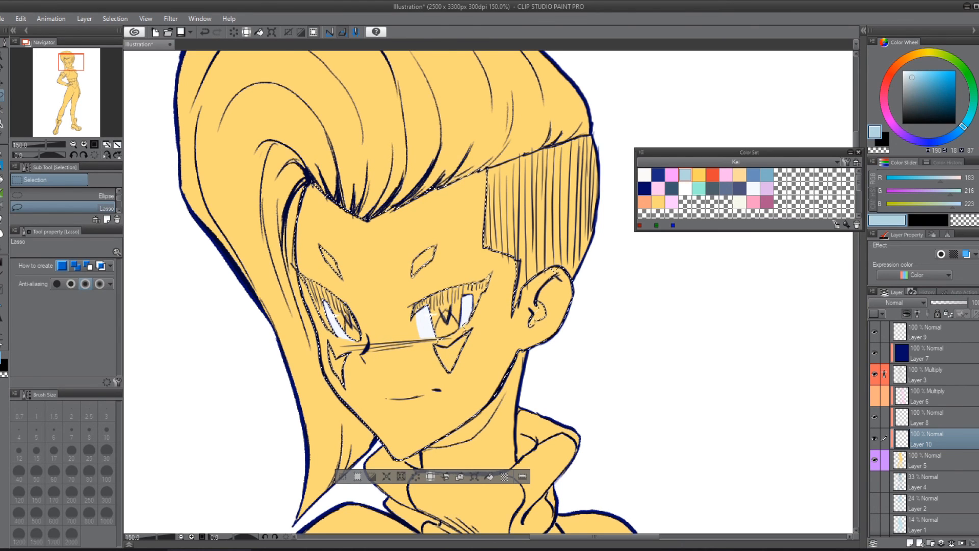
key(w)
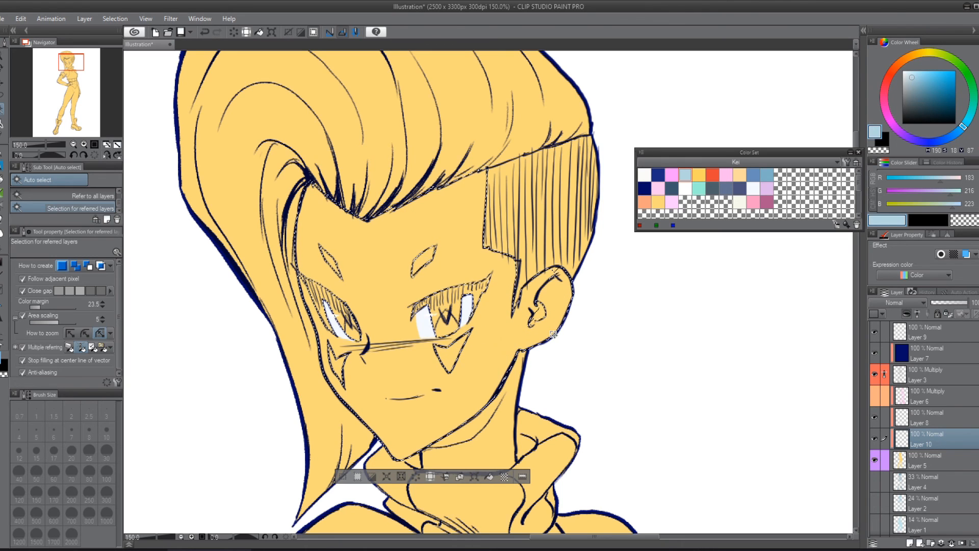
key(m)
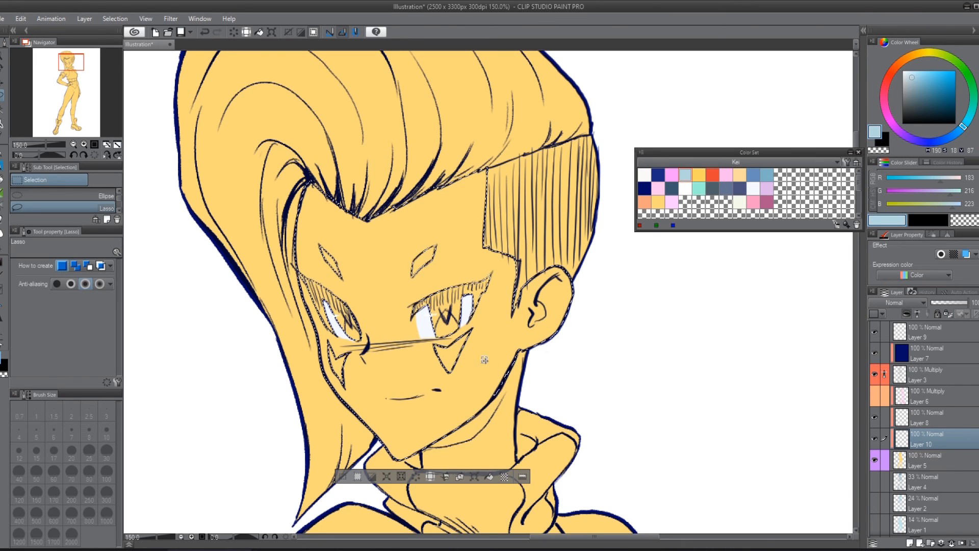
mouse_move(533, 377)
mouse_down()
mouse_move(546, 378)
mouse_move(507, 256)
mouse_up()
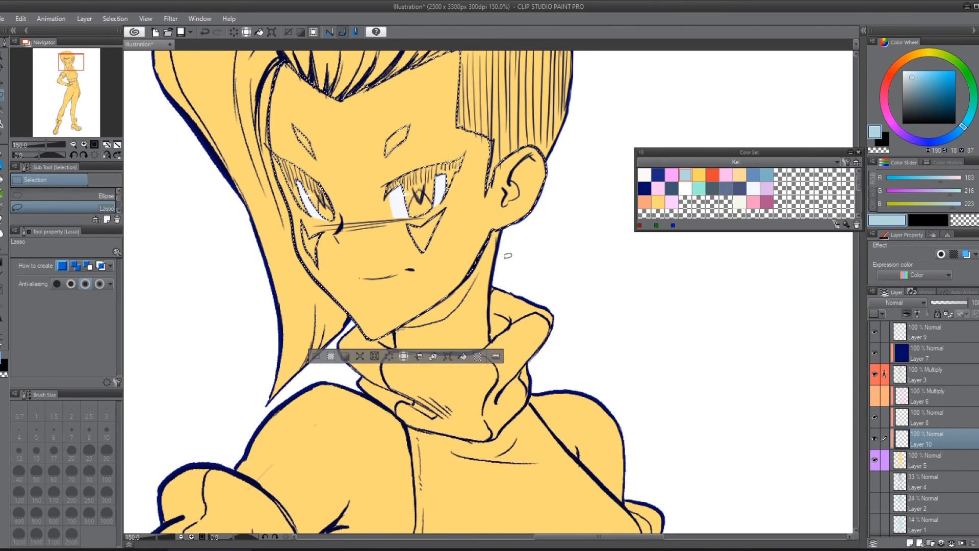
drag(425, 279, 417, 256)
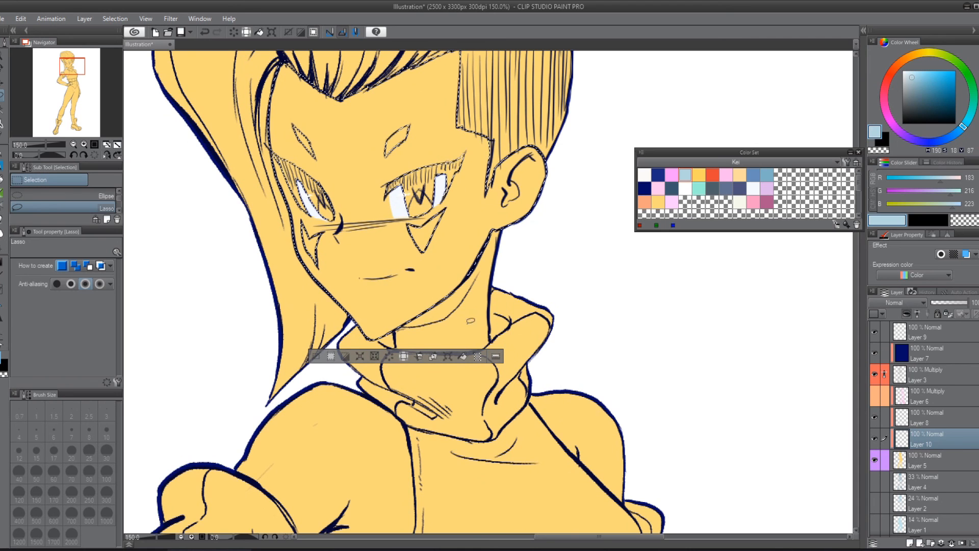
Step: Add the neck to the face selection and lasso in the missed areas along the jaw and the neck shadow line
key(w)
shift+click(493, 329)
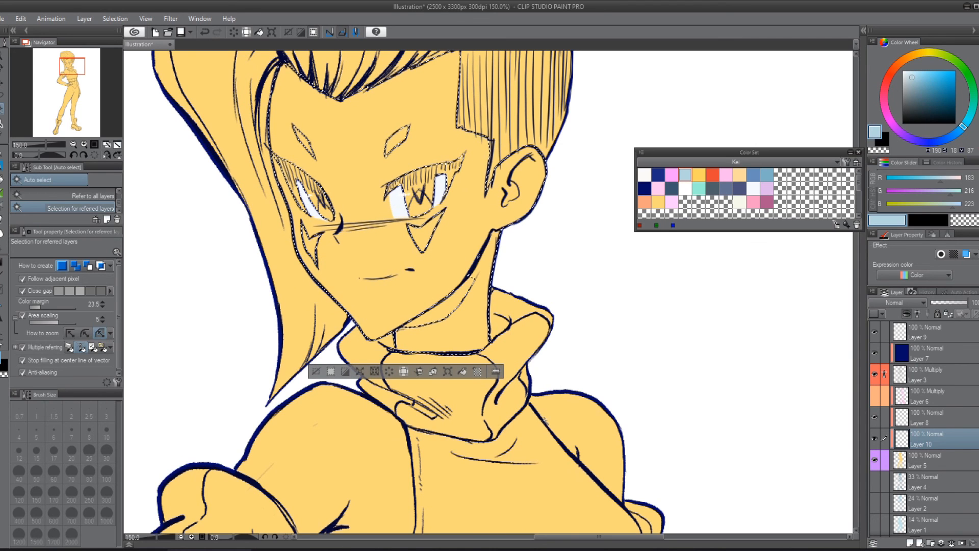
key(m)
scroll(506, 264, up, 4)
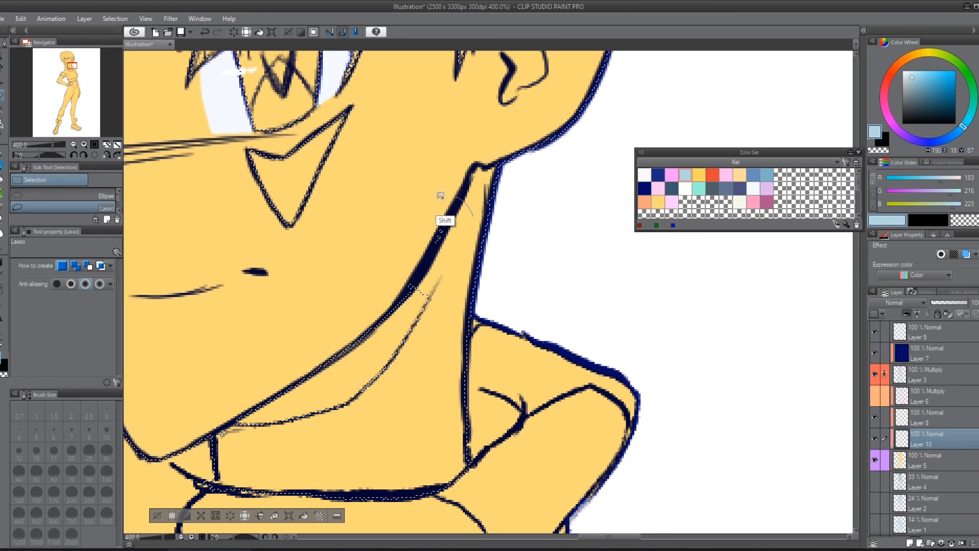
drag(472, 339, 555, 223)
mouse_move(301, 284)
mouse_down()
mouse_move(322, 346)
mouse_move(521, 149)
mouse_move(342, 256)
mouse_up()
Step: Fill the selected face, ear and neck with light blue and deselect
scroll(342, 256, down, 2)
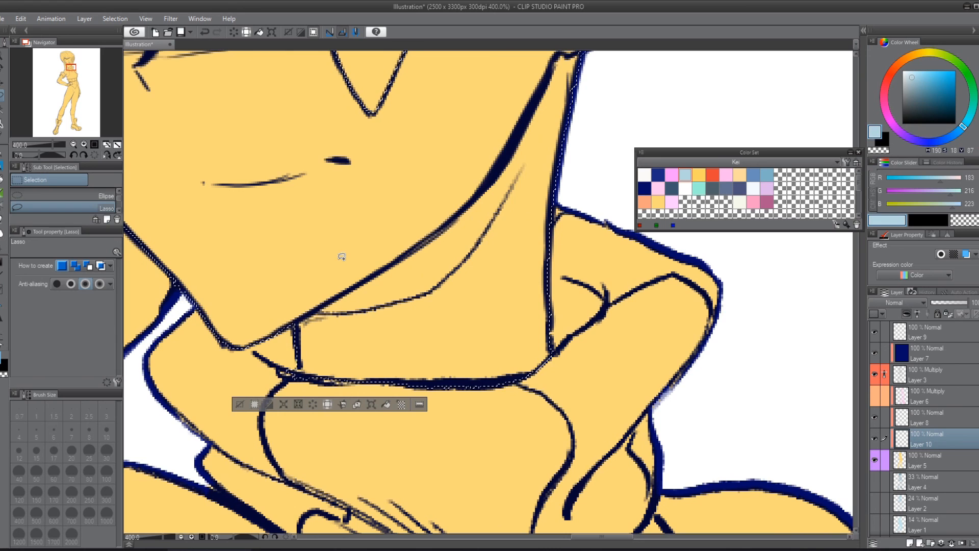
scroll(339, 256, down, 2)
drag(349, 208, 474, 393)
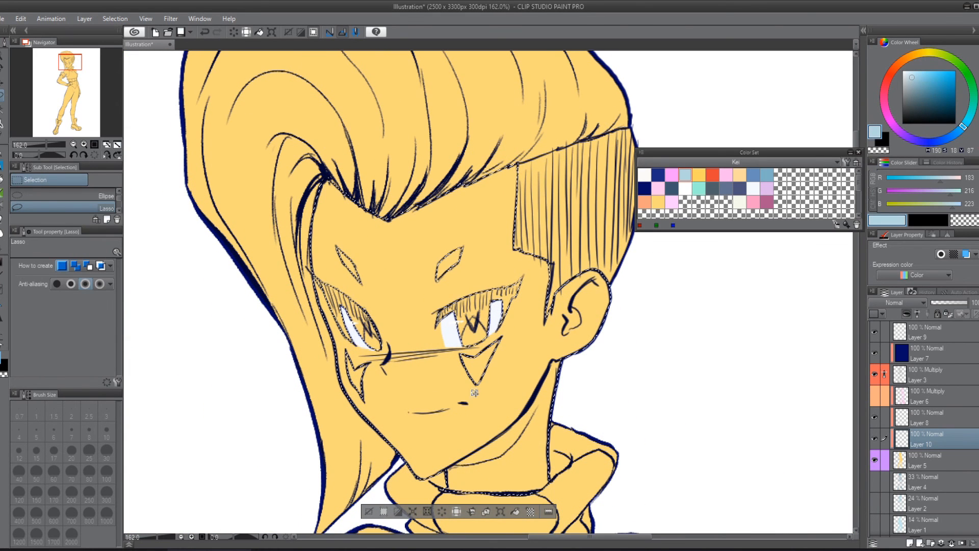
key(alt+Delete)
key(ctrl+d)
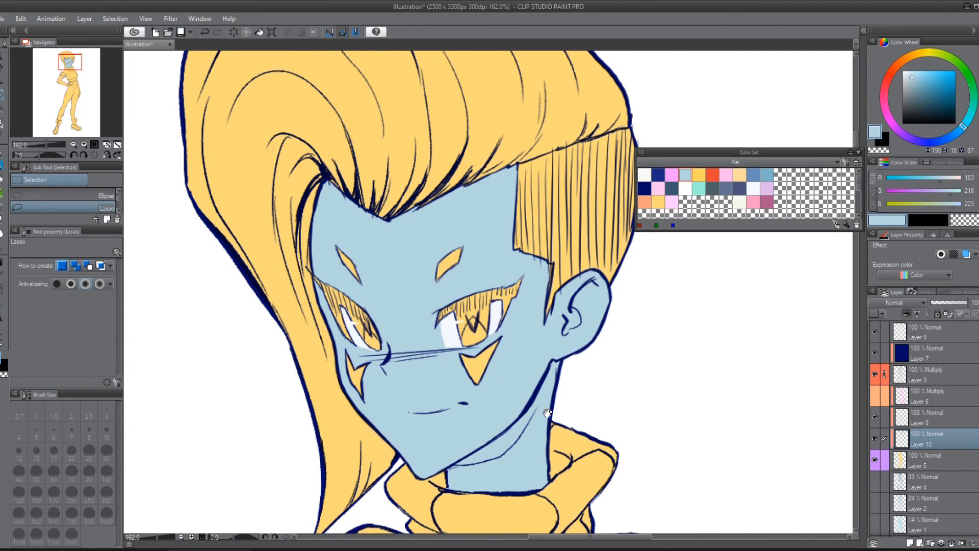
Step: Auto-select the bare skin of both shoulders and the raised upper arm, fill it with light blue and deselect
drag(547, 413, 542, 309)
scroll(538, 306, down, 1)
drag(529, 459, 435, 247)
key(w)
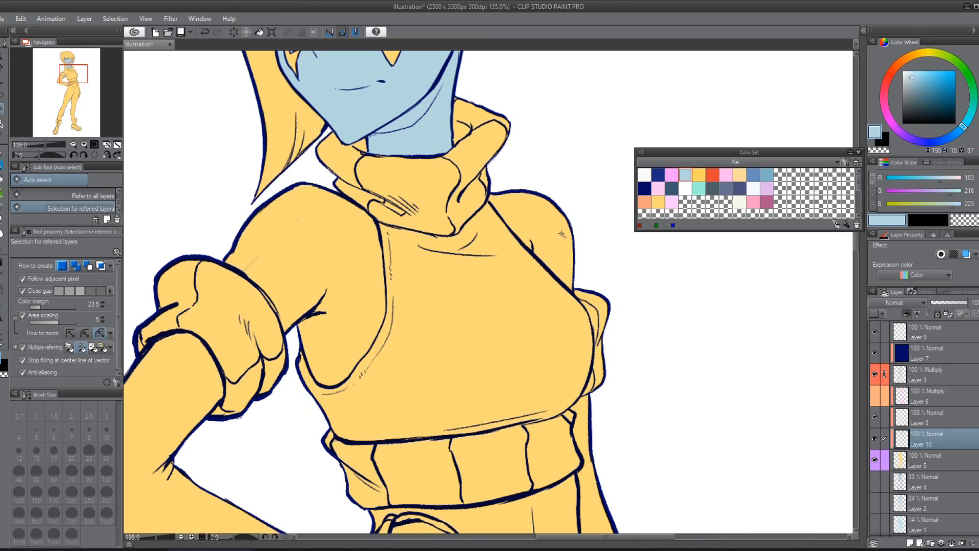
click(561, 234)
key(ctrl+d)
click(566, 243)
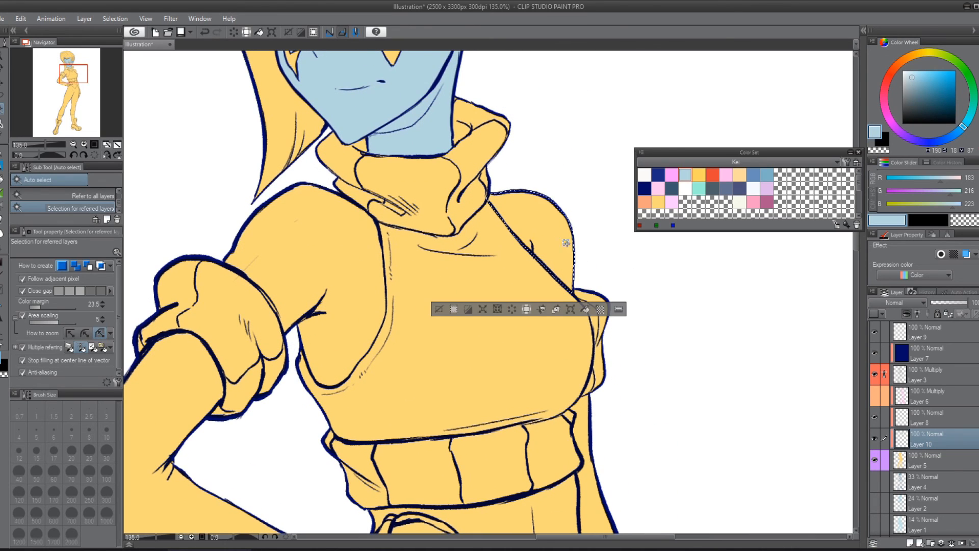
shift+click(398, 263)
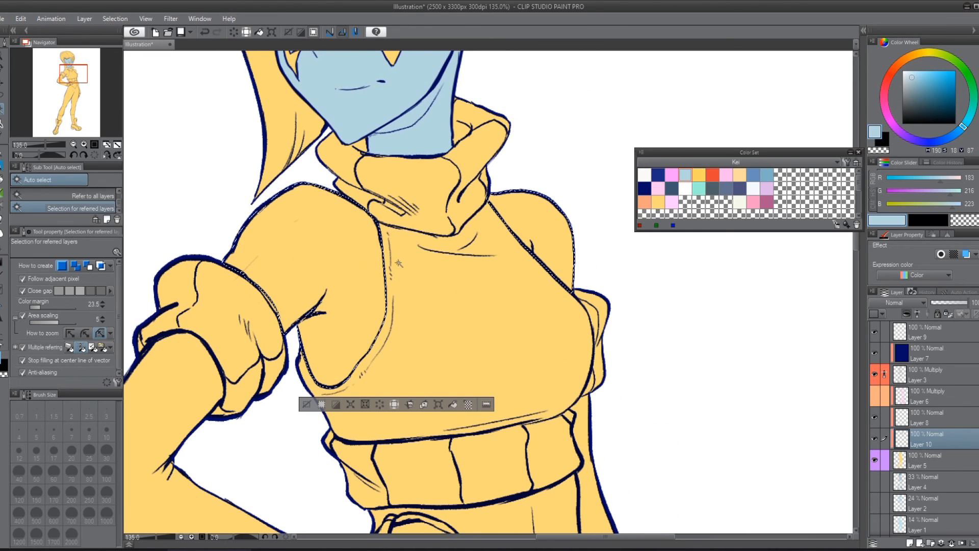
key(alt+BackSpace)
key(ctrl+d)
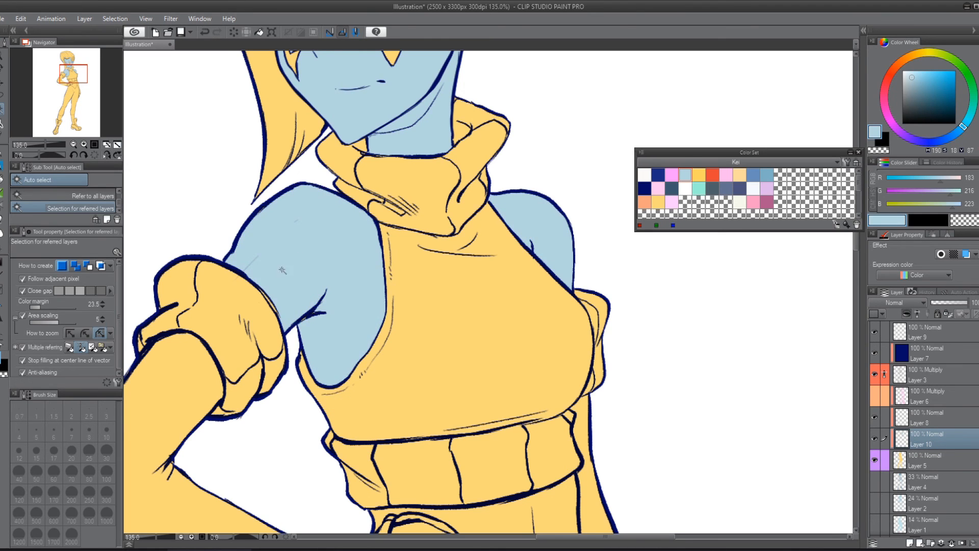
Step: Paint the missed gaps along the upper arm's outline light blue and clean stray sketch marks off the line art on Layer 3
scroll(282, 270, up, 5)
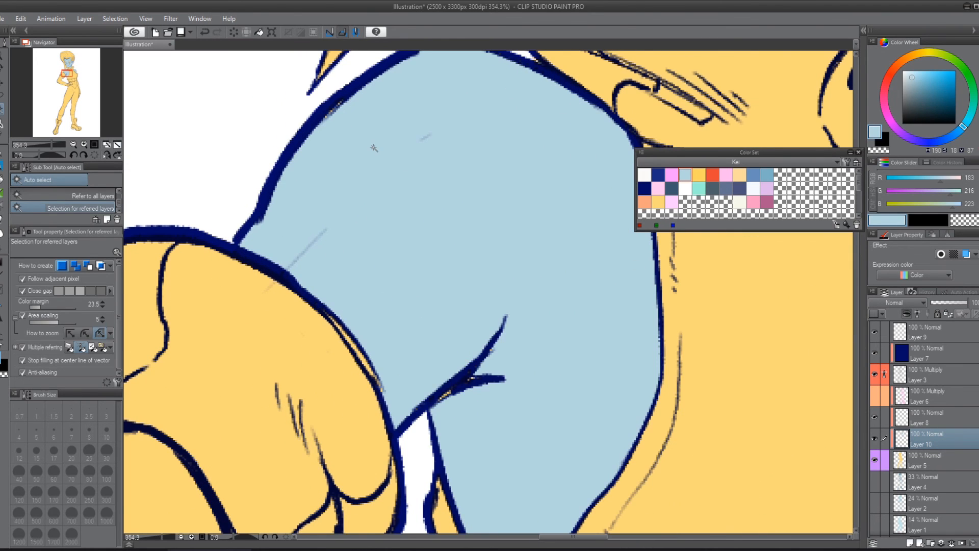
key(p)
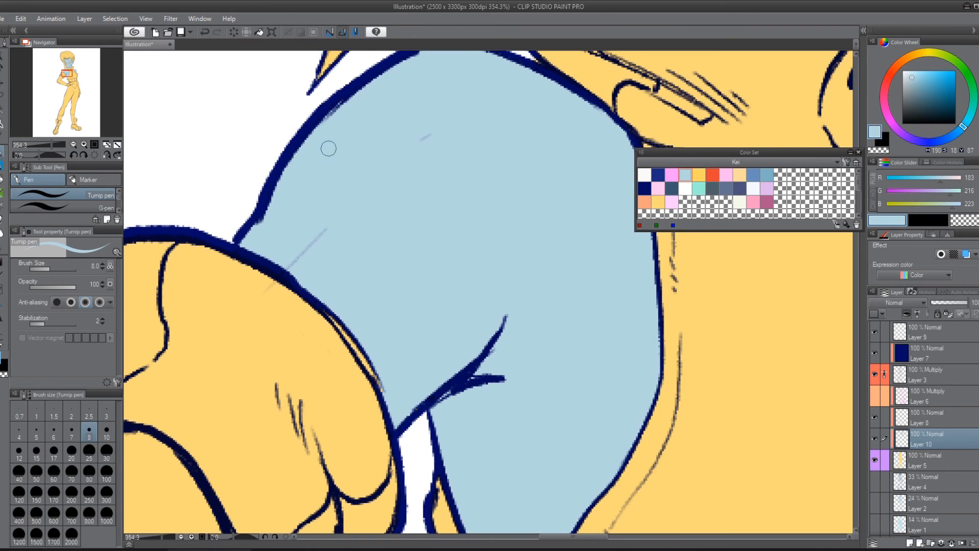
click(927, 372)
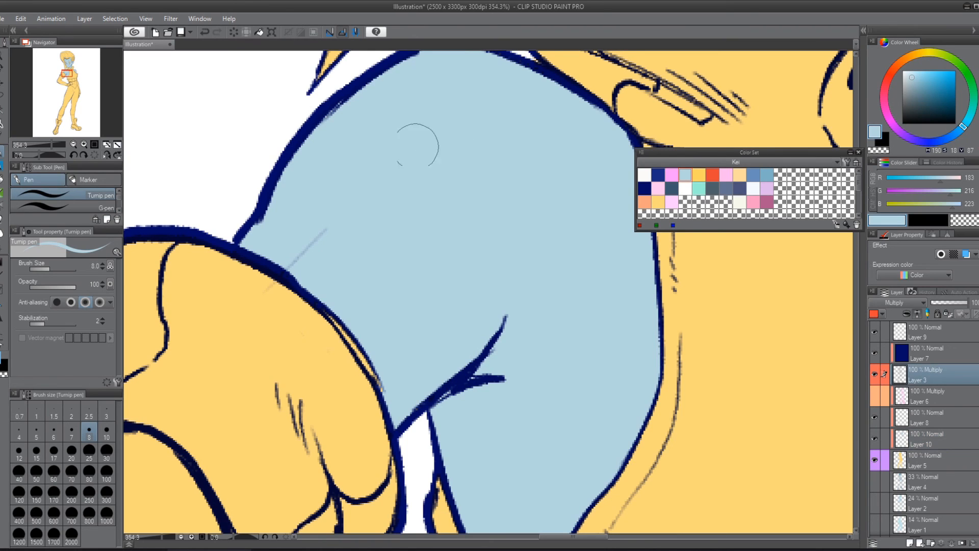
drag(296, 260, 293, 260)
drag(267, 297, 273, 292)
scroll(302, 358, down, 7)
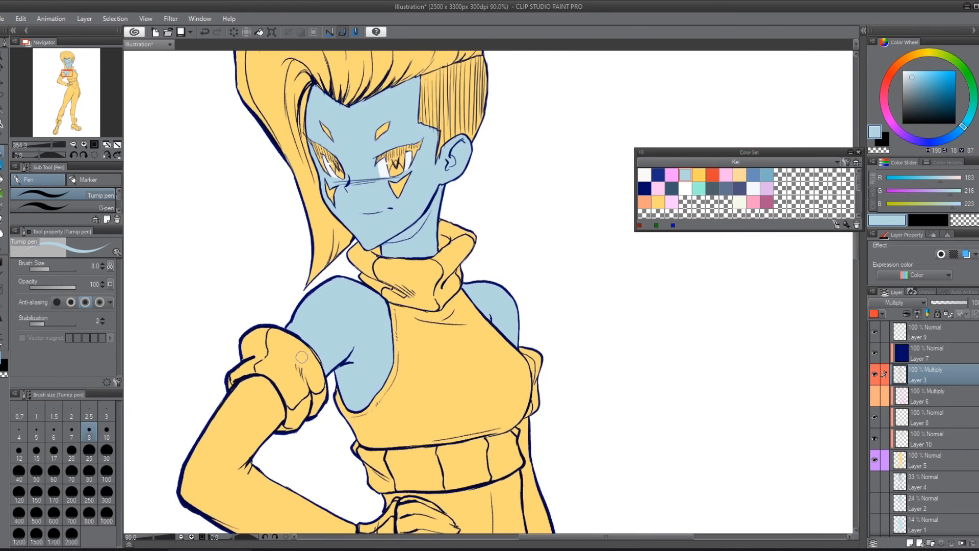
Step: Examine the skin fill and line art around the torso, arms and turtleneck collar
drag(474, 370, 522, 204)
scroll(528, 245, down, 2)
scroll(527, 253, down, 1)
drag(527, 254, 435, 360)
scroll(374, 401, up, 3)
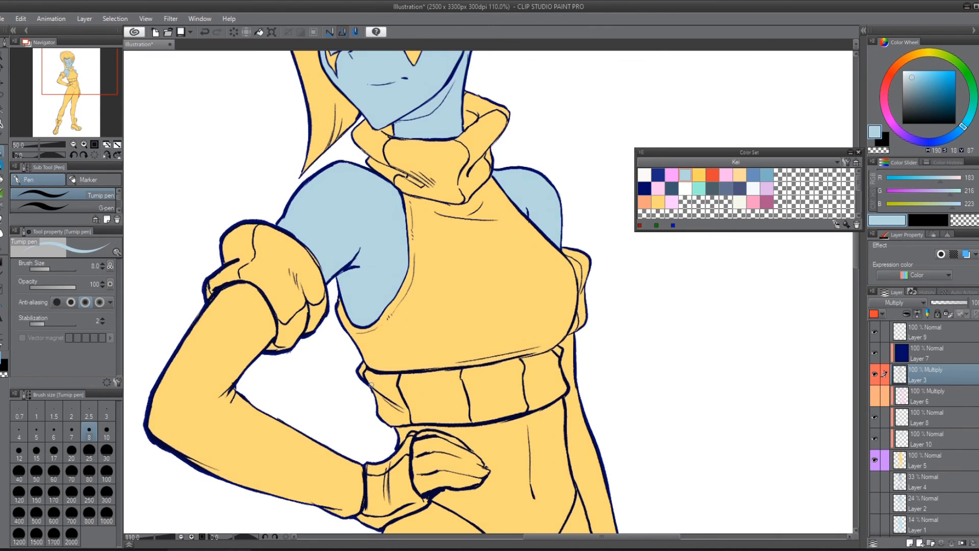
drag(373, 200, 383, 324)
scroll(383, 324, up, 4)
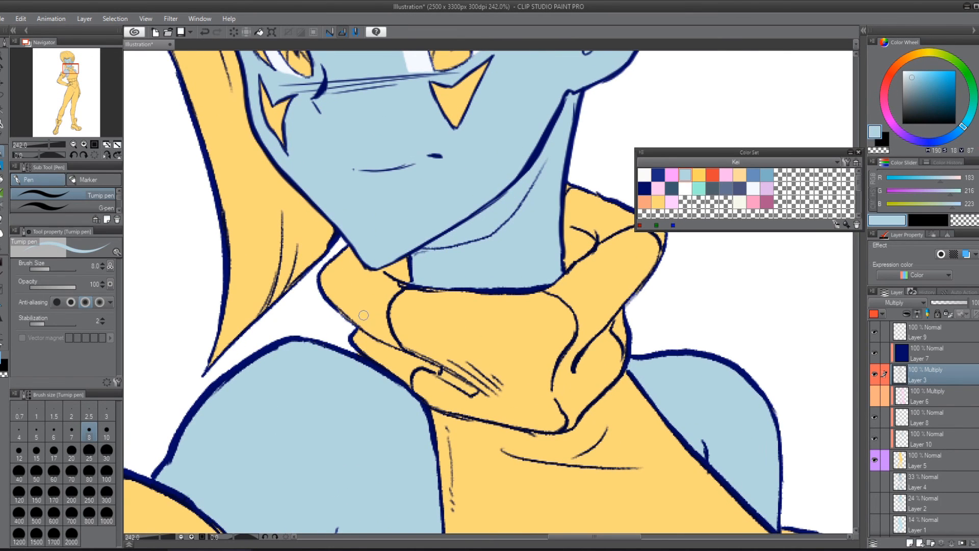
scroll(363, 315, down, 6)
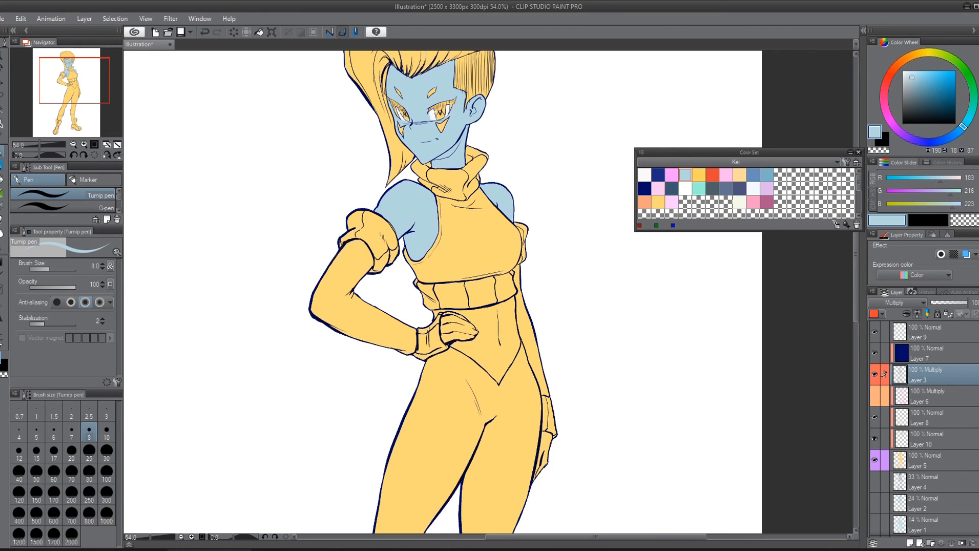
Step: Toggle the visibility of the Layer 3 line art and the Layer 10 skin fill to check what each contains
key(w)
scroll(361, 347, up, 4)
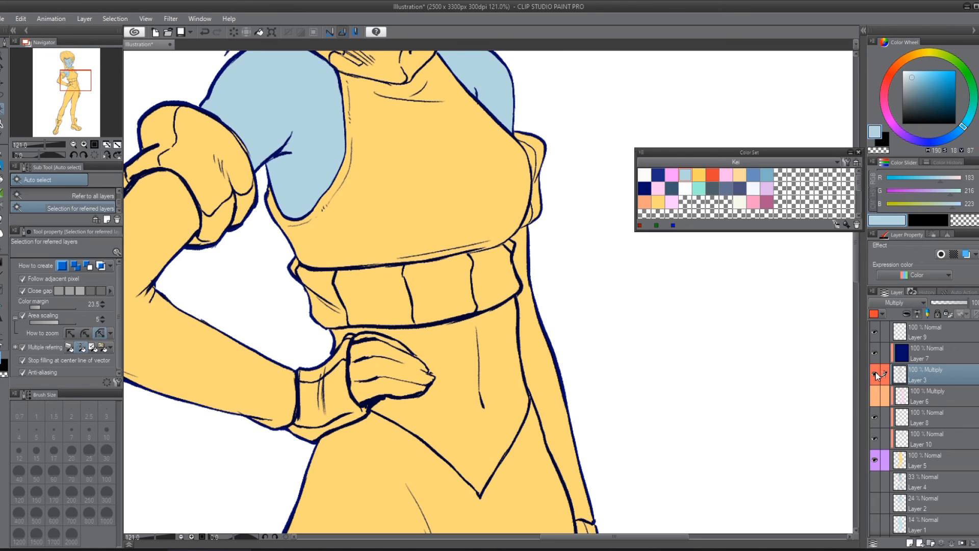
click(876, 375)
click(875, 375)
click(875, 375)
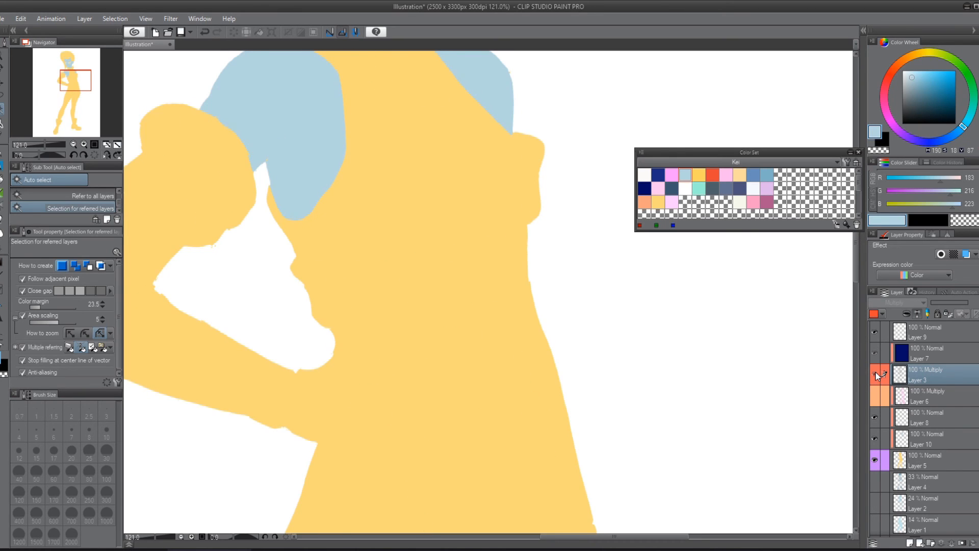
click(876, 376)
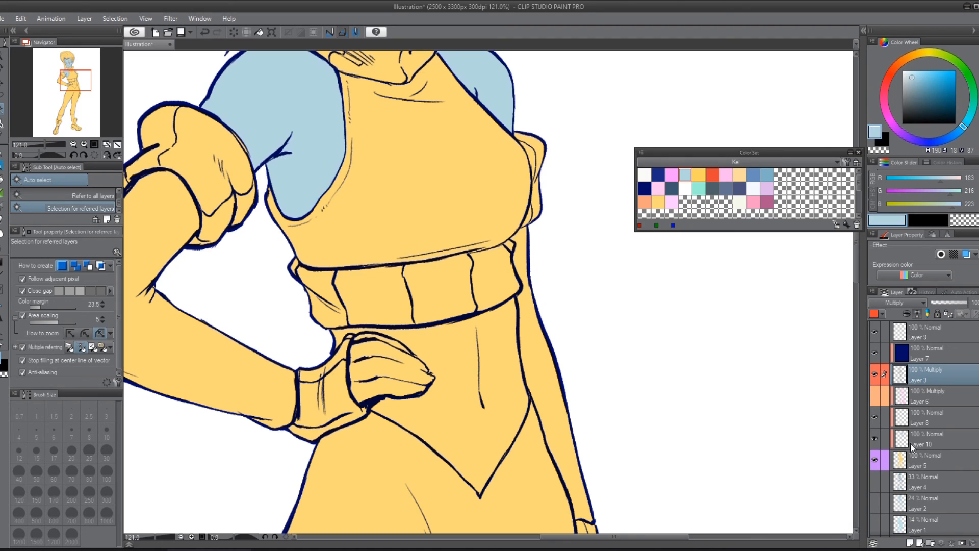
click(875, 439)
click(875, 438)
click(875, 439)
click(876, 439)
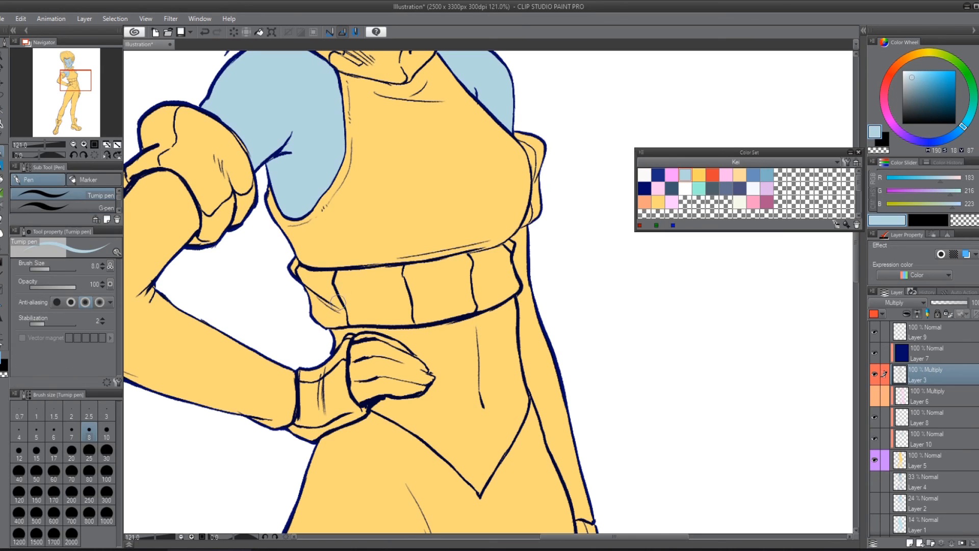
Step: On Layer 10, auto-select the midriff and the hand on the hip, and lasso in the missed areas between the fingers
key(p)
click(947, 441)
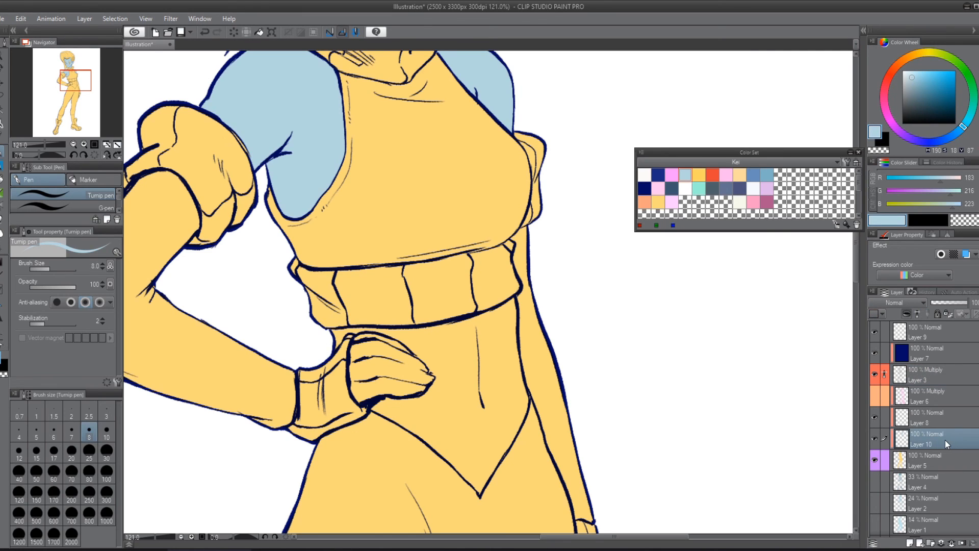
key(w)
click(395, 358)
shift+click(454, 380)
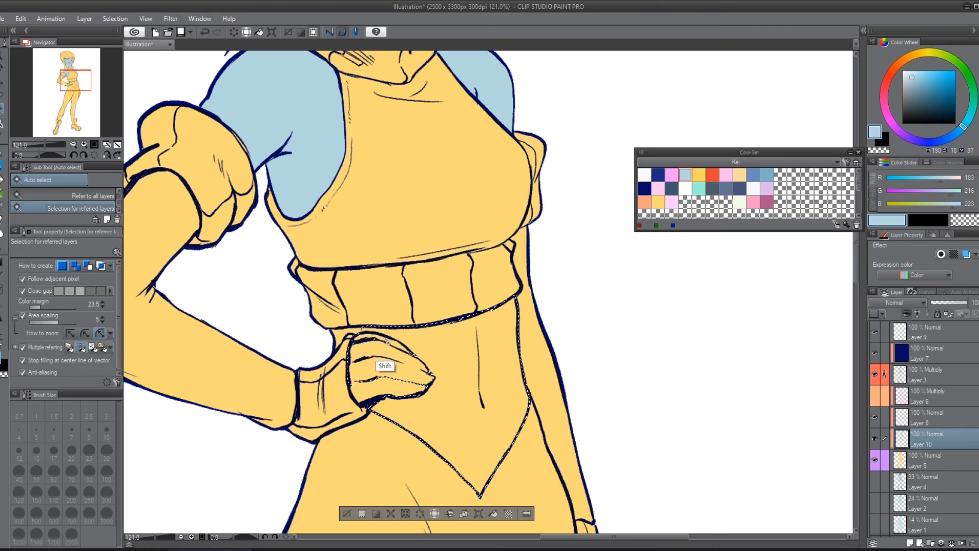
shift+click(349, 350)
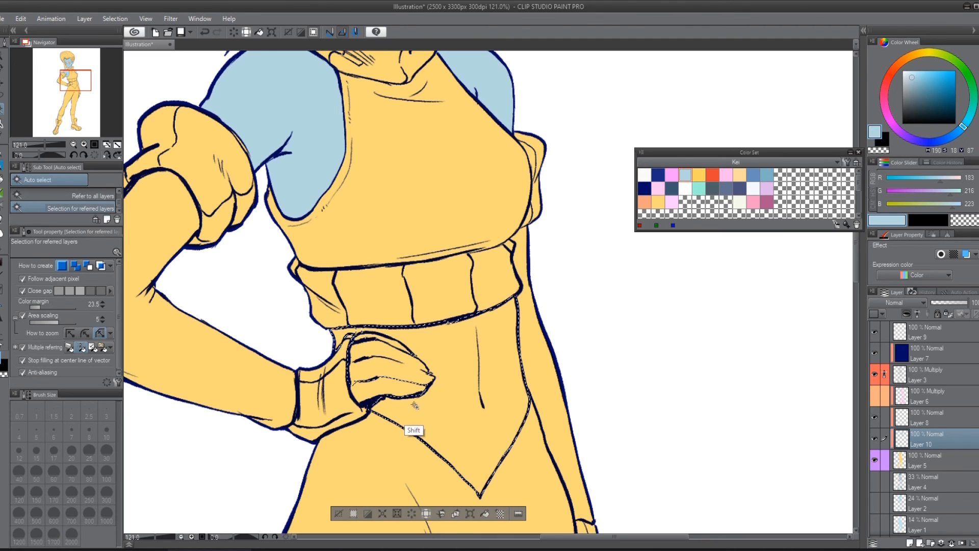
shift+click(395, 388)
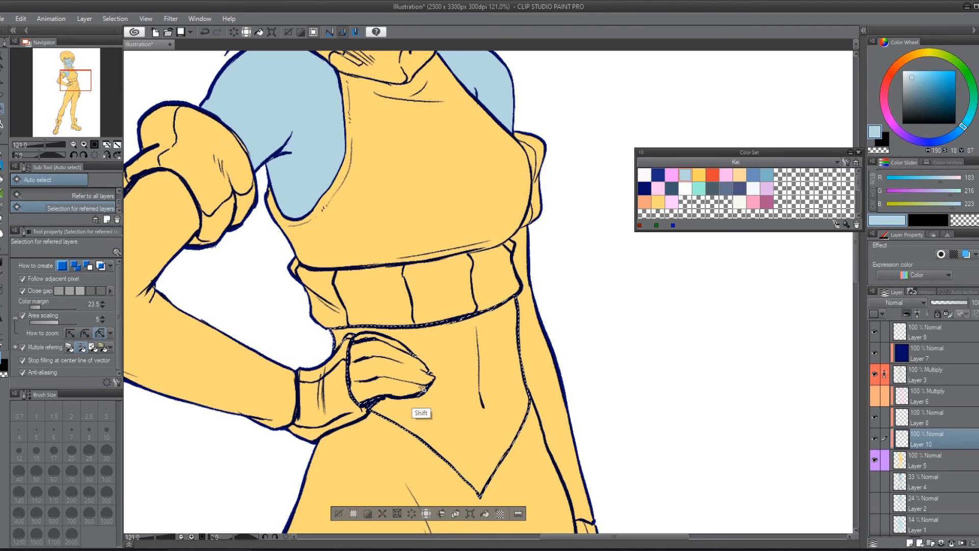
key(m)
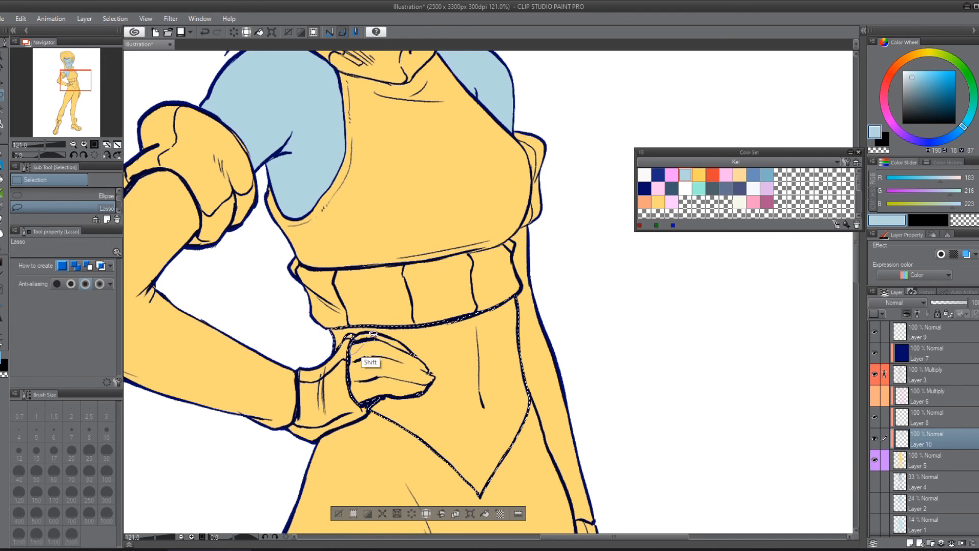
mouse_move(428, 356)
shift+mouse_down()
mouse_move(438, 390)
mouse_move(427, 361)
shift+mouse_up()
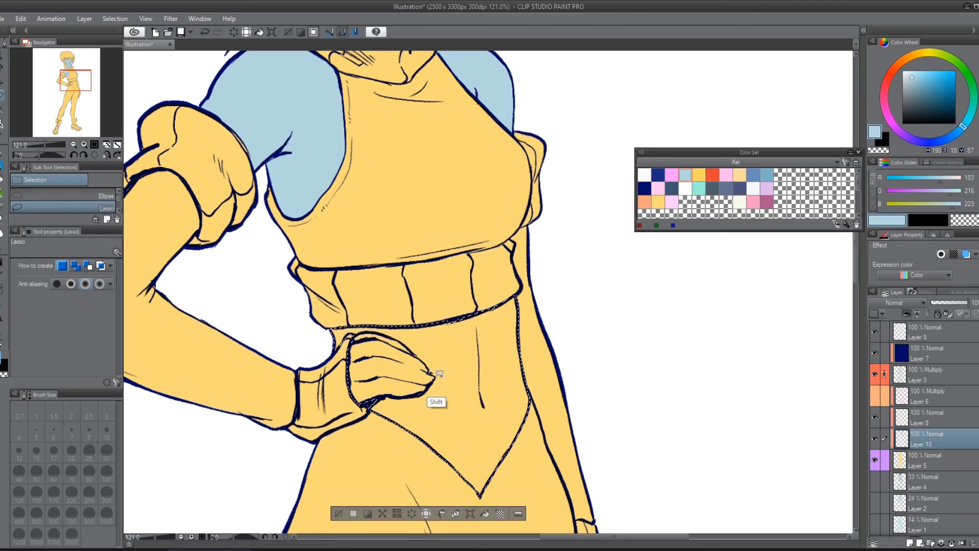
Step: Add the hanging hand and both bare lower legs to the selection, fill everything with light blue and deselect
drag(569, 378, 553, 277)
key(w)
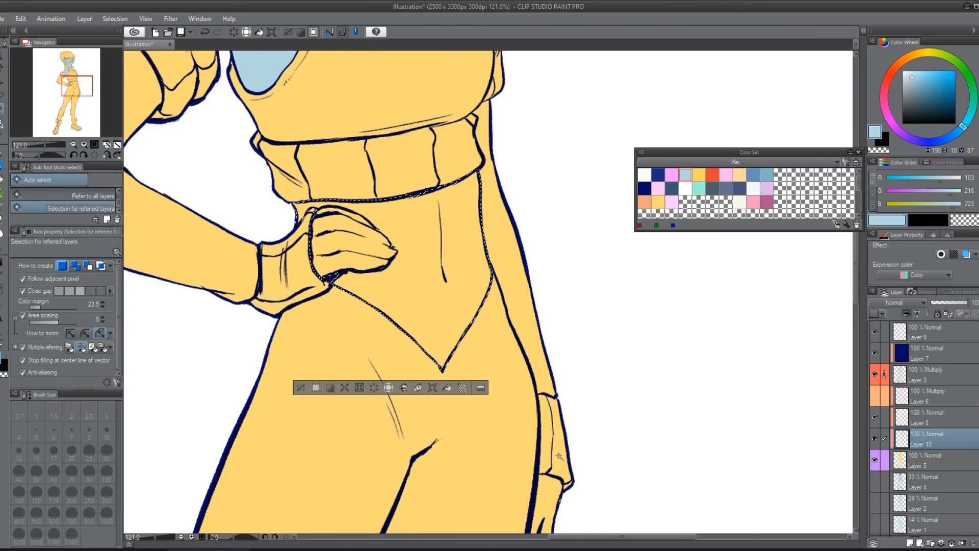
shift+click(549, 510)
drag(536, 358, 515, 169)
drag(539, 467, 556, 238)
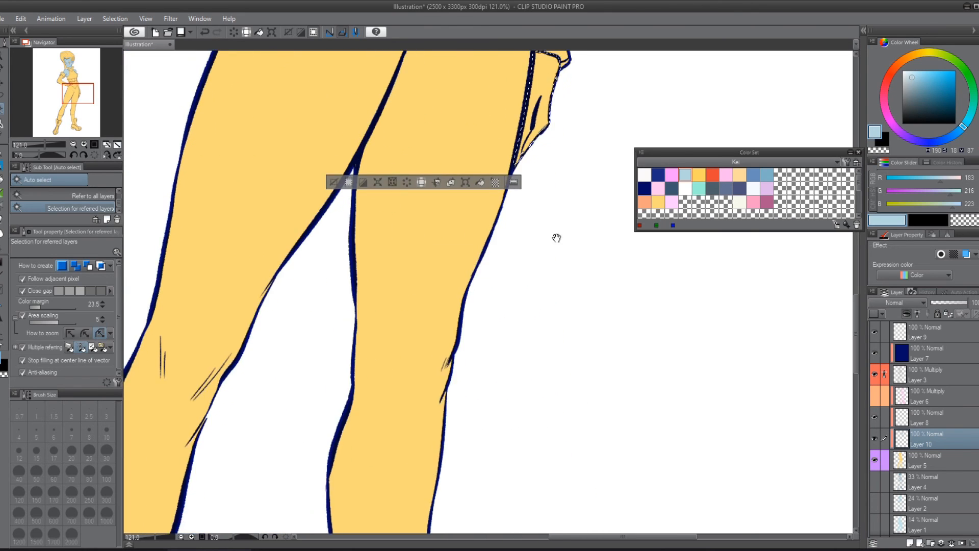
drag(509, 442, 625, 188)
shift+click(514, 369)
drag(602, 414, 665, 249)
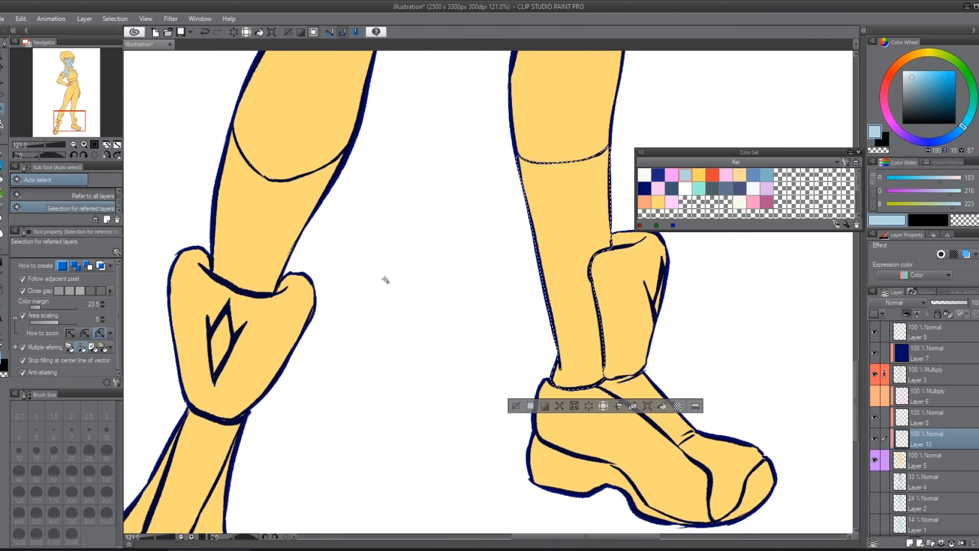
shift+click(313, 215)
key(alt+BackSpace)
key(ctrl+d)
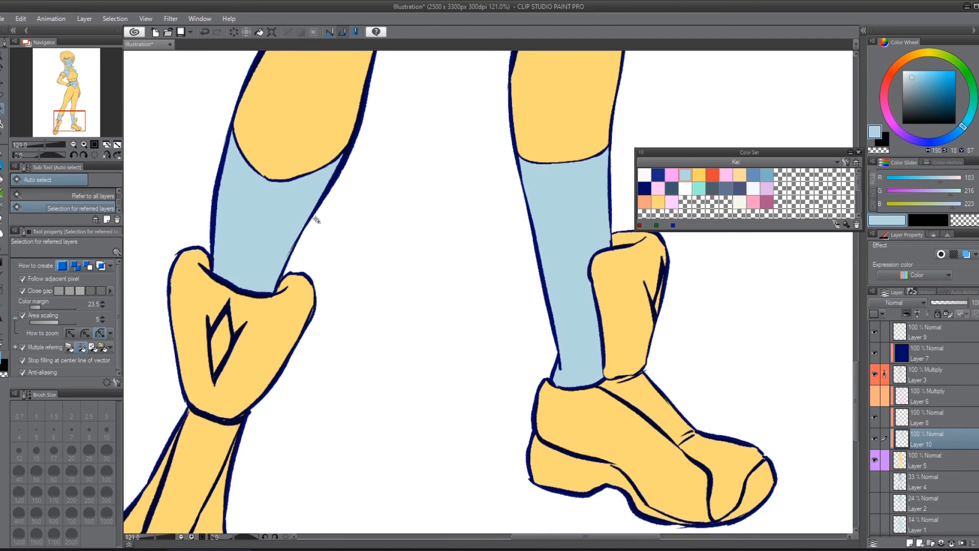
Step: Add a new clipped raster layer directly above the flat base on Layer 5
scroll(230, 156, down, 5)
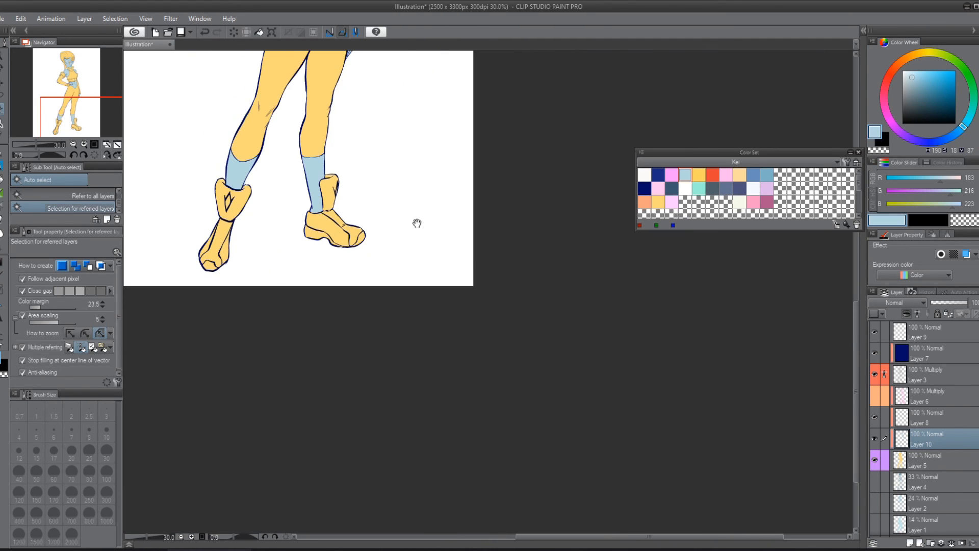
drag(372, 109, 395, 374)
drag(371, 215, 417, 259)
scroll(413, 350, up, 2)
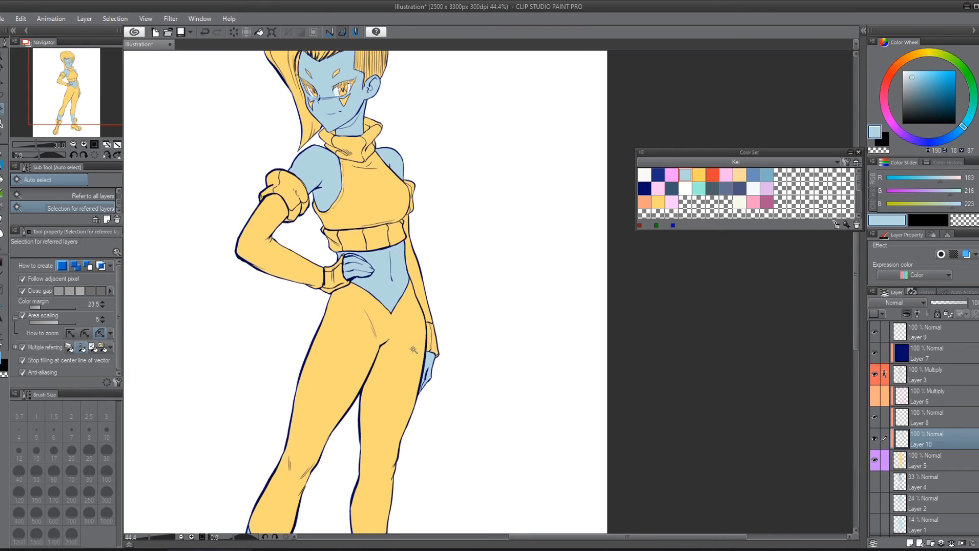
click(929, 467)
click(910, 543)
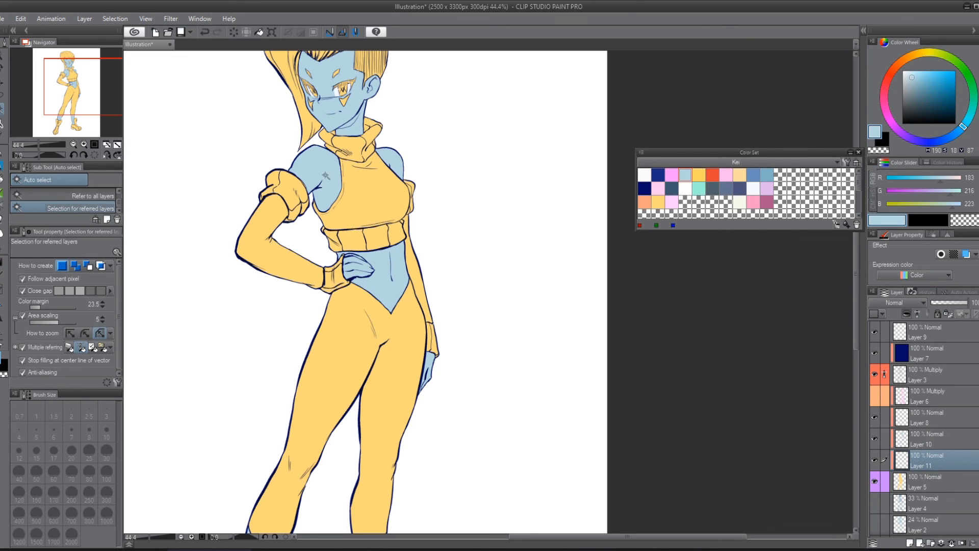
Step: On Layer 11, auto-select both irises, lasso in the missed bits around the pupils, fill them with yellow and deselect
drag(361, 78, 463, 248)
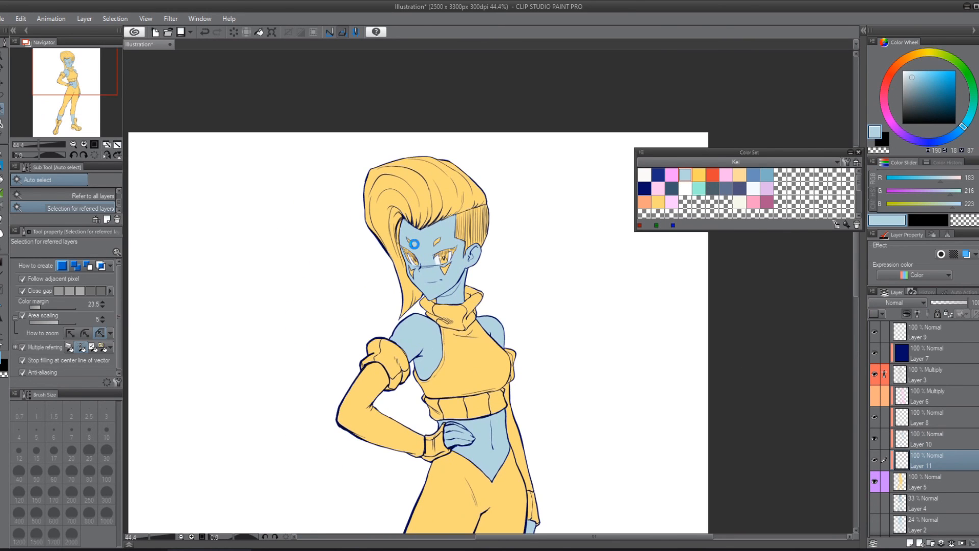
scroll(323, 256, up, 2)
scroll(563, 238, up, 6)
drag(246, 307, 427, 302)
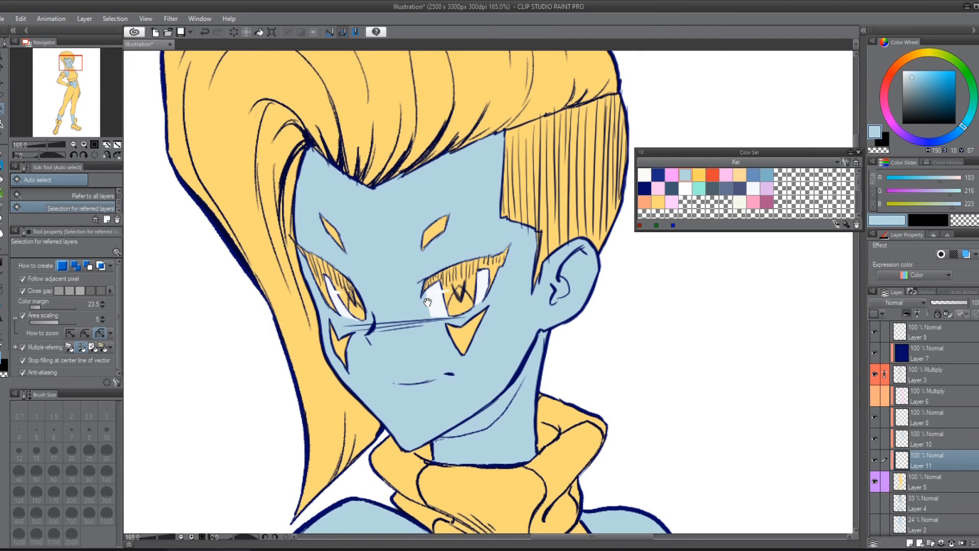
scroll(427, 299, up, 2)
drag(427, 362, 433, 277)
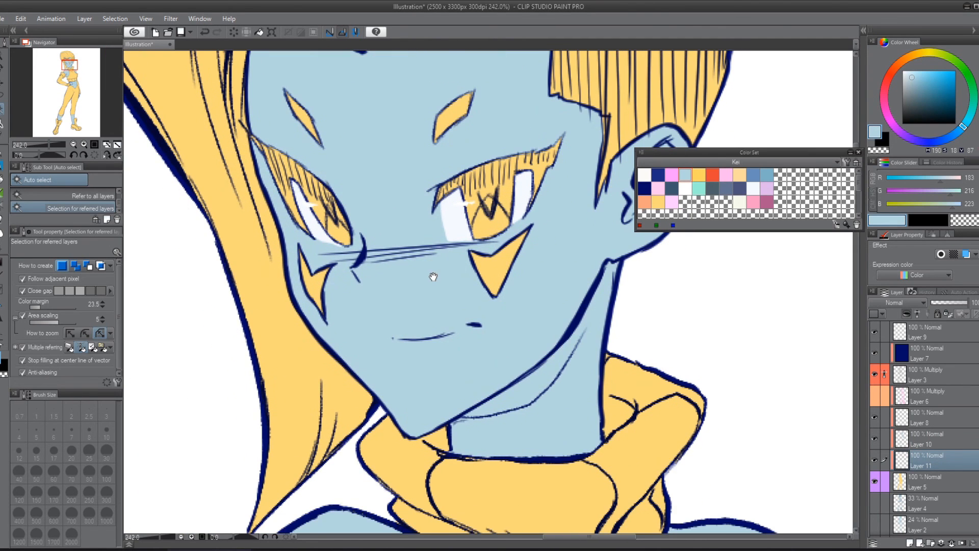
click(492, 224)
shift+click(337, 220)
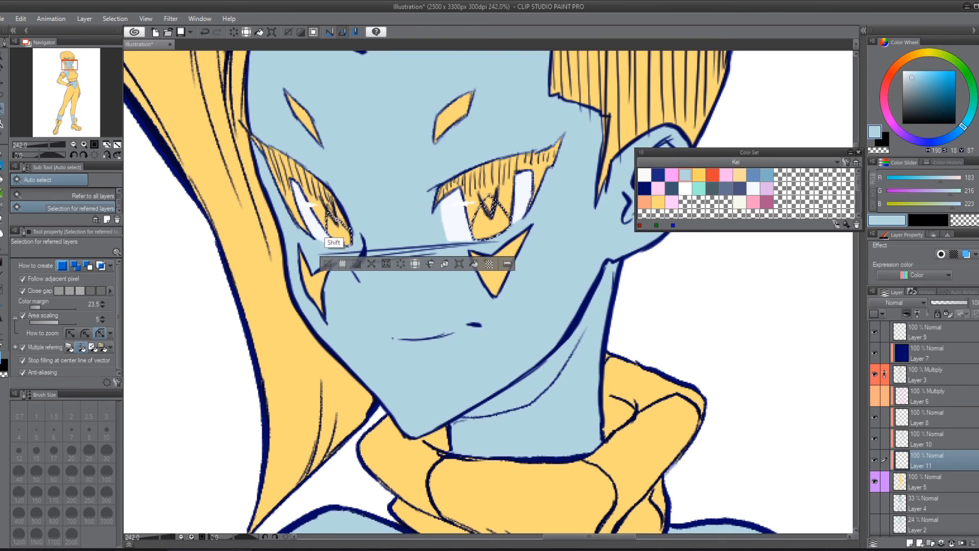
key(m)
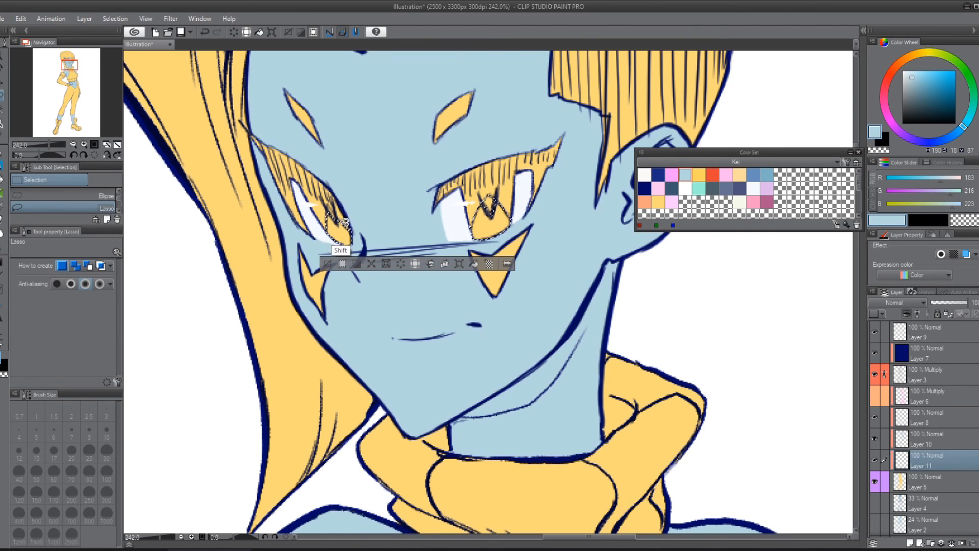
mouse_move(344, 223)
mouse_down()
mouse_move(332, 204)
mouse_move(332, 229)
mouse_move(345, 222)
mouse_up()
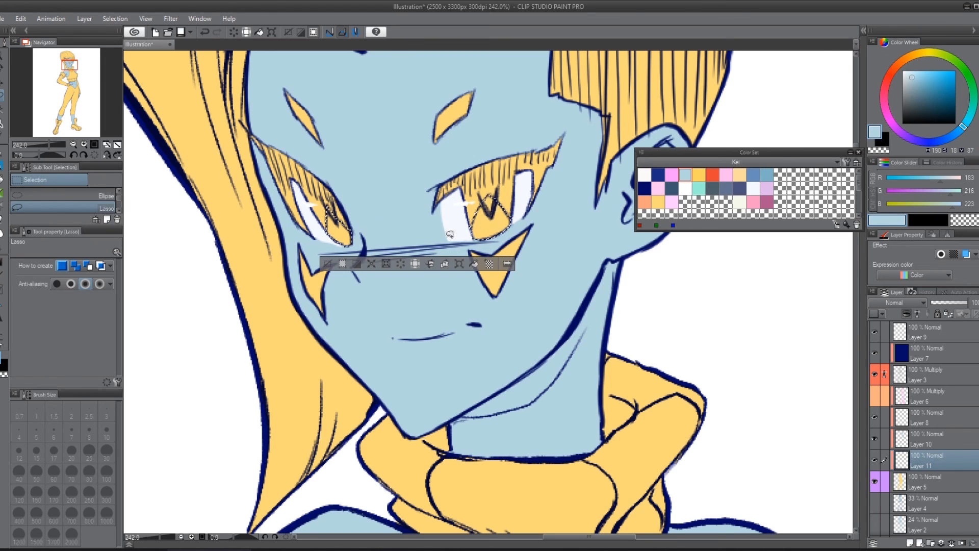
click(700, 174)
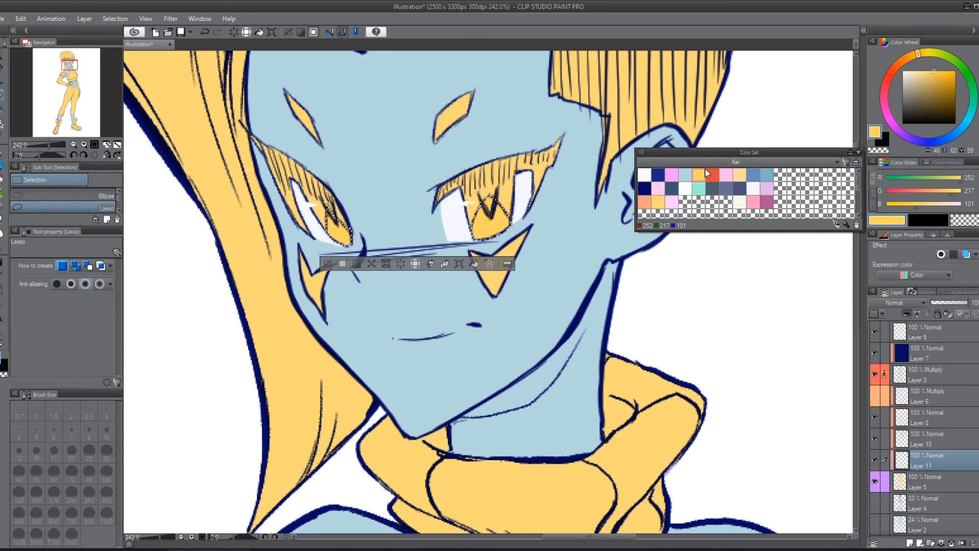
key(ctrl+d)
Step: Add a clipped raster layer directly above Layer 5 and paint both eyelids and upper irises orange-red with the Turnip pen at size 20
click(923, 477)
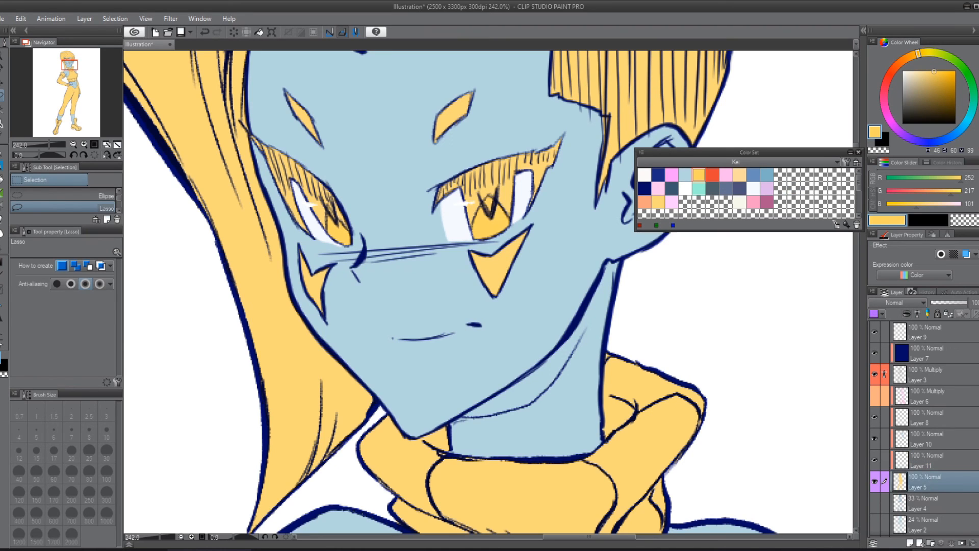
click(908, 543)
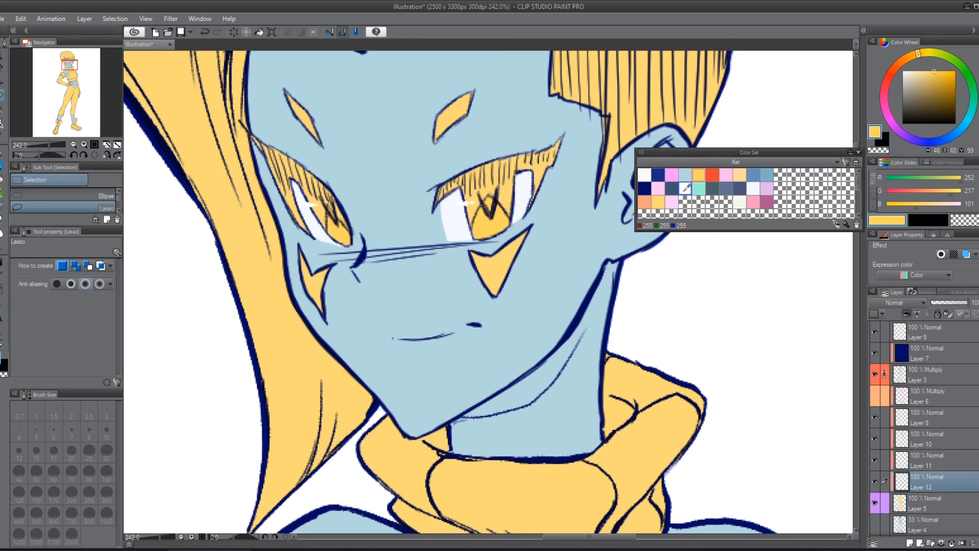
click(717, 173)
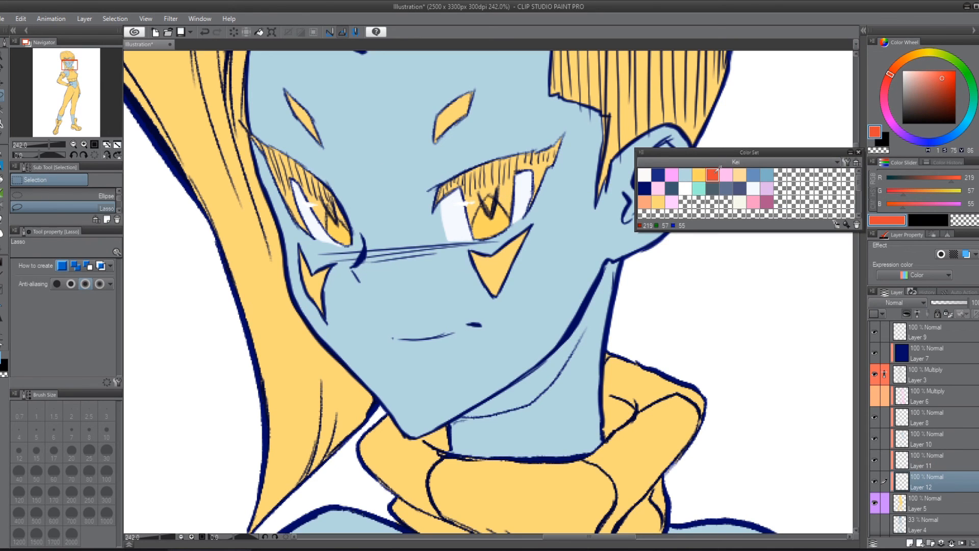
key(p)
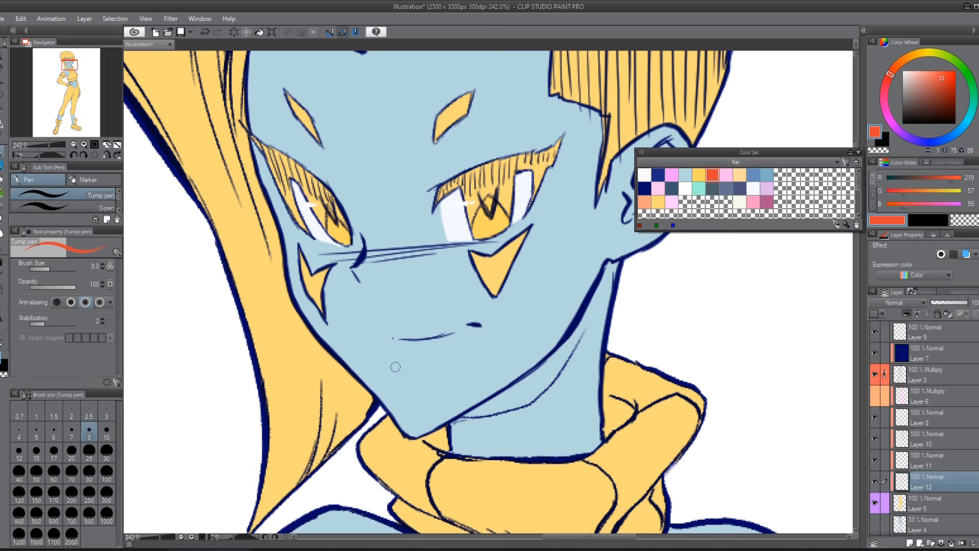
key(bracketright)
key(bracketright)
key(bracketright)
key(bracketright)
key(bracketright)
mouse_move(459, 164)
mouse_down()
mouse_move(513, 143)
mouse_move(518, 175)
mouse_move(483, 215)
mouse_move(532, 203)
mouse_move(528, 178)
mouse_up()
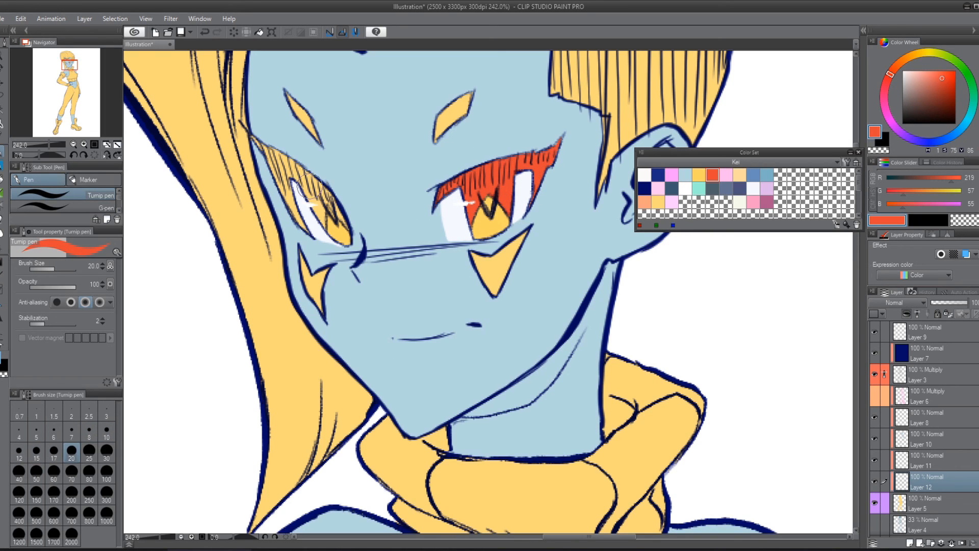
mouse_move(304, 194)
mouse_down()
mouse_move(335, 201)
mouse_move(305, 166)
mouse_up()
mouse_move(346, 230)
mouse_down()
mouse_move(300, 167)
mouse_move(311, 206)
mouse_move(296, 218)
mouse_move(307, 227)
mouse_move(280, 163)
mouse_up()
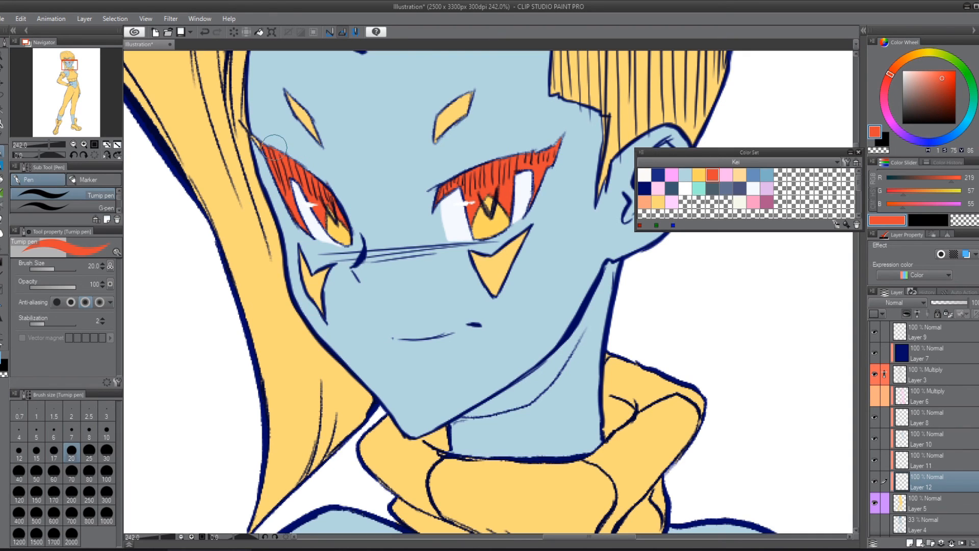
Step: Hide Layers 10 and 11 to check the coverage of the orange-red eye paint, and show them again
click(875, 458)
click(877, 442)
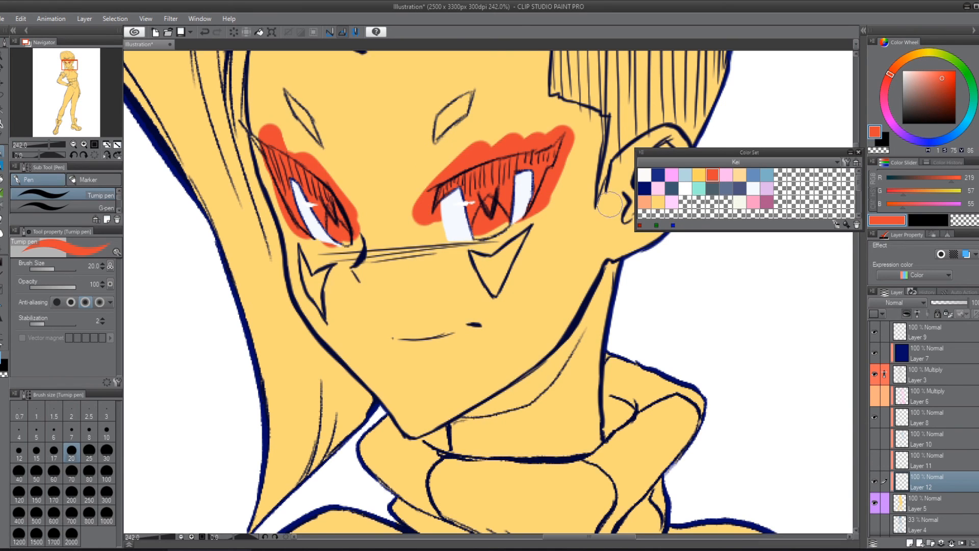
click(876, 459)
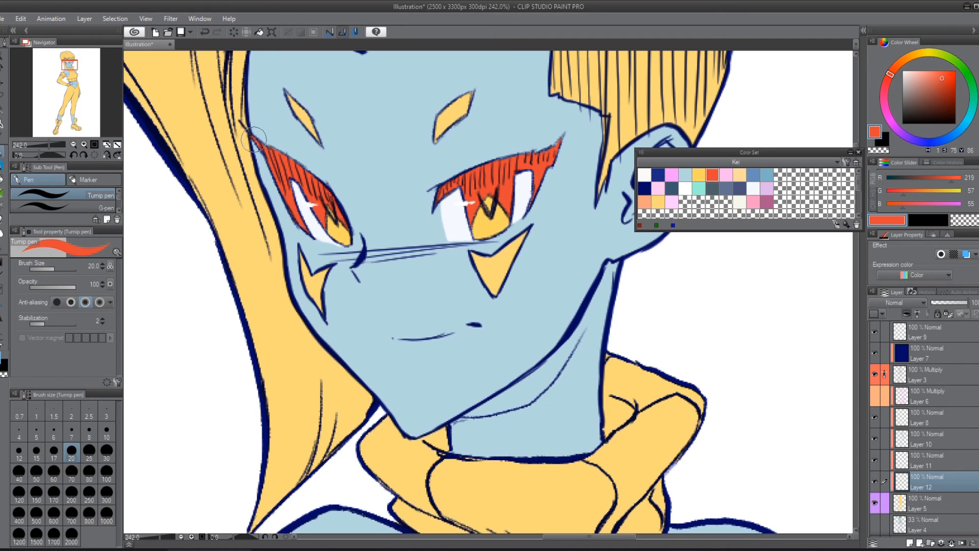
Step: Paint both diamond-shaped brow marks on the forehead pink
drag(511, 288, 478, 329)
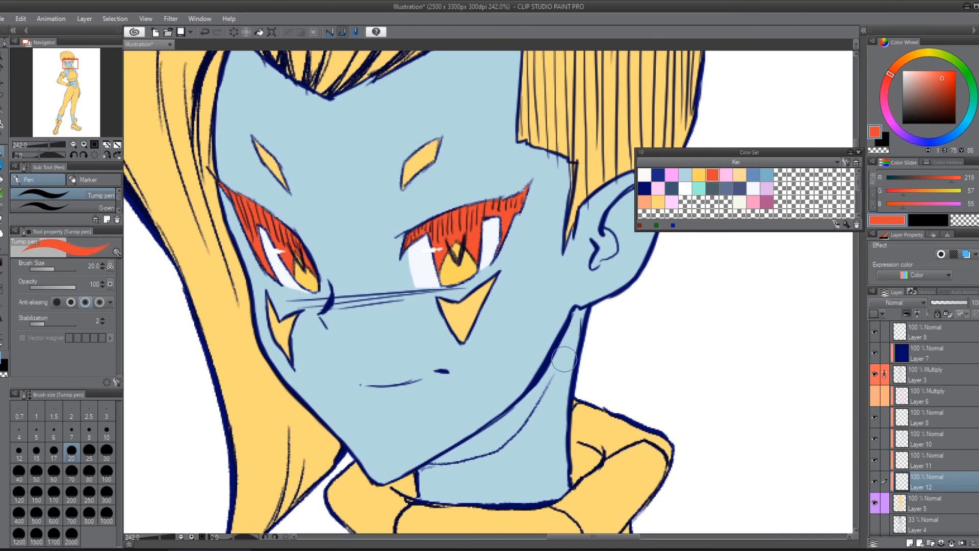
click(672, 175)
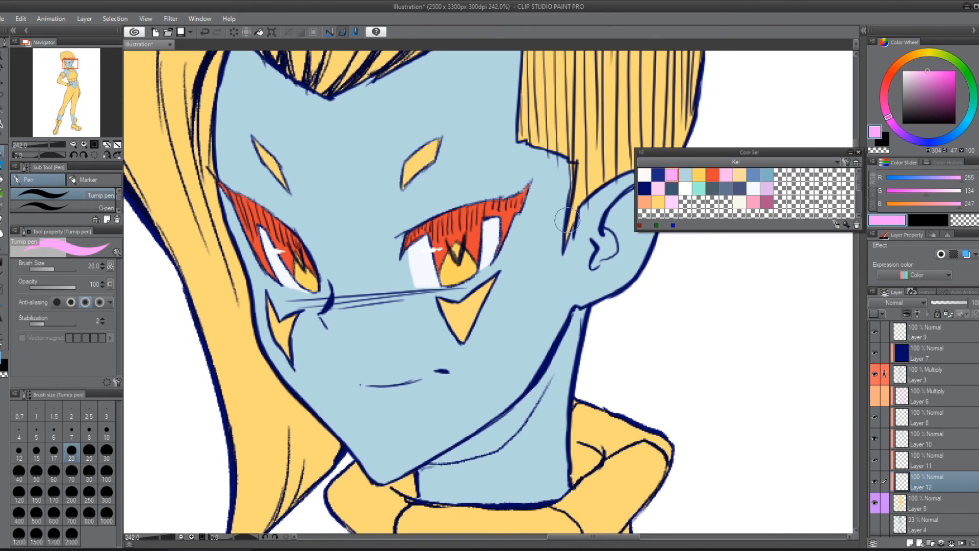
drag(436, 143, 411, 176)
drag(283, 184, 252, 139)
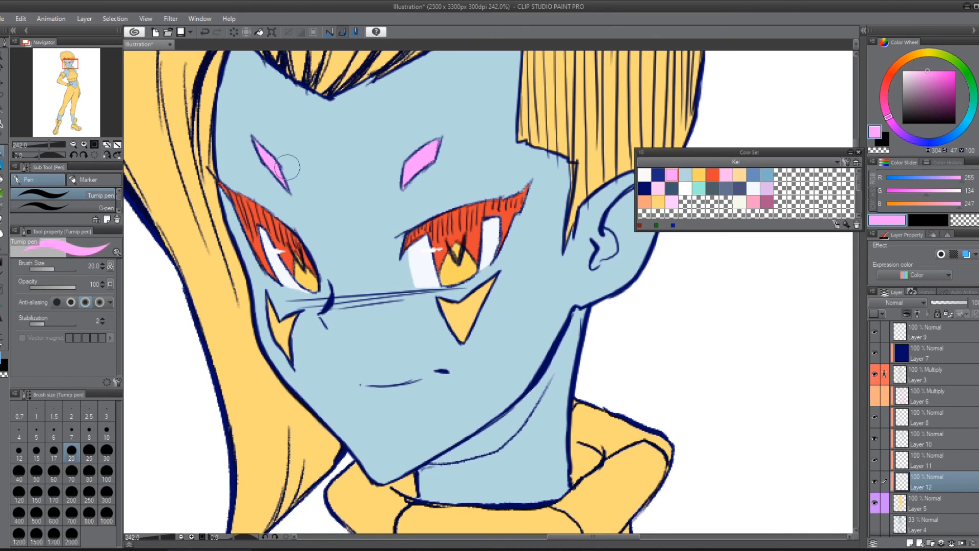
Step: Auto-select the swept-back hair on top of the head together with the long side fringe, leaving out the shaved side
drag(509, 88, 494, 306)
key(w)
click(510, 180)
scroll(498, 402, down, 2)
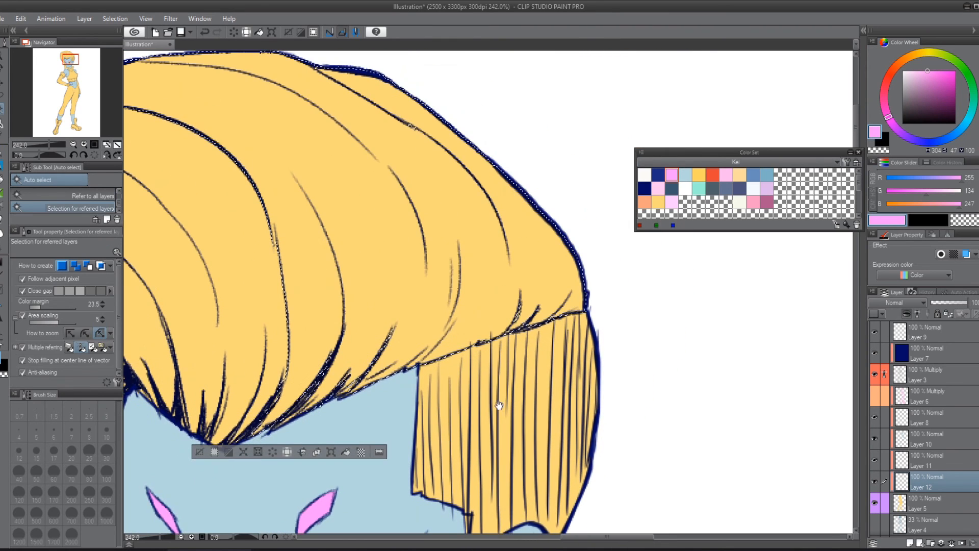
scroll(498, 403, down, 2)
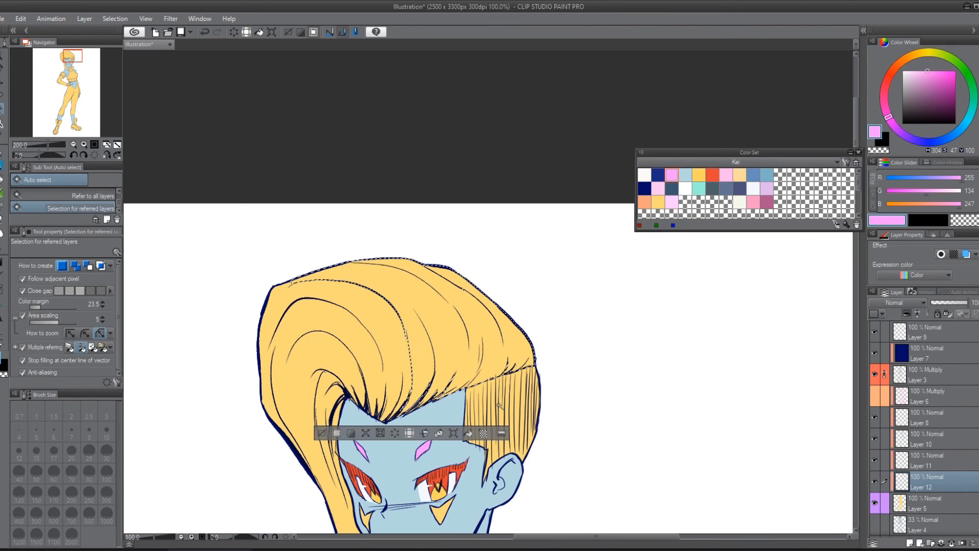
click(395, 350)
Step: Lasso the missed hair areas along the crown, hairline and fringe into the selection, fill it with pink and deselect
key(m)
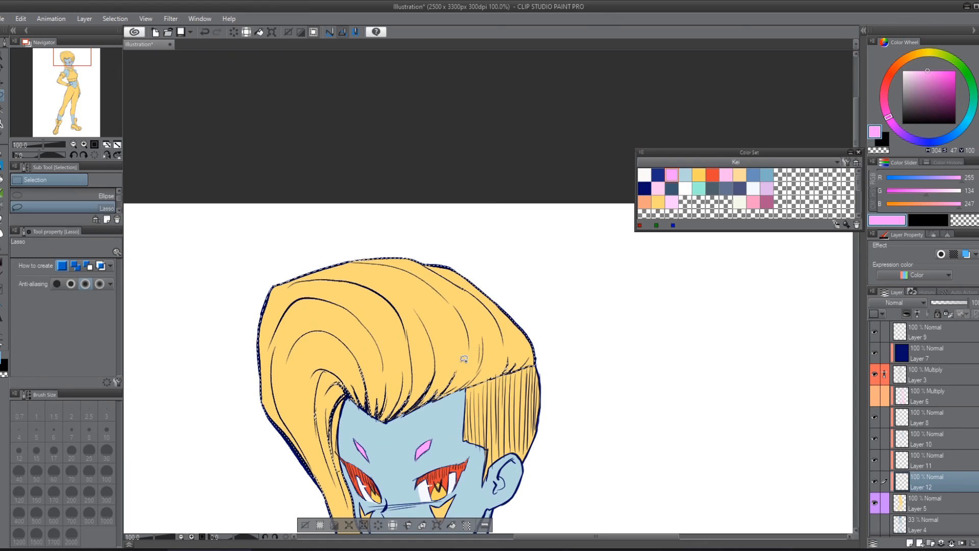
mouse_move(498, 306)
mouse_down()
mouse_move(320, 236)
mouse_move(269, 341)
mouse_up()
drag(492, 382, 527, 230)
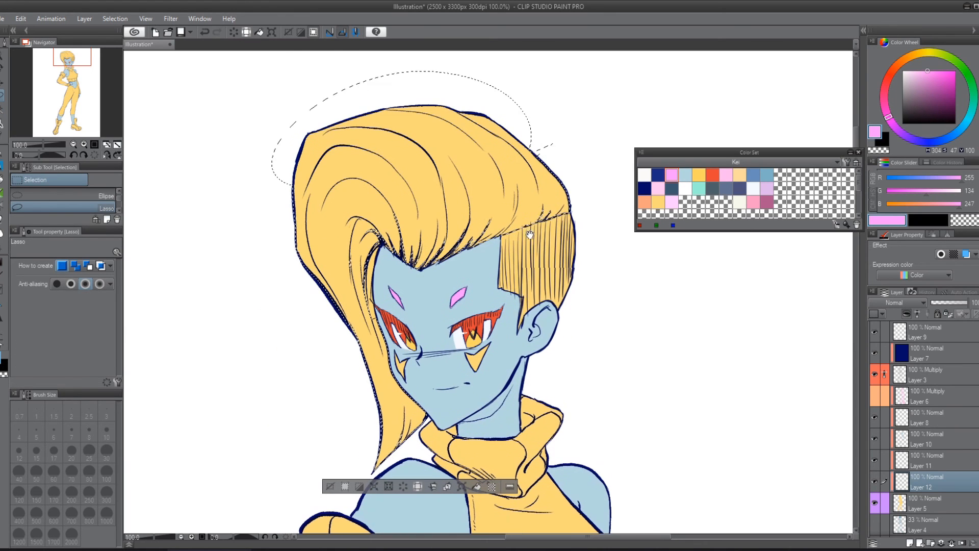
mouse_move(563, 132)
mouse_down()
mouse_move(576, 160)
mouse_move(571, 131)
mouse_up()
drag(581, 197, 533, 220)
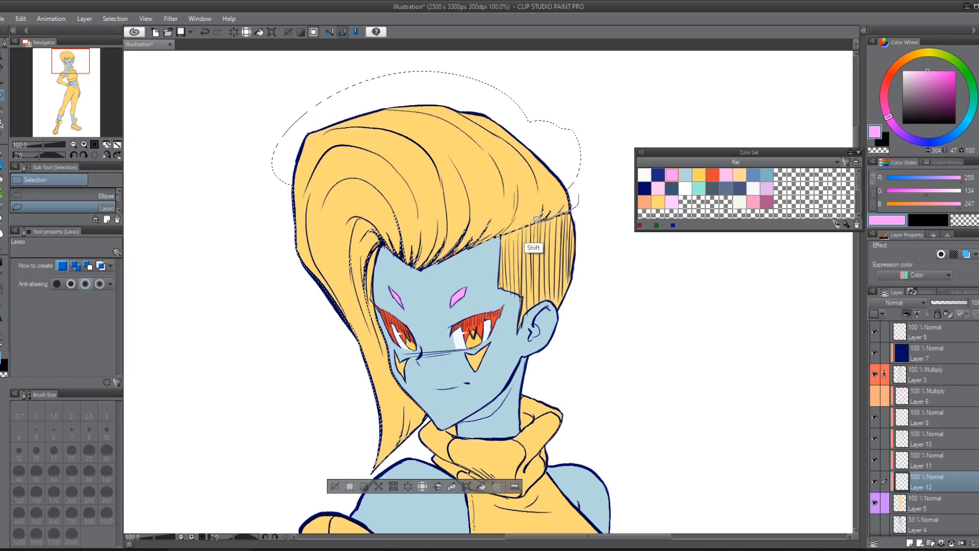
mouse_move(495, 209)
mouse_down()
mouse_move(436, 266)
mouse_move(501, 213)
mouse_move(388, 236)
mouse_move(495, 237)
mouse_up()
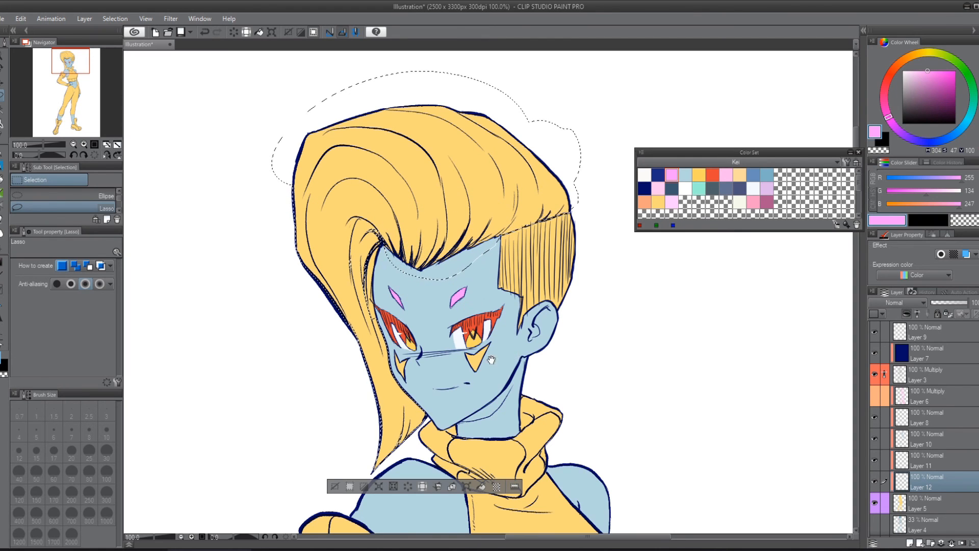
drag(463, 351, 505, 245)
drag(437, 330, 484, 291)
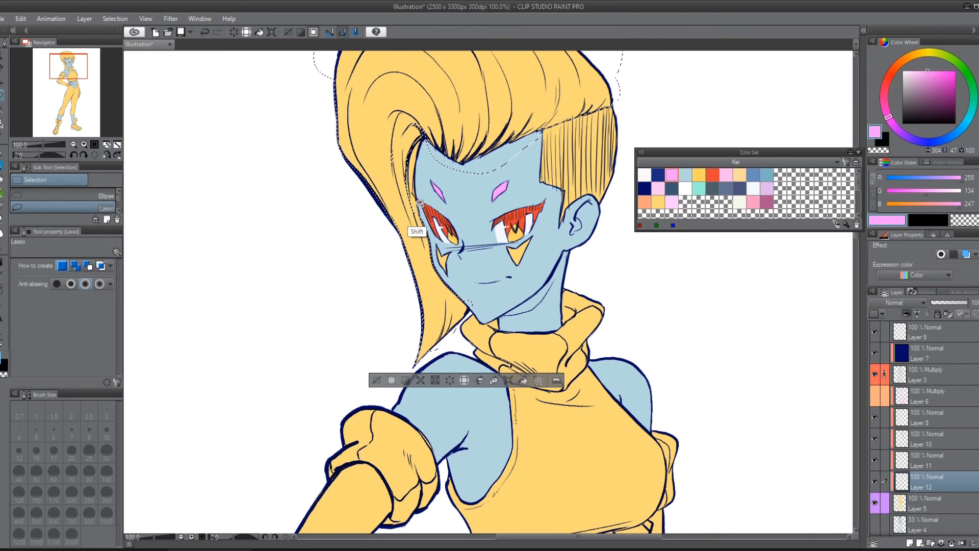
mouse_move(419, 199)
mouse_down()
mouse_move(438, 127)
mouse_move(422, 95)
mouse_move(388, 190)
mouse_up()
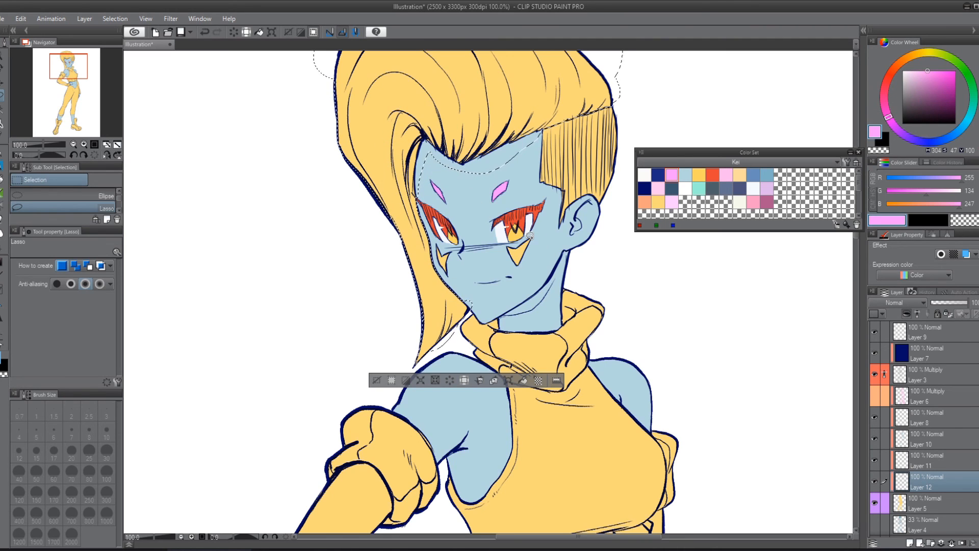
key(alt+Delete)
key(ctrl+d)
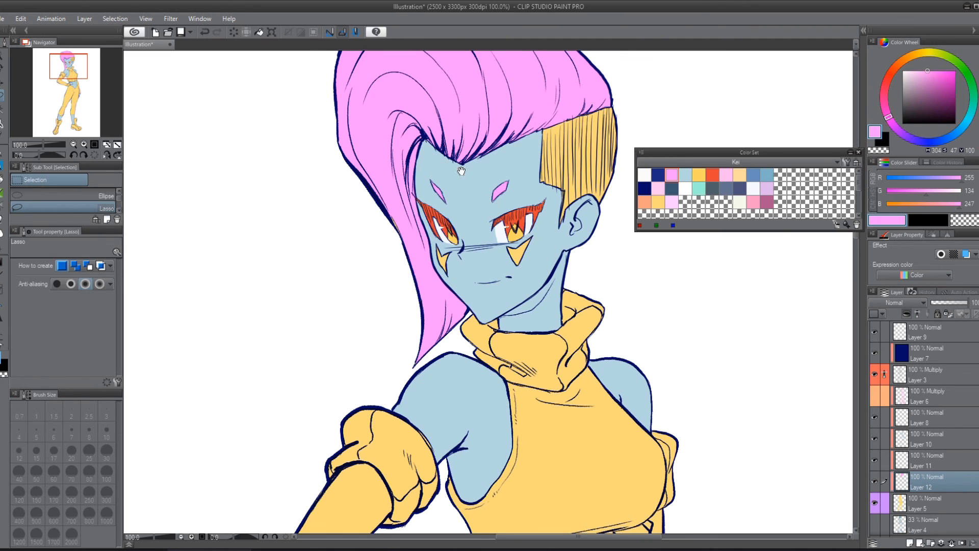
Step: Add another clipped raster layer directly above Layer 5 and paint the two triangular cheek marks under the eyes light pink
drag(462, 172, 430, 291)
key(p)
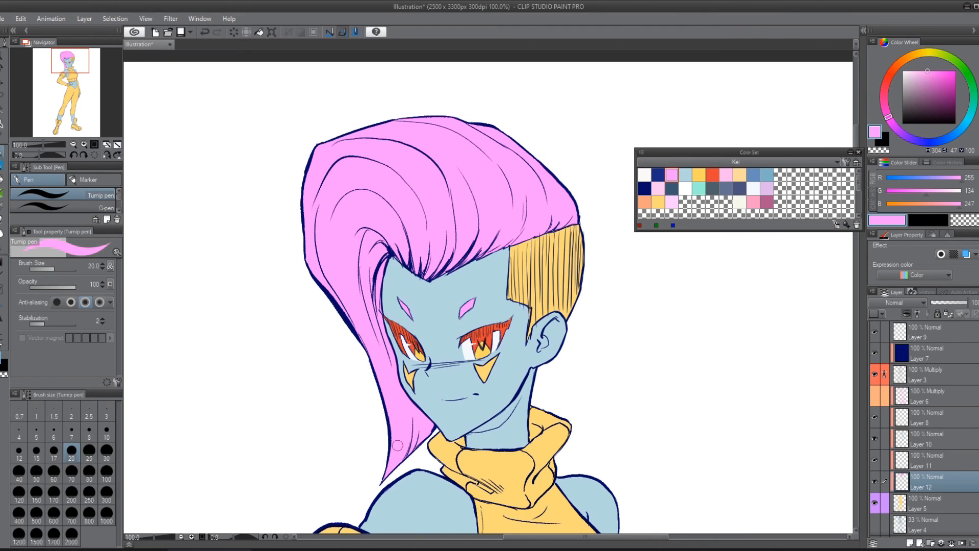
mouse_move(606, 354)
mouse_down()
mouse_move(560, 316)
mouse_move(563, 306)
mouse_up()
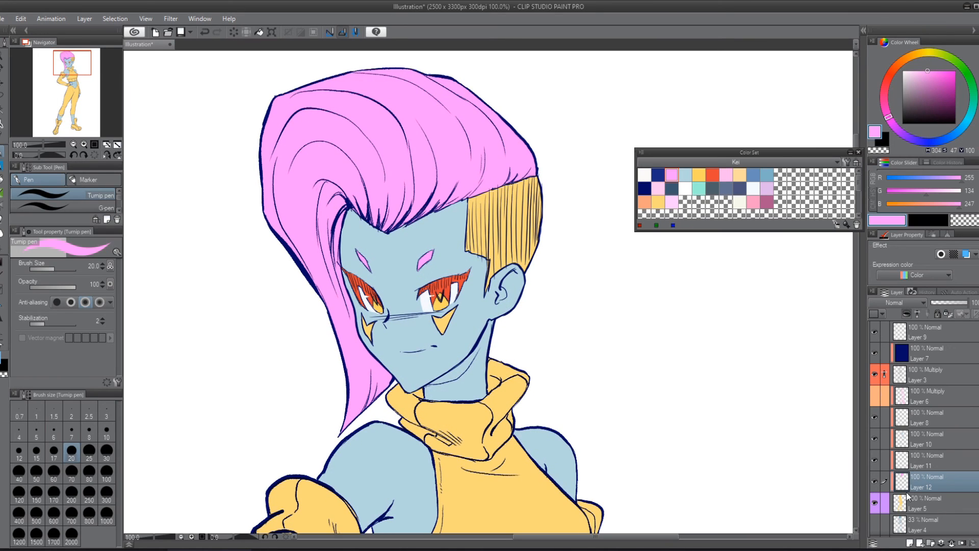
click(908, 497)
click(910, 543)
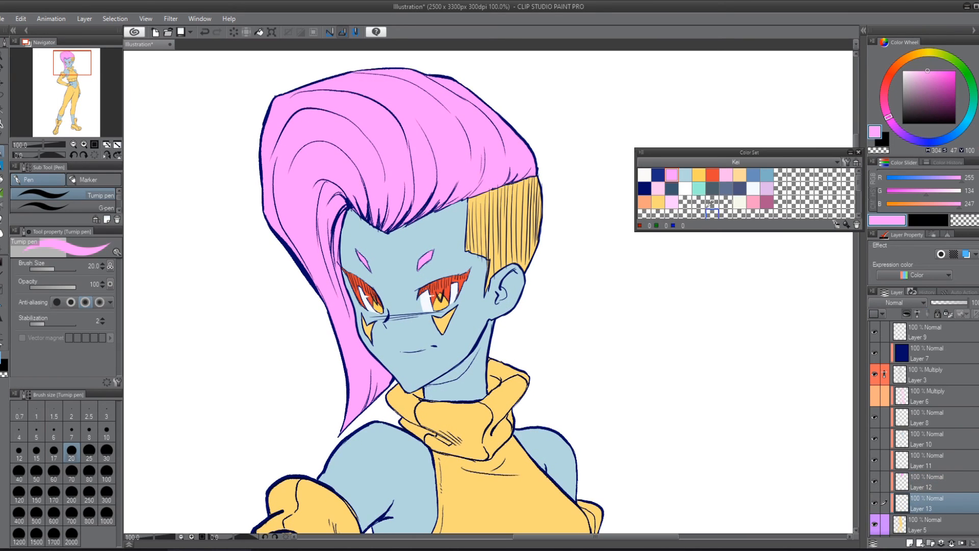
click(727, 174)
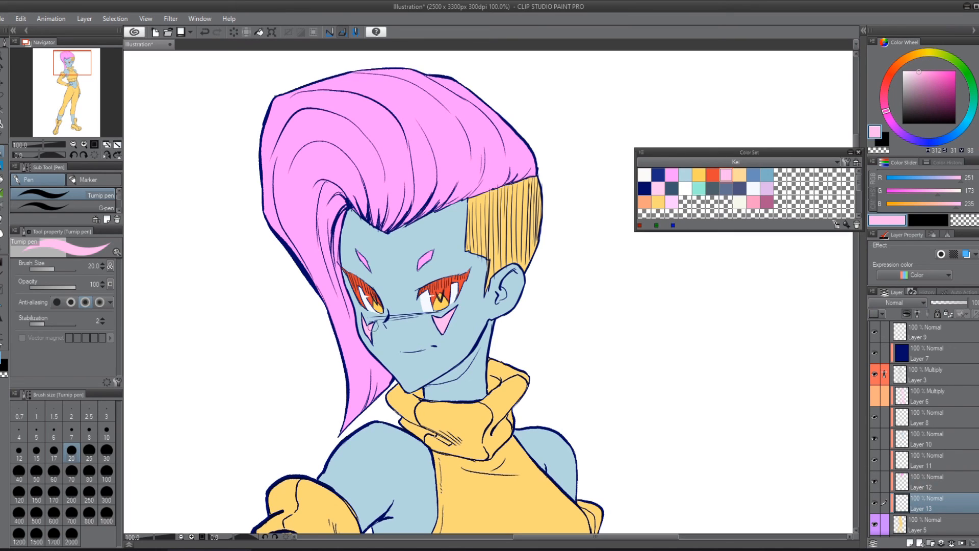
Step: Paint the shaved side of the hair above the ear pale lavender
click(767, 189)
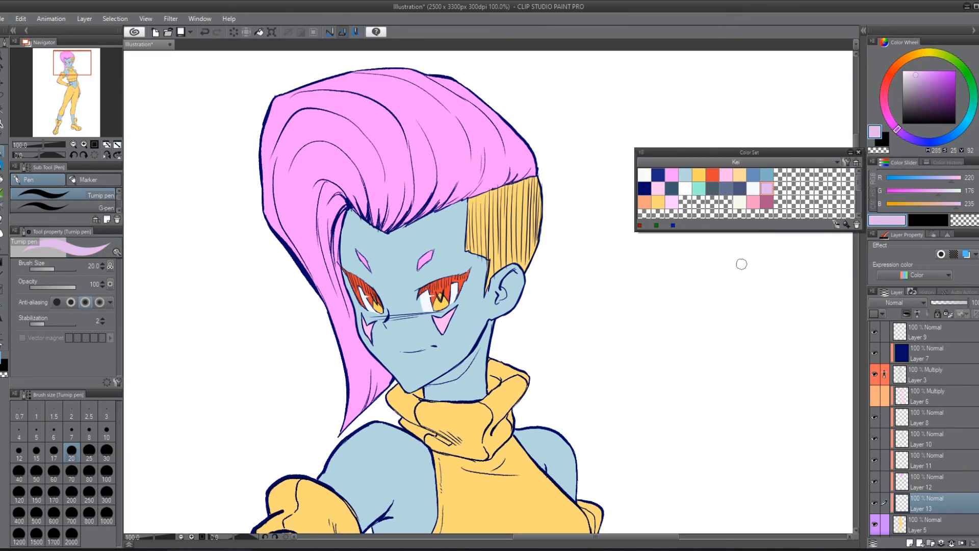
mouse_move(483, 208)
mouse_down()
mouse_move(467, 254)
mouse_move(512, 188)
mouse_move(491, 204)
mouse_move(511, 275)
mouse_move(546, 196)
mouse_up()
scroll(530, 304, down, 3)
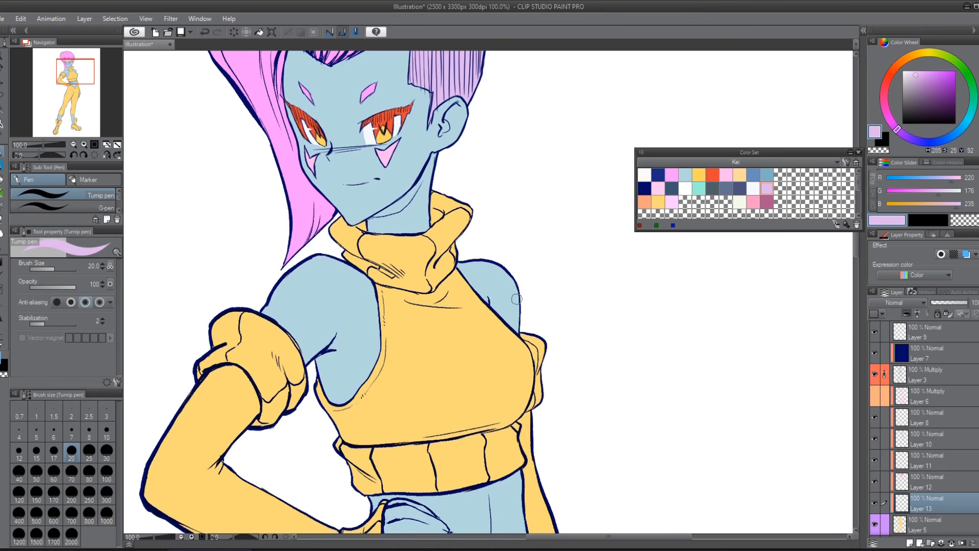
scroll(517, 299, down, 2)
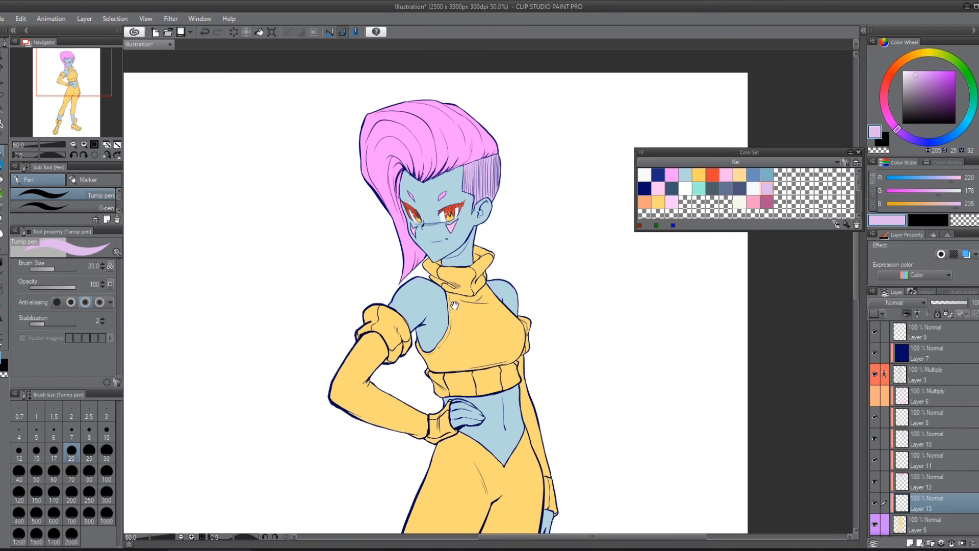
drag(437, 327, 398, 212)
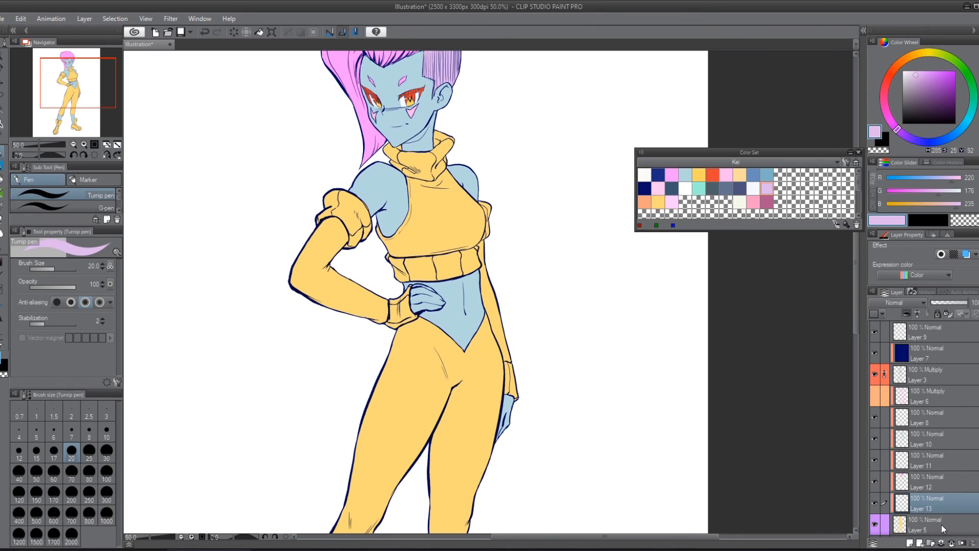
Step: Add another clipped raster layer directly above Layer 5, choose slate blue (100, 114, 143) and auto-select the leggings from waist to calves
click(941, 524)
click(910, 543)
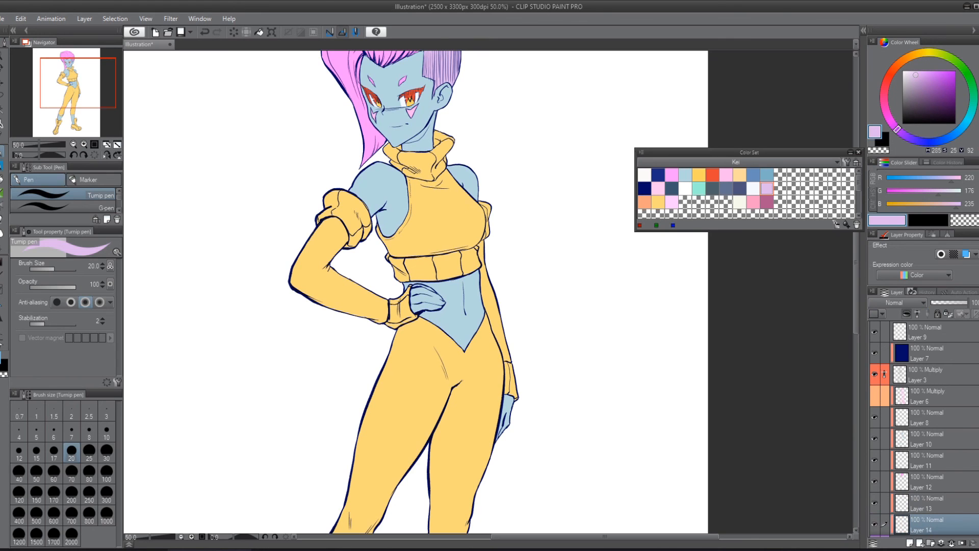
drag(579, 428, 536, 272)
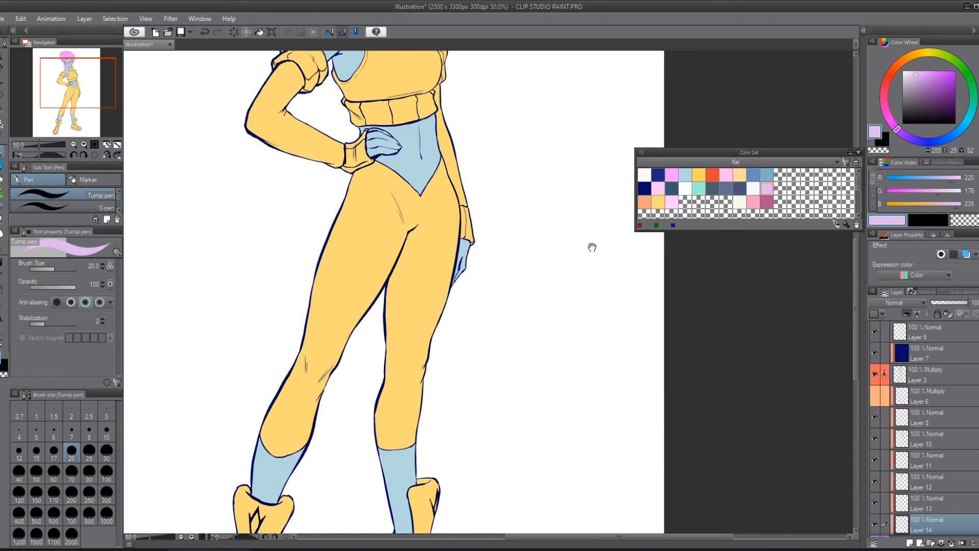
click(726, 189)
key(w)
click(361, 274)
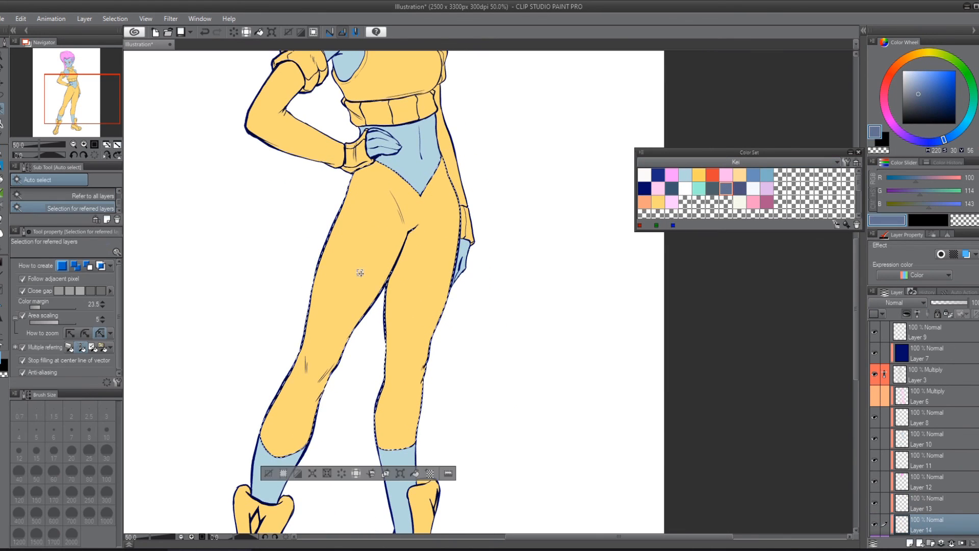
drag(419, 419, 460, 378)
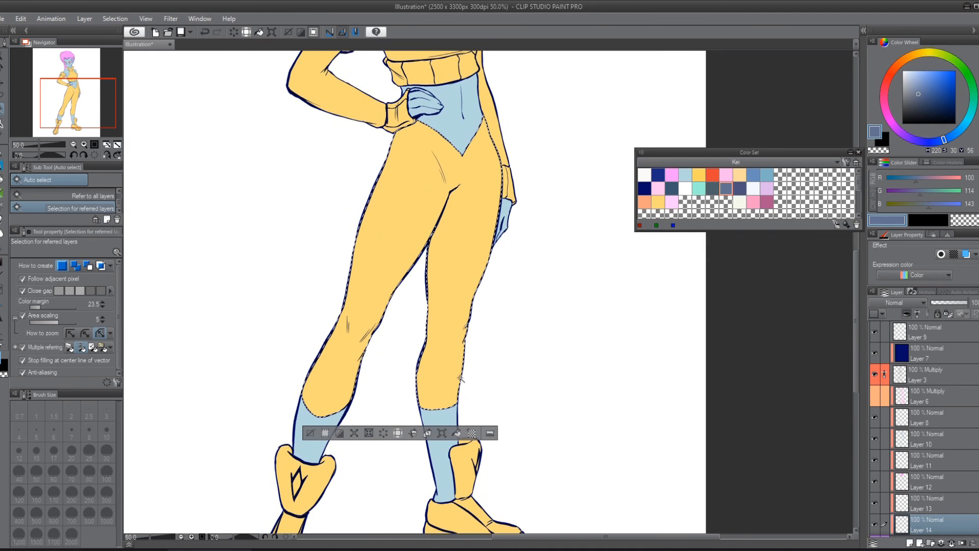
Step: Lasso the missed edges of both legs into the selection, fill it with slate blue and deselect
key(m)
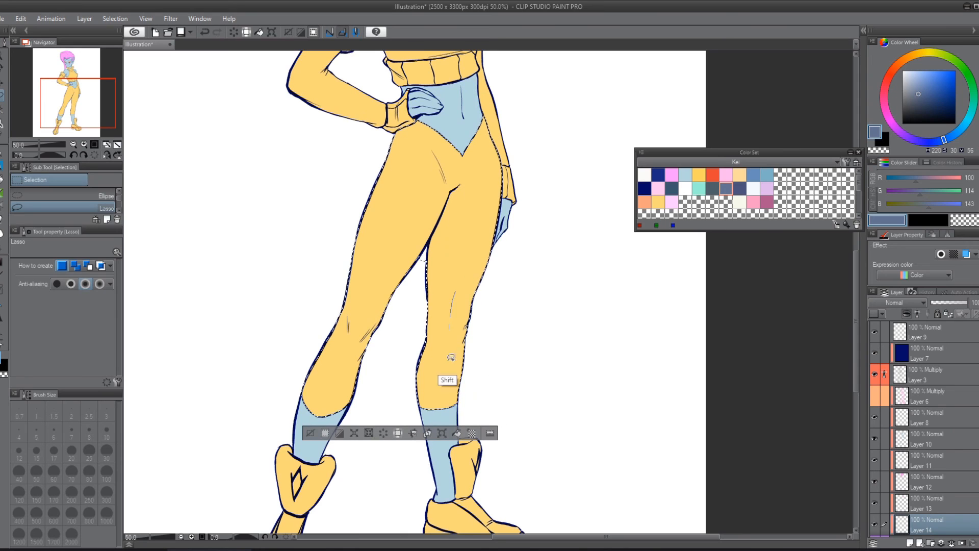
mouse_move(477, 289)
mouse_down()
mouse_move(475, 326)
mouse_move(359, 375)
mouse_move(396, 308)
mouse_move(386, 289)
mouse_up()
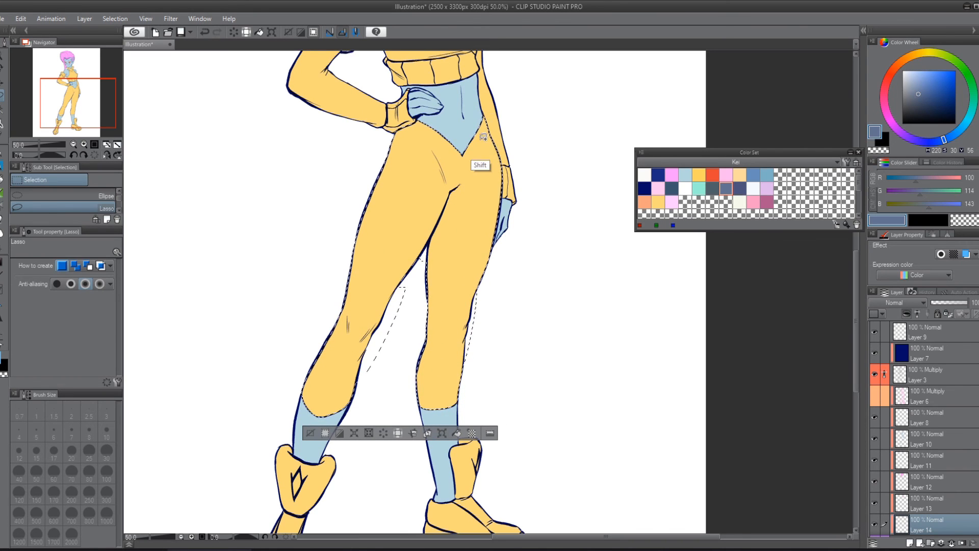
key(alt+BackSpace)
key(ctrl+d)
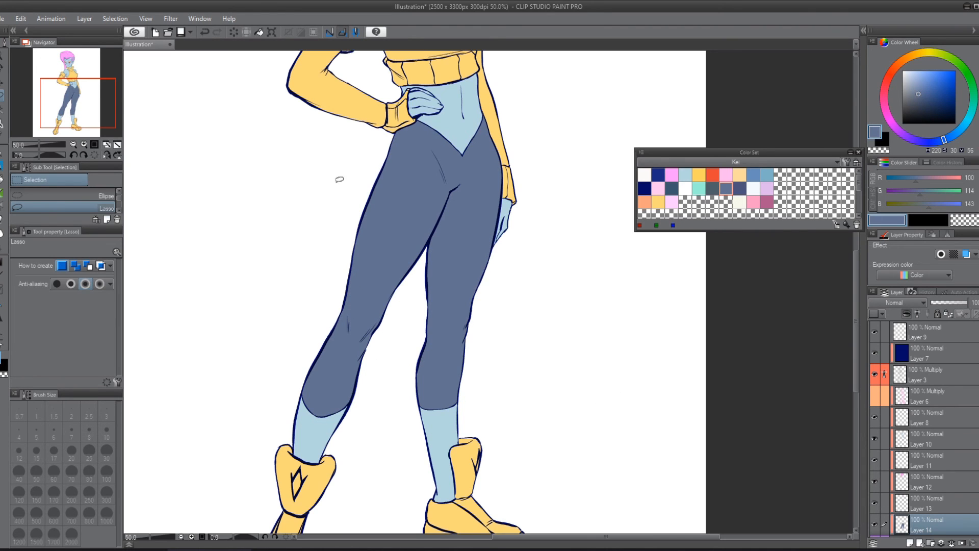
Step: Examine the flat colors of the face, eyes, hair and shaved side up close
drag(322, 96, 531, 112)
drag(393, 161, 461, 466)
drag(383, 197, 452, 453)
drag(459, 242, 466, 410)
drag(453, 138, 477, 376)
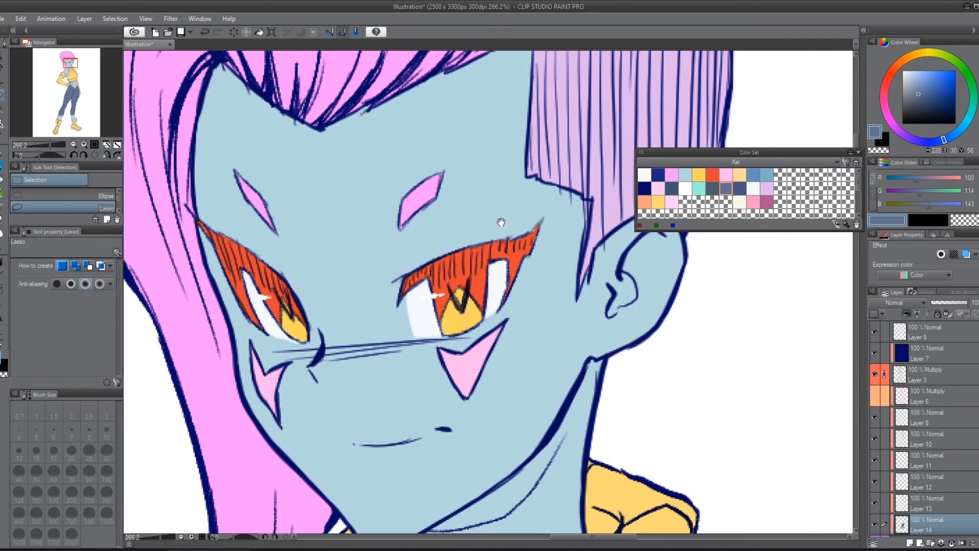
drag(543, 94, 349, 299)
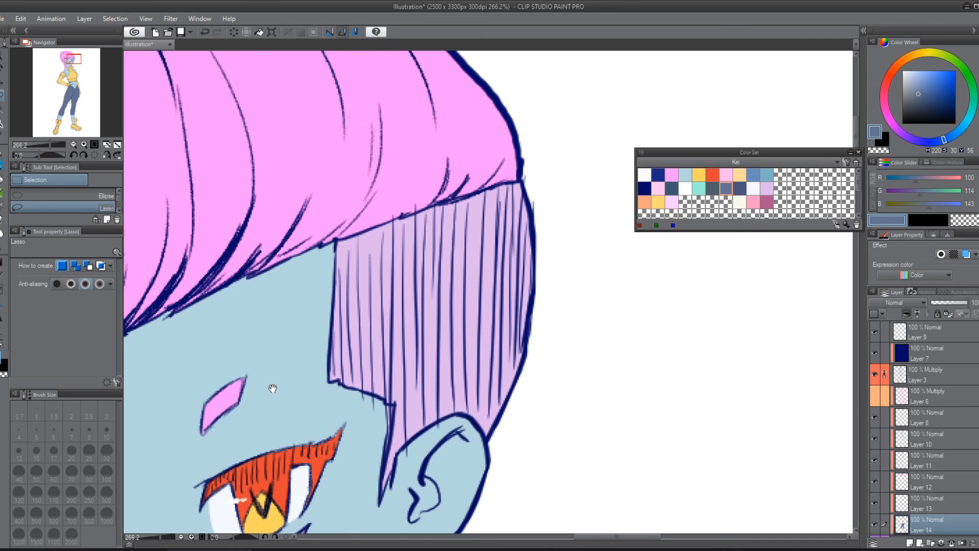
drag(273, 388, 365, 123)
scroll(396, 269, down, 1)
scroll(396, 270, down, 18)
drag(372, 422, 441, 98)
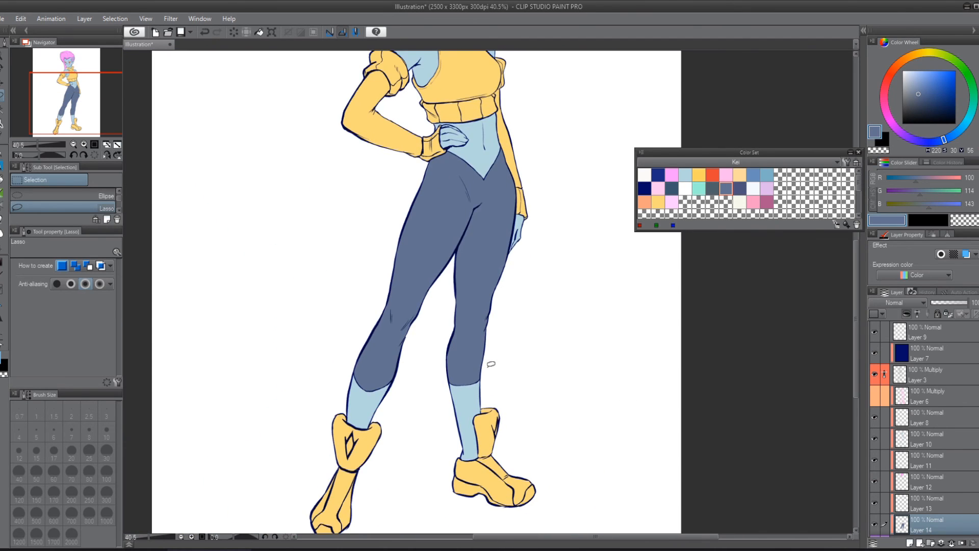
Step: Choose the dark slate blue swatch (62, 88, 111) and add another clipped raster layer directly above Layer 5 for the boots
scroll(492, 365, down, 2)
drag(482, 340, 475, 233)
scroll(280, 367, up, 10)
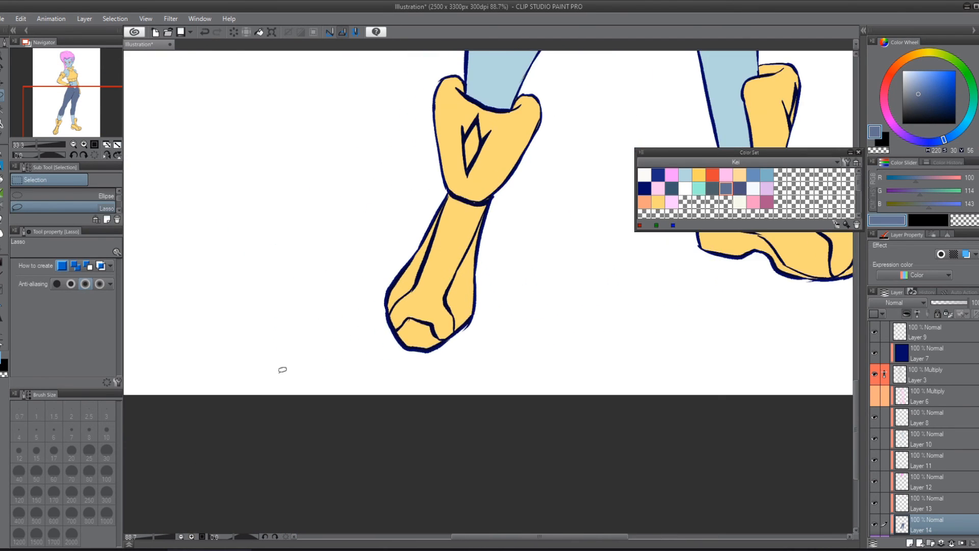
drag(479, 292, 367, 364)
click(672, 188)
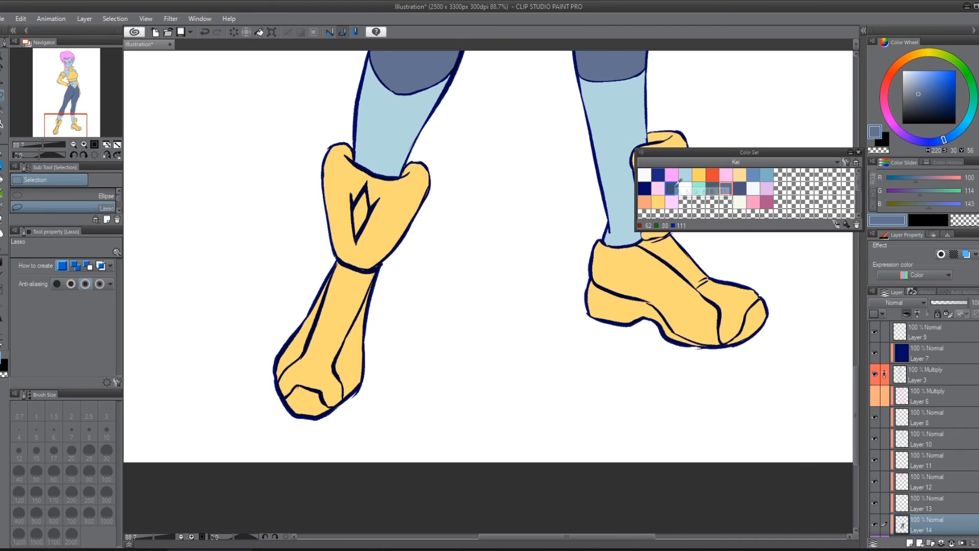
scroll(941, 482, down, 5)
click(917, 446)
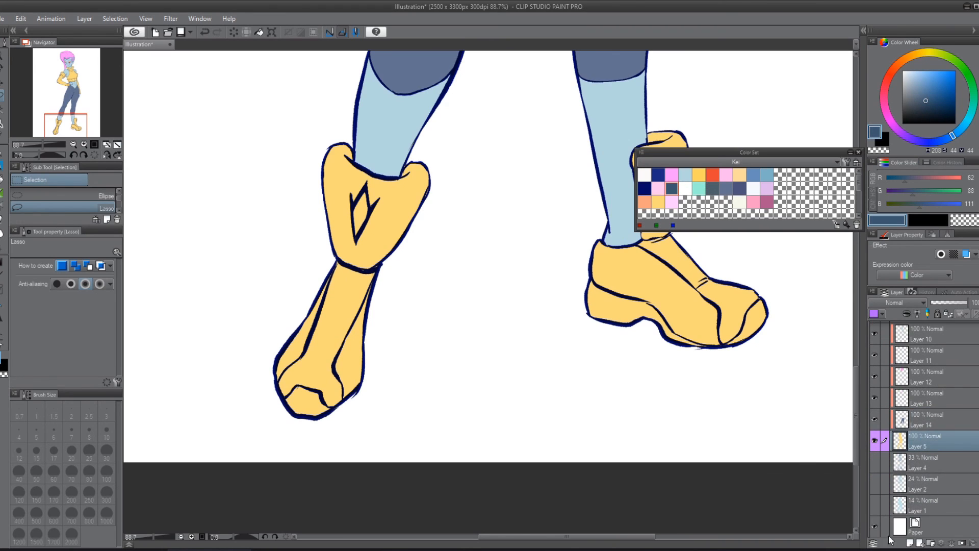
click(912, 541)
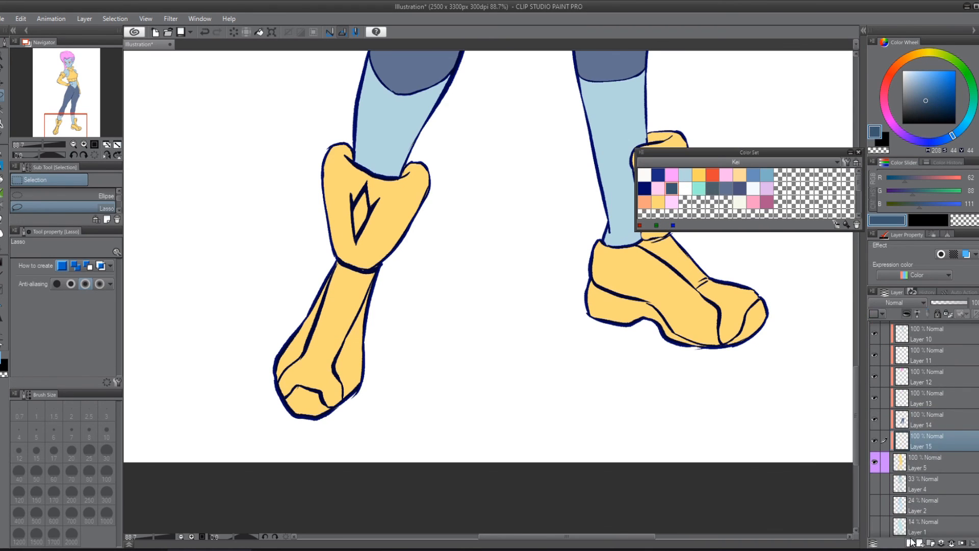
Step: Auto-select the toe caps of both boots and the visible sole, fill them with dark slate blue and deselect
key(w)
click(312, 400)
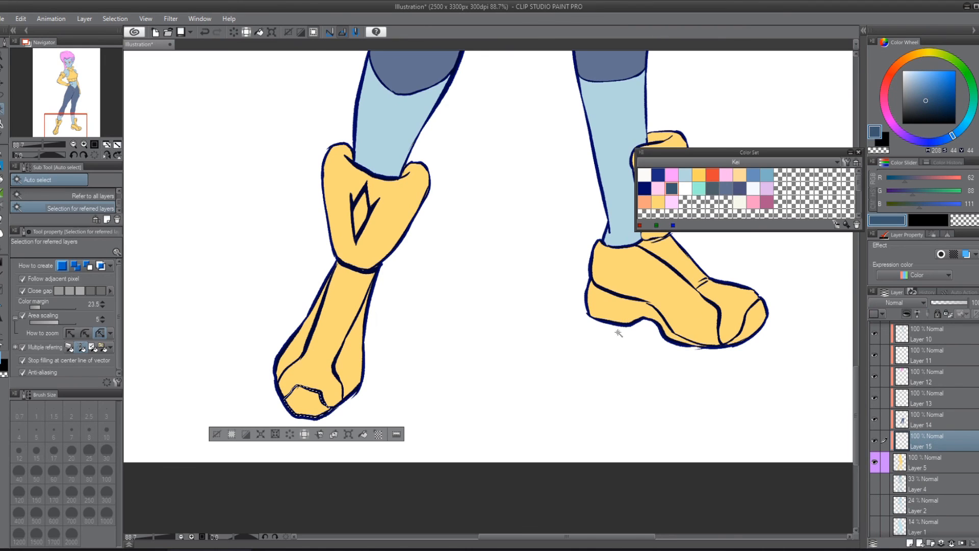
shift+click(756, 316)
shift+click(644, 318)
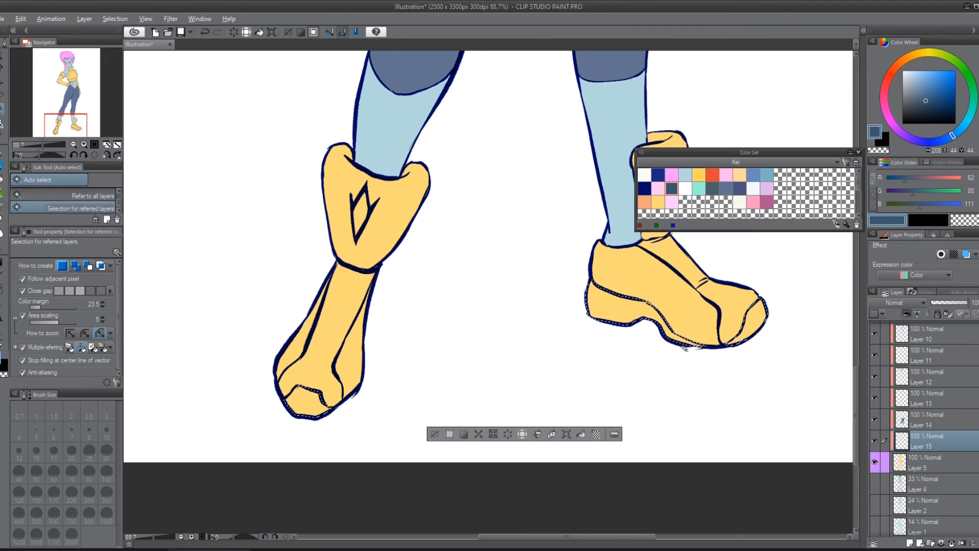
key(alt+BackSpace)
key(ctrl+d)
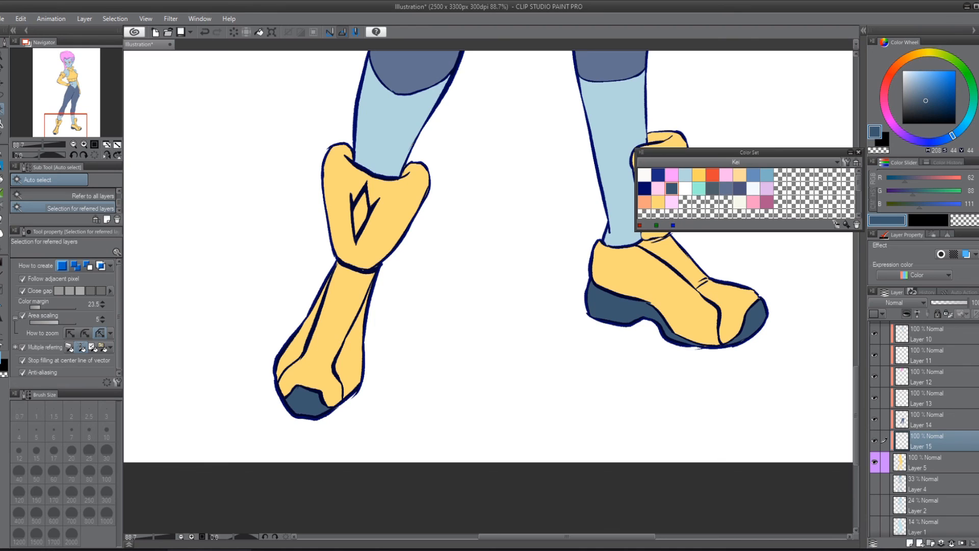
Step: Merge the separate clipped color layers above Layer 15 down into Layer 15
scroll(960, 393, up, 2)
click(934, 354)
key(ctrl+e)
key(ctrl+e)
key(ctrl+e)
key(ctrl+e)
key(ctrl+e)
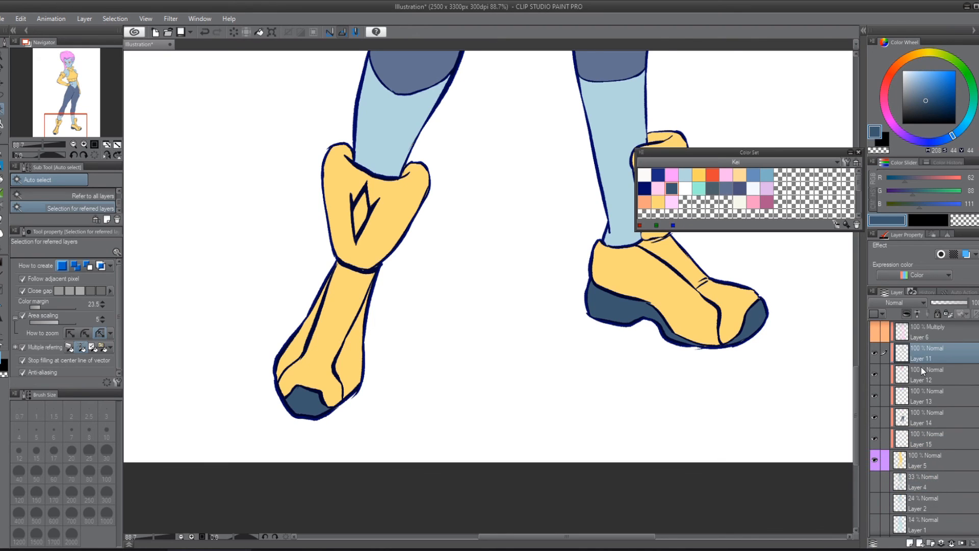
key(ctrl+e)
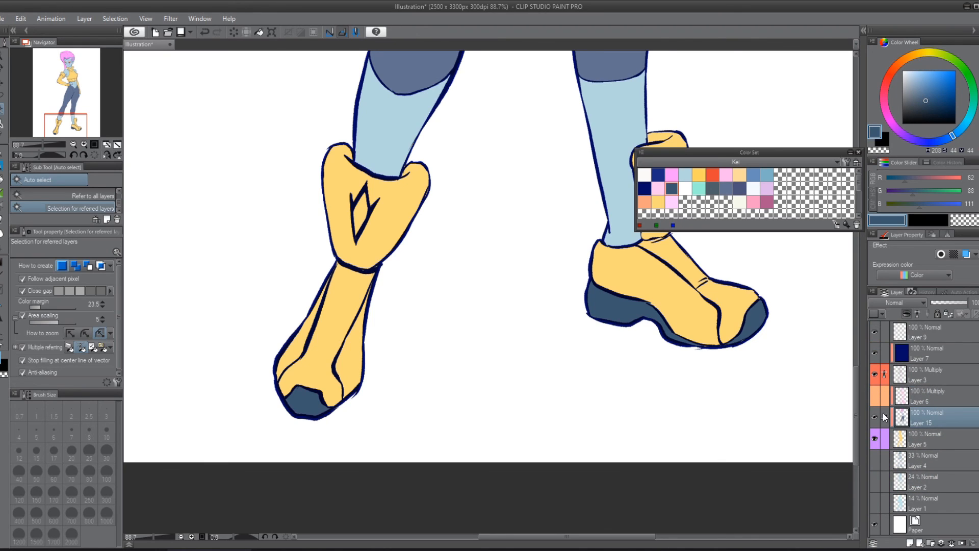
Step: Toggle the merged color layer off and on to compare the flat colors with the plain yellow base
key(ctrl+minus)
key(ctrl+minus)
key(ctrl+minus)
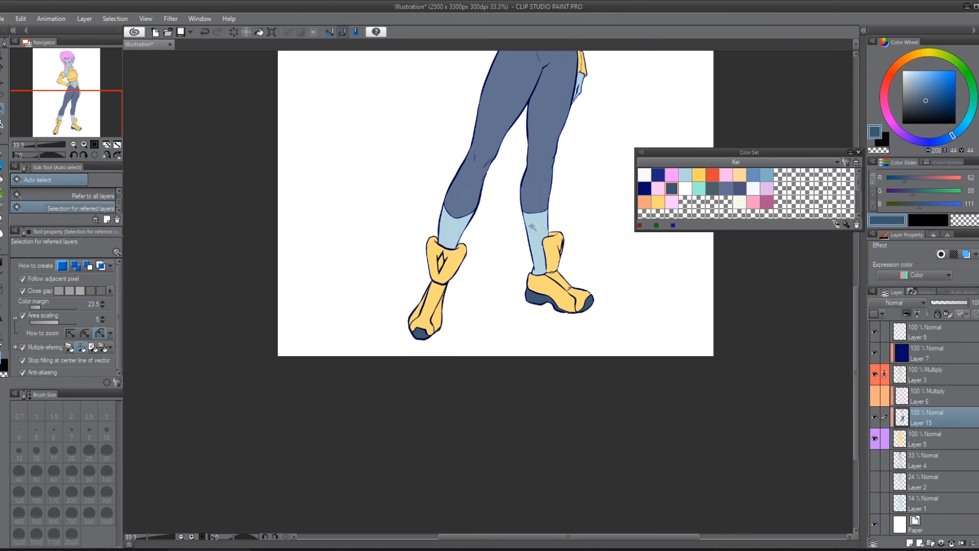
drag(447, 147, 334, 326)
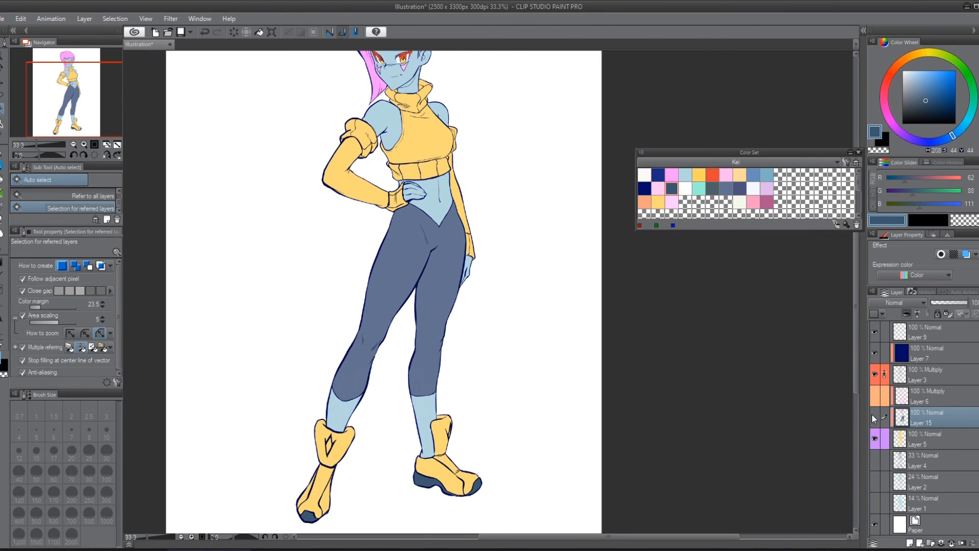
click(874, 419)
click(874, 418)
click(873, 419)
click(873, 418)
click(873, 418)
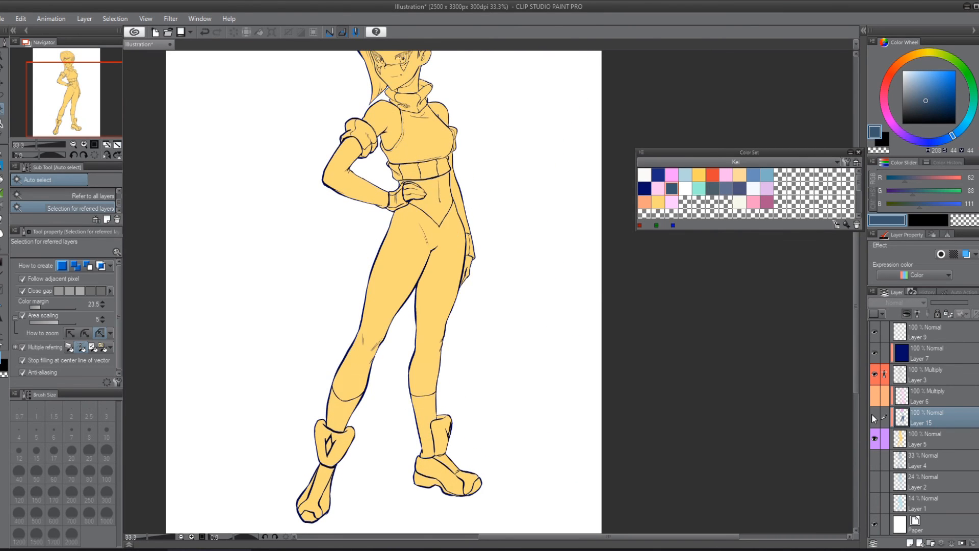
click(873, 418)
Step: Add a clipped raster layer directly above Layer 5 and auto-select the front panels running down to the toe caps on both boots
drag(354, 501, 359, 335)
scroll(416, 308, up, 8)
click(926, 439)
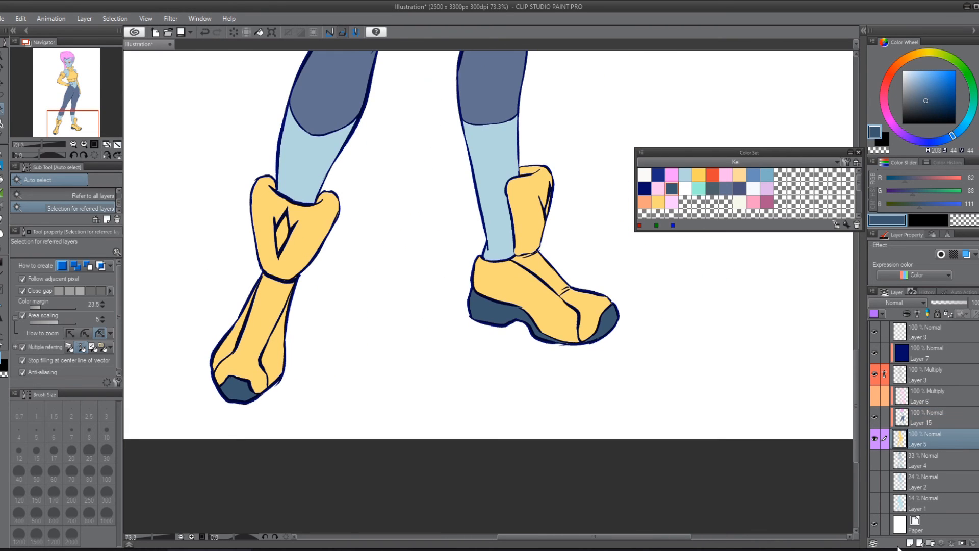
click(908, 543)
click(563, 276)
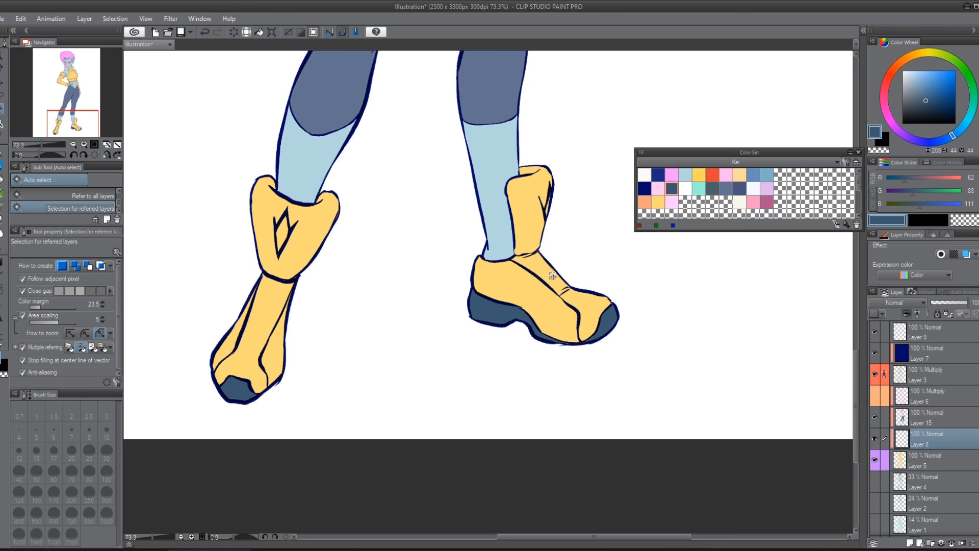
shift+click(597, 302)
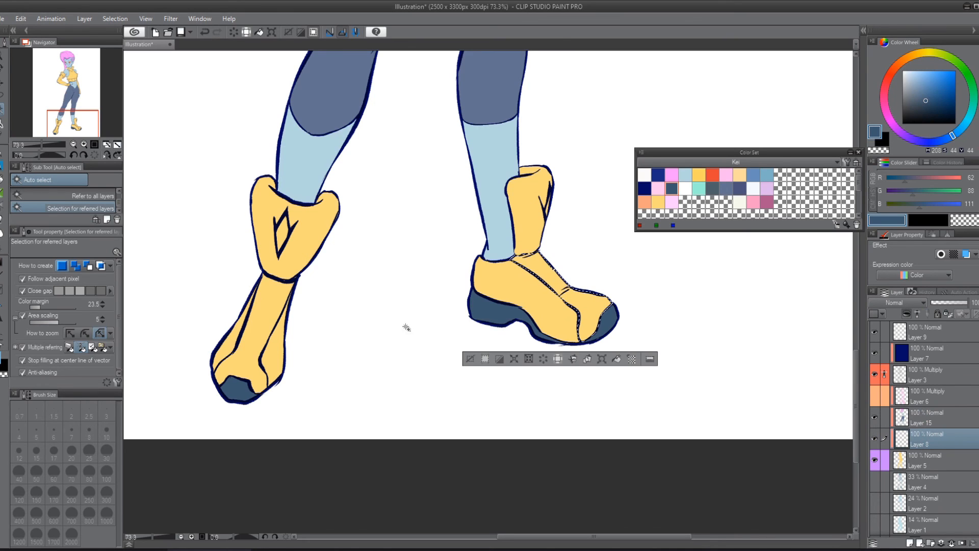
shift+click(236, 361)
Step: Lasso the missed edge along the boot's instep into the selection, fill the front panels with mint green, deselect and sample the dark toe color
key(m)
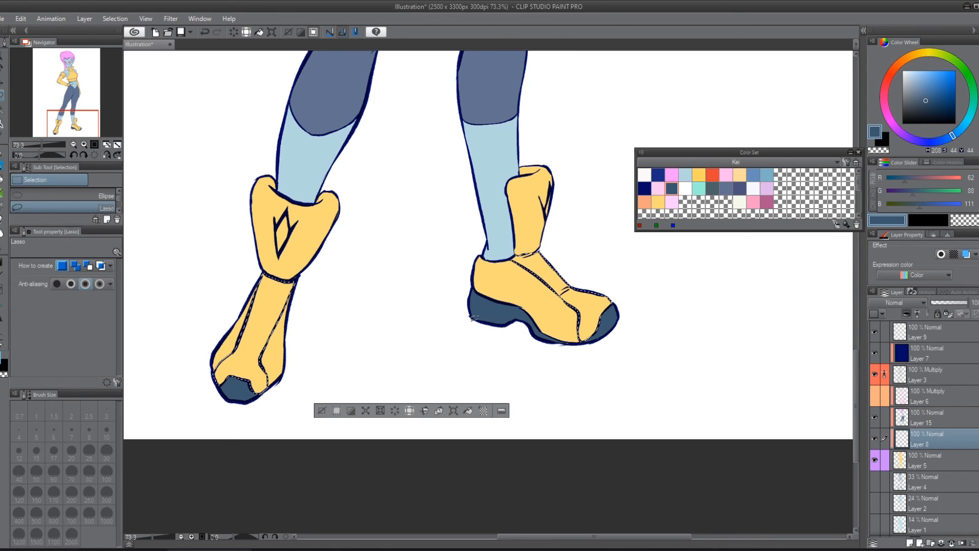
mouse_move(589, 280)
mouse_down()
mouse_move(618, 287)
mouse_move(537, 251)
mouse_up()
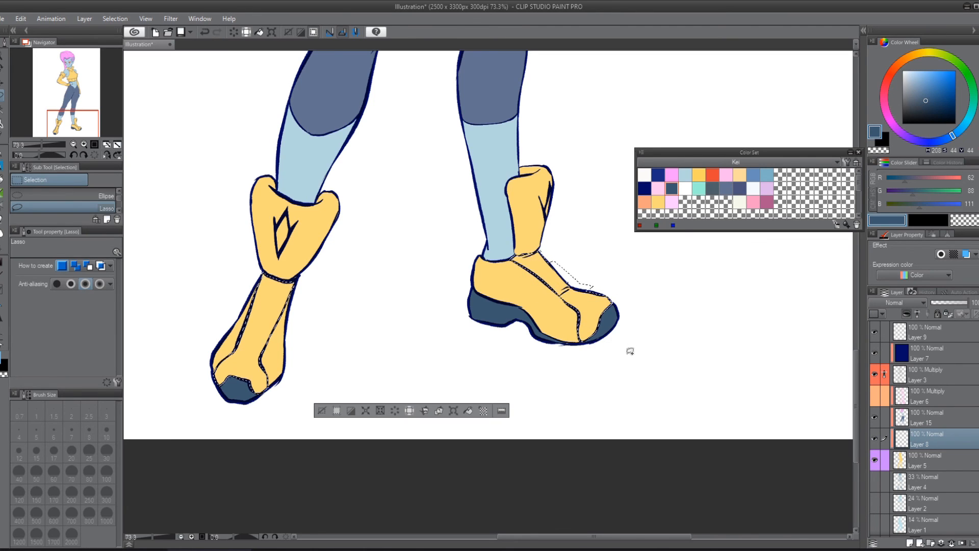
key(p)
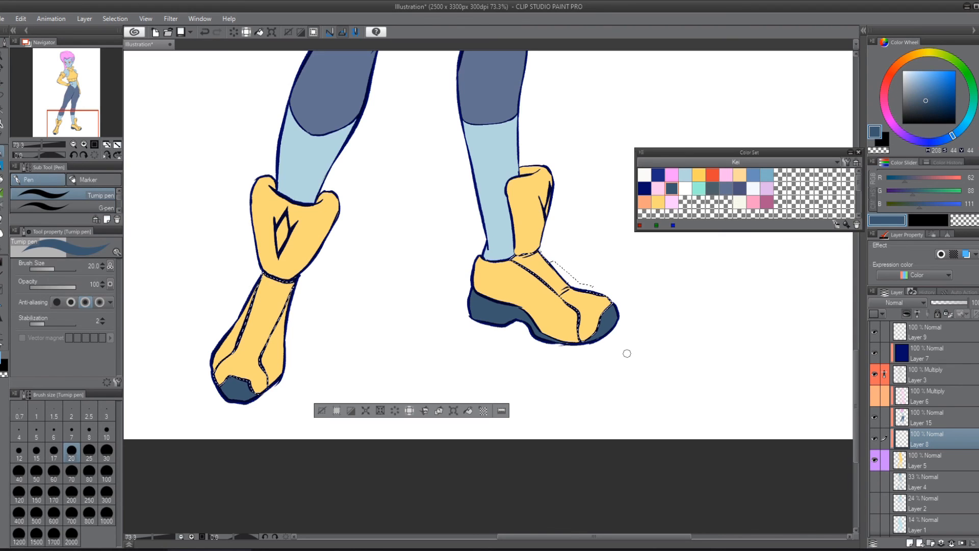
click(699, 188)
key(alt+Delete)
key(ctrl+d)
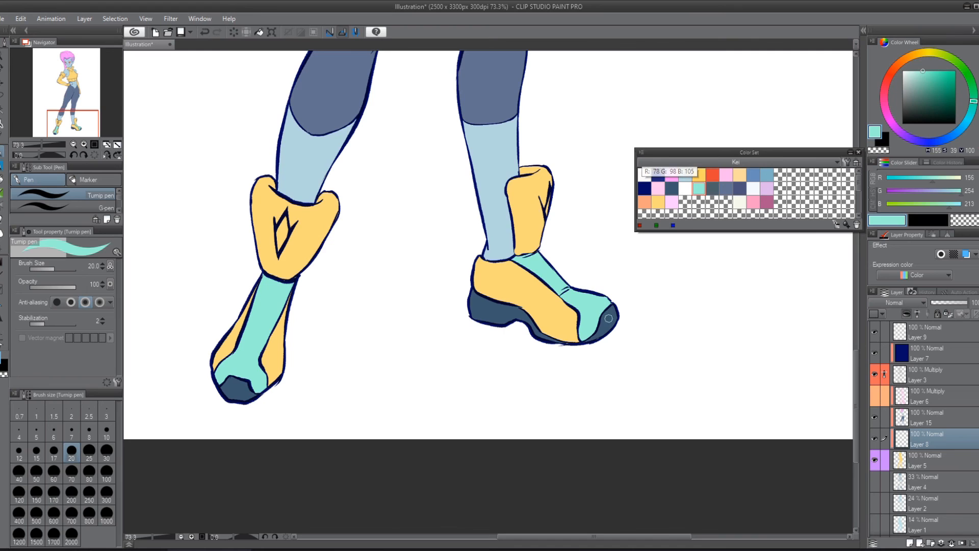
alt+click(593, 340)
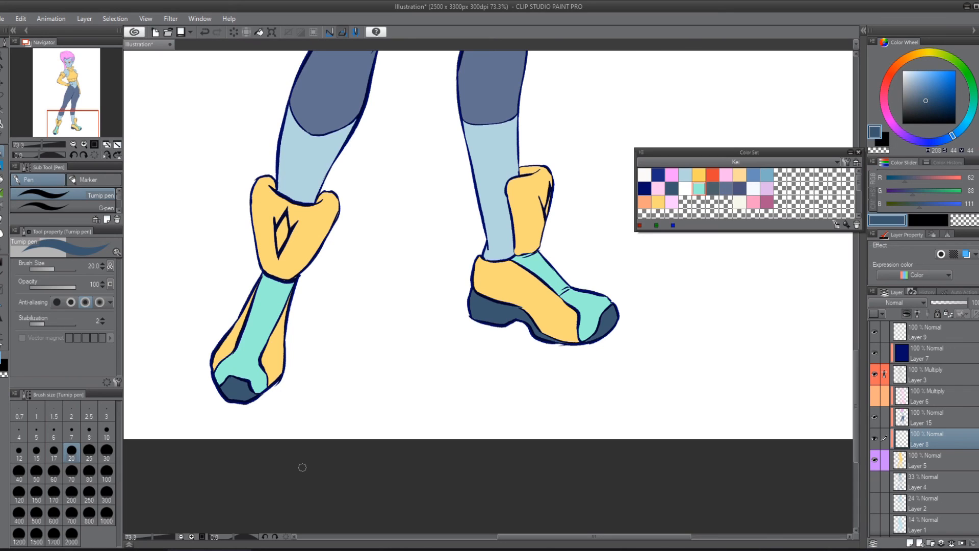
Step: Add another clipped raster layer directly above Layer 5 and paint the remaining yellow boot areas white with the Turnip pen at size 150
click(685, 188)
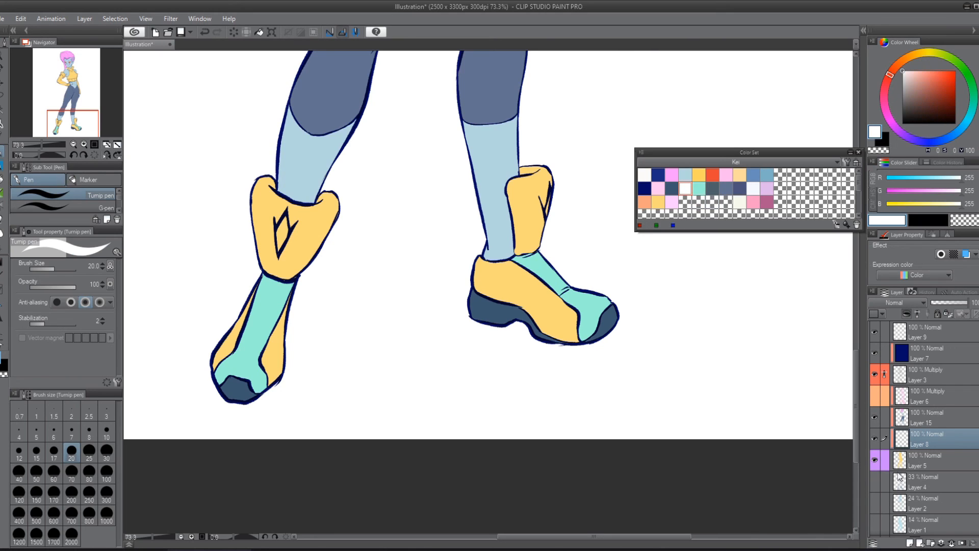
click(916, 468)
click(910, 543)
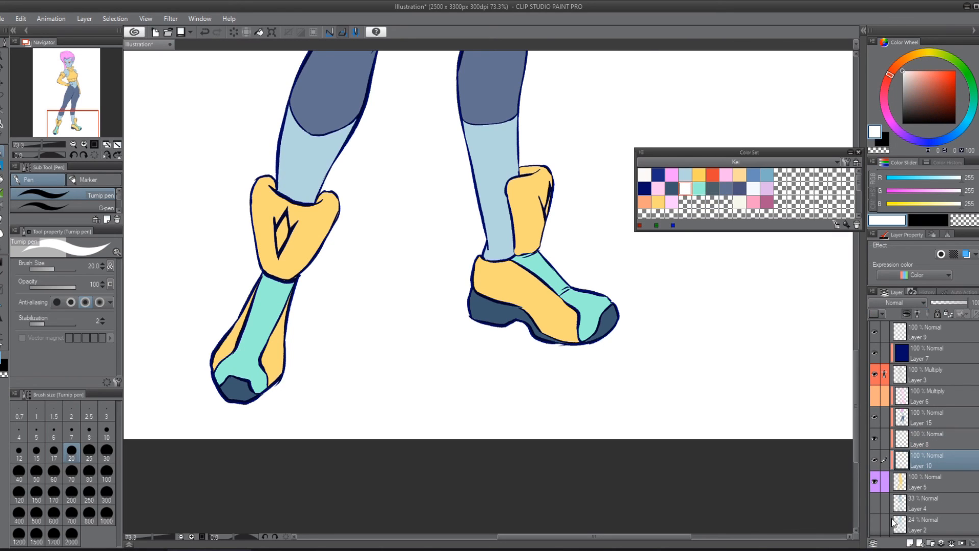
key(])
key(])
key(])
key(])
key(])
key(])
key(])
key(])
key(])
key(])
mouse_move(534, 174)
mouse_down()
mouse_move(516, 277)
mouse_move(484, 311)
mouse_move(630, 317)
mouse_up()
mouse_move(316, 219)
mouse_down()
mouse_move(266, 292)
mouse_move(333, 191)
mouse_move(222, 400)
mouse_up()
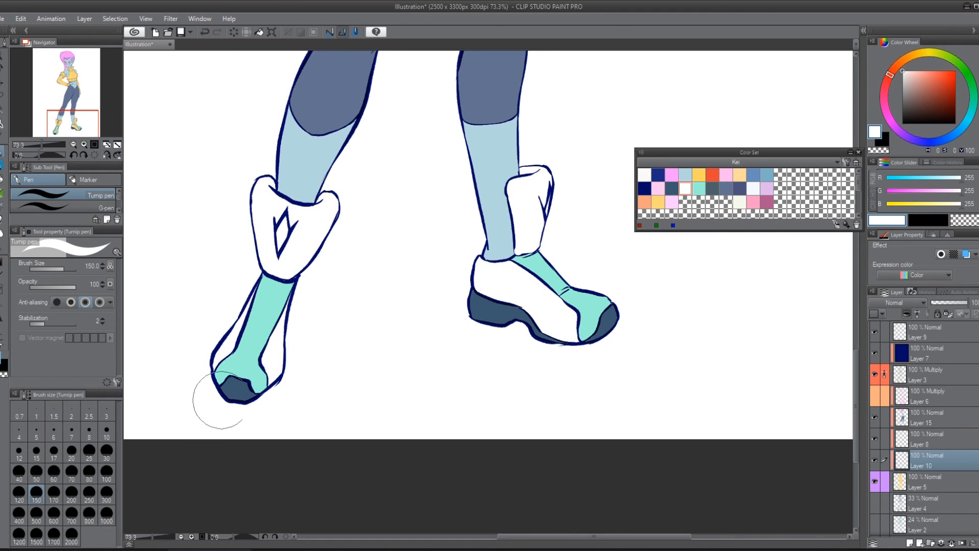
scroll(437, 278, up, 10)
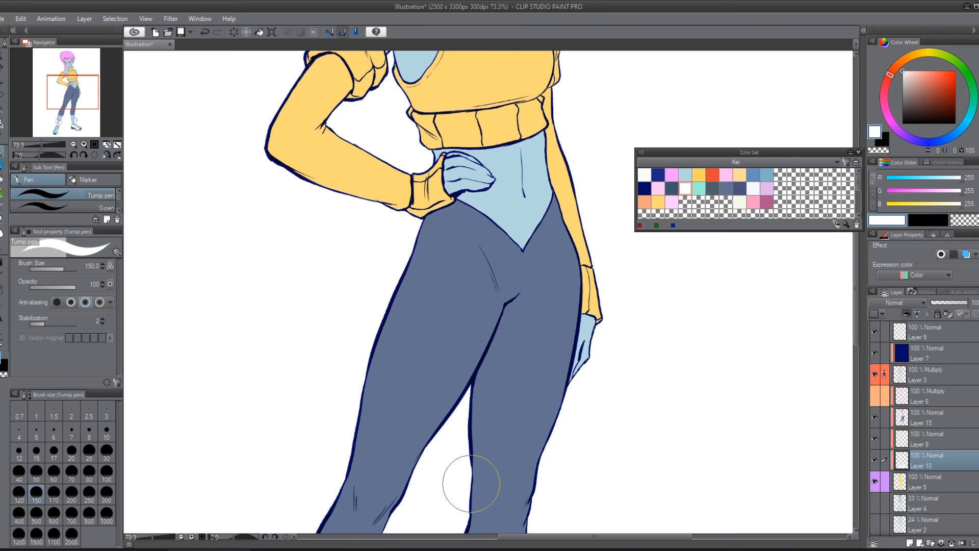
scroll(471, 483, down, 2)
drag(318, 192, 287, 257)
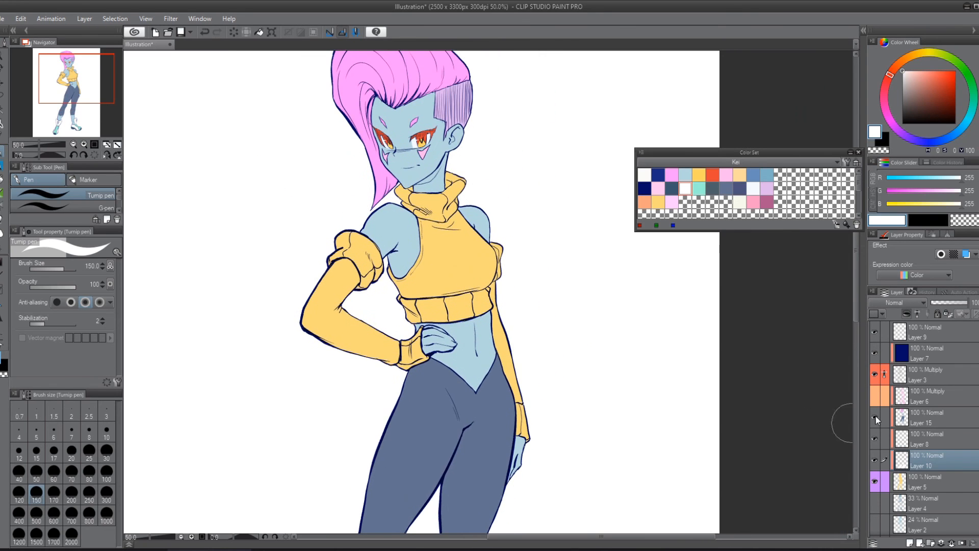
Step: Add a clipped raster layer directly above Layer 5, lasso around the upper body, fill the top and sleeves with dark slate, and deselect
click(935, 483)
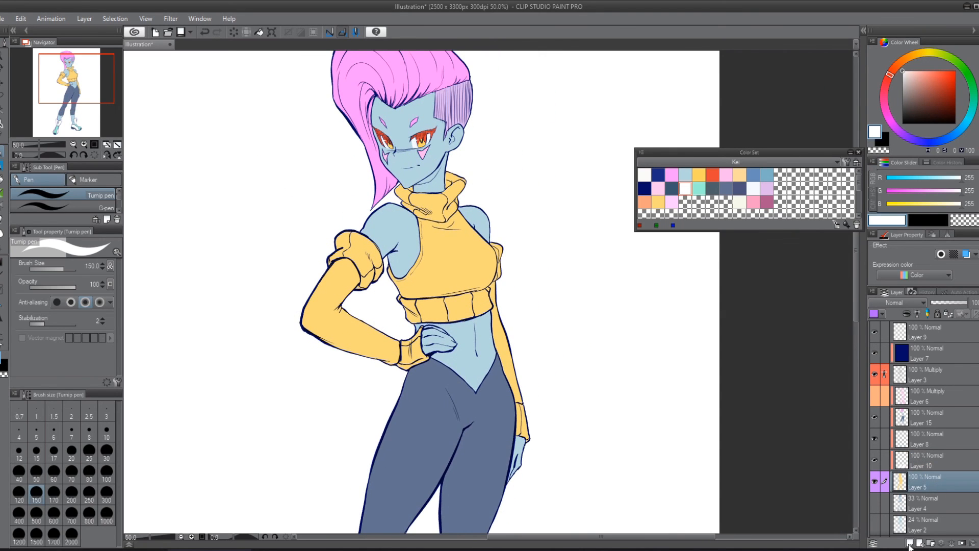
click(910, 544)
key(m)
mouse_move(526, 275)
mouse_down()
mouse_move(498, 123)
mouse_move(286, 428)
mouse_move(571, 293)
mouse_up()
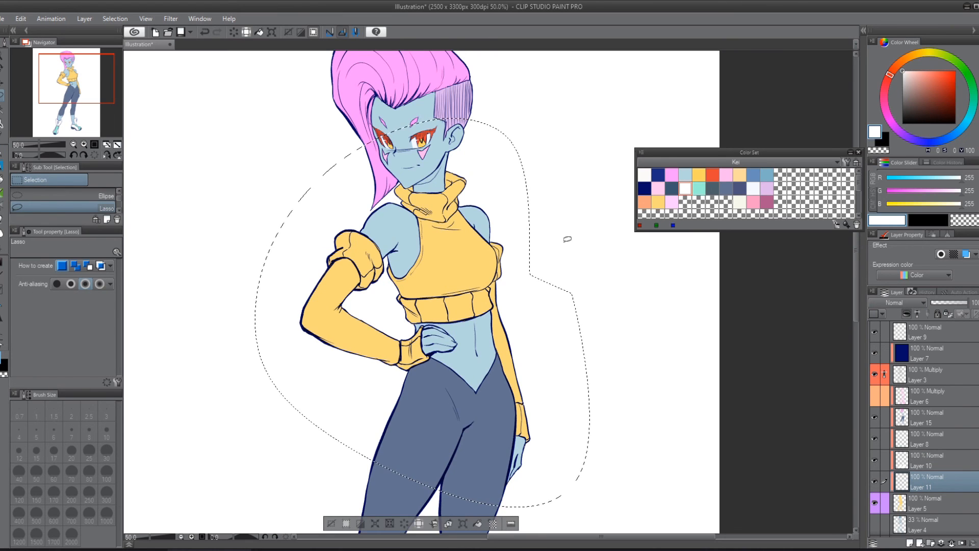
key(p)
click(712, 188)
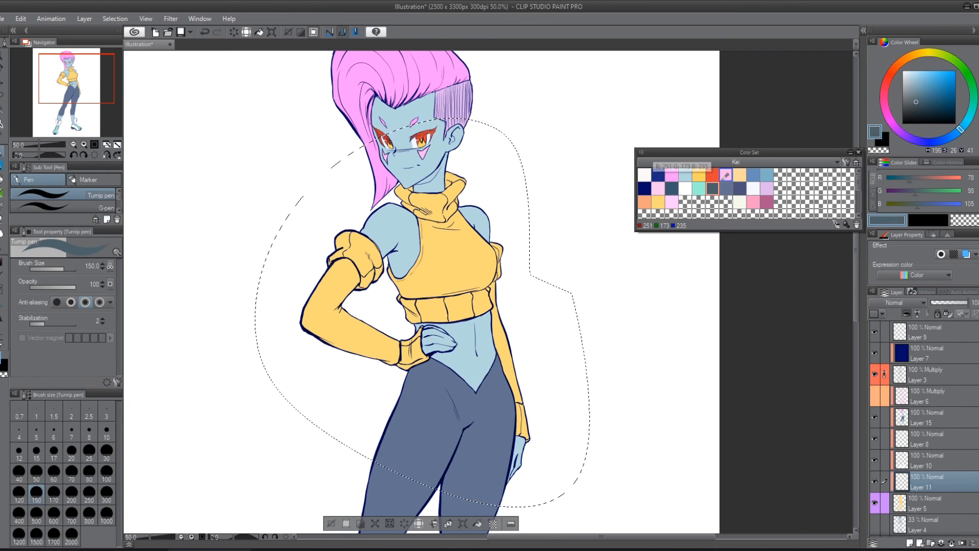
key(alt+BackSpace)
key(ctrl+d)
Step: Add a raster layer directly above Layer 4, fill it with warm yellow as the background, and show the Layer 6 Multiply shading
scroll(618, 133, down, 3)
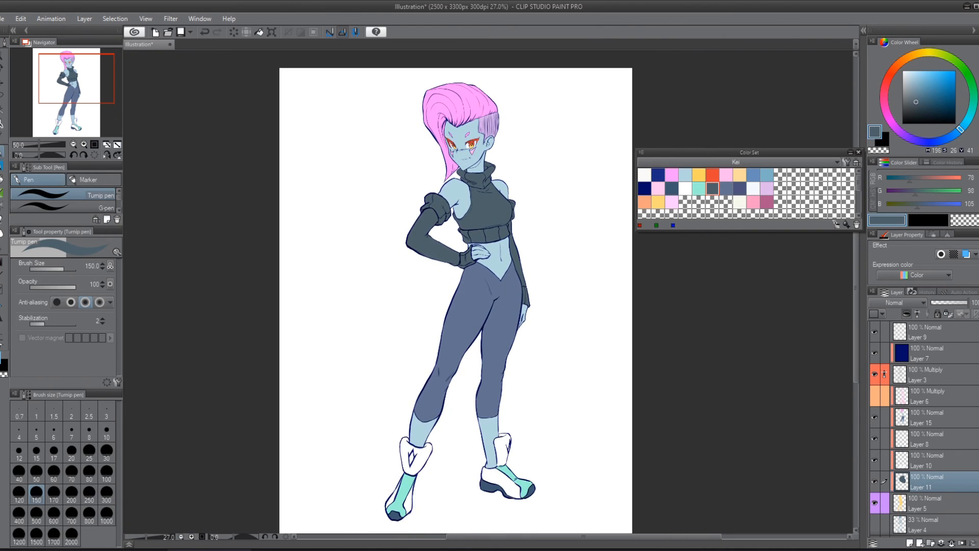
mouse_move(531, 150)
mouse_down()
mouse_move(461, 147)
mouse_move(531, 163)
mouse_up()
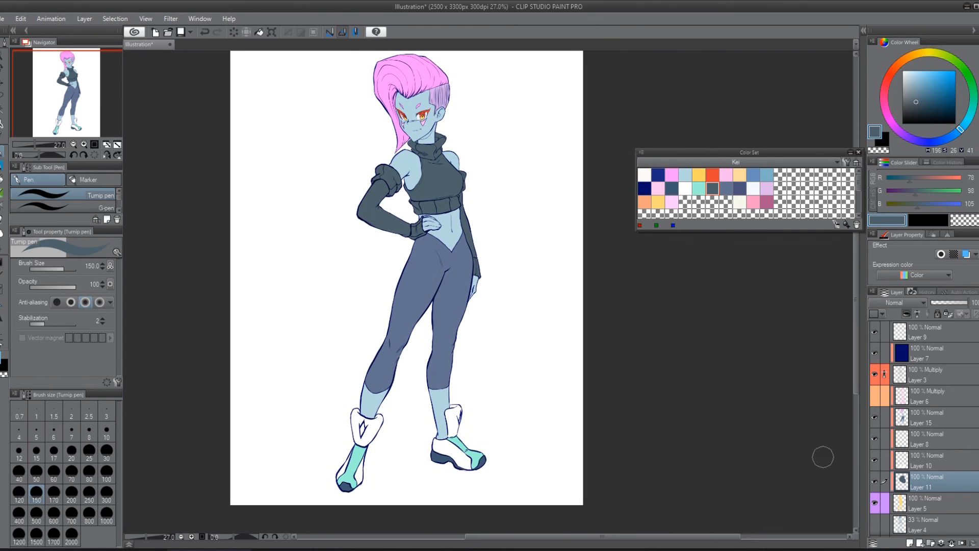
click(922, 523)
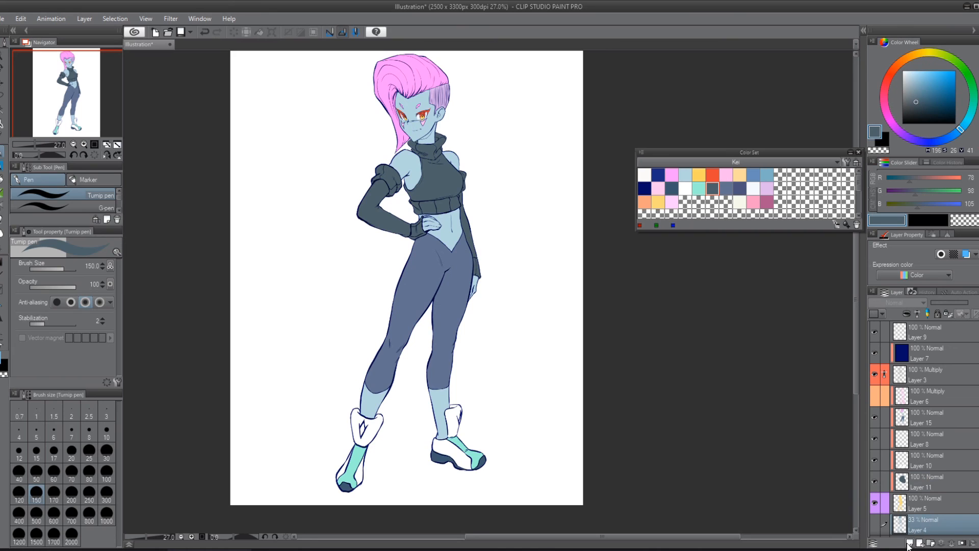
click(909, 544)
click(658, 202)
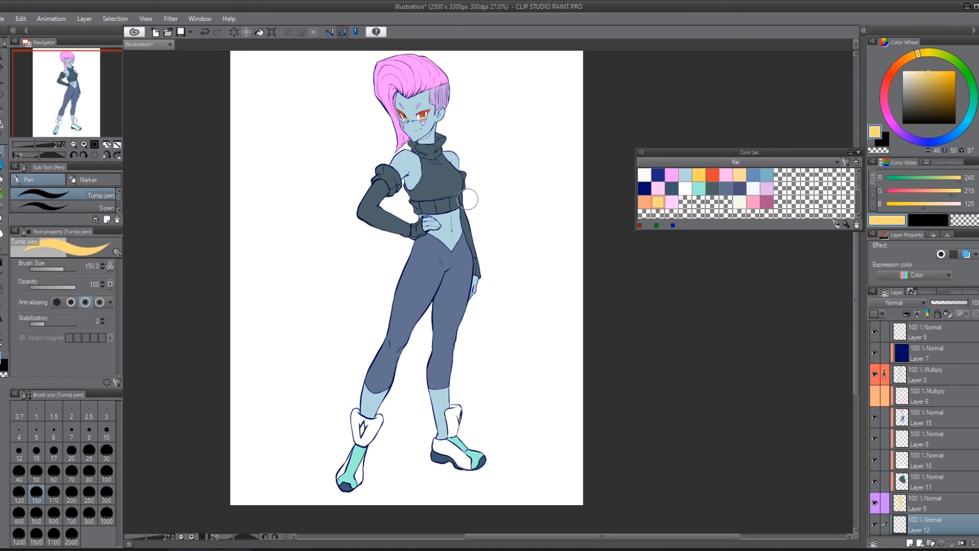
key(alt+BackSpace)
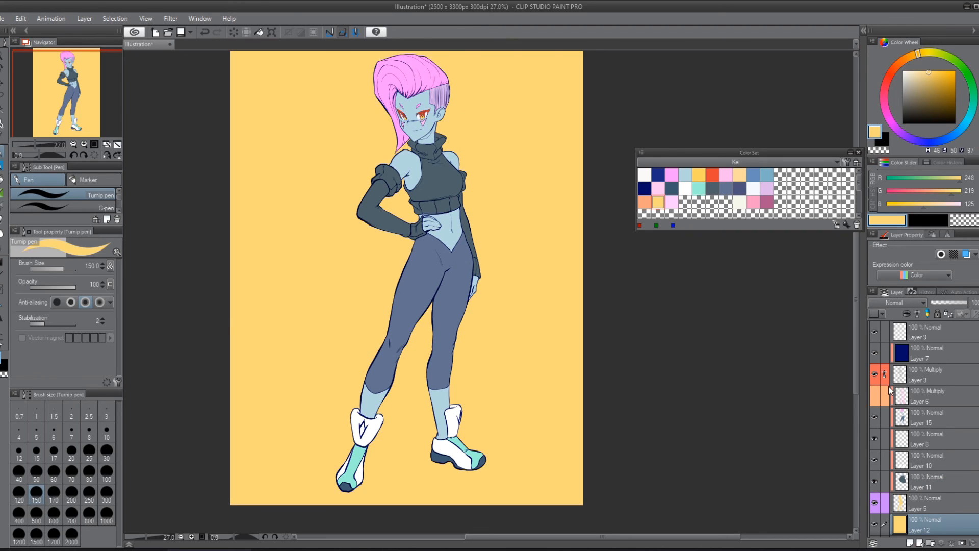
click(875, 395)
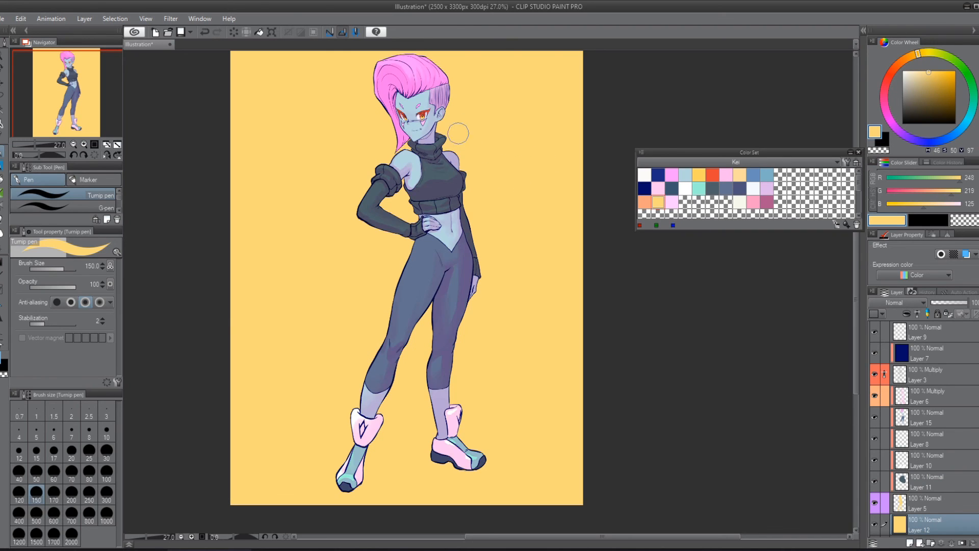
Step: Add another raster layer above the yellow background and stamp one peach circle beside the character's legs with the Turnip pen at size 700
scroll(403, 151, down, 1)
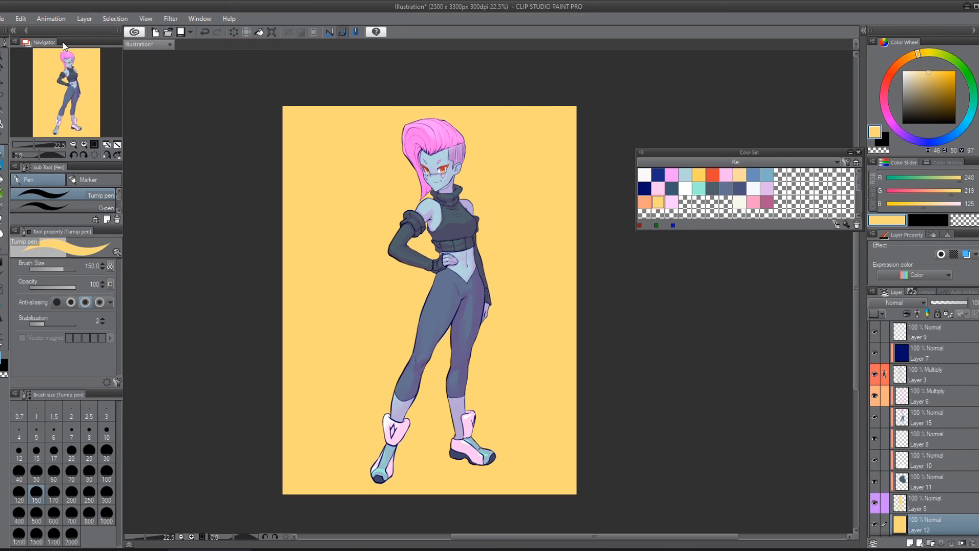
scroll(947, 415, down, 3)
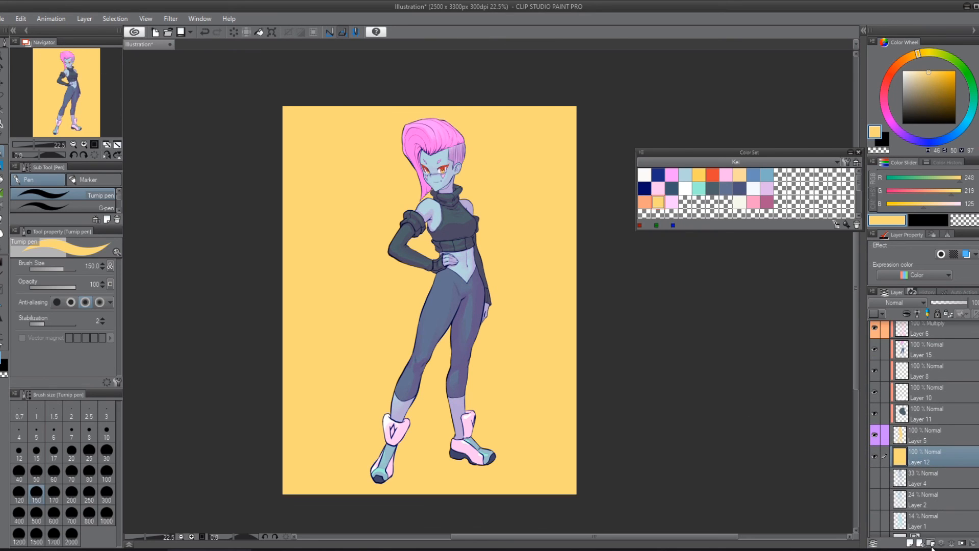
click(911, 542)
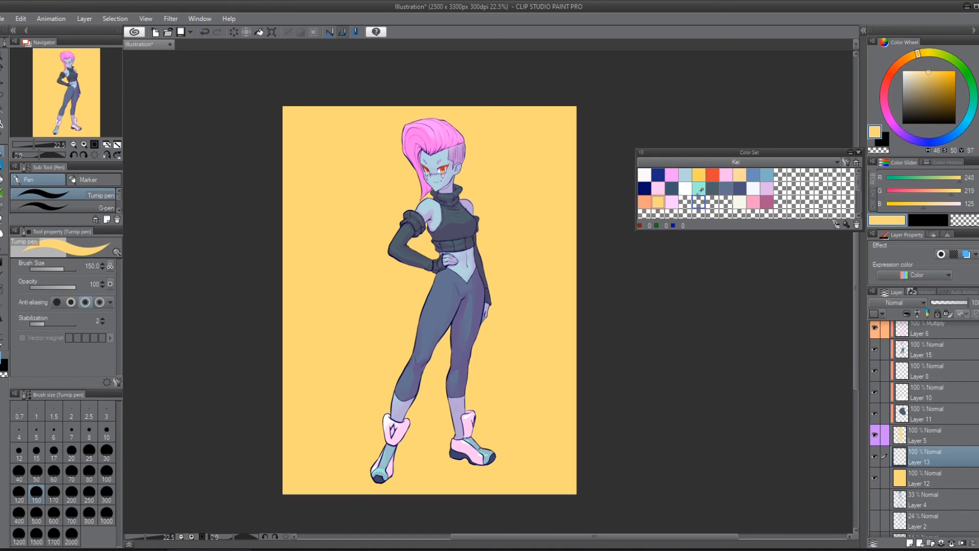
click(645, 202)
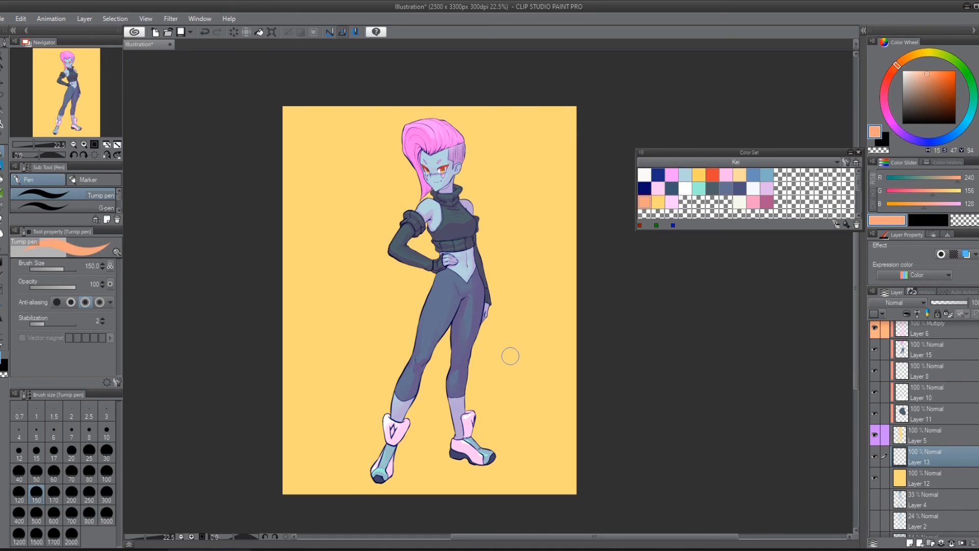
key(bracketright)
key(bracketright)
key(bracketright)
key(bracketright)
key(bracketright)
key(bracketright)
key(bracketright)
key(bracketright)
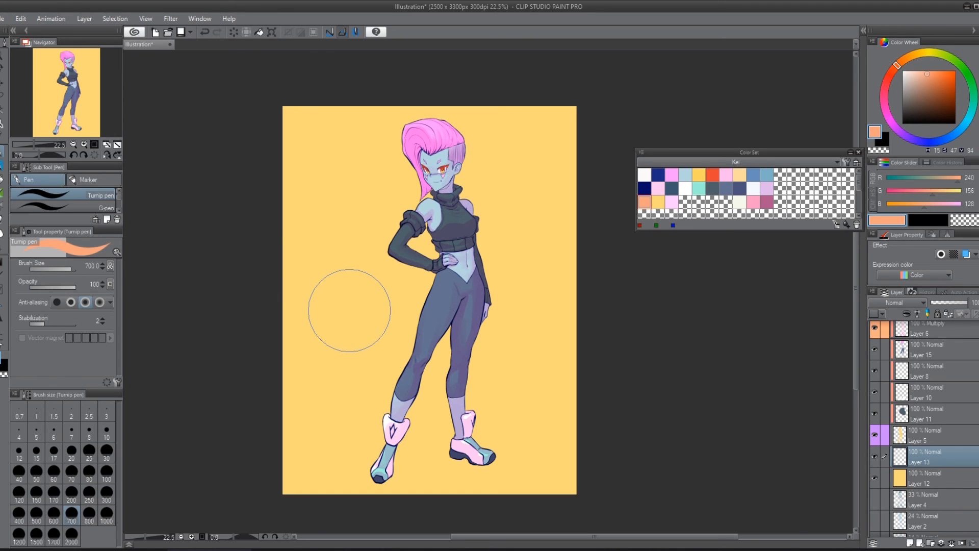
click(350, 308)
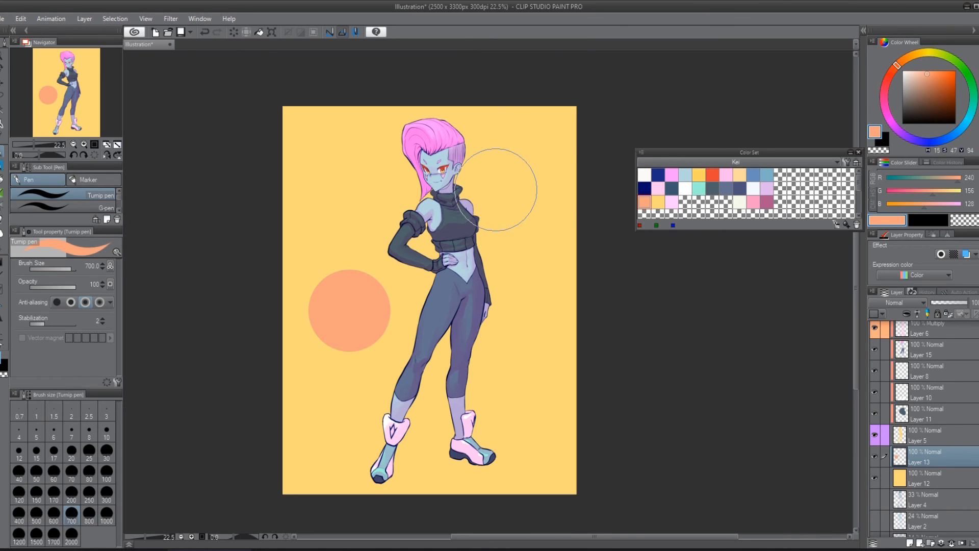
Step: Transform the peach circle into a wide, flat ellipse lying beneath both boots as a ground shadow
key(ctrl+t)
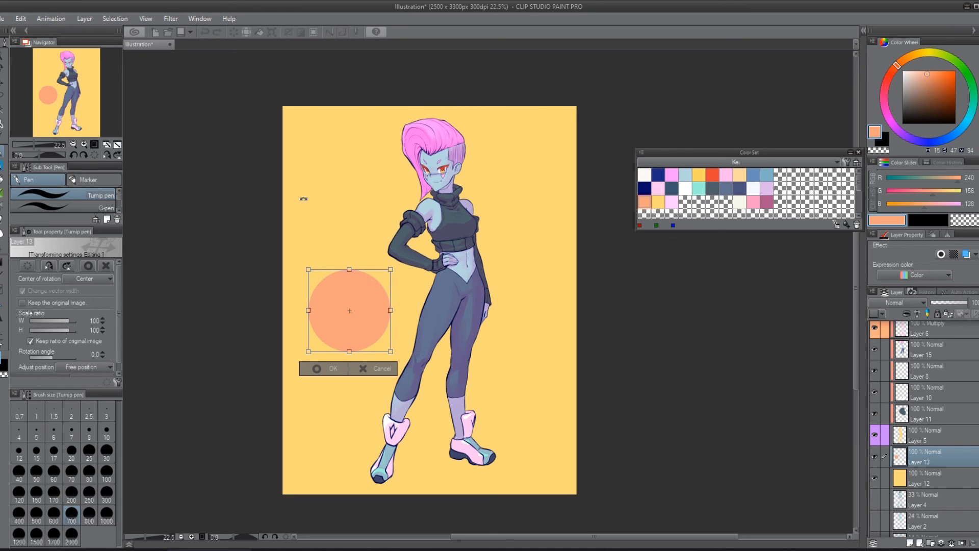
mouse_move(390, 310)
mouse_down()
mouse_move(510, 309)
mouse_move(393, 310)
mouse_up()
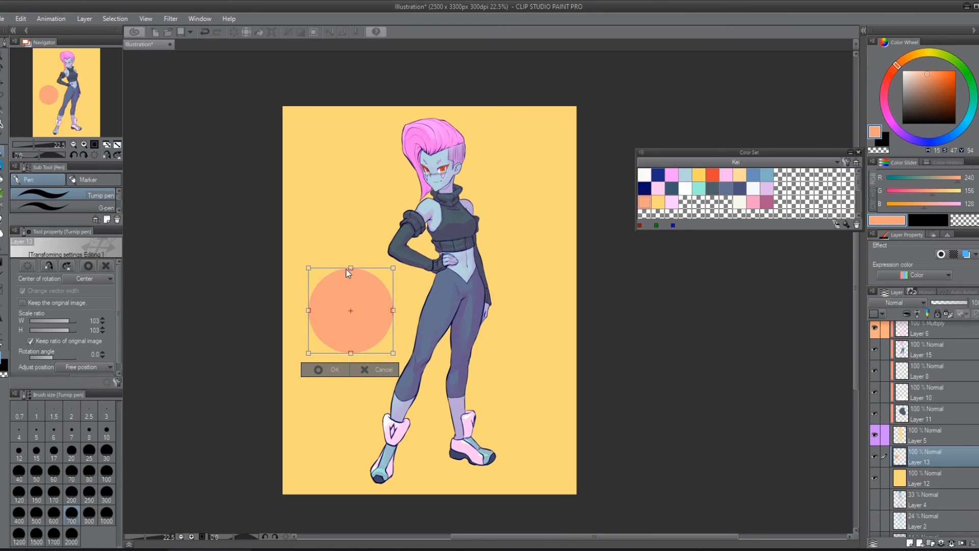
drag(351, 268, 541, 466)
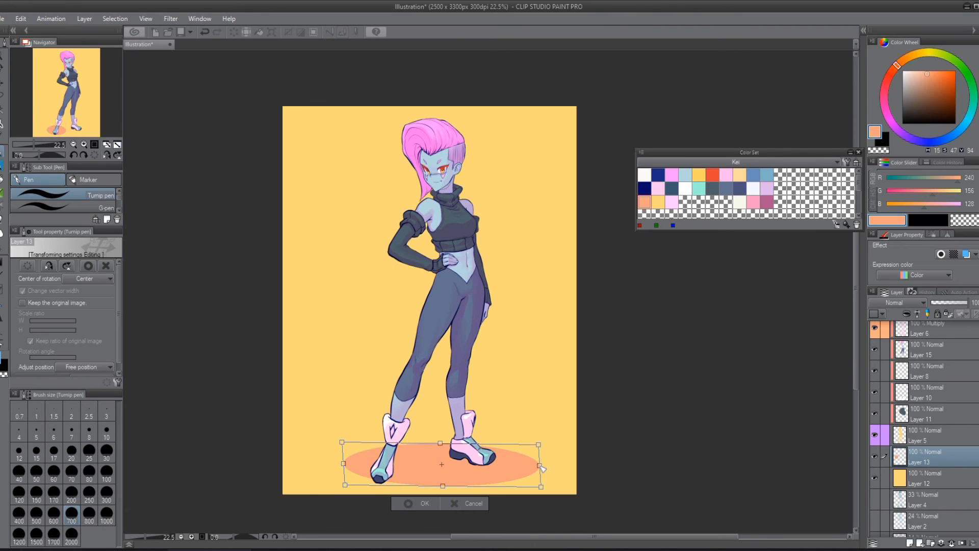
drag(438, 461, 437, 493)
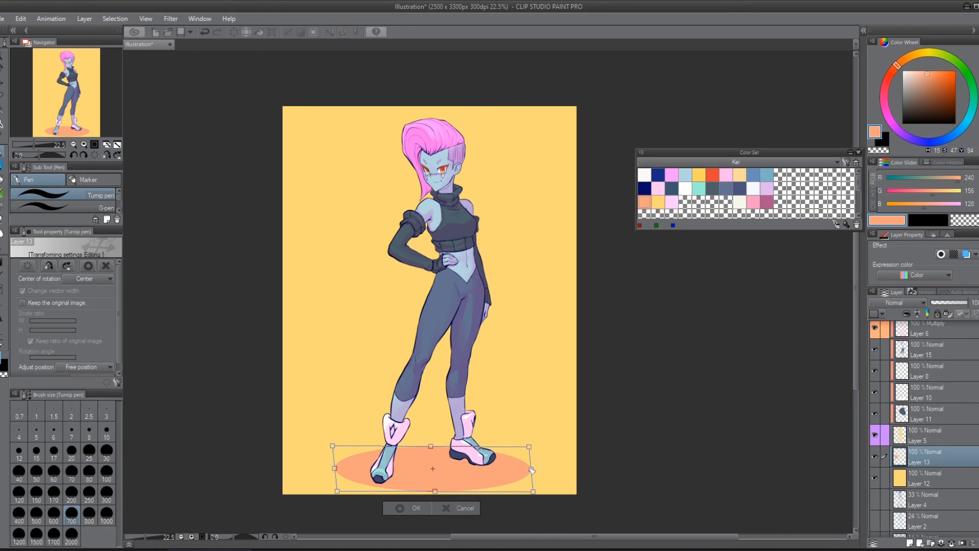
drag(531, 468, 518, 469)
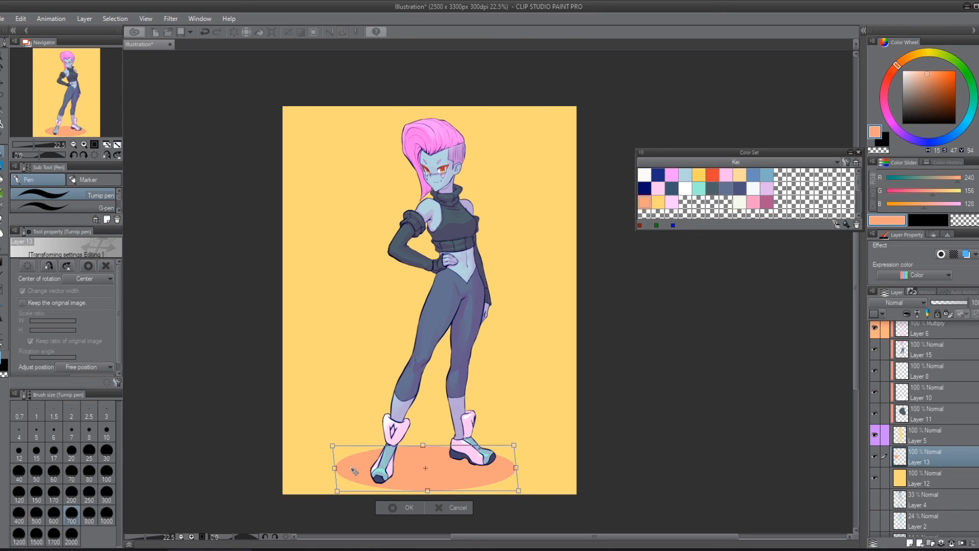
drag(336, 469, 348, 474)
key(Return)
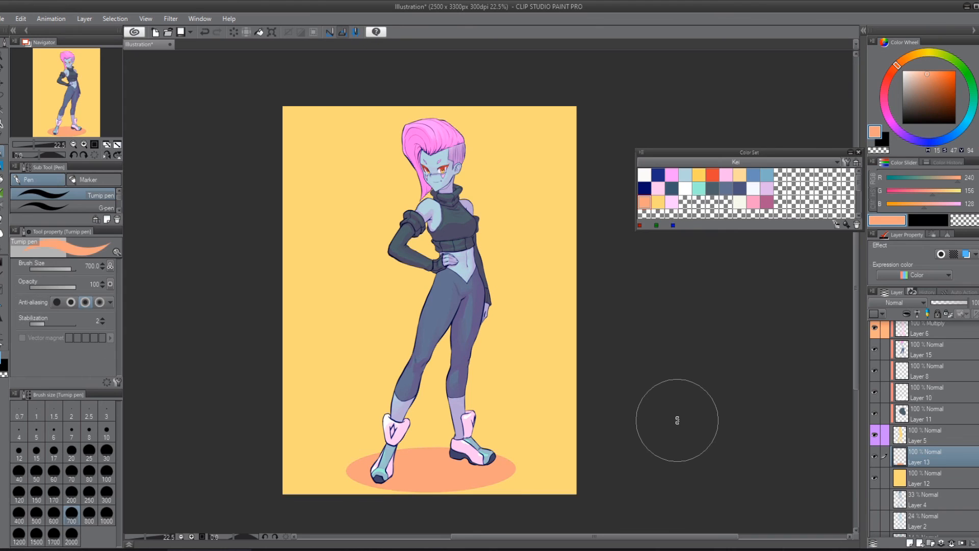
Step: Shift the ground ellipse slightly with Move layer, scale it down to about 94%, and nudge it a little to the right and down
key(k)
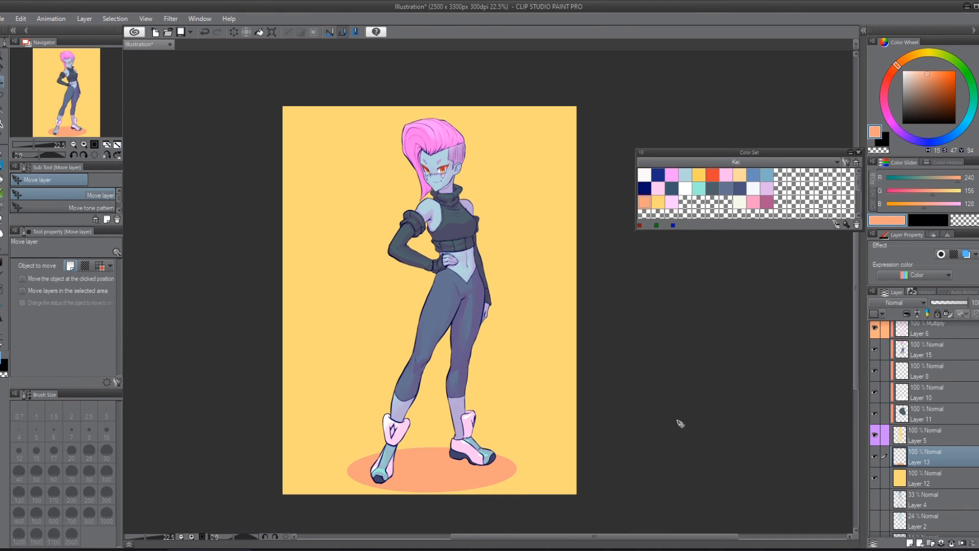
drag(678, 421, 681, 424)
key(ctrl+t)
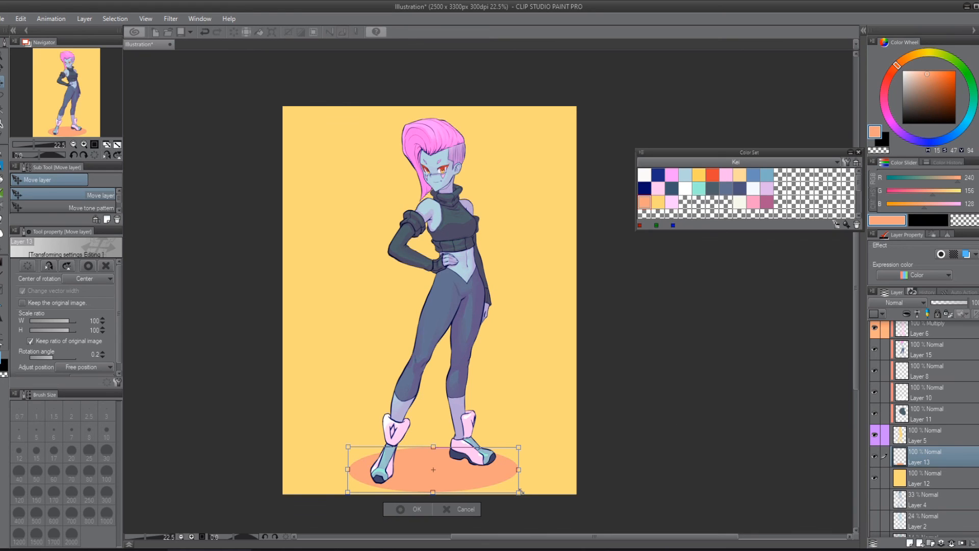
drag(519, 491, 509, 490)
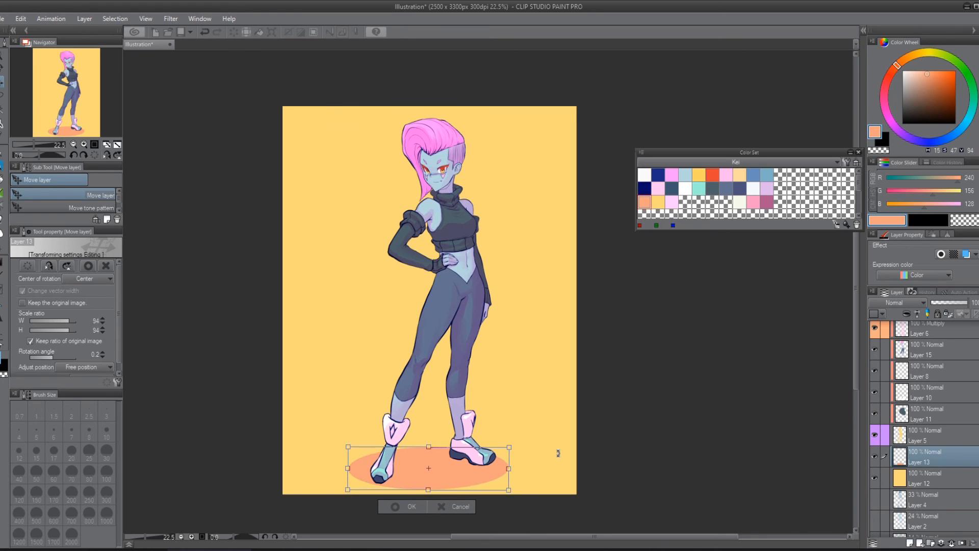
key(Right)
key(Down)
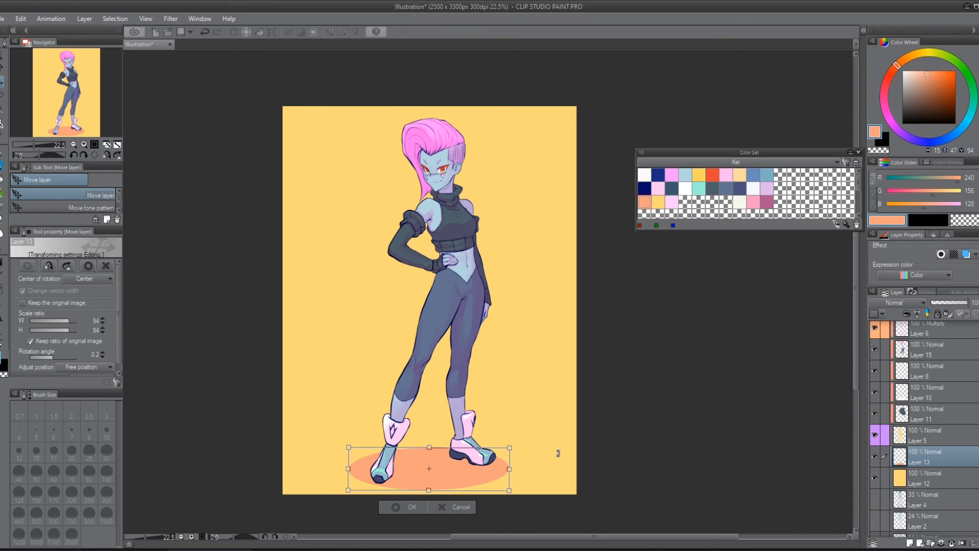
key(Return)
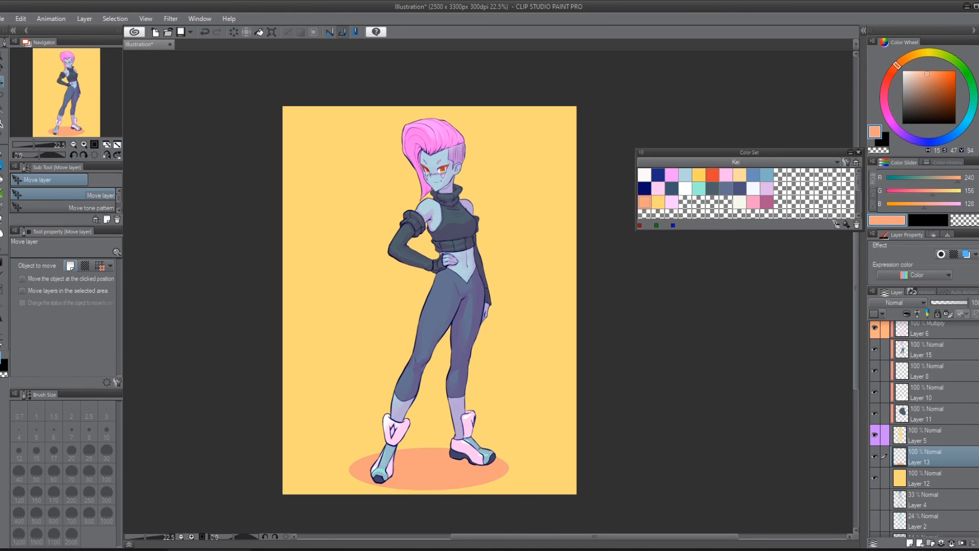